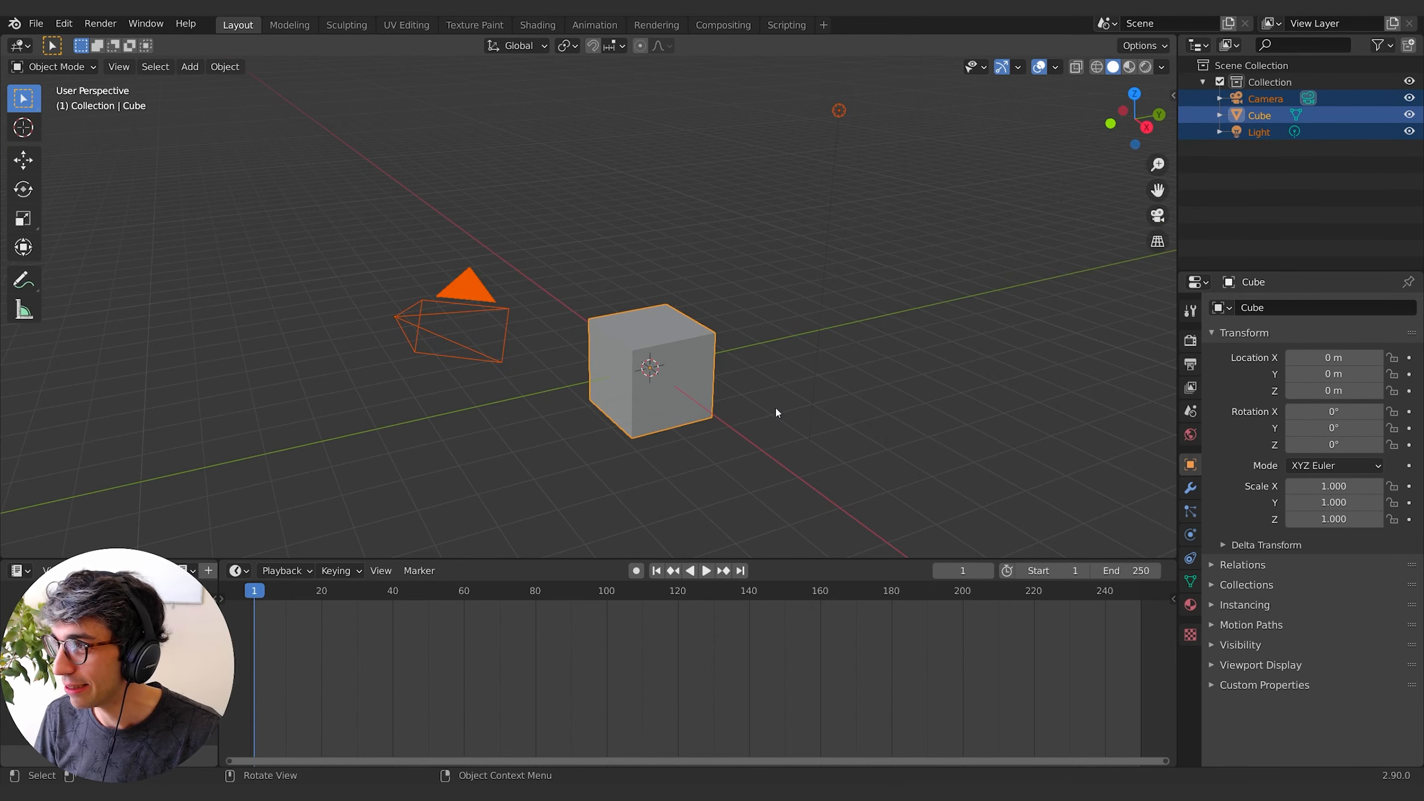
Delete the default camera, cube and light from the scene.
middle_drag(775, 406, 779, 417)
key(x)
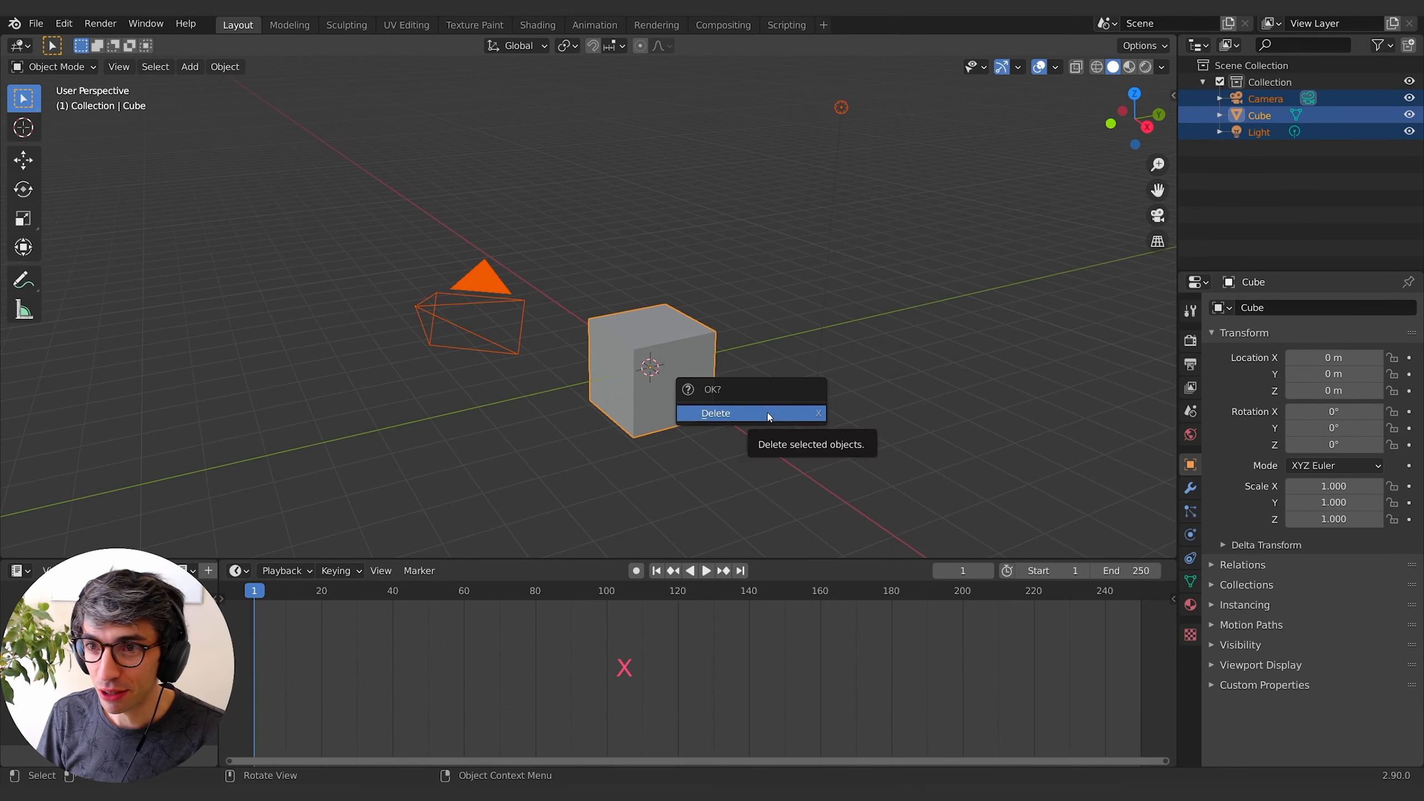
click(768, 415)
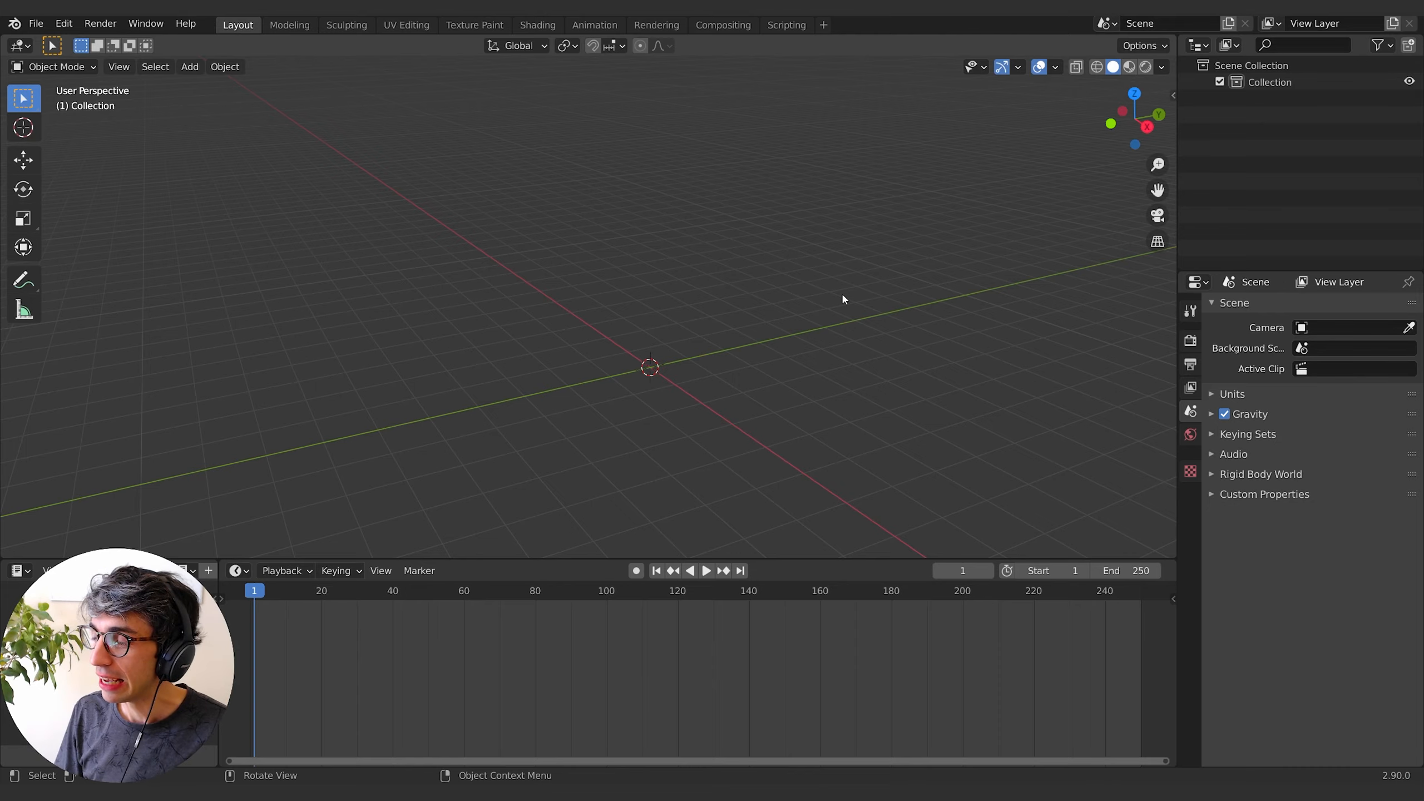
middle_drag(844, 299, 814, 310)
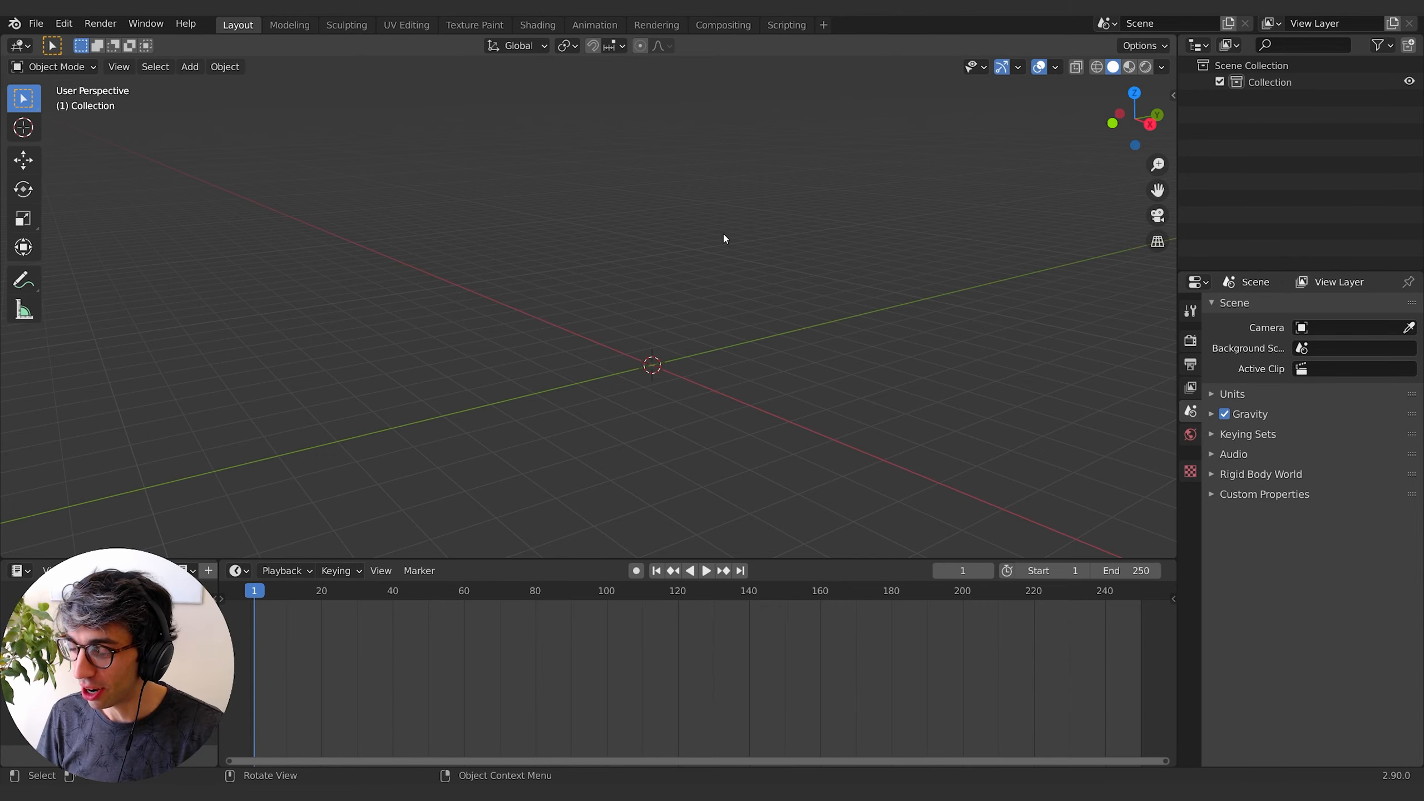
shift+middle_drag(724, 236, 628, 290)
scroll(651, 300, up, 6)
scroll(700, 339, down, 13)
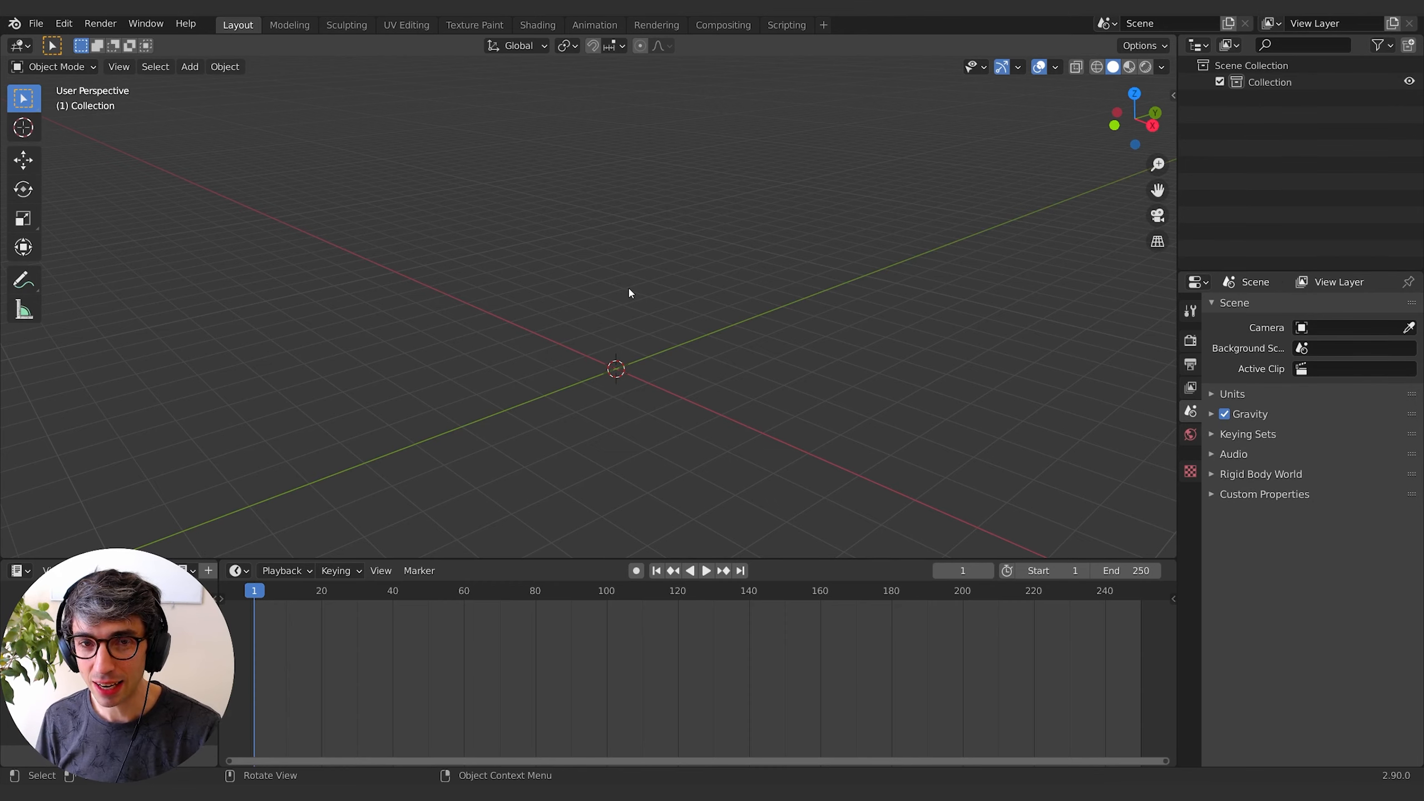
middle_drag(621, 388, 617, 379)
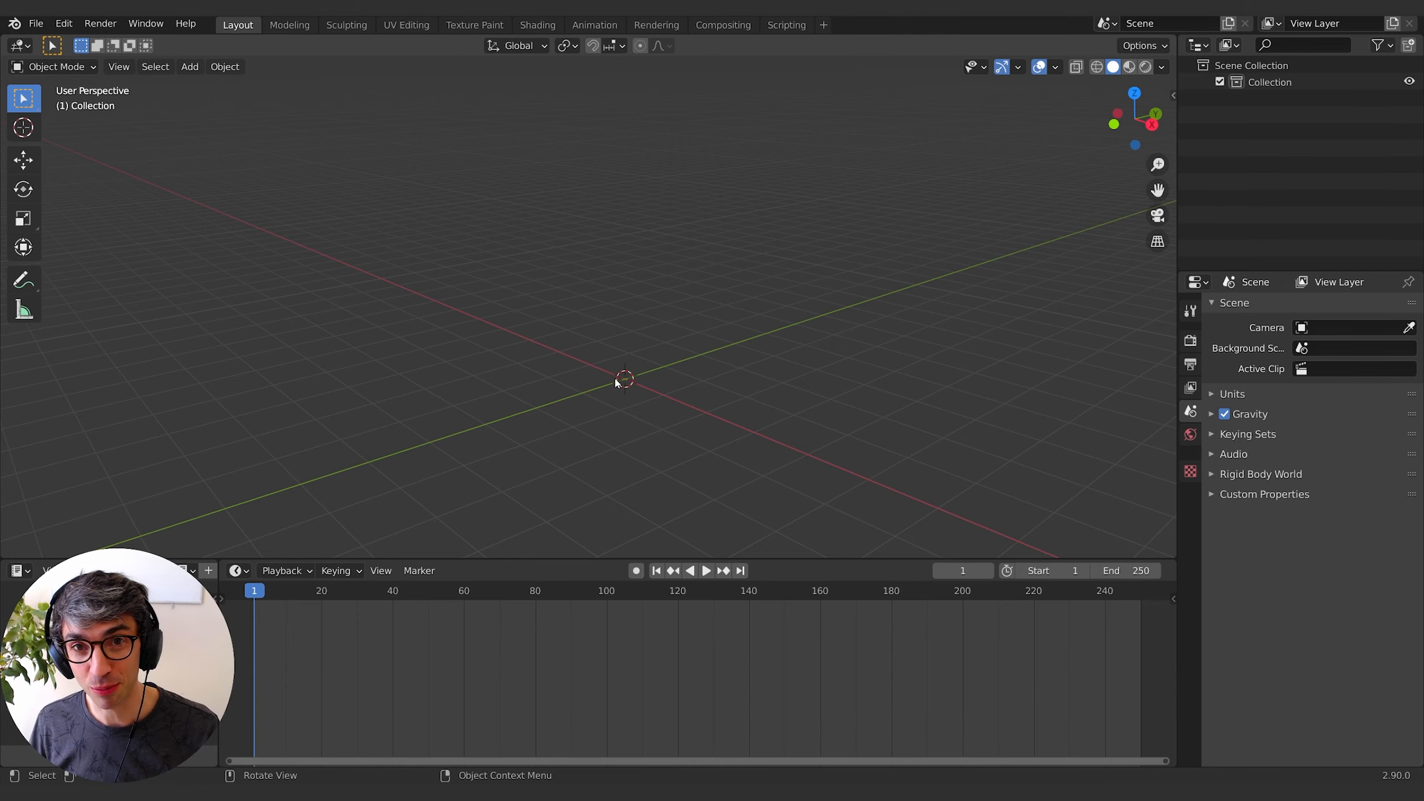
shift+middle_drag(661, 353, 637, 392)
scroll(646, 411, up, 1)
scroll(645, 416, down, 3)
shift+middle_drag(628, 330, 584, 308)
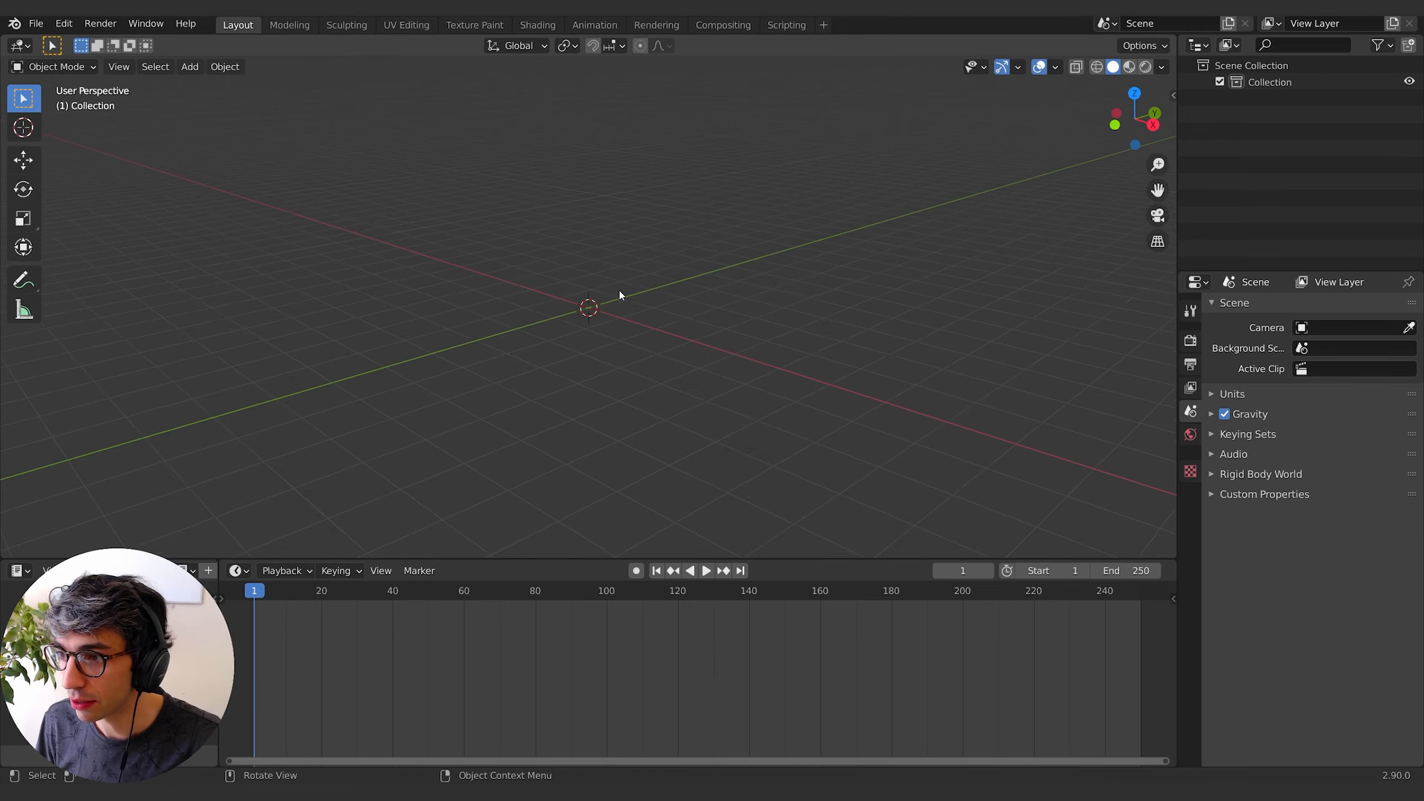
Add a UV sphere at the world origin and shade it smooth.
shift+middle_drag(575, 323, 580, 325)
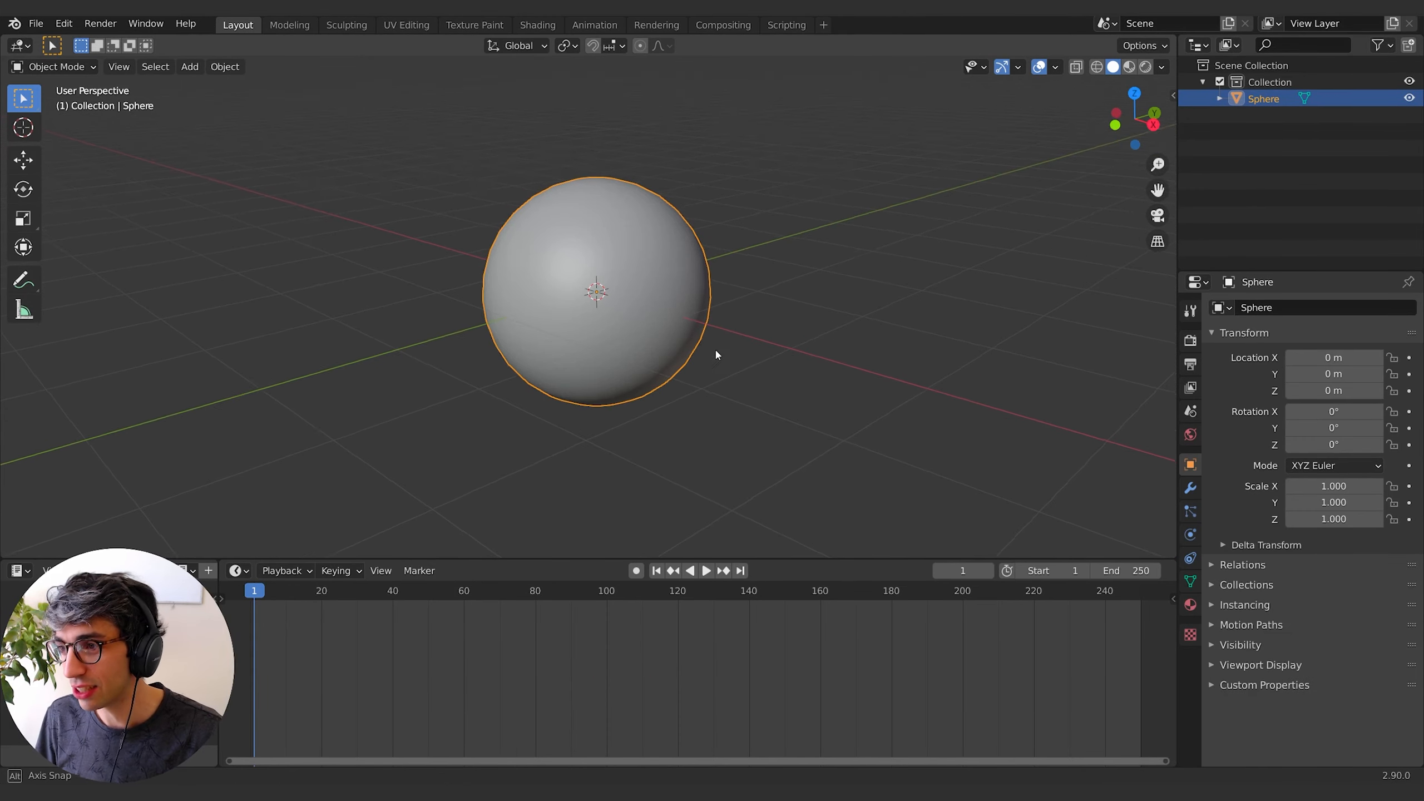
key(shift+a)
mouse_move(713, 350)
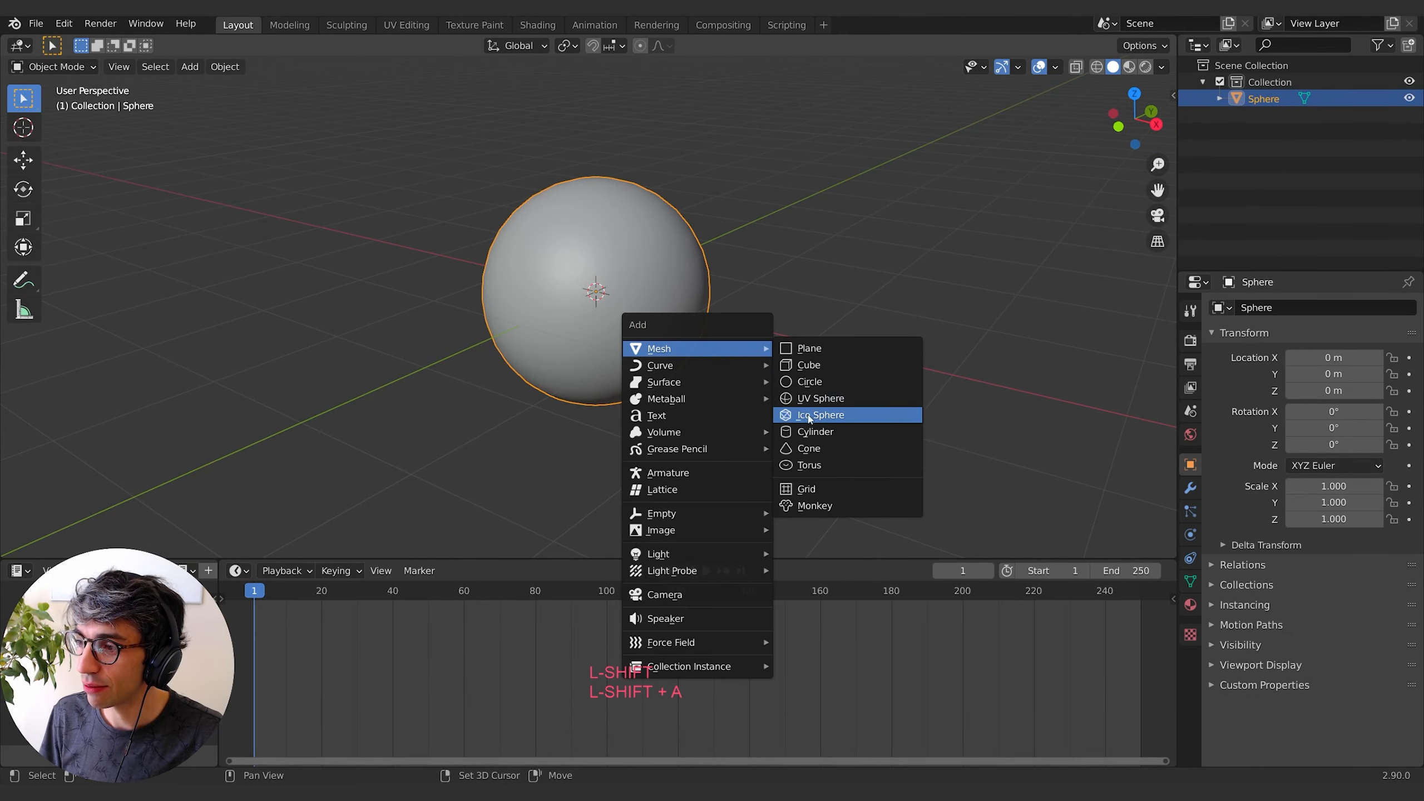
right_click(575, 315)
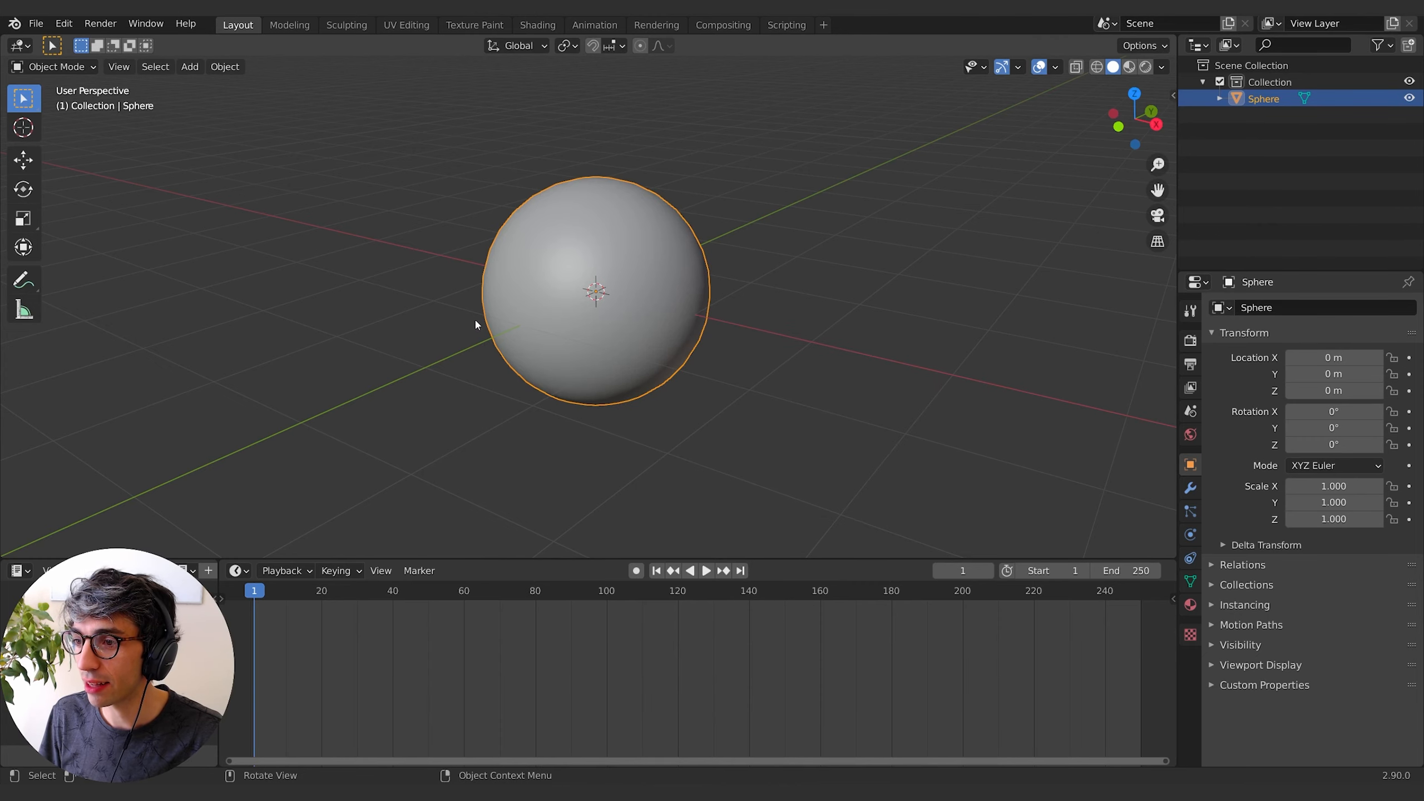
right_click(477, 321)
right_click(594, 316)
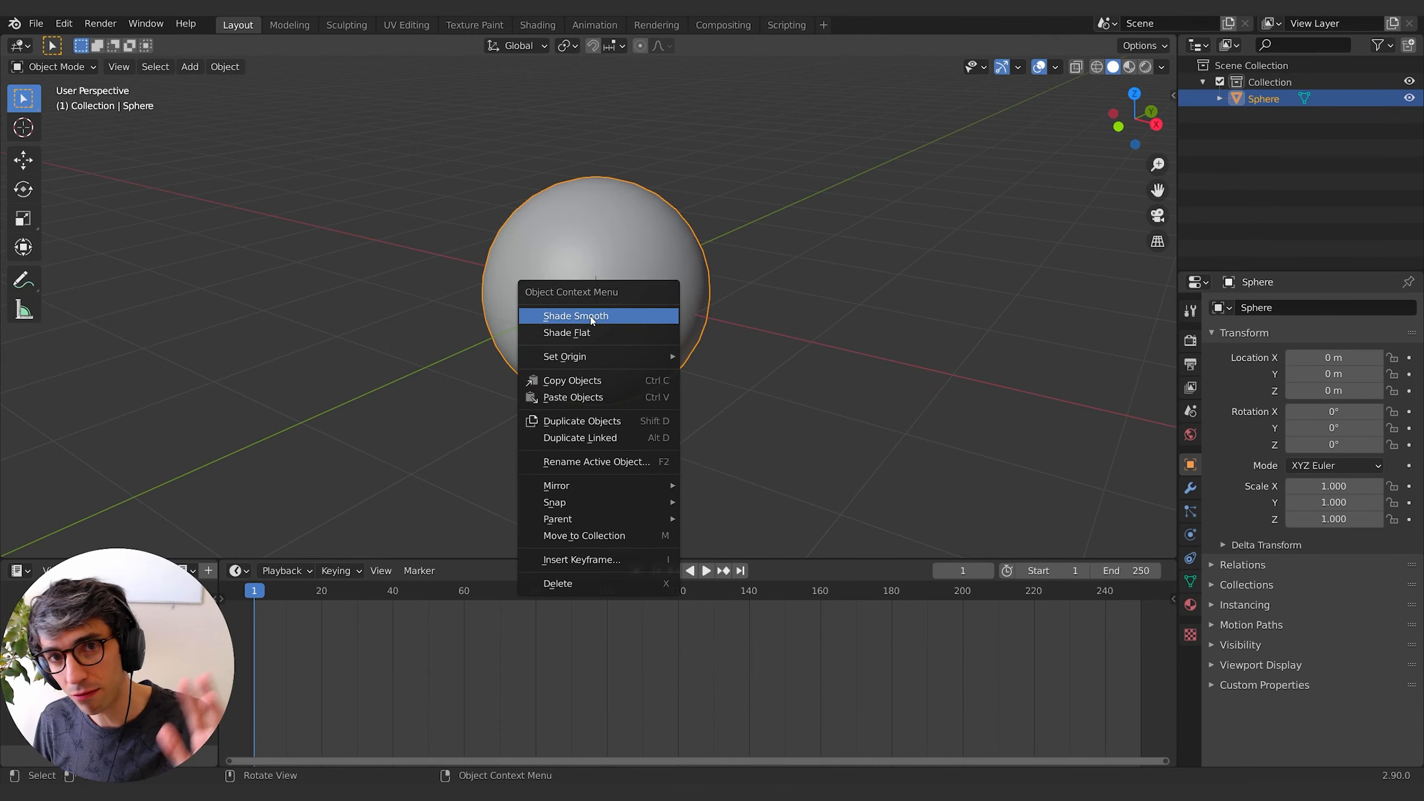
key(shift)
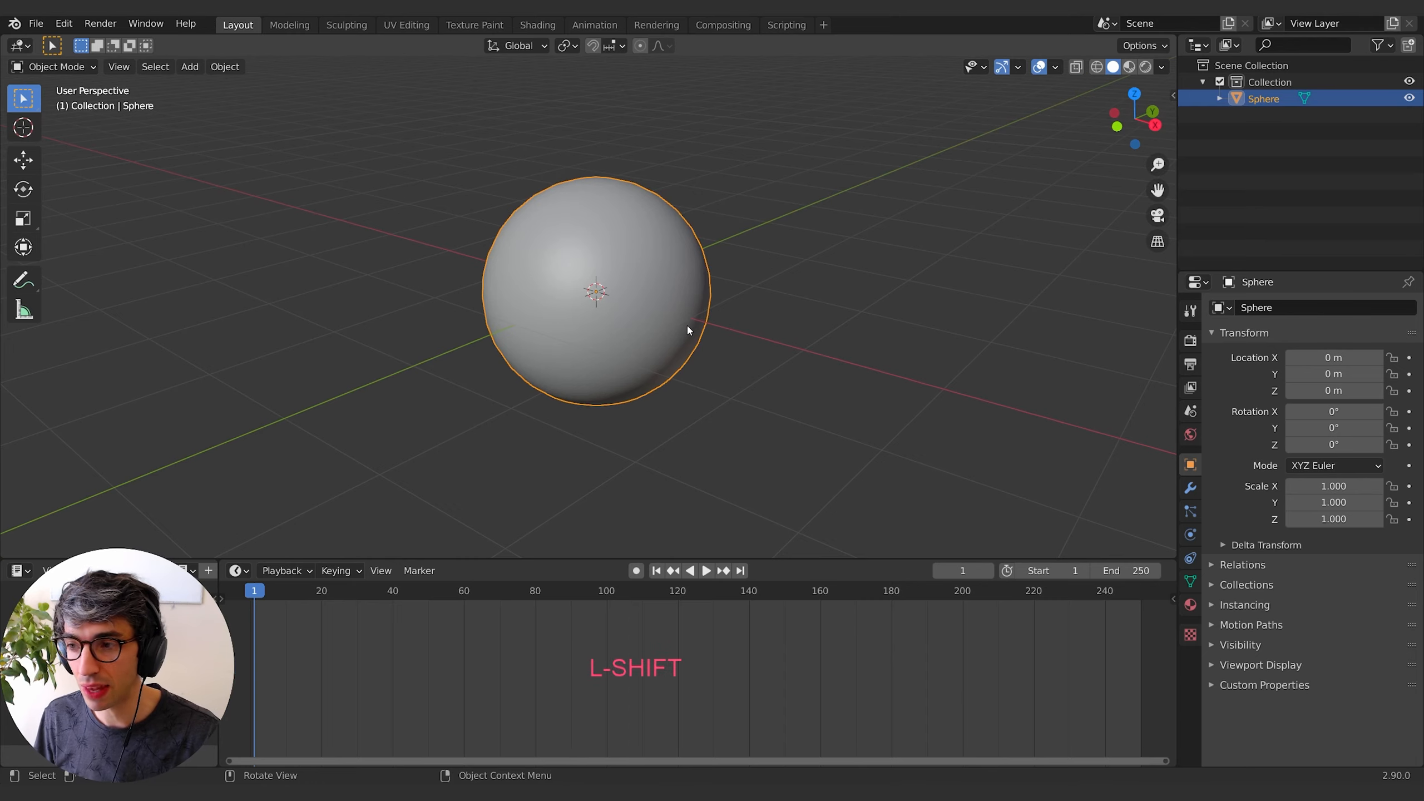
Split the 3D viewport into two side-by-side areas of equal width.
scroll(690, 328, down, 2)
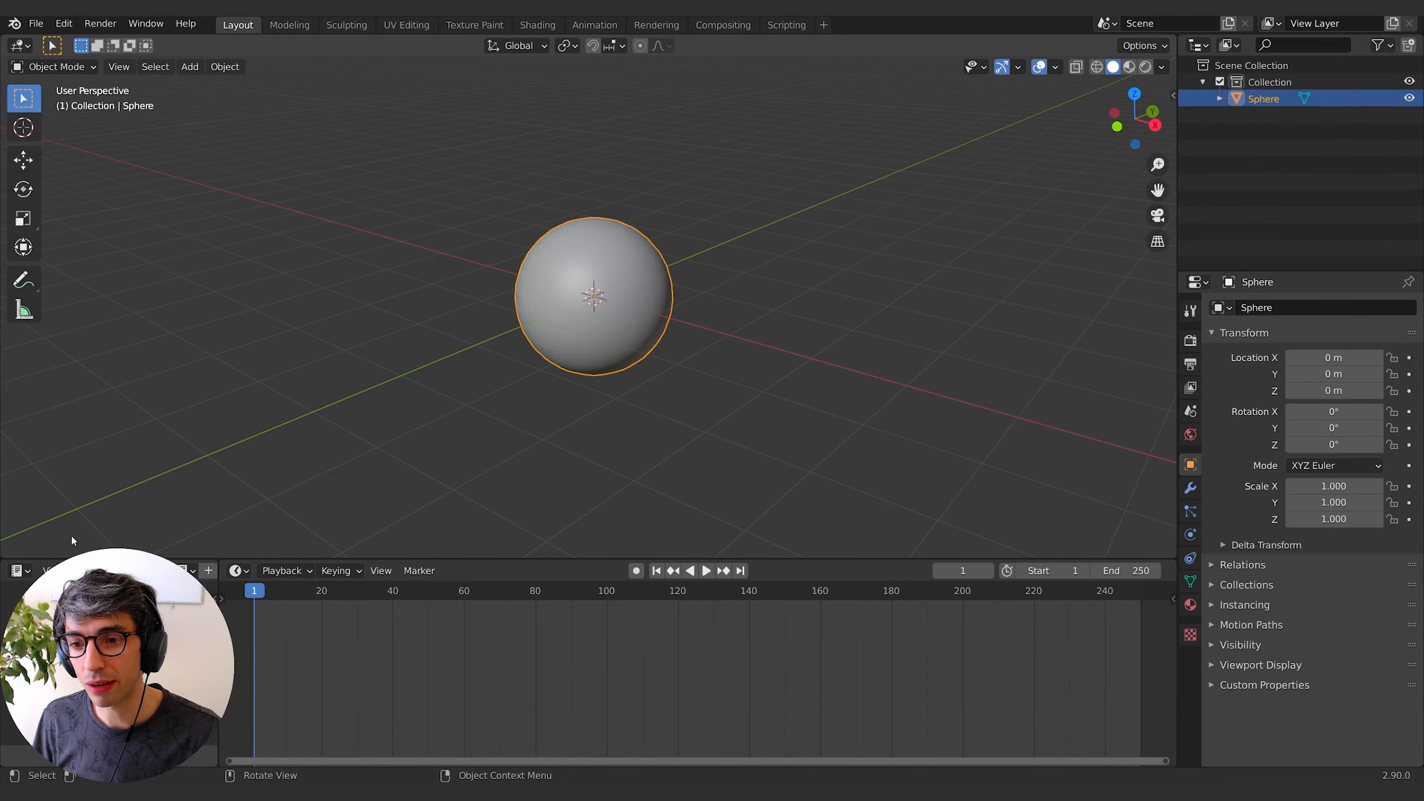
drag(5, 559, 595, 484)
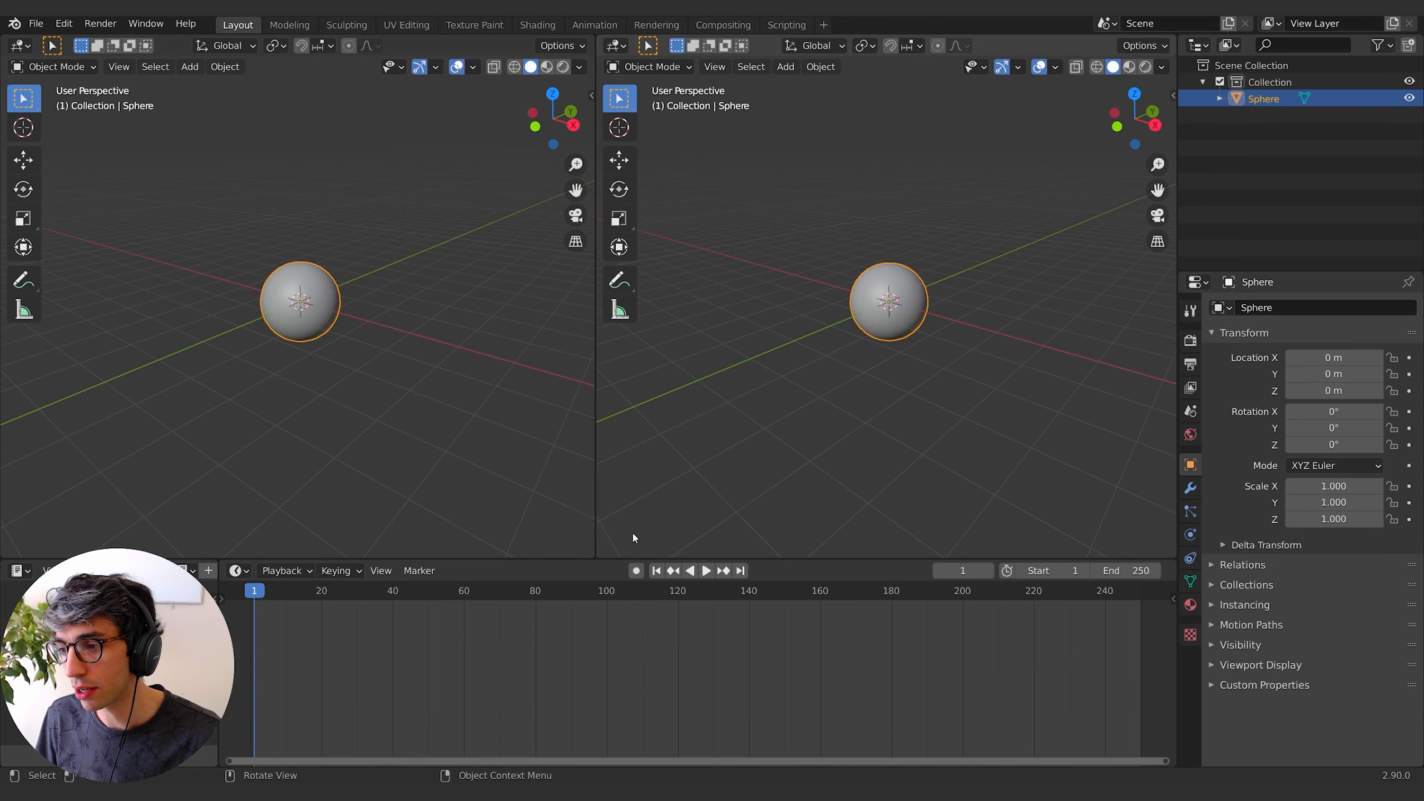
drag(597, 554, 648, 400)
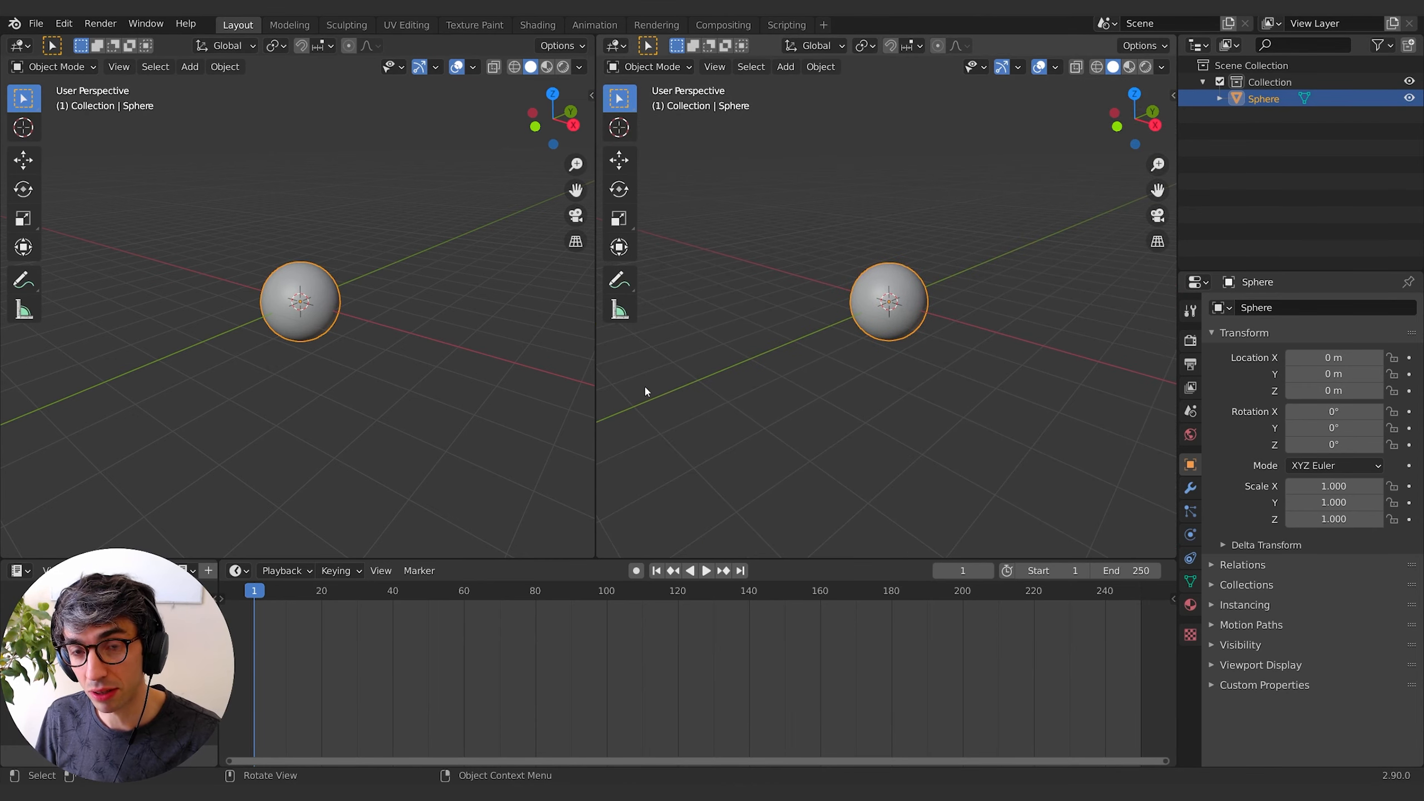
Turn the first of the two viewport areas into a Shader Editor and collapse its sidebar.
click(19, 45)
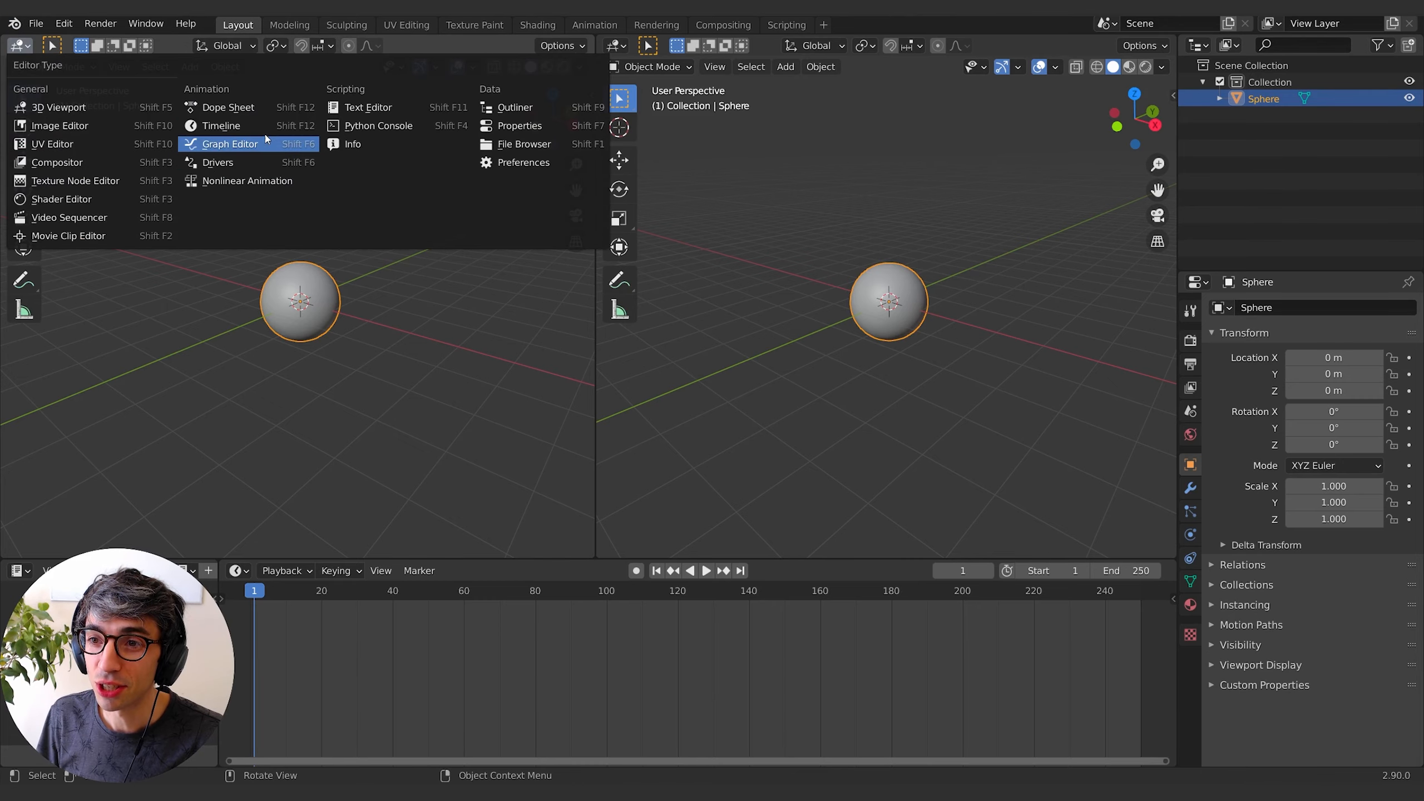
click(61, 198)
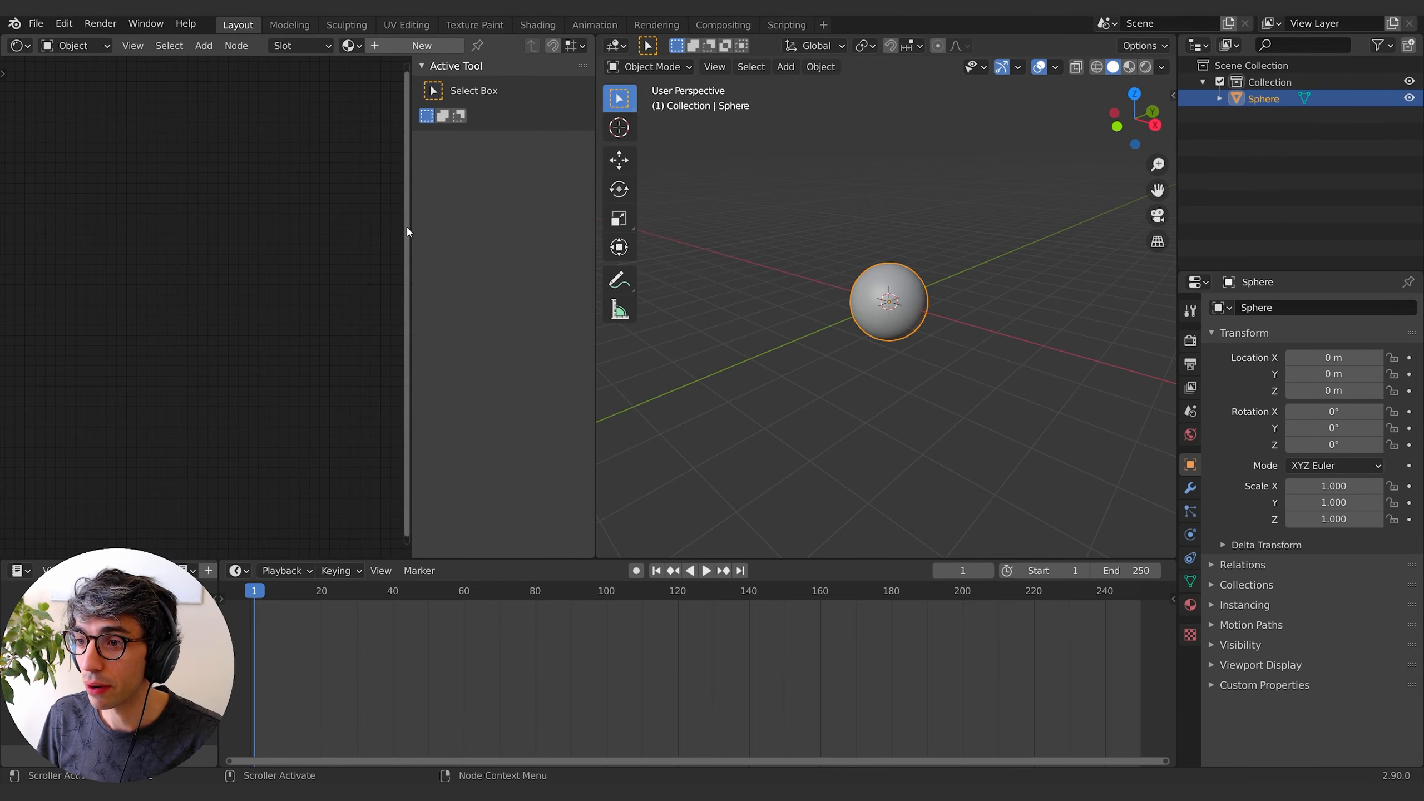
drag(408, 228, 759, 216)
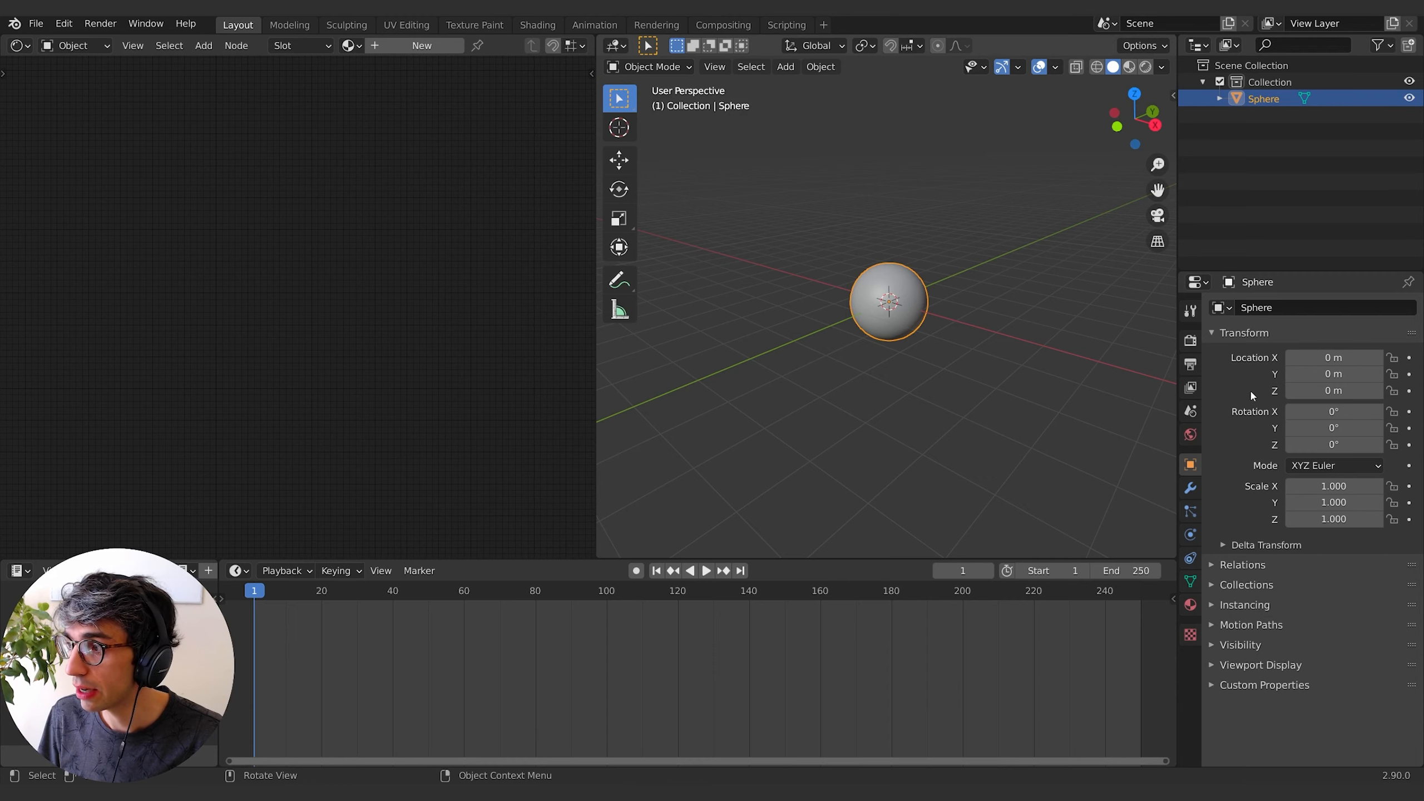
Create a new material on the sphere and name it Ionic Storm.
click(1189, 606)
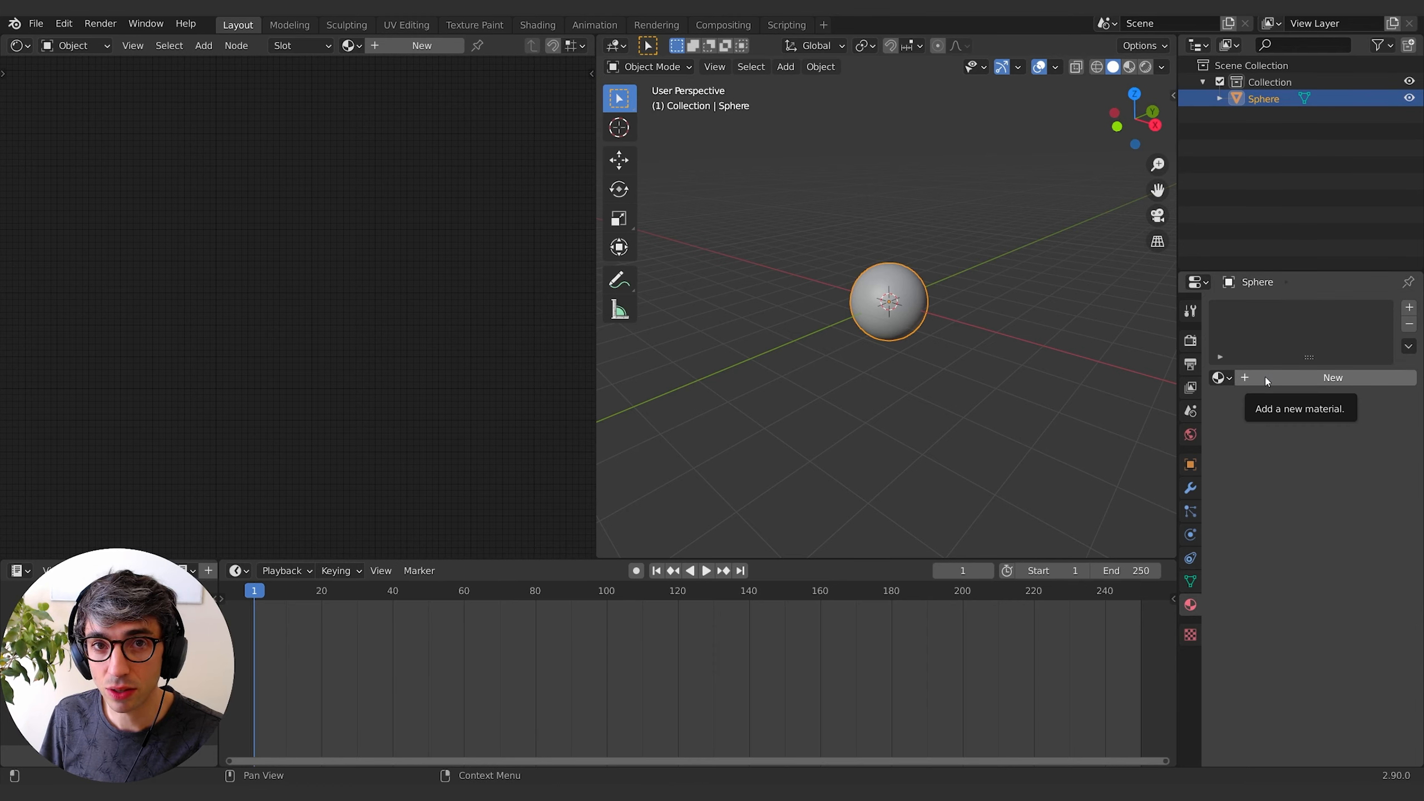
click(1265, 377)
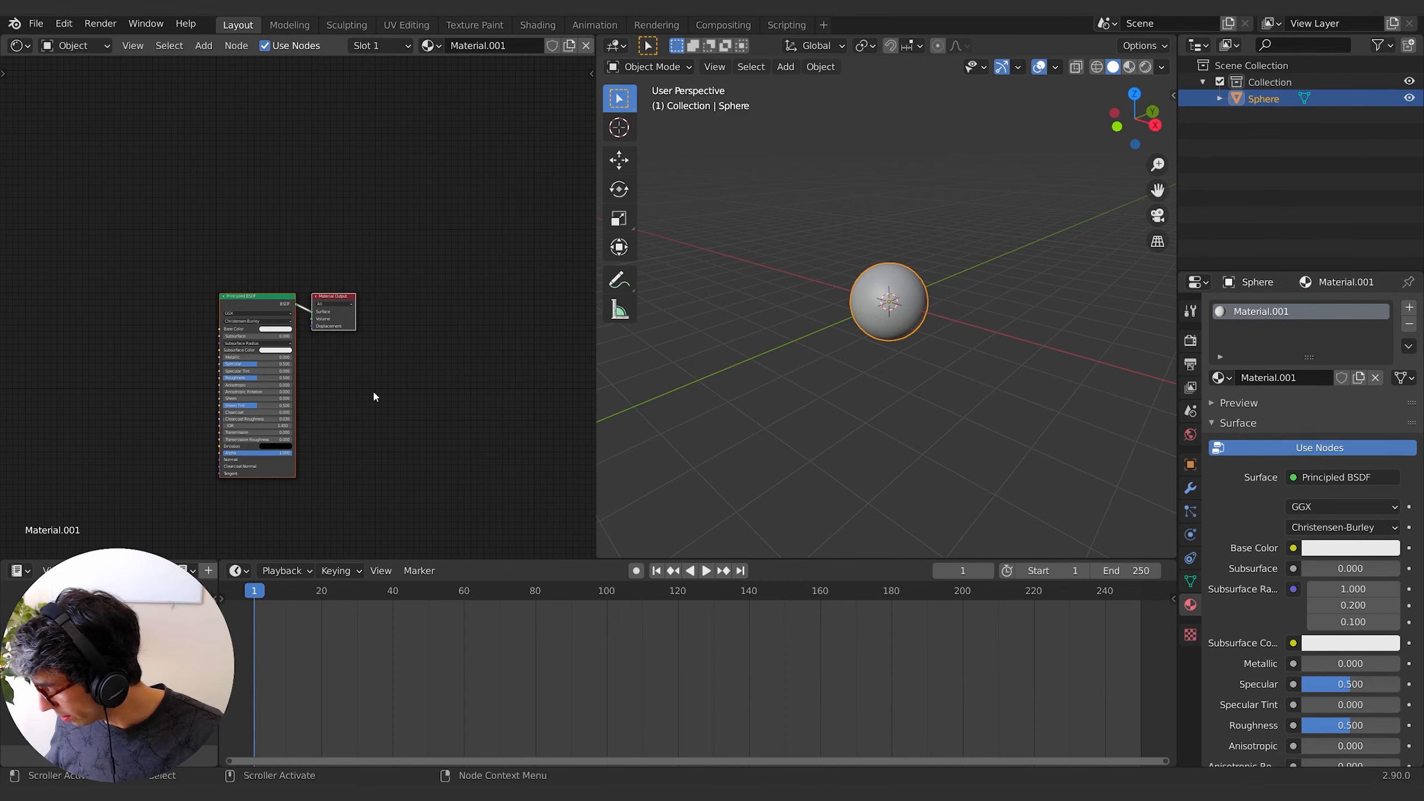
scroll(384, 366, up, 4)
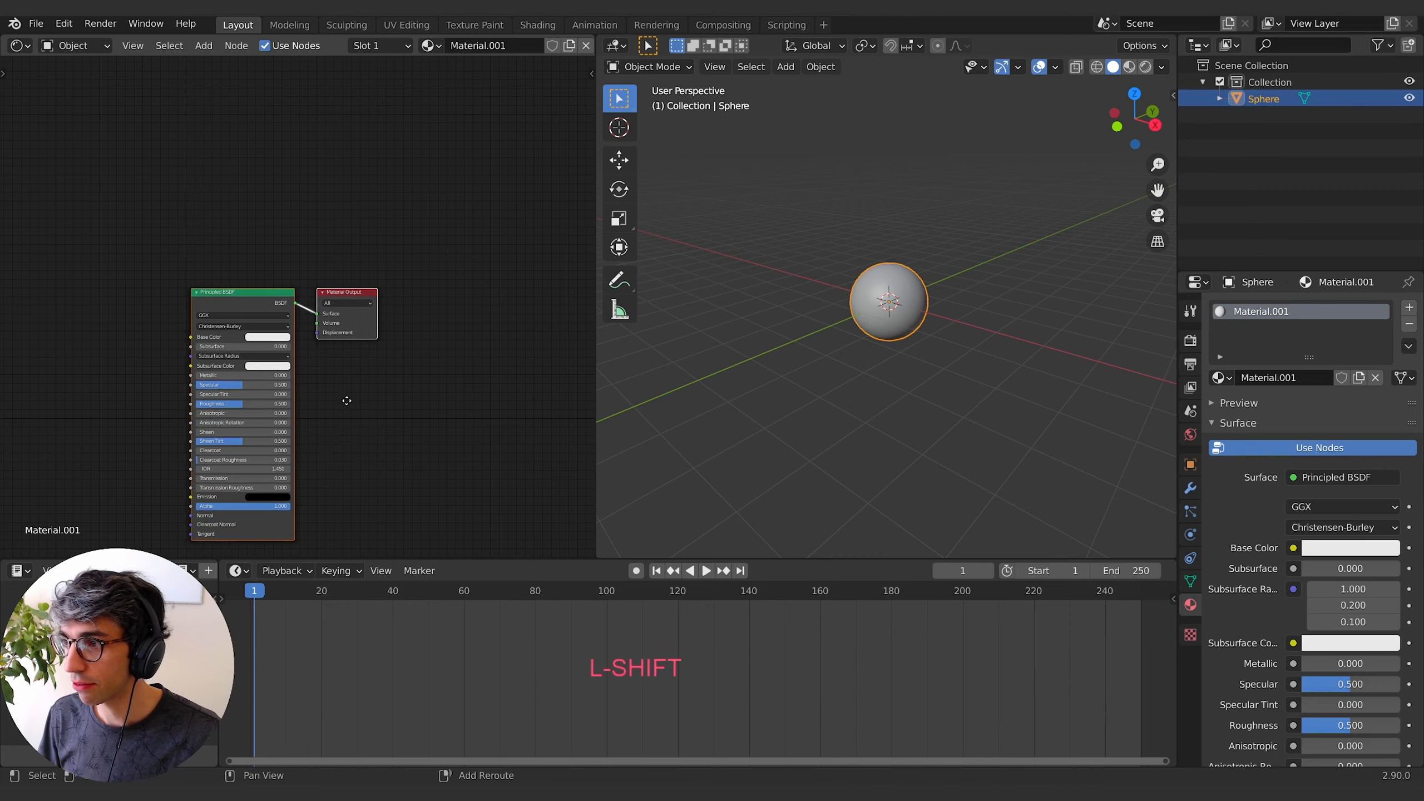
shift+middle_drag(347, 400, 393, 334)
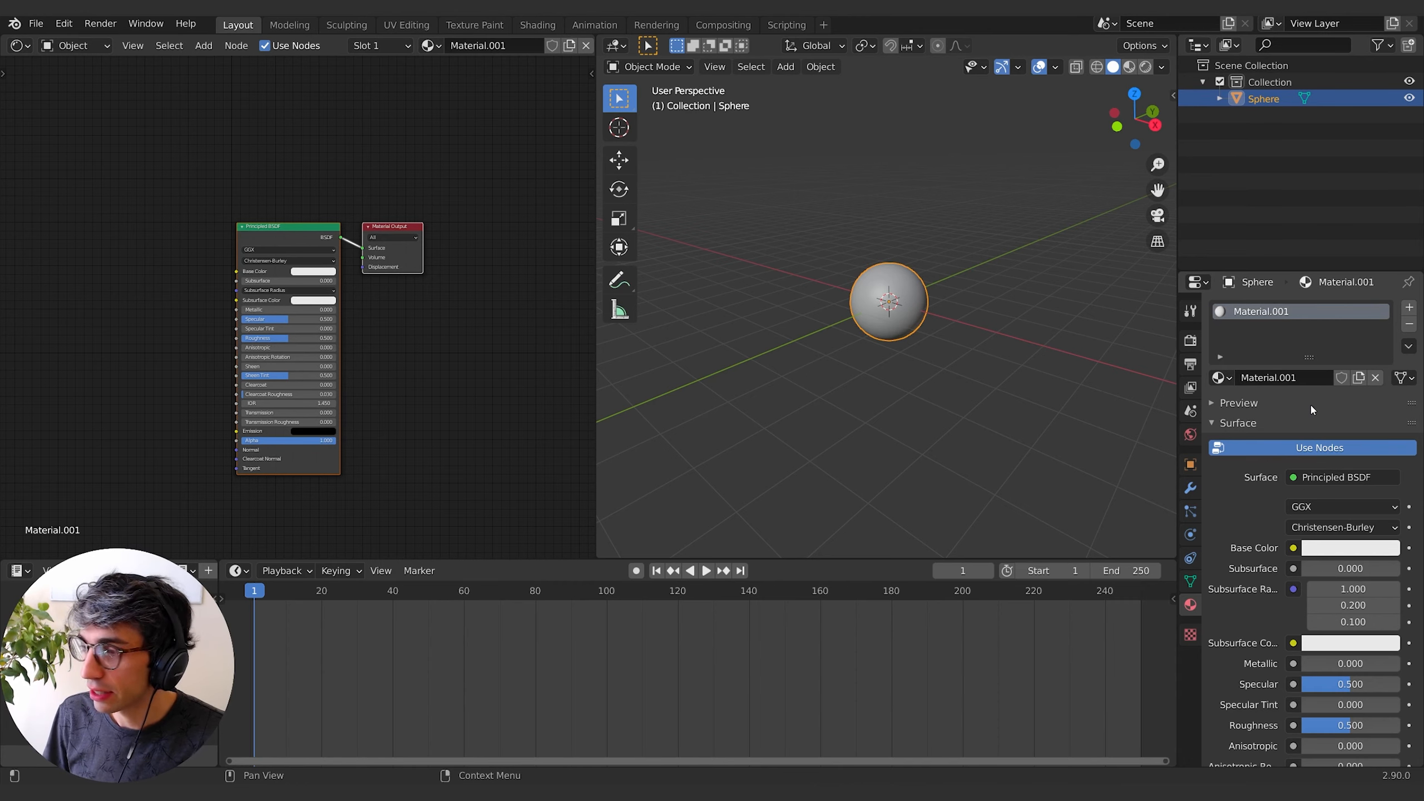
click(1309, 377)
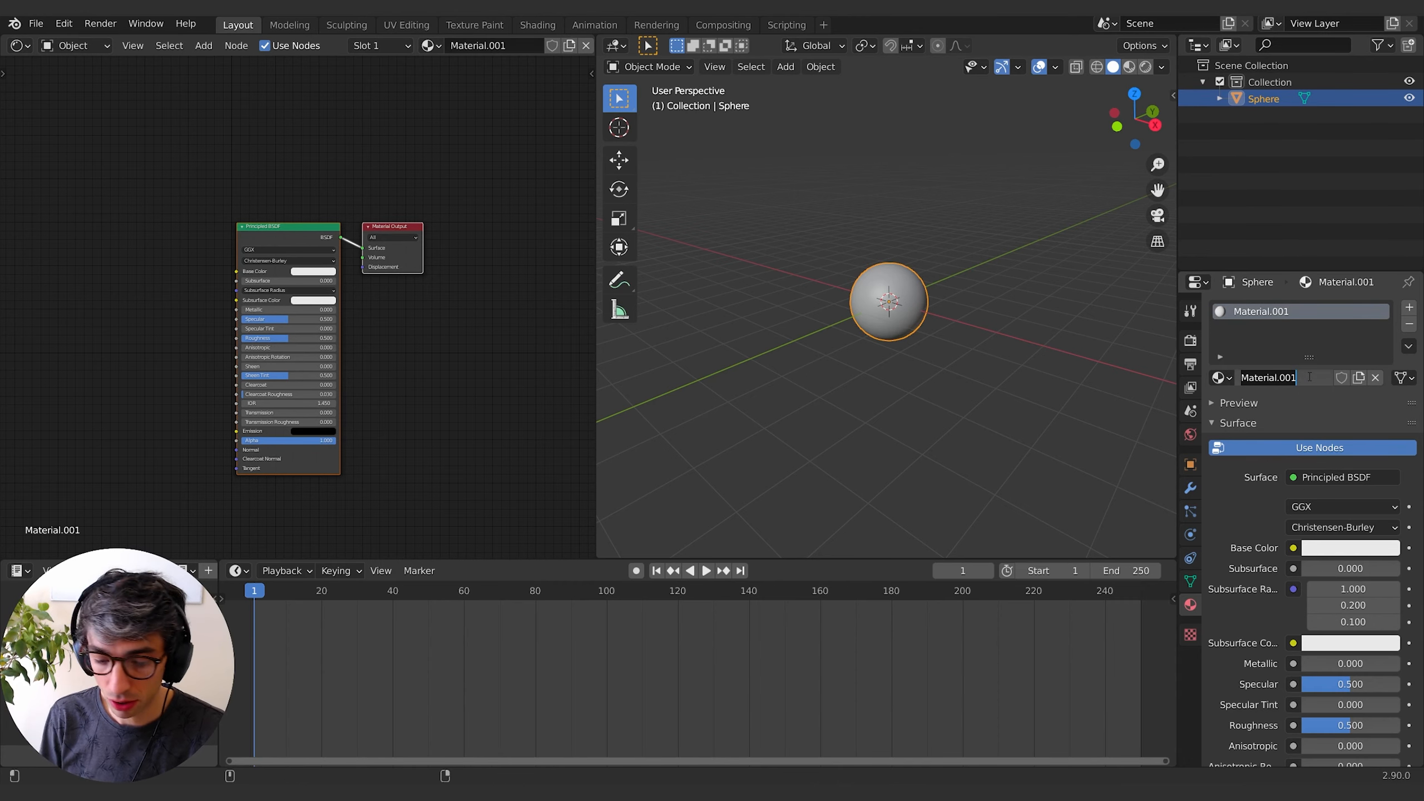
text(Io)
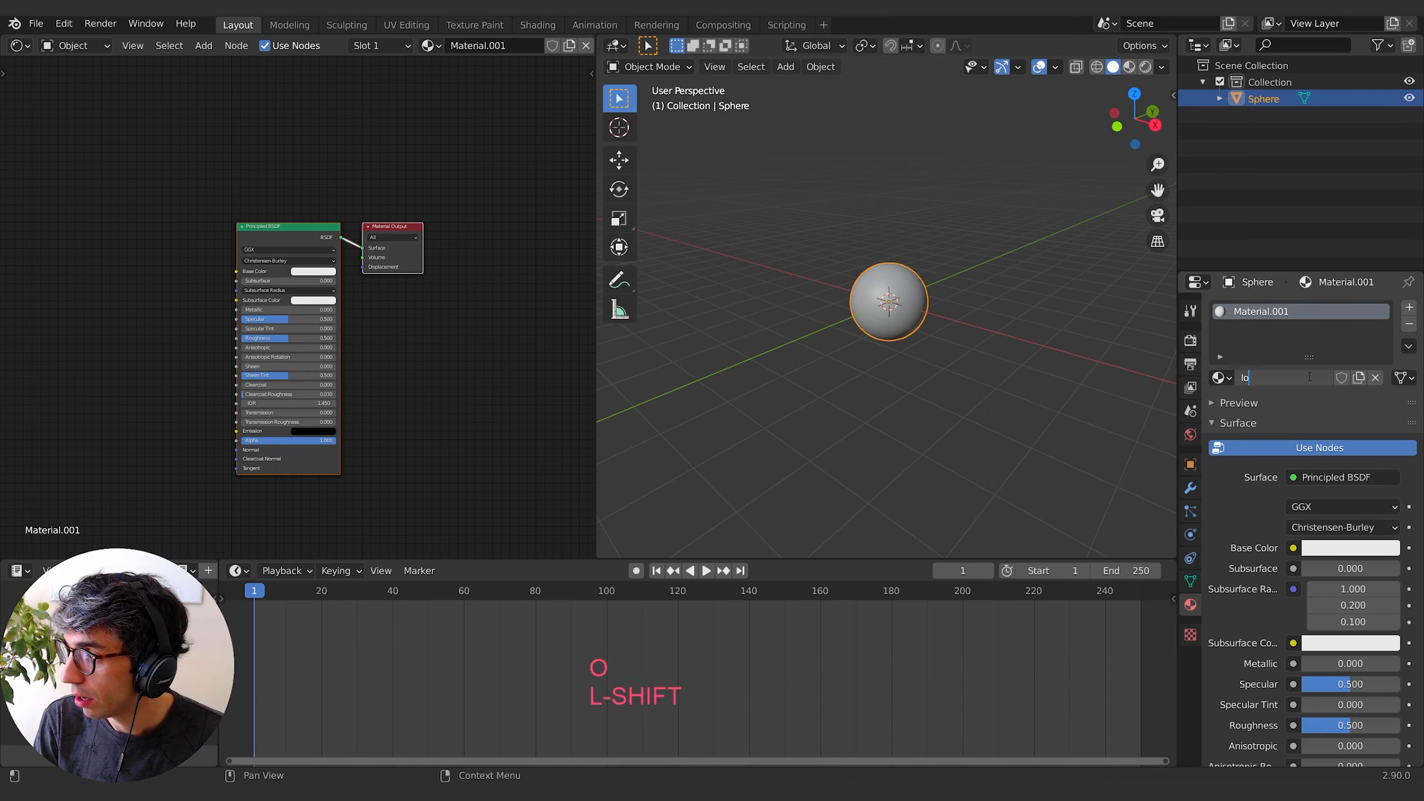
text(nic Storm)
key(Return)
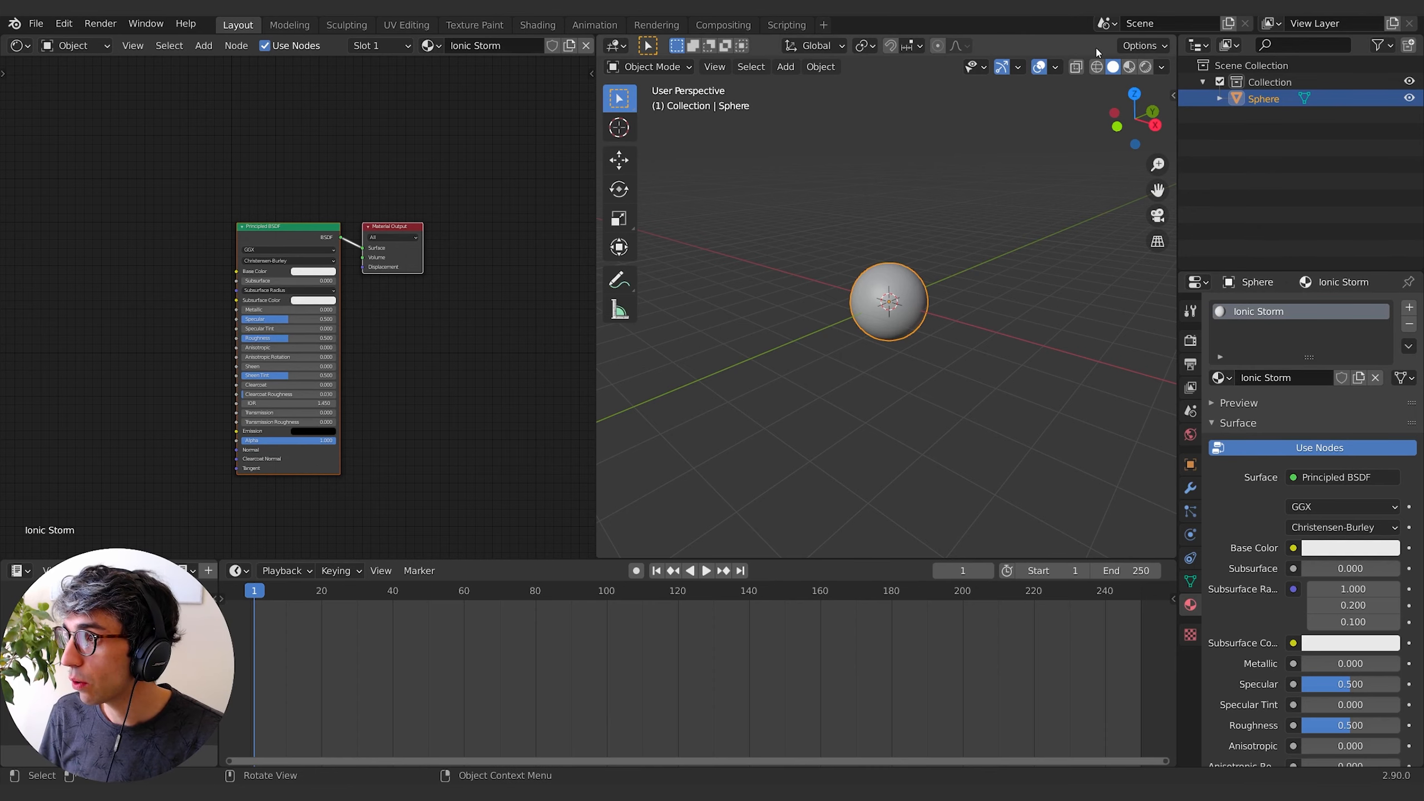
Set the 3D viewport to rendered shading and show the scene's render settings.
click(1145, 67)
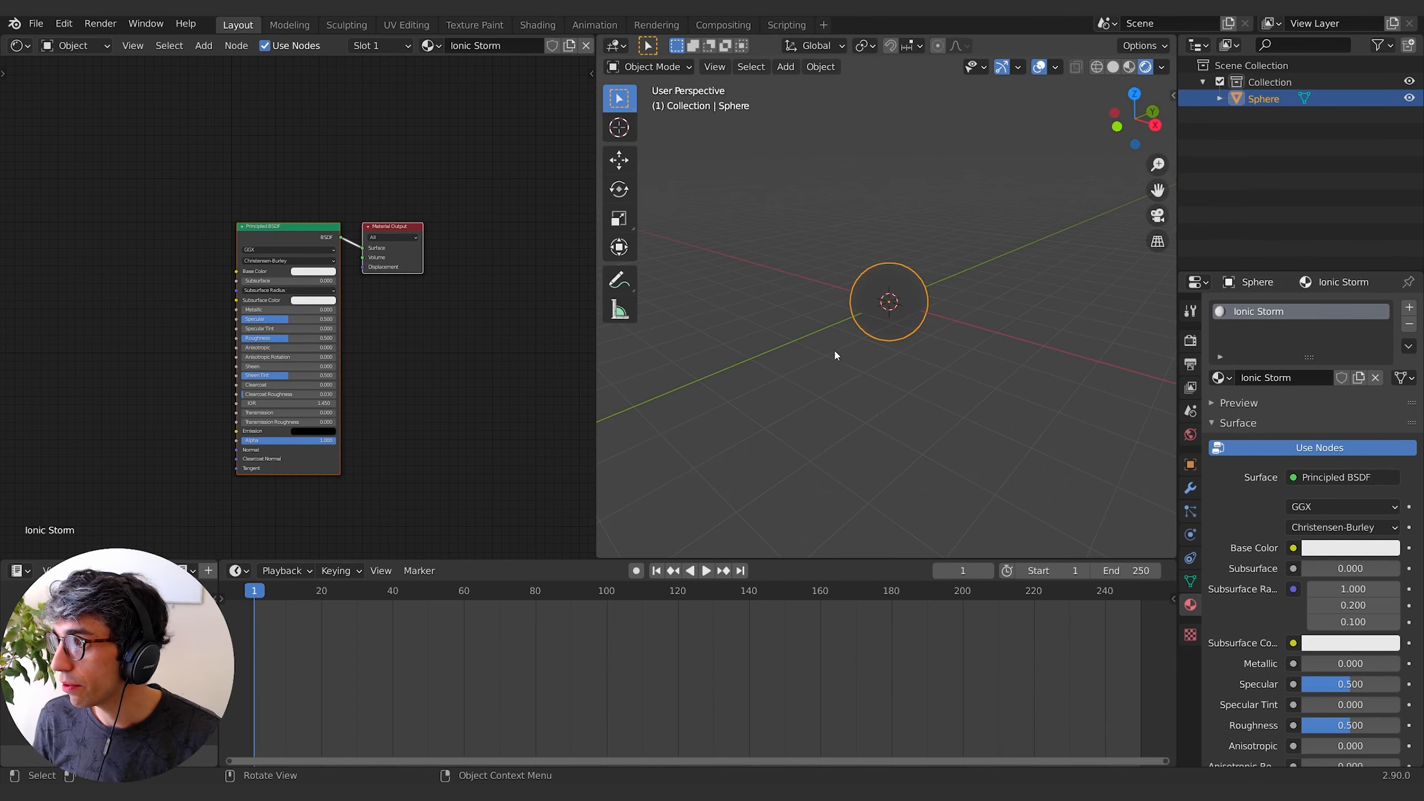
click(1191, 340)
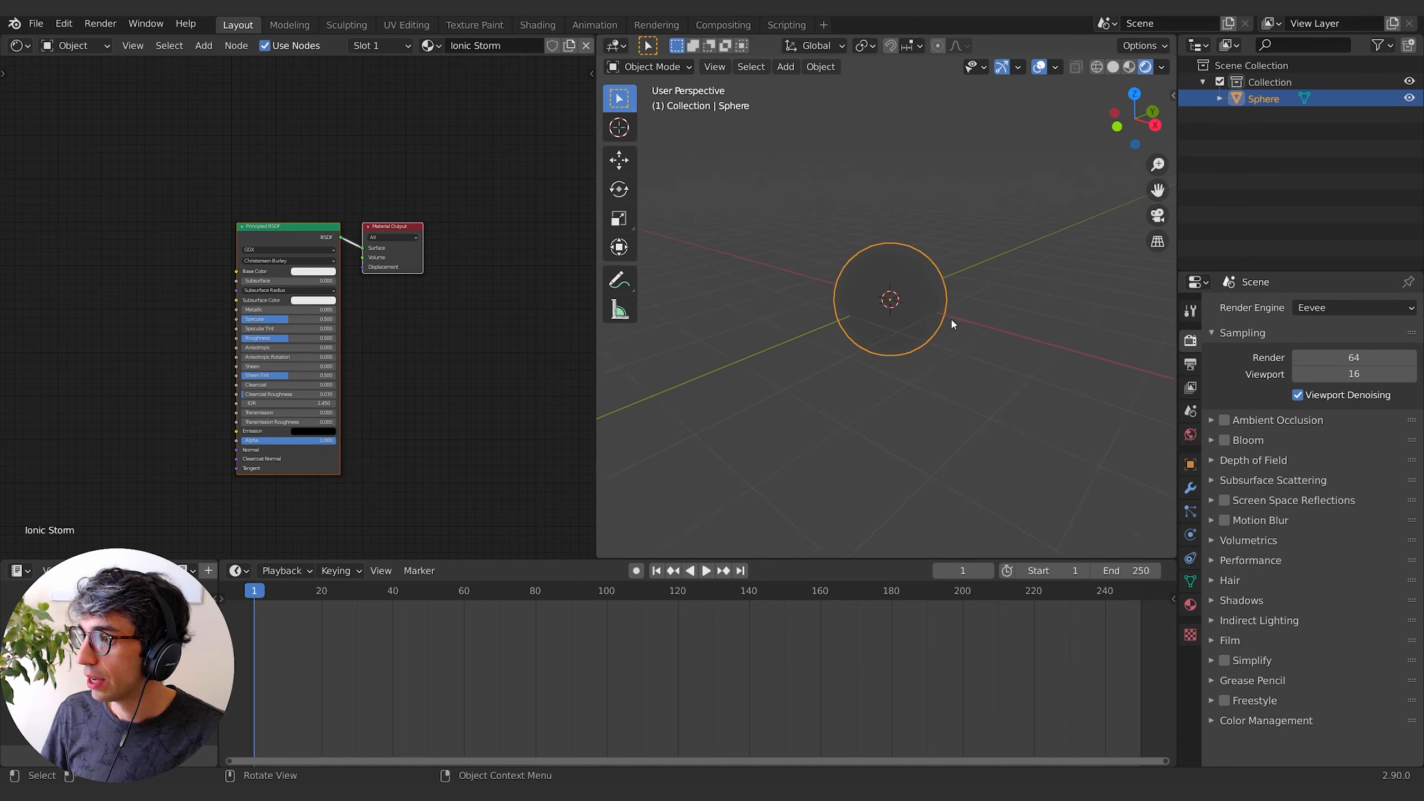
scroll(955, 322, up, 2)
shift+middle_drag(955, 316, 948, 362)
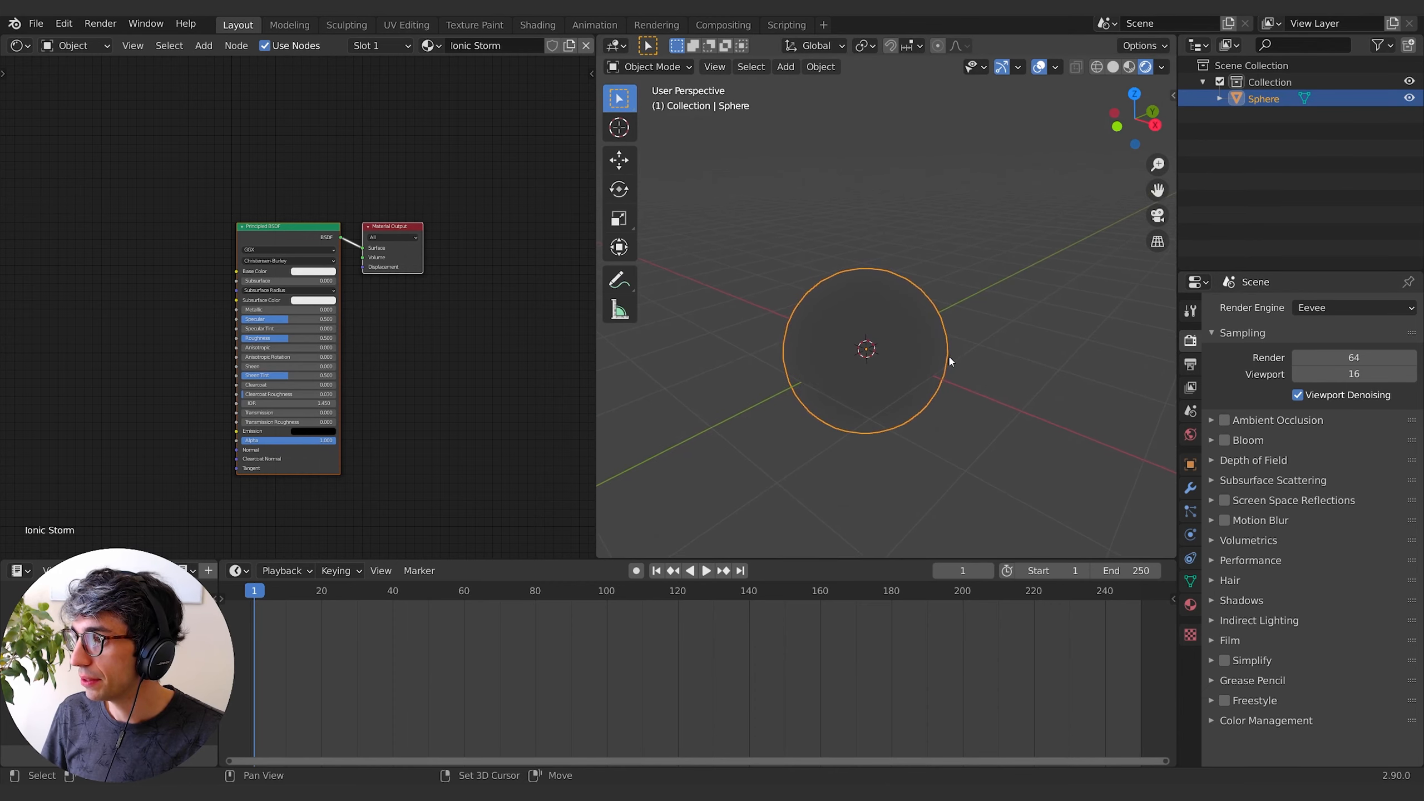
Hide the gizmos, overlays and tool shelf in the 3D viewport for a clean view of the sphere.
click(1001, 68)
click(1040, 67)
key(shift)
key(shift)
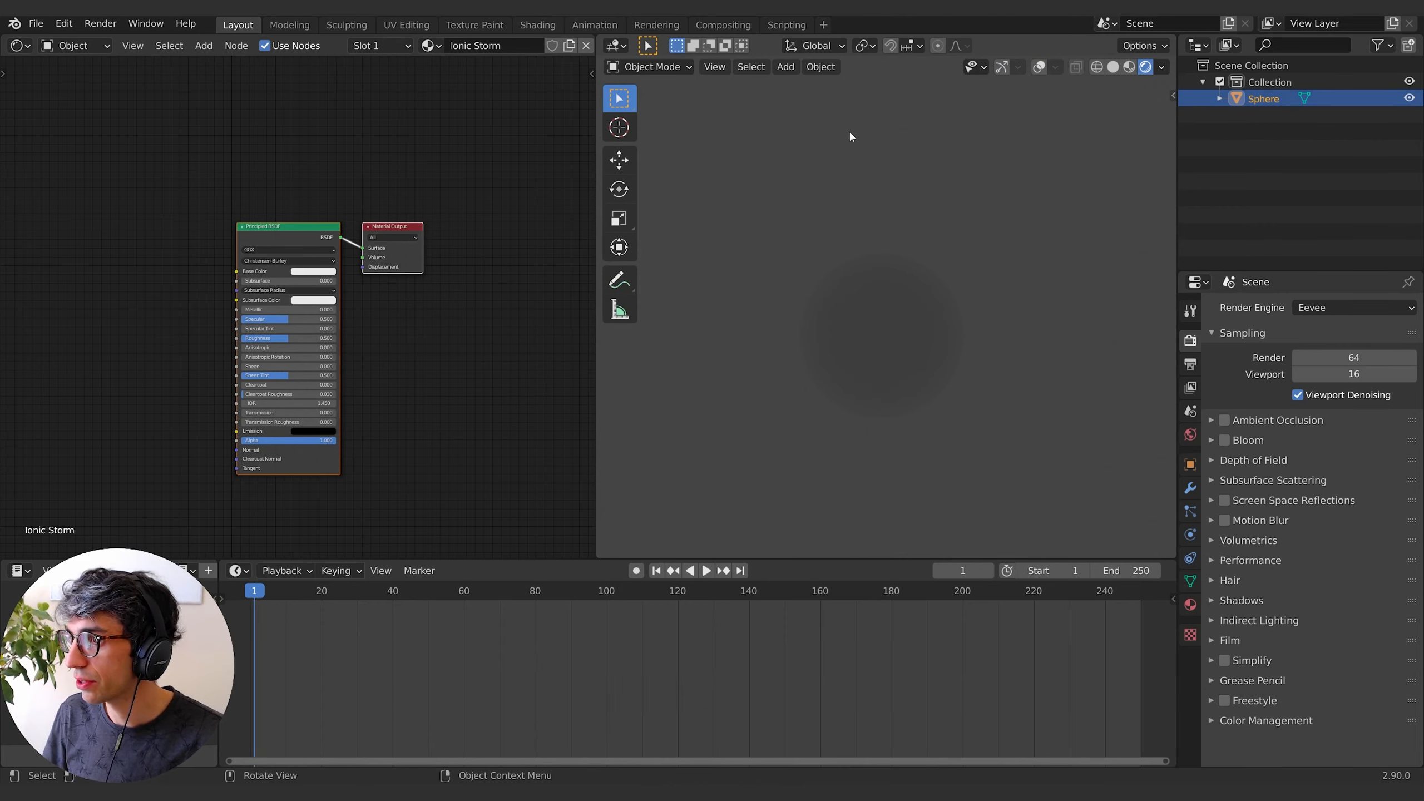
key(n)
key(n)
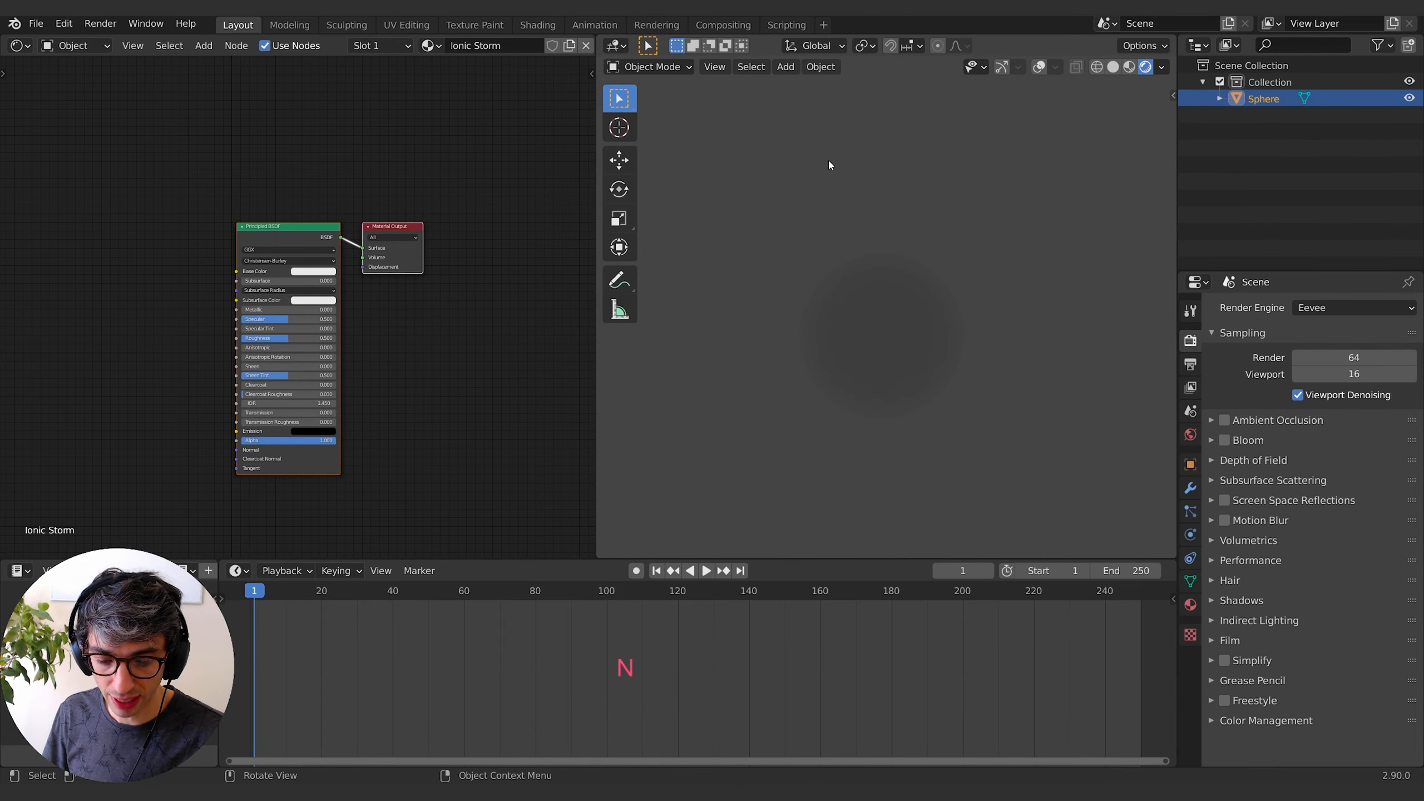
key(t)
click(601, 96)
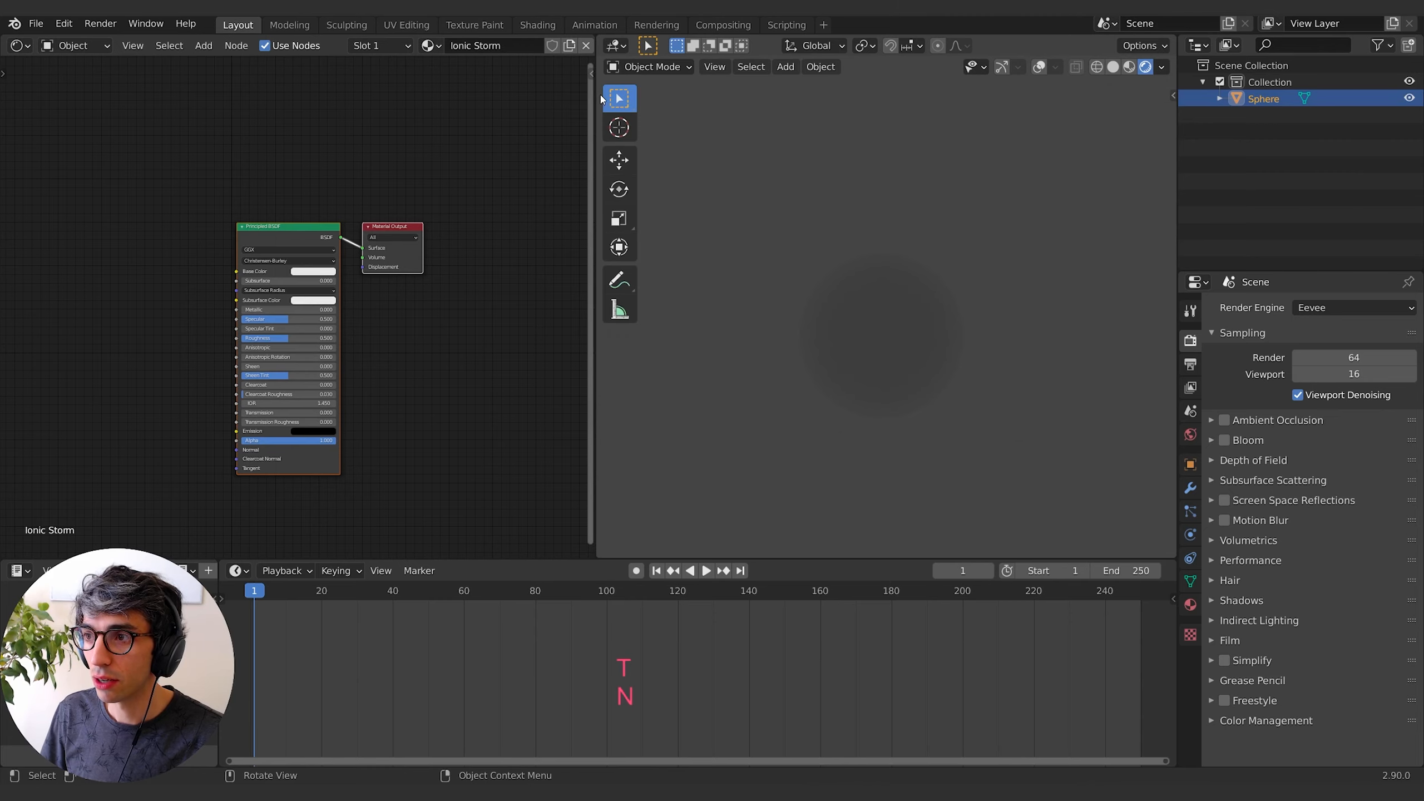
key(t)
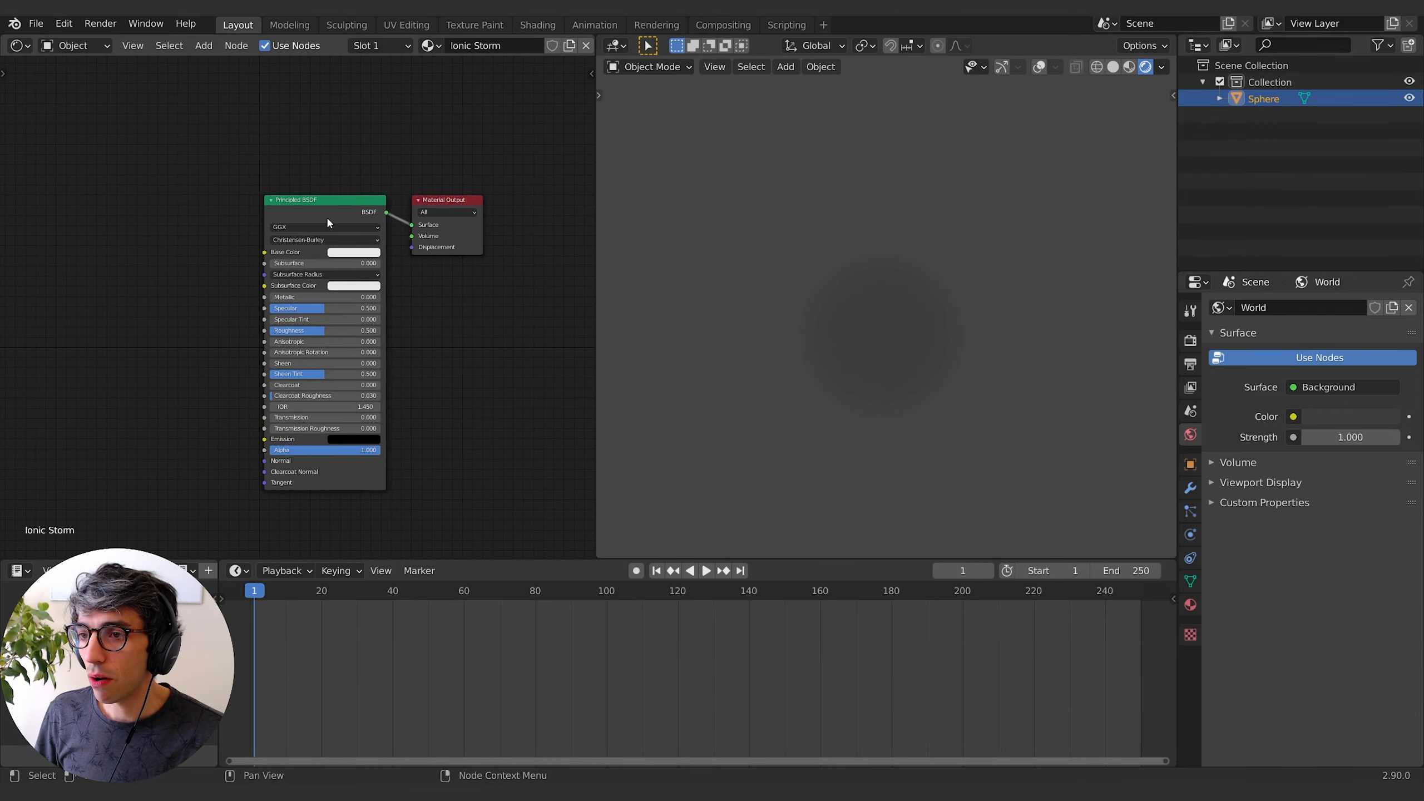
Move the Principled BSDF and Material Output nodes apart to leave a wide gap between them.
drag(326, 217, 190, 202)
click(401, 286)
key(g)
click(503, 174)
click(375, 327)
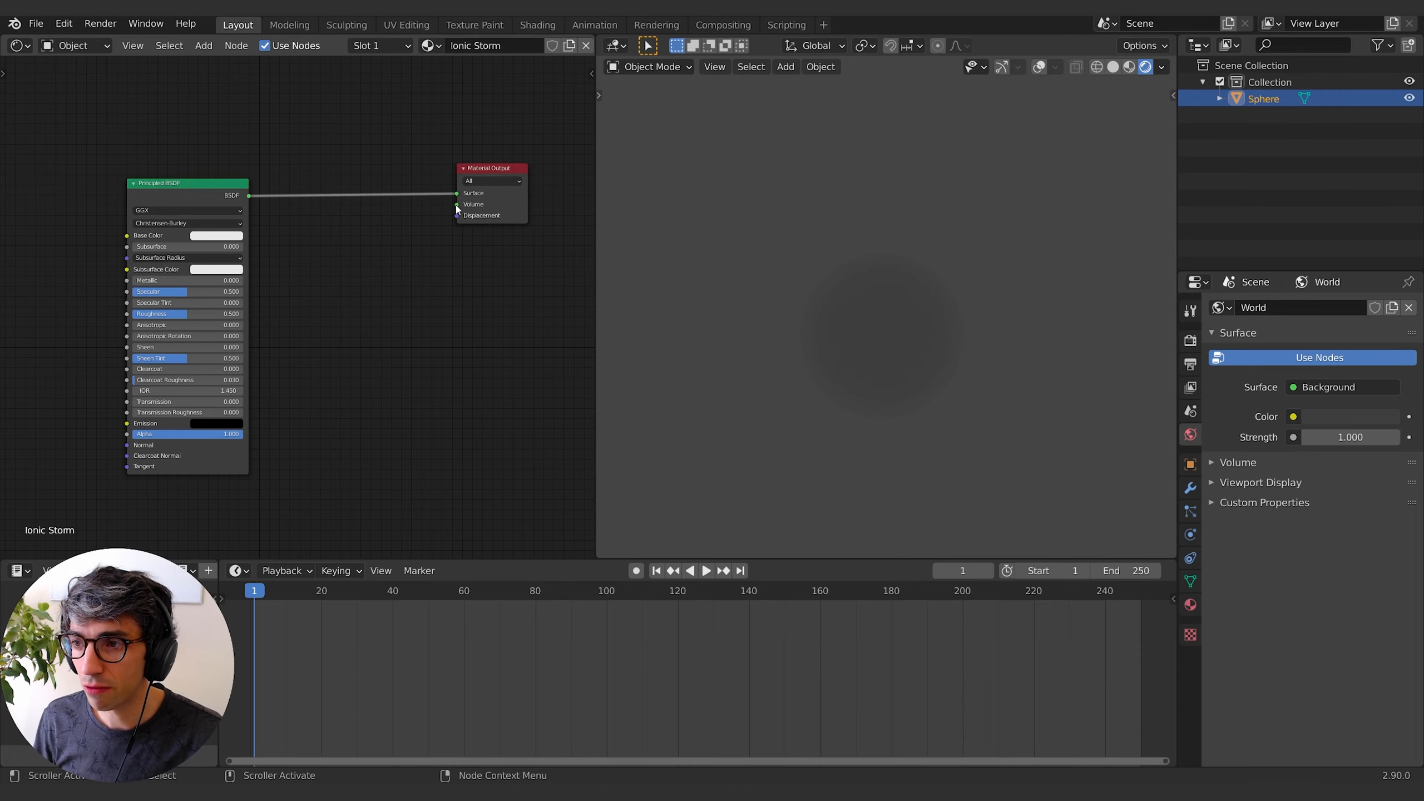
middle_drag(286, 299, 320, 311)
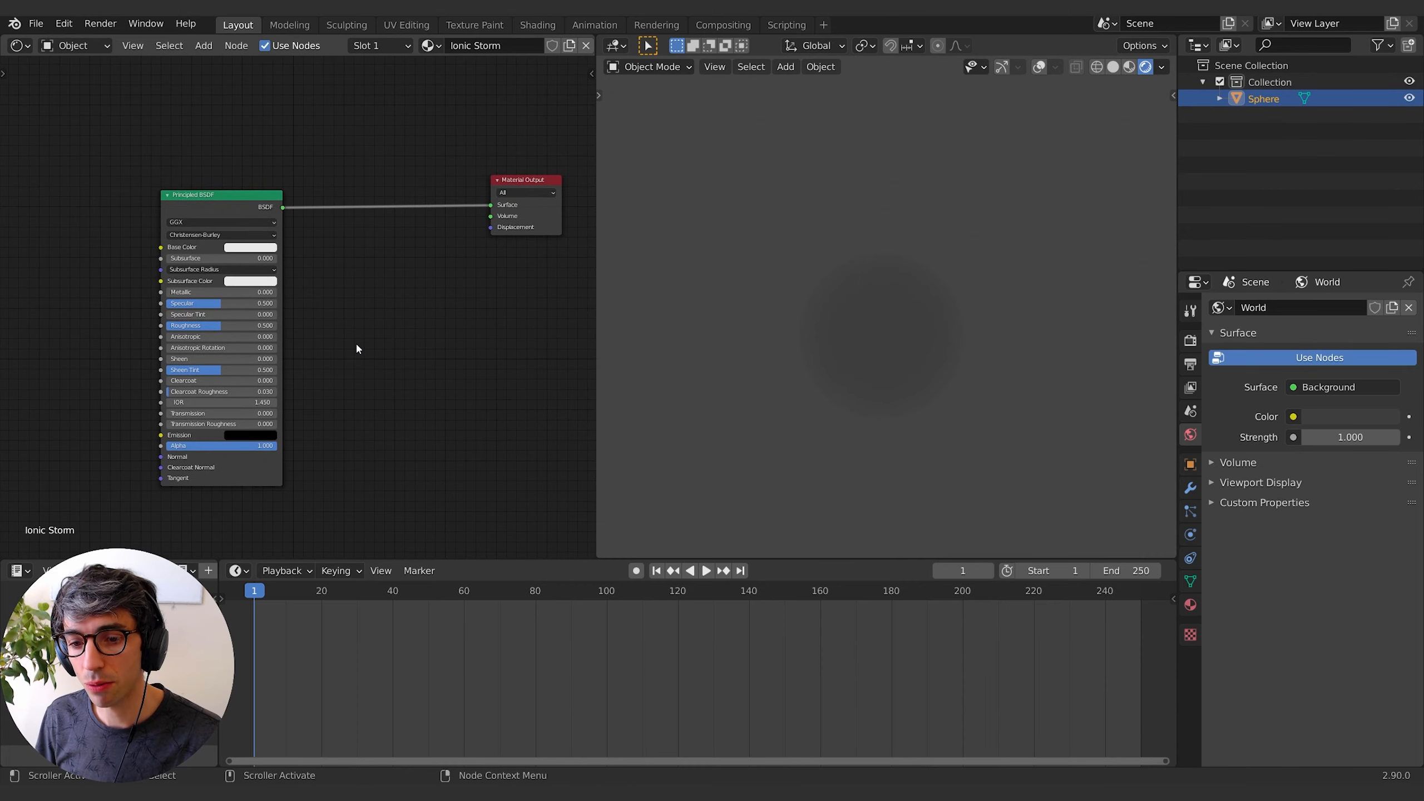
middle_drag(402, 361, 422, 318)
middle_drag(400, 236, 381, 269)
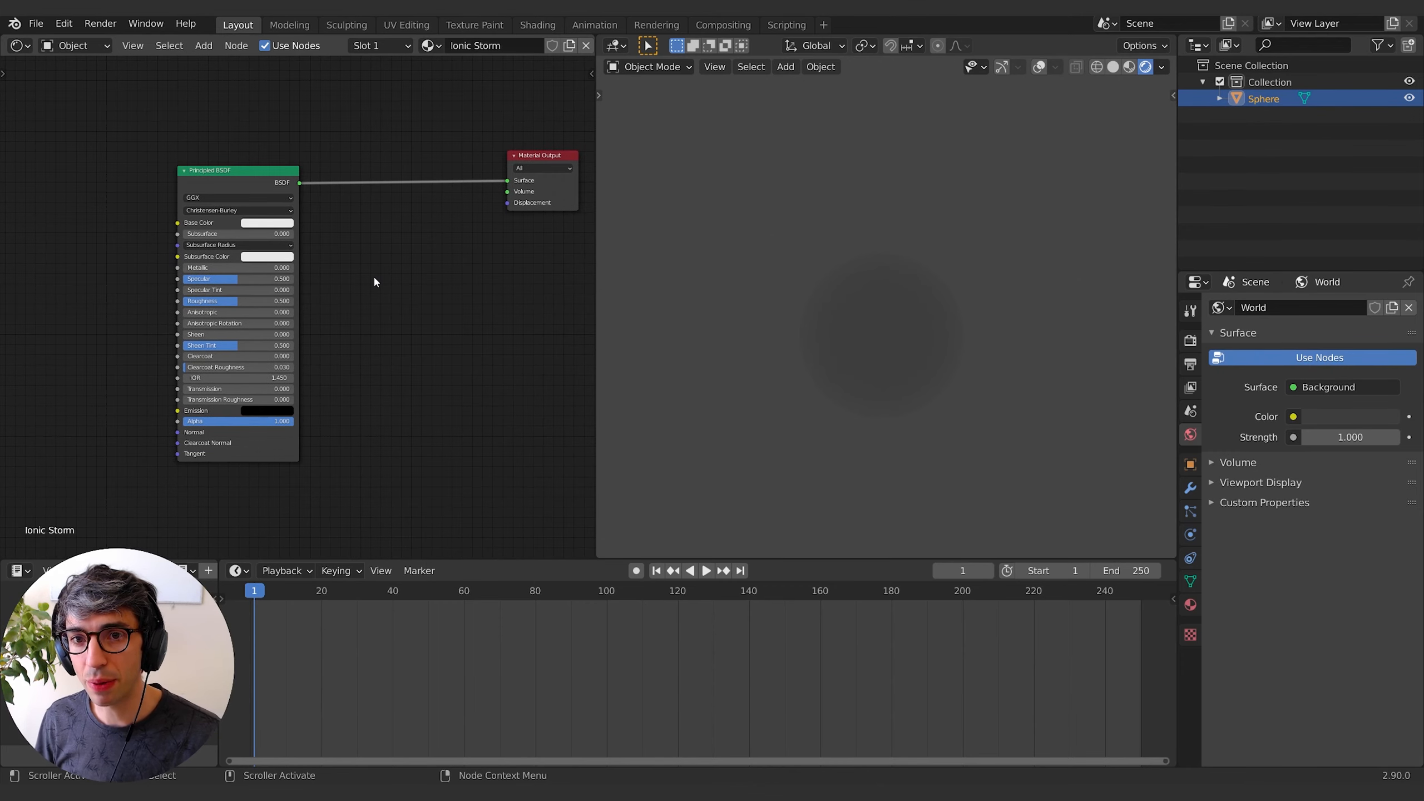
middle_drag(375, 283, 389, 278)
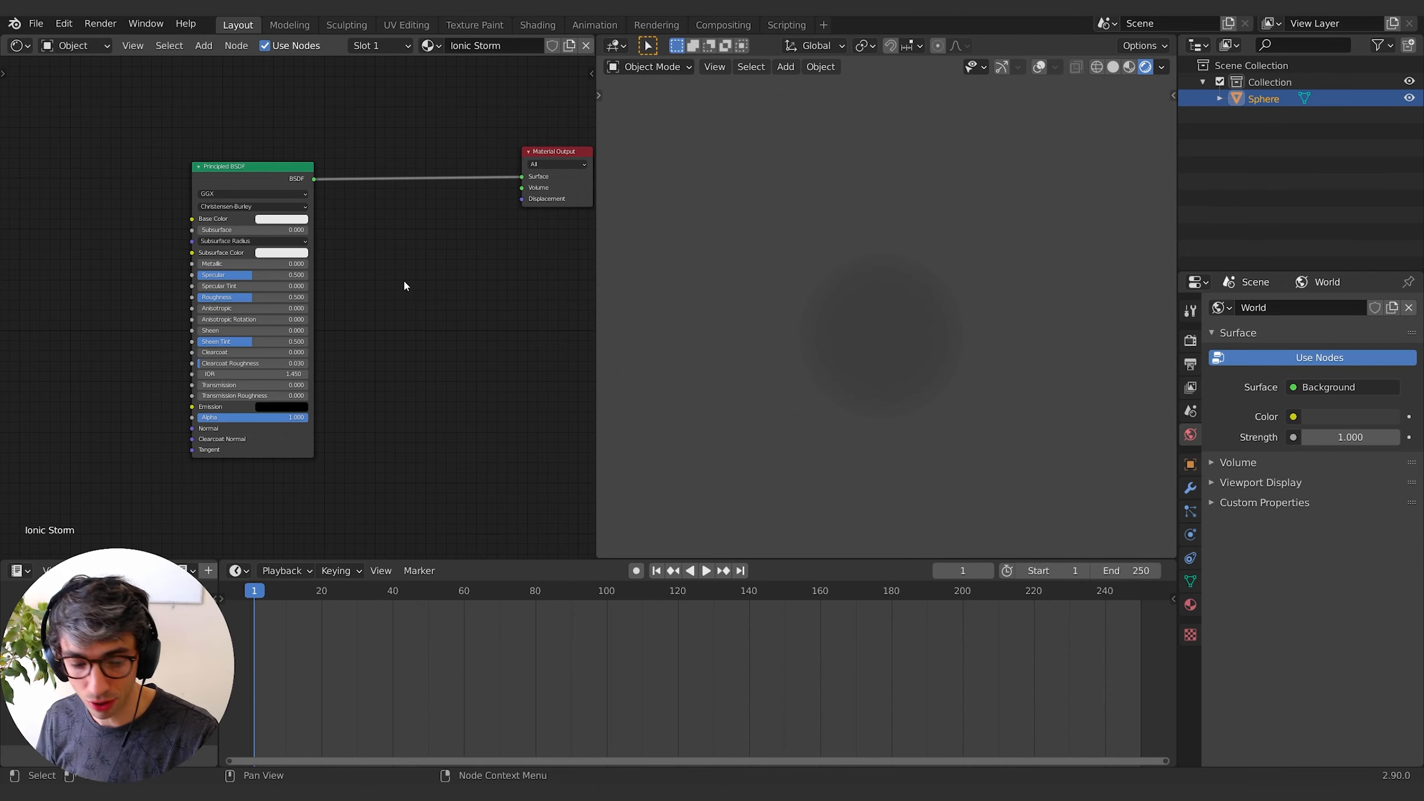
Add a Noise Texture node below the Principled BSDF, moving the Principled BSDF up out of the way.
key(shift+a)
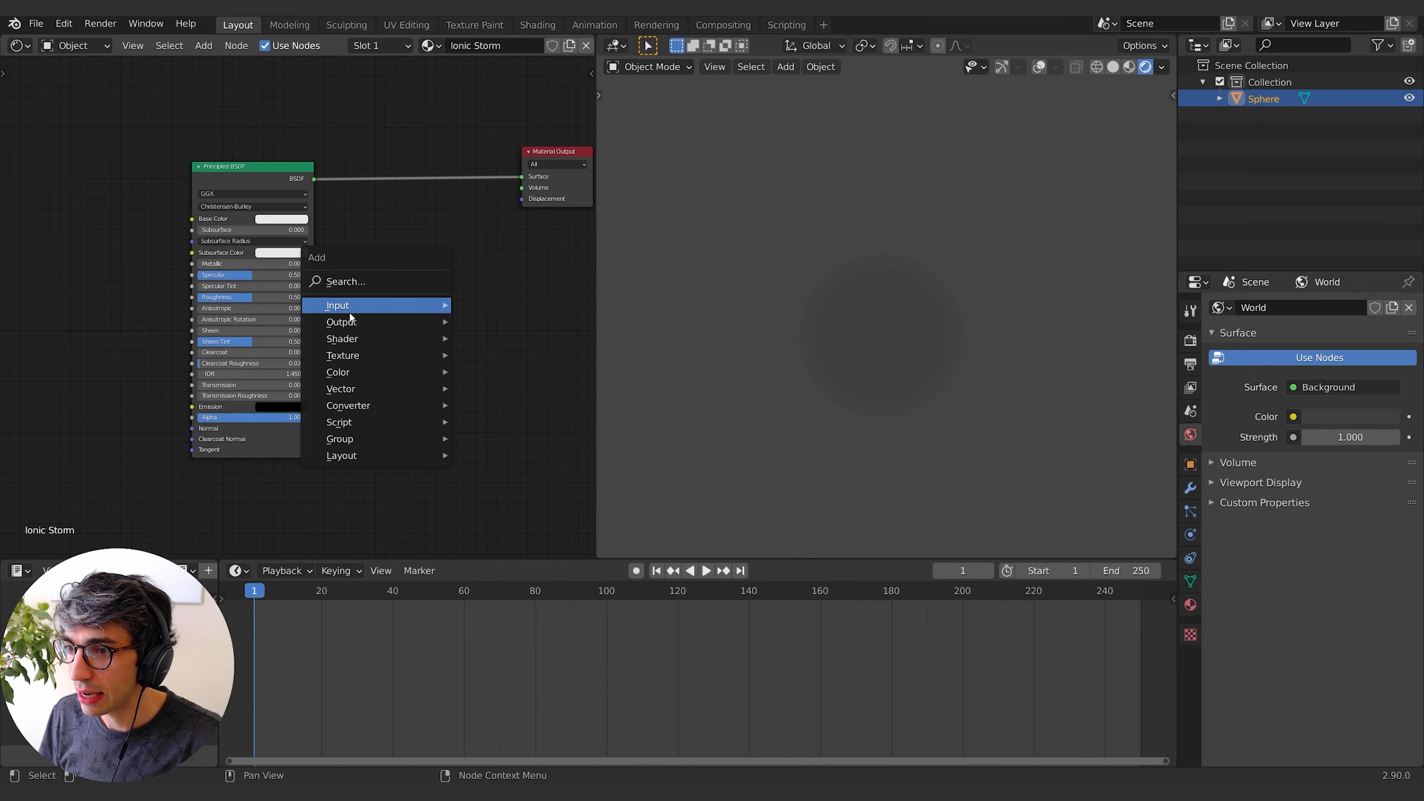
click(346, 281)
text(noi)
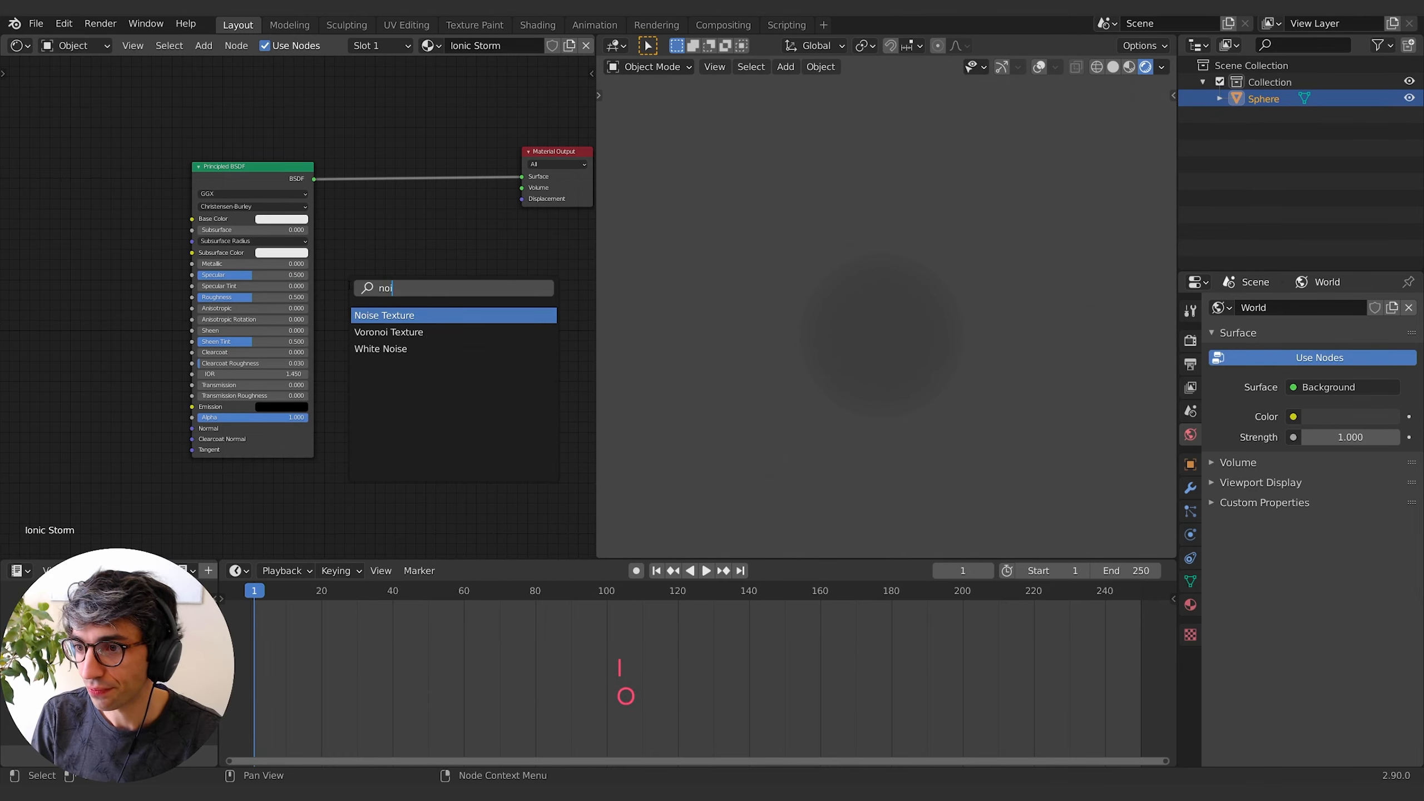
key(Return)
click(387, 303)
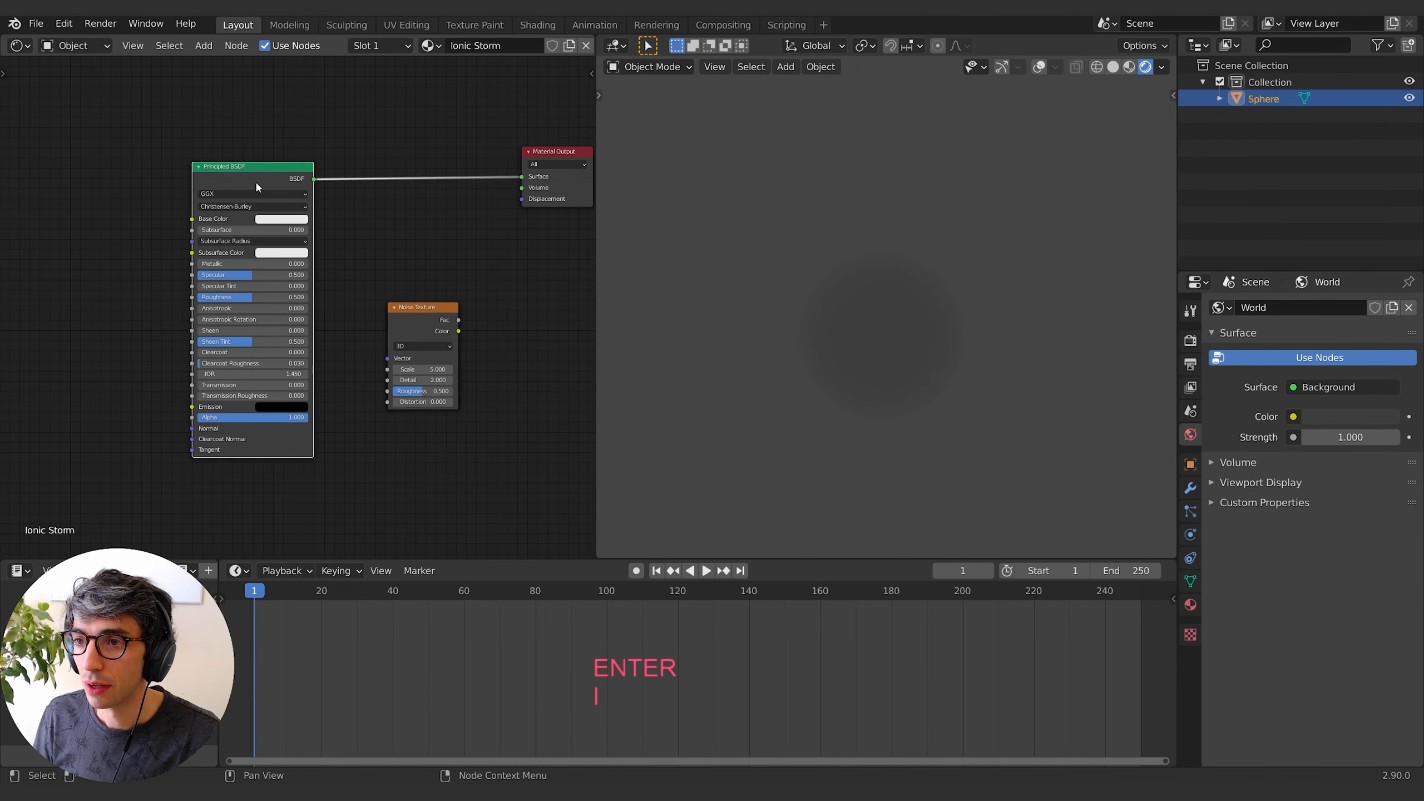
drag(255, 181, 140, 122)
key(g)
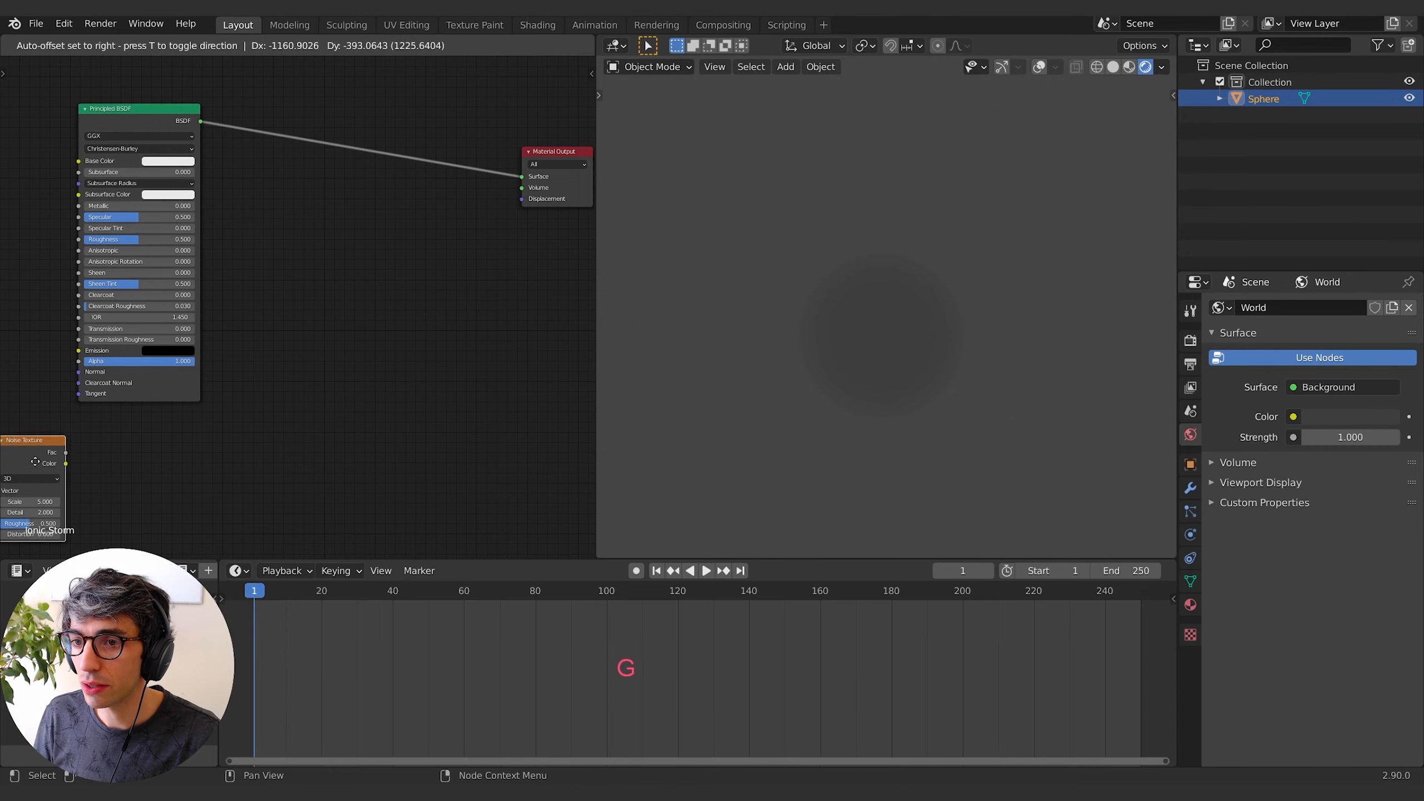
click(157, 439)
mouse_move(311, 411)
middle_down()
mouse_move(359, 394)
mouse_move(336, 398)
middle_up()
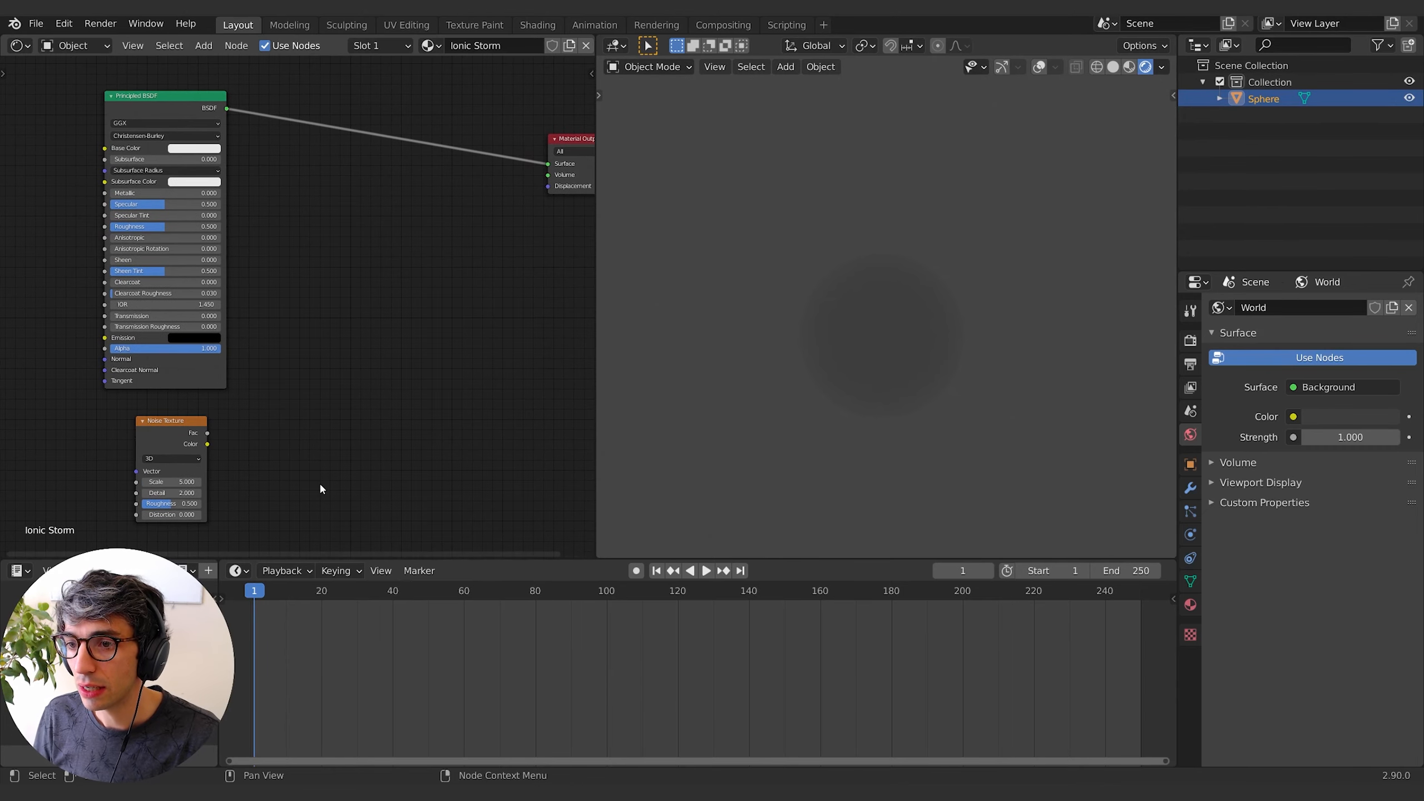
Add an Emission node, feeding the Noise Texture's Fac into its Color and its output into the Material Output's Volume.
key(shift+a)
text(emi)
key(Return)
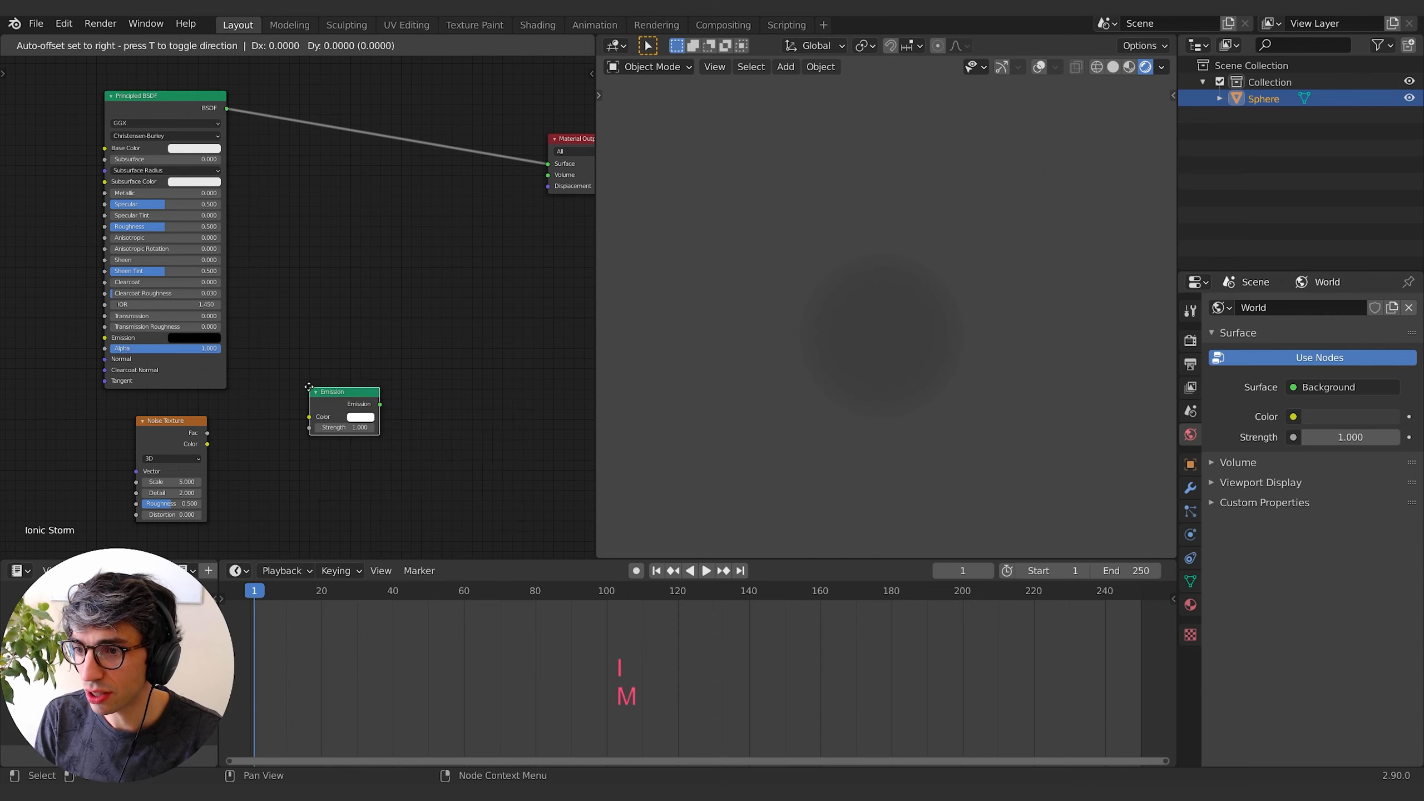
key(Return)
drag(207, 434, 433, 205)
key(shift)
key(shift)
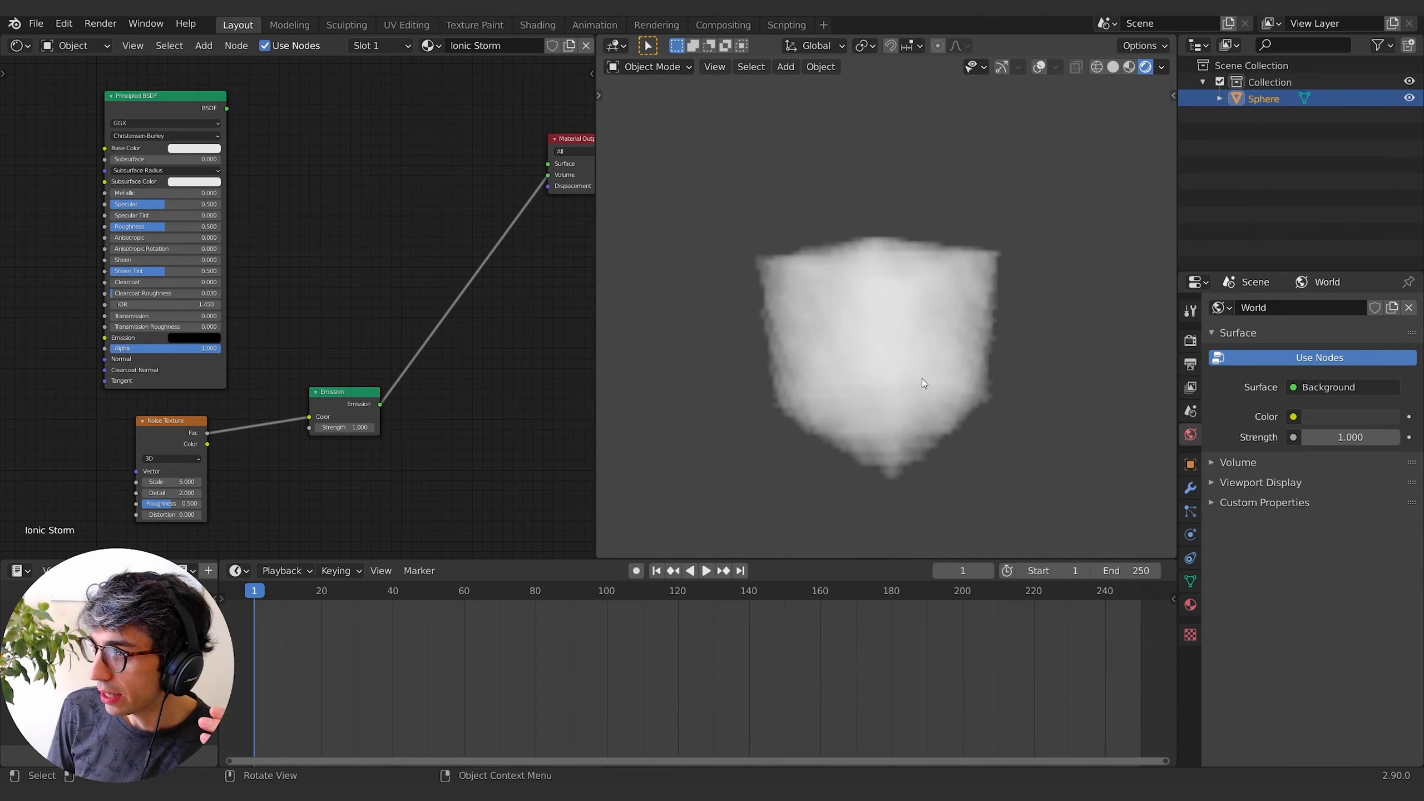
Insert a ColorRamp node on the link between the Noise Texture and the Emission node.
middle_drag(921, 378, 906, 402)
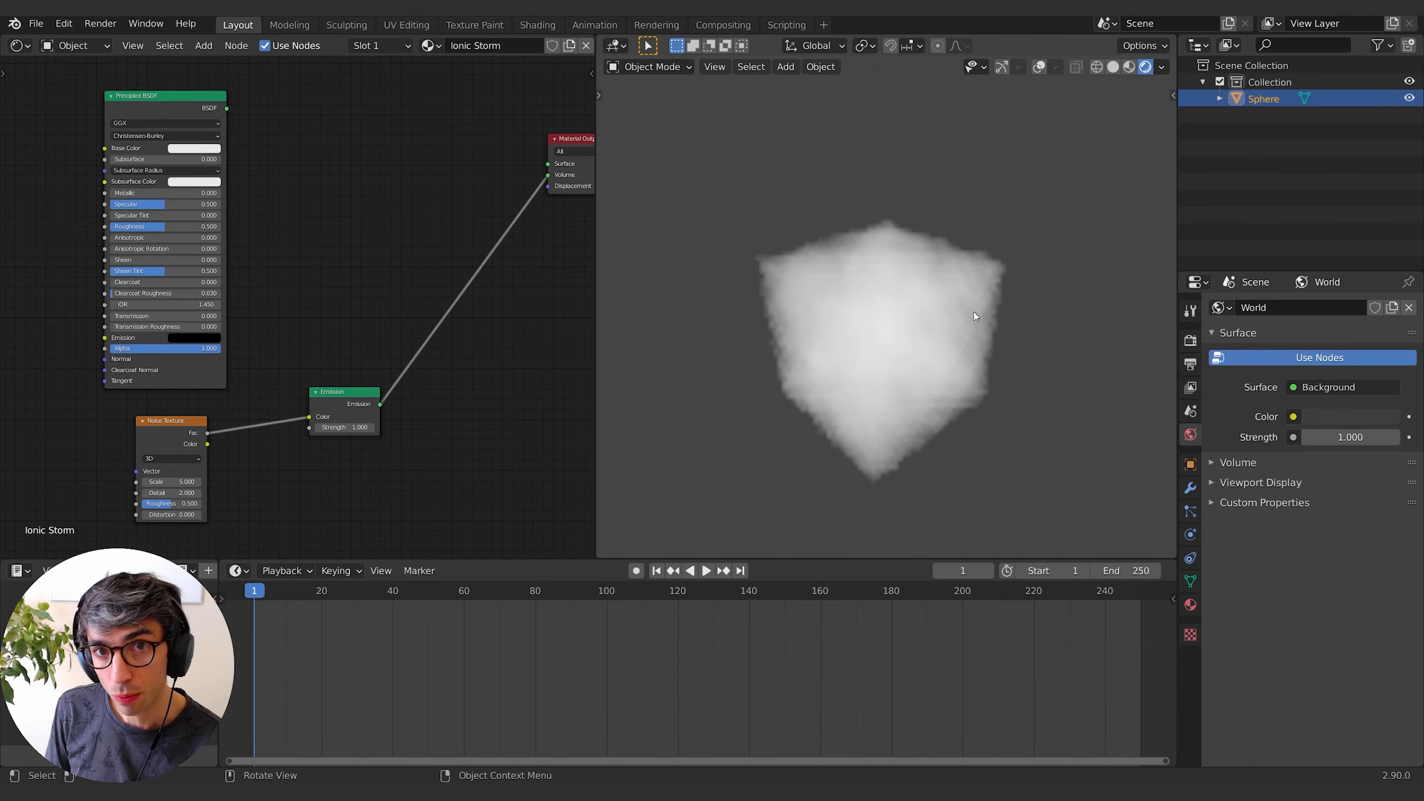
middle_drag(973, 312, 996, 333)
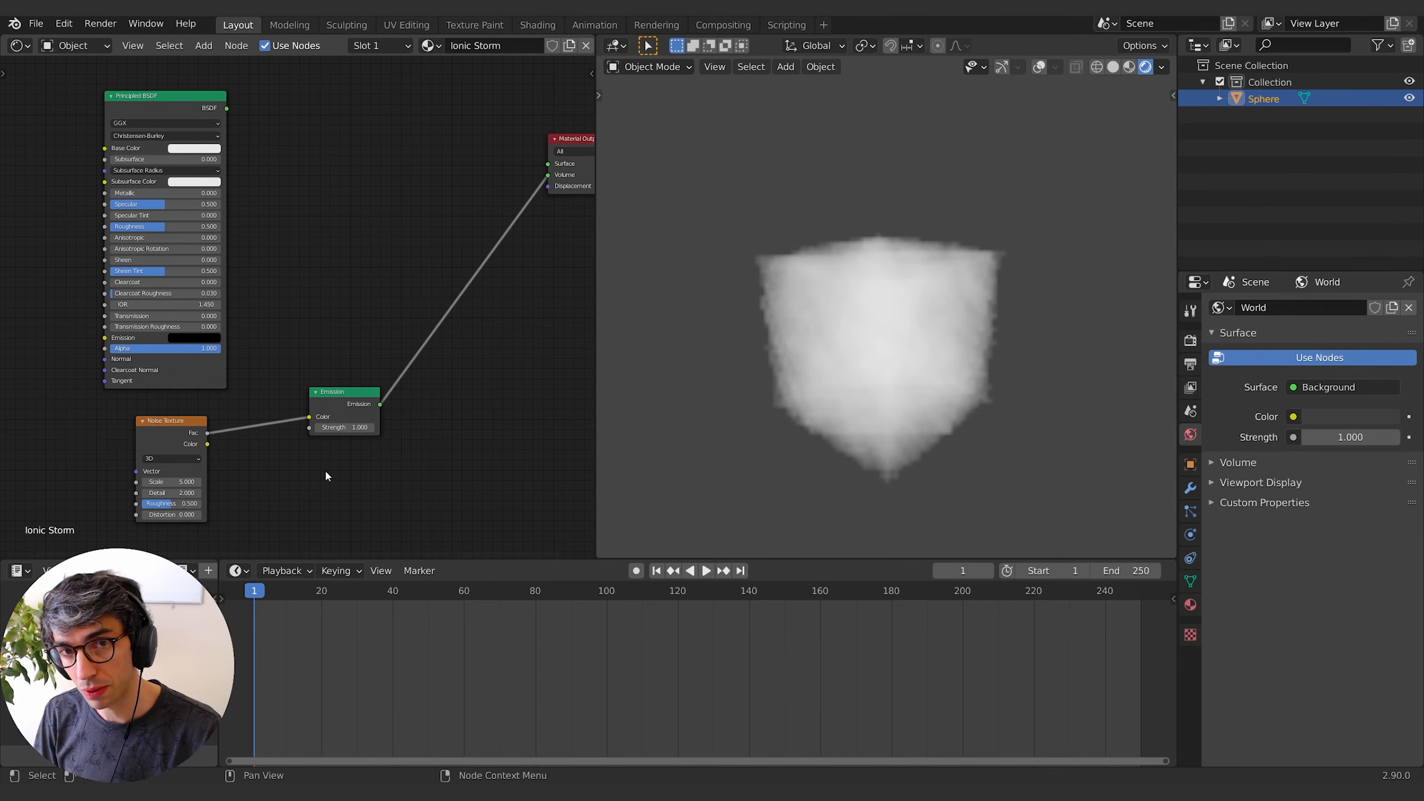
middle_drag(360, 485, 452, 448)
drag(257, 394, 185, 399)
key(shift+a)
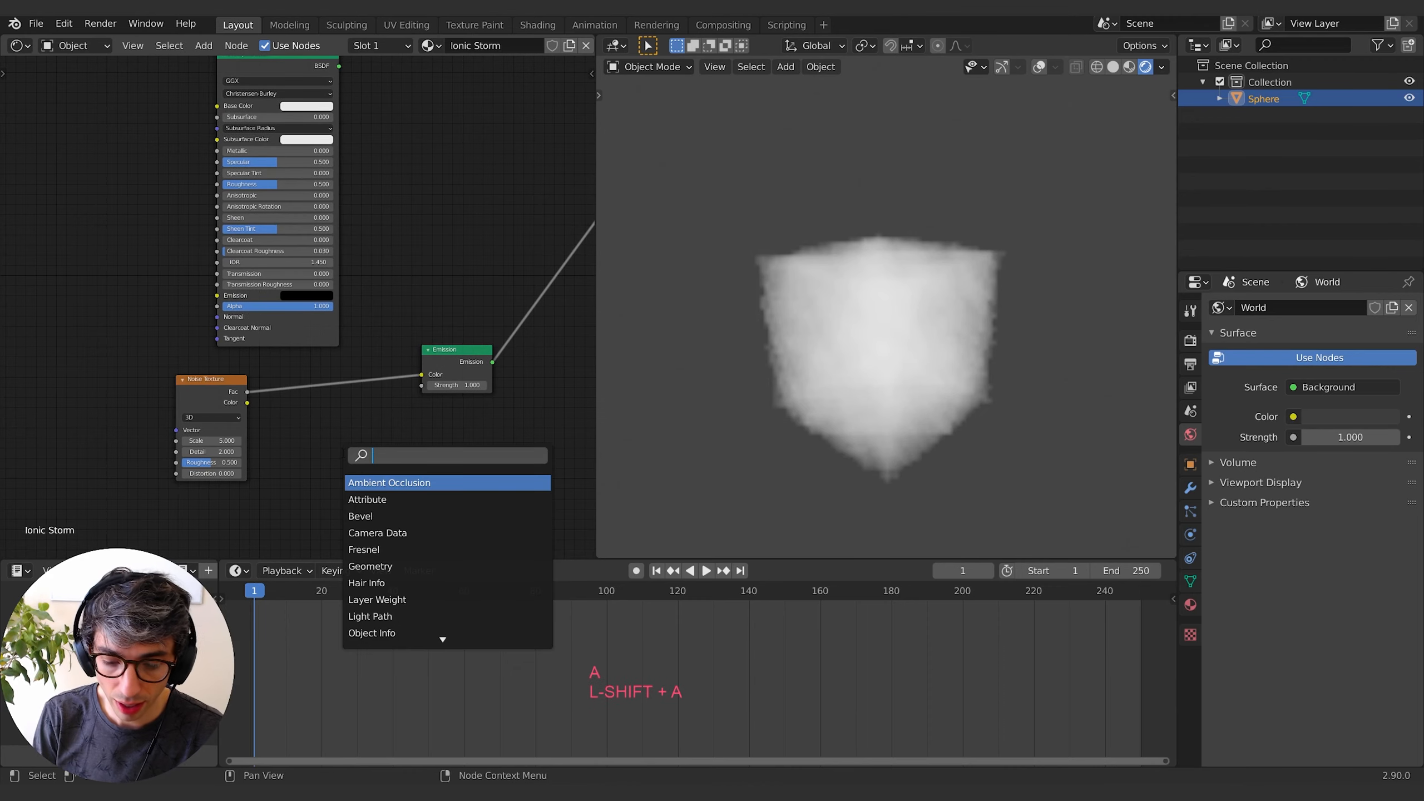
text(colo)
key(Down)
key(Return)
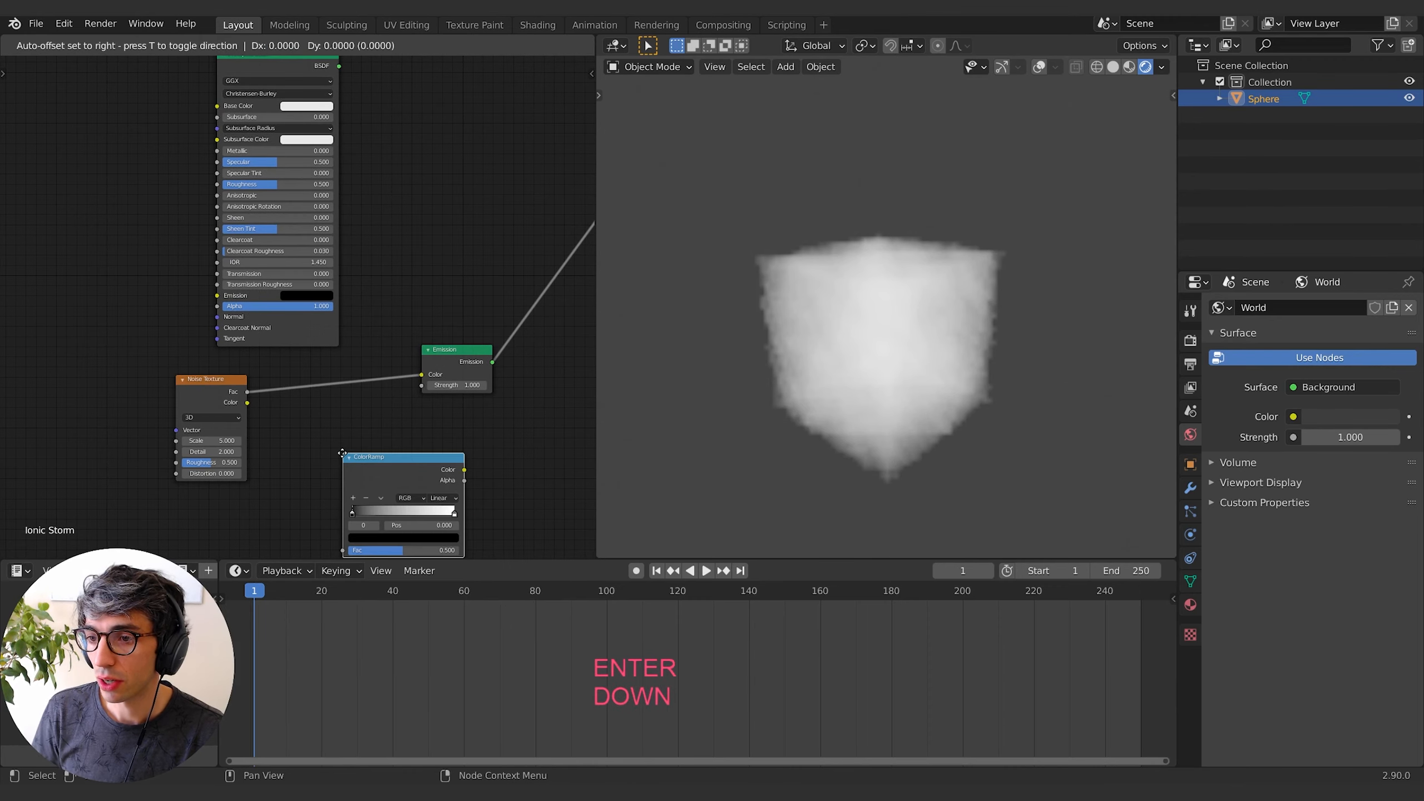
click(286, 370)
middle_drag(410, 431, 356, 446)
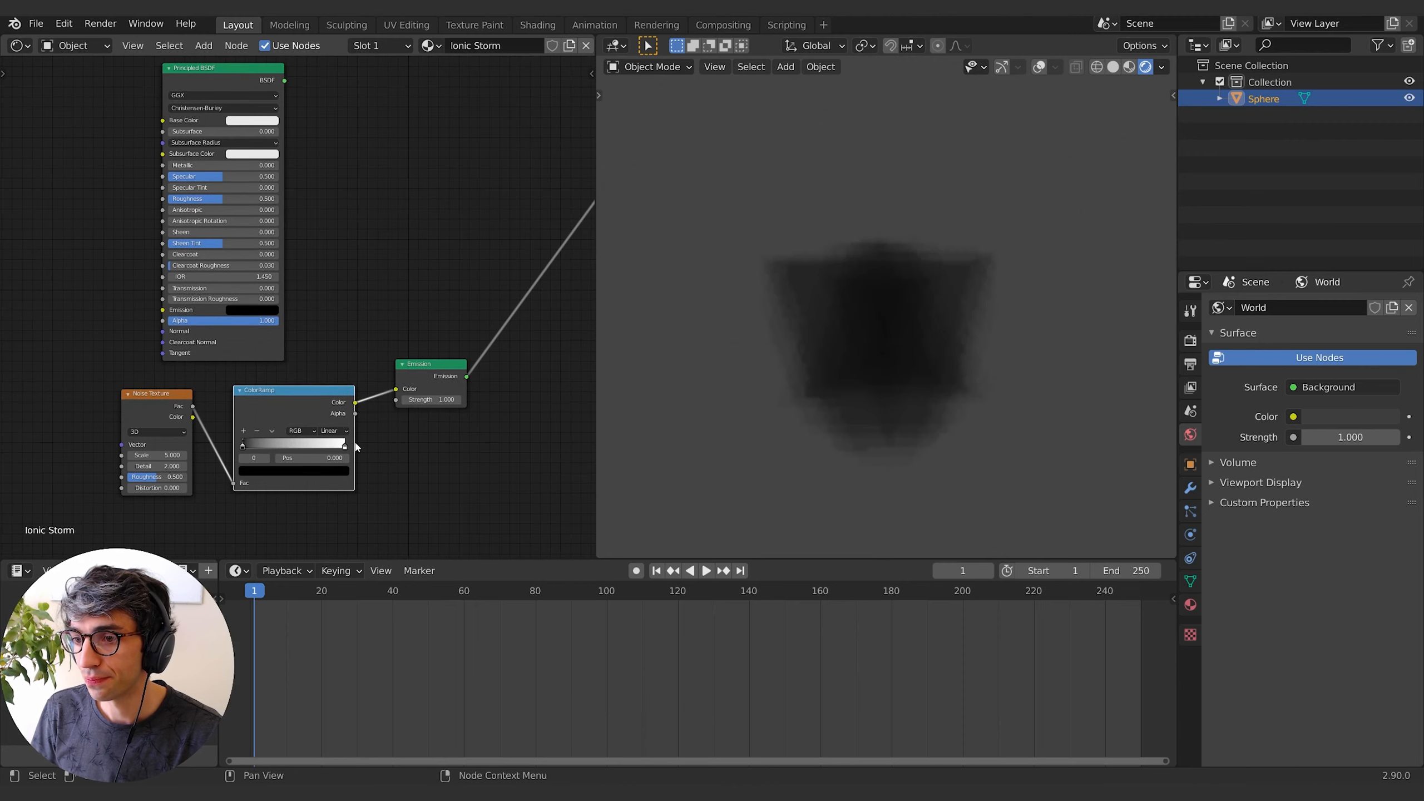
Move the ColorRamp's black stop to about 0.494 and scale up the sphere.
drag(245, 449, 296, 447)
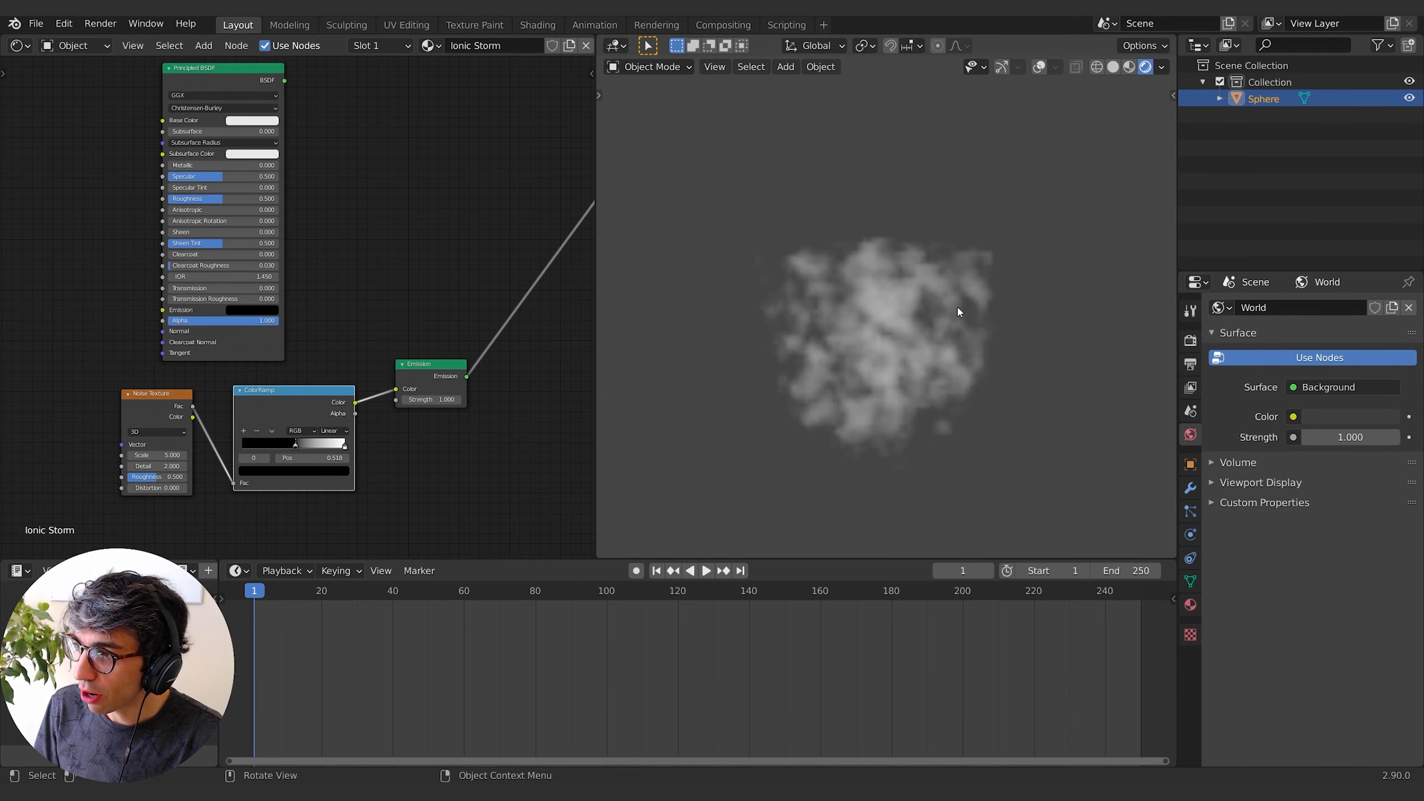
drag(297, 445, 295, 446)
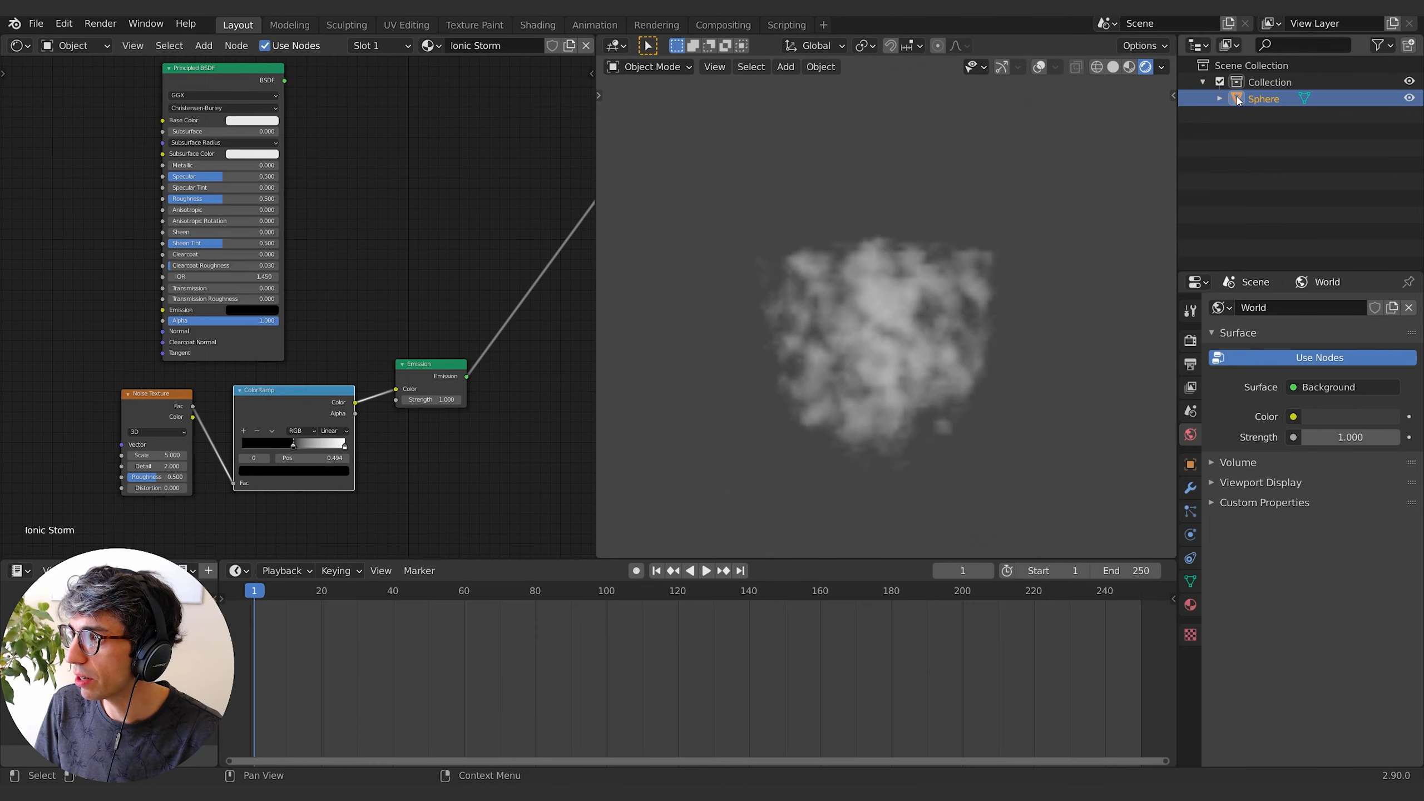
key(s)
click(854, 412)
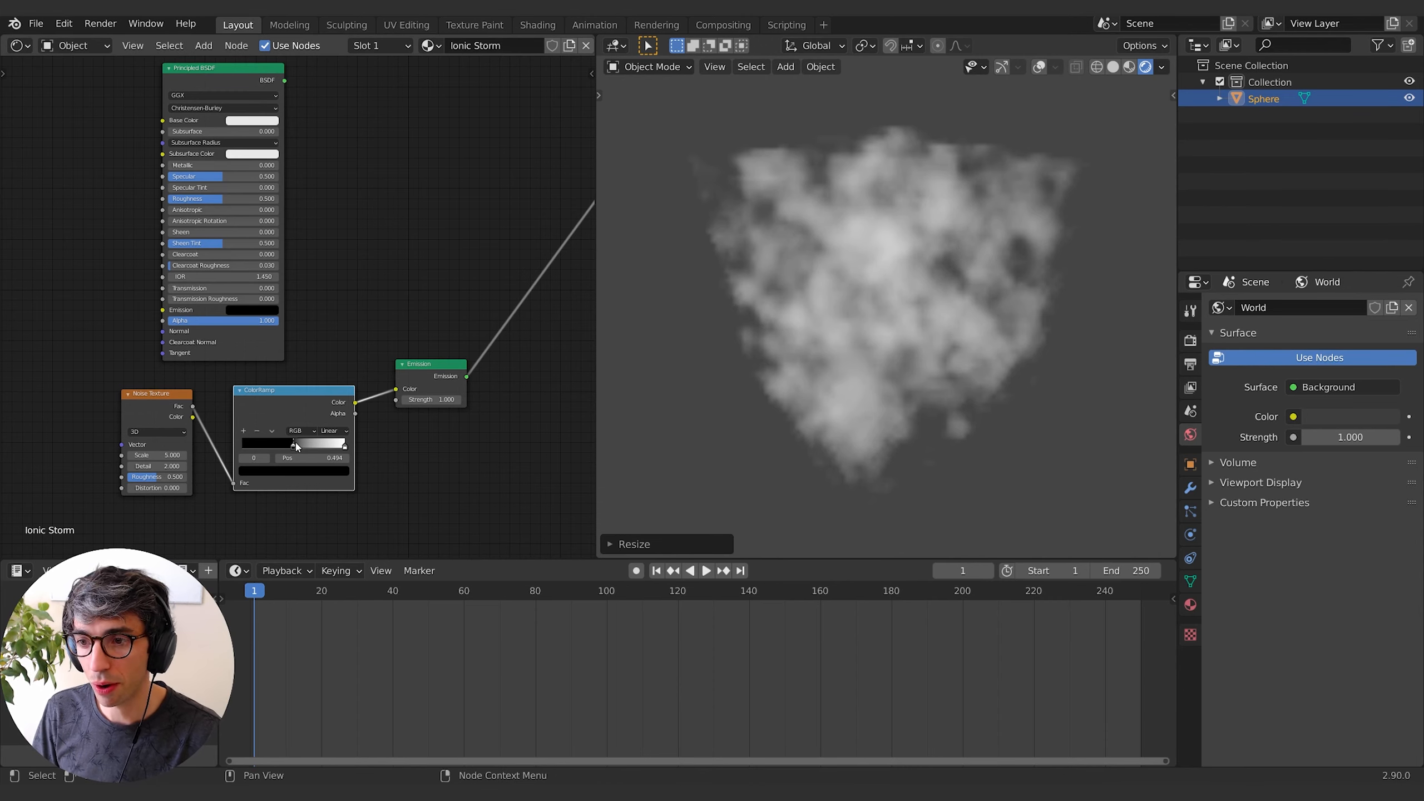
Lower the Noise Texture's scale to 2.1 and readjust the ColorRamp's black stop to near the middle of the ramp.
drag(295, 446, 309, 447)
drag(167, 456, 148, 456)
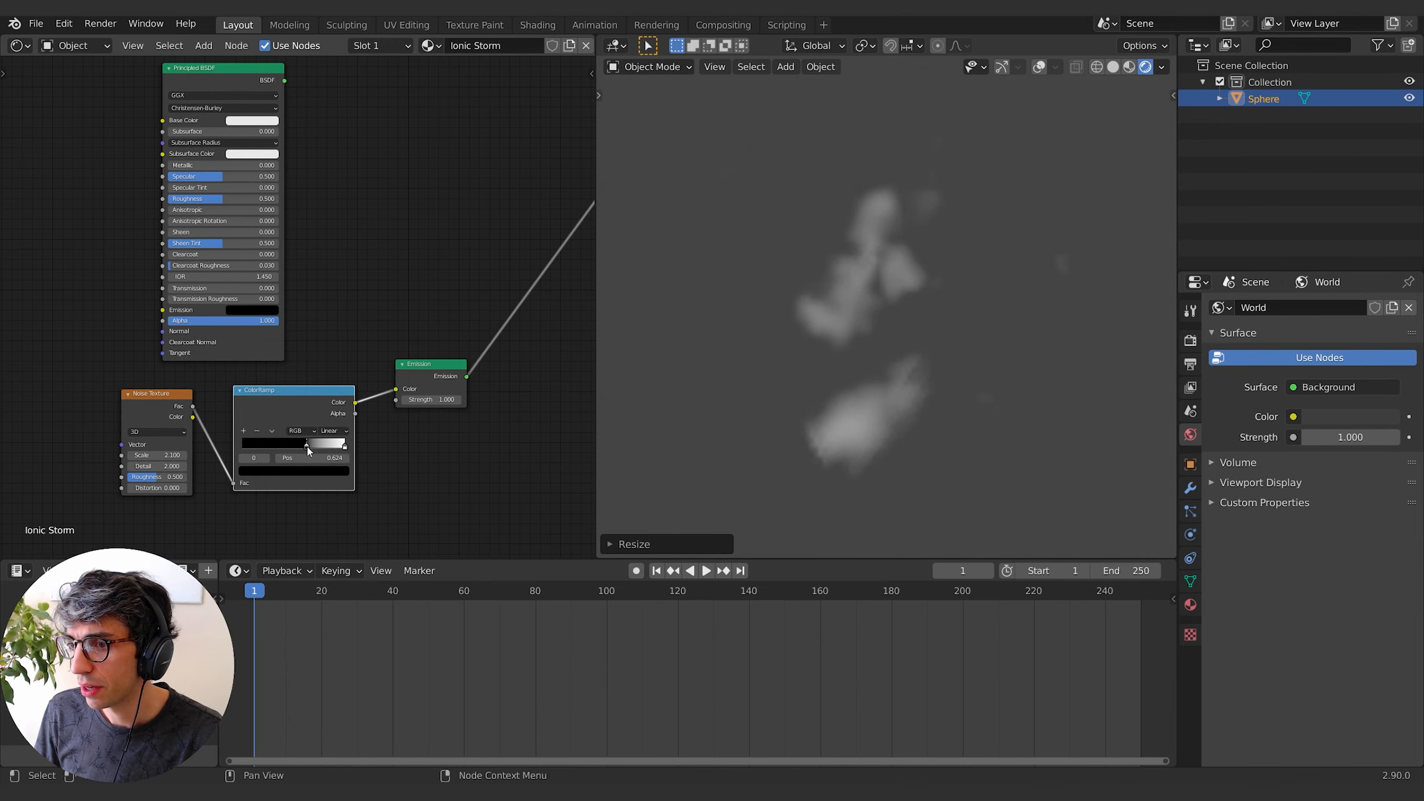
drag(308, 450, 296, 452)
middle_drag(751, 371, 937, 420)
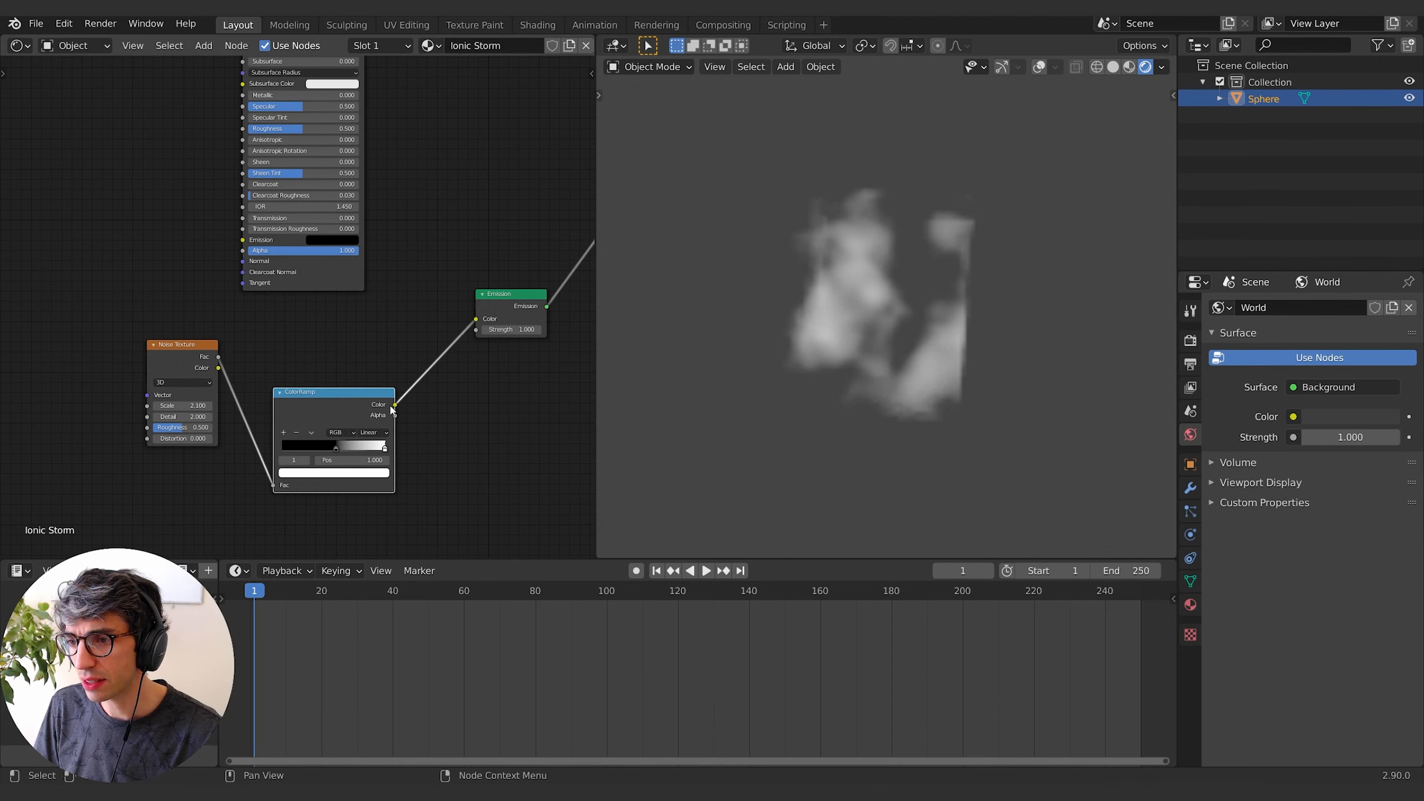
Reconnect the ColorRamp's Color output from the Emission node's Color input to its Strength input.
drag(476, 319, 475, 330)
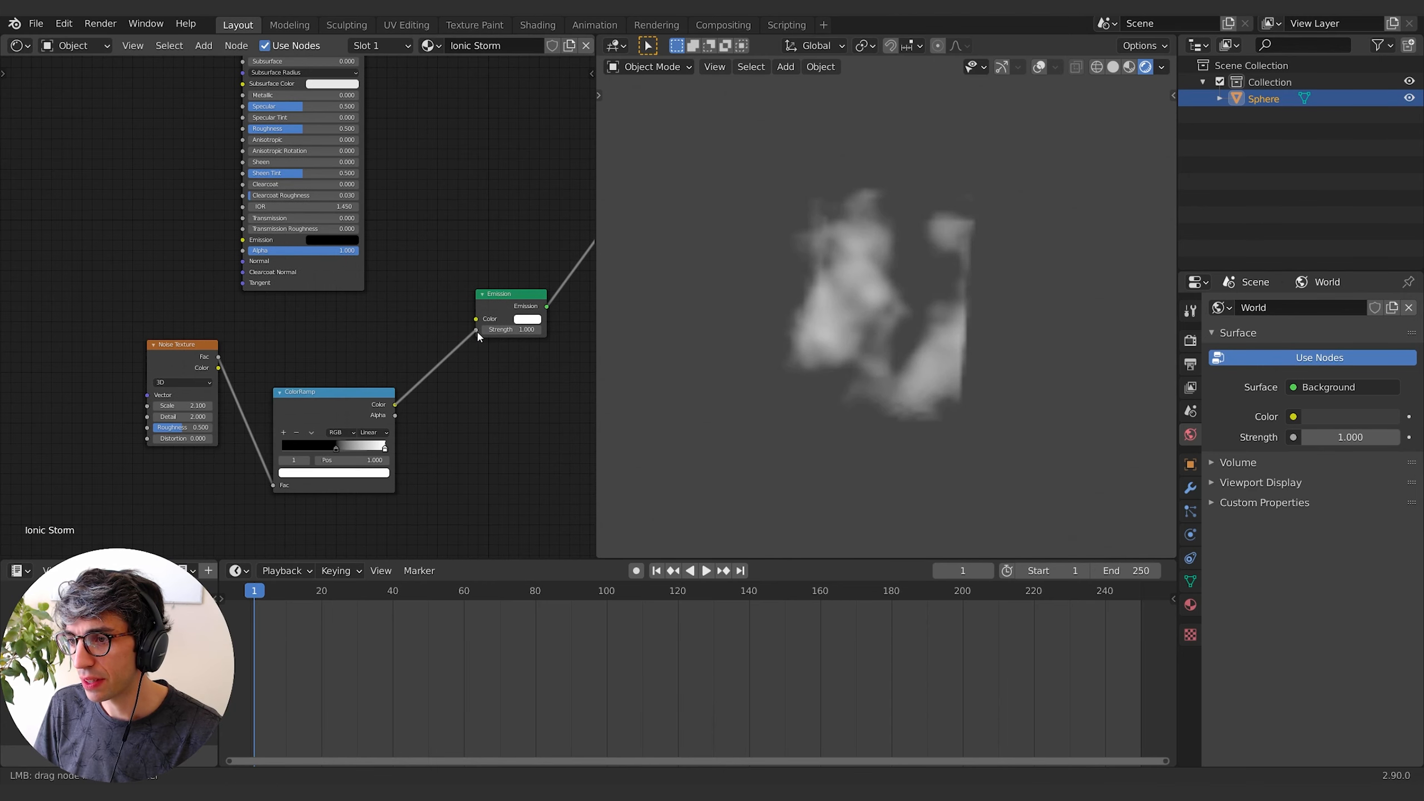
mouse_move(485, 398)
middle_down()
mouse_move(461, 388)
mouse_move(475, 387)
middle_up()
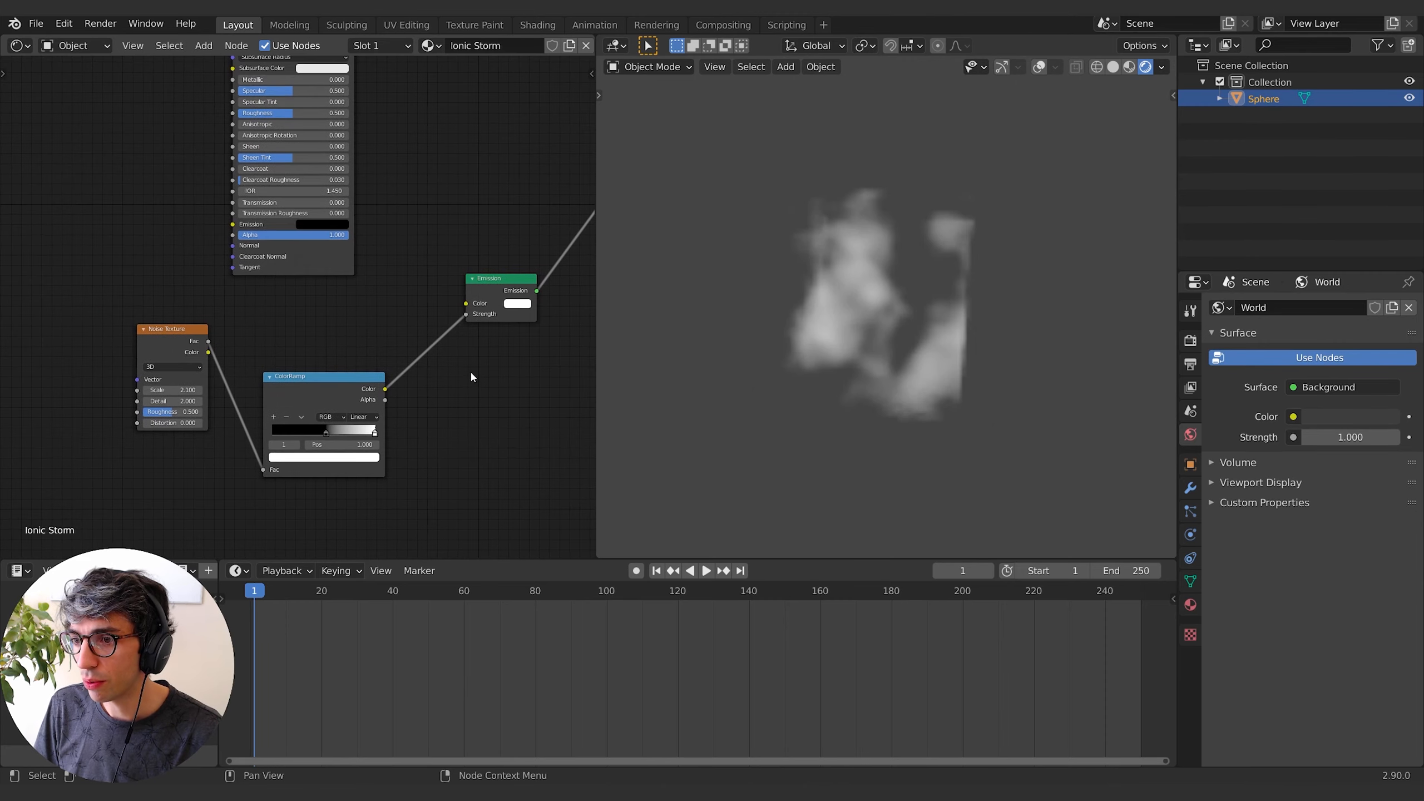
mouse_move(931, 289)
middle_down()
mouse_move(907, 289)
mouse_move(923, 292)
middle_up()
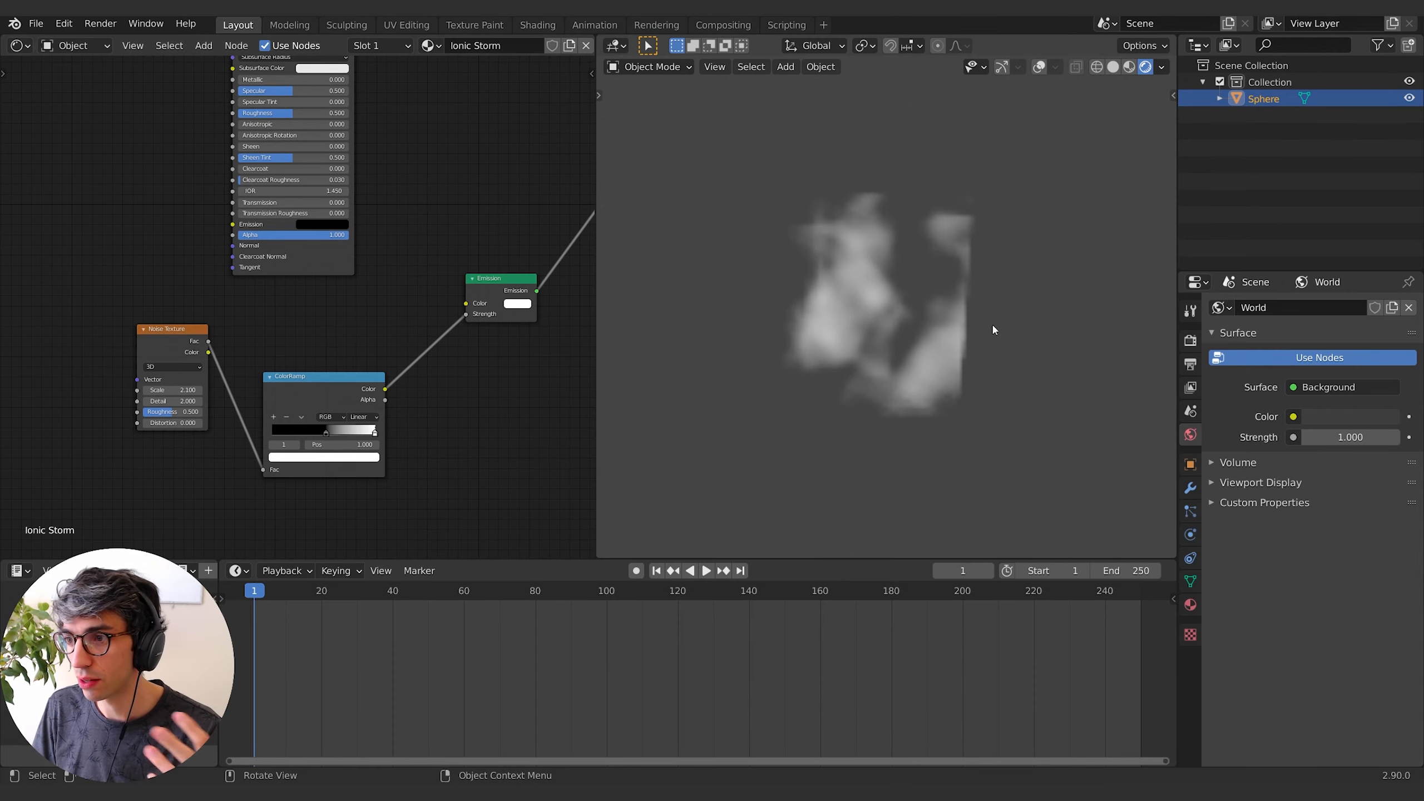
Duplicate the ColorRamp node and arrange the copy directly above the original.
click(329, 384)
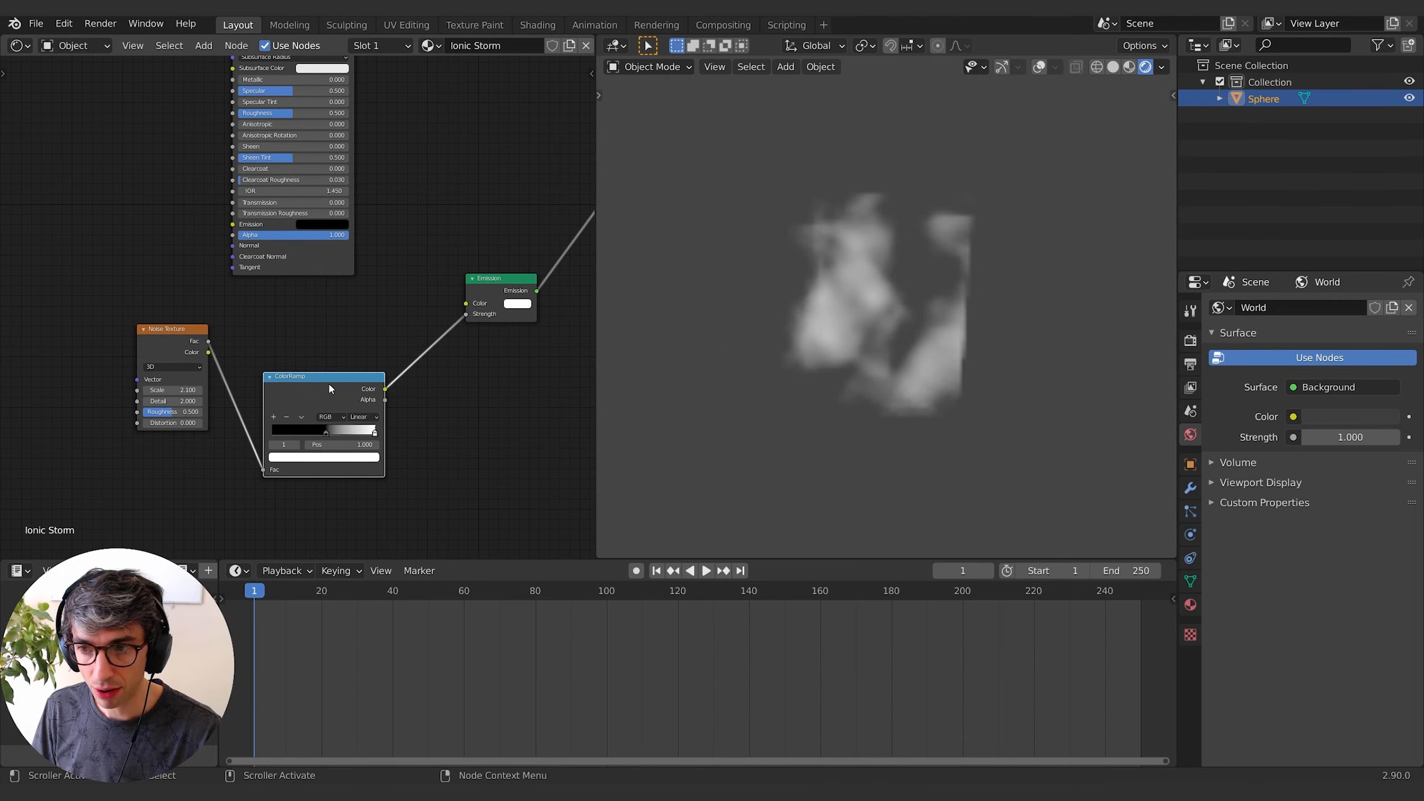
key(shift+d)
click(335, 274)
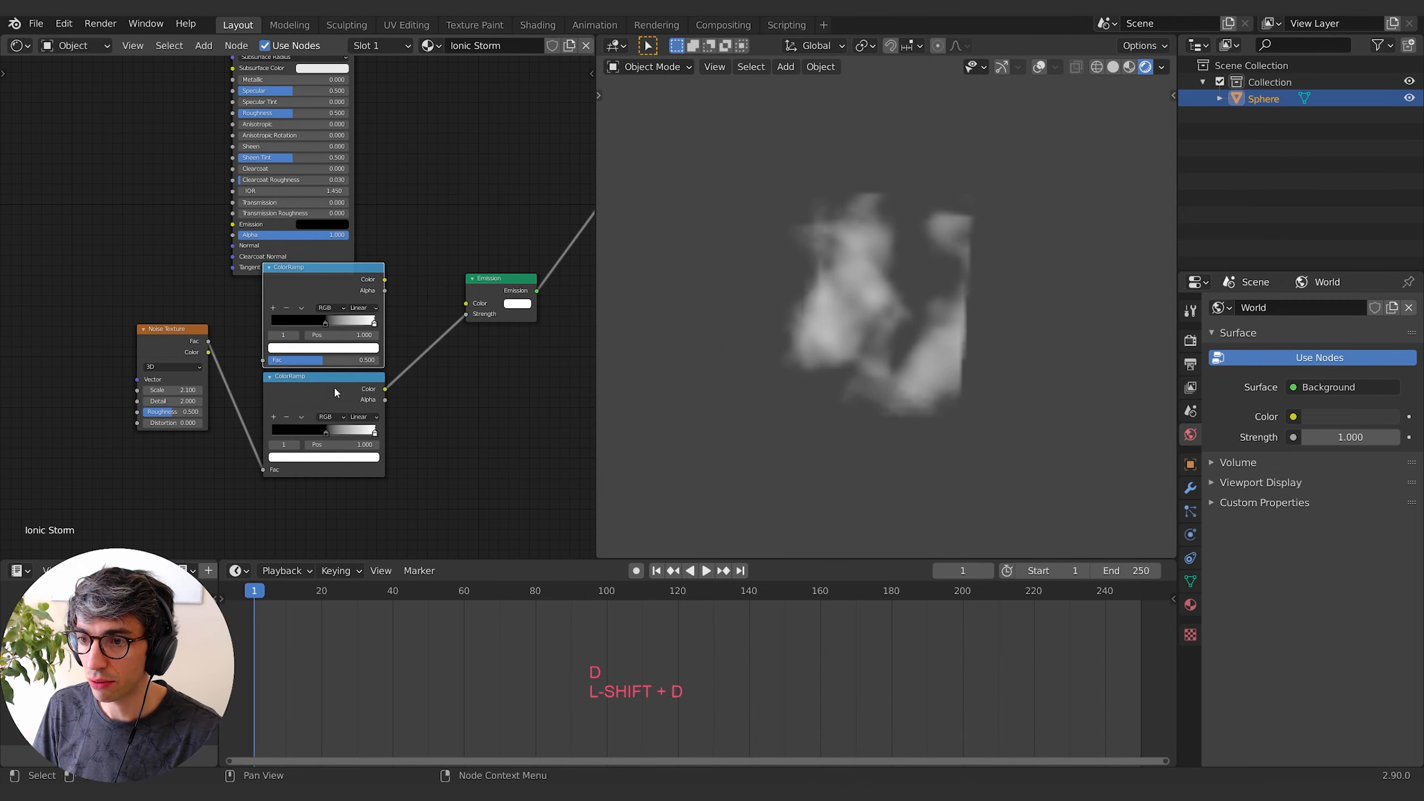
key(g)
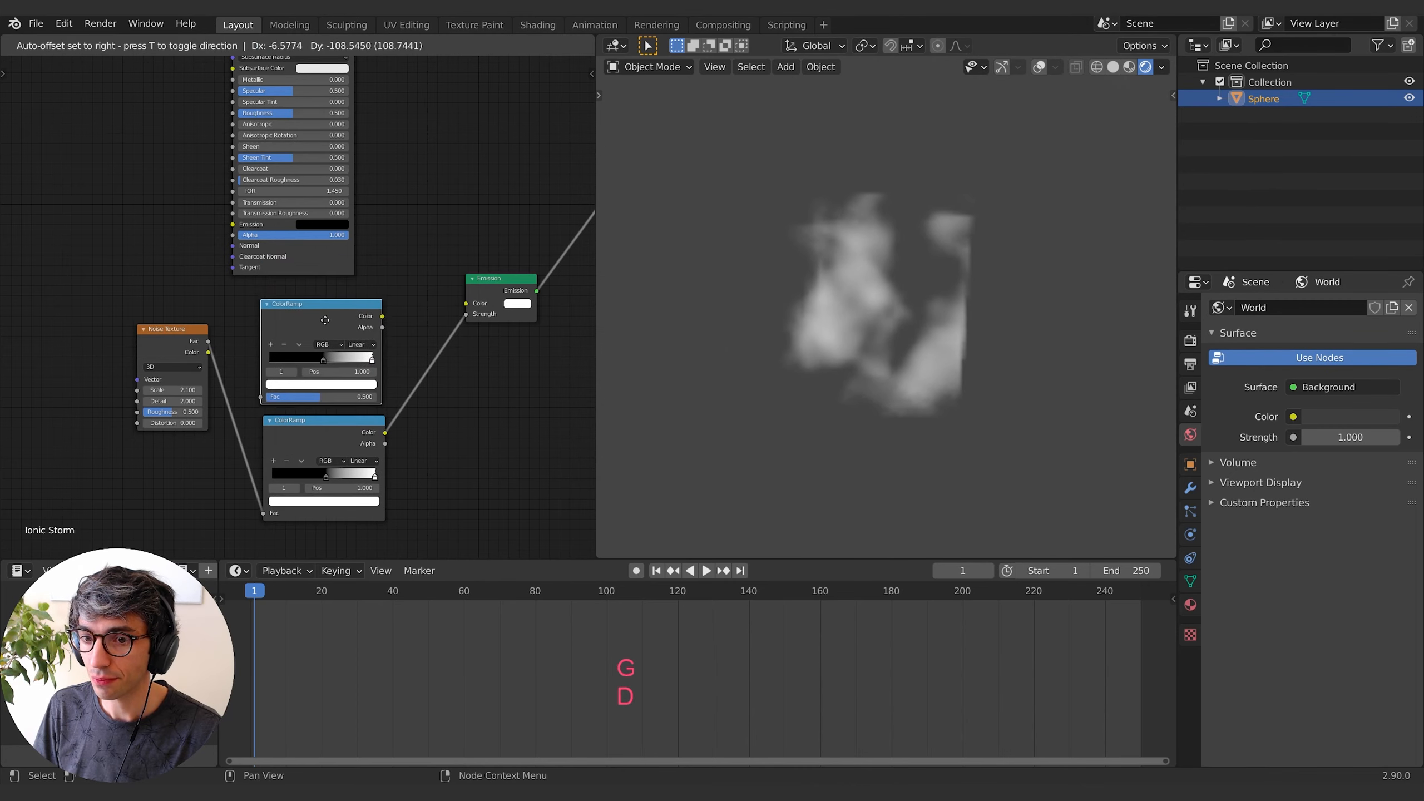
click(326, 324)
Connect the Noise Texture's Fac to the duplicated ColorRamp and that ramp's Color output to the Emission node's Color.
shift+middle_drag(391, 249, 386, 269)
middle_drag(246, 352, 199, 342)
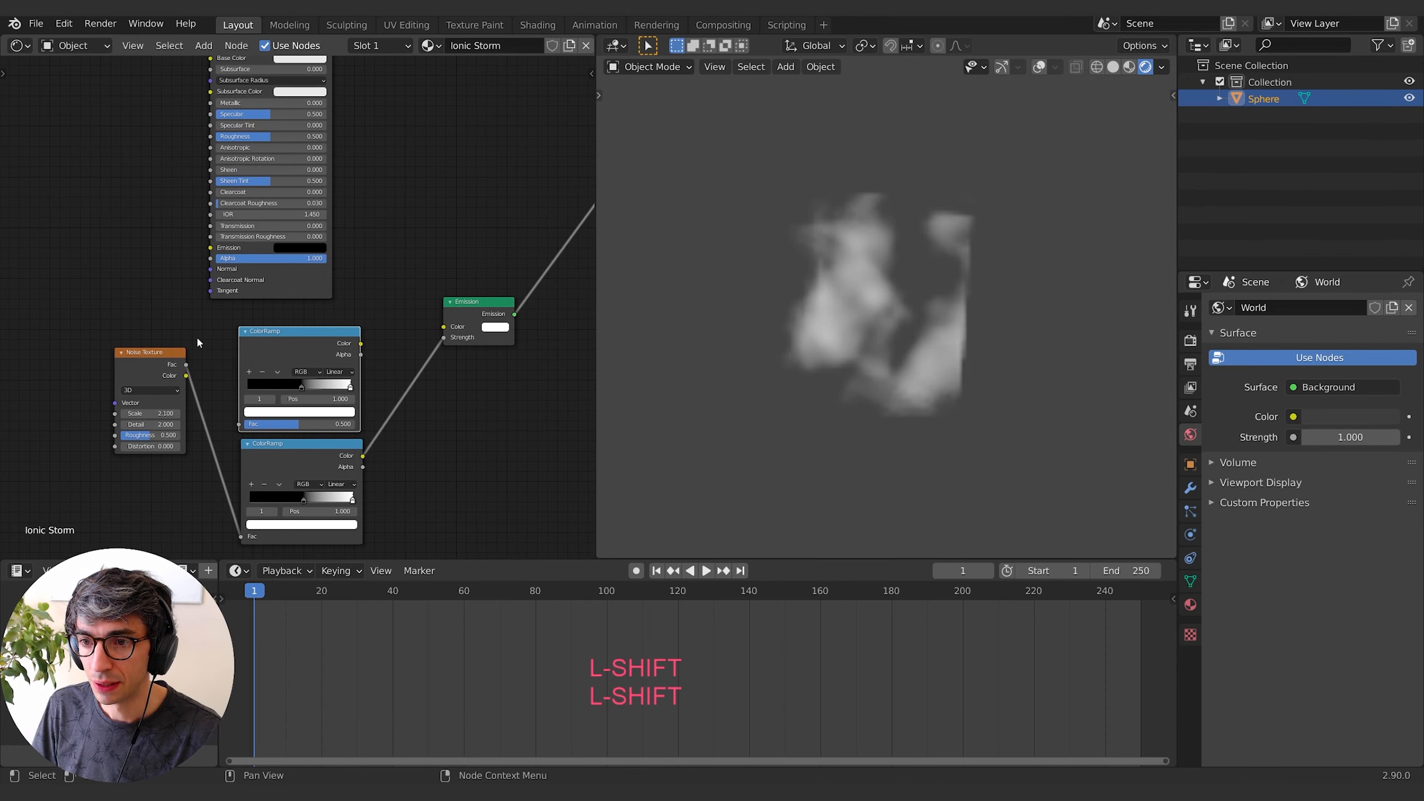
drag(187, 367, 240, 424)
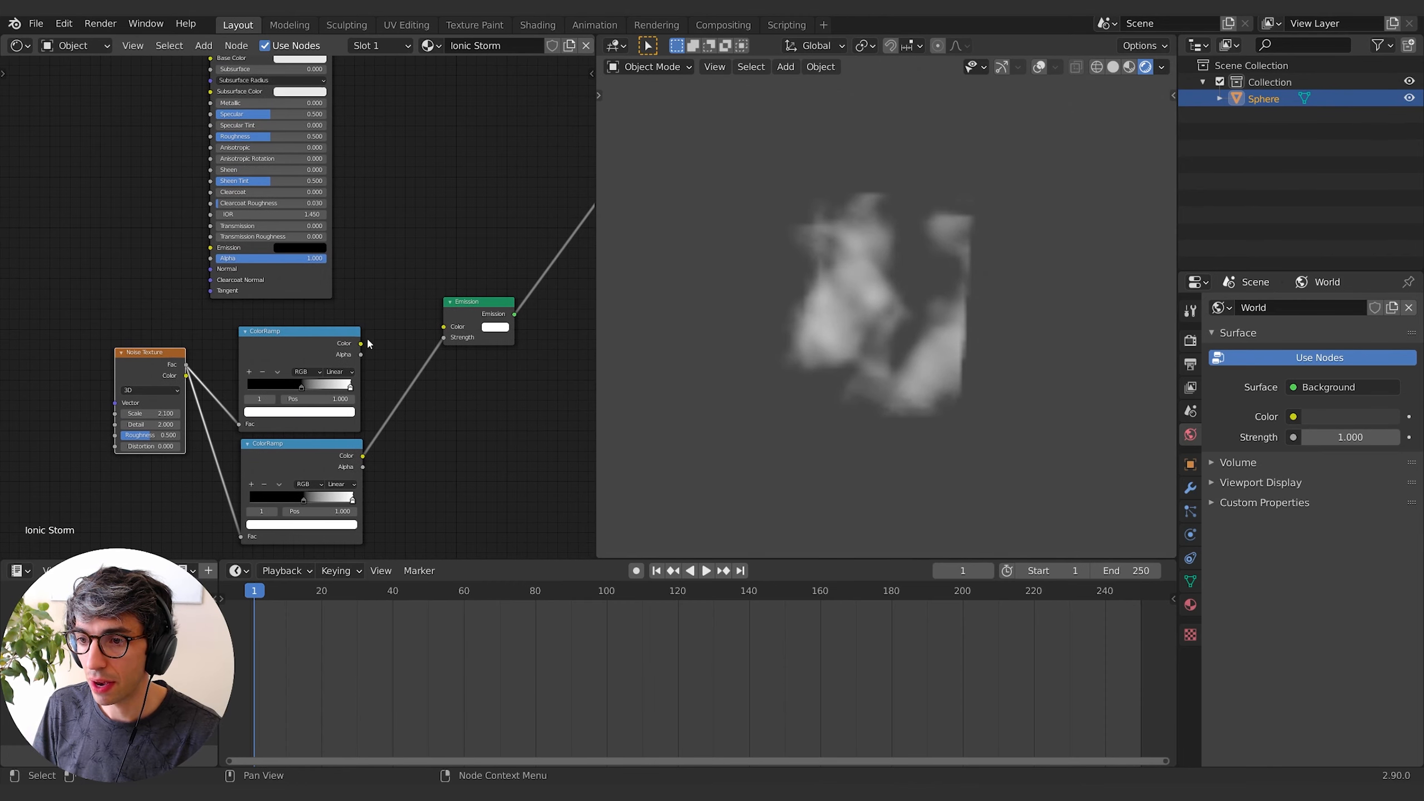
drag(360, 344, 442, 327)
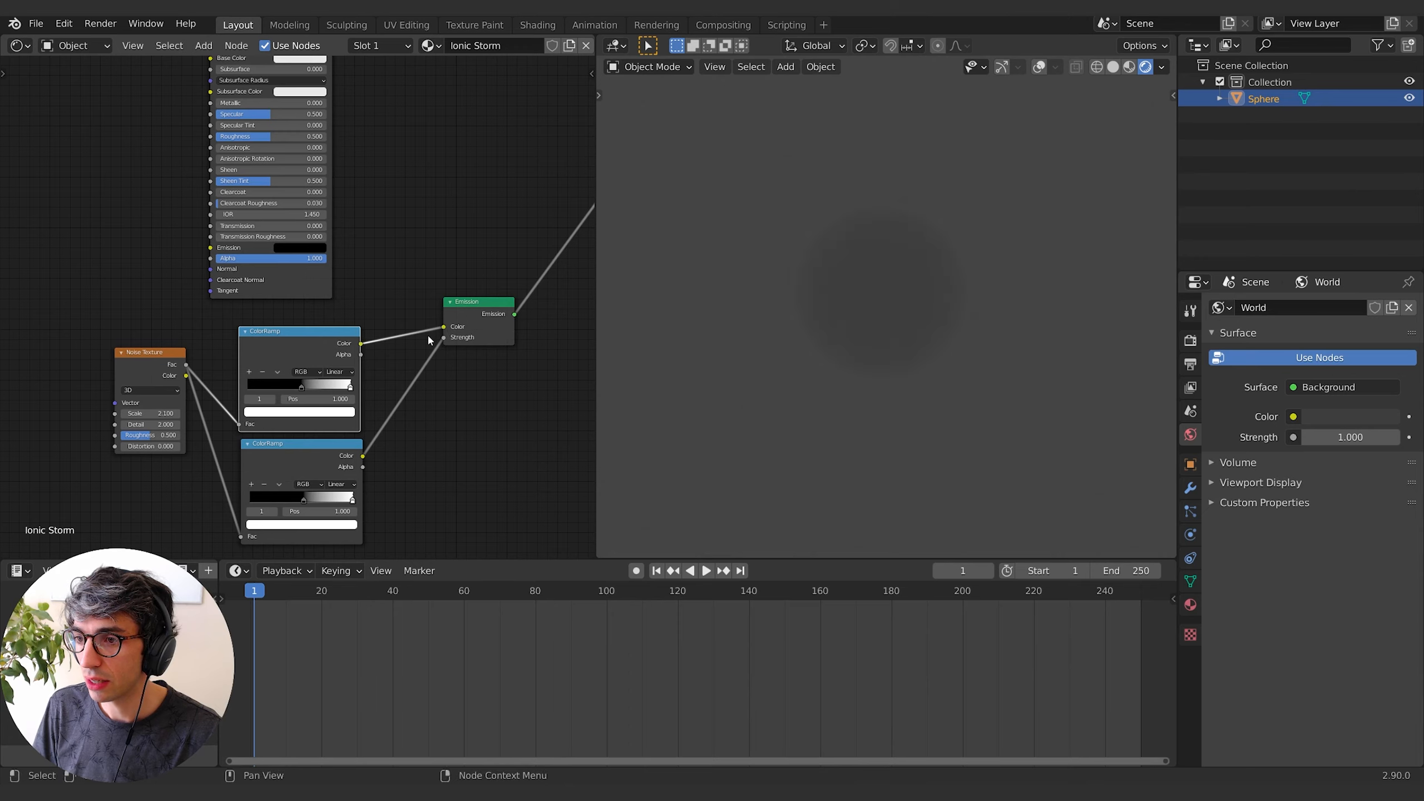
Move the upper ColorRamp's black stop to the start of the ramp and change its white stop to bright blue.
click(300, 387)
drag(301, 387, 245, 388)
click(350, 389)
click(345, 412)
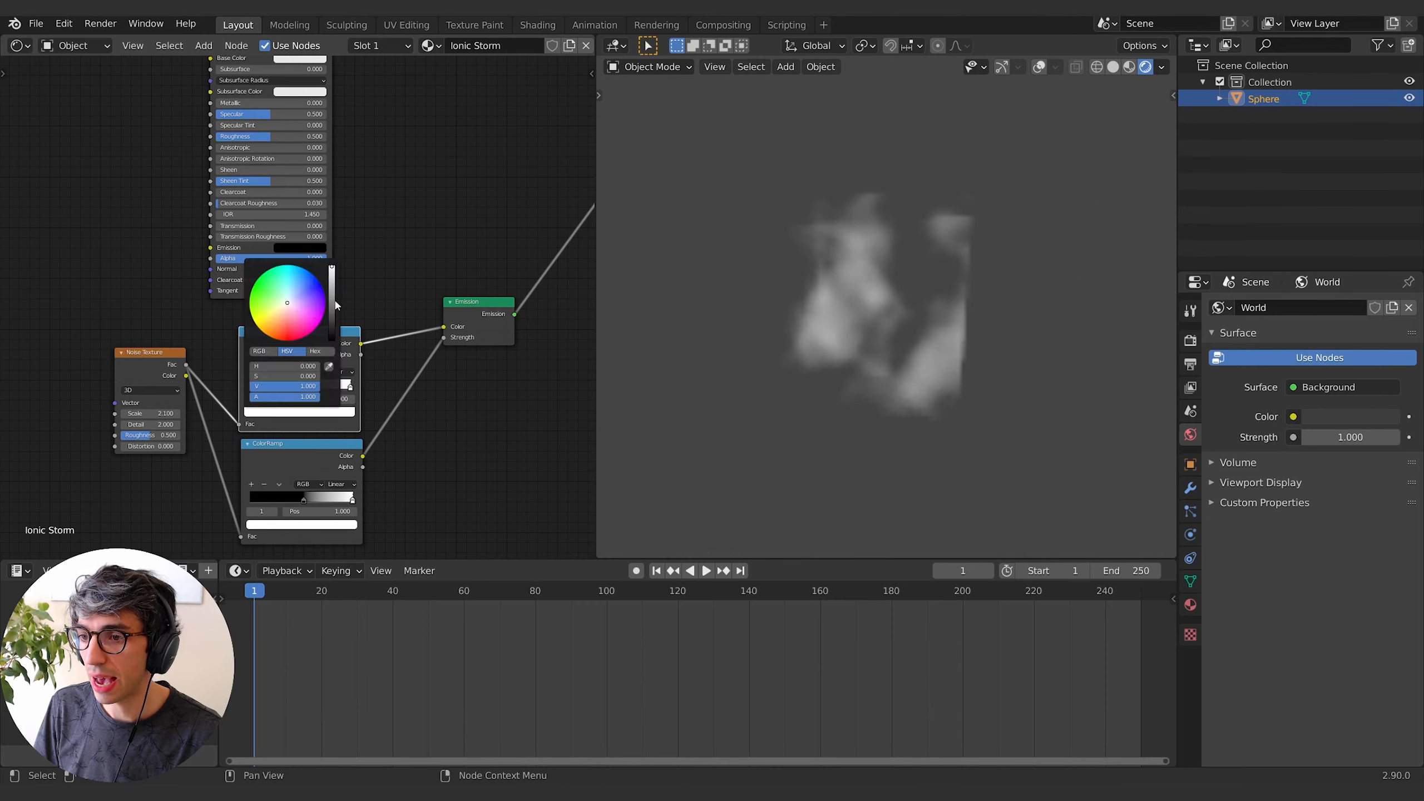
click(296, 281)
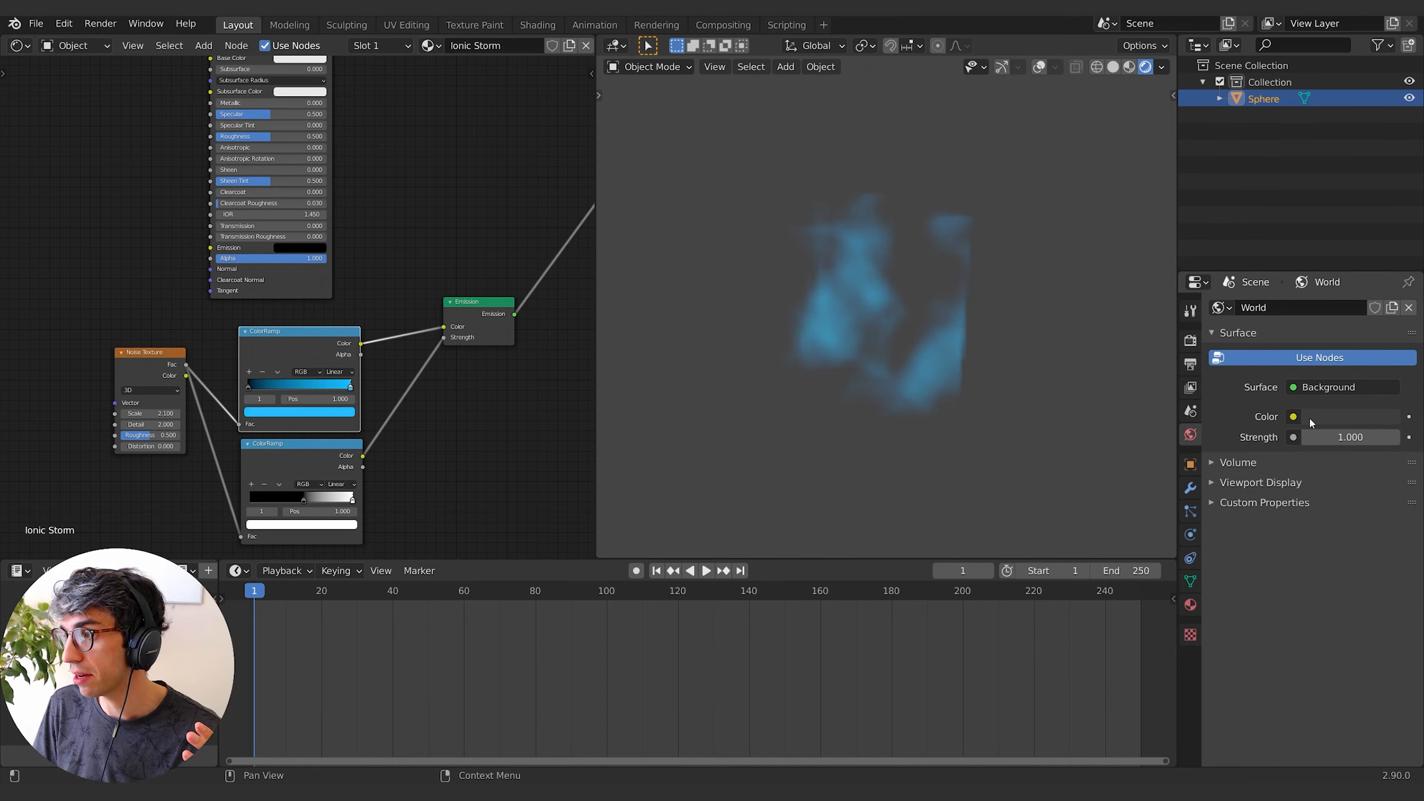
Set the World background color to black.
click(1331, 417)
drag(1391, 247, 1391, 309)
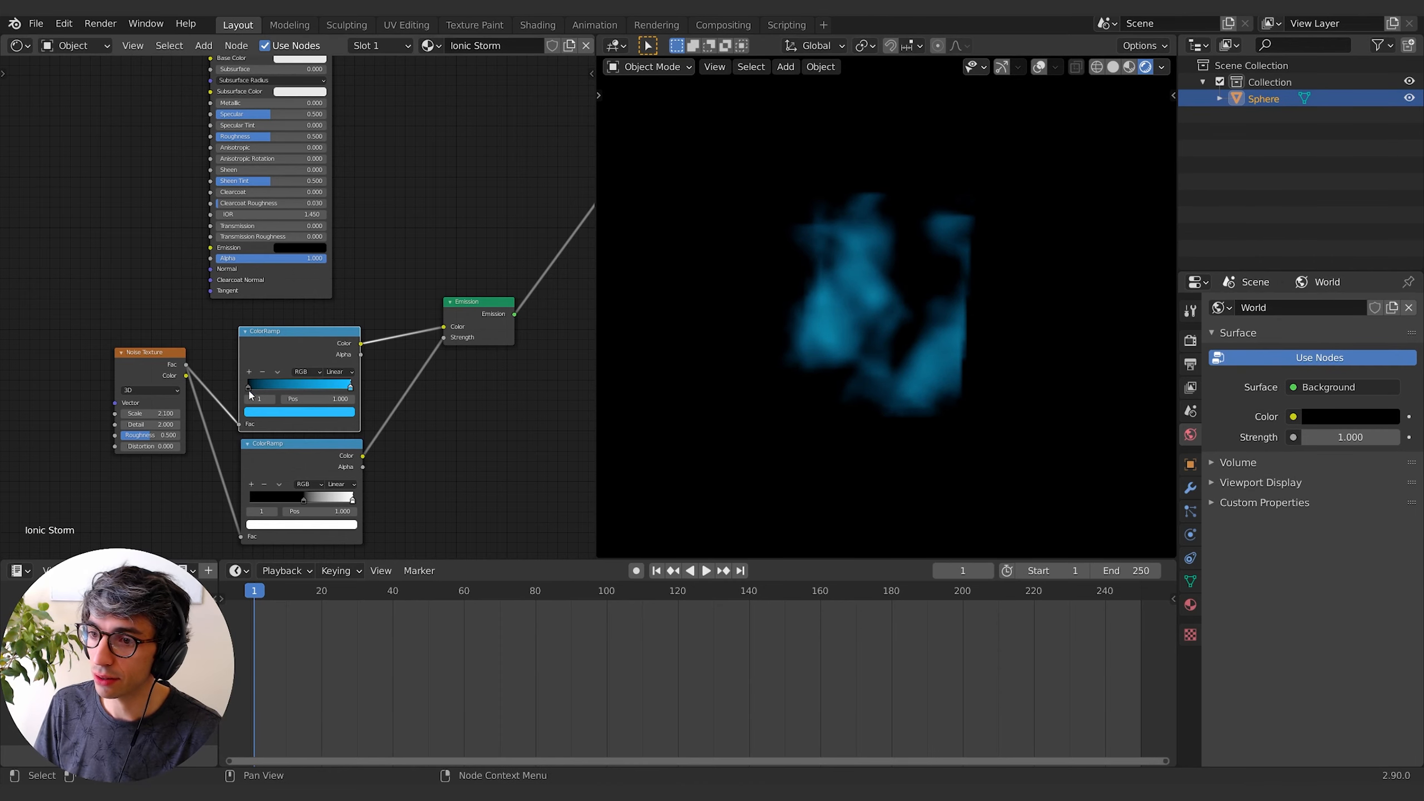
Add a middle stop to the upper ColorRamp and color it light mint, with hue 0.440, saturation 0.338 and value 1.
click(249, 373)
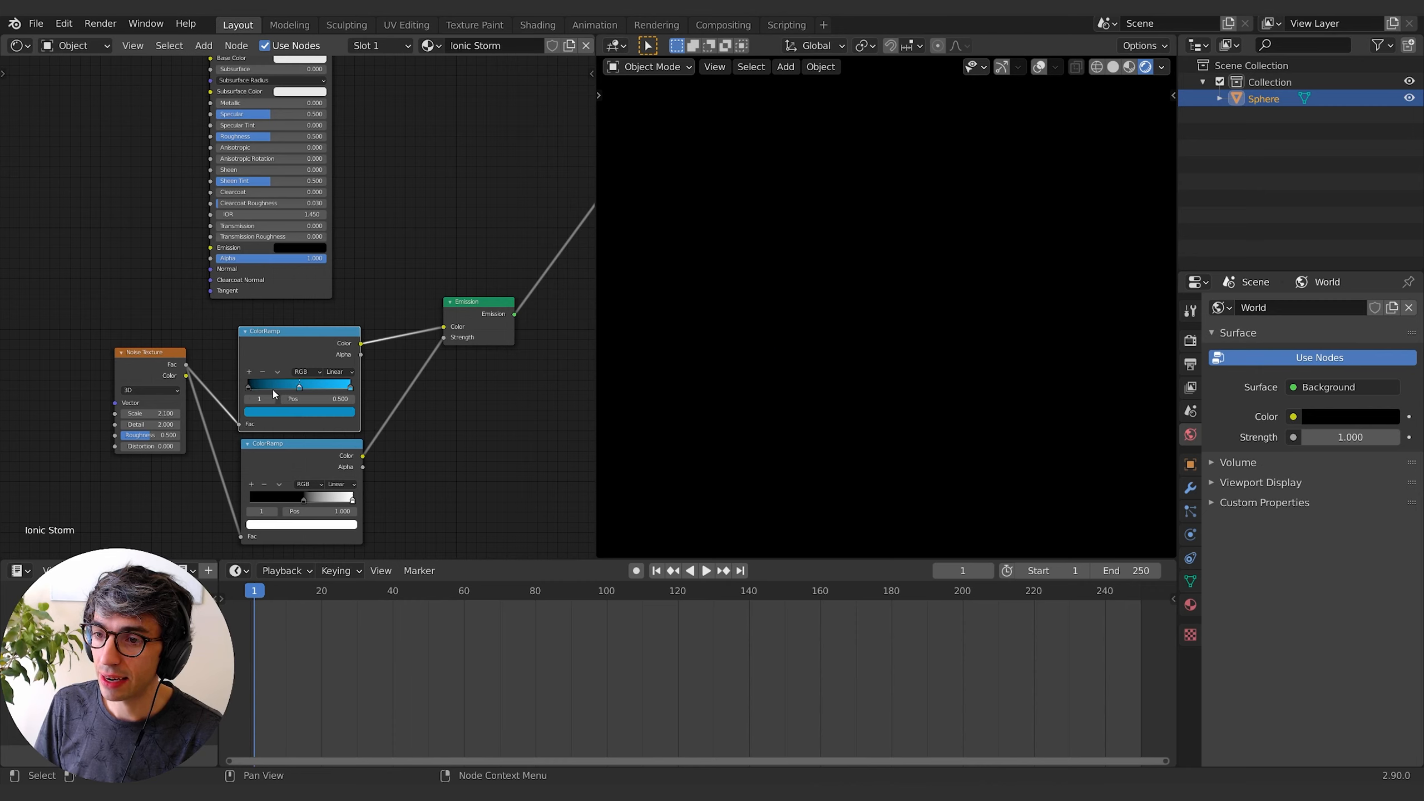
click(306, 412)
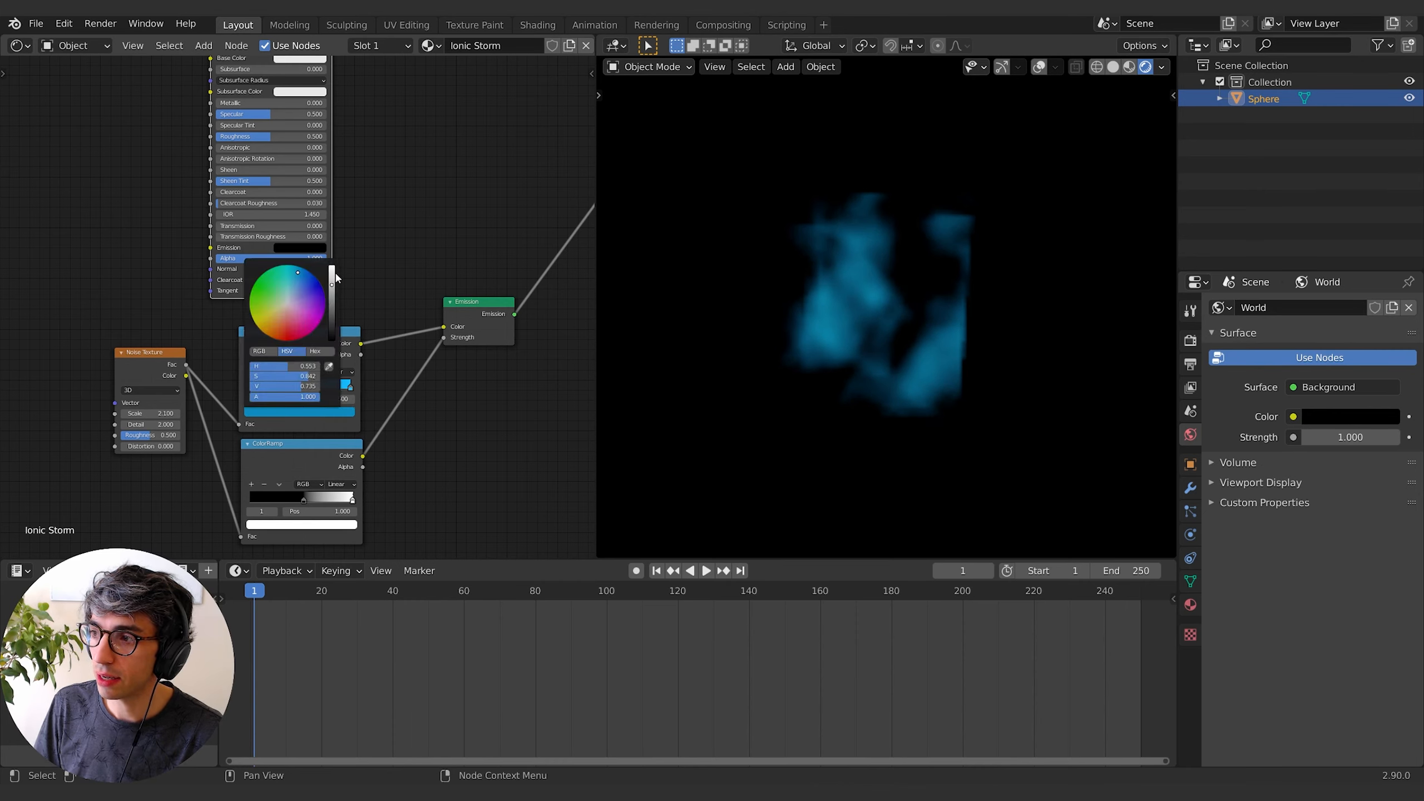
mouse_move(334, 274)
mouse_down()
mouse_move(334, 262)
mouse_move(297, 298)
mouse_up()
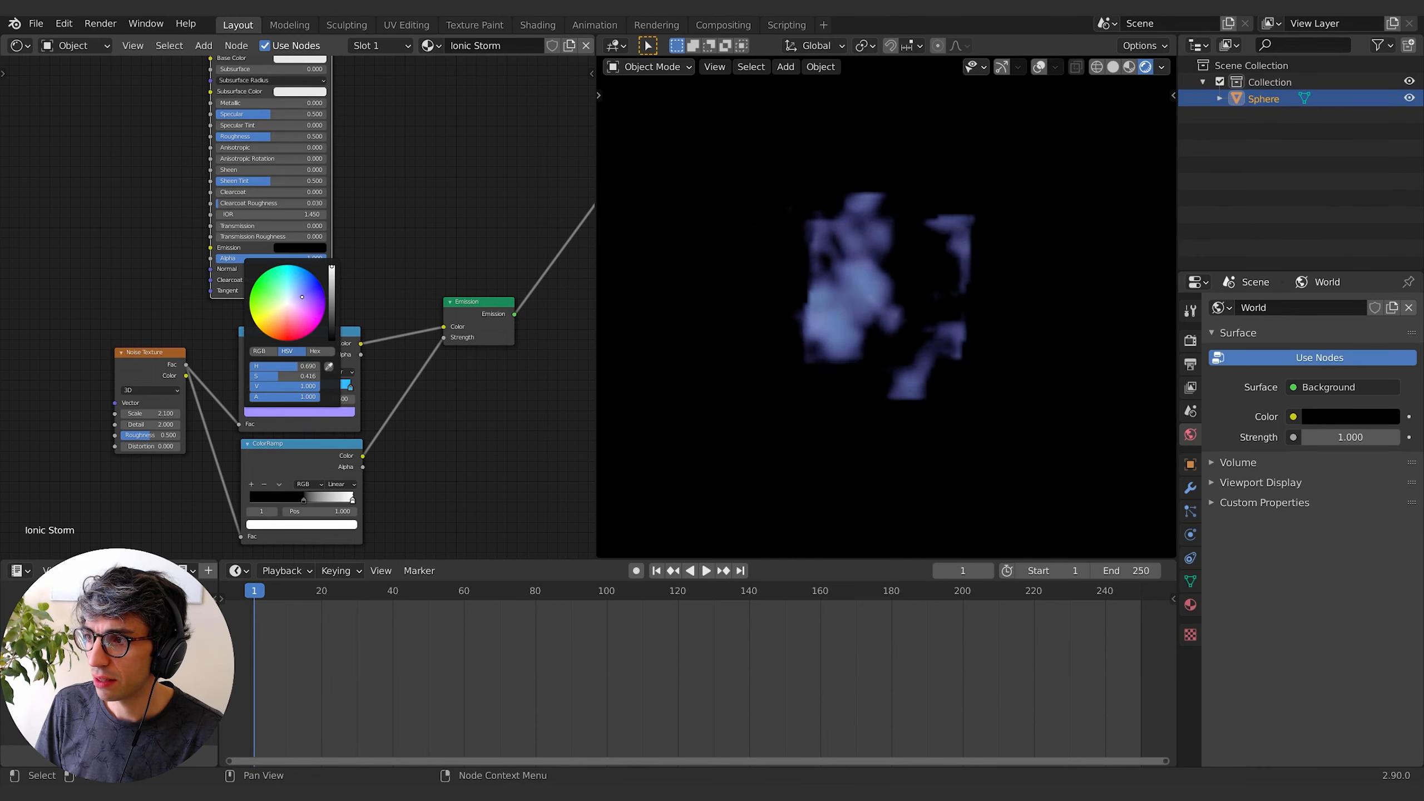
drag(297, 297, 282, 291)
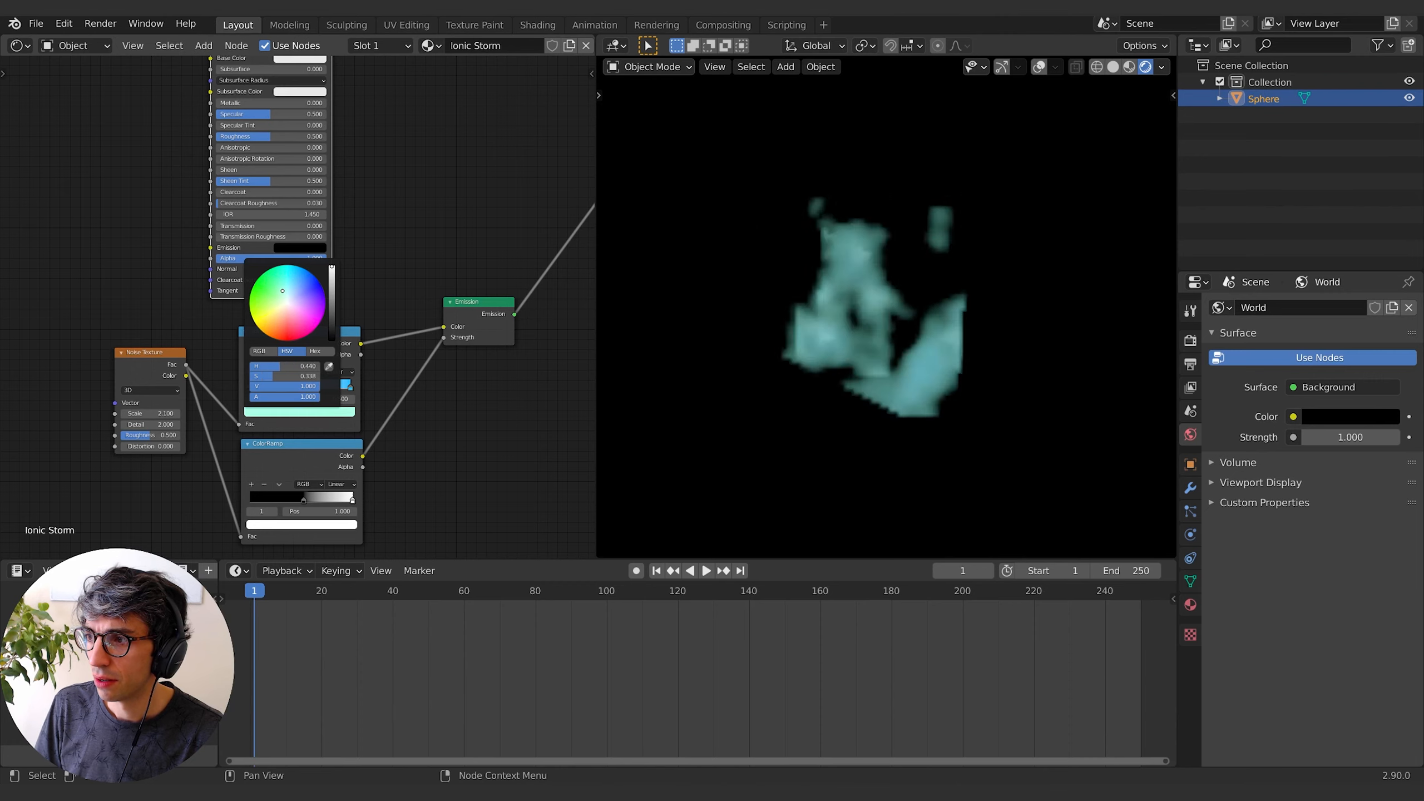
Position the upper ColorRamp's mint stop at 0.55 and move the blue stop in close beside it.
drag(351, 387, 304, 389)
scroll(924, 346, up, 5)
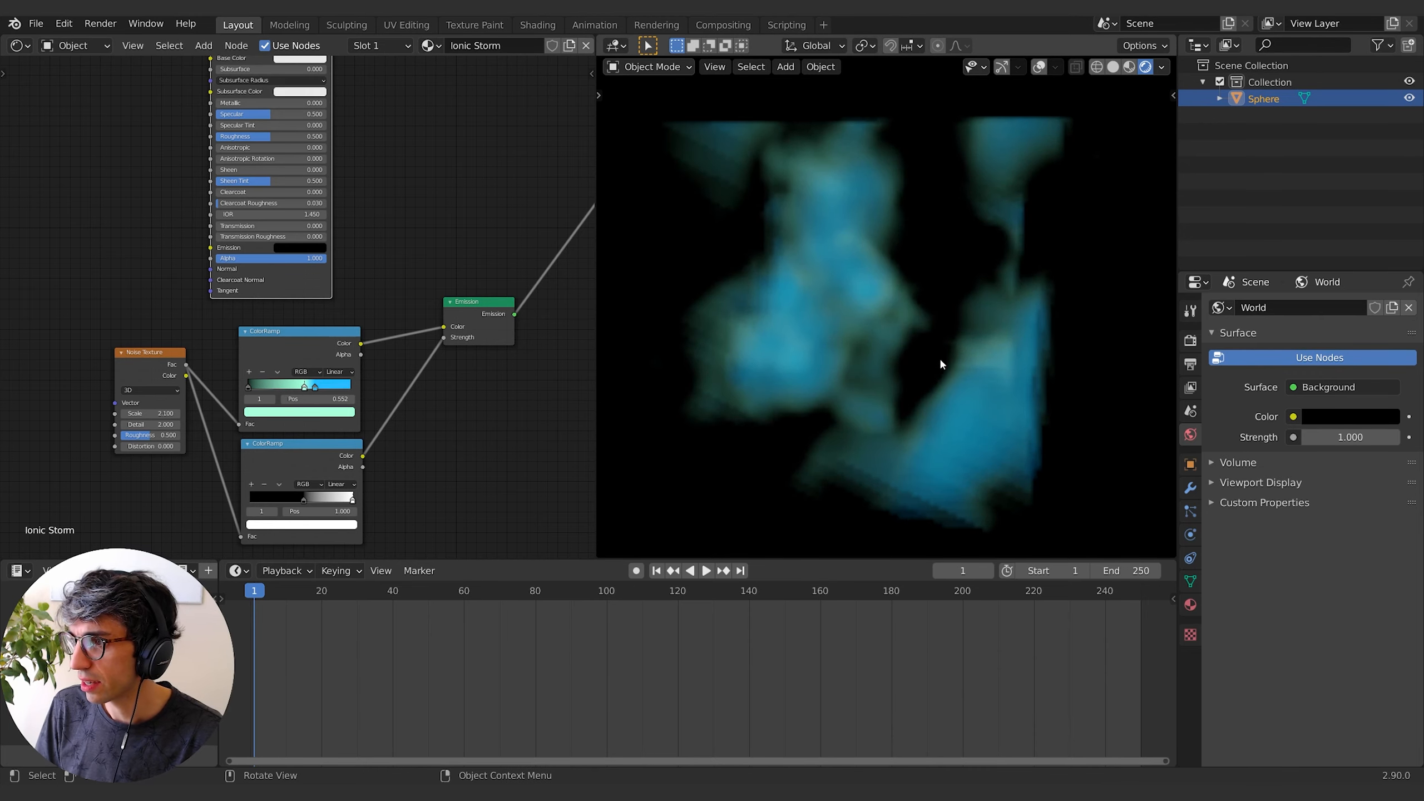
shift+middle_drag(941, 365, 909, 388)
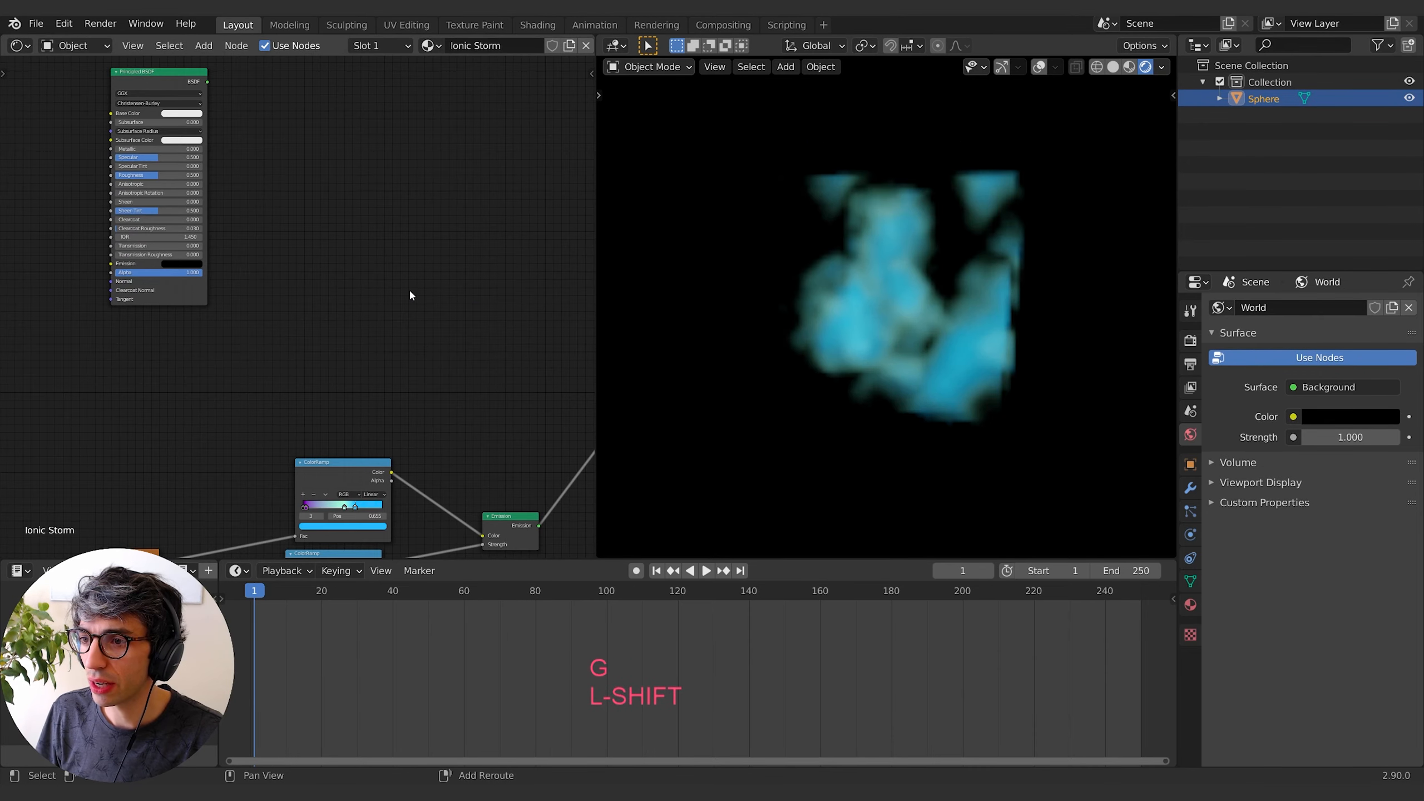
Add a Gradient Texture node above the ColorRamps and set its type to Spherical.
key(shift+a)
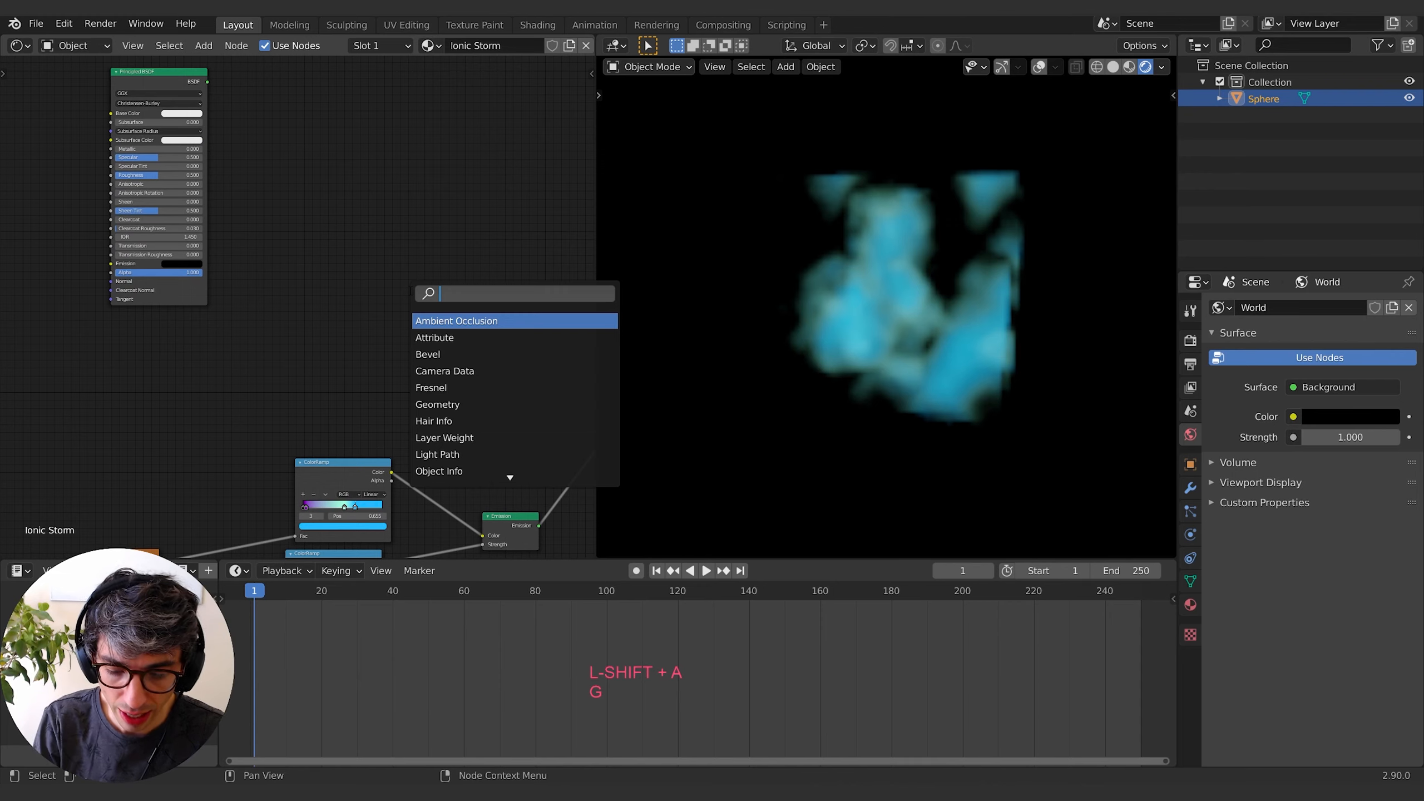
text(gra)
key(Return)
click(411, 291)
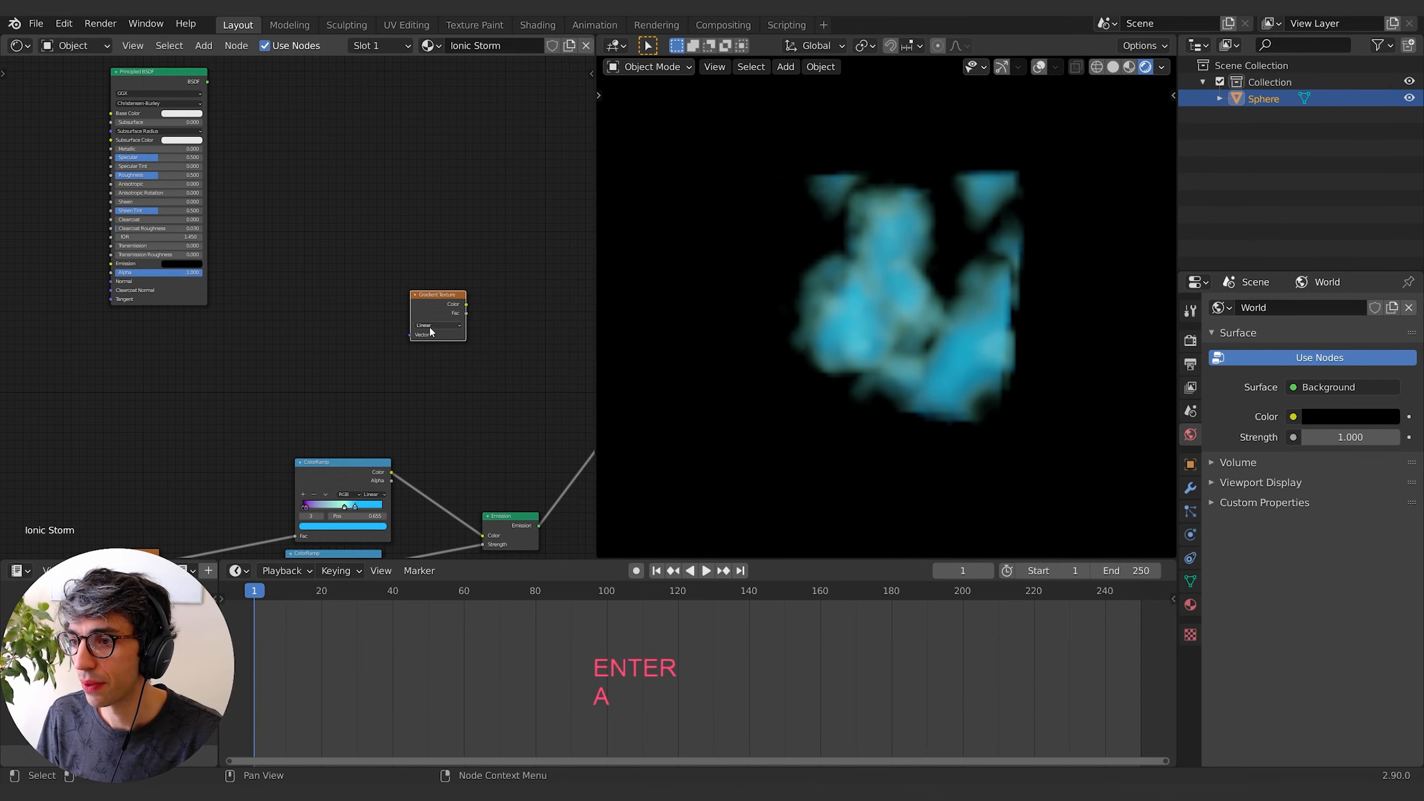
click(433, 325)
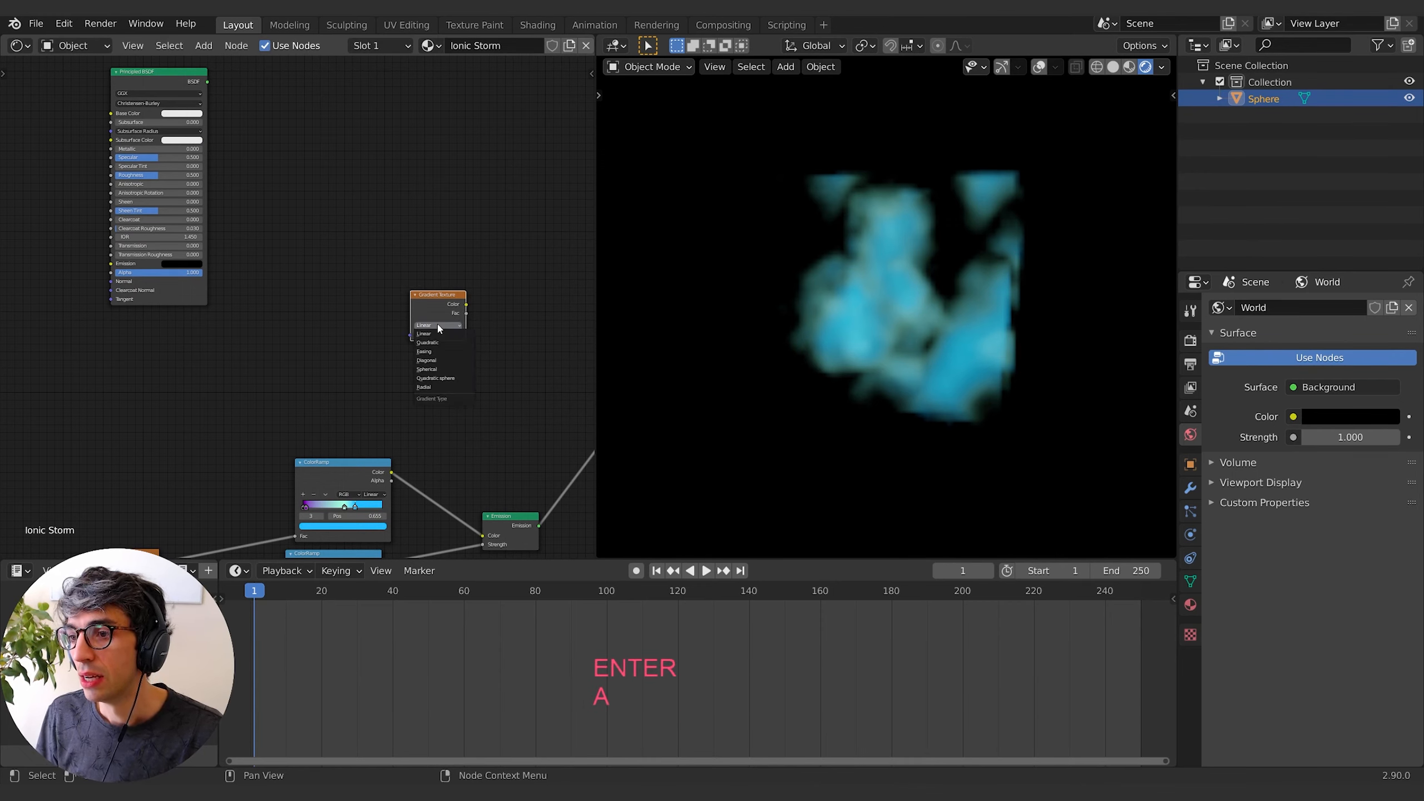
click(448, 371)
middle_drag(344, 301, 65, 317)
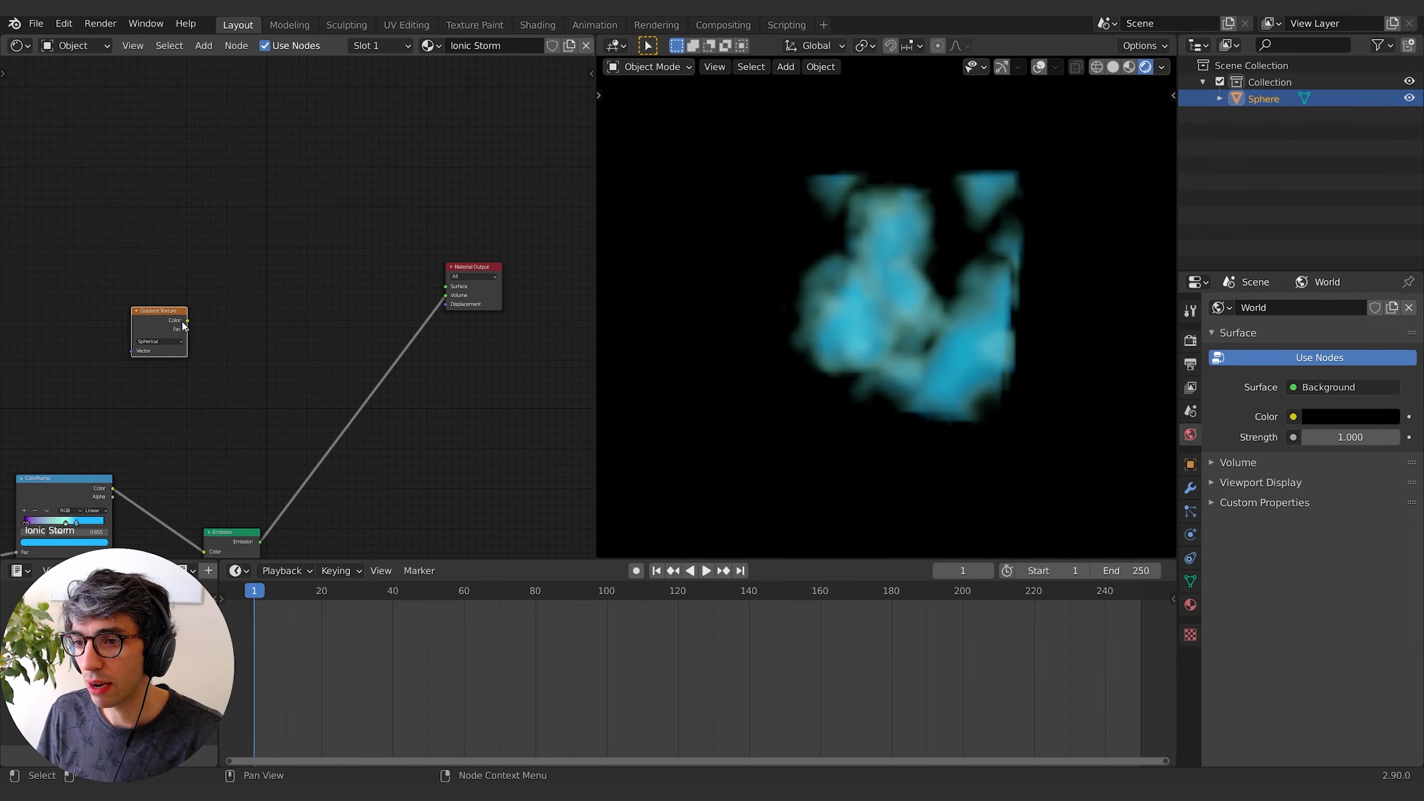
Preview the spherical gradient through a duplicate of the Emission node, feeding the gradient into its Color and its output into the Material Output's Volume.
middle_drag(429, 430, 457, 377)
drag(271, 485, 292, 460)
key(shift+d)
click(317, 270)
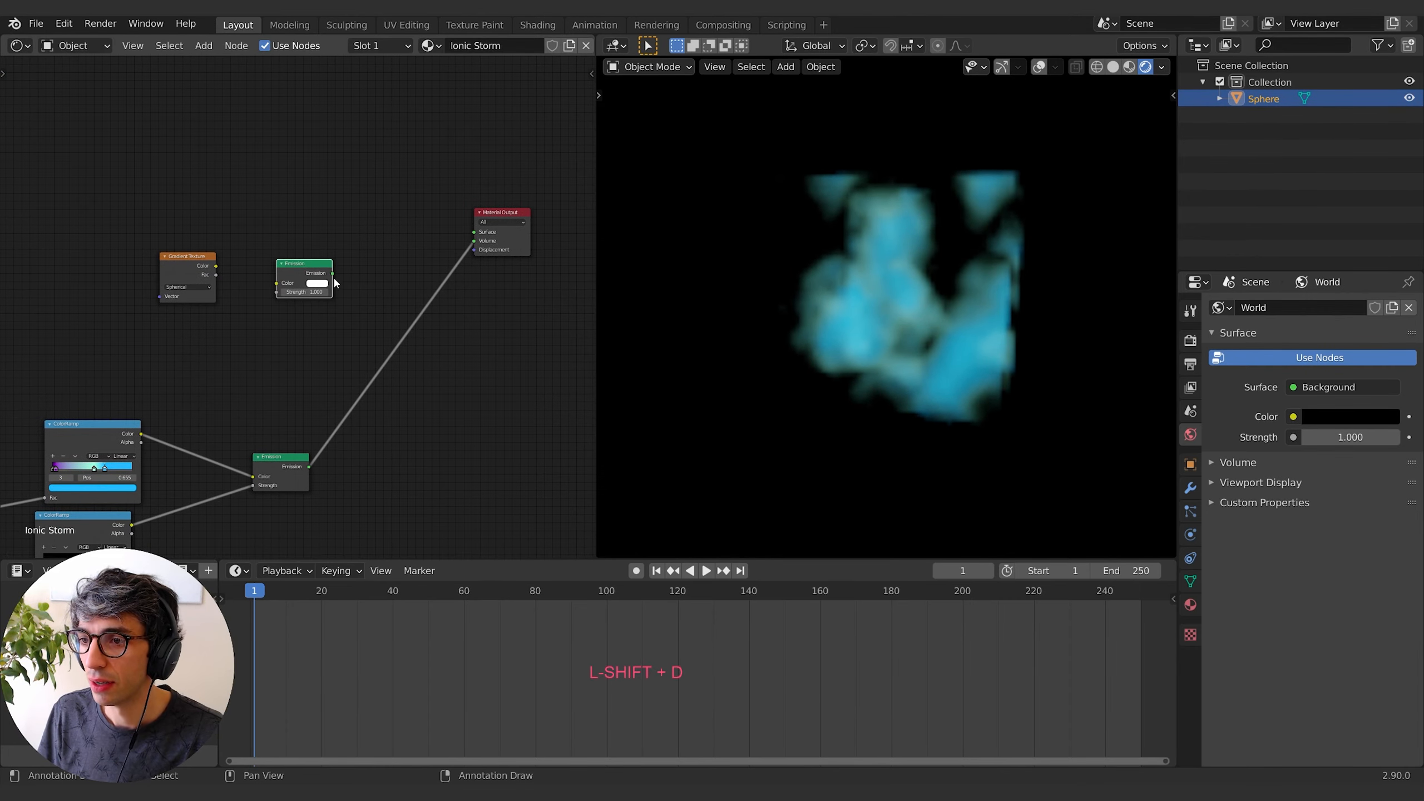
drag(333, 273, 474, 241)
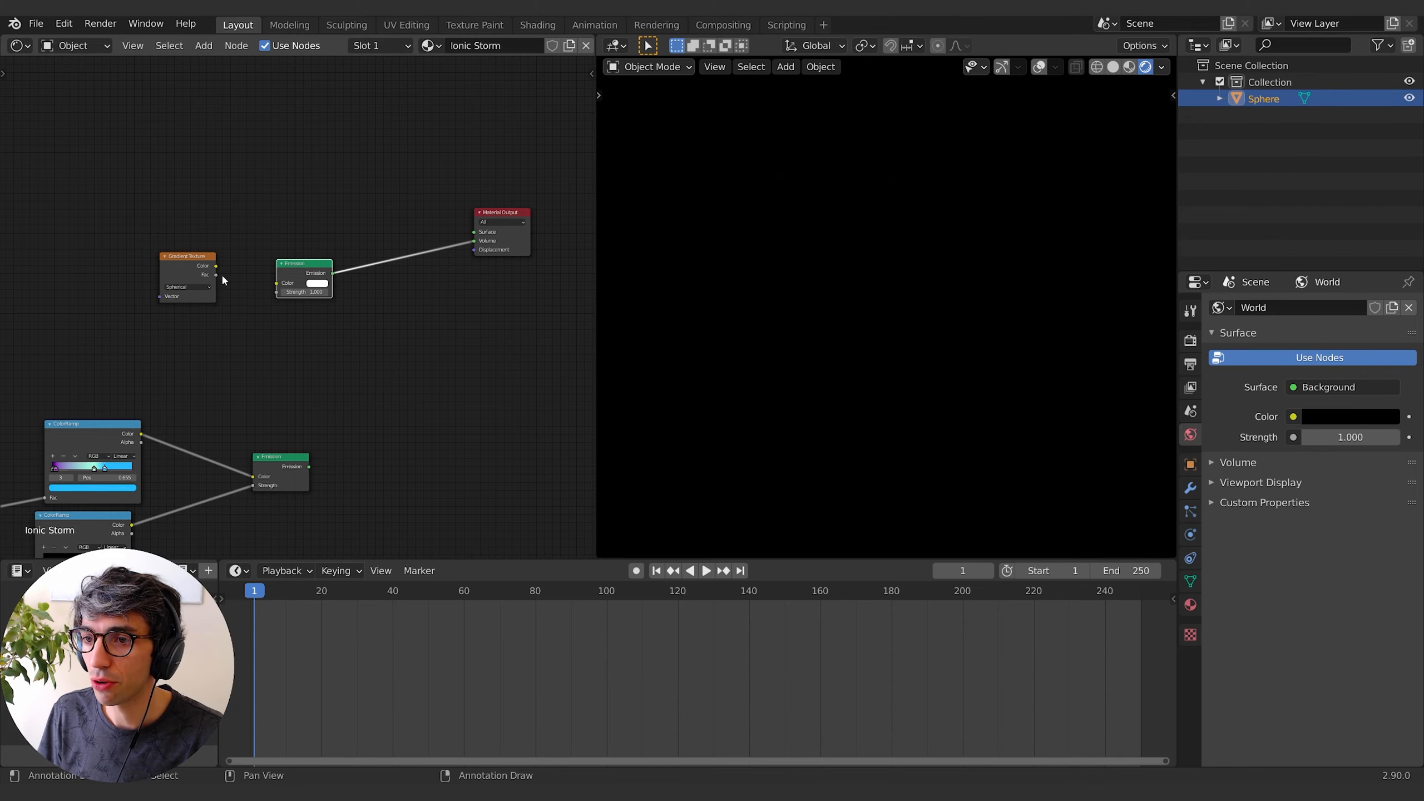
drag(216, 266, 277, 285)
middle_drag(225, 331, 375, 343)
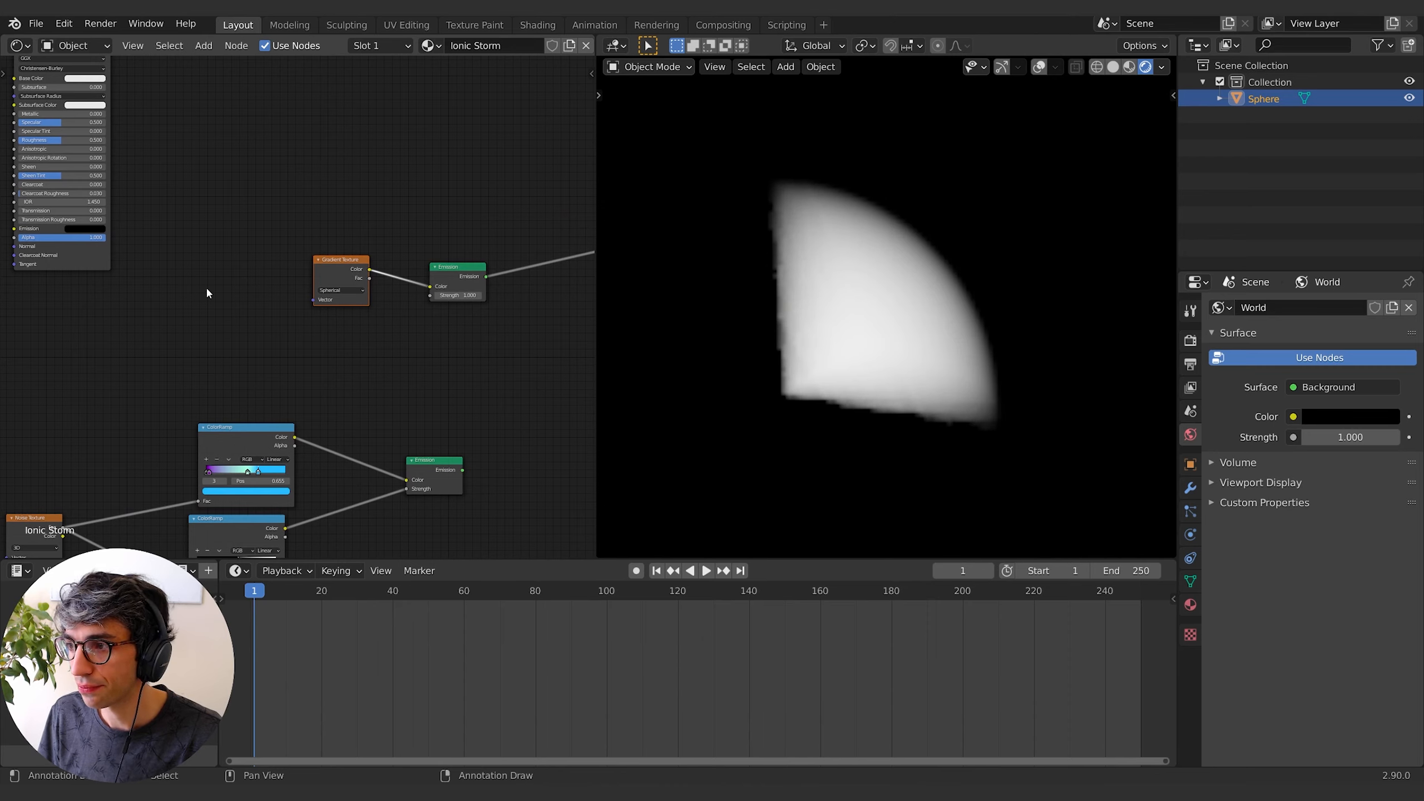
middle_drag(990, 317, 791, 333)
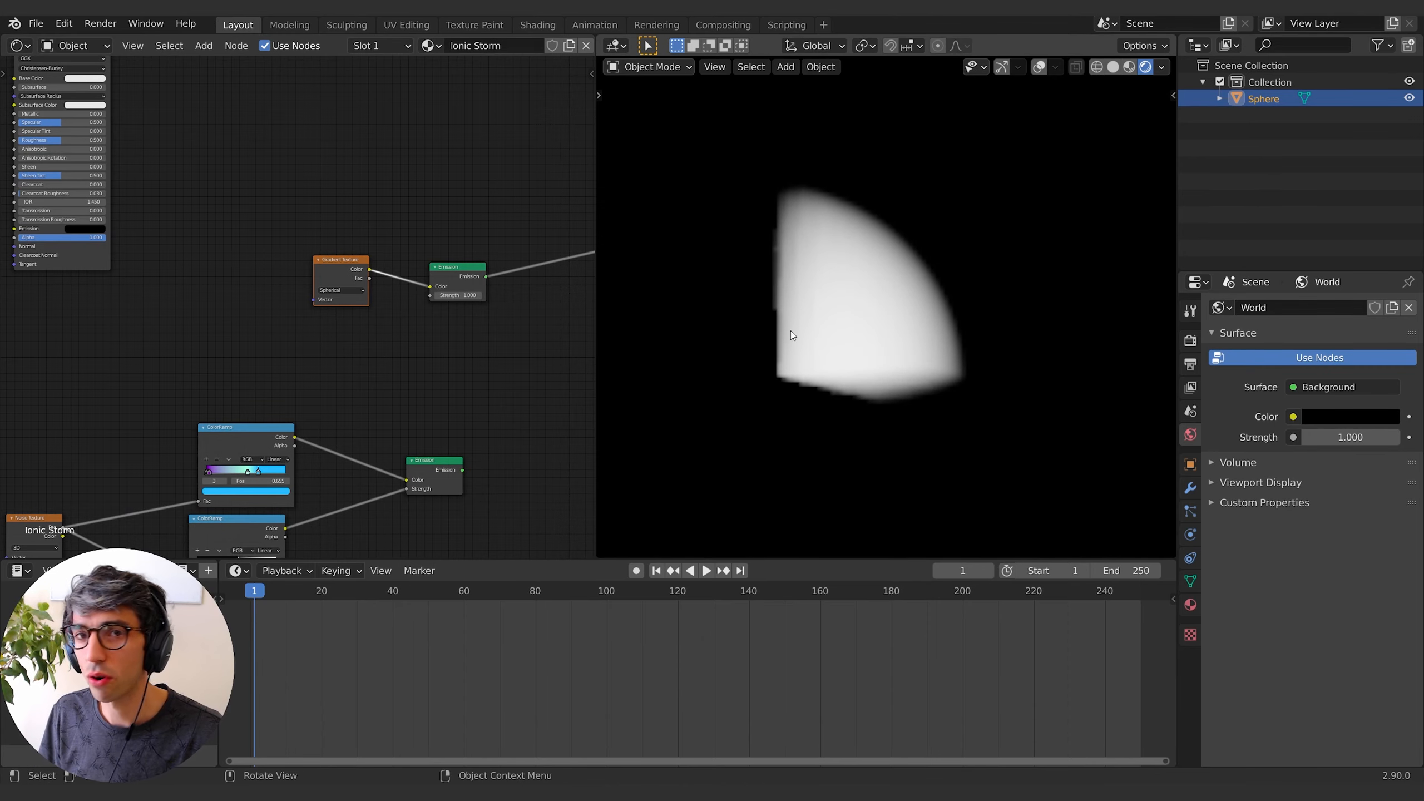
Add a Texture Coordinate node and connect its Object output to the Gradient Texture's Vector input.
middle_drag(287, 300, 305, 306)
key(shift+a)
click(269, 318)
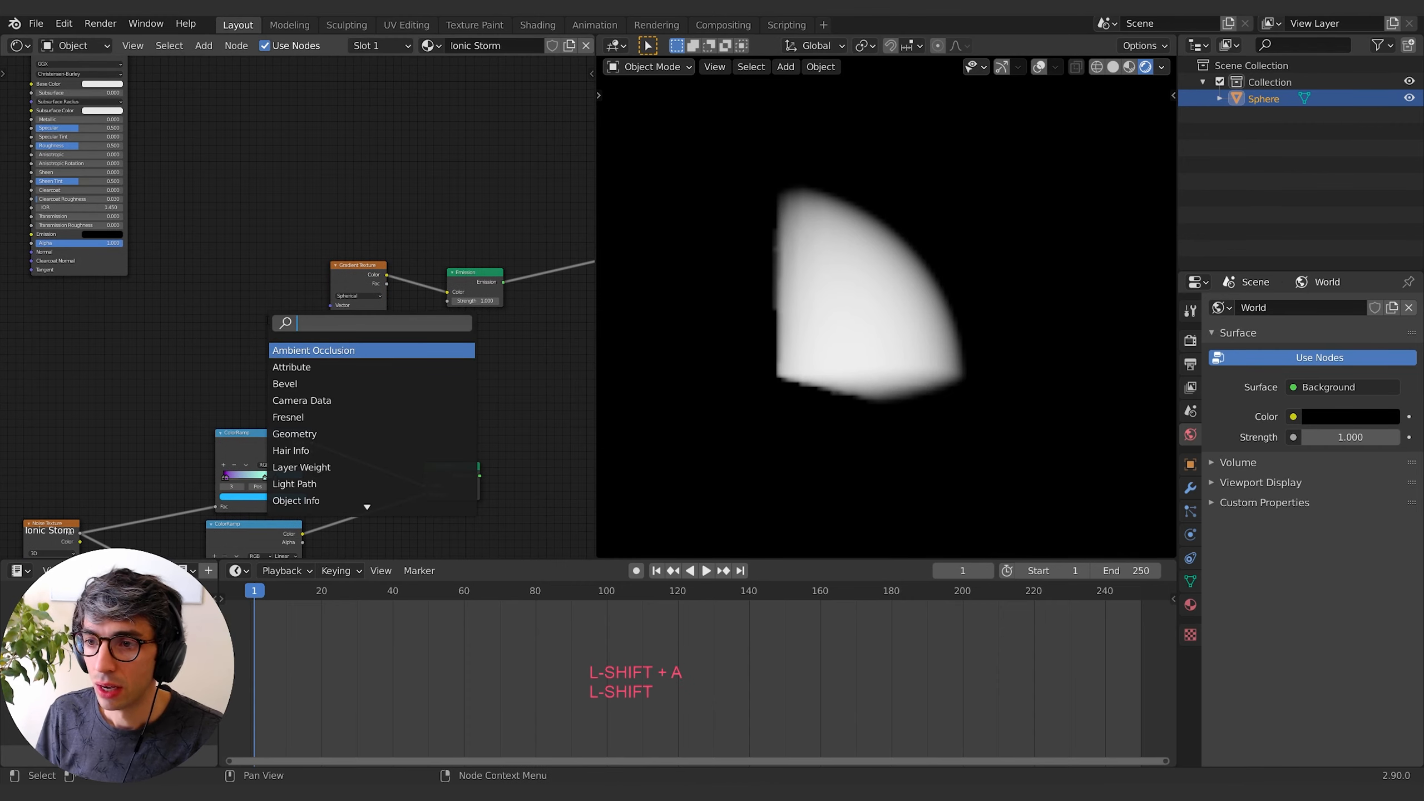
text(rte)
key(BackSpace)
key(BackSpace)
key(BackSpace)
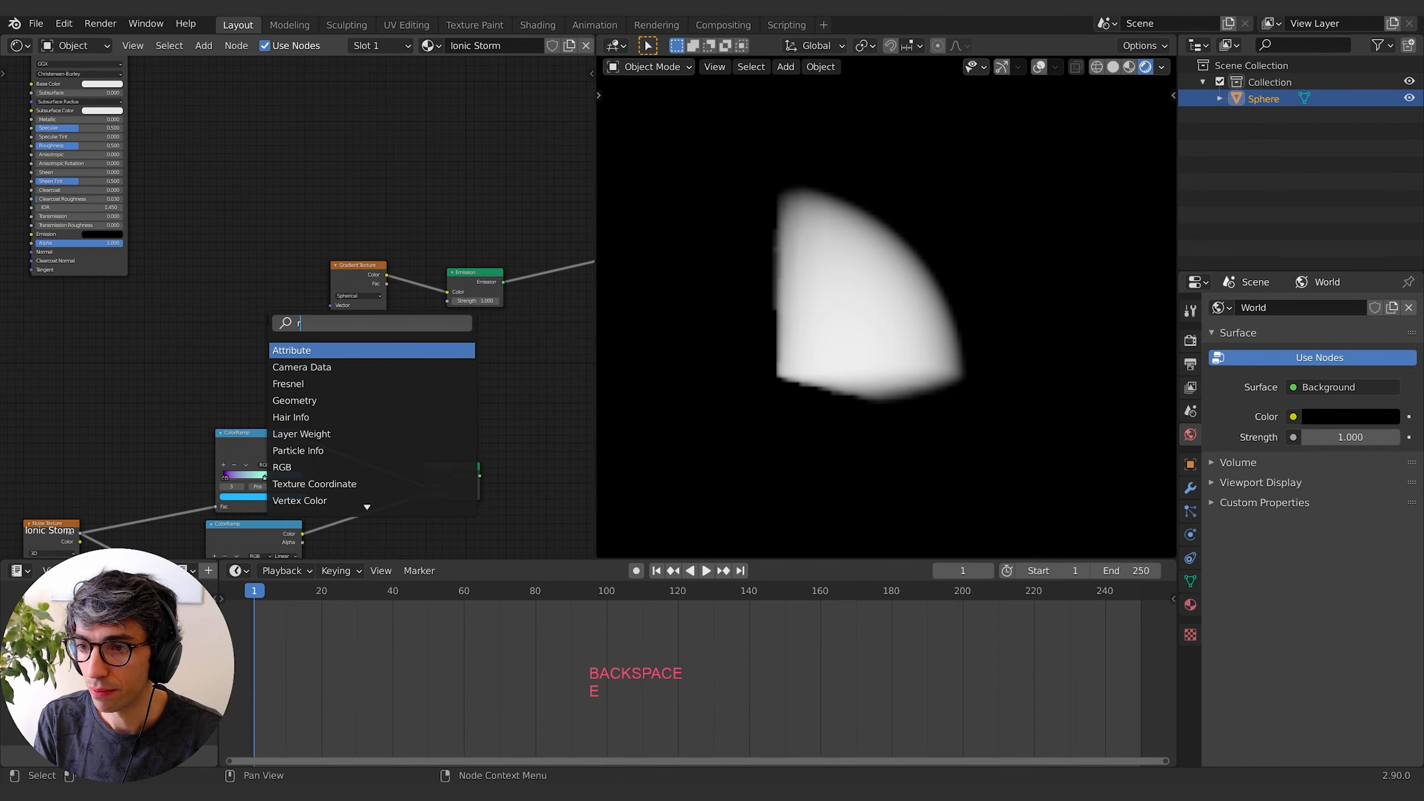
text(tex)
key(Return)
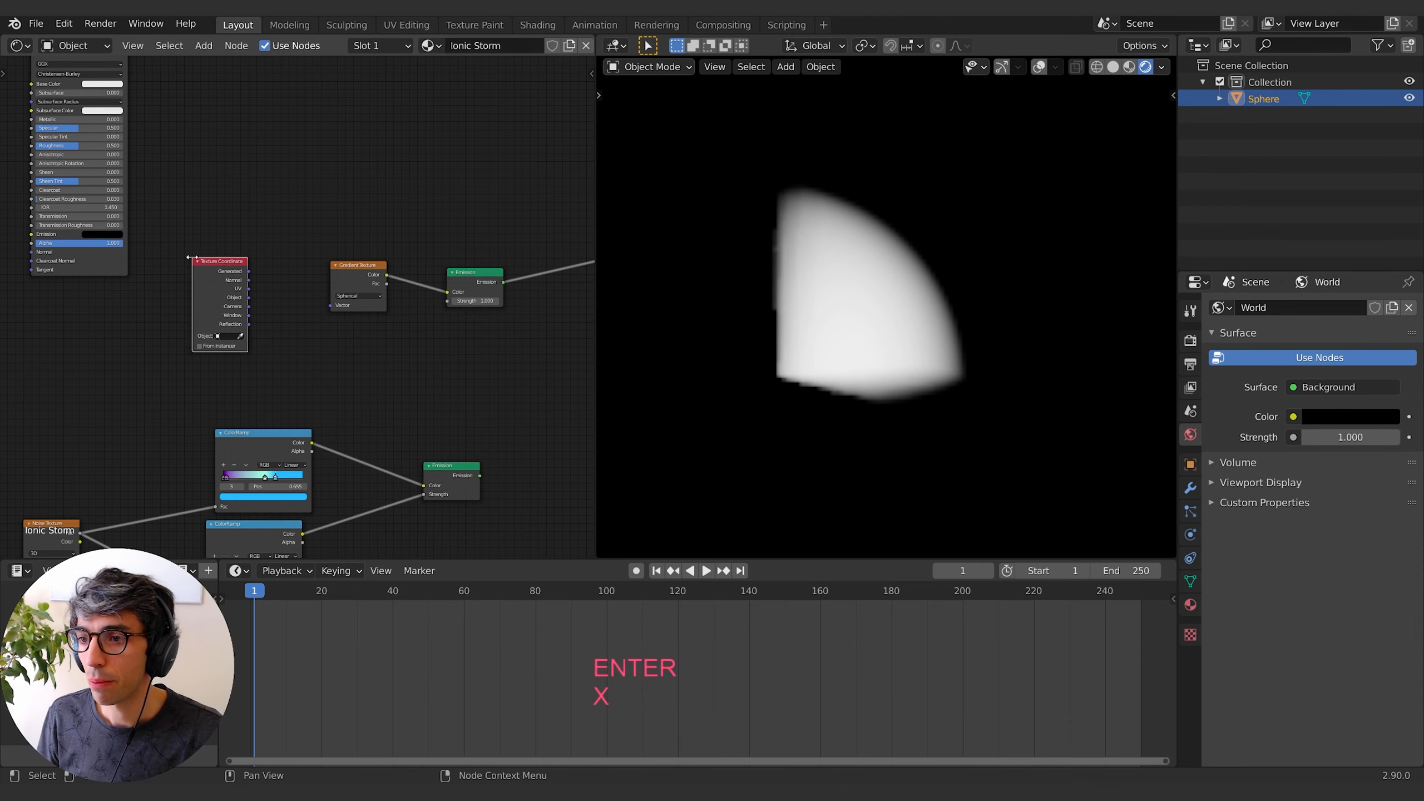
drag(249, 272, 332, 306)
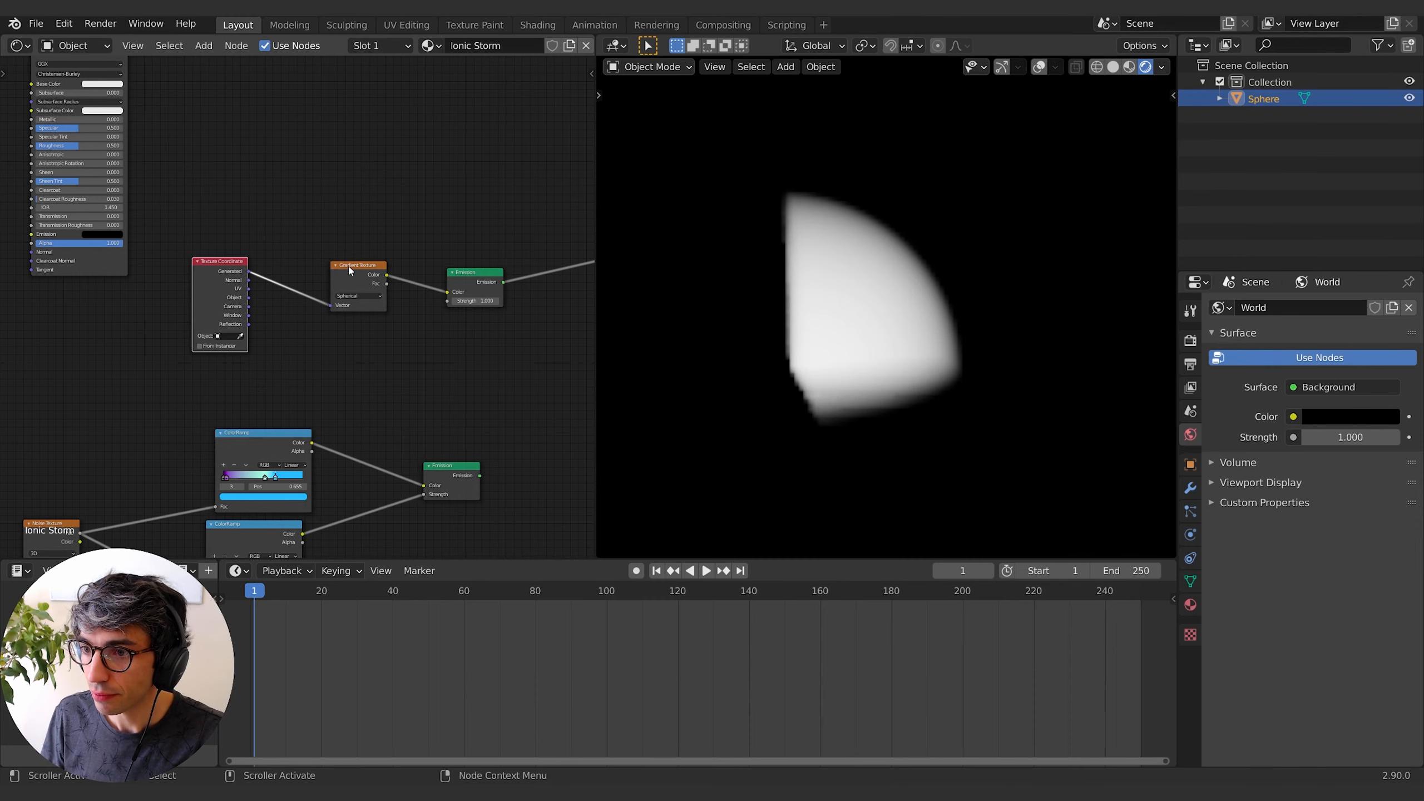
drag(250, 297, 332, 307)
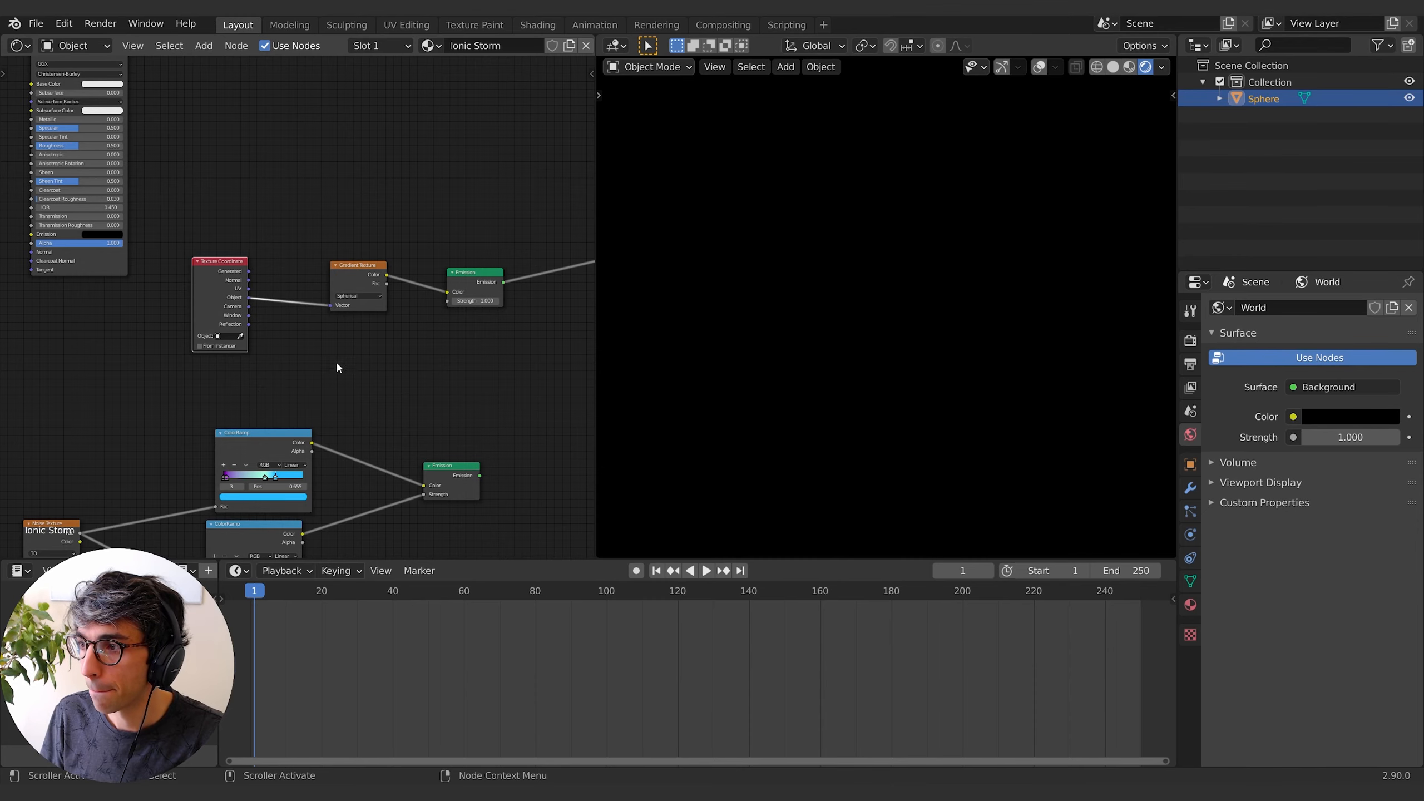
mouse_move(882, 328)
middle_down()
mouse_move(976, 340)
mouse_move(868, 336)
mouse_move(876, 362)
mouse_move(974, 295)
mouse_move(887, 393)
mouse_move(1015, 313)
mouse_move(915, 371)
middle_up()
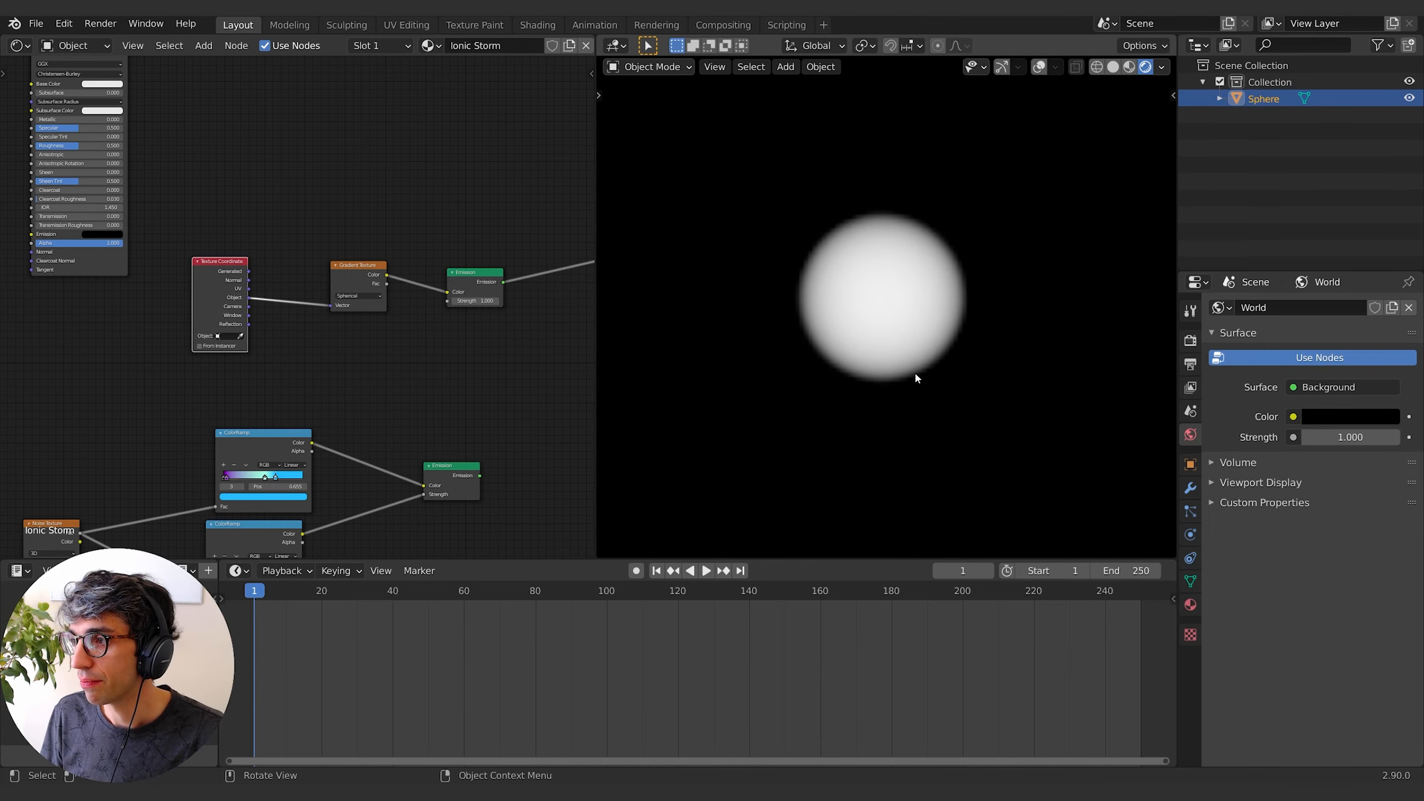
middle_drag(235, 299, 123, 264)
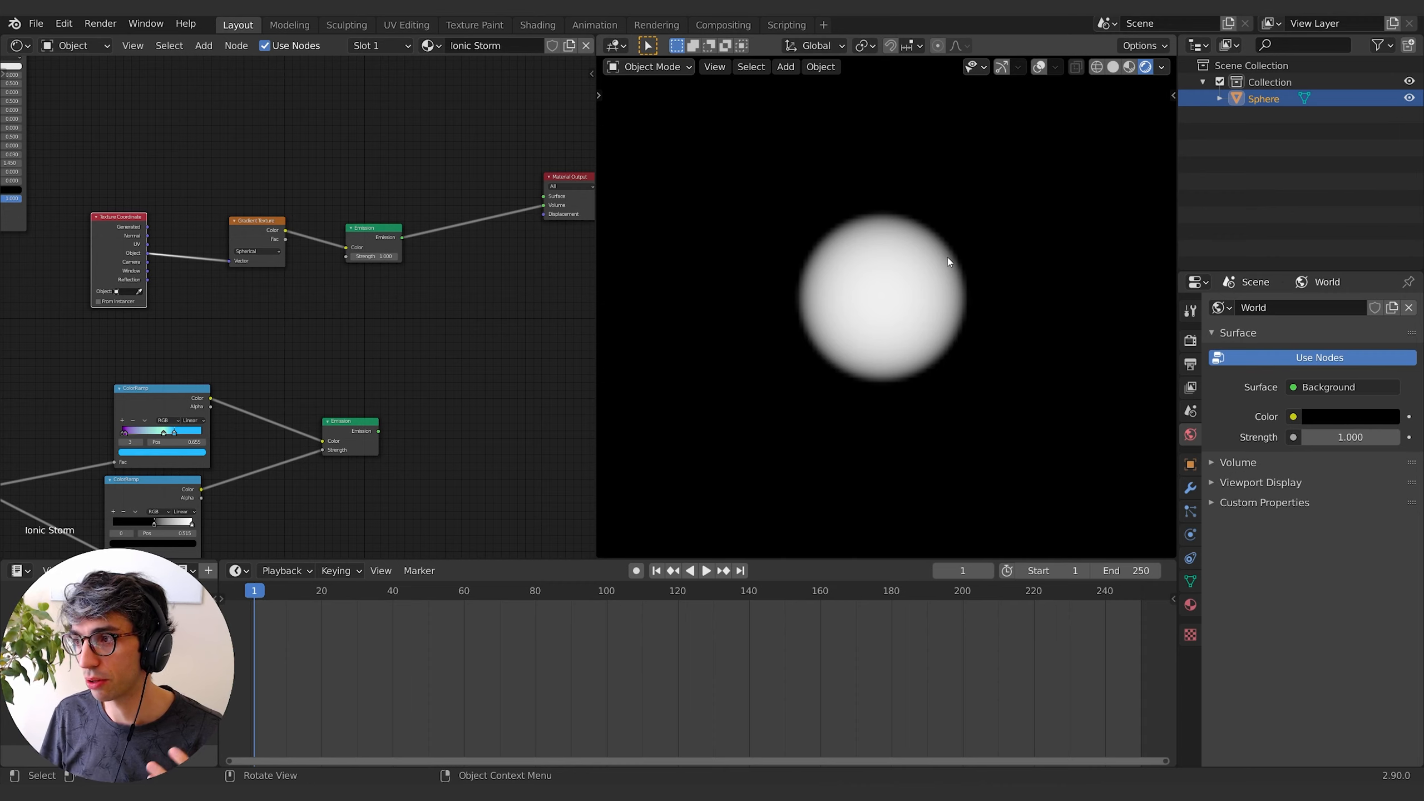
middle_drag(393, 333, 365, 308)
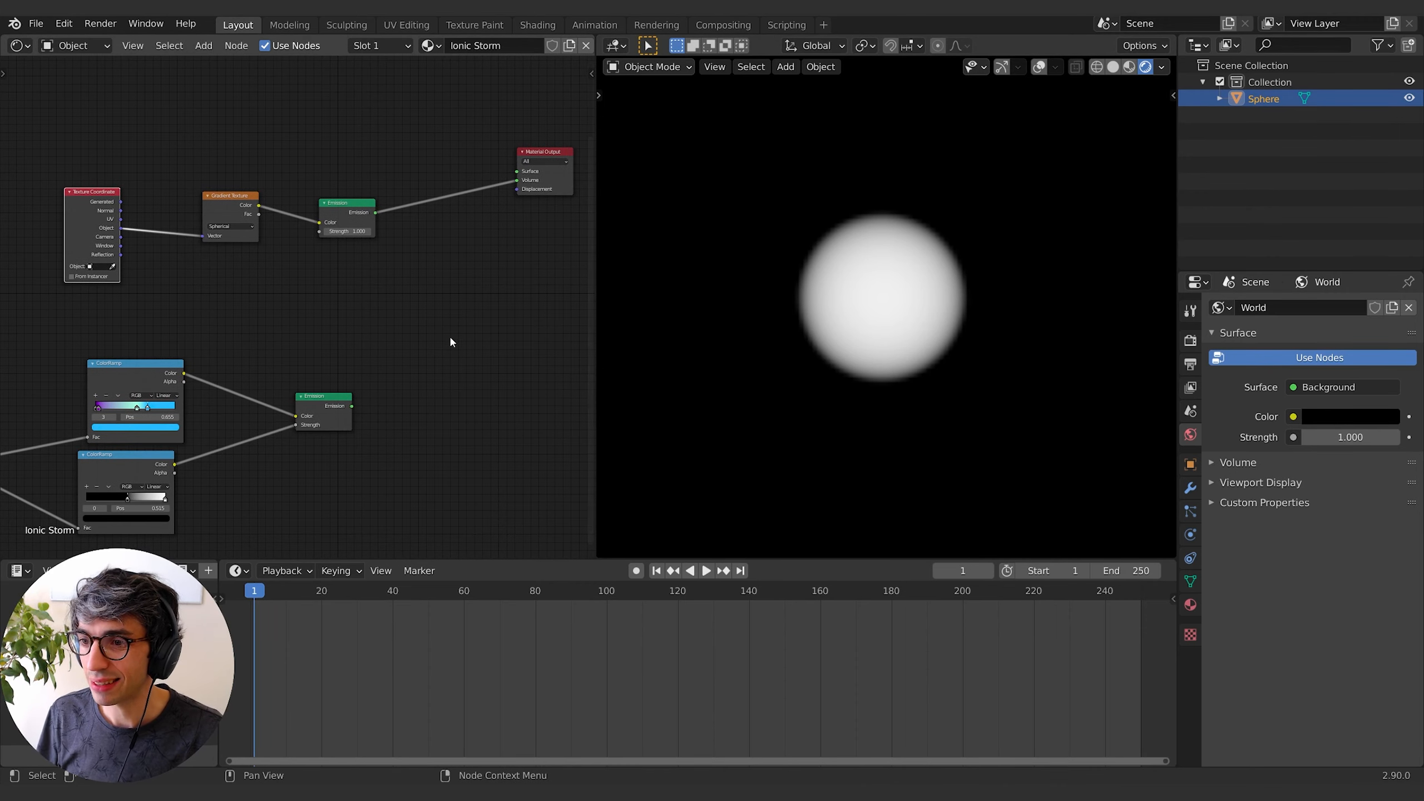
middle_drag(240, 217, 250, 208)
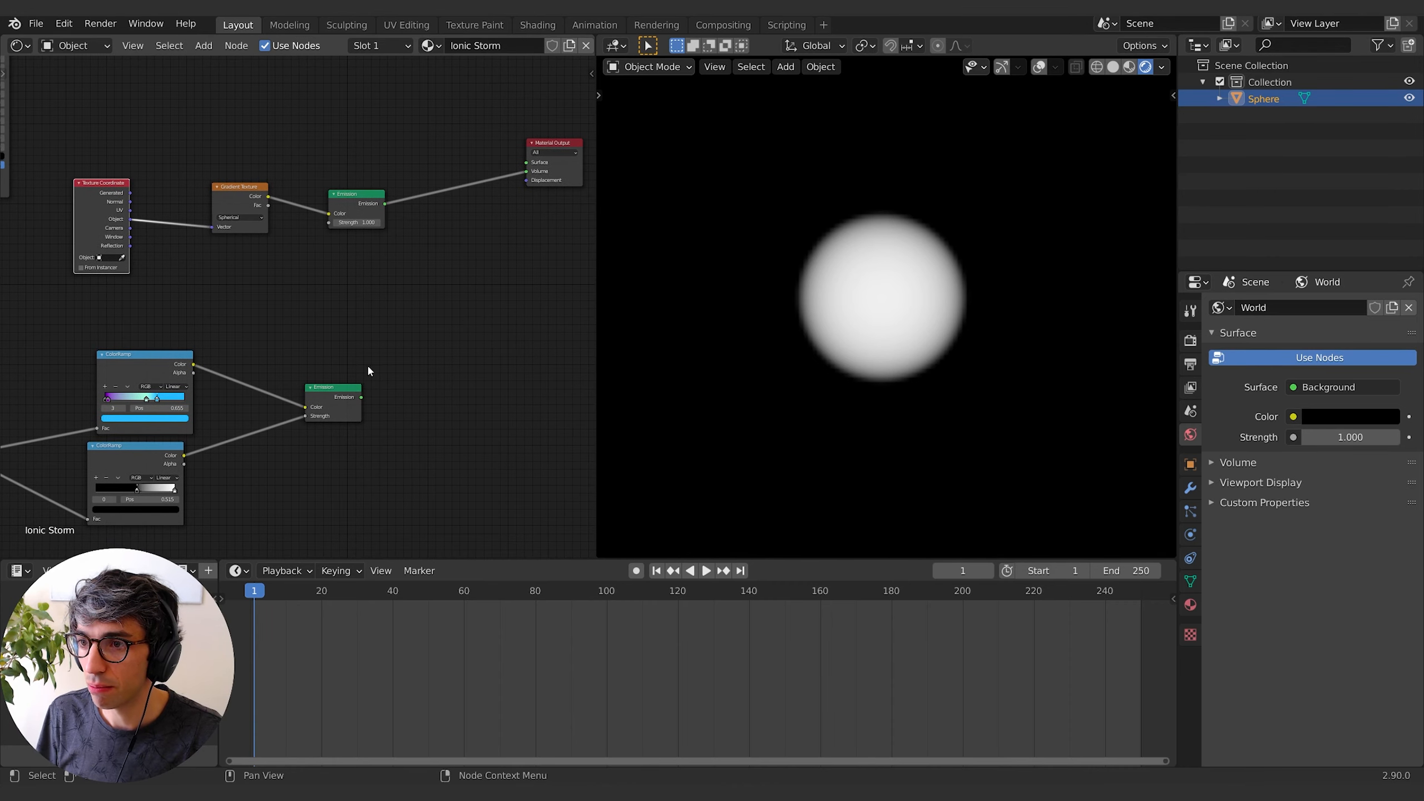
click(229, 198)
shift+click(113, 225)
click(254, 336)
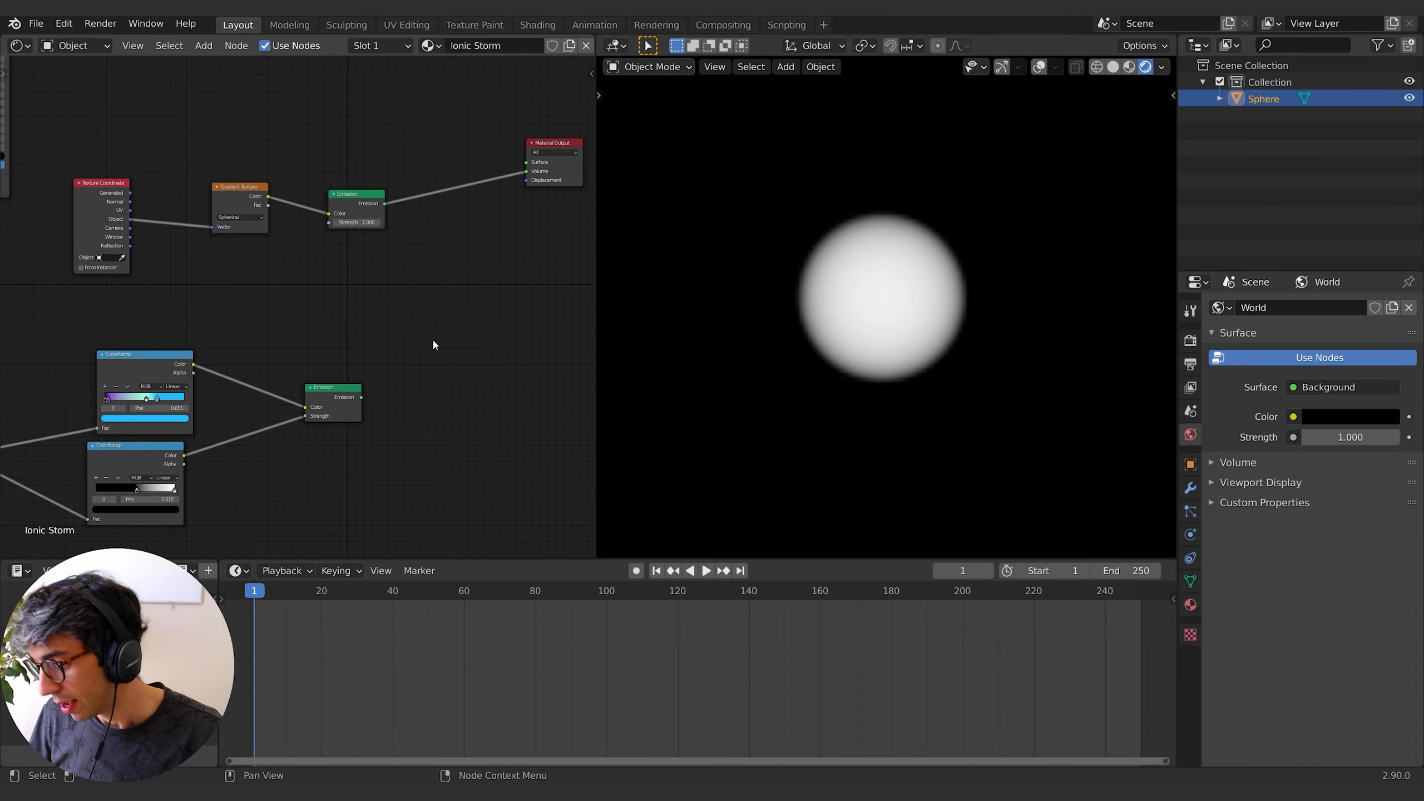
middle_drag(301, 406, 347, 392)
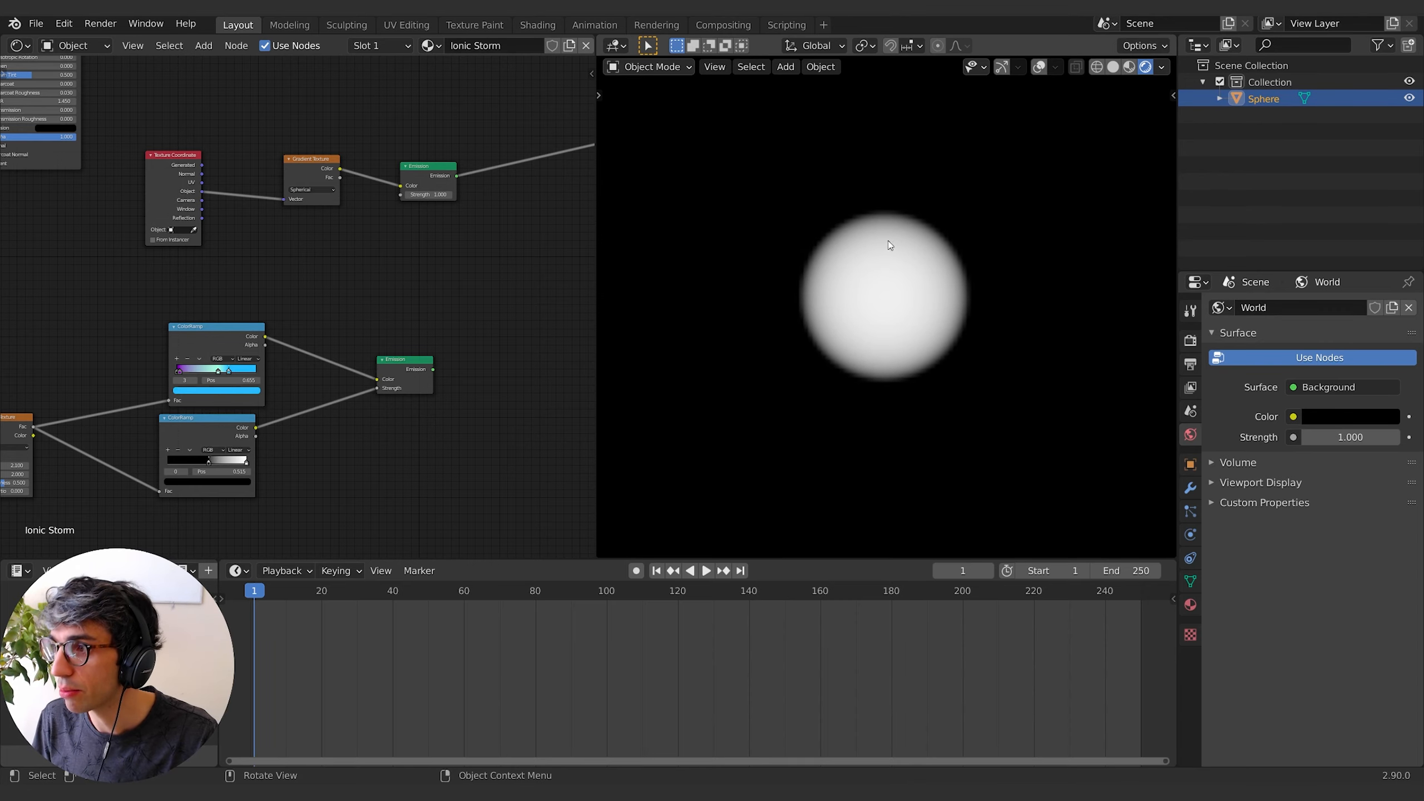
Add a Math node between the Gradient Texture and the lower Emission node, shifting both nodes to make room.
middle_drag(472, 268, 450, 268)
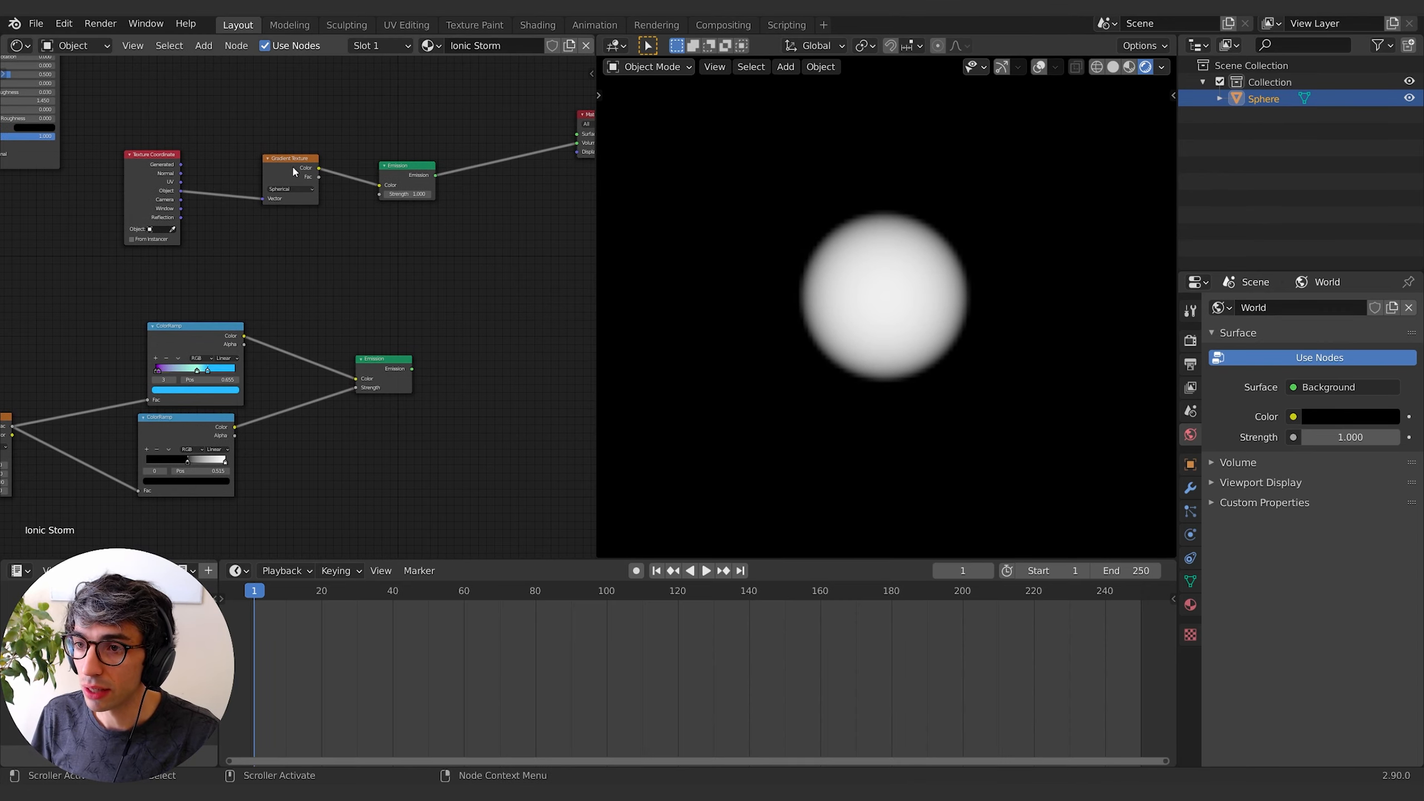
drag(292, 168, 262, 209)
click(396, 313)
key(shift+a)
text(math)
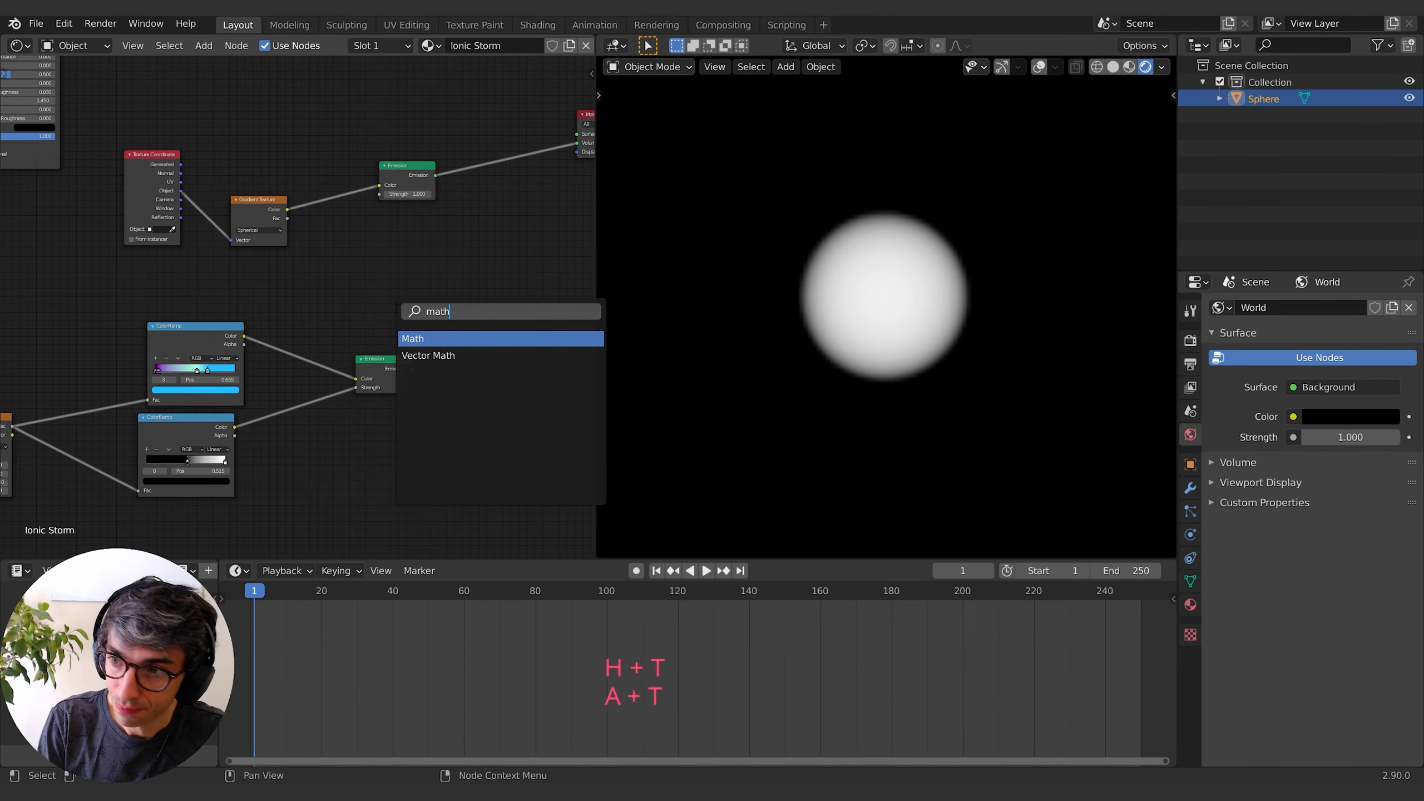
key(Return)
click(344, 277)
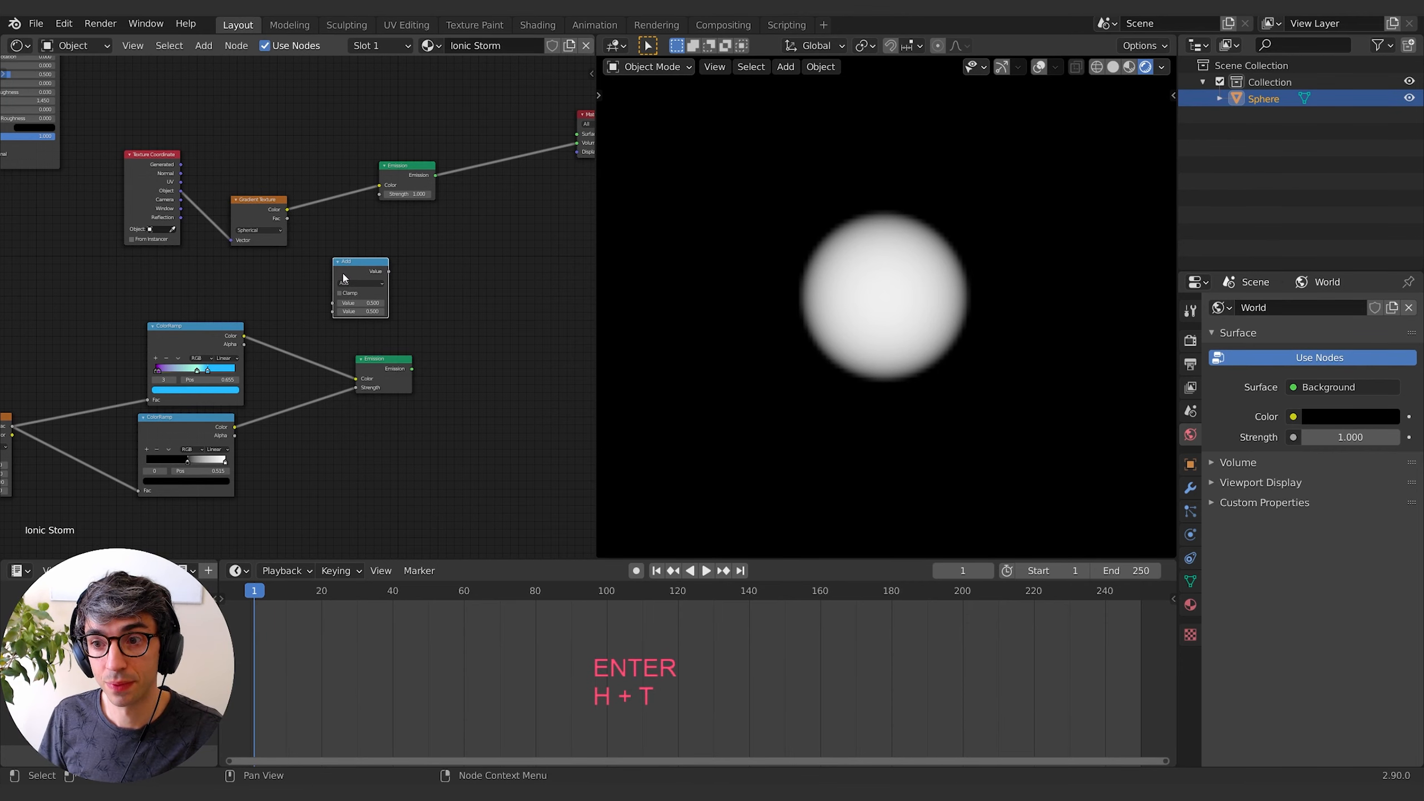
drag(408, 371, 494, 349)
middle_drag(347, 337, 363, 338)
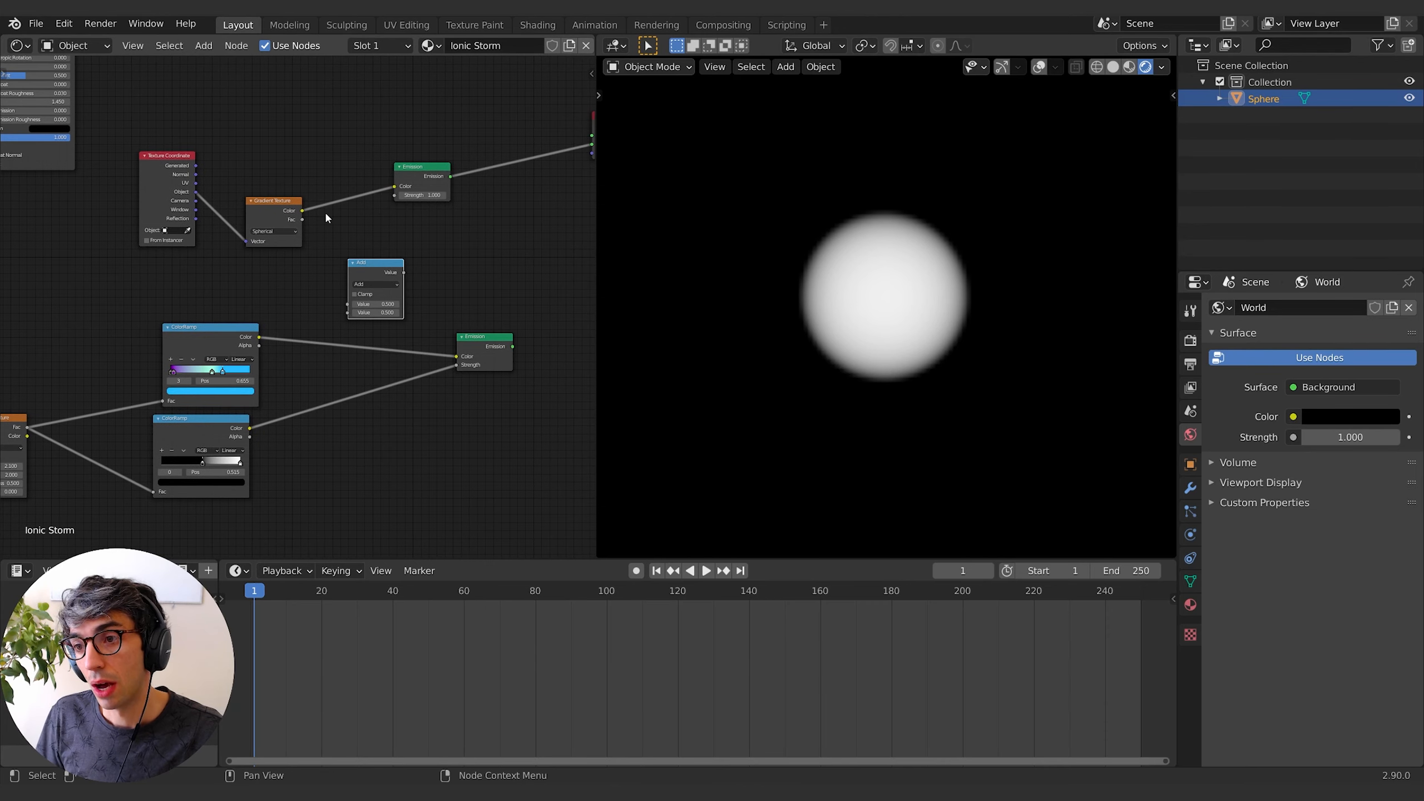
Connect the Gradient Texture to the Math node's first value and set the operation to Multiply.
drag(304, 219, 347, 304)
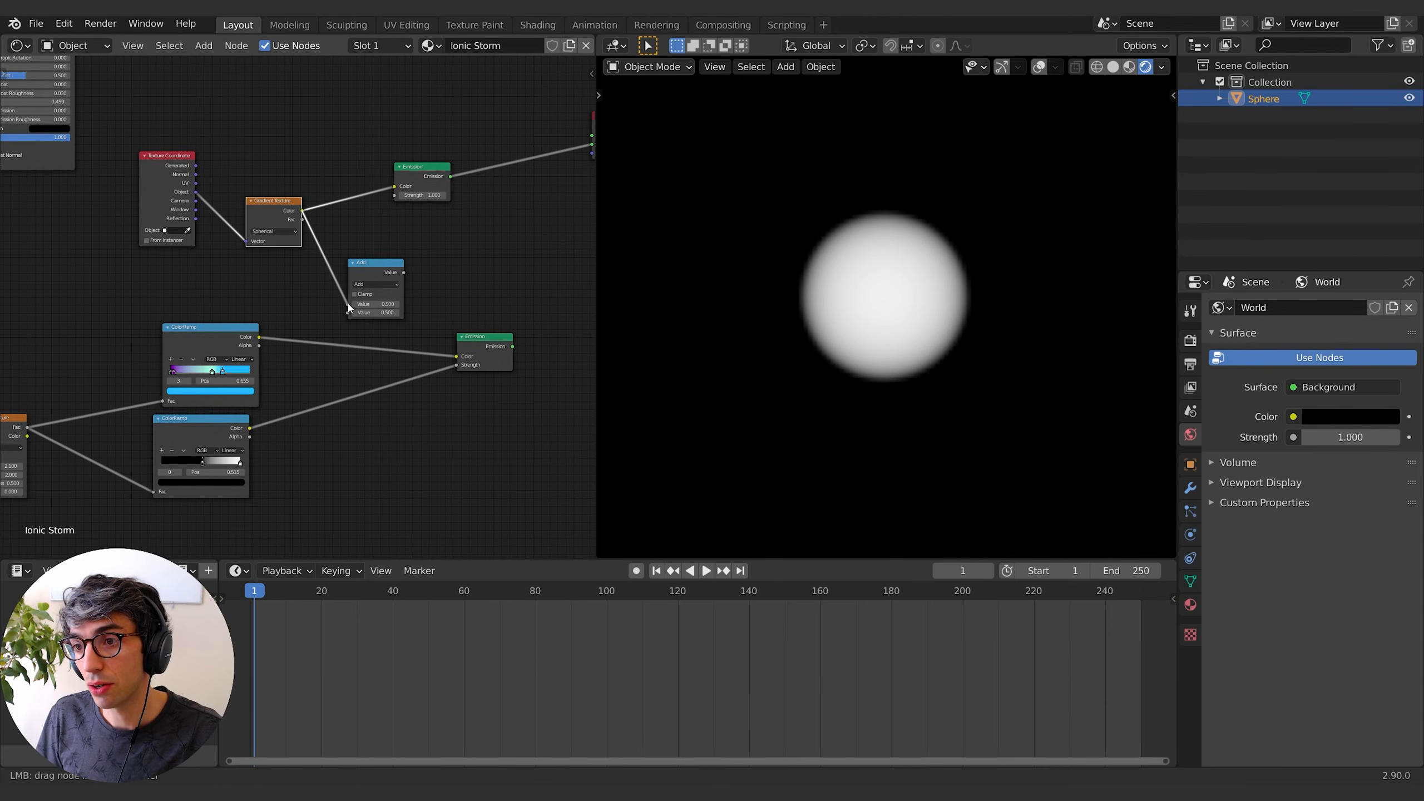
click(375, 284)
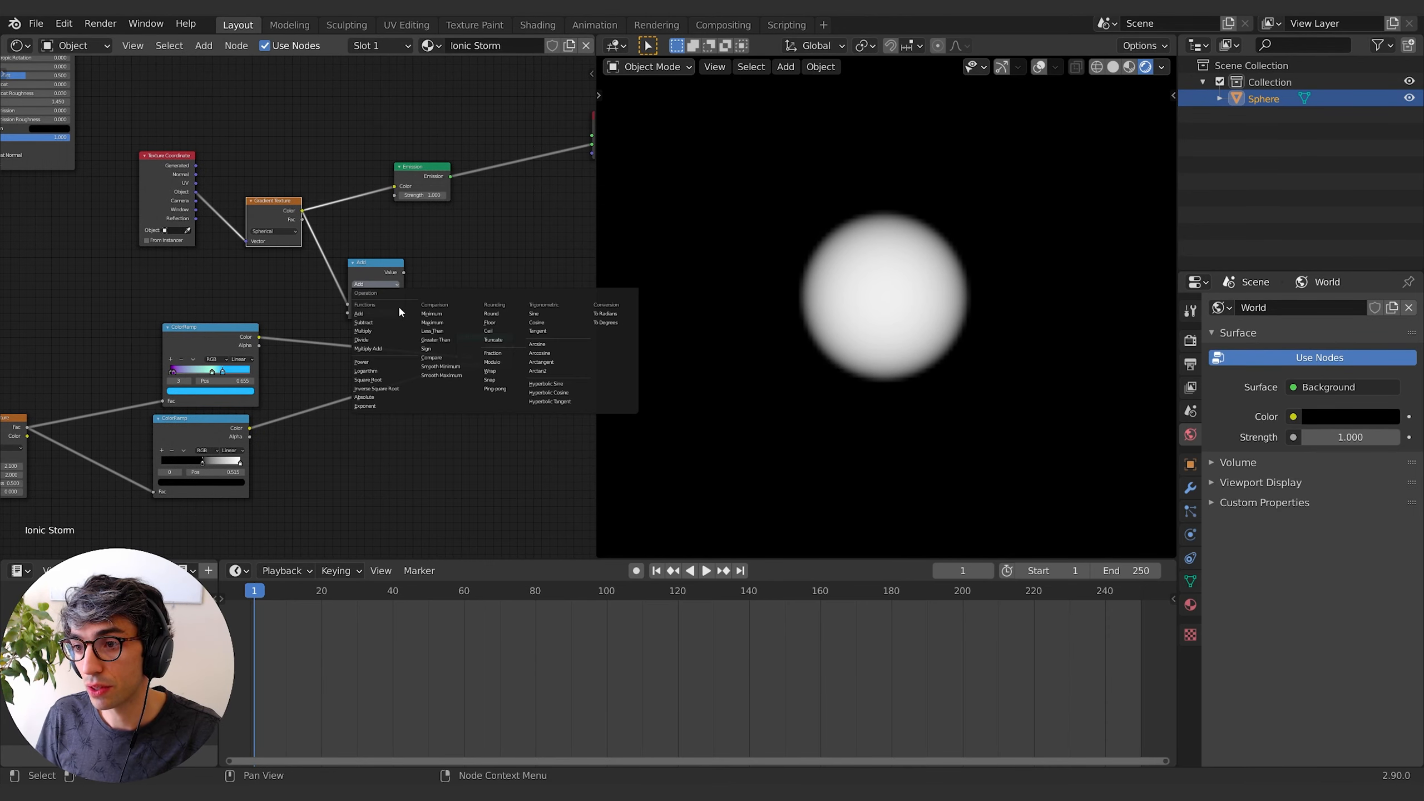
click(396, 335)
middle_drag(317, 464, 331, 459)
middle_drag(446, 388, 427, 394)
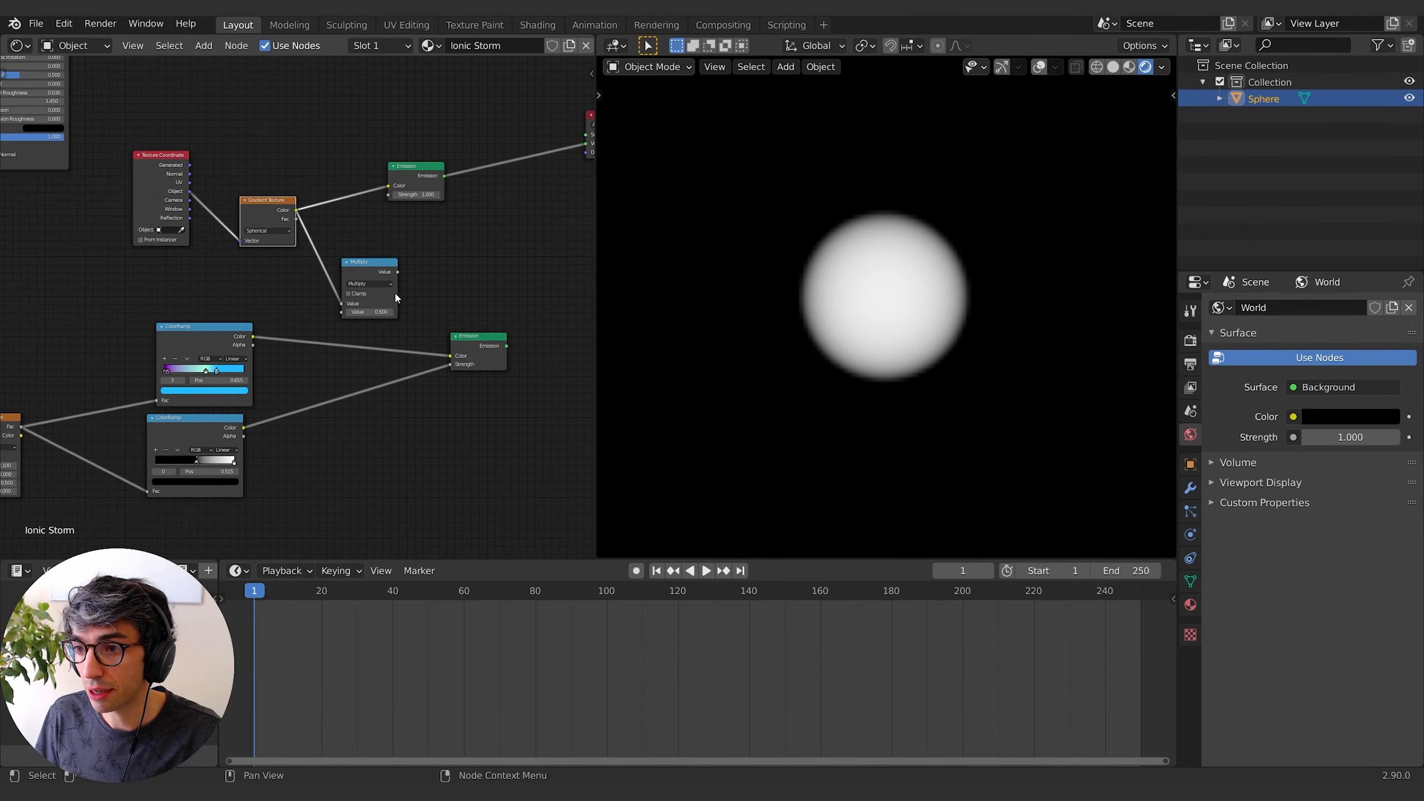
Reroute the black-and-white ColorRamp's link from the Emission Strength into the Multiply node's second value.
drag(369, 265, 403, 263)
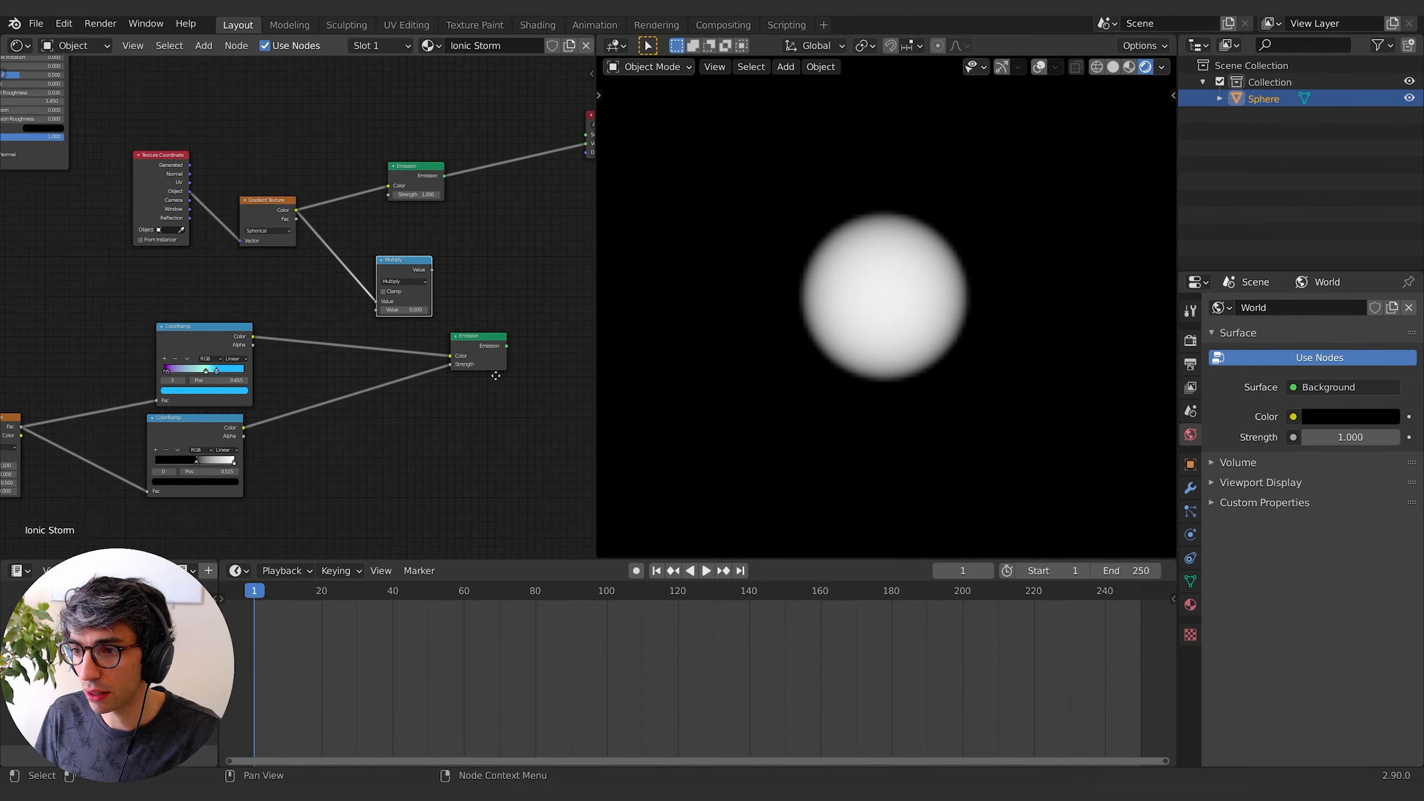
middle_drag(495, 375, 485, 378)
drag(440, 366, 369, 314)
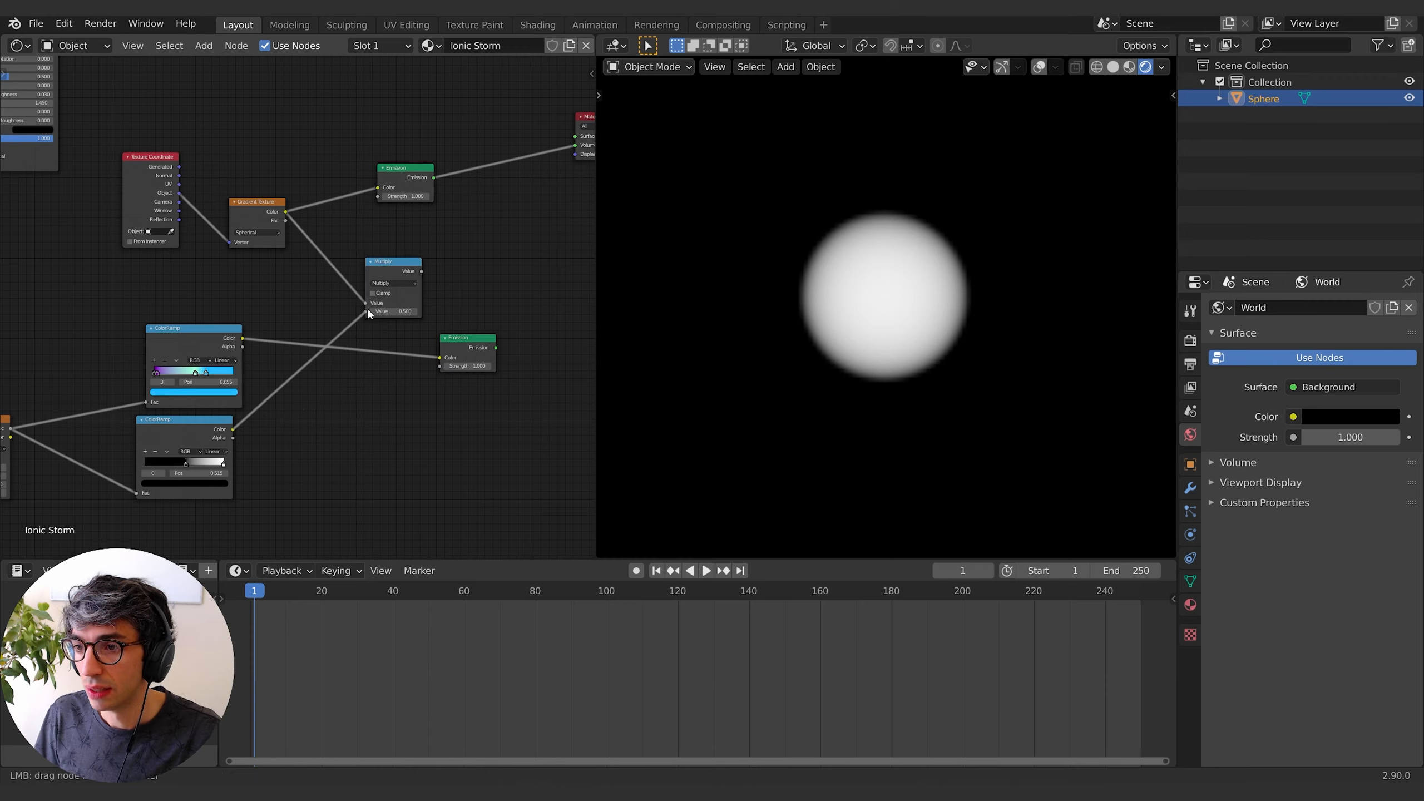
Feed the Multiply result into the lower Emission's Strength and connect that Emission to the Material Output's Volume.
drag(397, 262, 383, 342)
drag(485, 275, 575, 146)
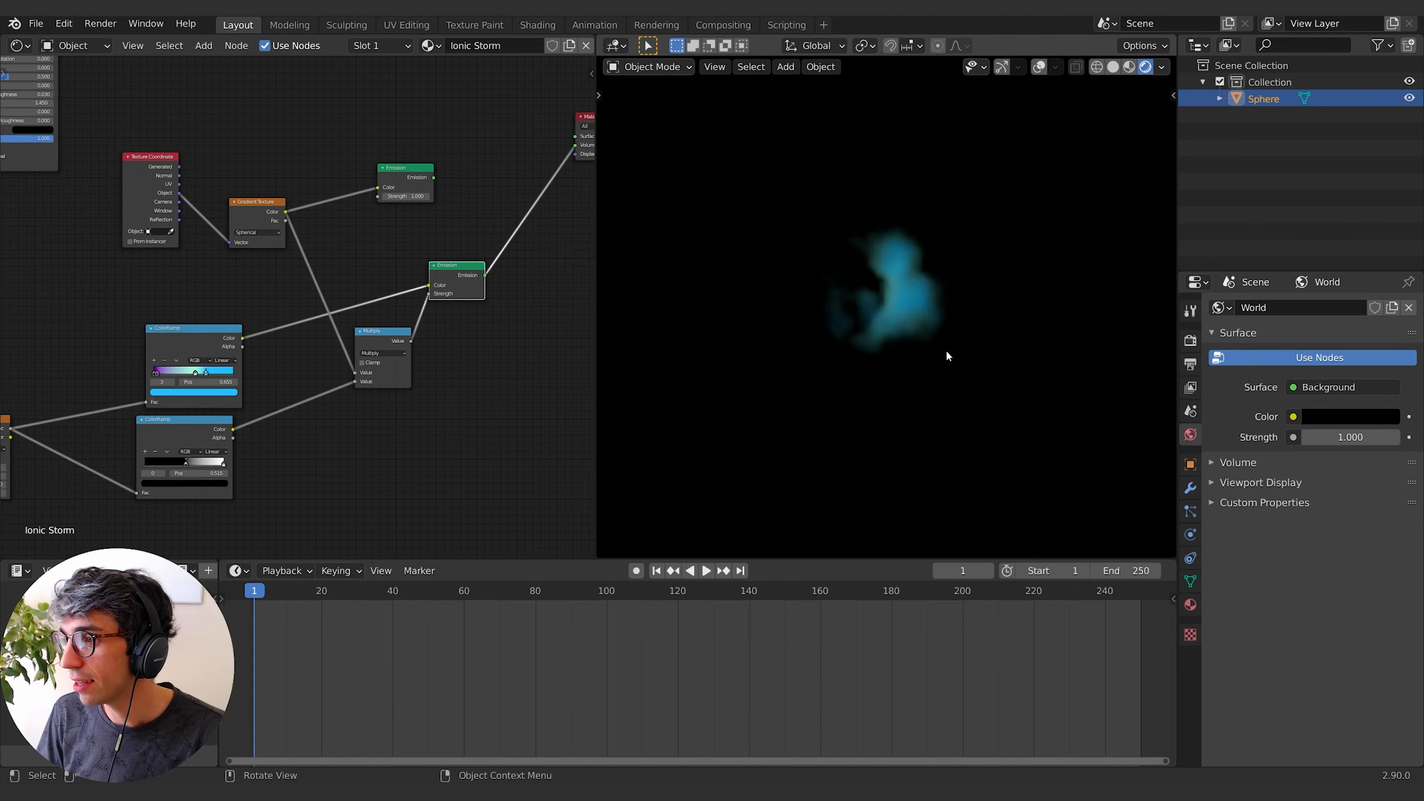
middle_drag(811, 305, 746, 320)
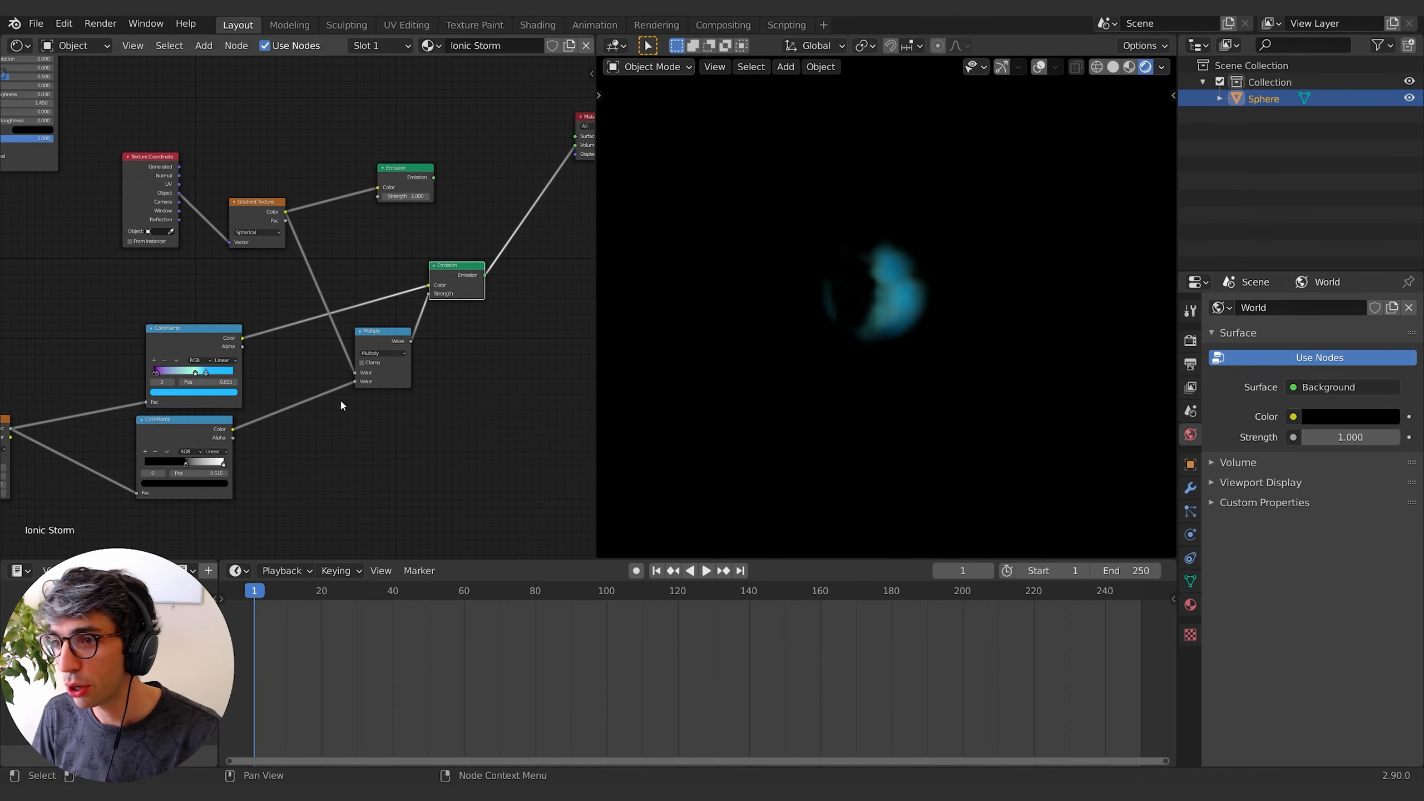
Replace the spare Emission node with a ColorRamp between Gradient Texture and Multiply, its white stop about two thirds along the ramp.
click(405, 170)
key(x)
middle_drag(430, 108, 458, 123)
key(shift+a)
click(363, 201)
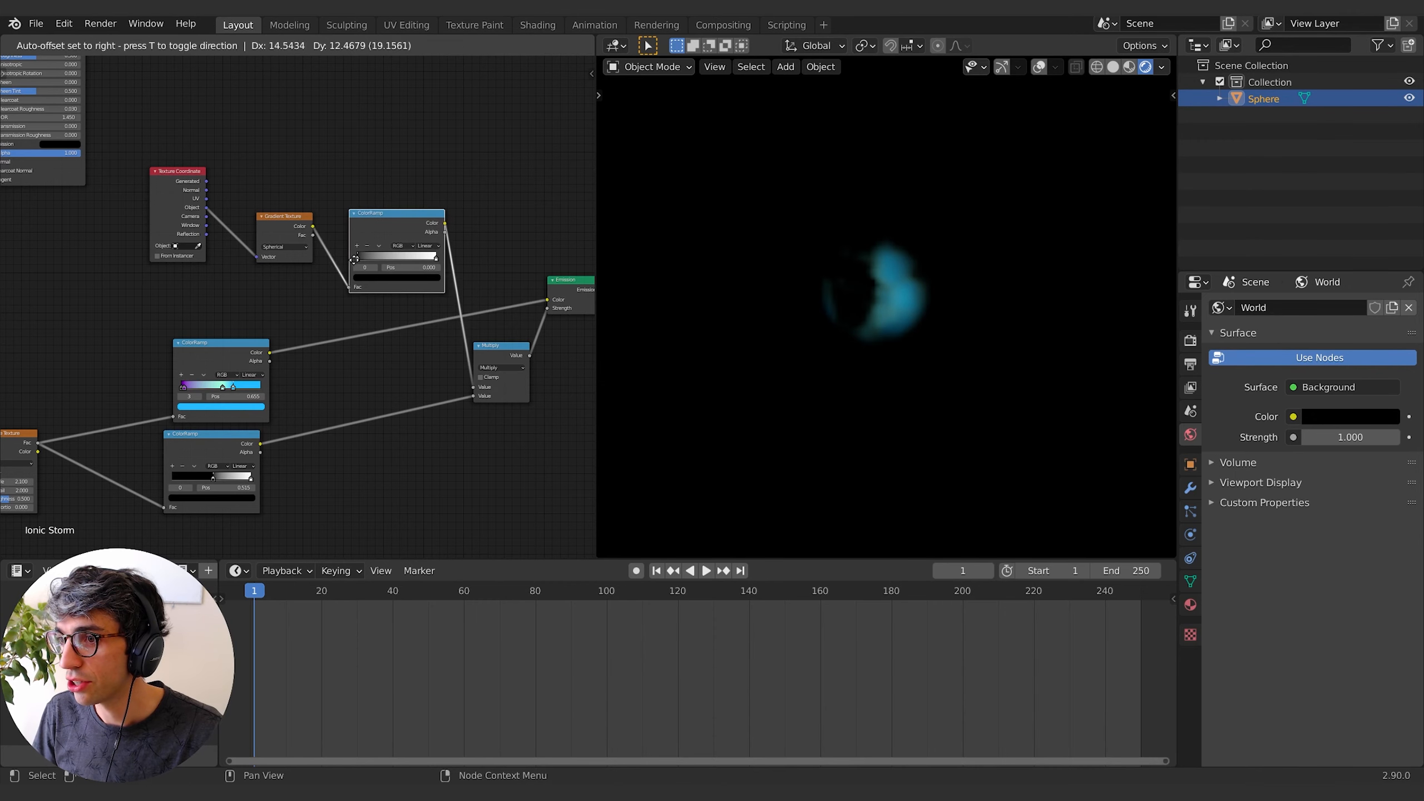
mouse_move(357, 258)
mouse_down()
mouse_move(415, 260)
mouse_move(340, 260)
mouse_move(410, 259)
mouse_move(367, 259)
mouse_up()
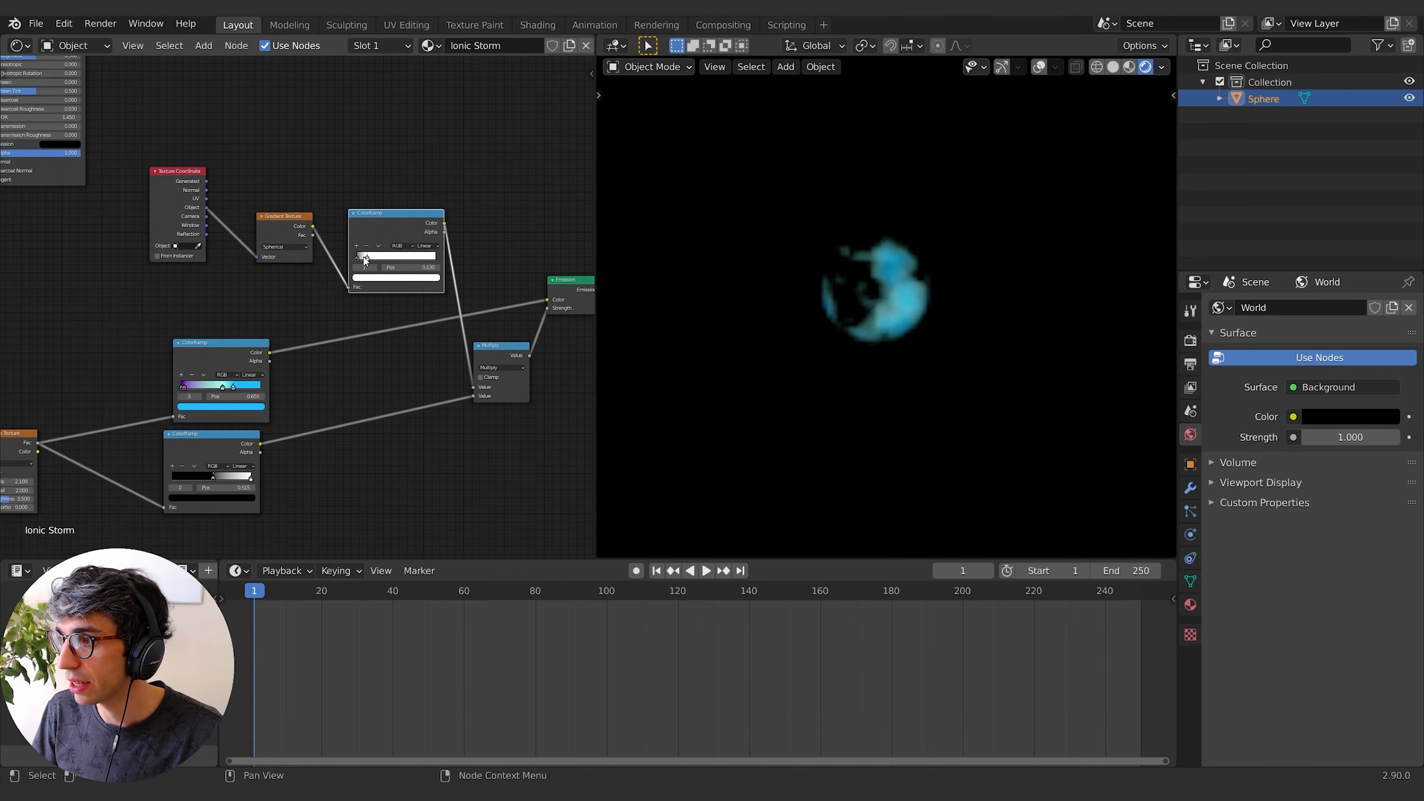
middle_drag(981, 338, 886, 341)
Duplicate the Noise Texture node and place the copy between the Texture Coordinate and Gradient Texture nodes.
middle_drag(359, 184, 481, 154)
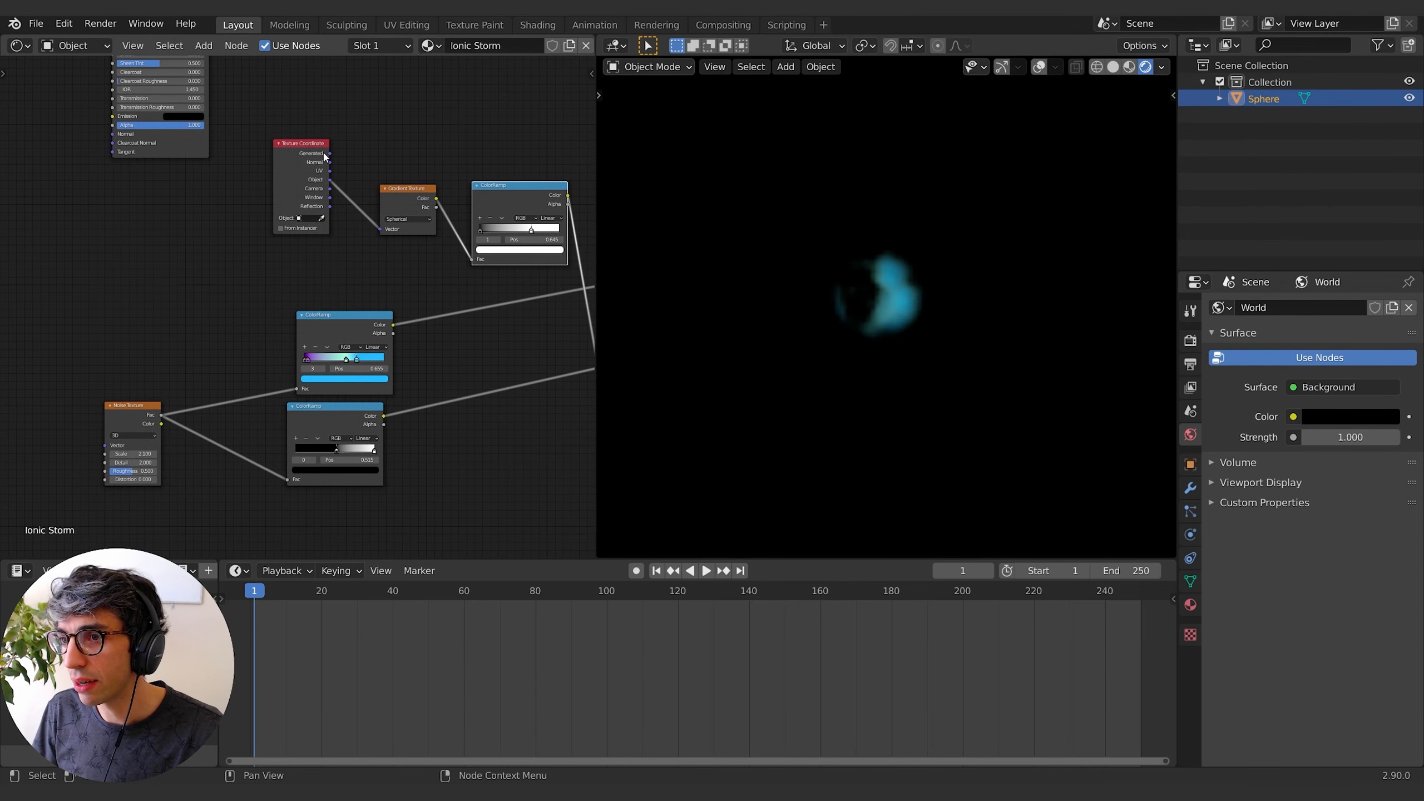
click(314, 159)
click(170, 260)
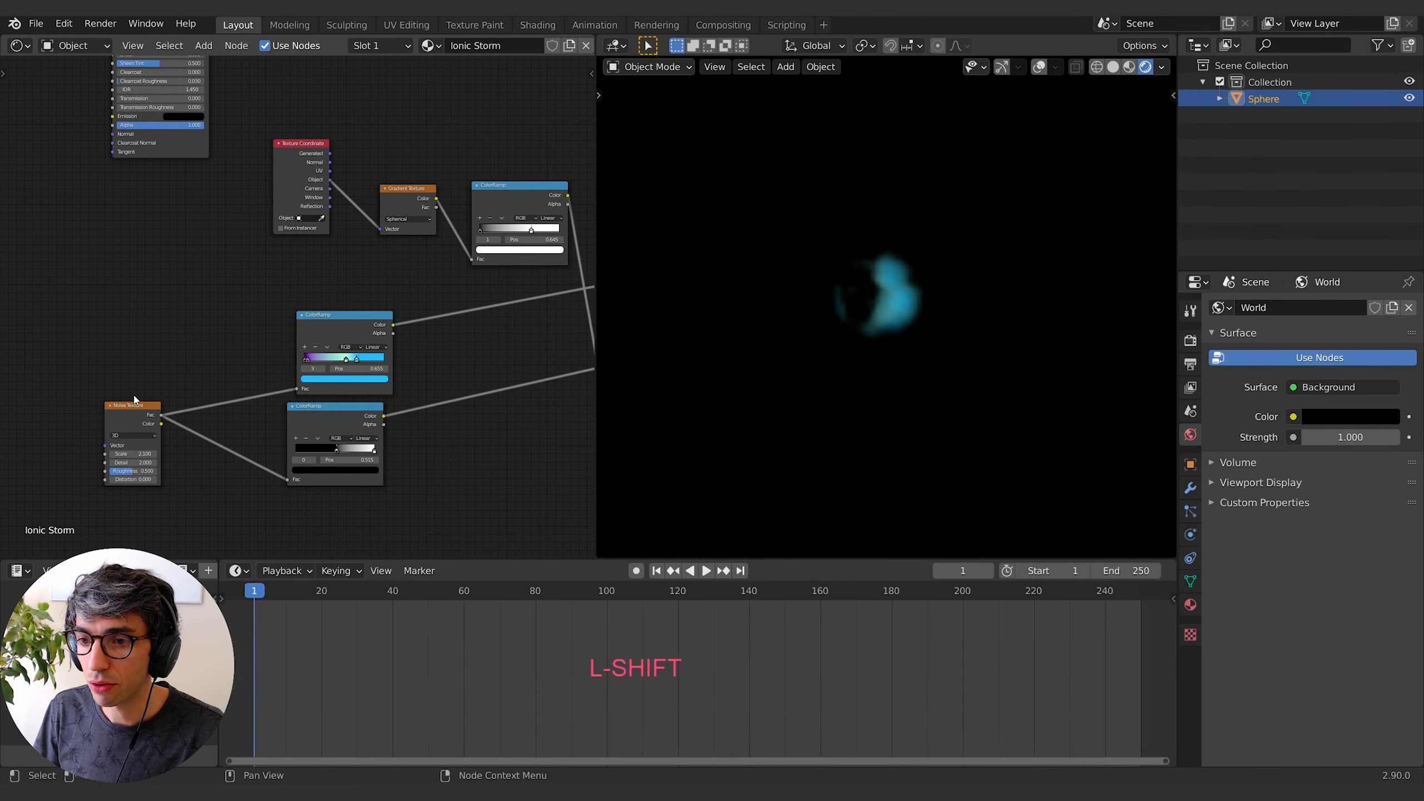
click(132, 423)
key(shift+d)
click(193, 217)
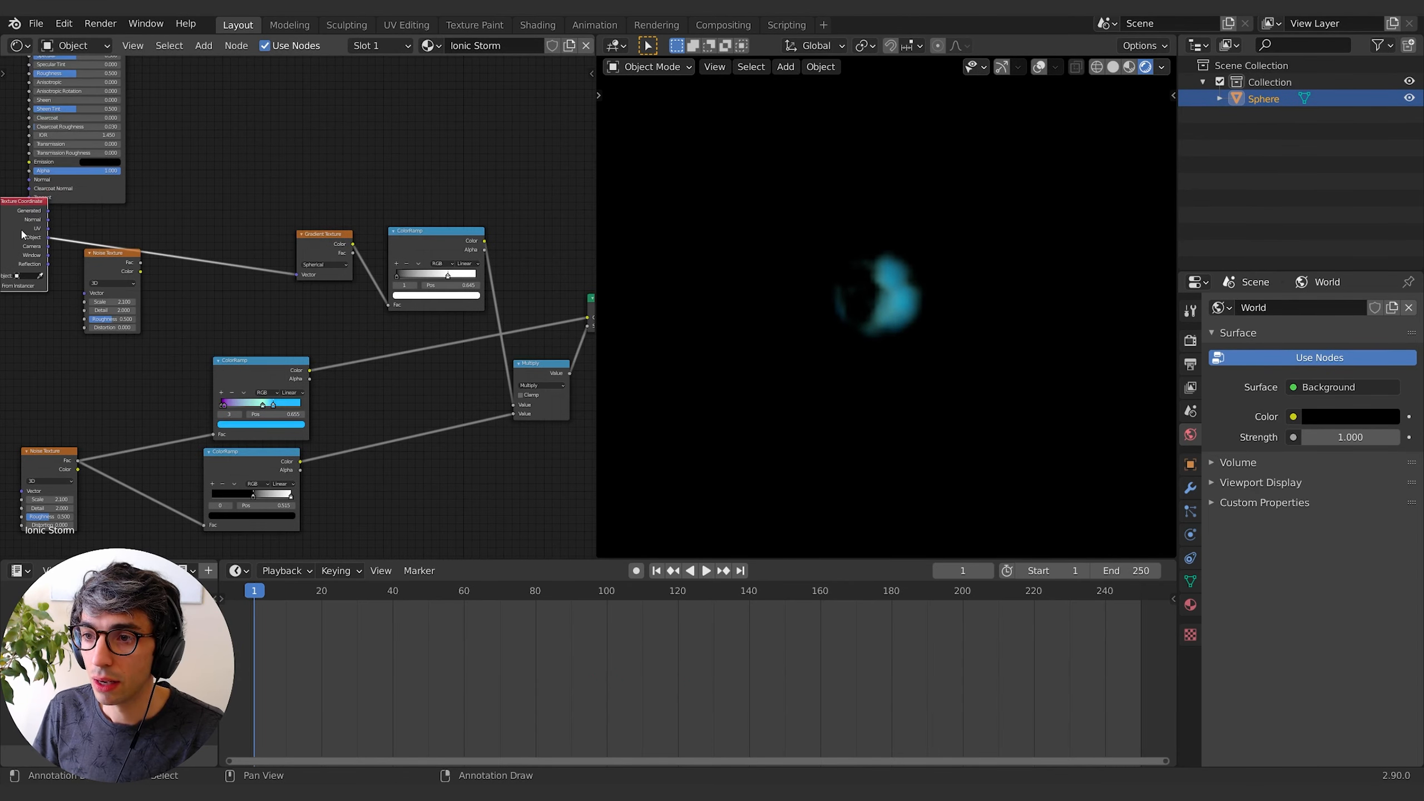
Move the duplicated Noise Texture below the Object link and shift Texture Coordinate lower to clear space before the Gradient Texture.
middle_drag(213, 282, 288, 270)
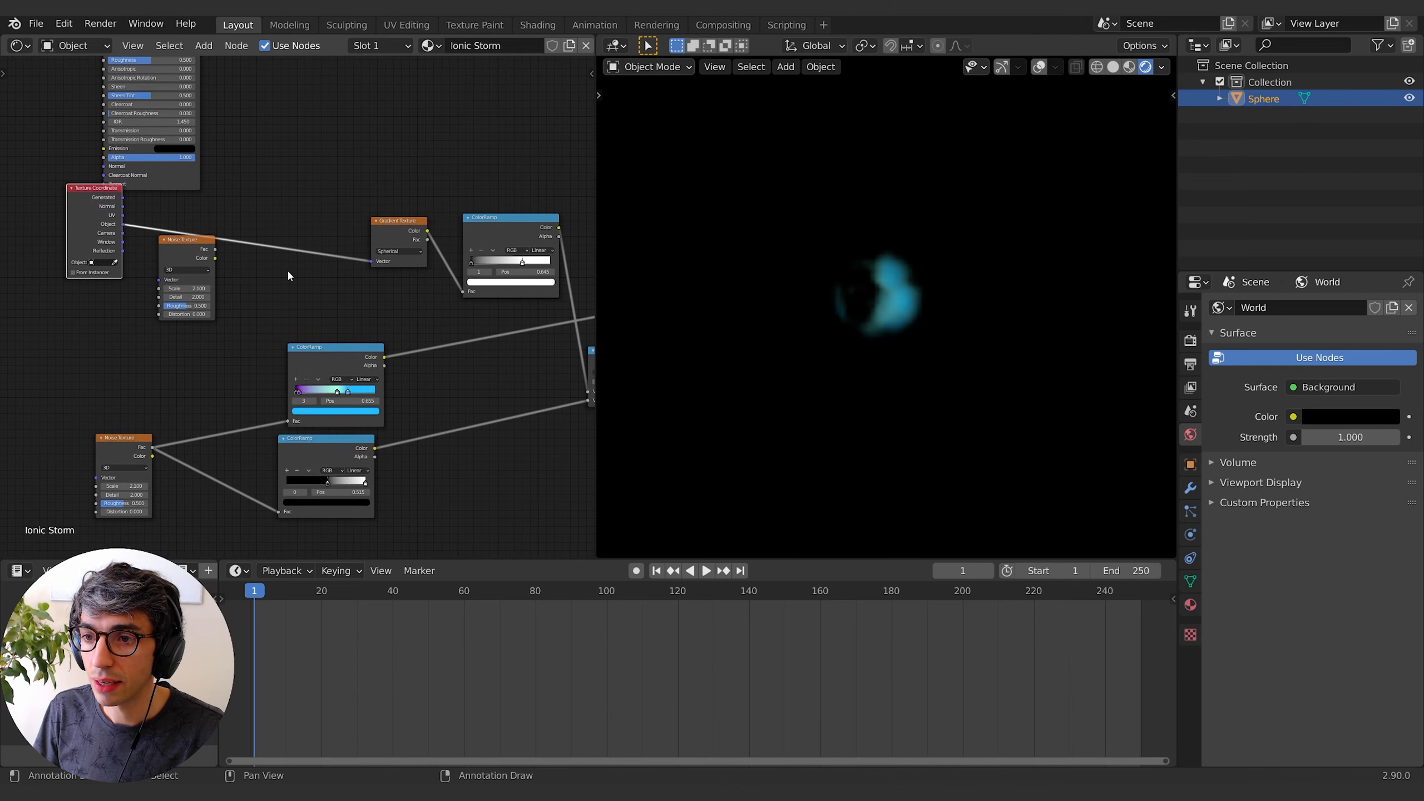
drag(191, 248, 170, 296)
click(253, 294)
middle_drag(258, 236, 312, 237)
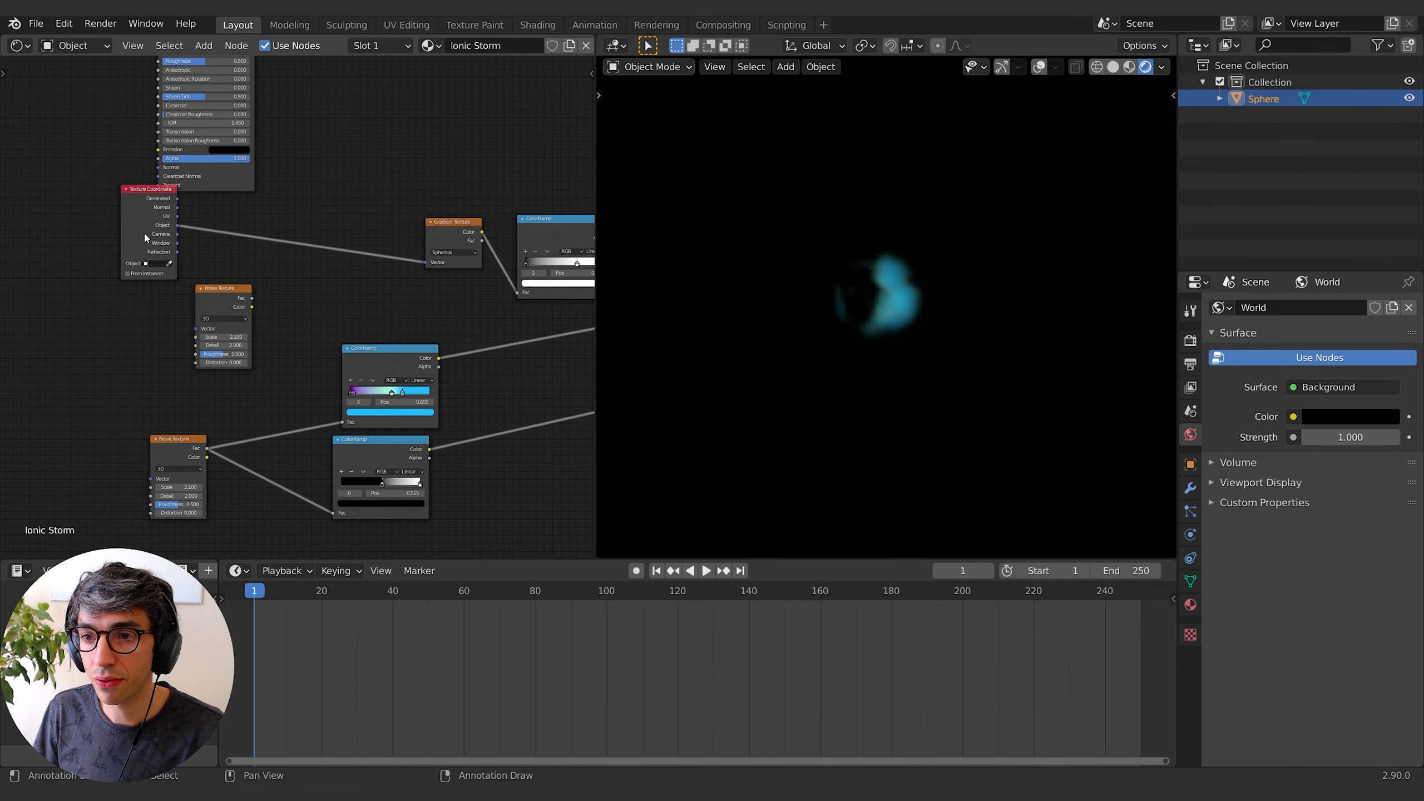
drag(147, 239, 135, 277)
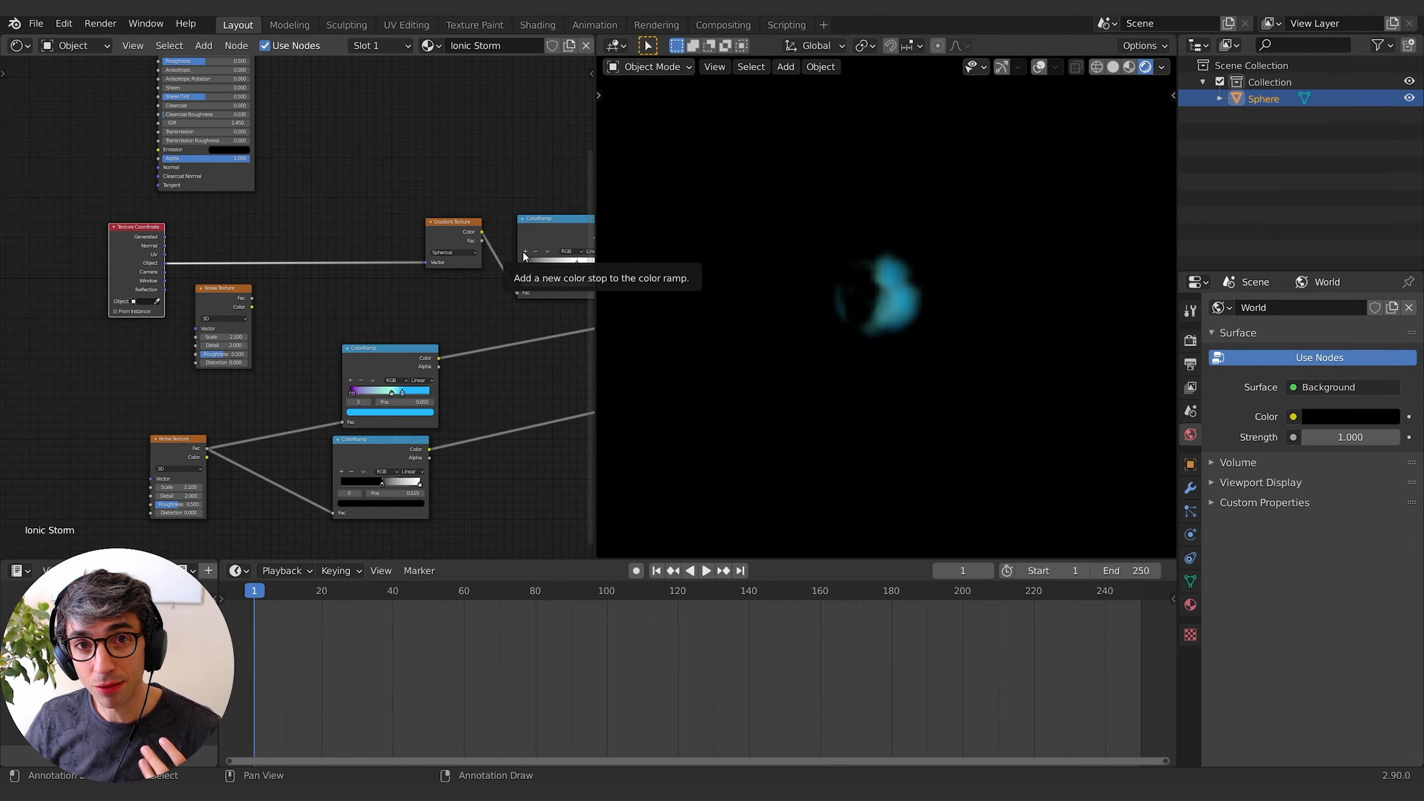
middle_drag(296, 319, 306, 323)
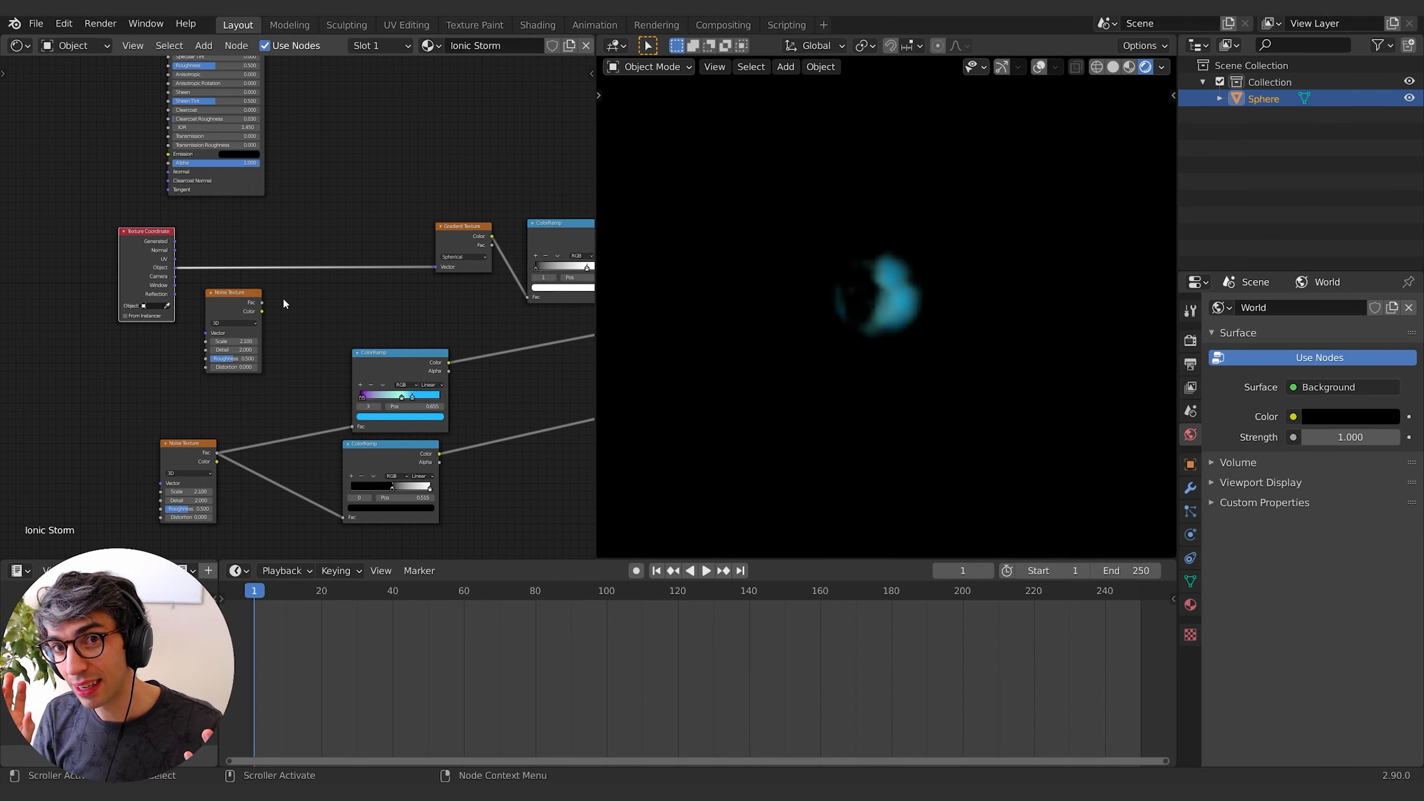
middle_drag(283, 299, 277, 290)
drag(247, 287, 237, 290)
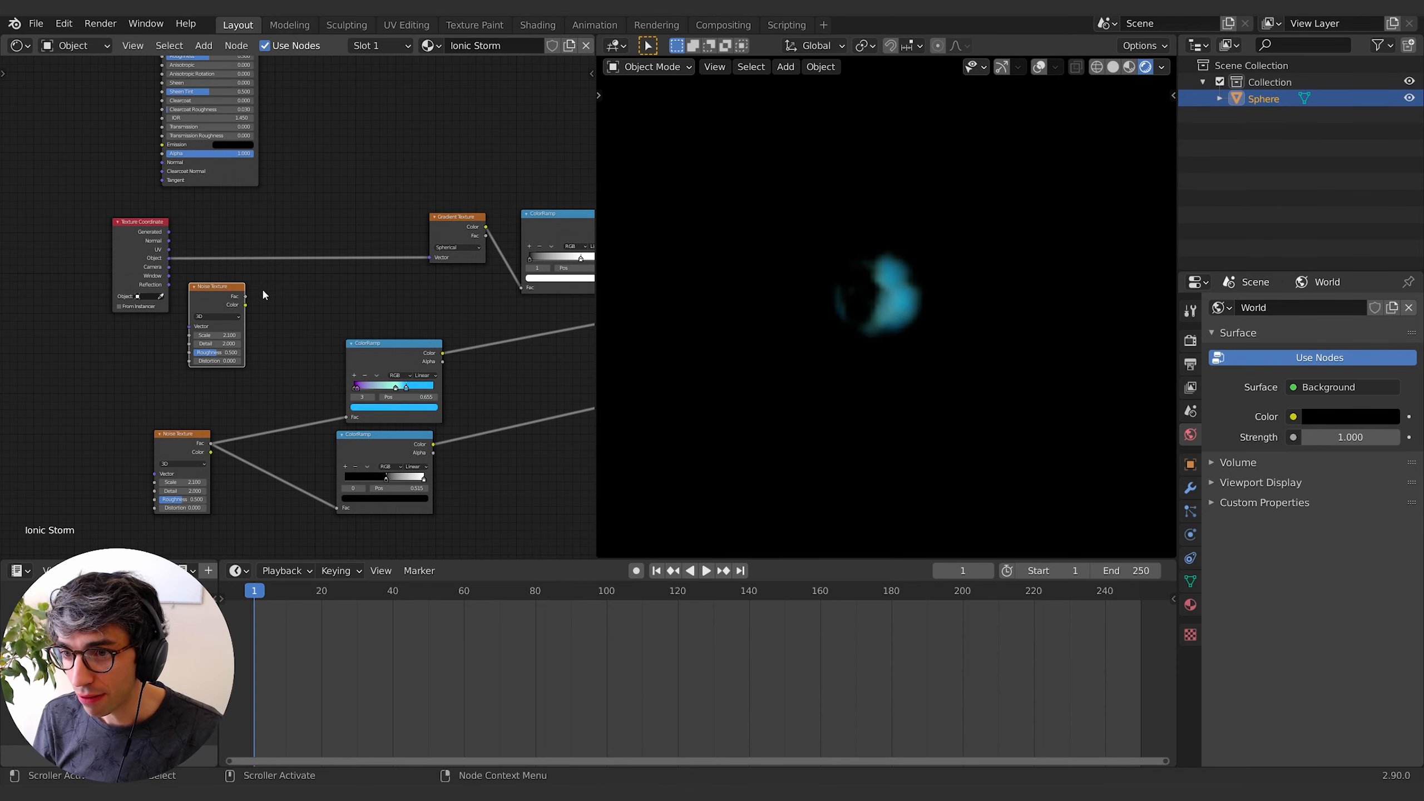
Add a MixRGB node and insert it on the link between Texture Coordinate and Gradient Texture.
middle_drag(249, 292, 255, 305)
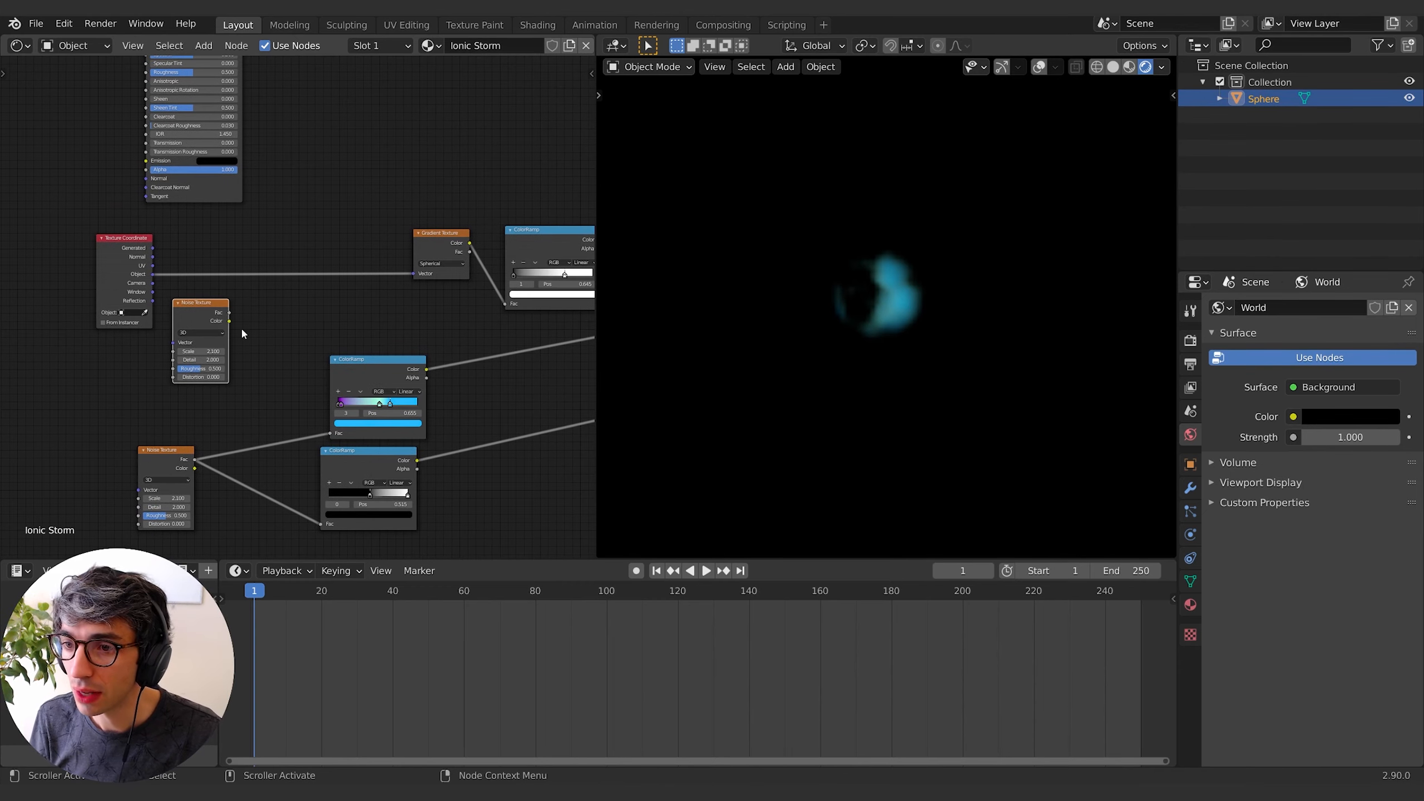
key(shift+a)
text(mix)
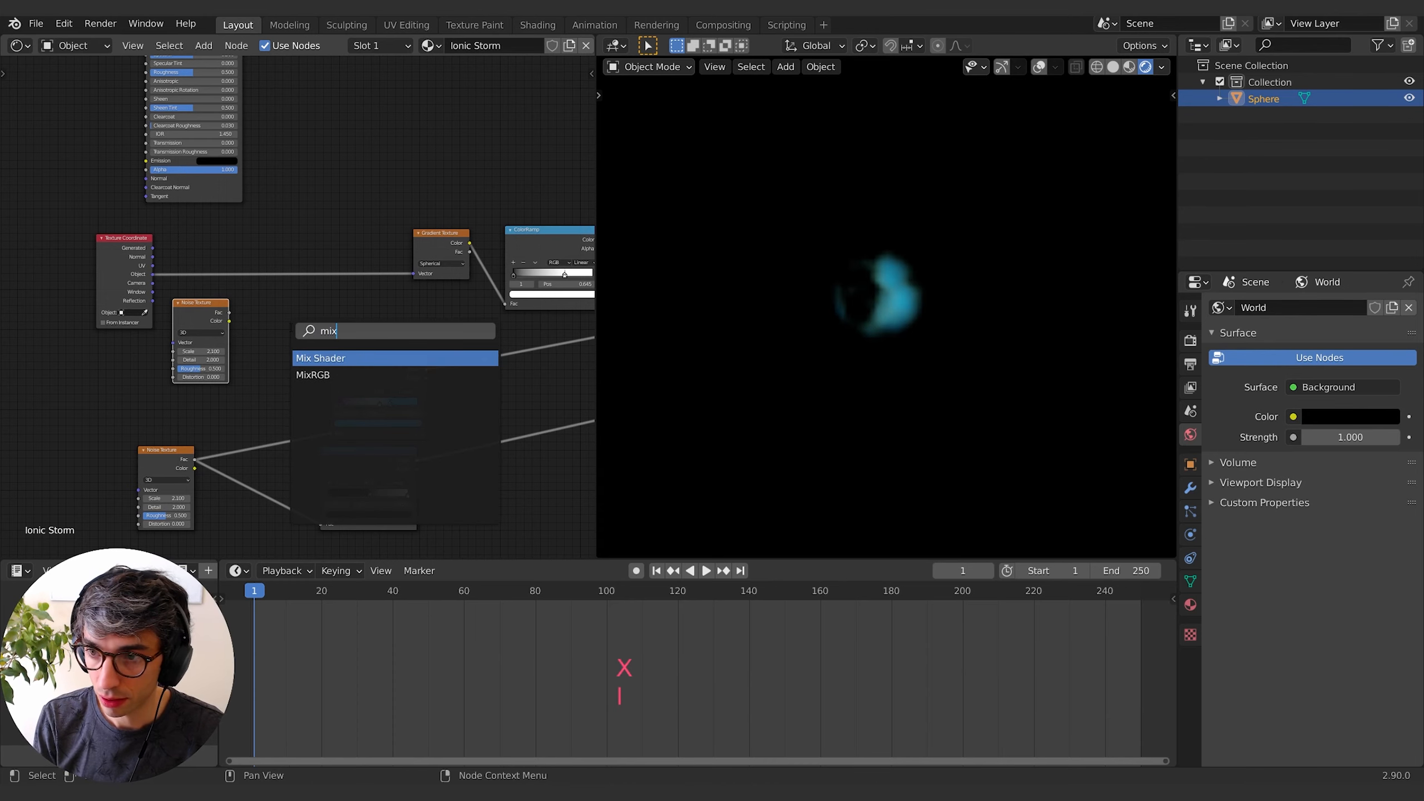
key(Down)
key(Return)
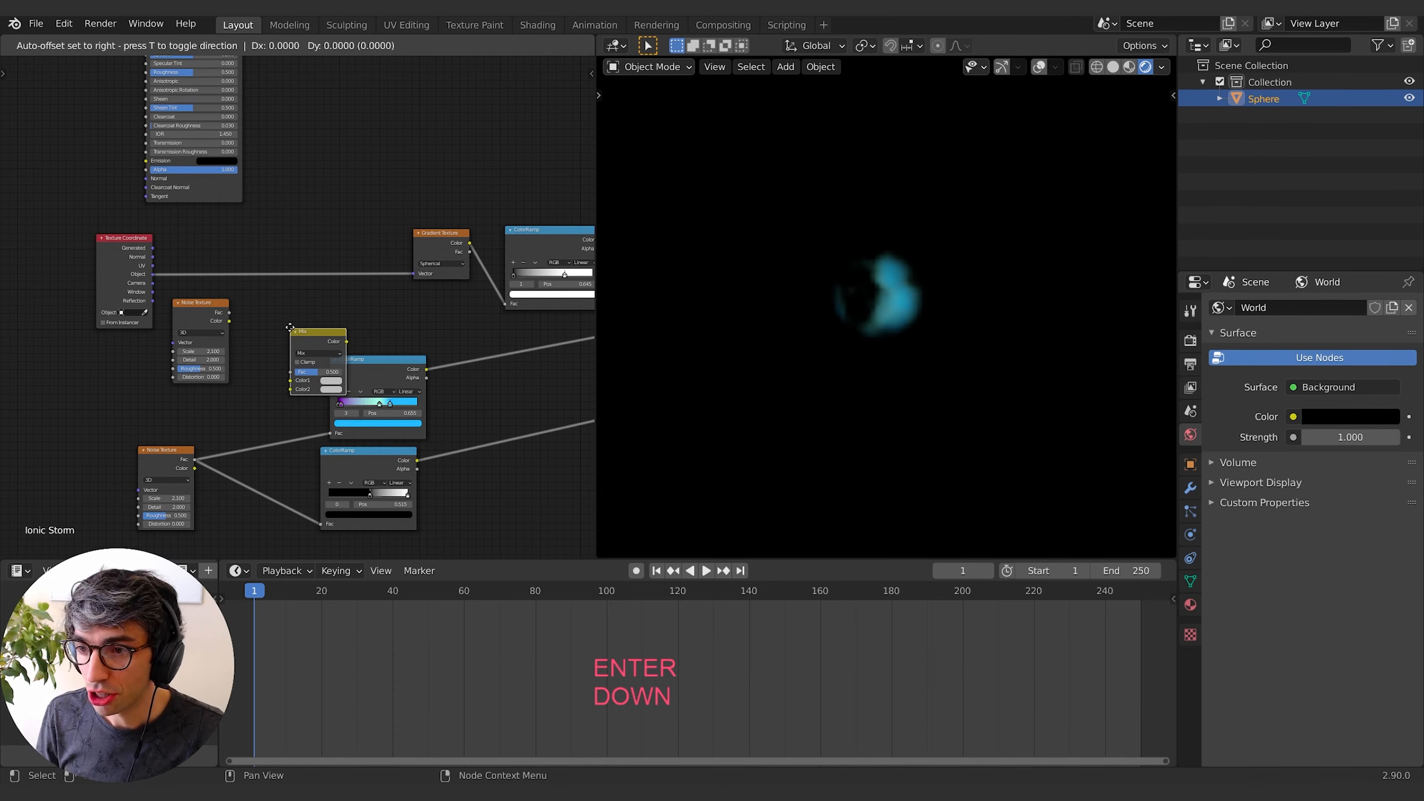
click(264, 236)
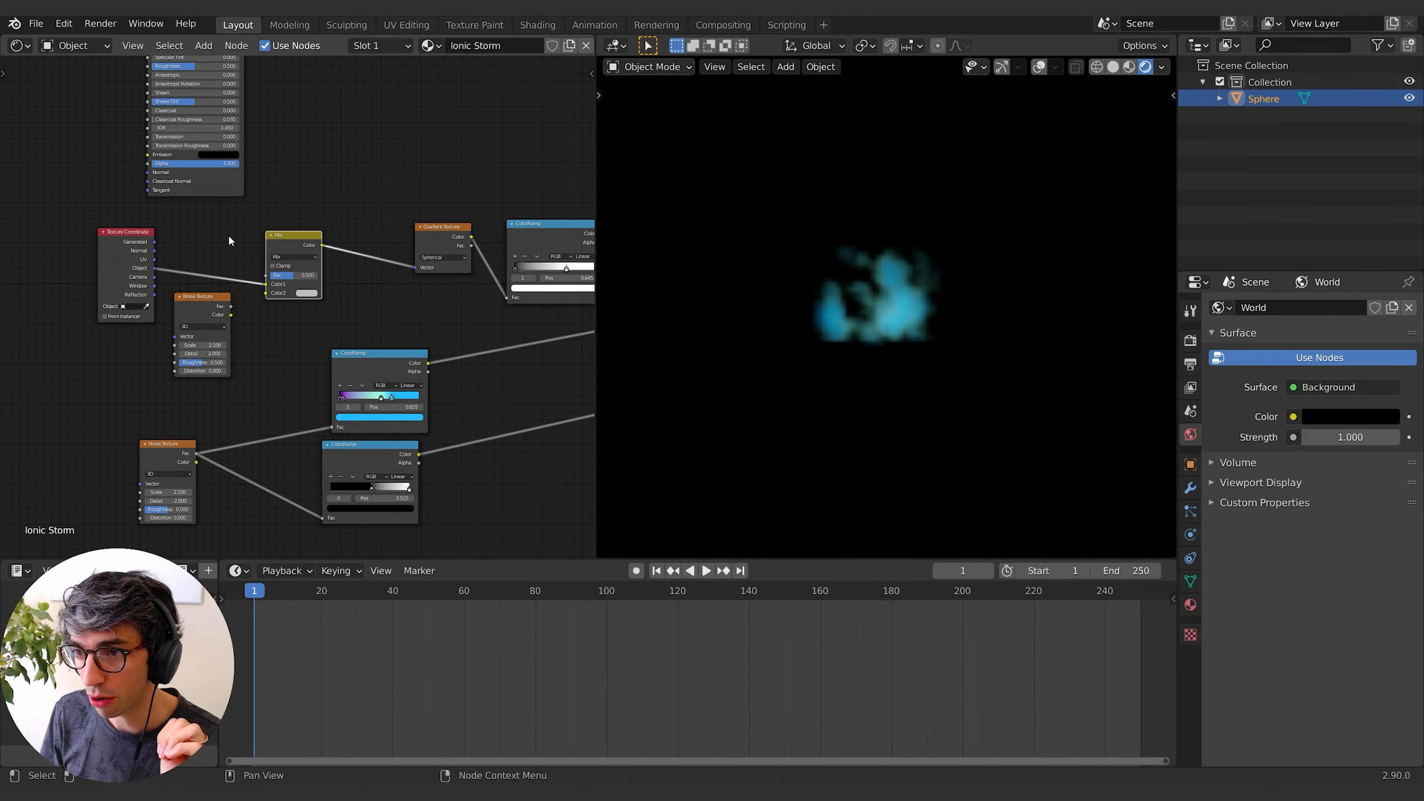
Connect the duplicated Noise Texture's Color output to the Mix node's Color2 and set the Mix Fac to 0.
middle_drag(229, 237, 256, 225)
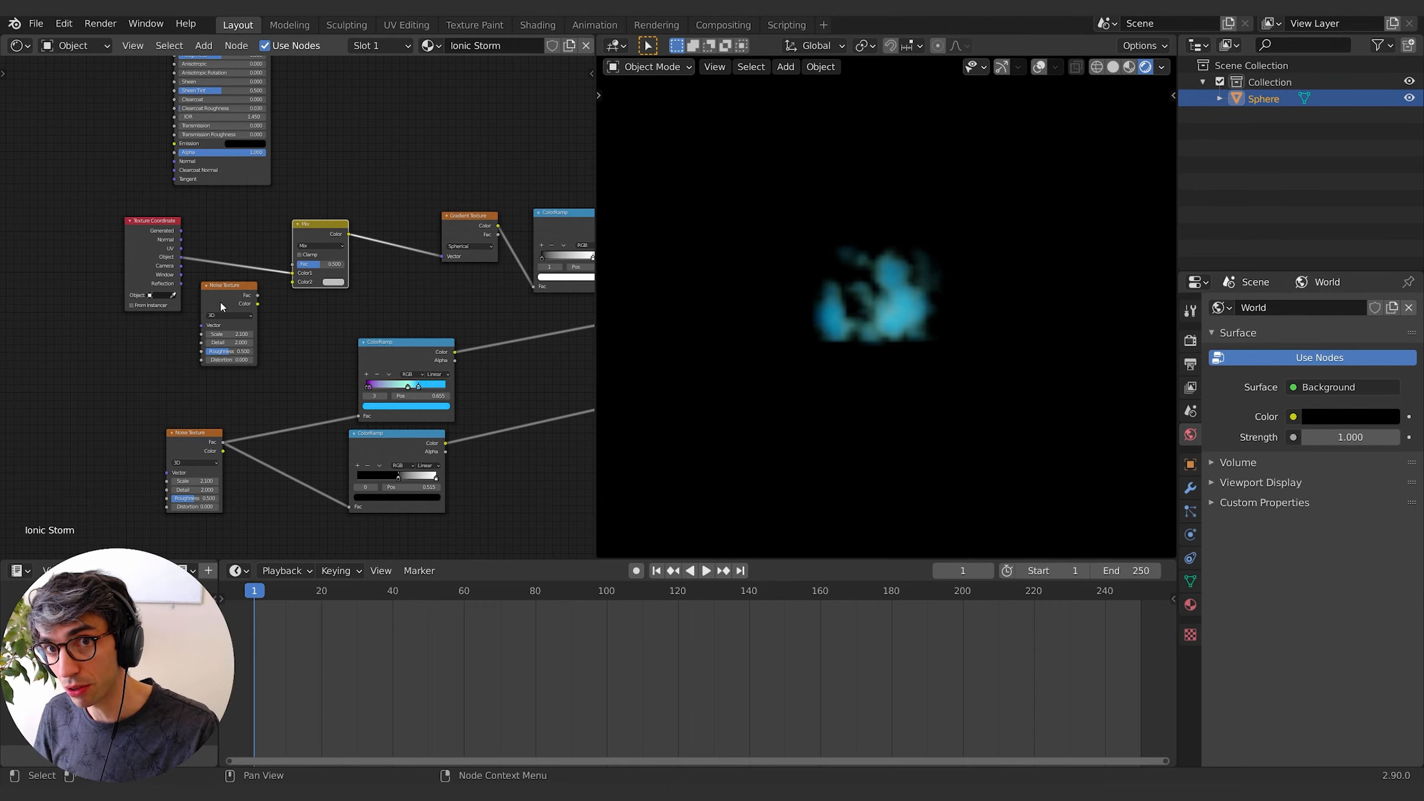
drag(224, 286, 216, 305)
middle_drag(262, 307, 220, 319)
drag(224, 316, 260, 283)
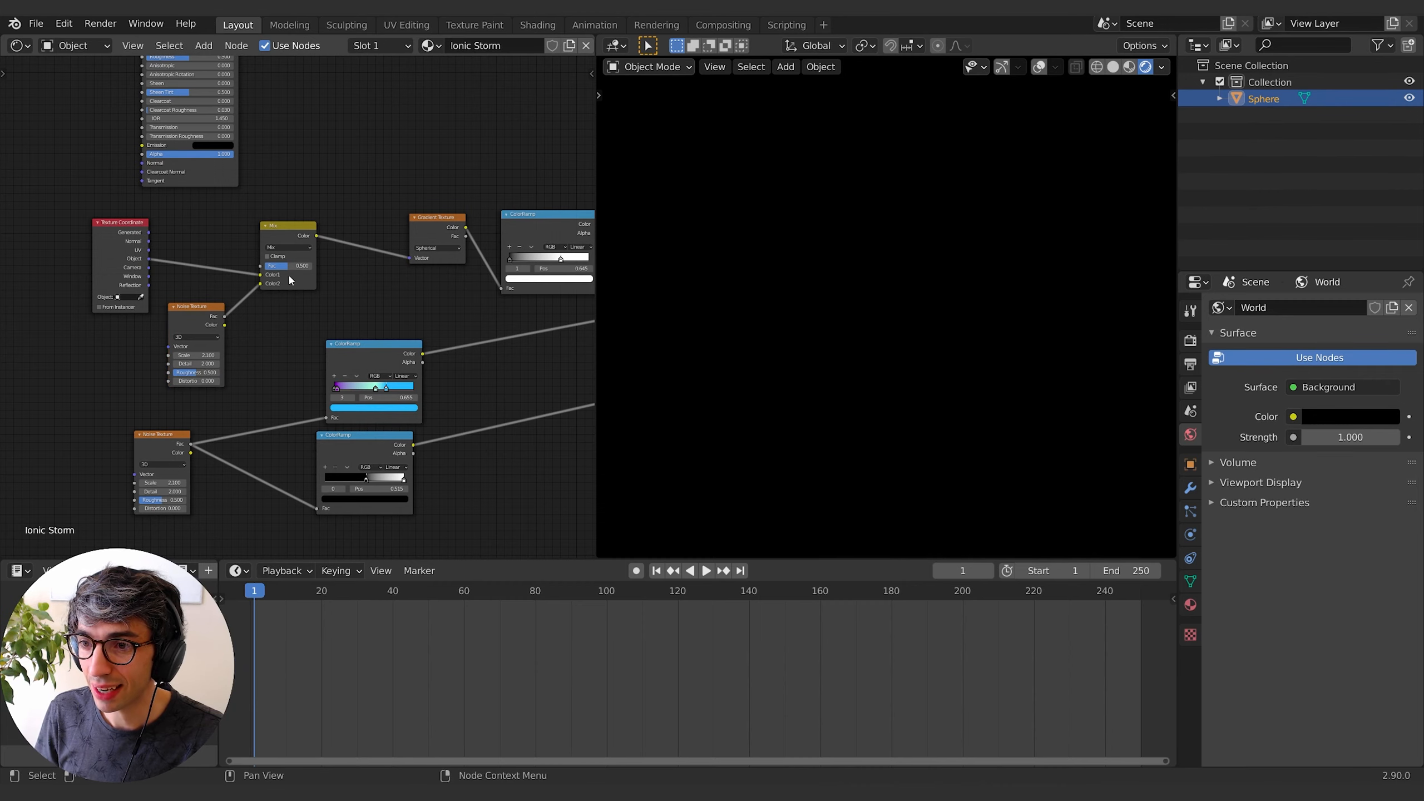
middle_drag(235, 328, 200, 340)
drag(191, 337, 225, 278)
middle_drag(404, 300, 368, 285)
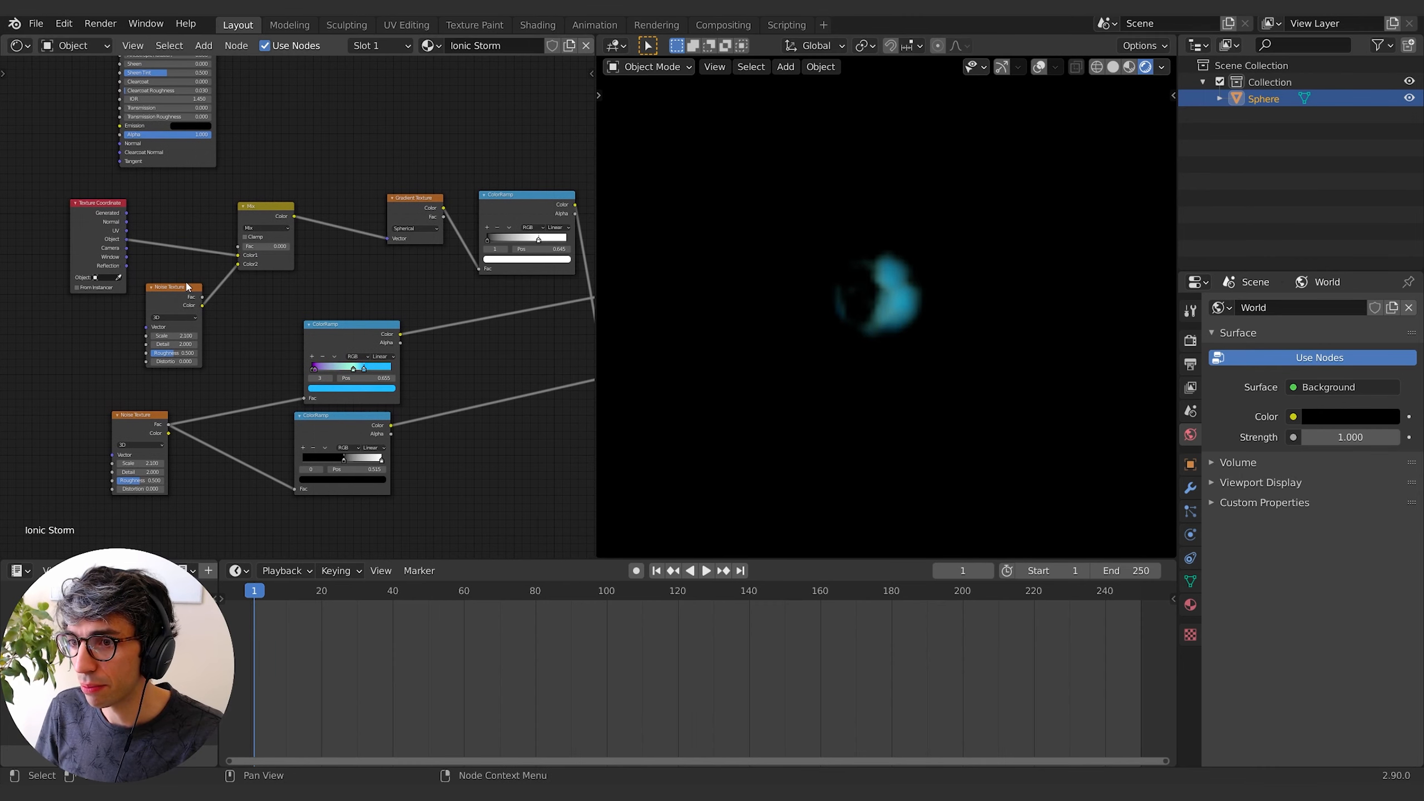
Try a Scale of 2.1 and then about 0.7 on the duplicated Noise Texture, with the Mix Fac at about 0.128.
double_click(163, 335)
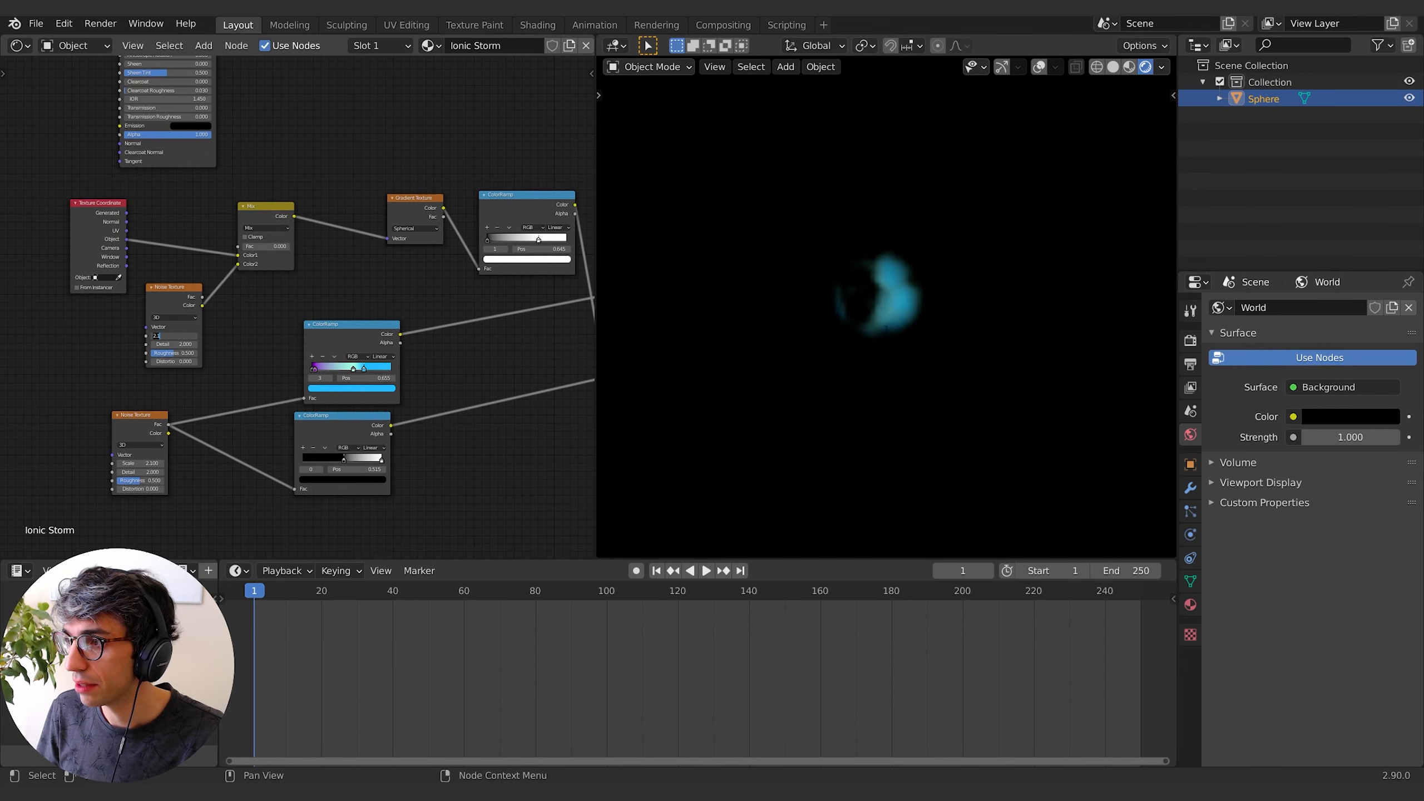
text(2.1)
key(Return)
scroll(855, 300, up, 5)
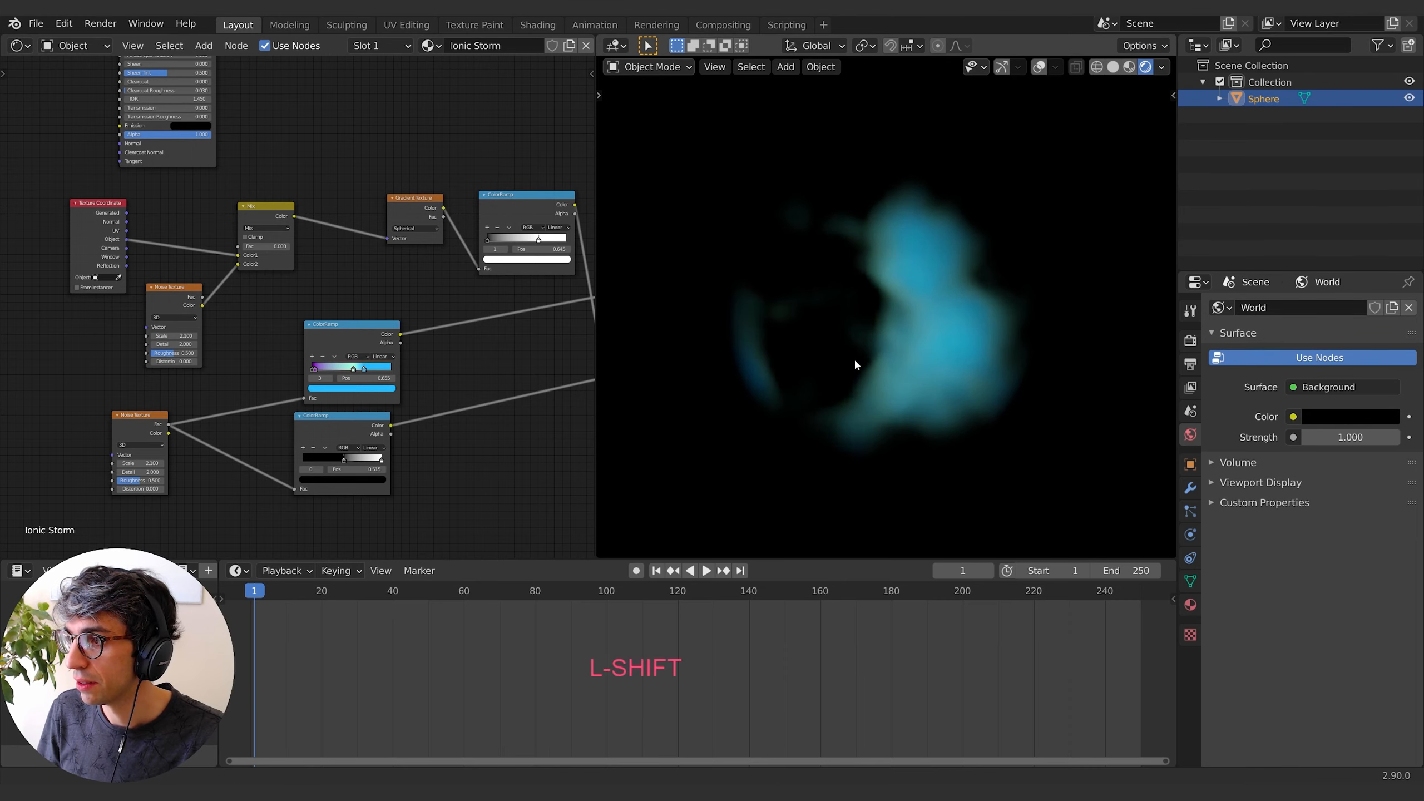
drag(175, 336, 163, 335)
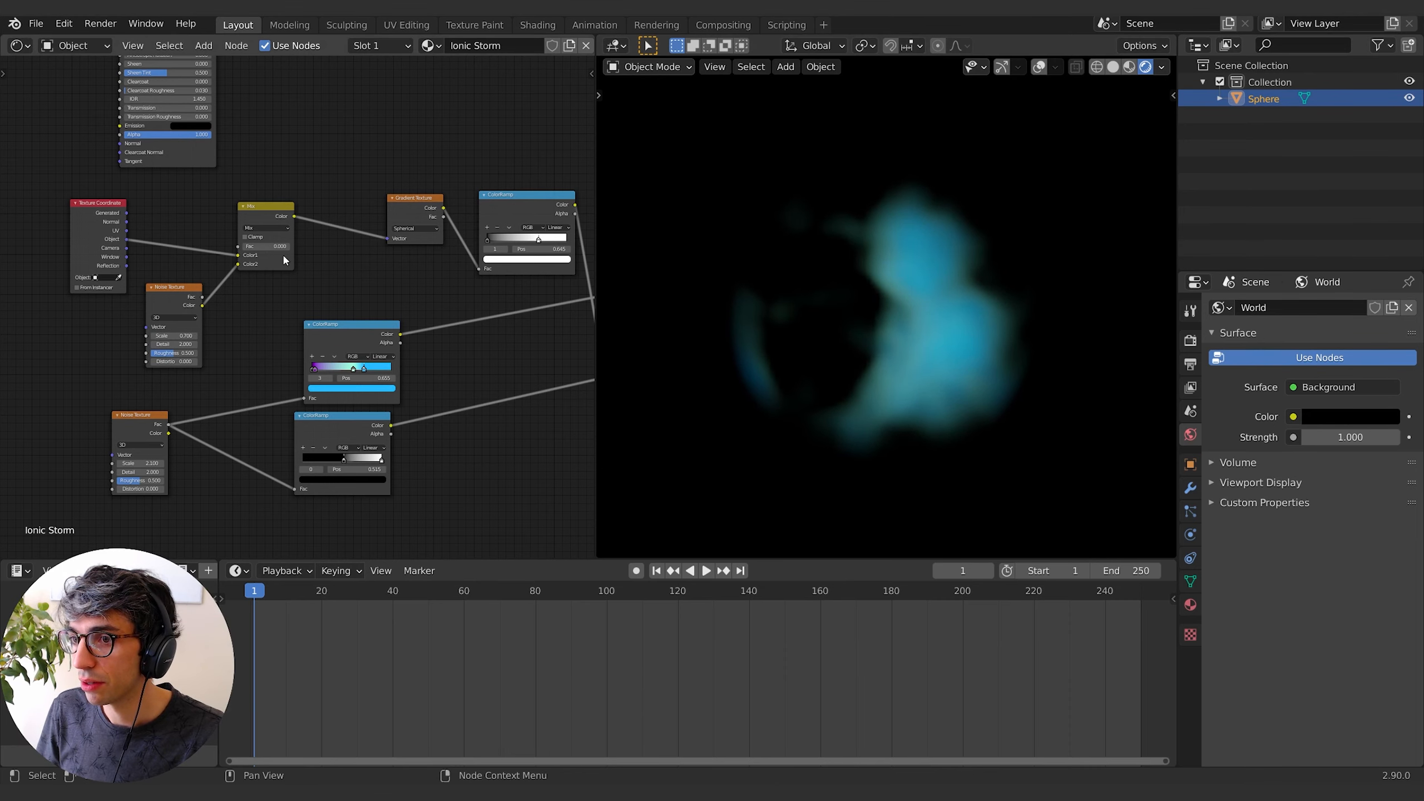
mouse_move(275, 247)
mouse_down()
mouse_move(313, 247)
mouse_move(282, 247)
mouse_up()
scroll(847, 366, down, 3)
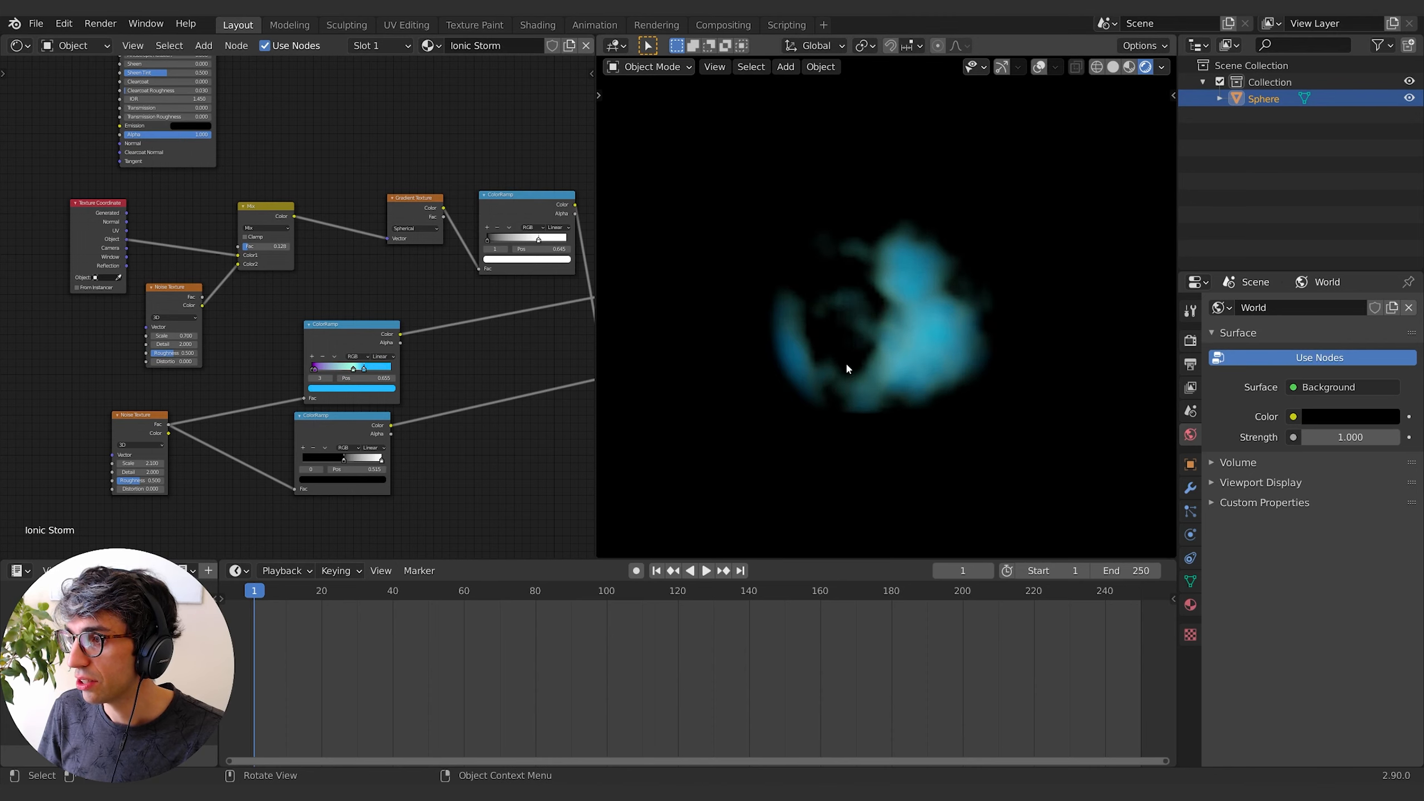
middle_drag(846, 367, 901, 366)
scroll(901, 367, down, 2)
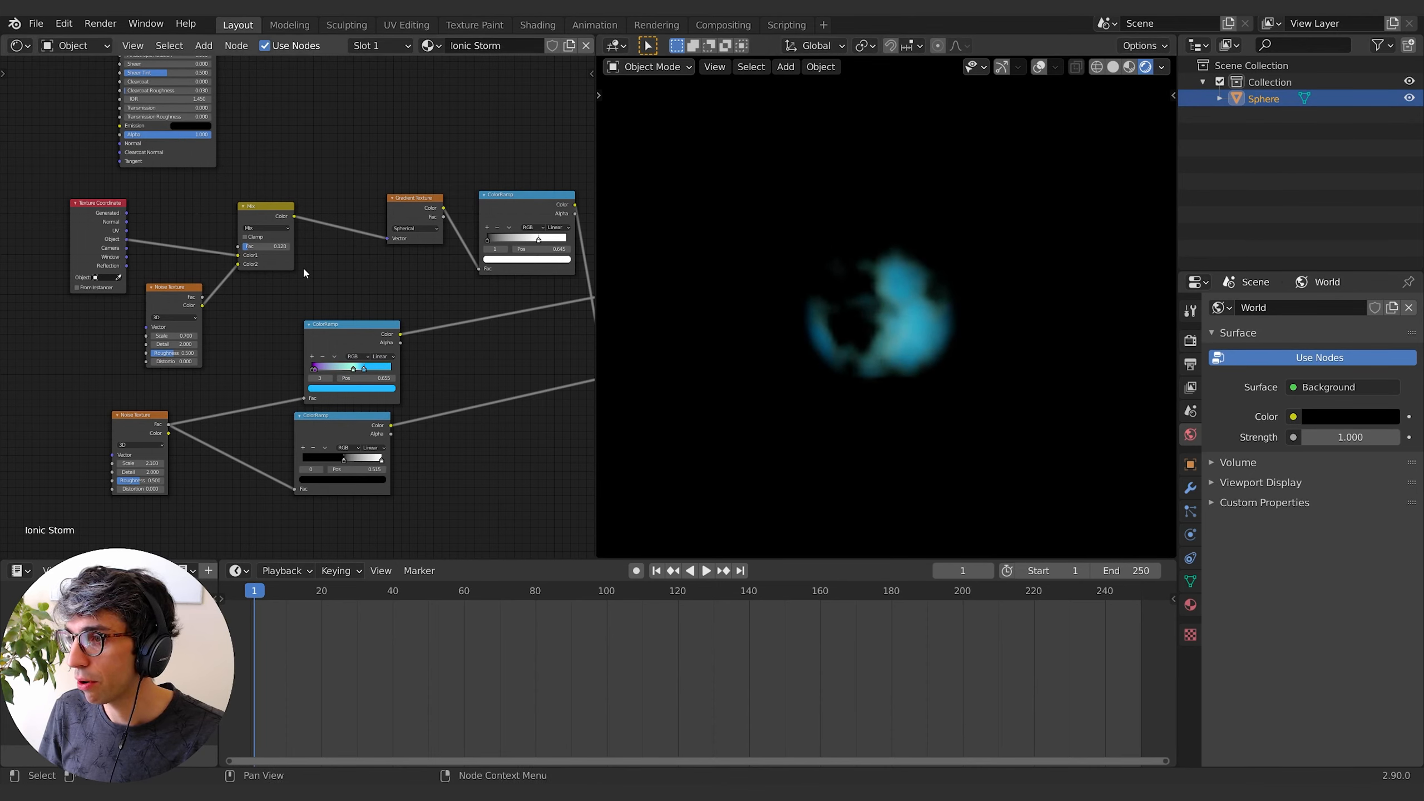
Set the Mix Fac to about 0.05 and the duplicated Noise Texture's Scale to 2.
drag(281, 247, 265, 247)
scroll(848, 368, down, 2)
scroll(848, 368, up, 2)
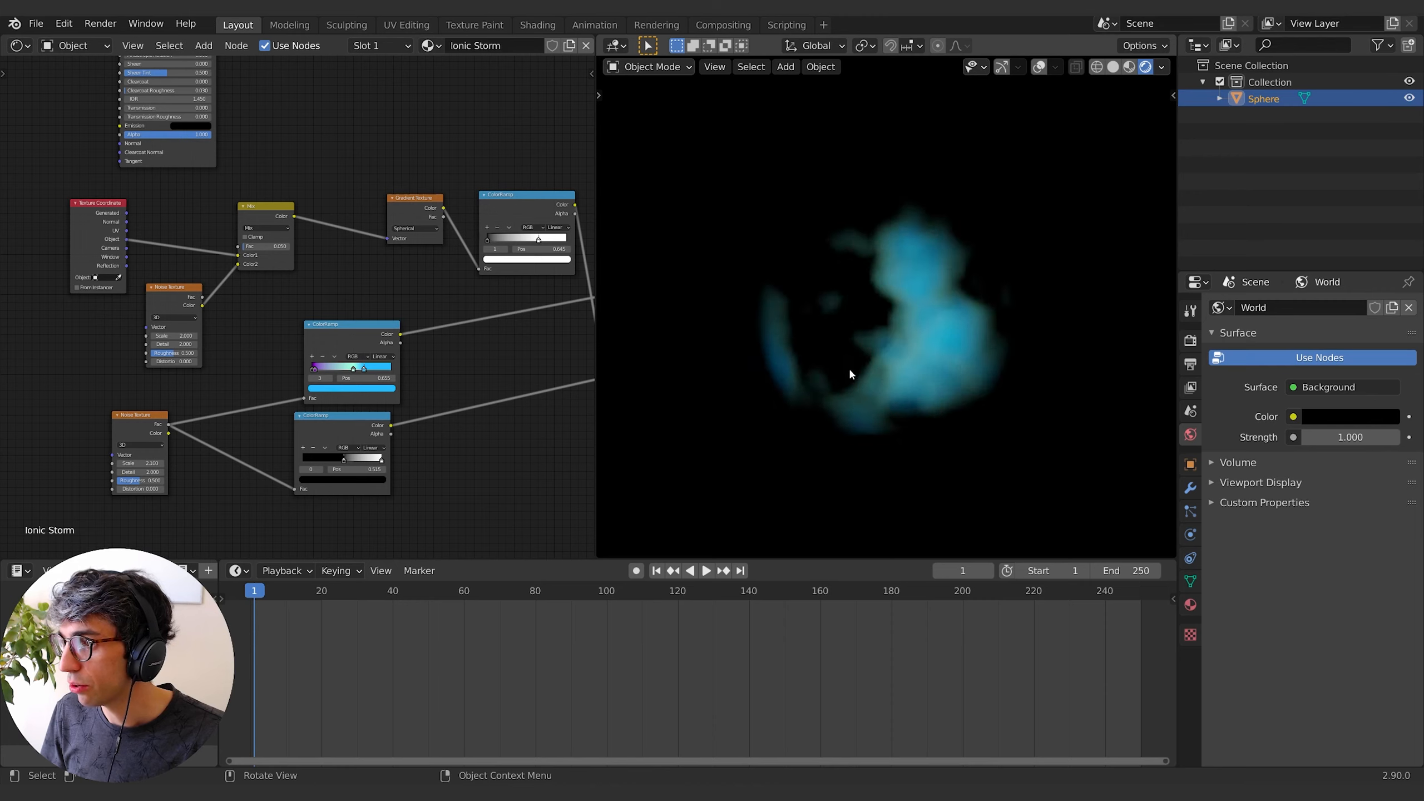
Increase the Scale of the lower Noise Texture that feeds the two lower ColorRamps.
scroll(848, 371, down, 2)
drag(144, 464, 99, 465)
click(132, 459)
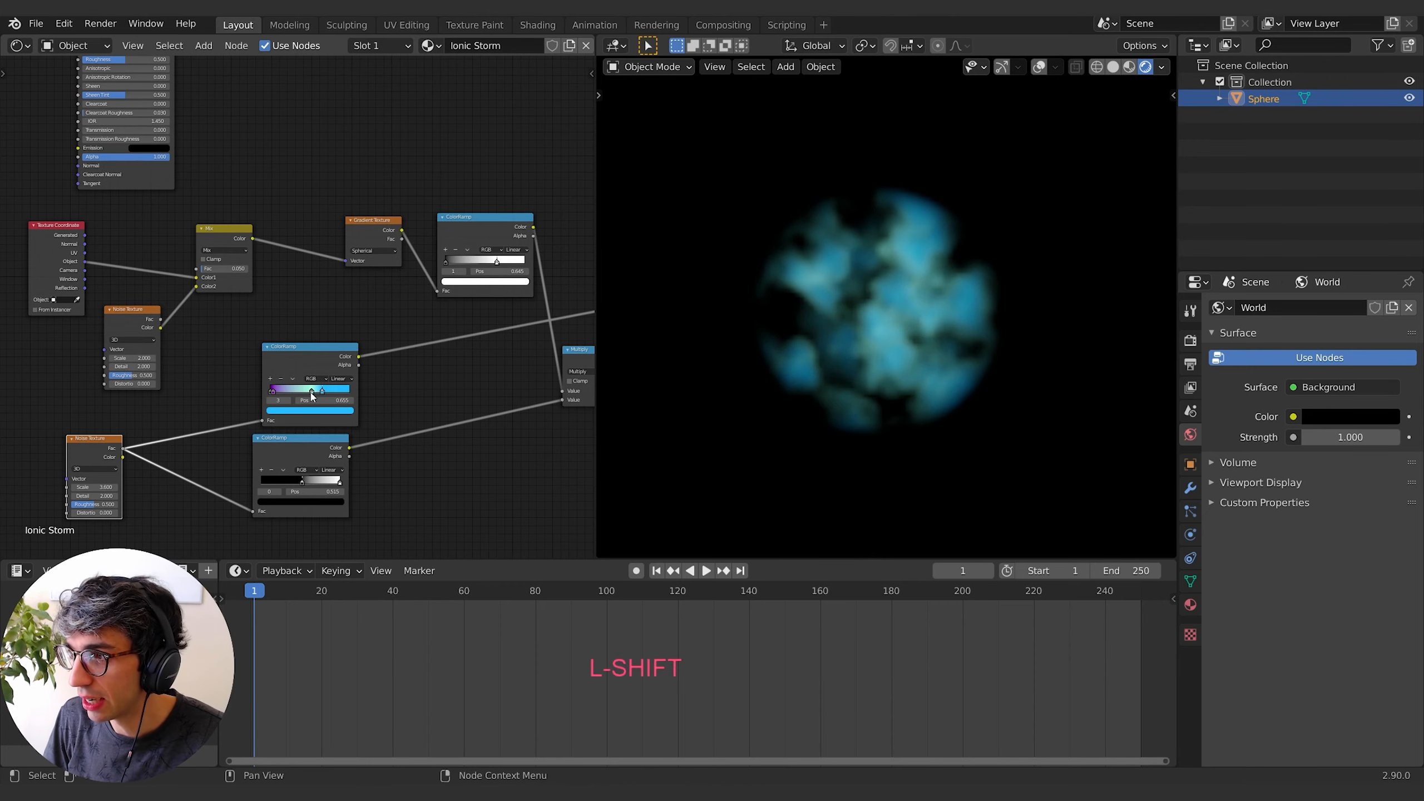
Add a Math node in the empty area below the existing Multiply node.
middle_drag(395, 392, 216, 380)
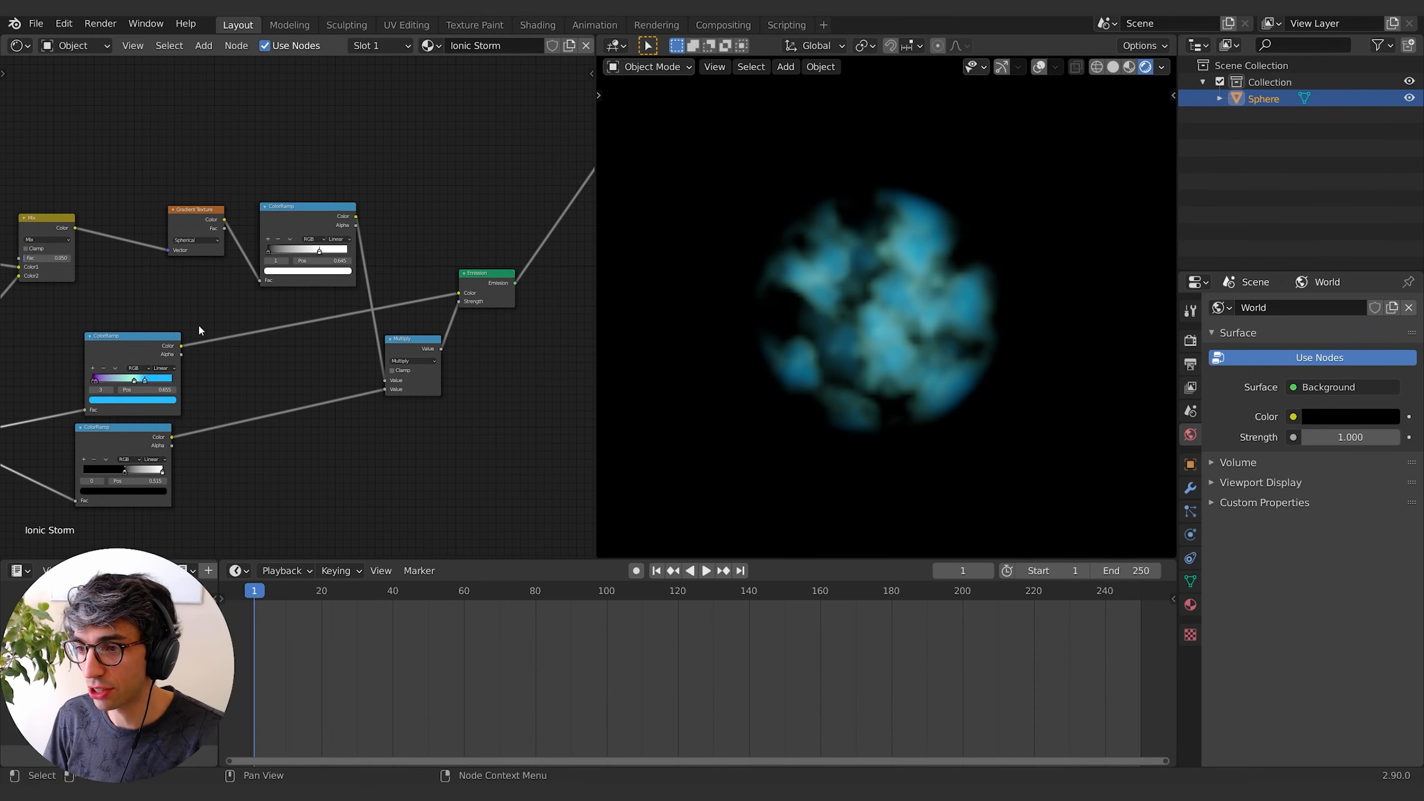
middle_drag(308, 477, 326, 468)
key(shift+a)
click(325, 468)
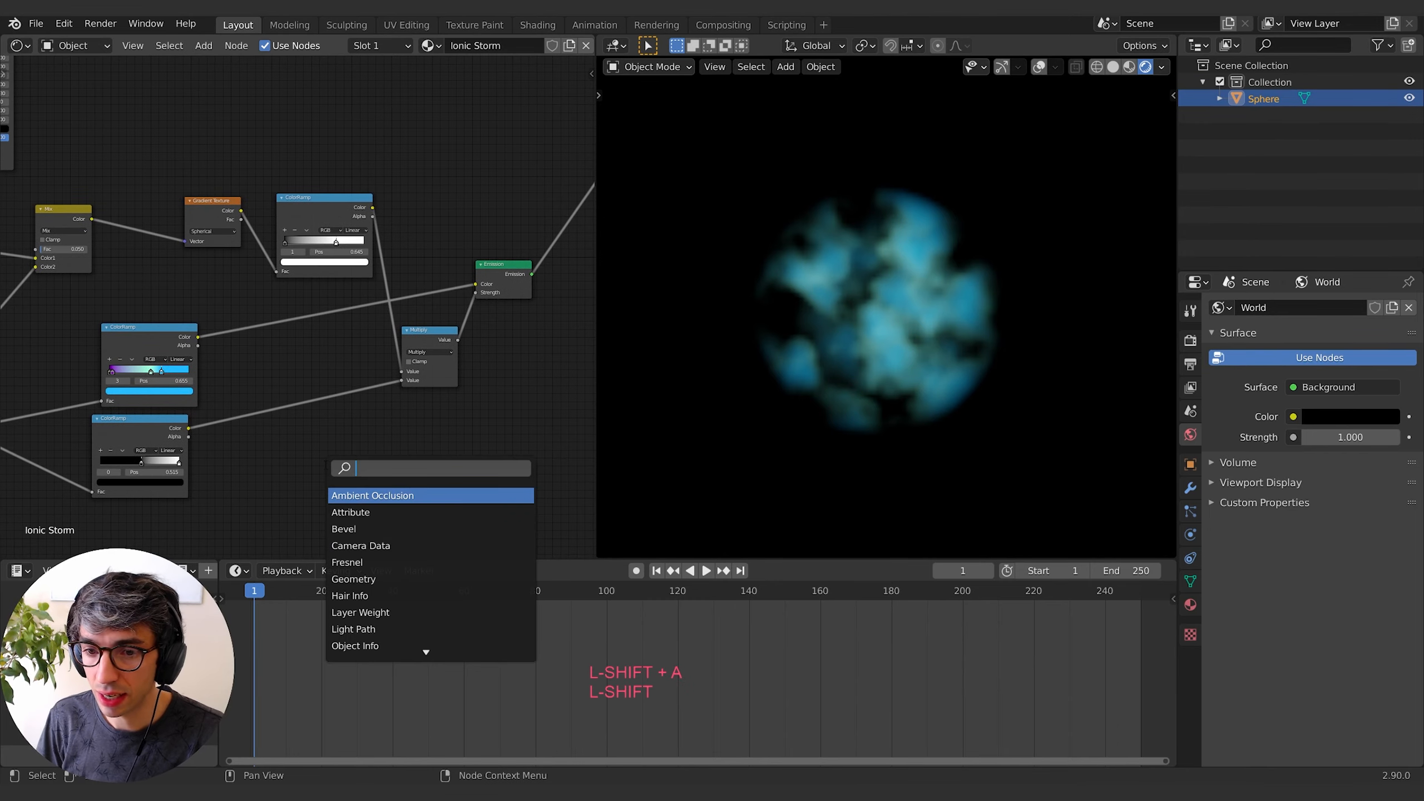
text(math)
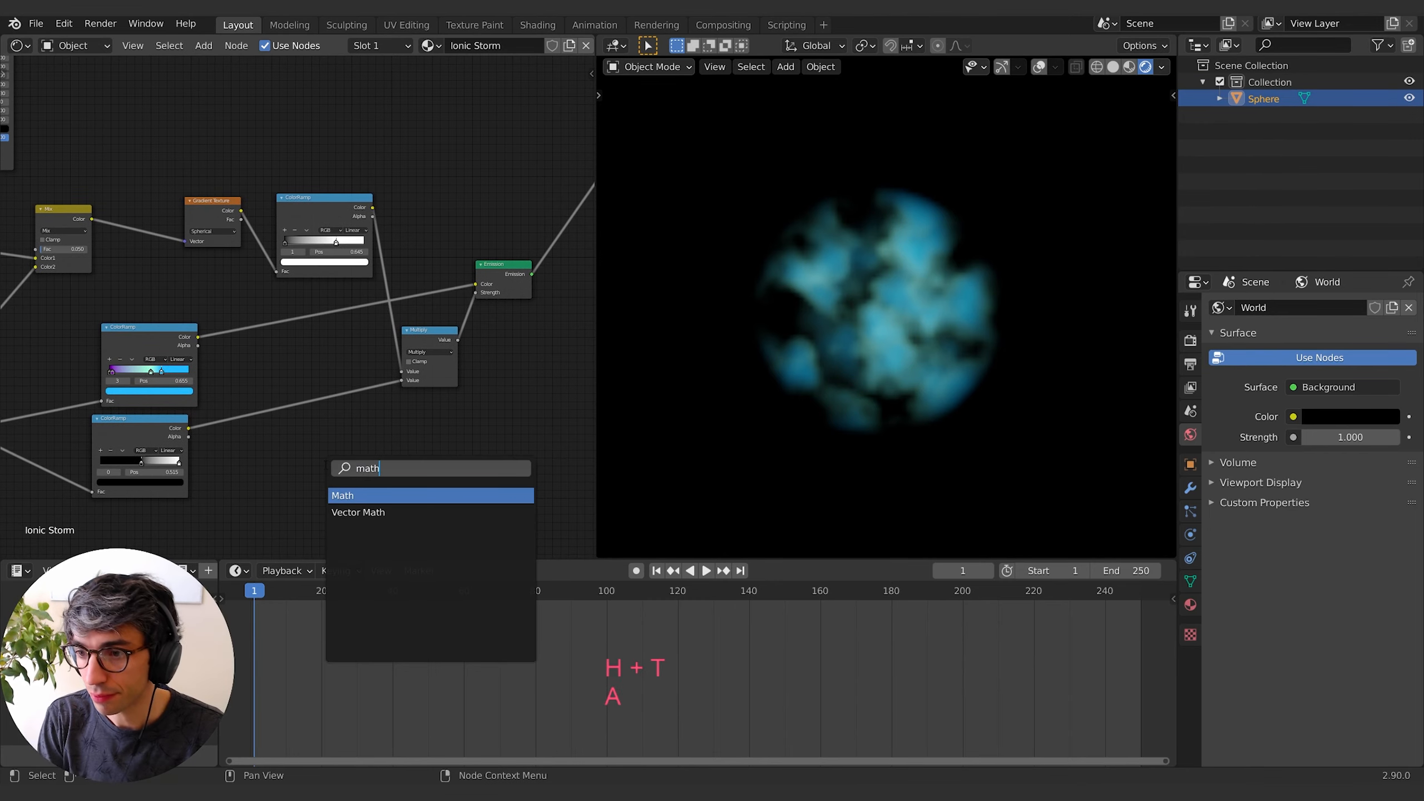
key(Return)
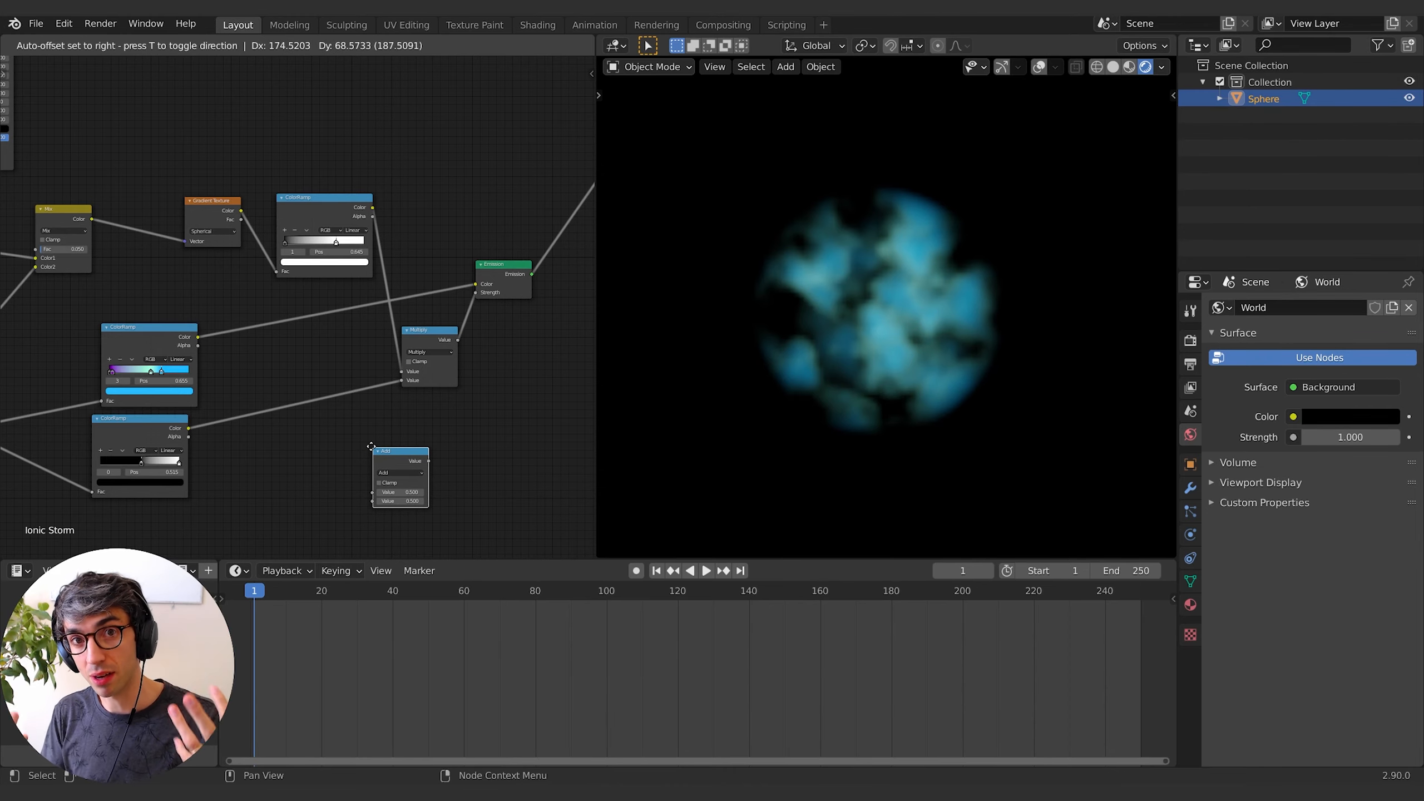
click(338, 440)
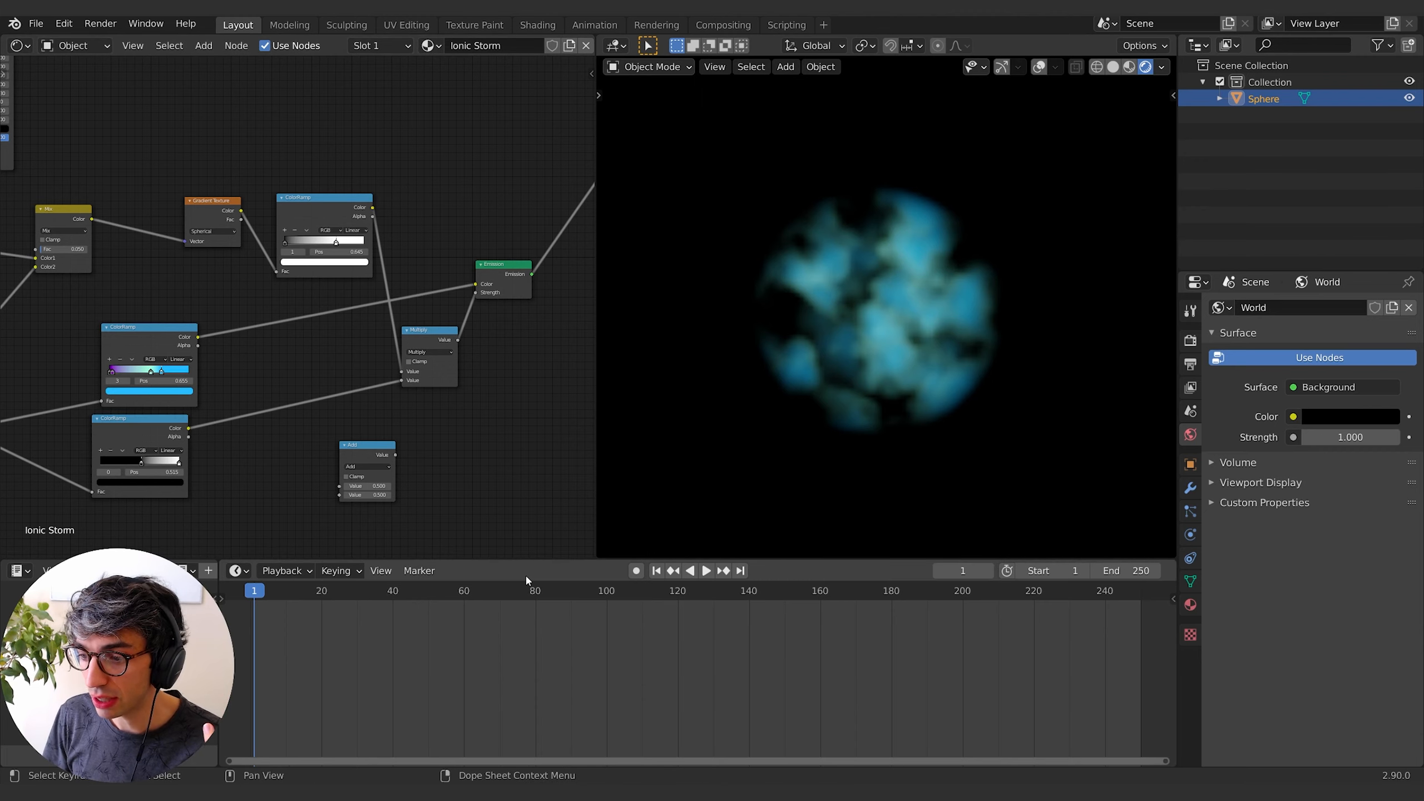
Set the new Math node to Multiply, place it beside the black-and-white ColorRamp, and feed that ramp's Color into its first value.
click(370, 466)
click(371, 515)
drag(364, 449, 281, 447)
drag(188, 428, 256, 484)
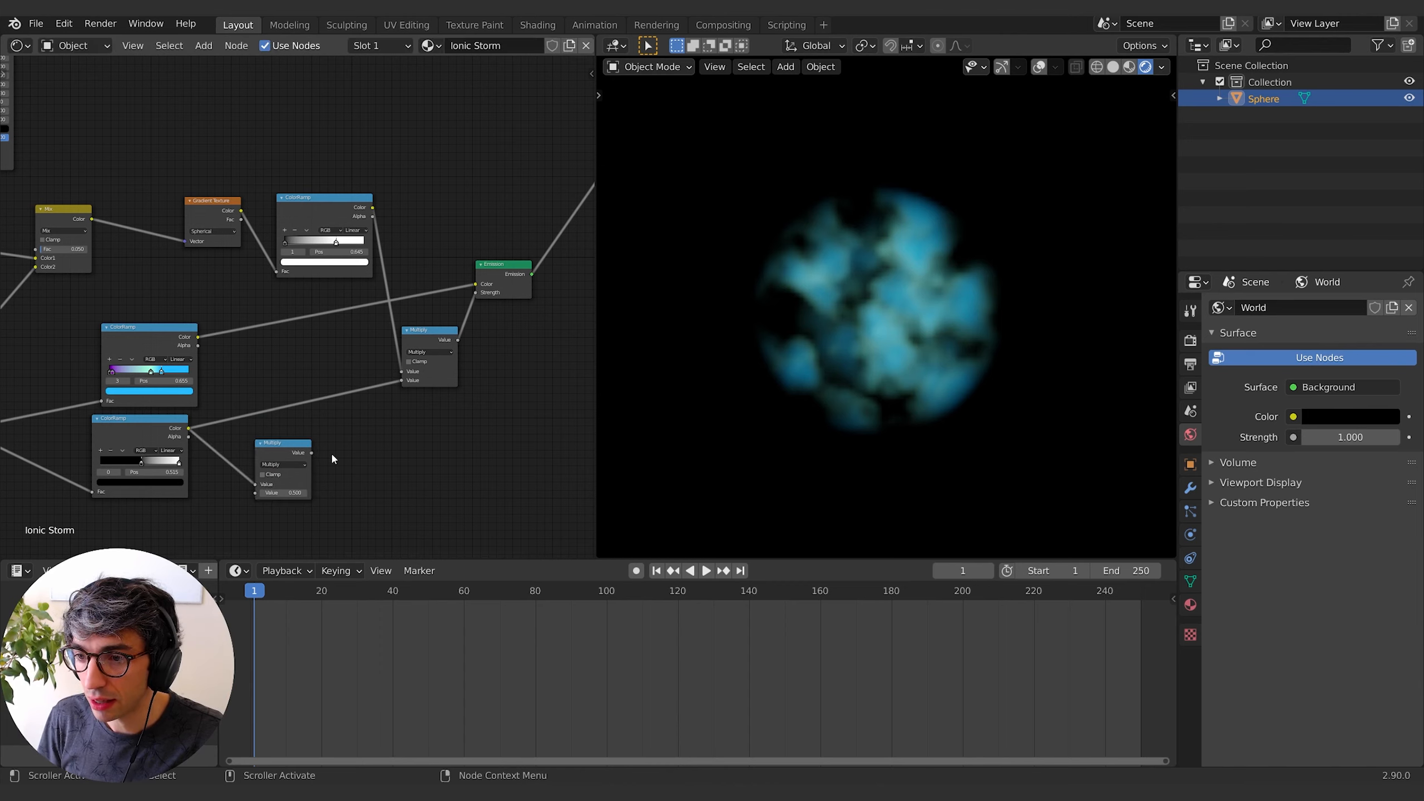
Set the new Multiply node's second value to 1 and connect its output to the existing Multiply node's second value.
click(283, 493)
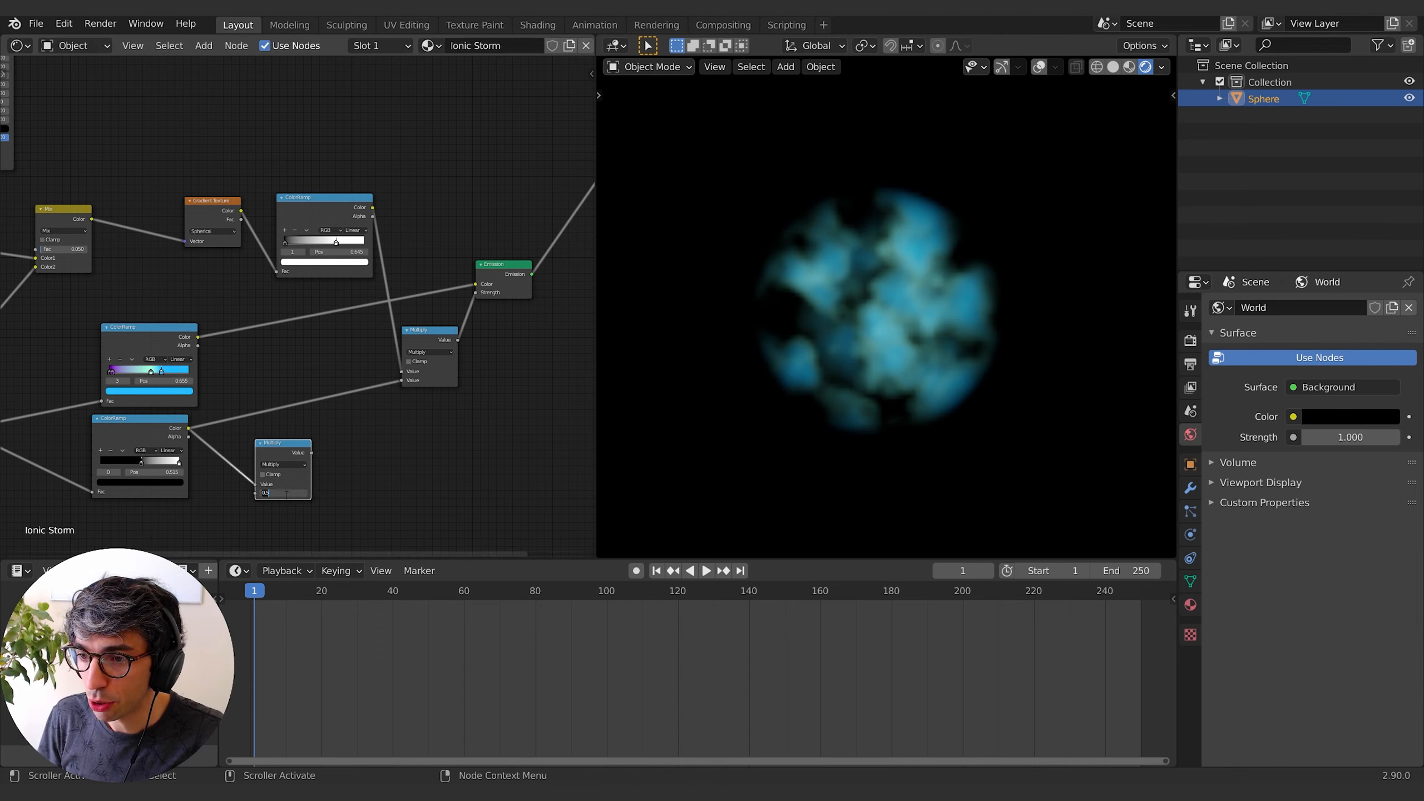
text(1)
key(Return)
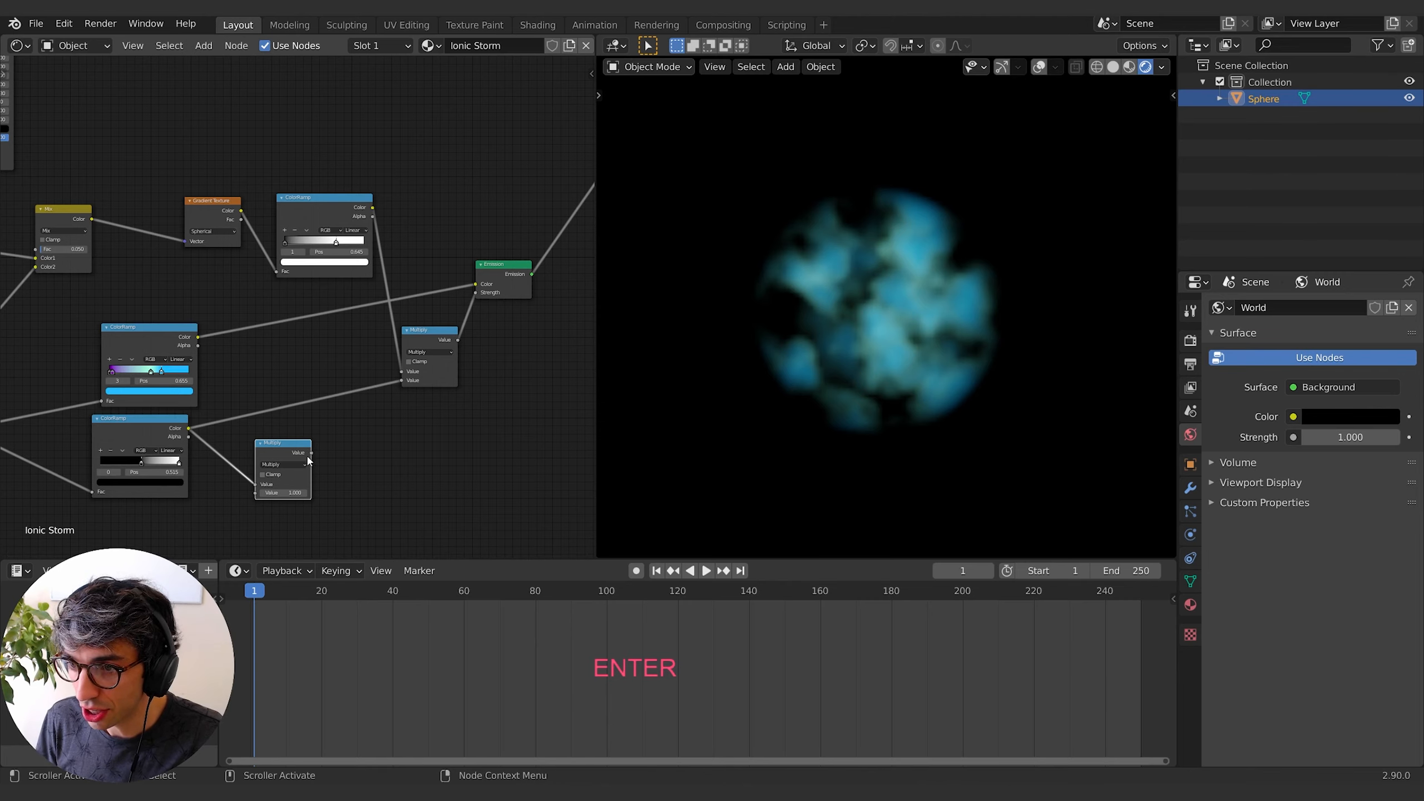
drag(311, 453, 410, 384)
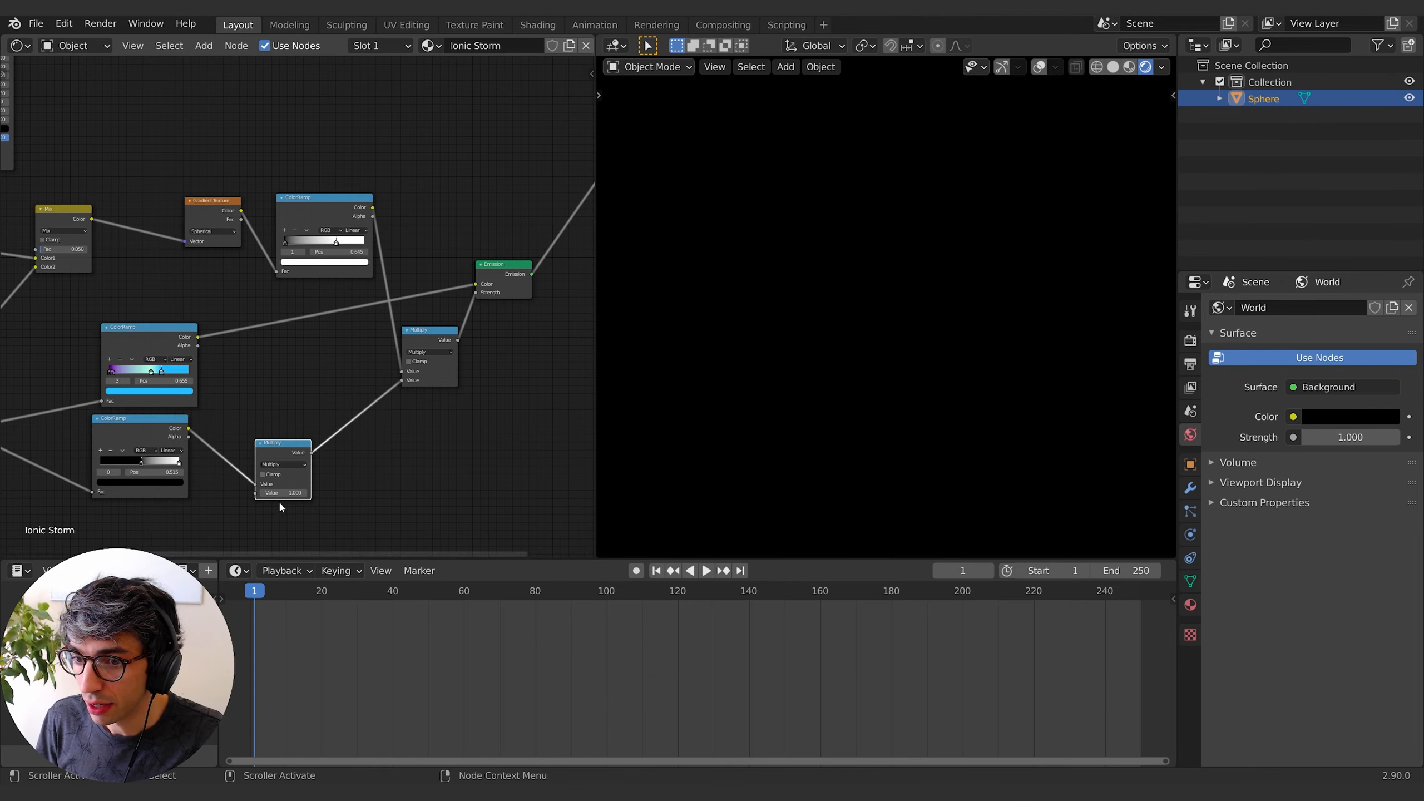
Enable Bloom in the Eevee render settings and test stronger values on the new Multiply node, returning it to 1.
drag(285, 493, 370, 493)
click(1190, 344)
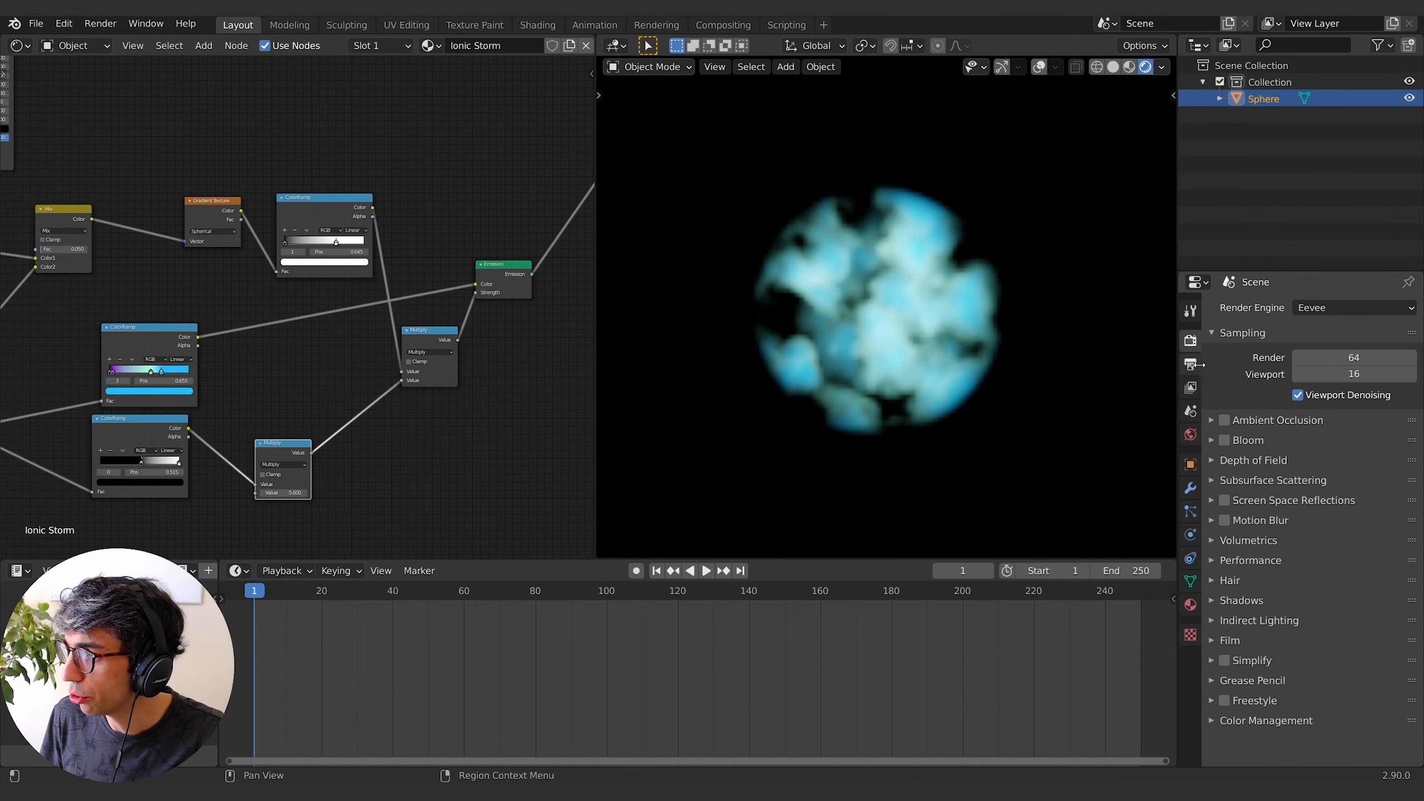
click(1225, 440)
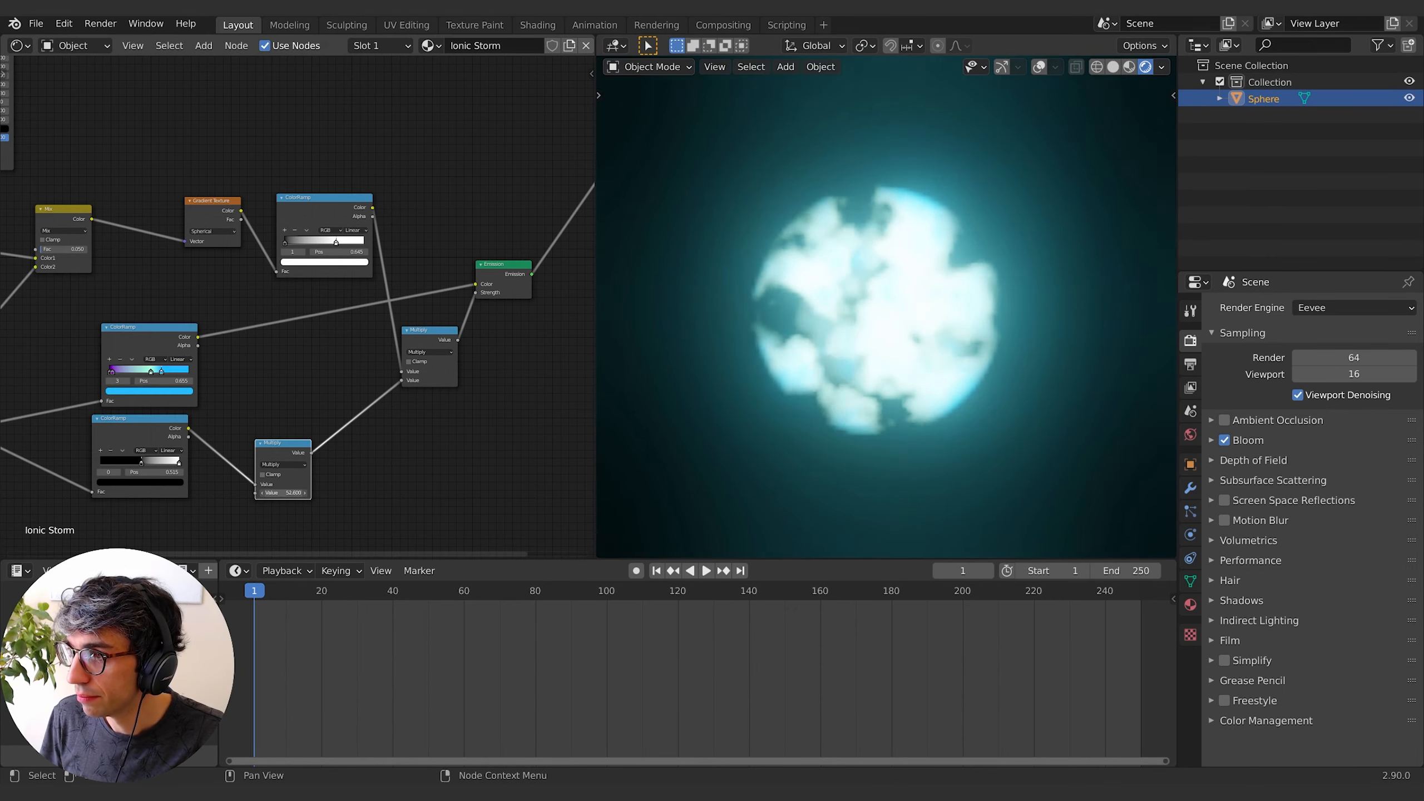
mouse_move(283, 493)
mouse_down()
mouse_move(314, 493)
mouse_move(280, 493)
mouse_up()
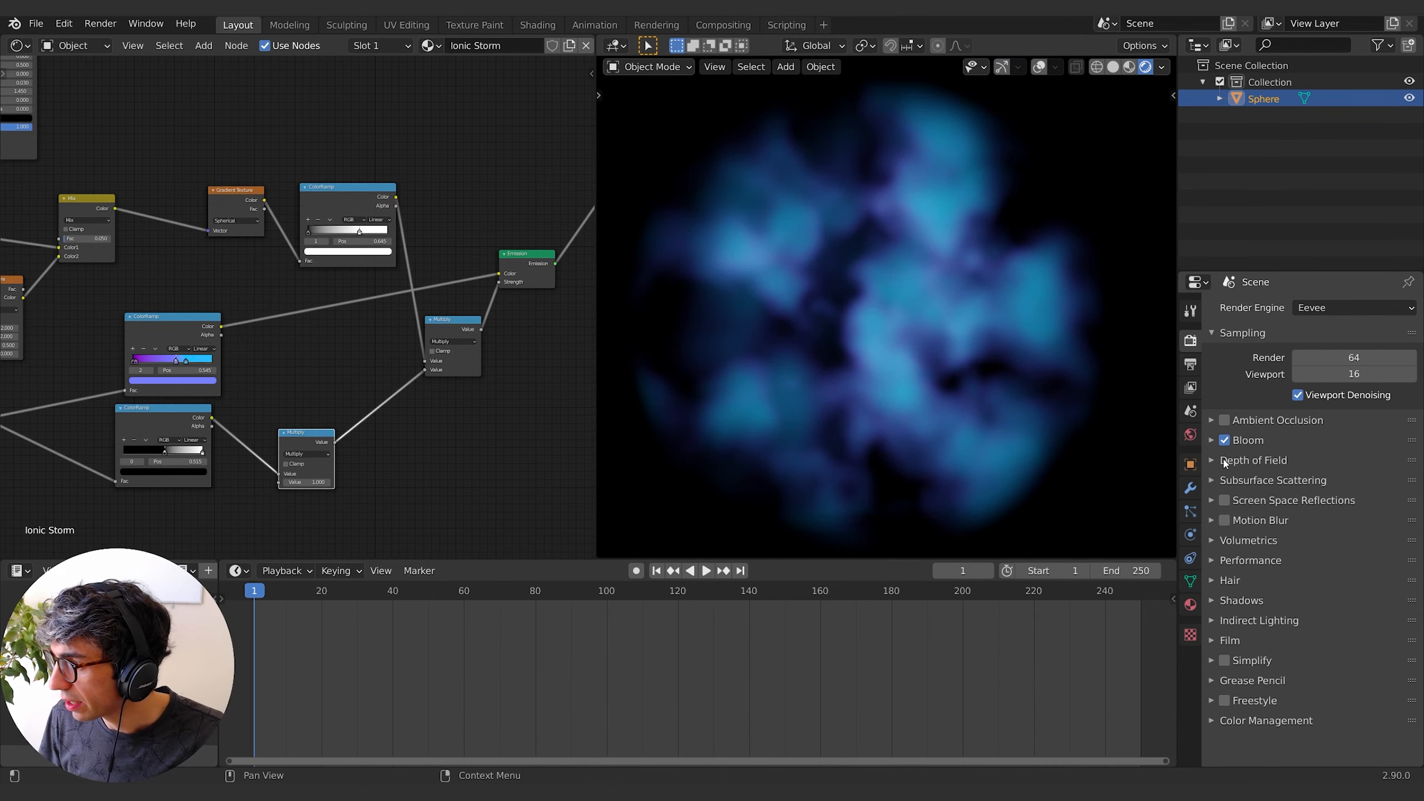
Set the Eevee volumetrics End distance to 1000 m and the Tile Size to 2 px.
click(1224, 541)
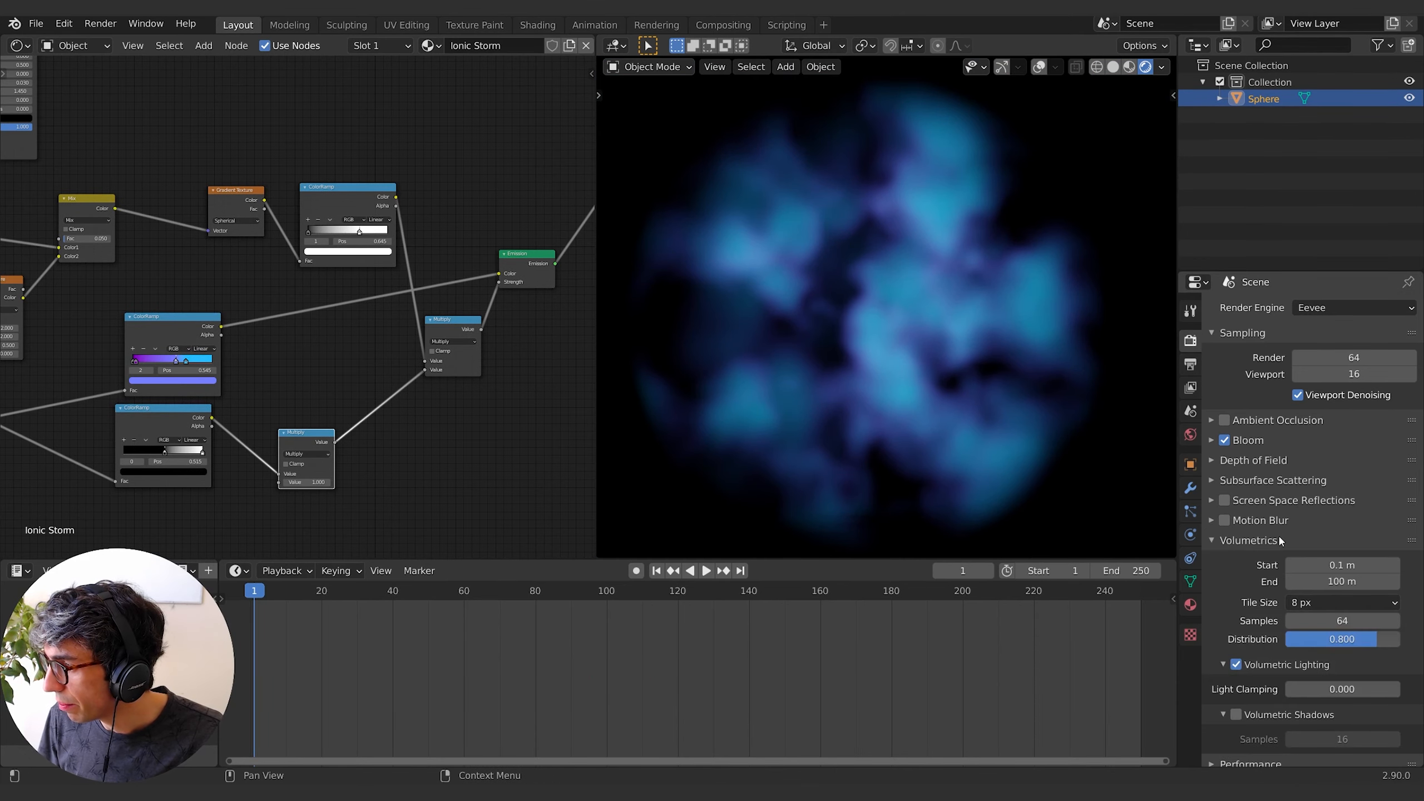
click(1318, 582)
text(10)
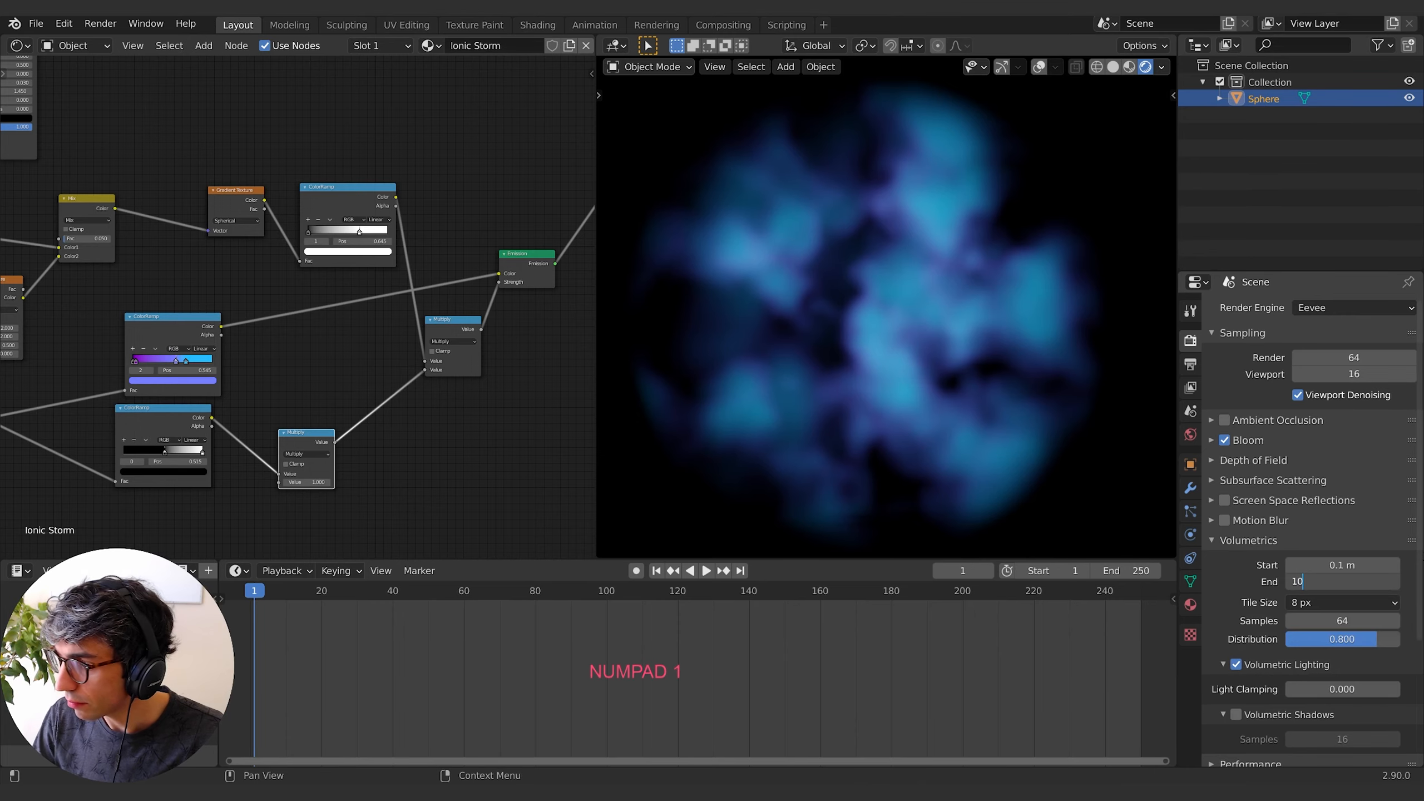
text(00)
key(Return)
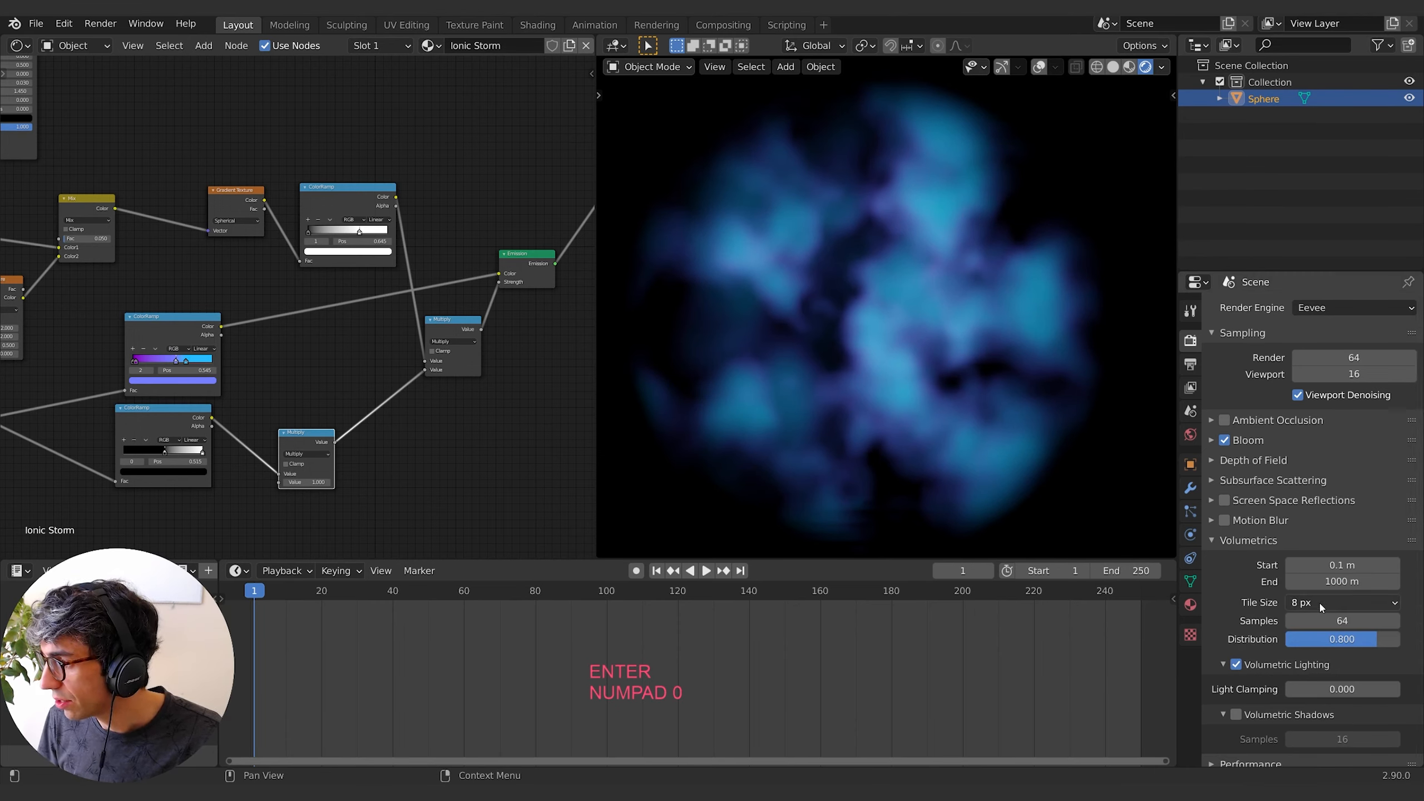
click(1319, 603)
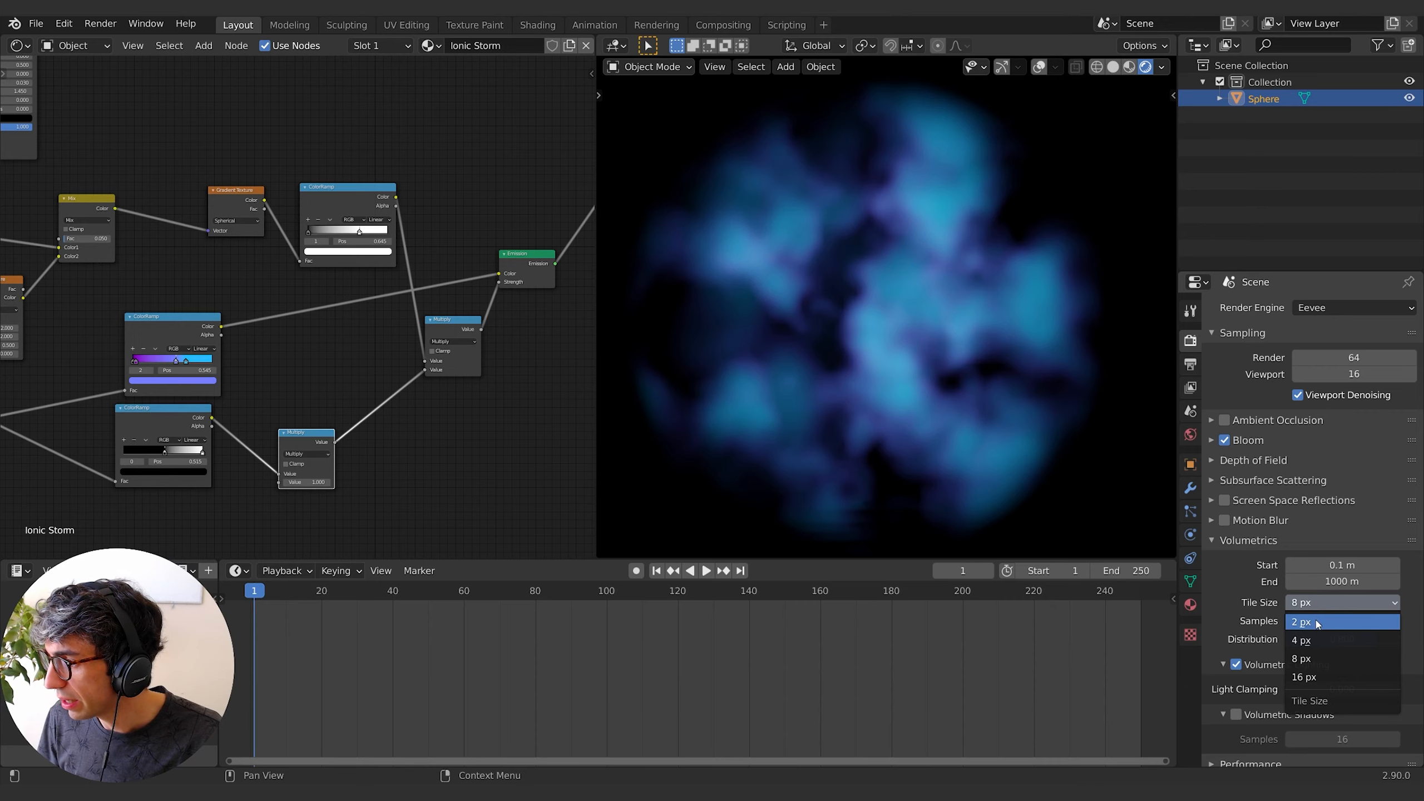
click(1317, 622)
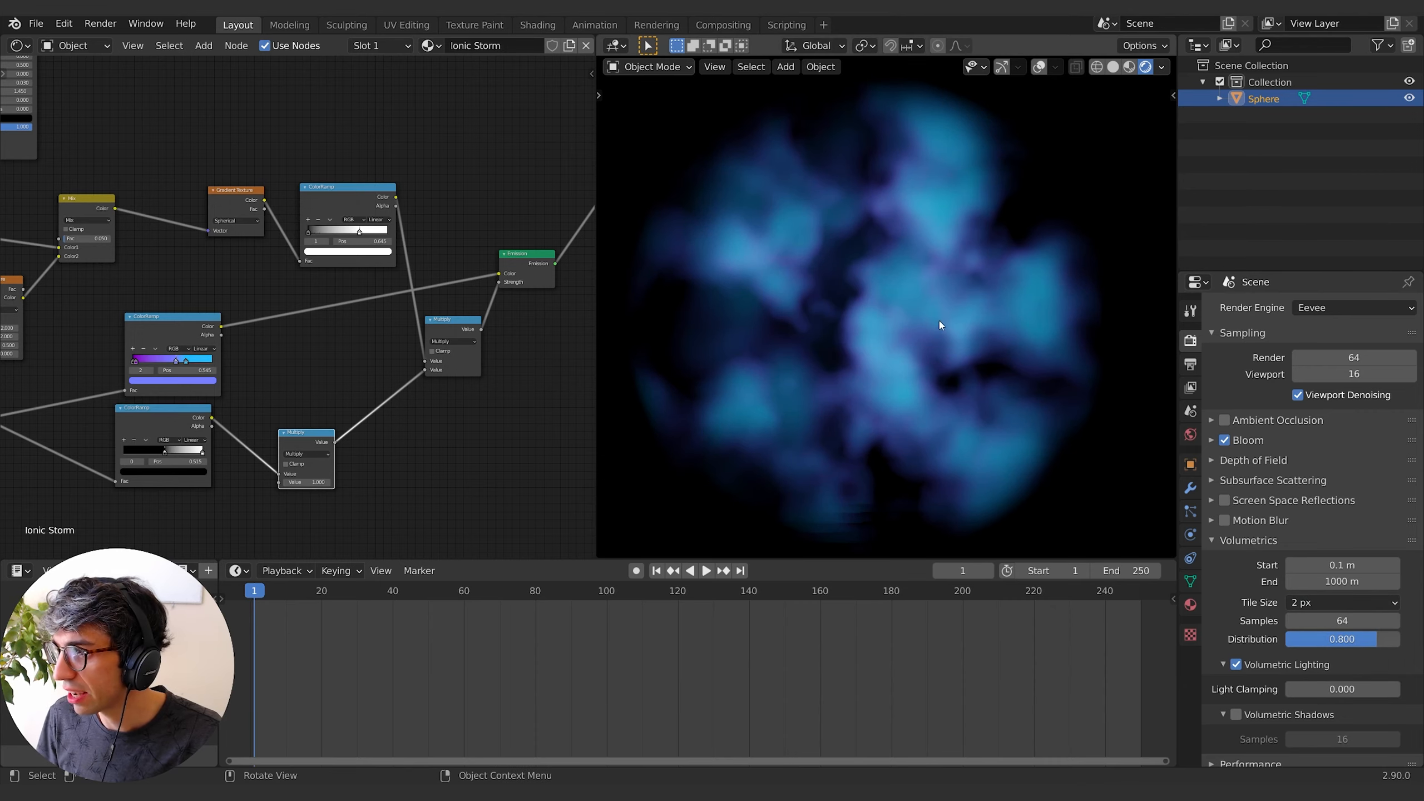
Add a Voronoi Texture node before the unused Emission node and connect its Distance output to that Emission's Color.
key(shift+a)
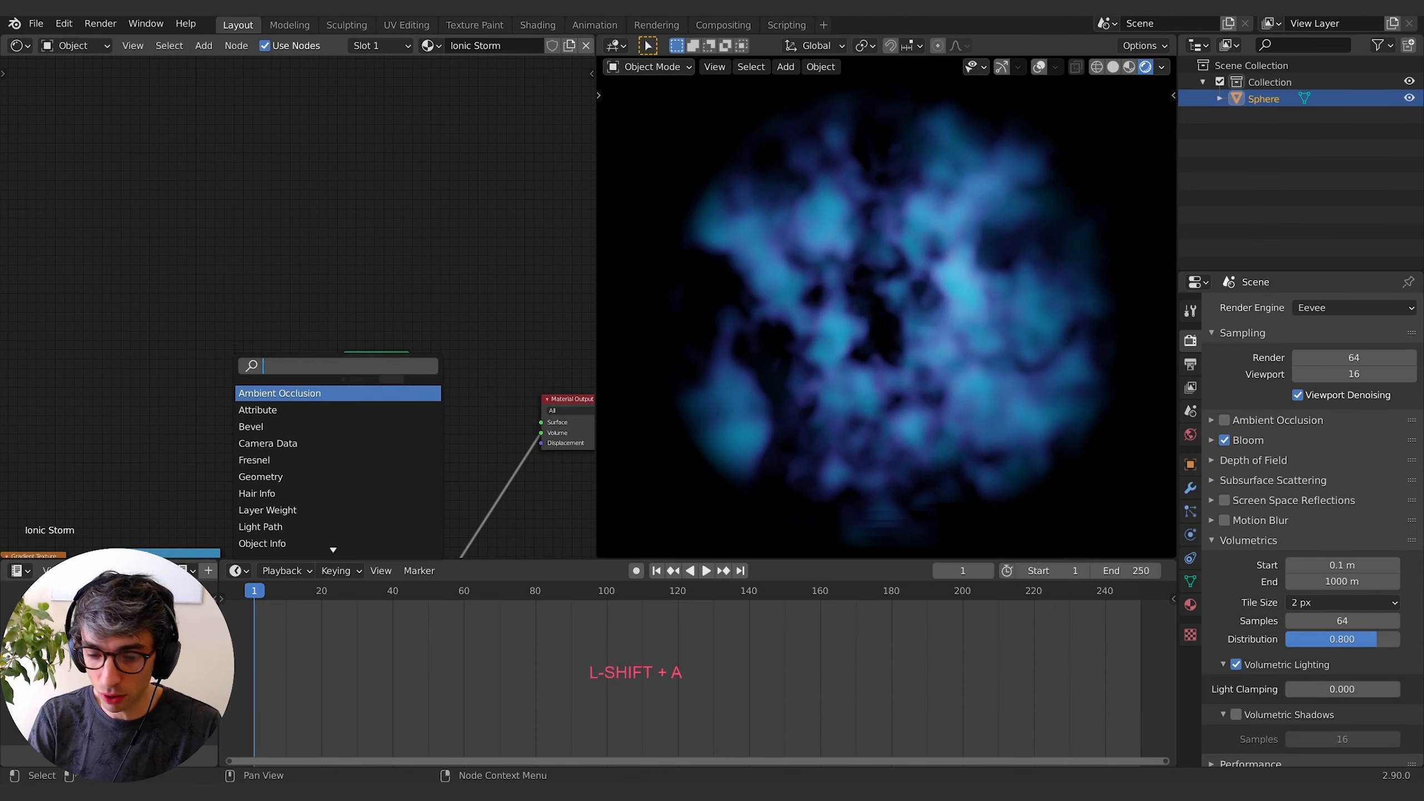
text(vor)
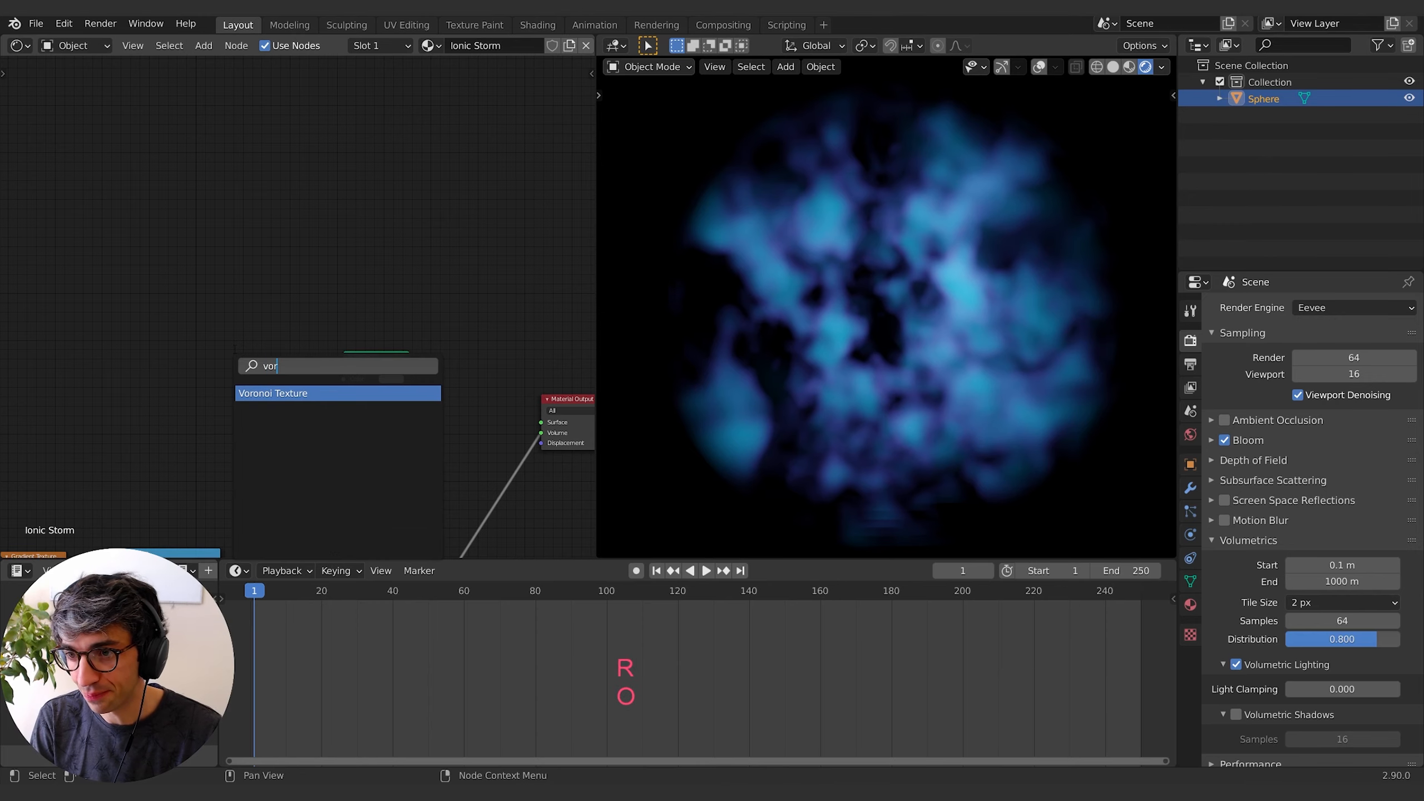
key(Return)
click(171, 325)
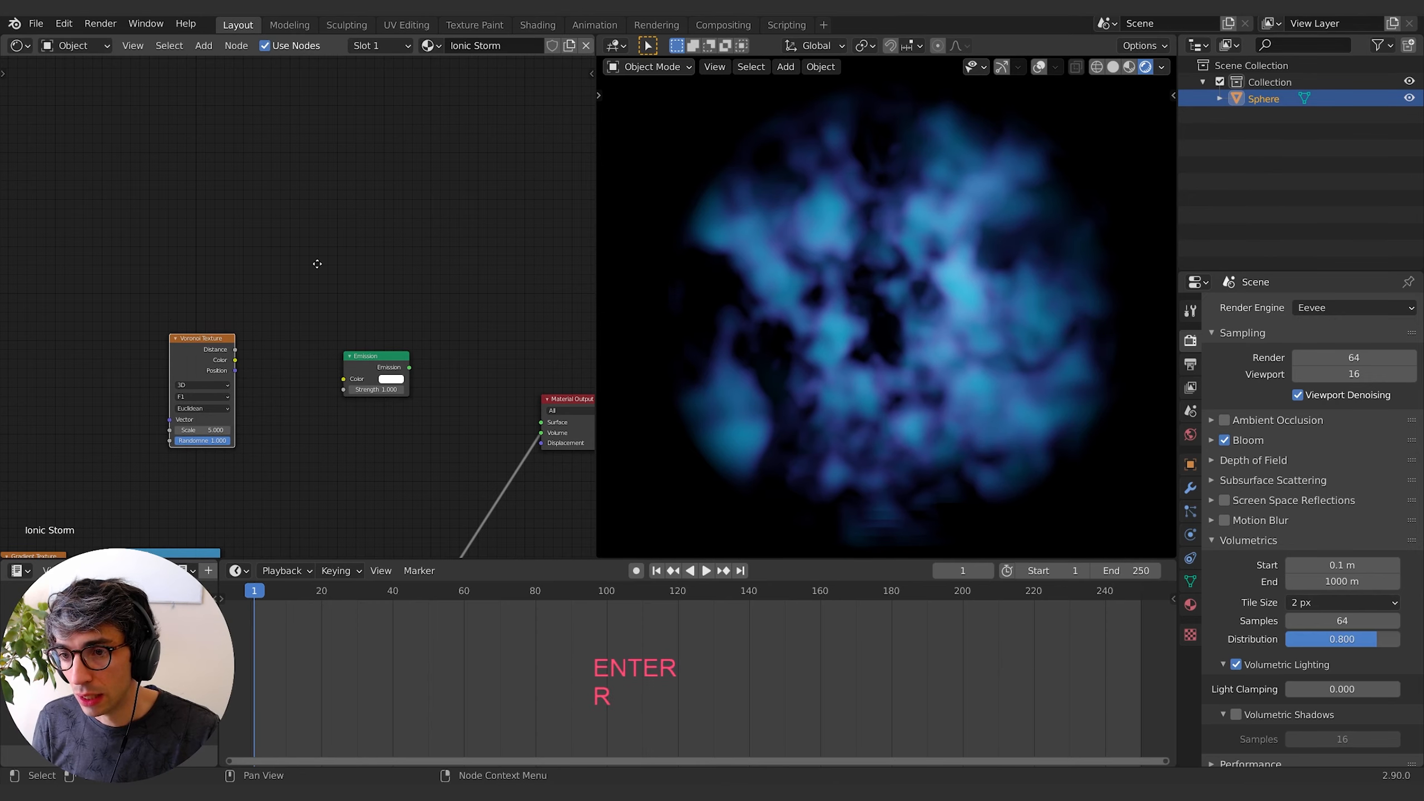
middle_drag(317, 264, 266, 272)
drag(245, 293, 267, 313)
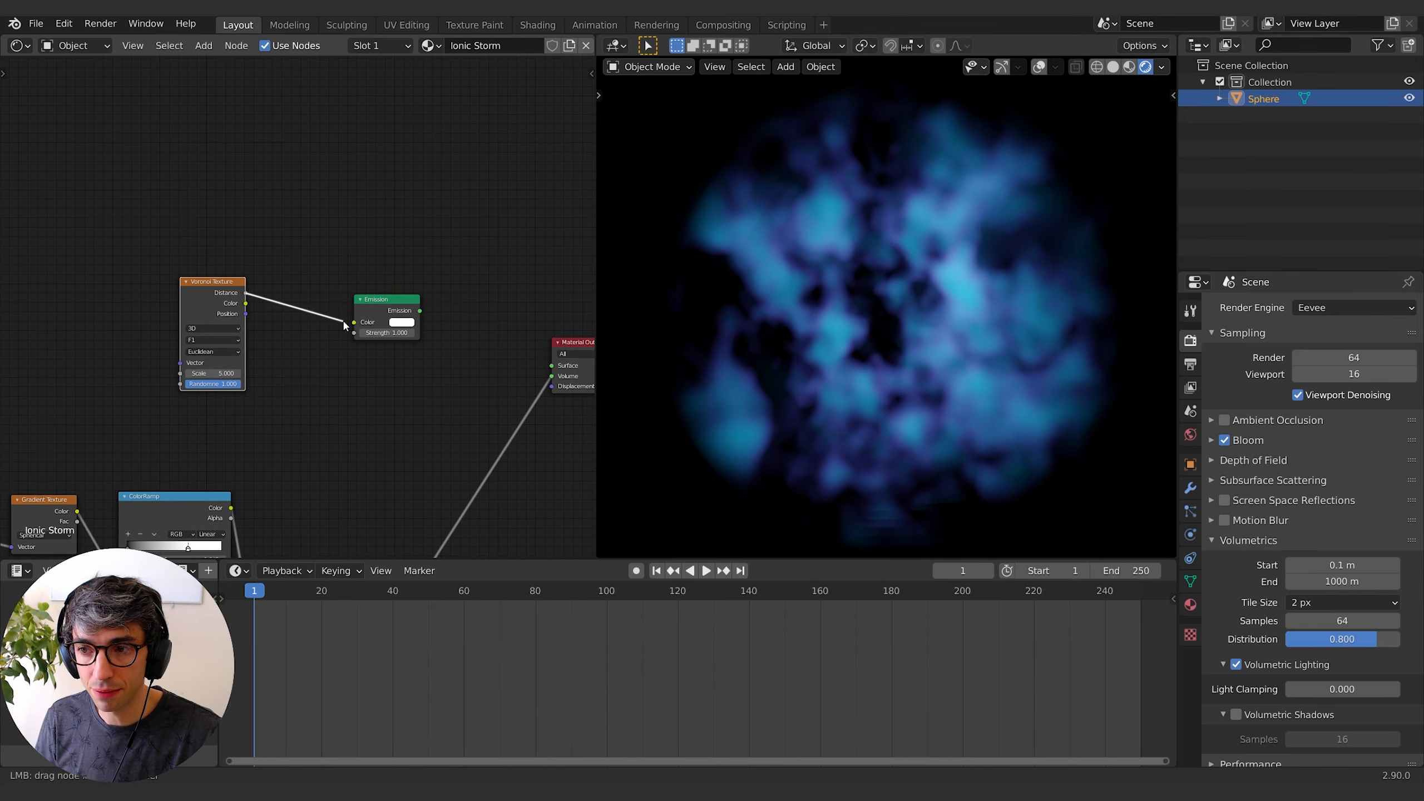
drag(352, 328, 353, 324)
middle_drag(256, 365, 230, 343)
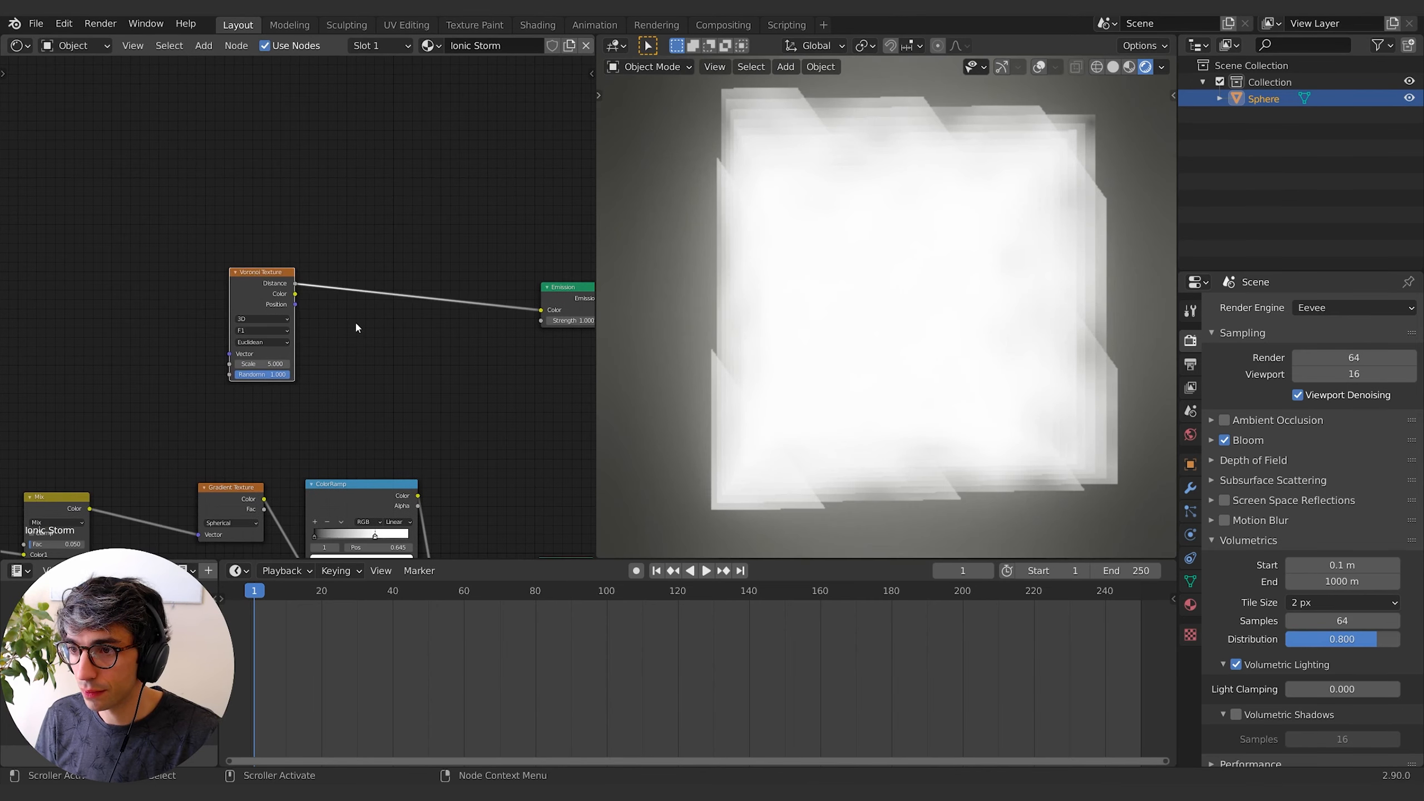
Insert a ColorRamp between the Voronoi Texture and its Emission node and move the black stop close to the white one.
key(shift+a)
click(401, 393)
text(color)
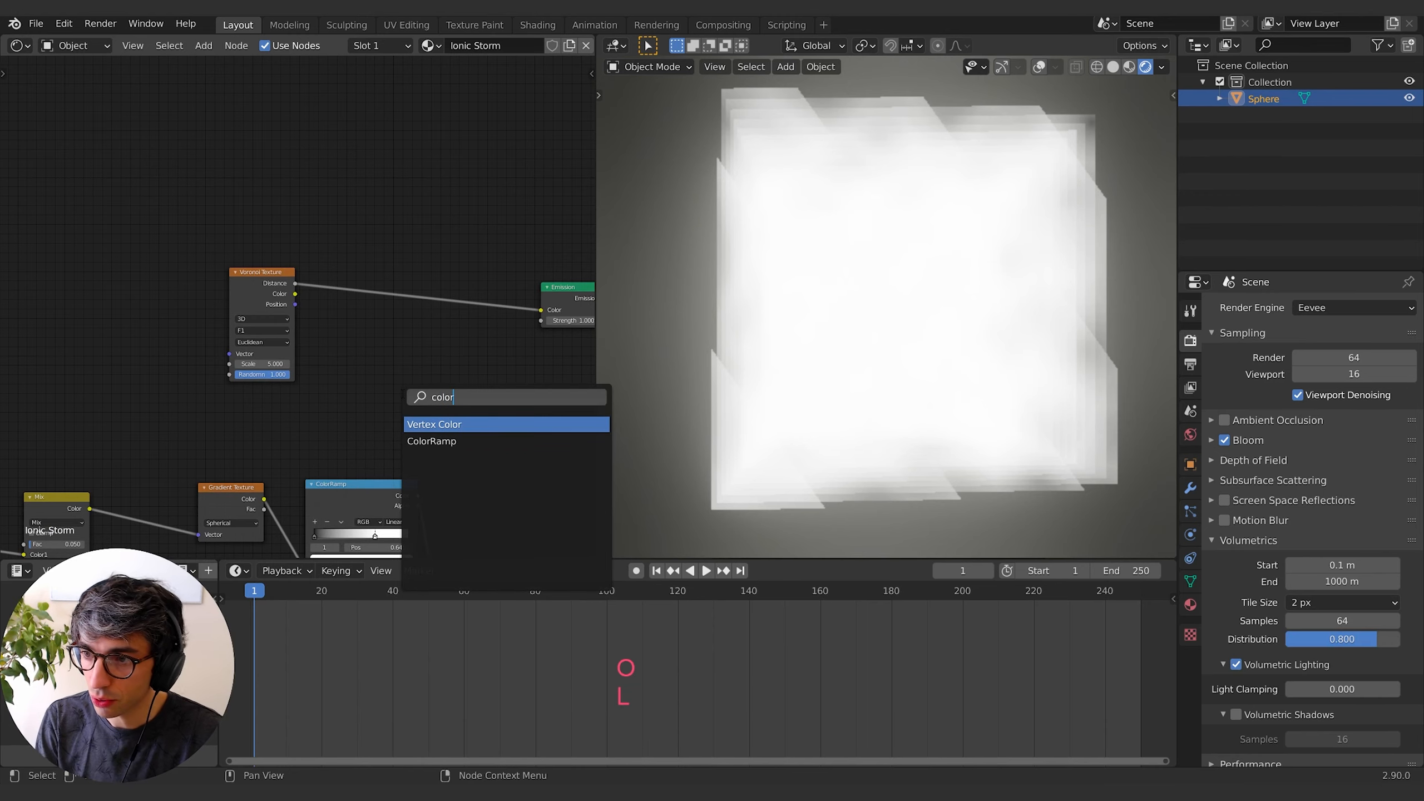
key(Down)
key(Return)
click(362, 290)
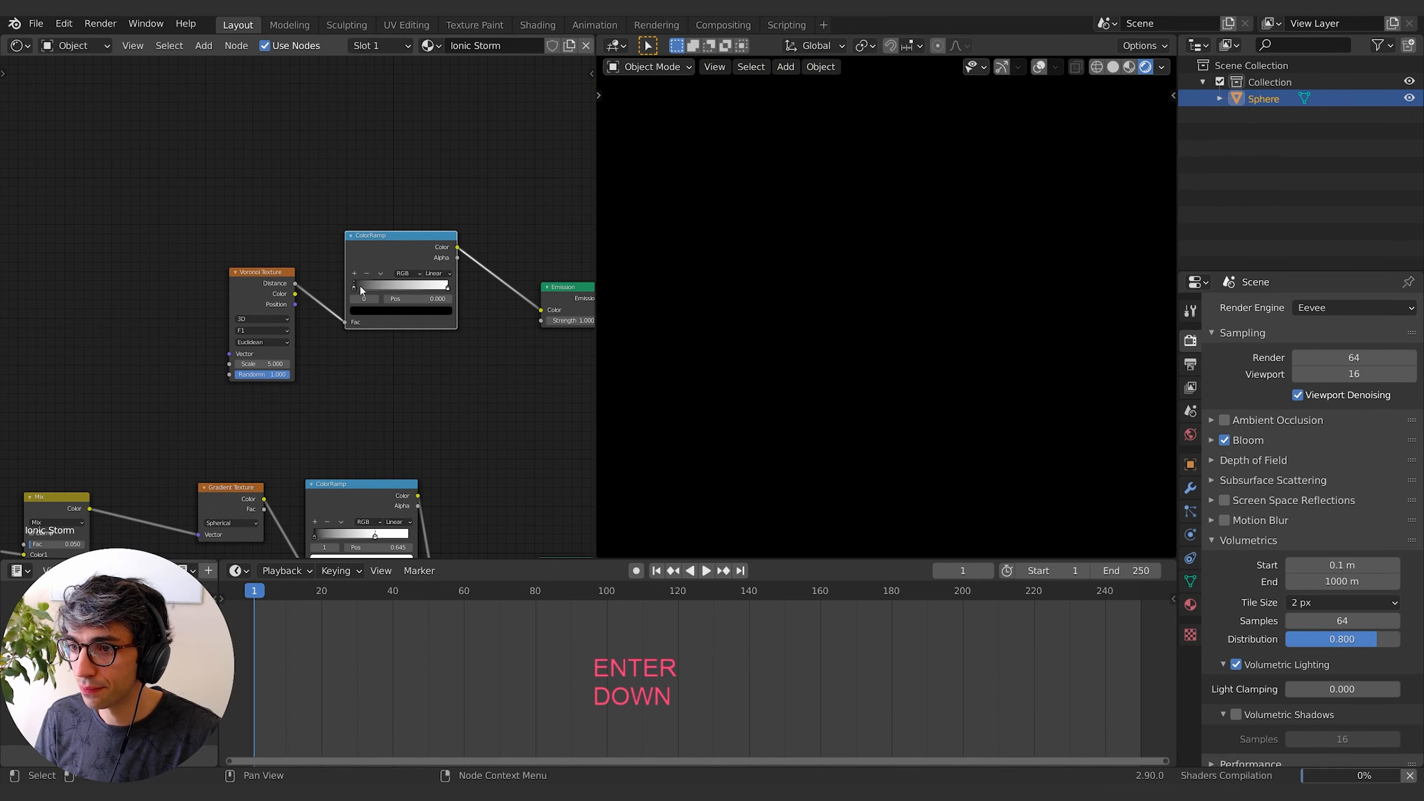
drag(354, 289, 455, 291)
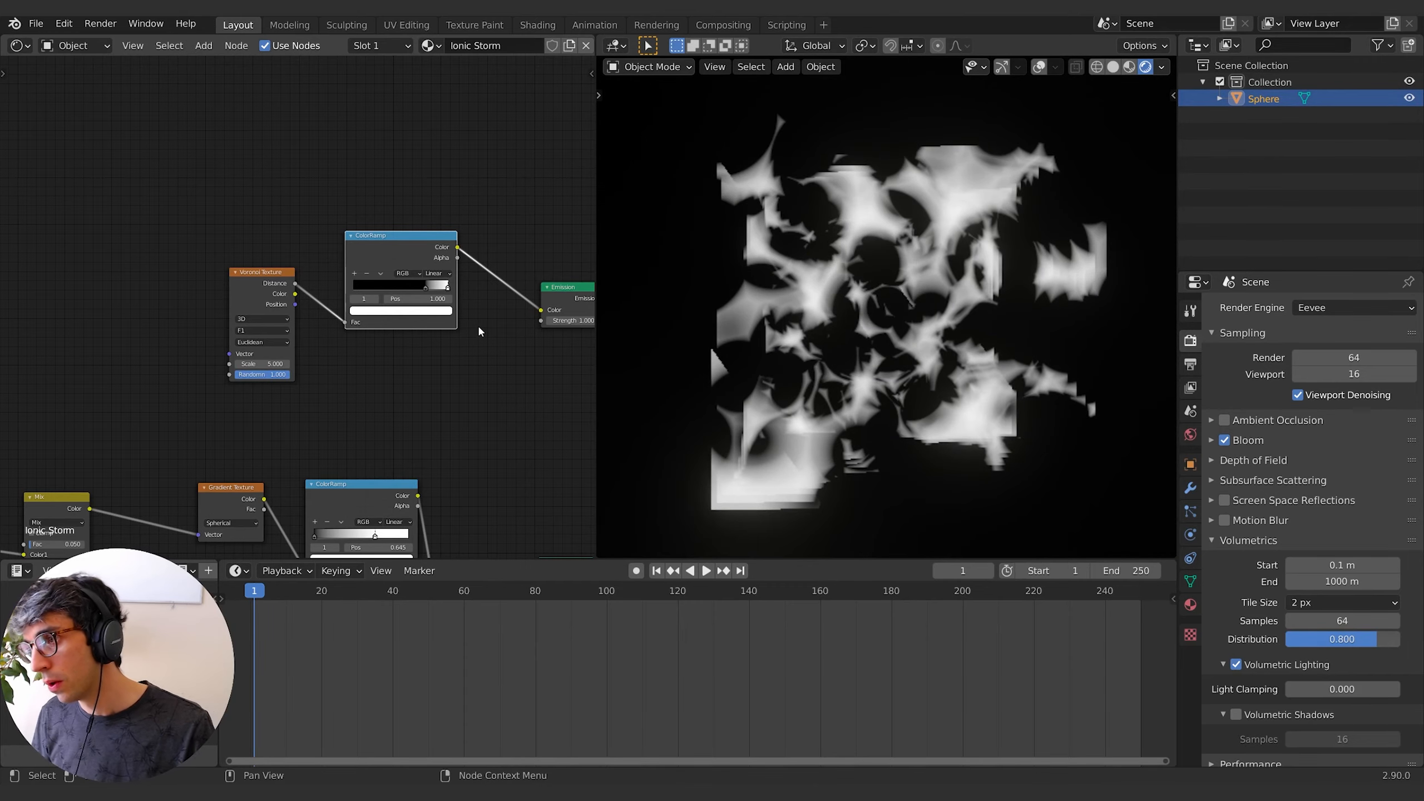
middle_drag(877, 475, 968, 356)
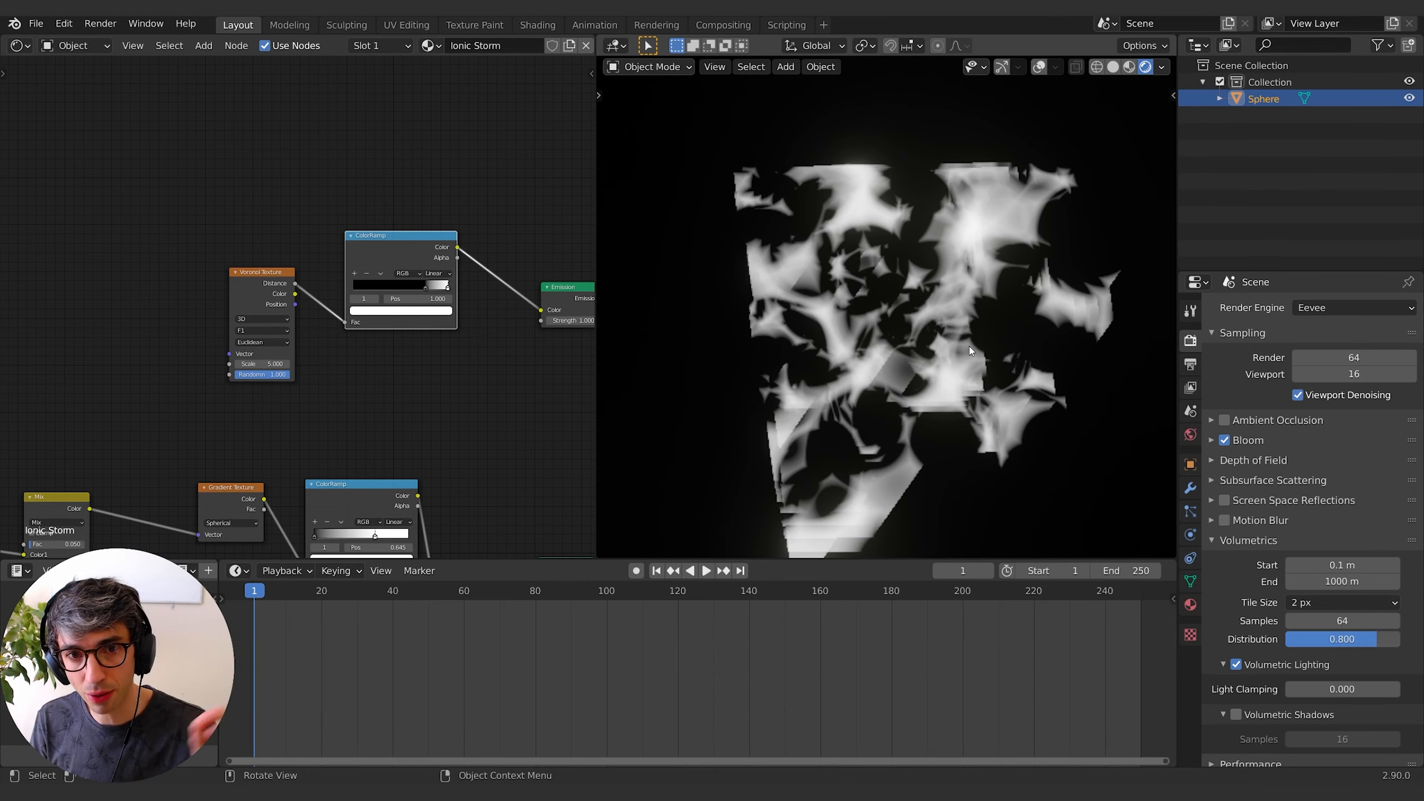
middle_drag(969, 347, 943, 374)
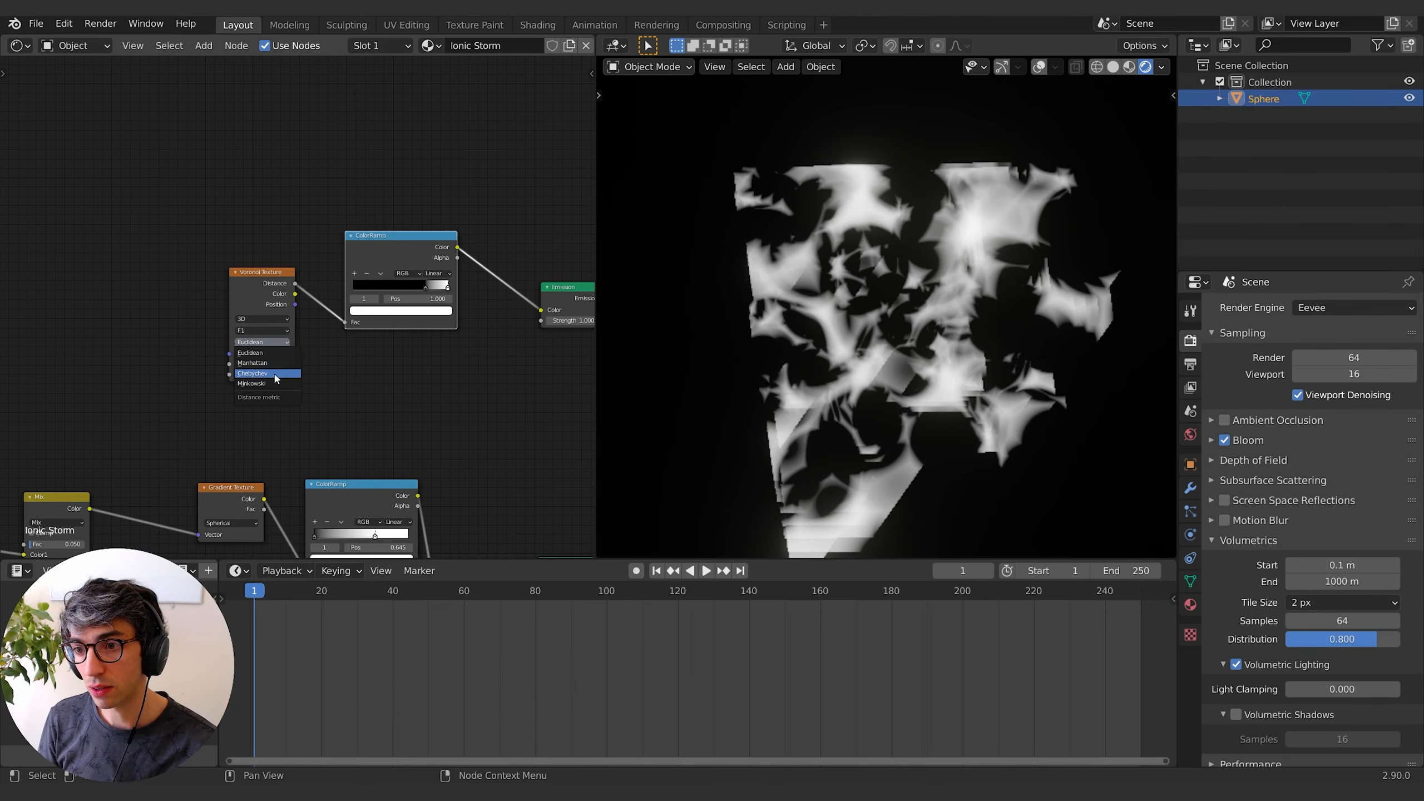
Try the Minkowski distance metric on the Voronoi Texture and shift the ColorRamp stops to isolate star-like shapes.
click(265, 385)
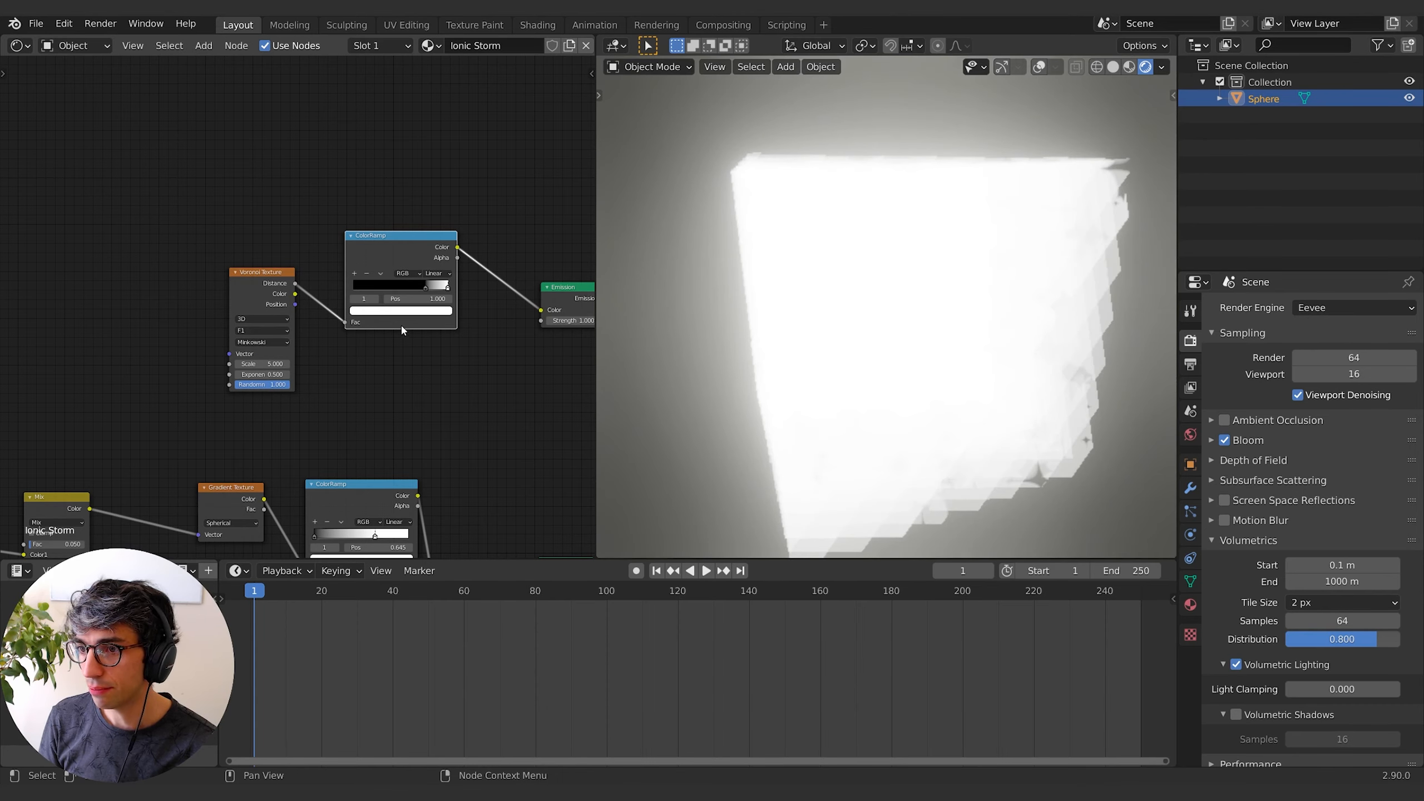
mouse_move(427, 290)
mouse_down()
mouse_move(454, 291)
mouse_move(387, 289)
mouse_move(407, 289)
mouse_up()
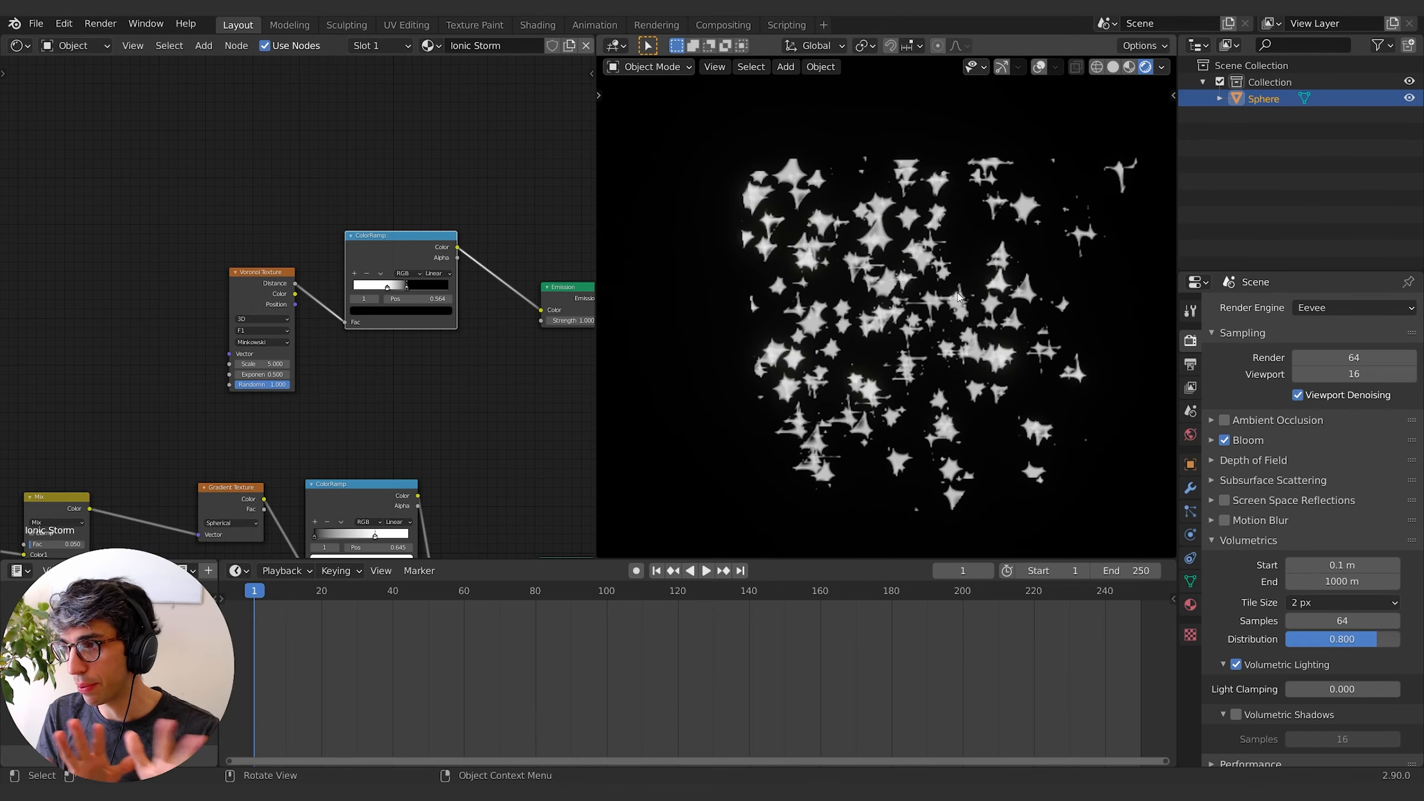
middle_drag(914, 358, 976, 367)
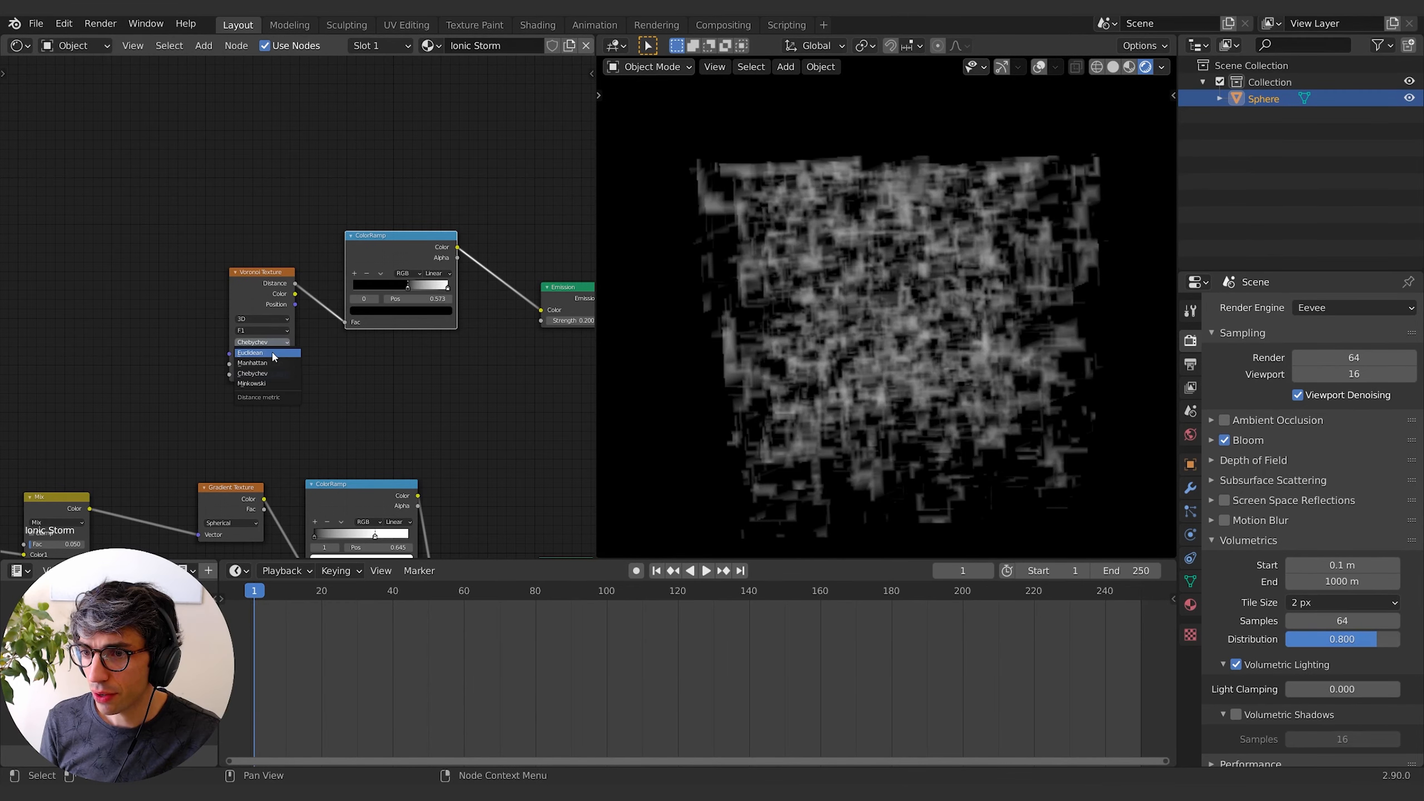
Set the Voronoi Texture to F2 with the Euclidean metric and bring its ColorRamp stops close together.
click(271, 331)
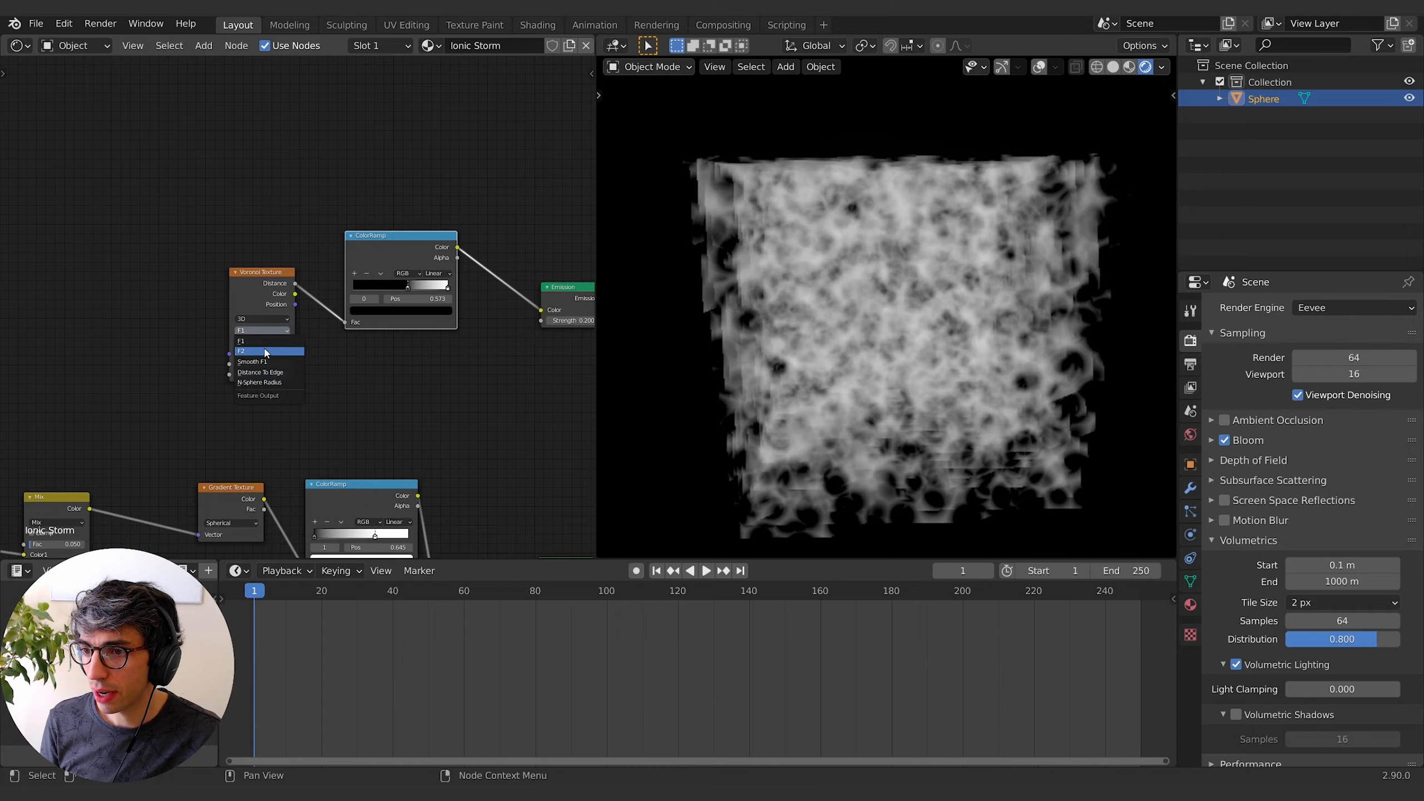
click(266, 351)
mouse_move(410, 286)
mouse_down()
mouse_move(438, 290)
mouse_move(424, 291)
mouse_up()
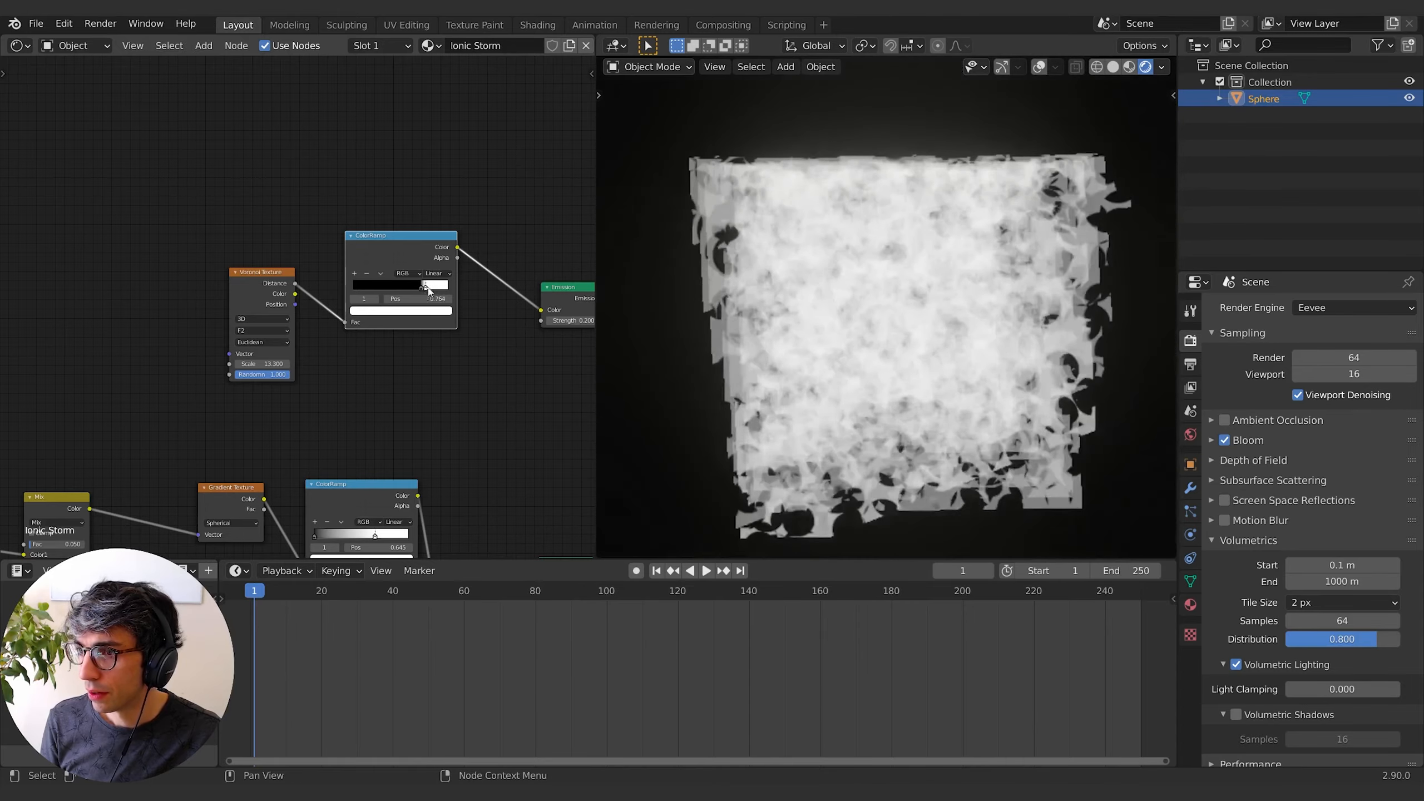
Add a third stop to the Voronoi ColorRamp, colour it black at about 0.812, and move the first black stop to about 0.742.
click(354, 274)
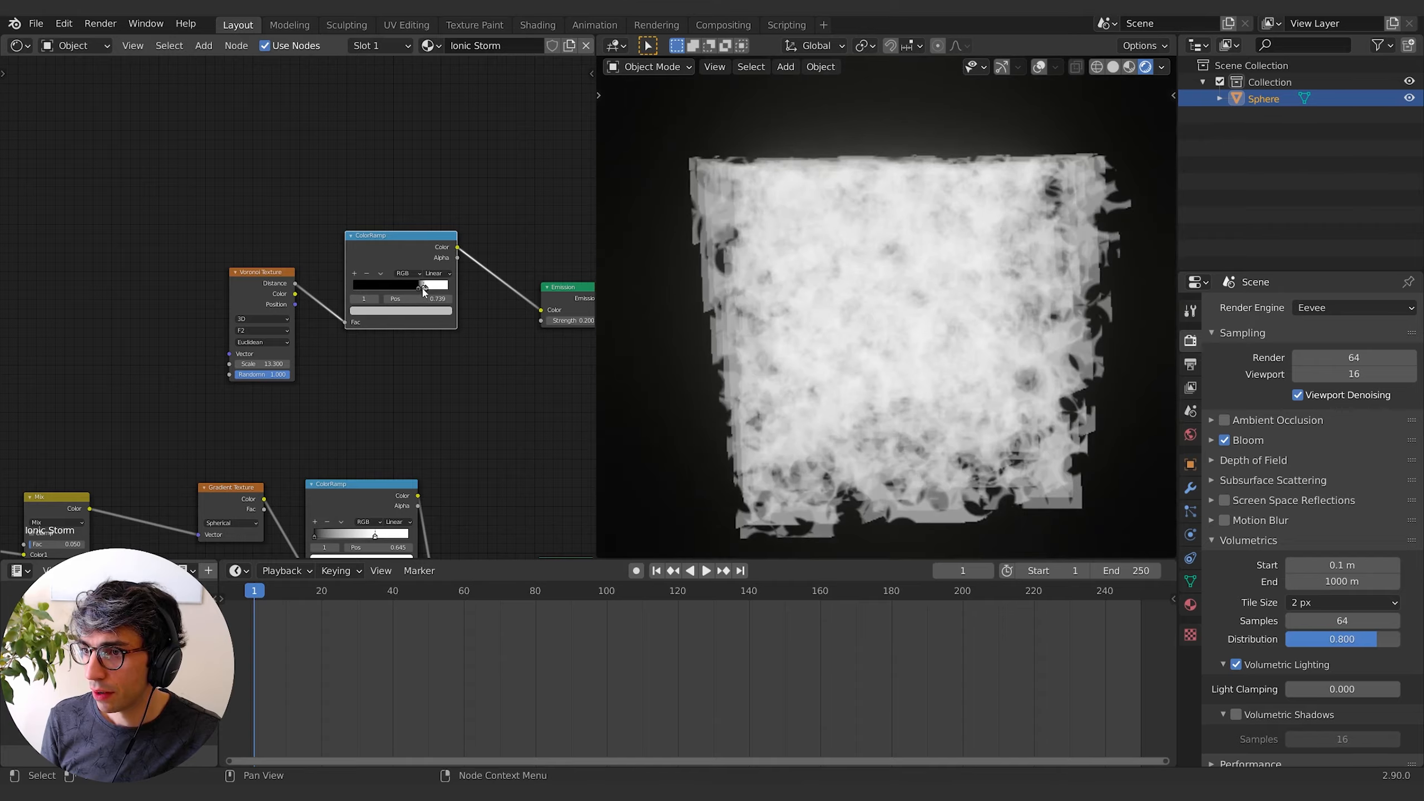
drag(423, 292, 426, 292)
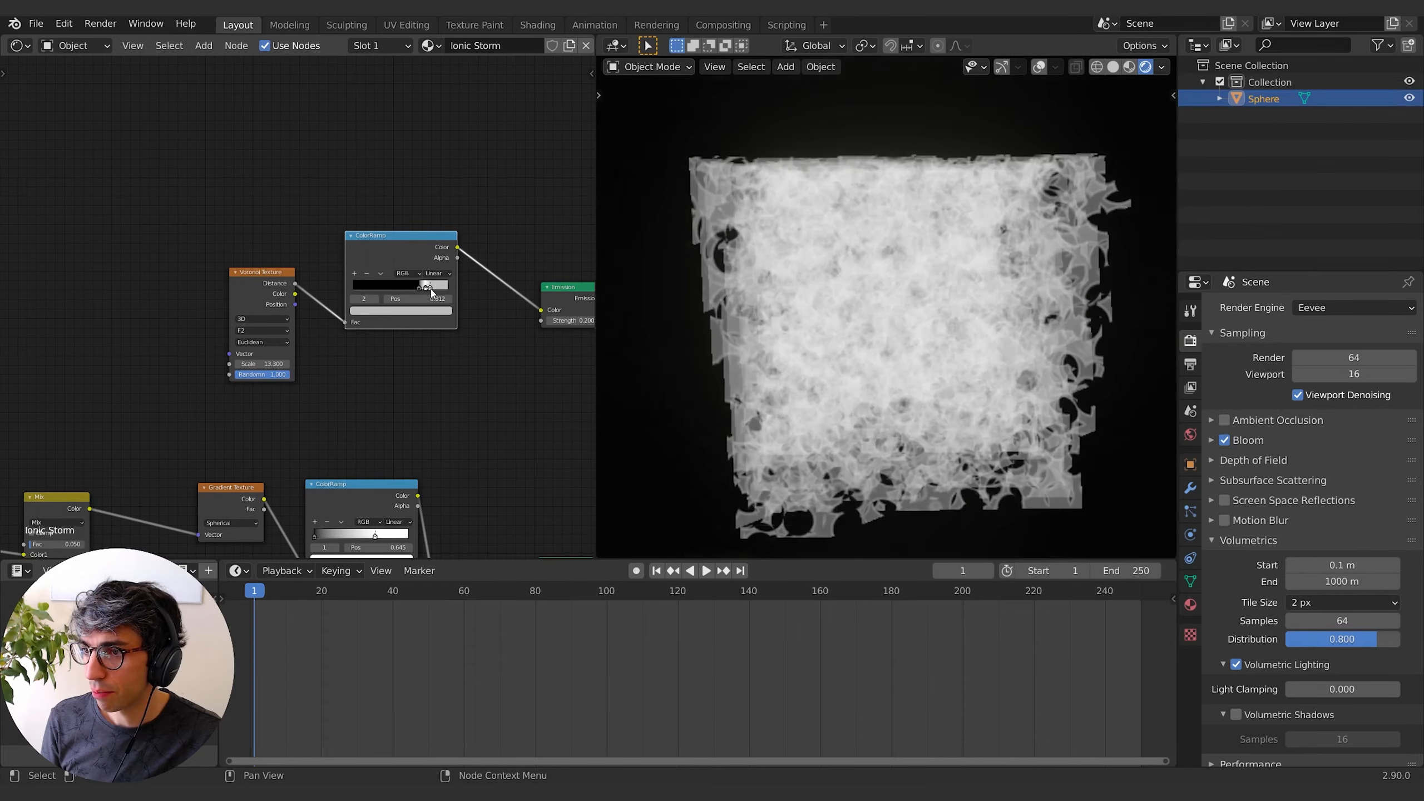
click(433, 310)
click(433, 241)
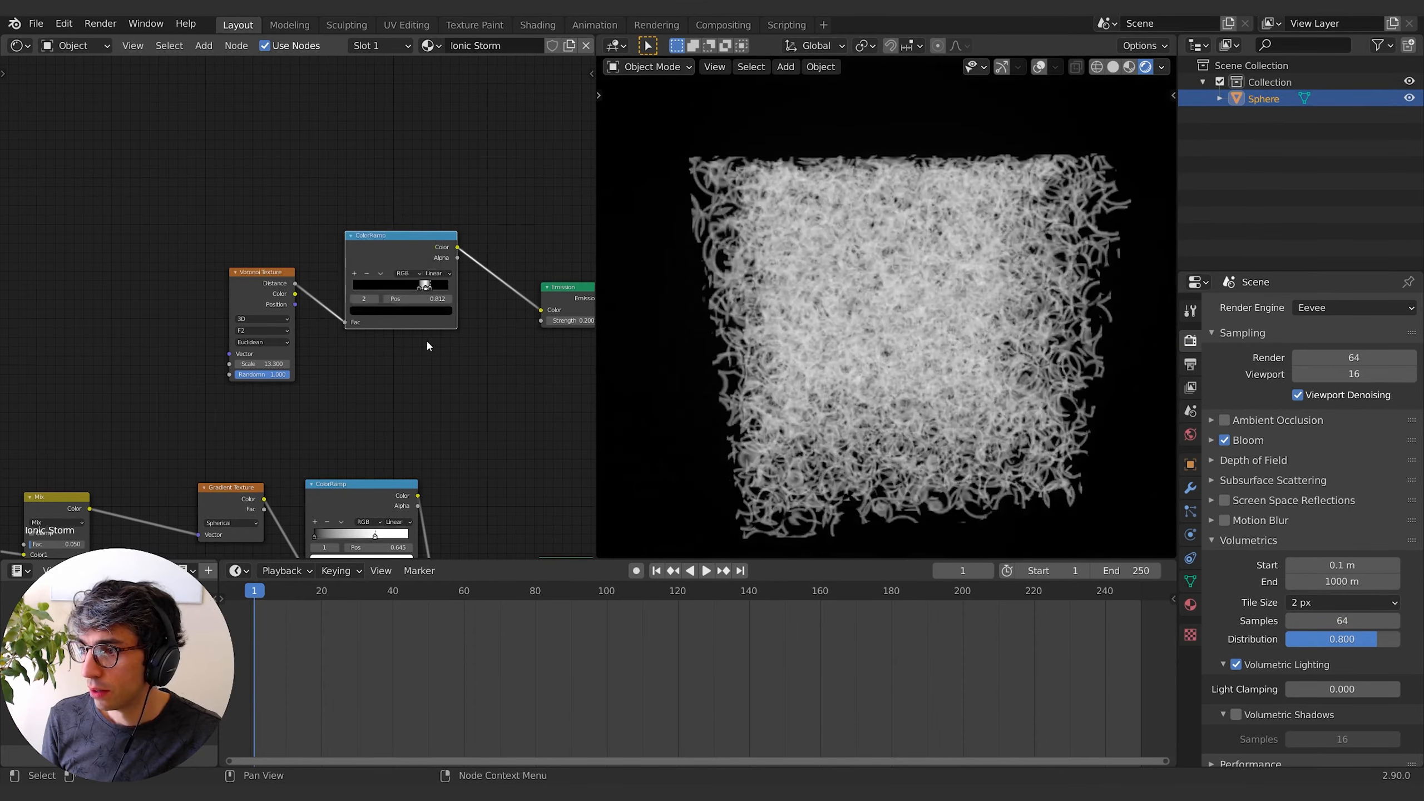
click(425, 290)
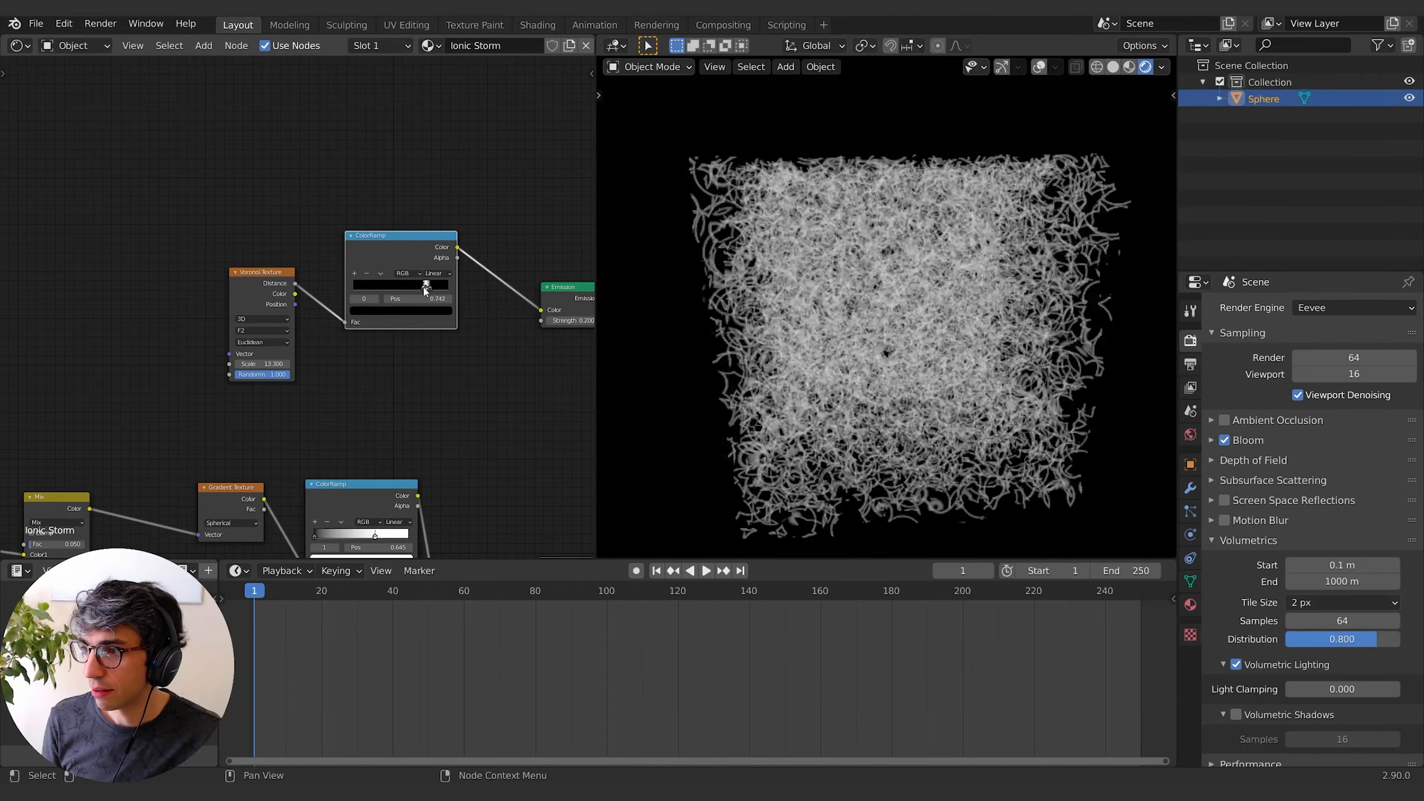
Set the Voronoi Texture's Scale to 2.
scroll(729, 328, up, 4)
scroll(749, 313, down, 3)
shift+middle_drag(749, 313, 817, 371)
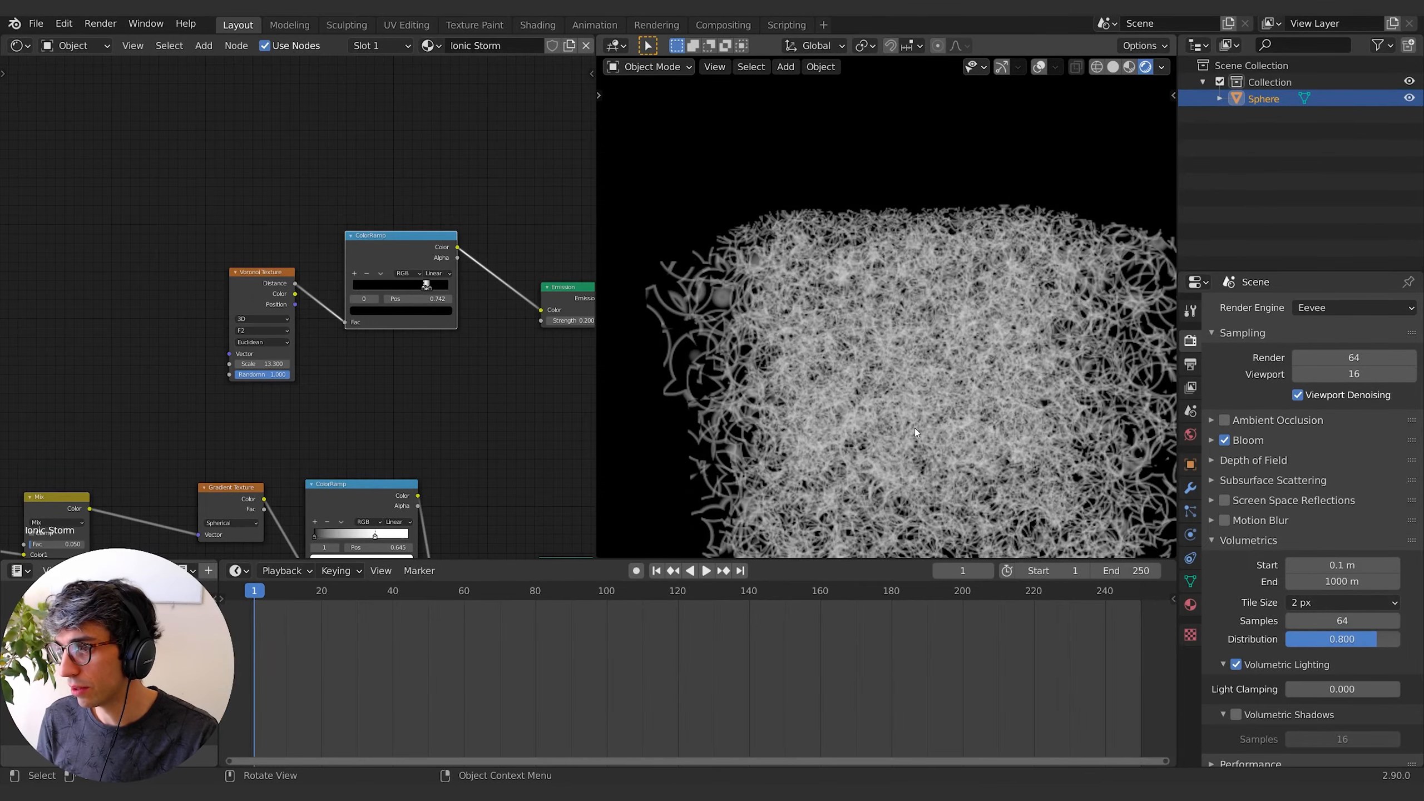
shift+drag(264, 364, 253, 363)
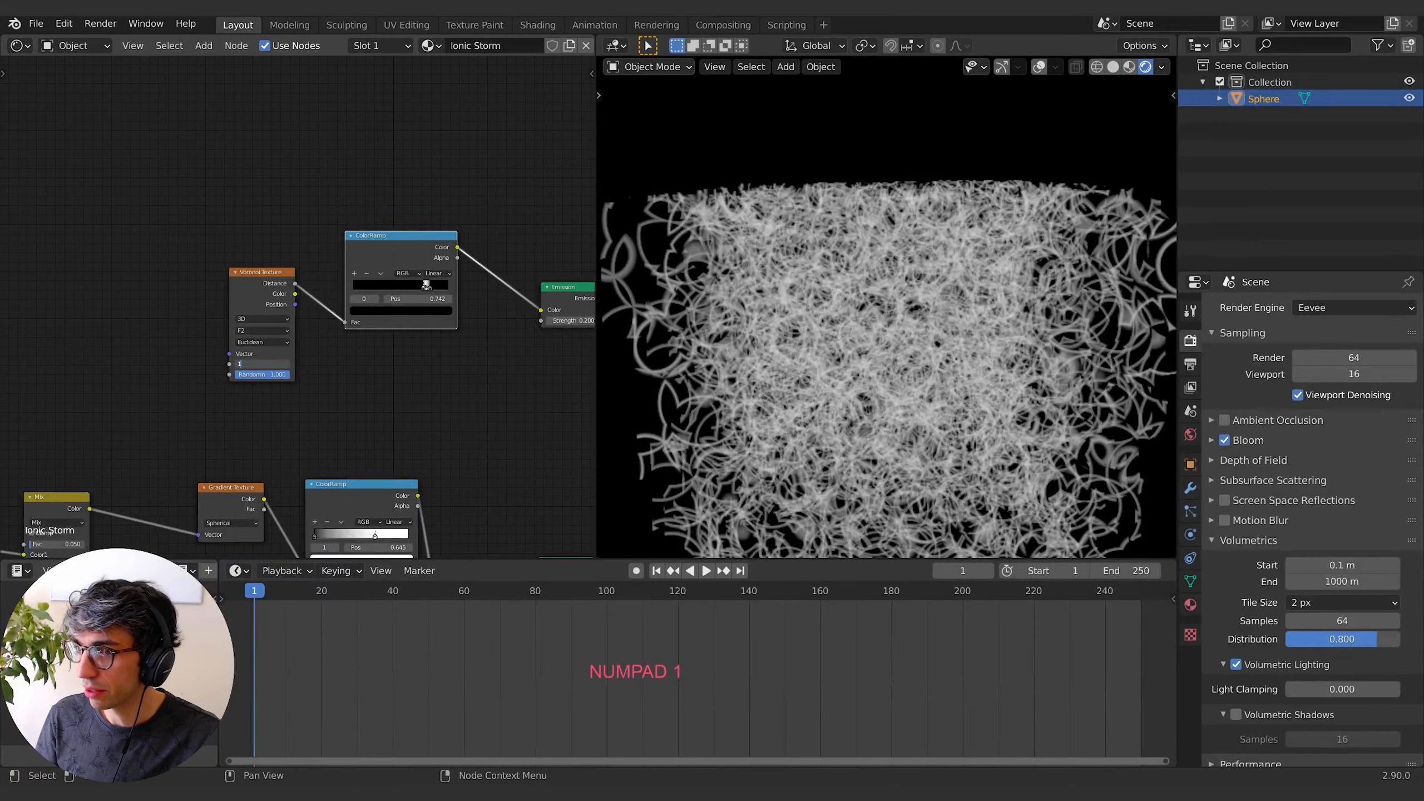
key(Return)
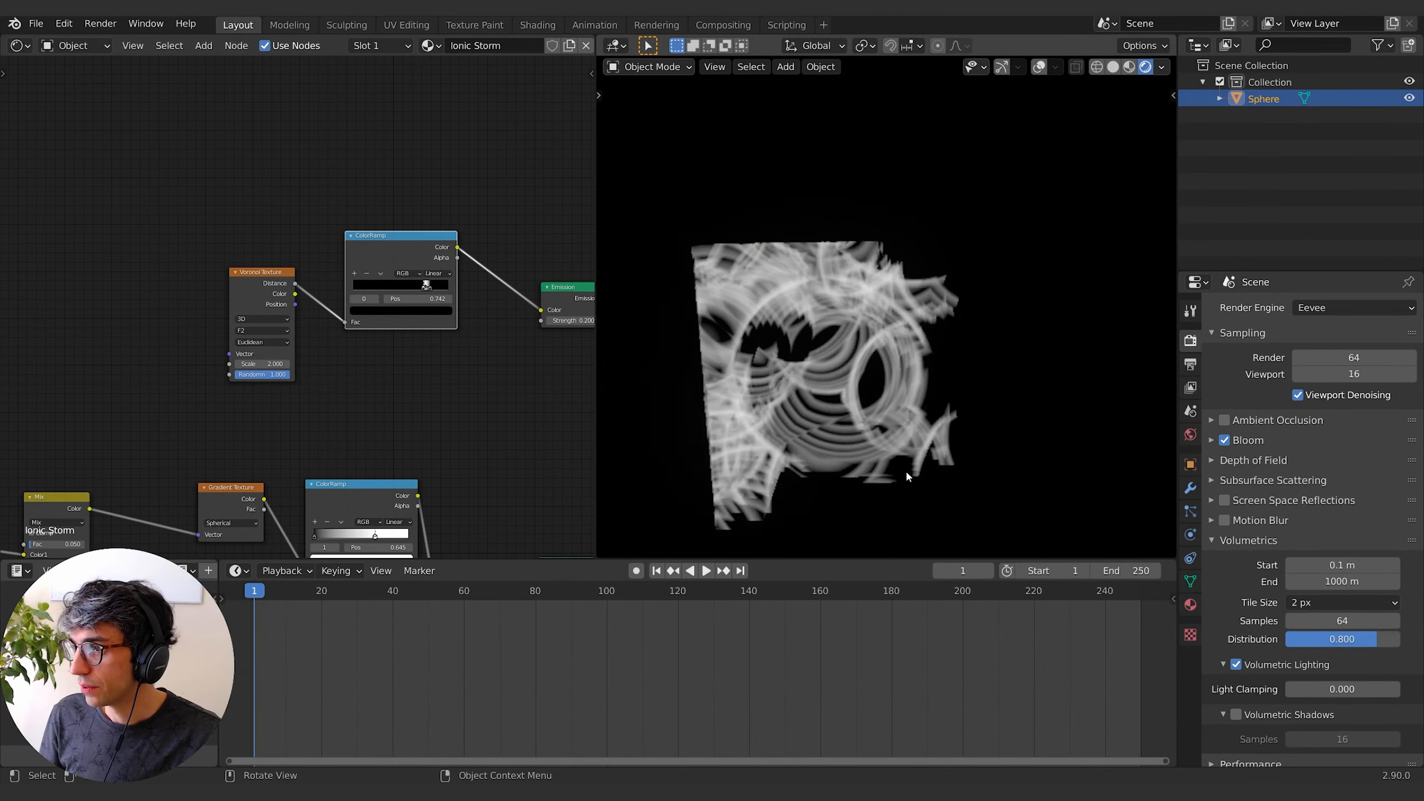
Try sliding the three Voronoi ColorRamp stops toward the low end, with the first black stop at about 0.270.
drag(424, 289, 375, 290)
mouse_move(411, 289)
mouse_down()
mouse_move(352, 291)
mouse_move(410, 290)
mouse_move(391, 289)
mouse_up()
click(382, 288)
drag(367, 289, 383, 289)
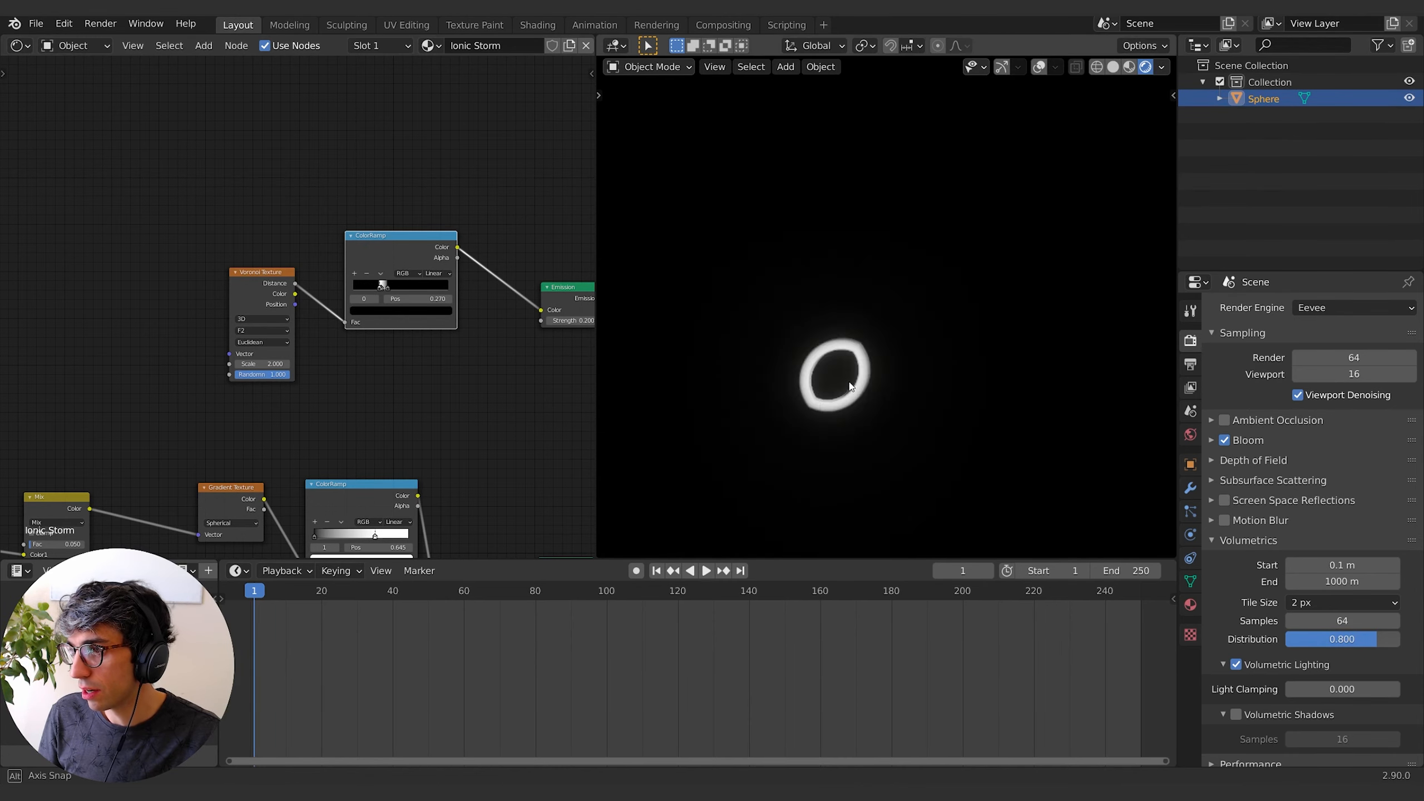
middle_drag(850, 383, 802, 379)
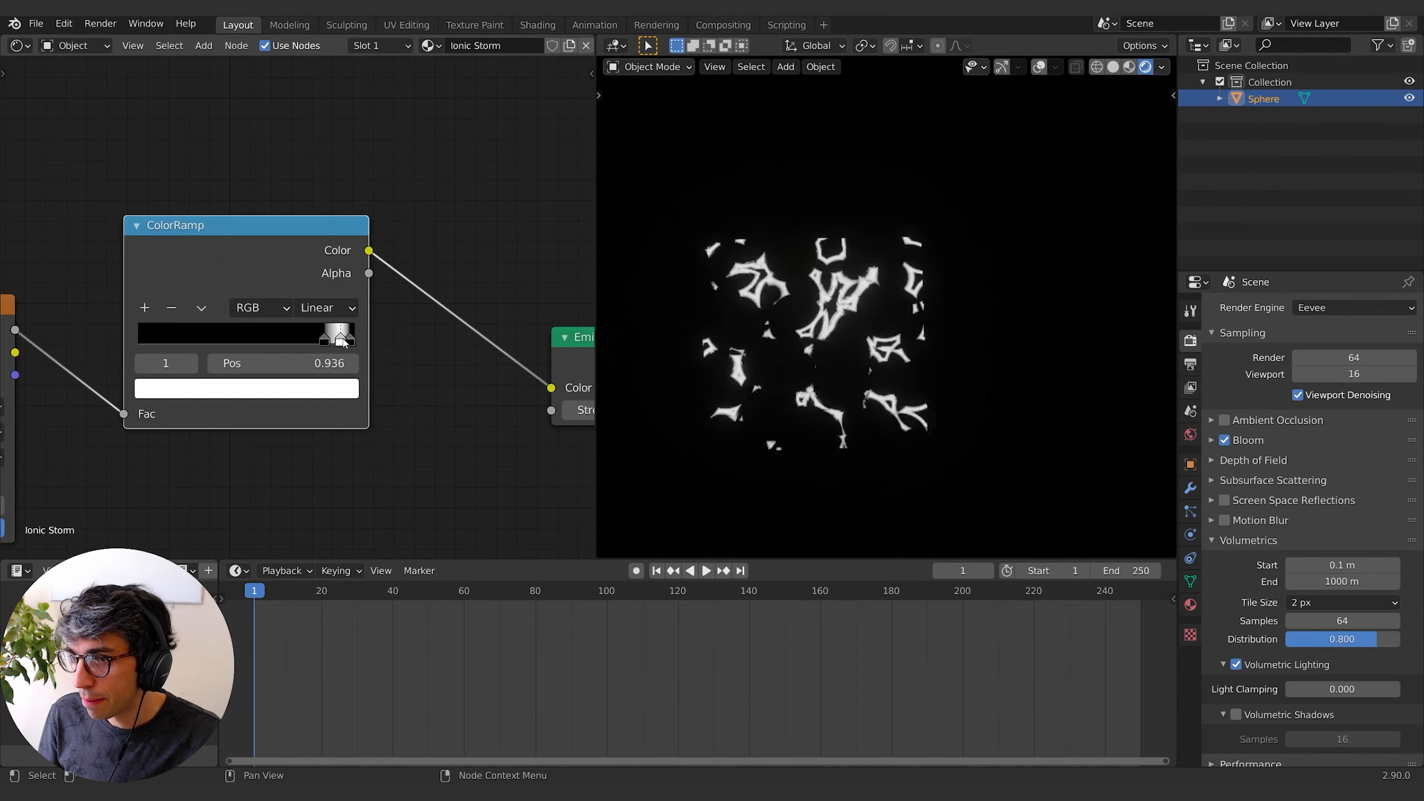
Squeeze the Voronoi ColorRamp stops together near the high end, with the first at about 0.967, and raise the Emission's Strength.
drag(342, 339, 336, 340)
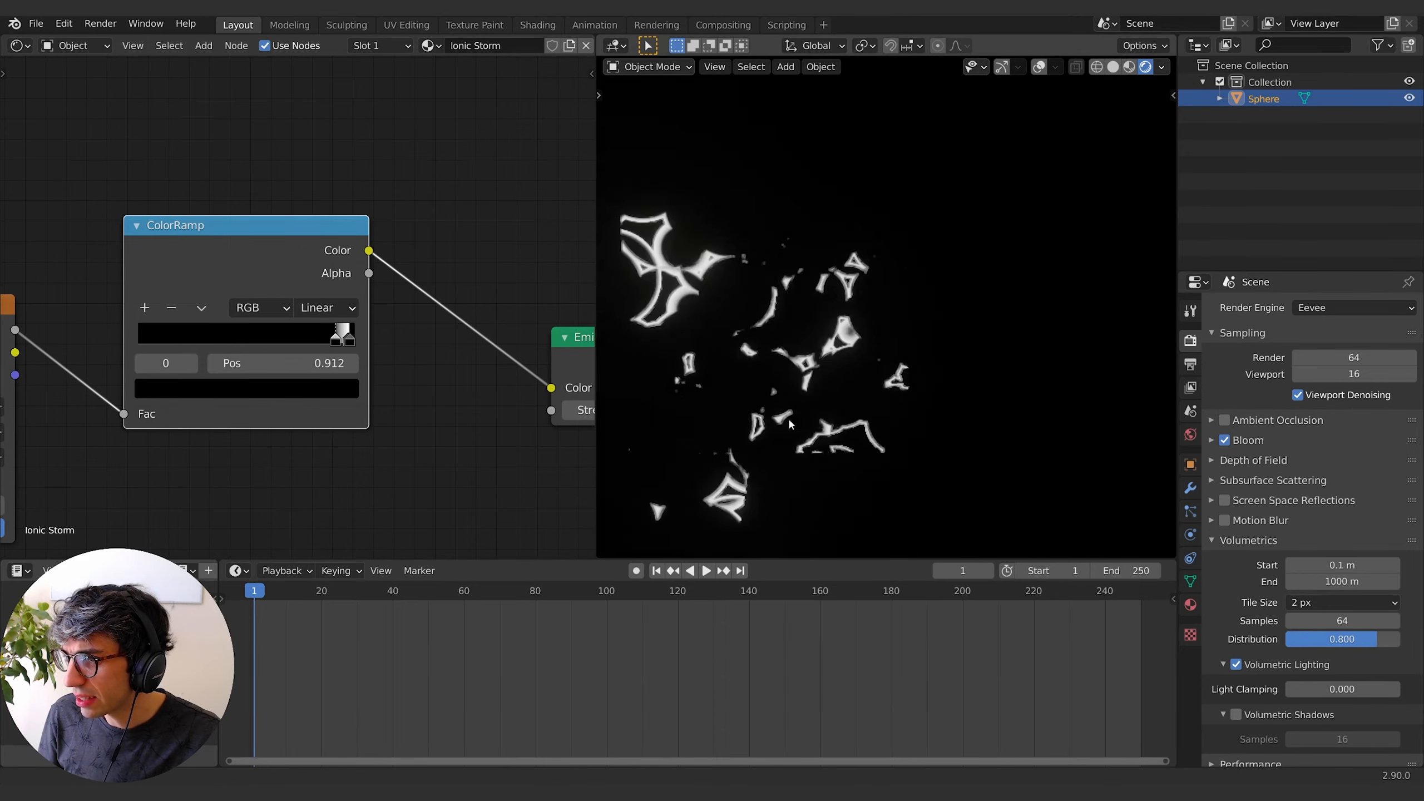
shift+middle_drag(789, 424, 815, 418)
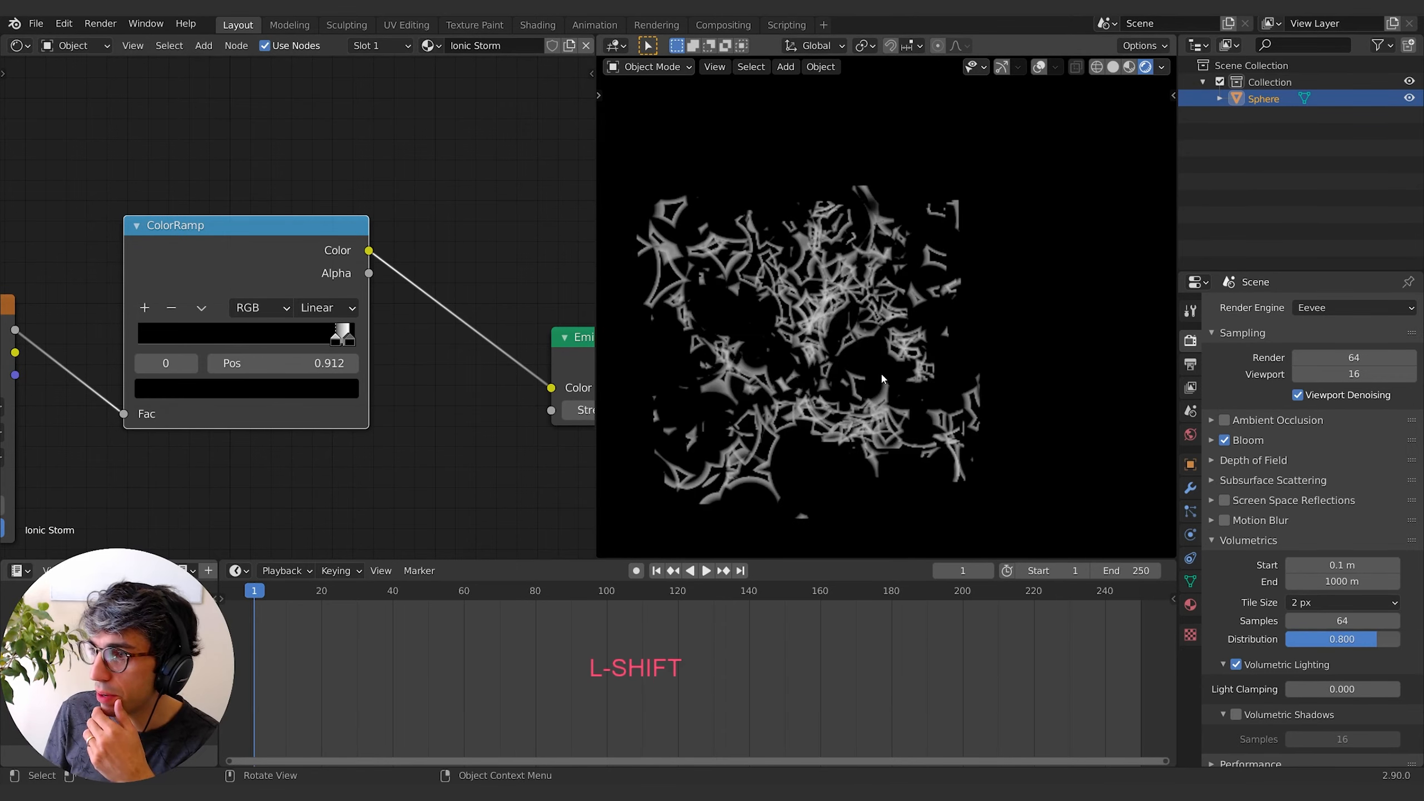
drag(335, 340, 347, 339)
middle_drag(458, 356, 299, 358)
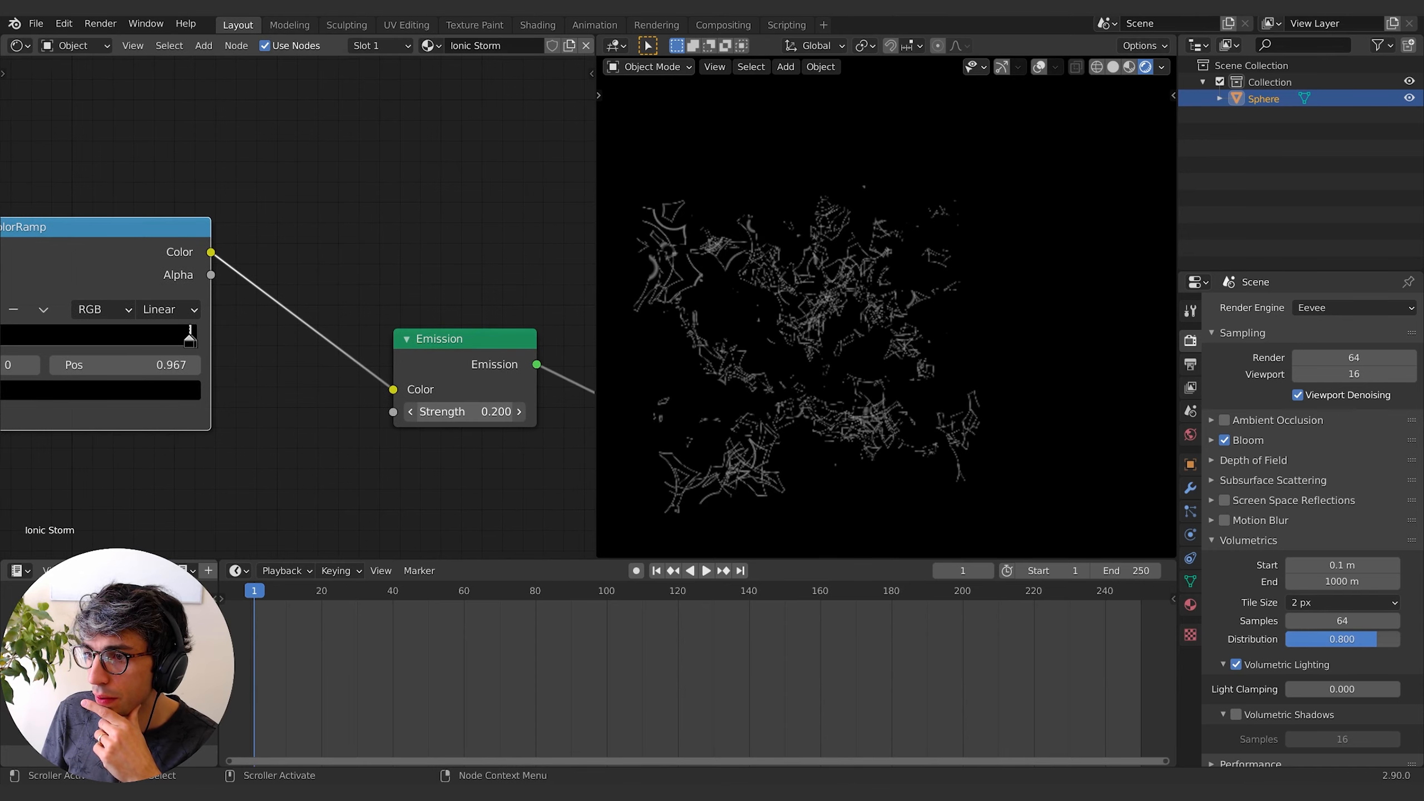
drag(467, 413, 505, 412)
middle_drag(281, 424, 362, 404)
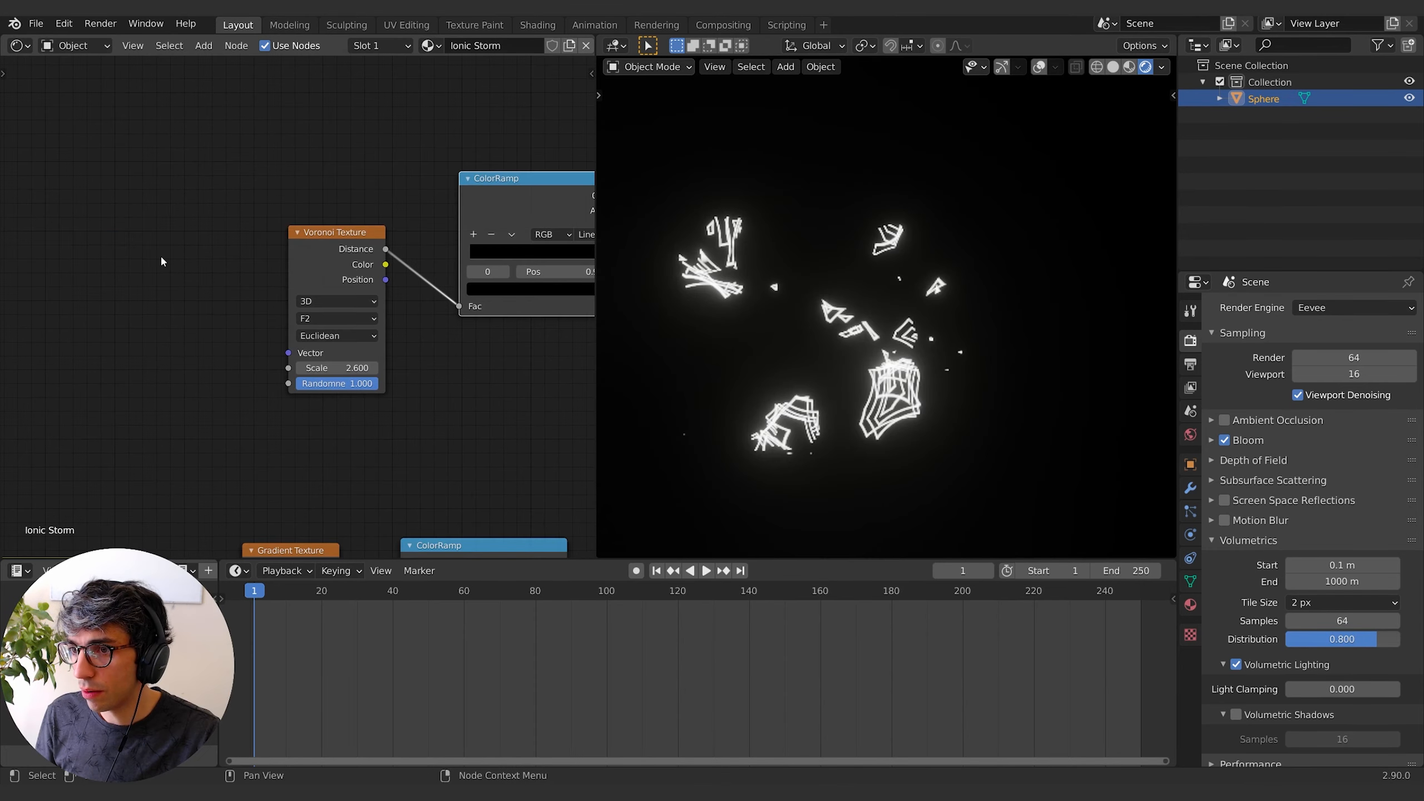
Add a Texture Coordinate node, feed its Object output into the Voronoi Texture's Vector, and set the Voronoi Scale to 1.8.
click(161, 255)
key(shift+a)
click(162, 257)
text(tex)
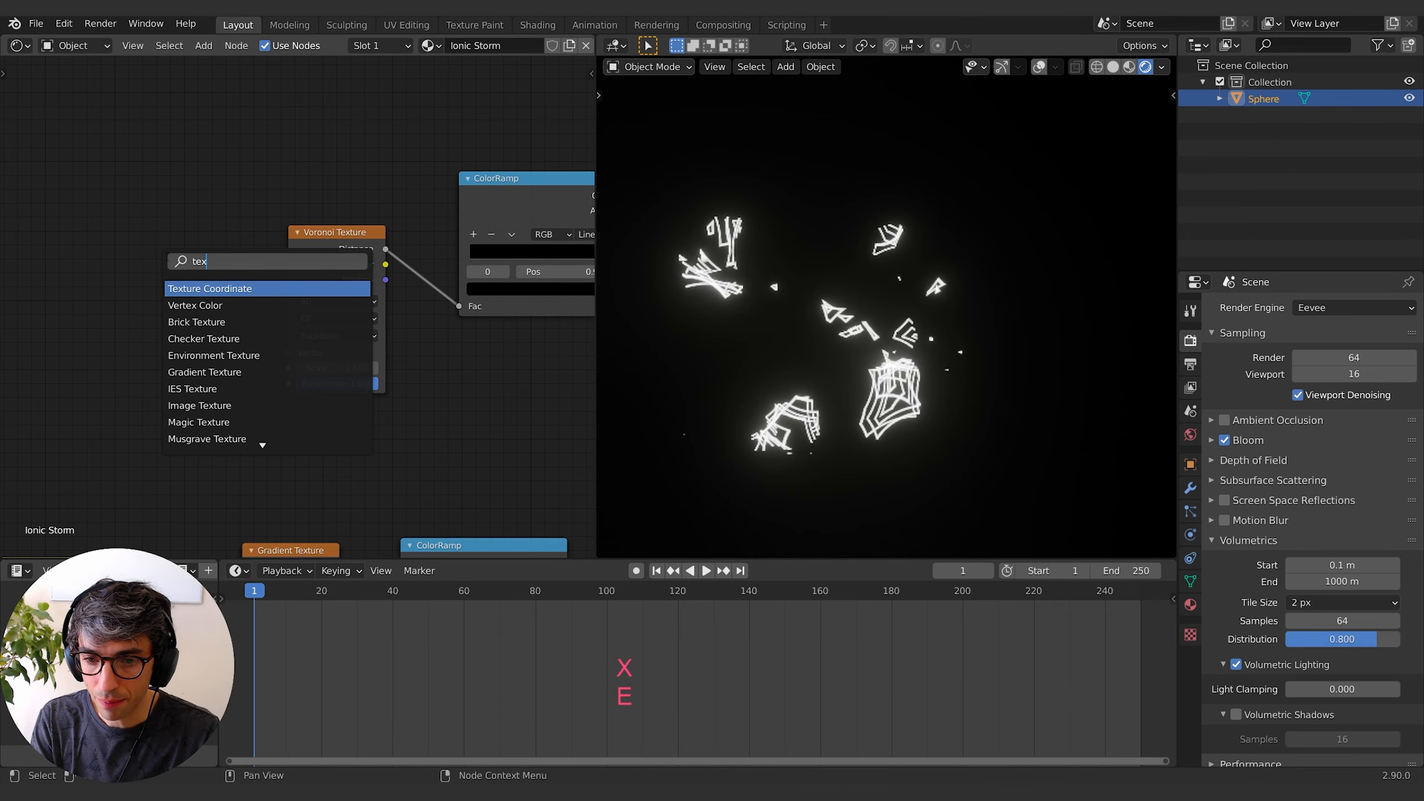
key(Return)
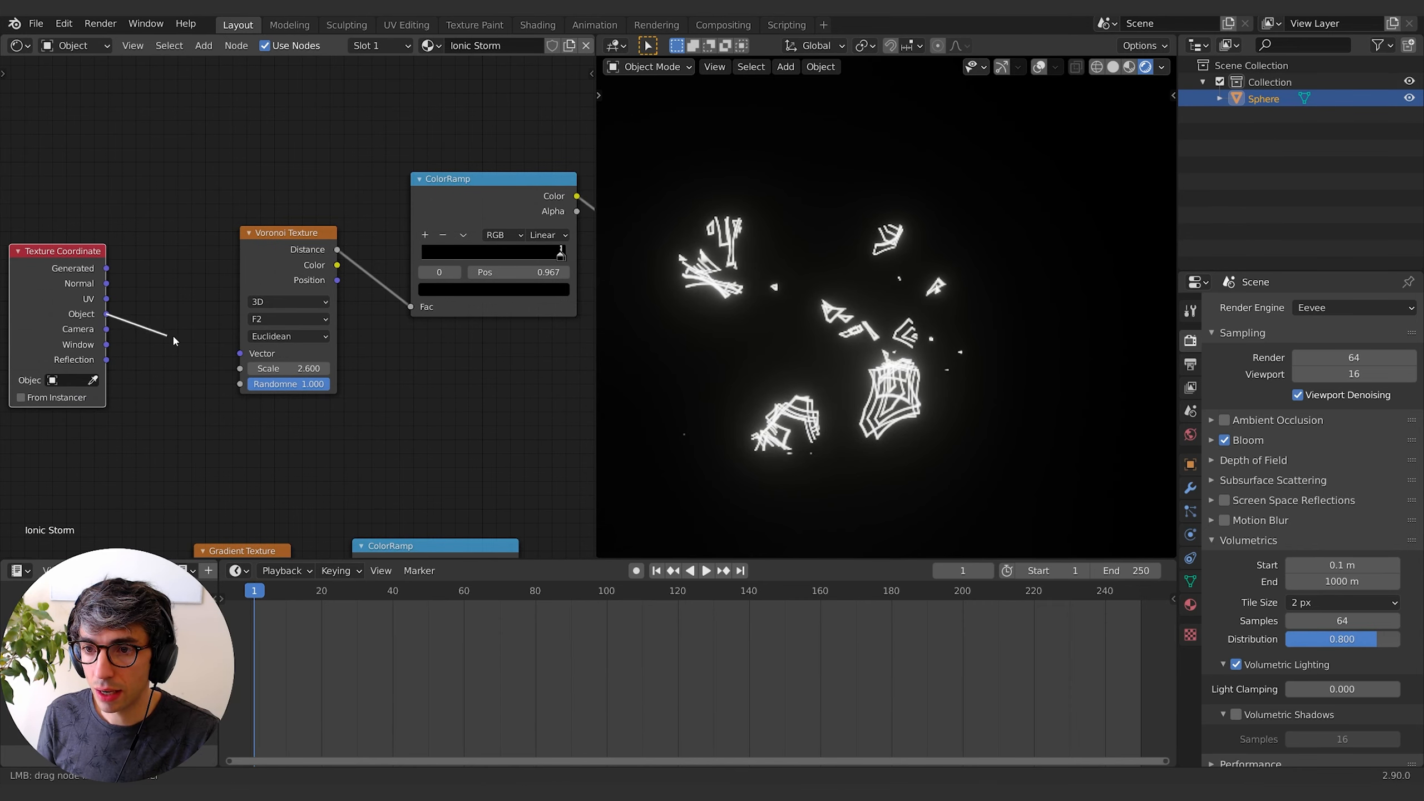
drag(236, 356, 236, 357)
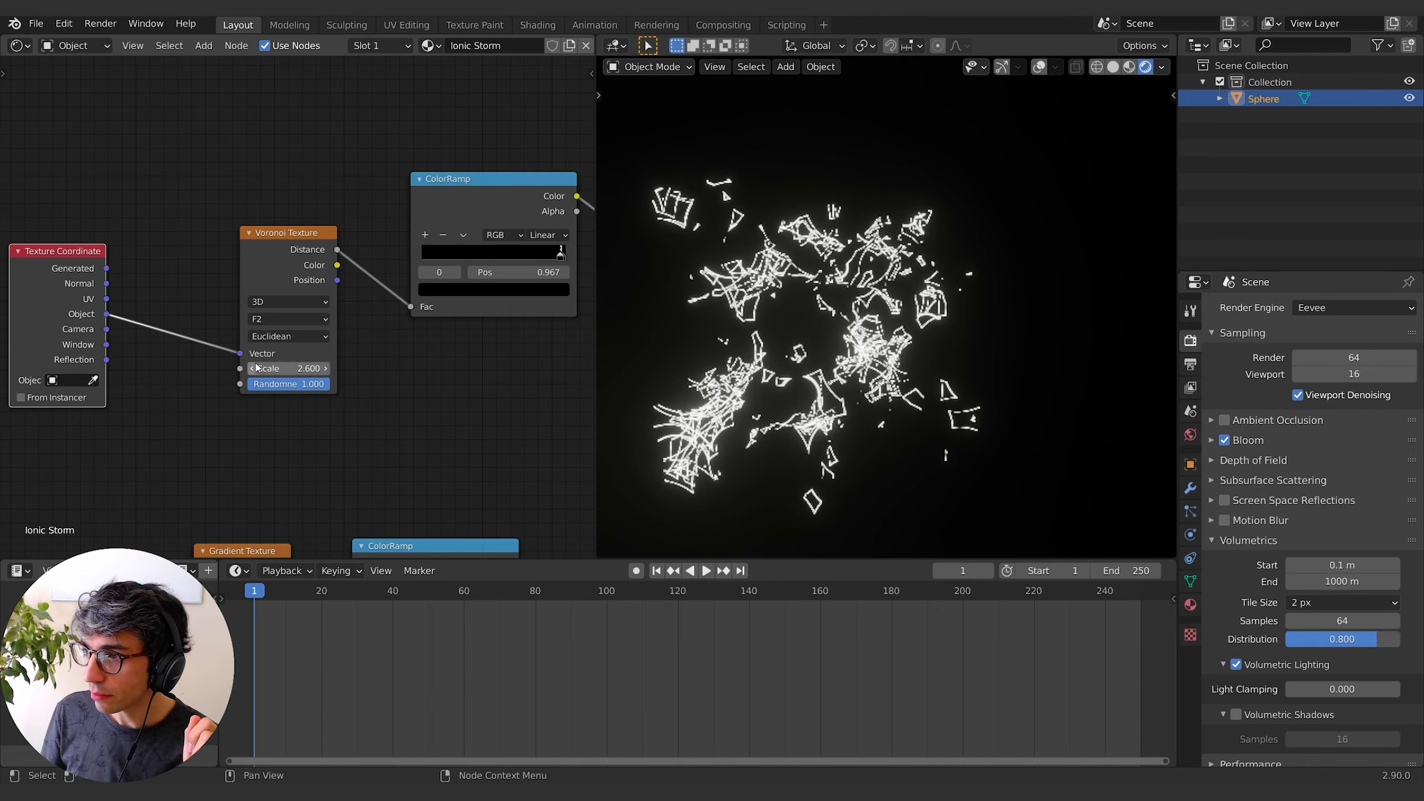
drag(303, 369, 268, 369)
middle_drag(281, 369, 357, 360)
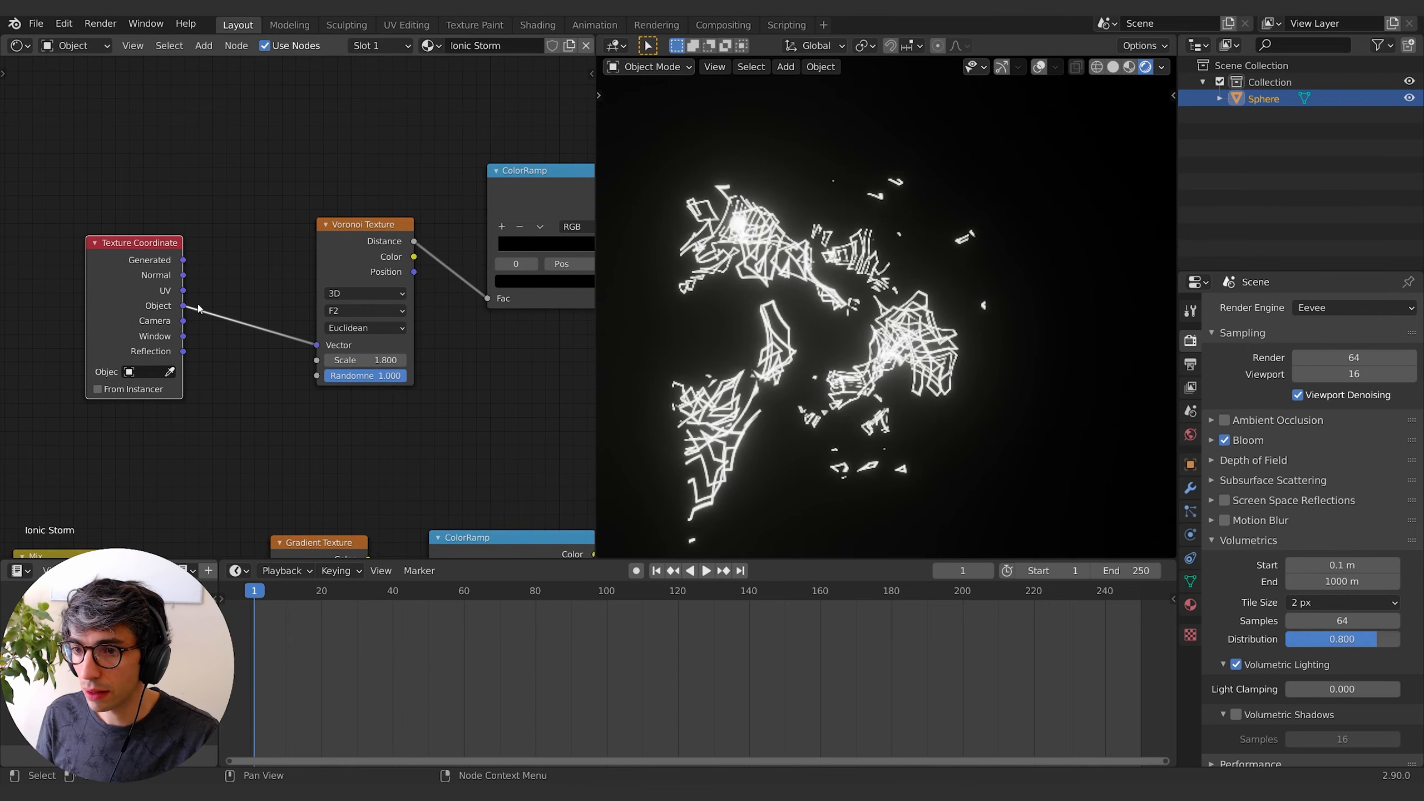
Duplicate the existing Mix node and insert the copy between the new Texture Coordinate and the Voronoi Texture.
drag(132, 245, 20, 247)
middle_drag(167, 393, 309, 354)
scroll(308, 421, down, 3)
click(195, 521)
key(shift+d)
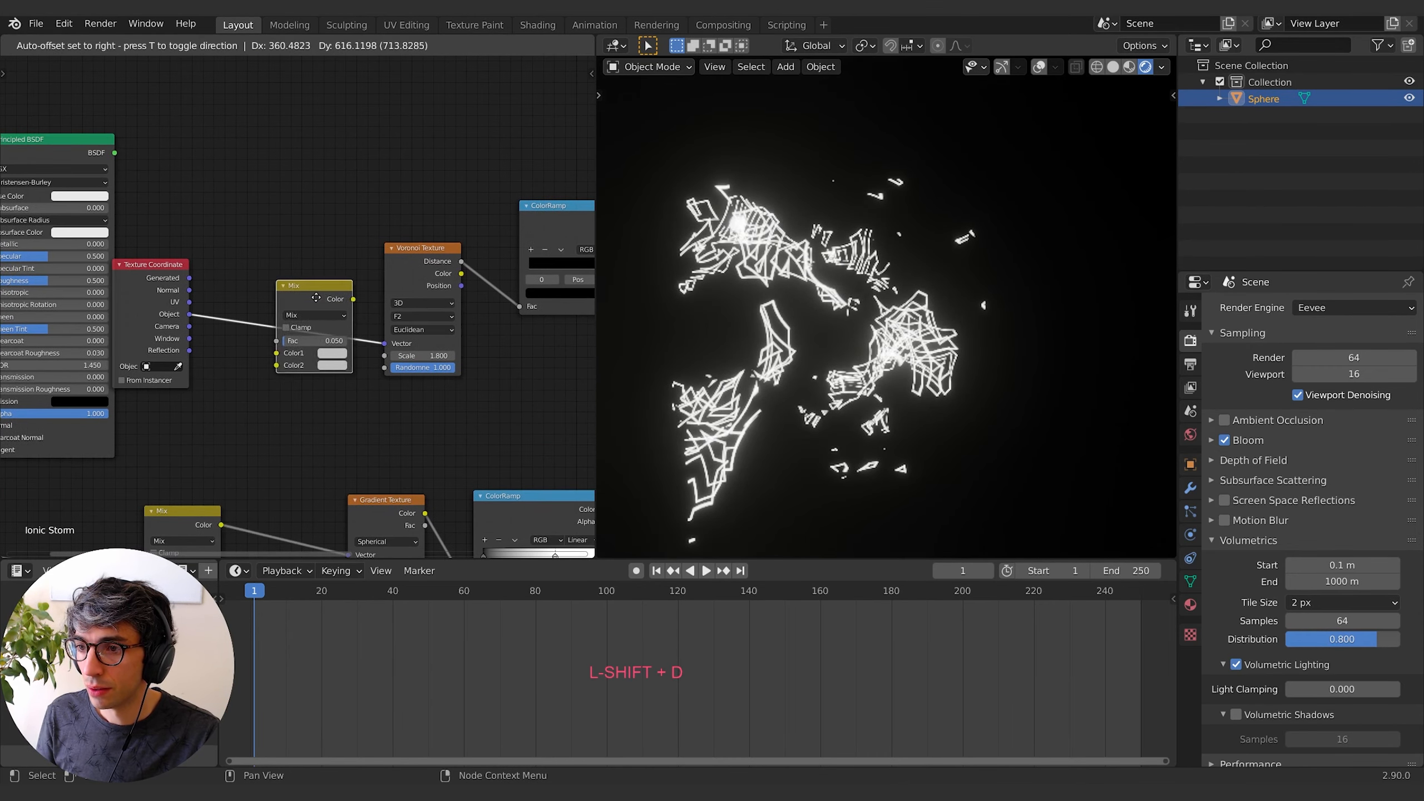
click(313, 297)
Add a Noise Texture and arrange it below the Texture Coordinate node, ahead of the new Mix node.
key(shift+a)
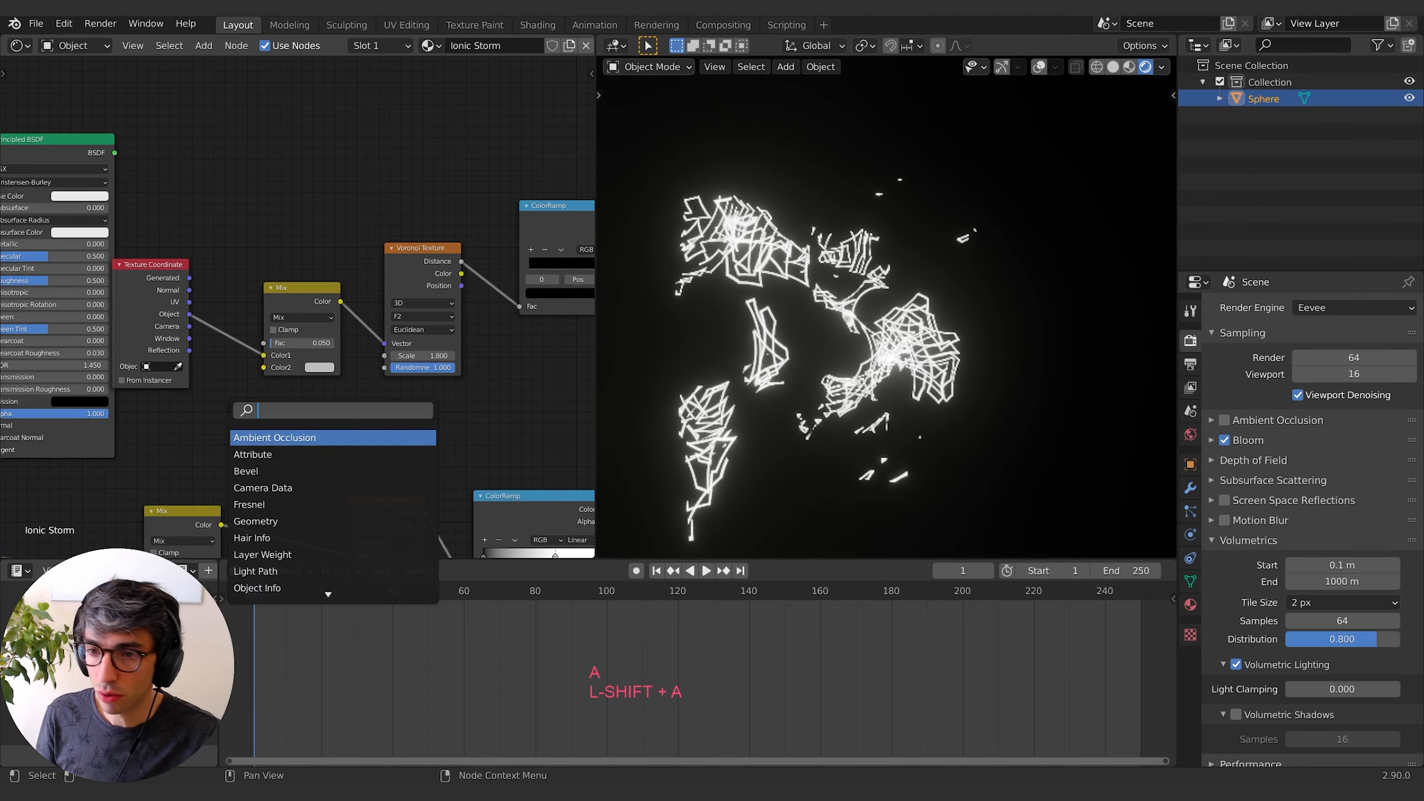
text(noise)
key(Return)
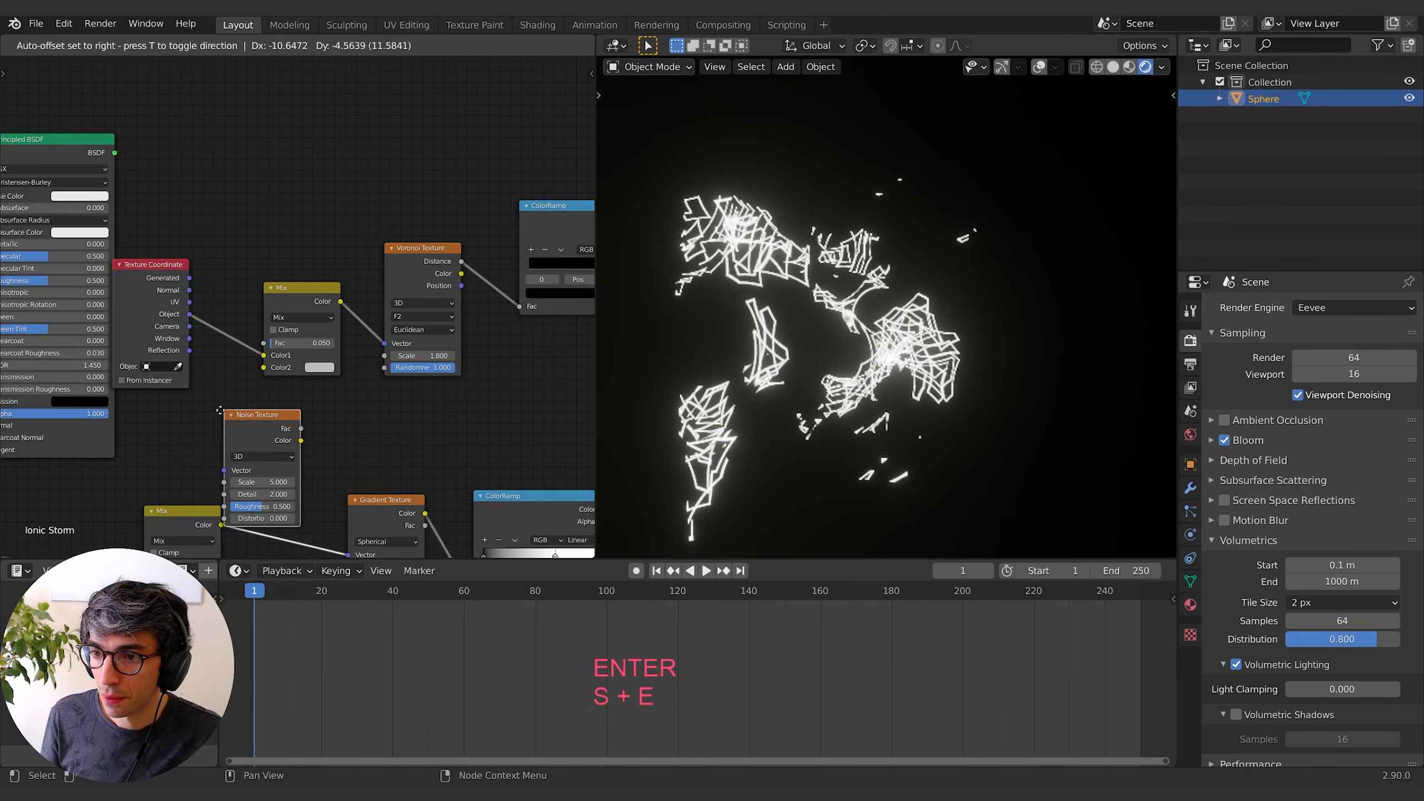
key(x)
click(131, 388)
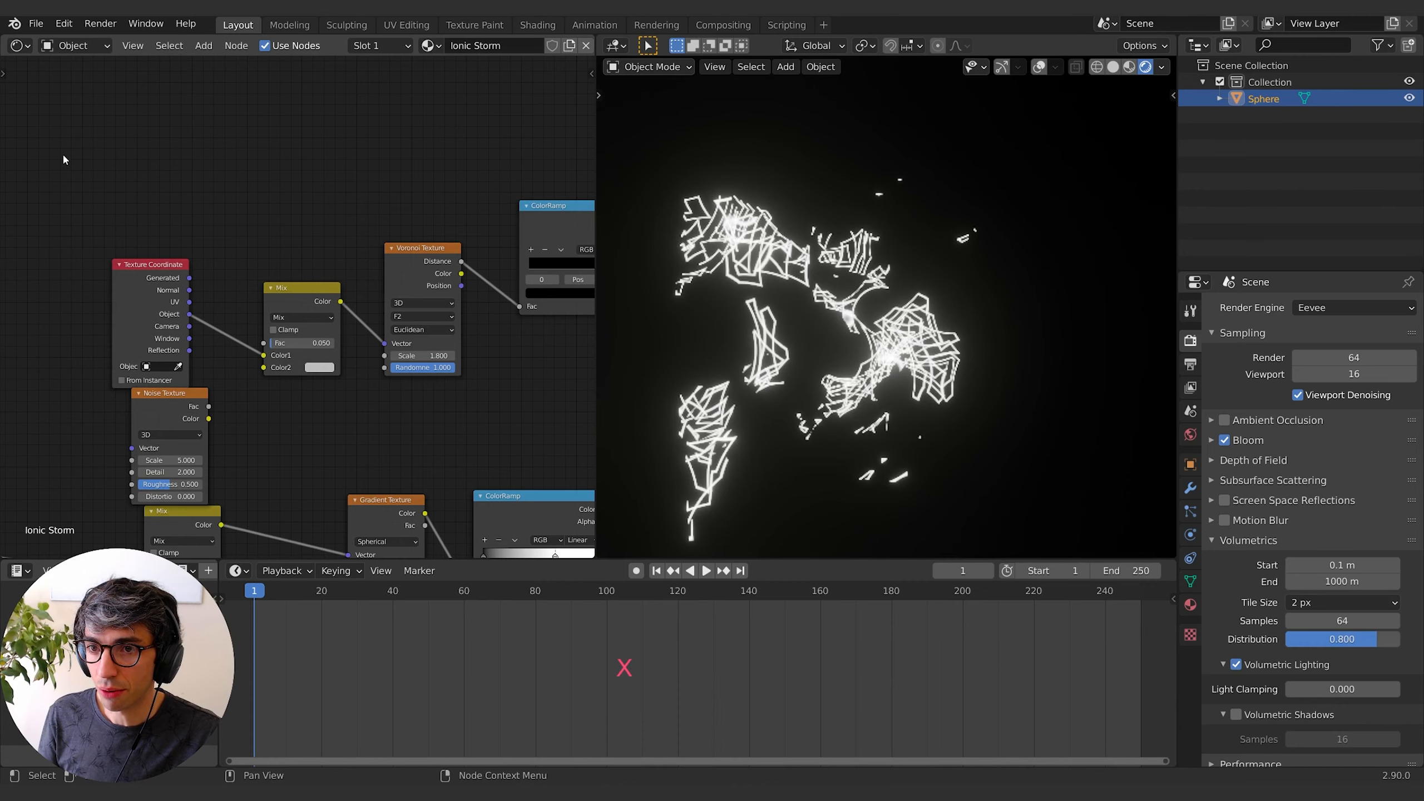
click(150, 289)
key(g)
click(118, 172)
click(188, 410)
key(g)
click(141, 389)
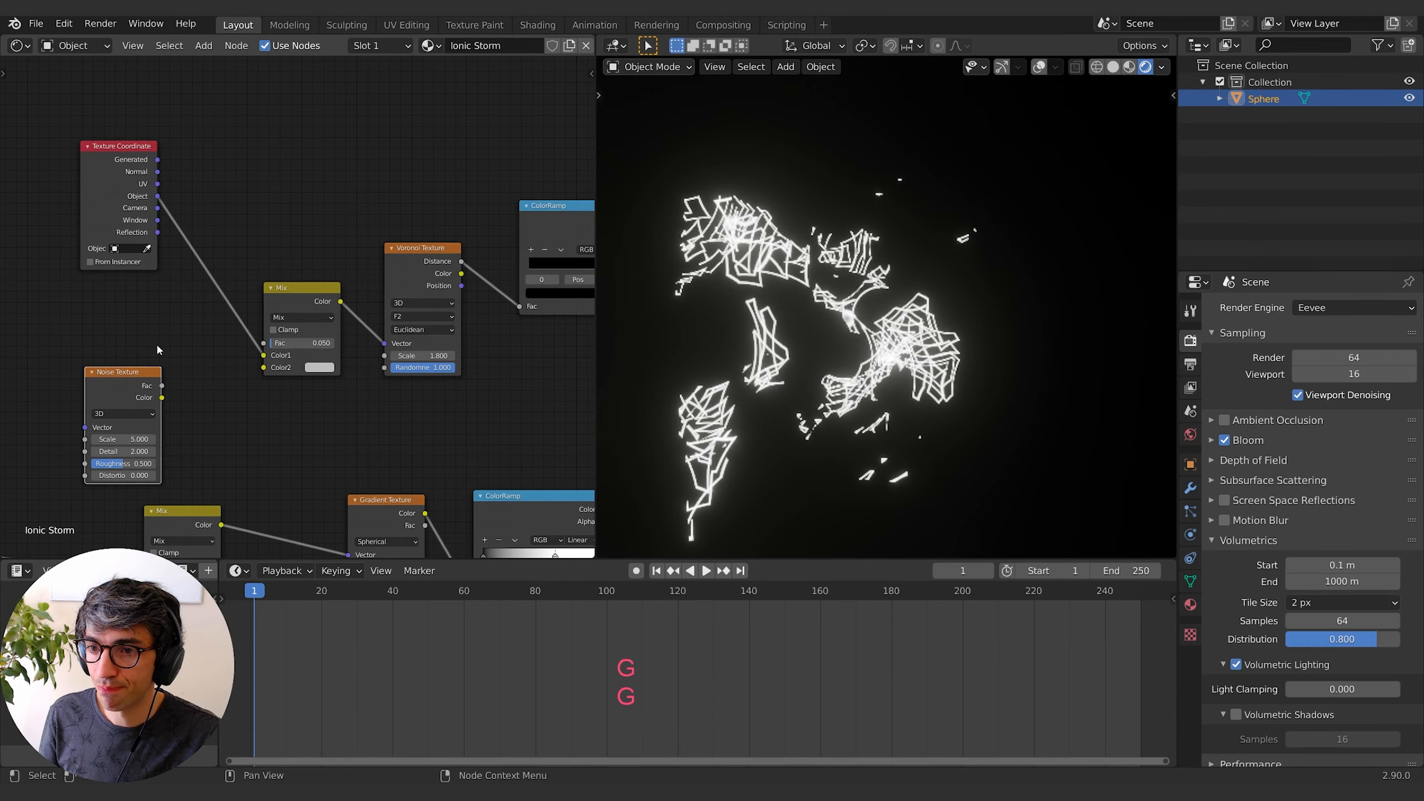
Feed the Noise Texture's Color into the Mix node's Color2, and tune the distortion with Fac at 0.233 and the noise Scale.
middle_drag(112, 386, 104, 355)
drag(104, 355, 235, 339)
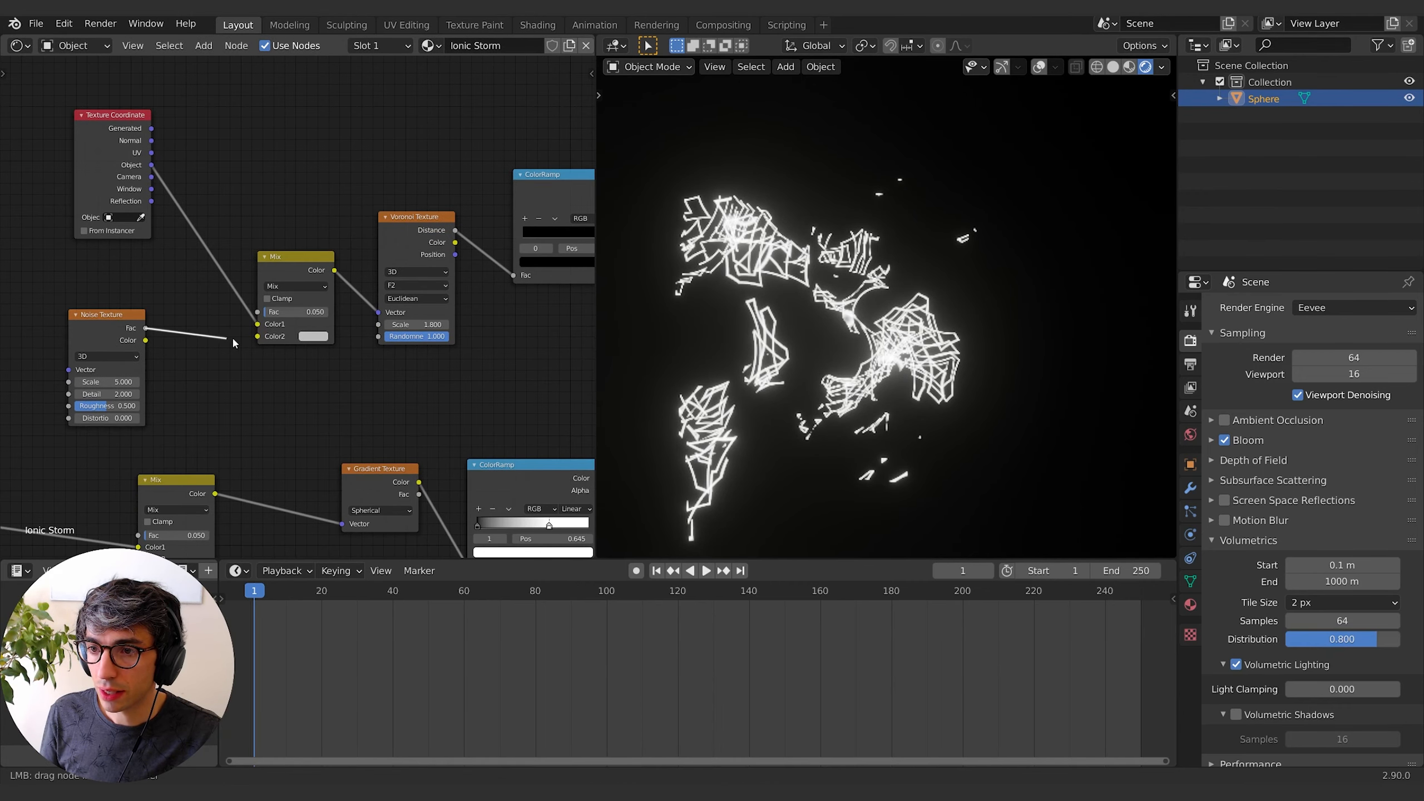
drag(145, 341, 206, 350)
drag(206, 350, 236, 347)
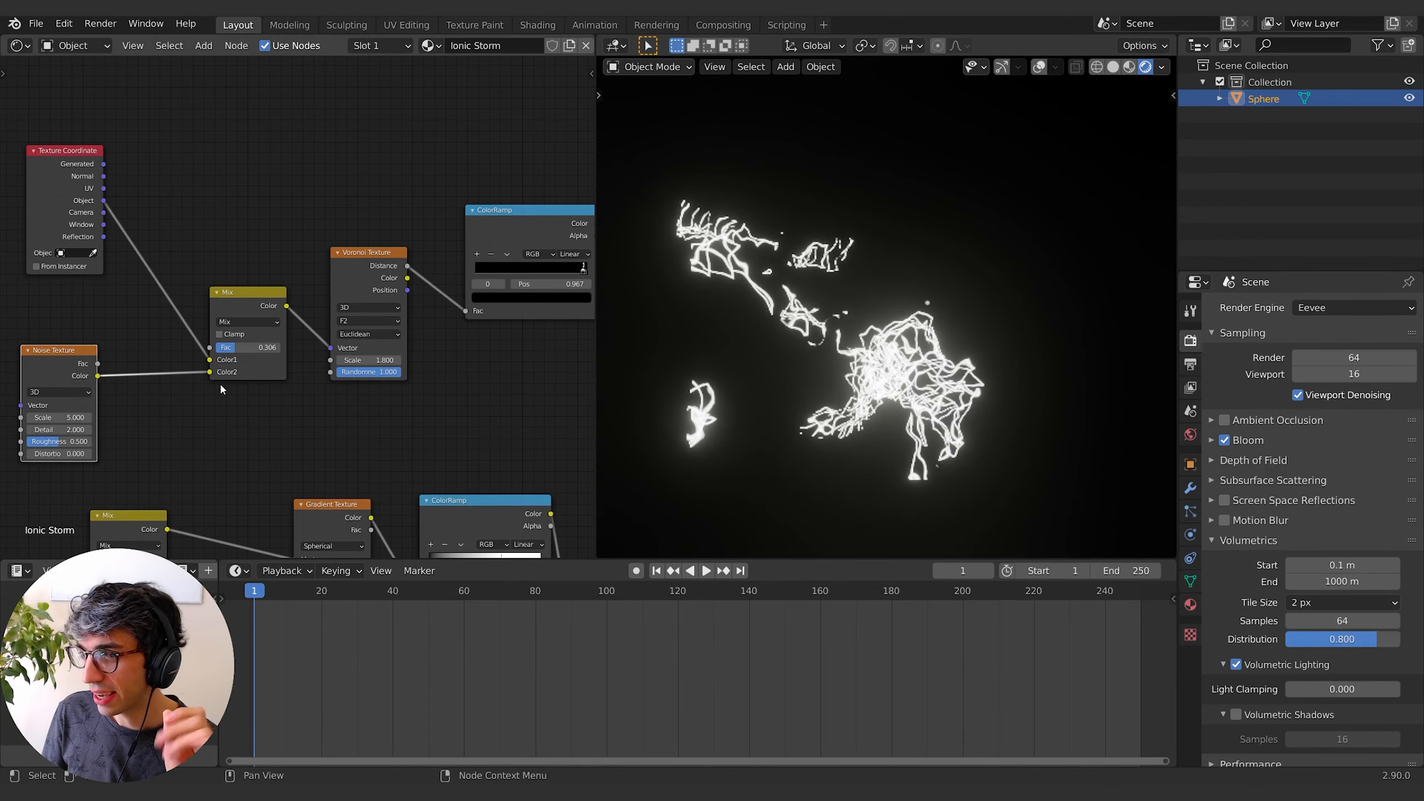
drag(59, 422, 95, 422)
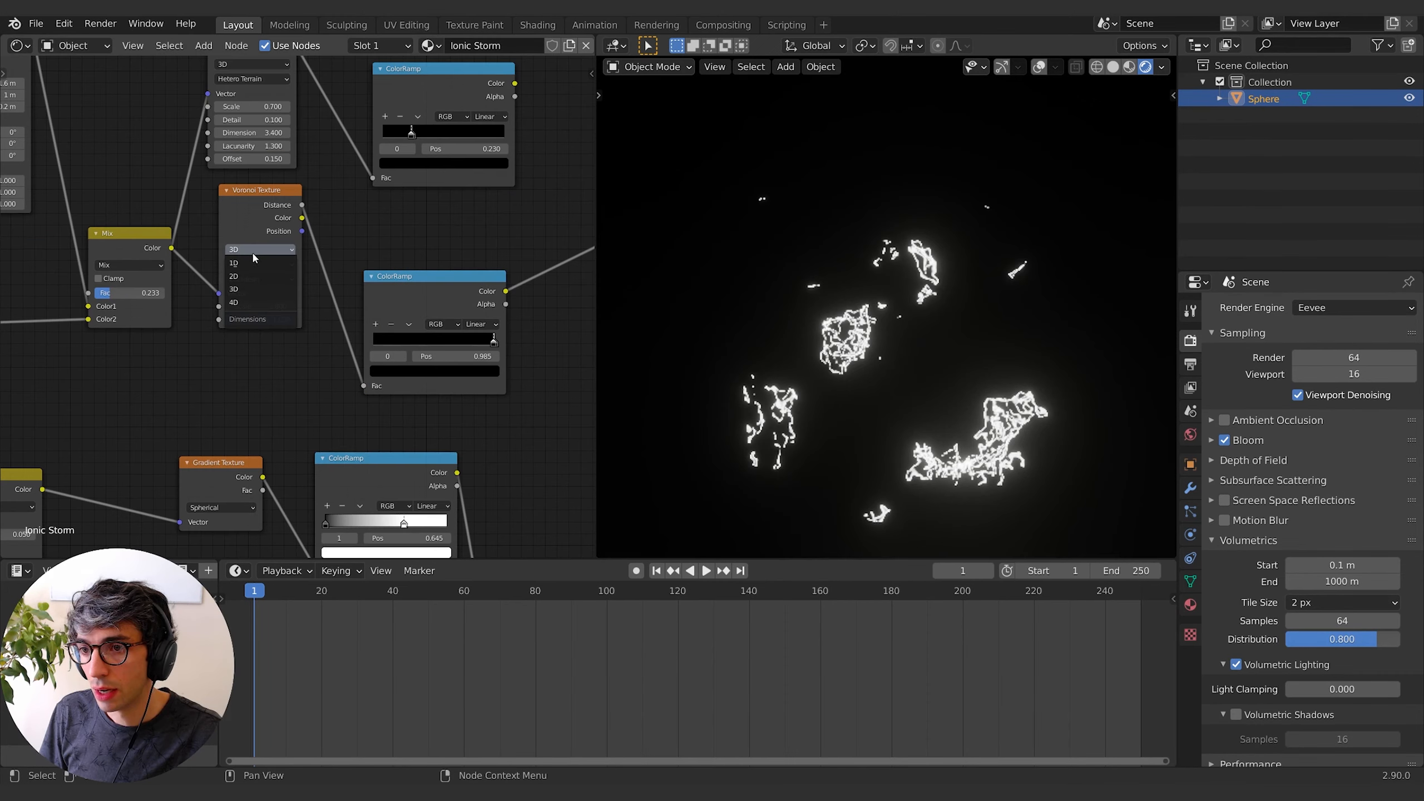
Switch the Voronoi Texture to 4D and adjust its W value to change the lightning pattern.
click(258, 303)
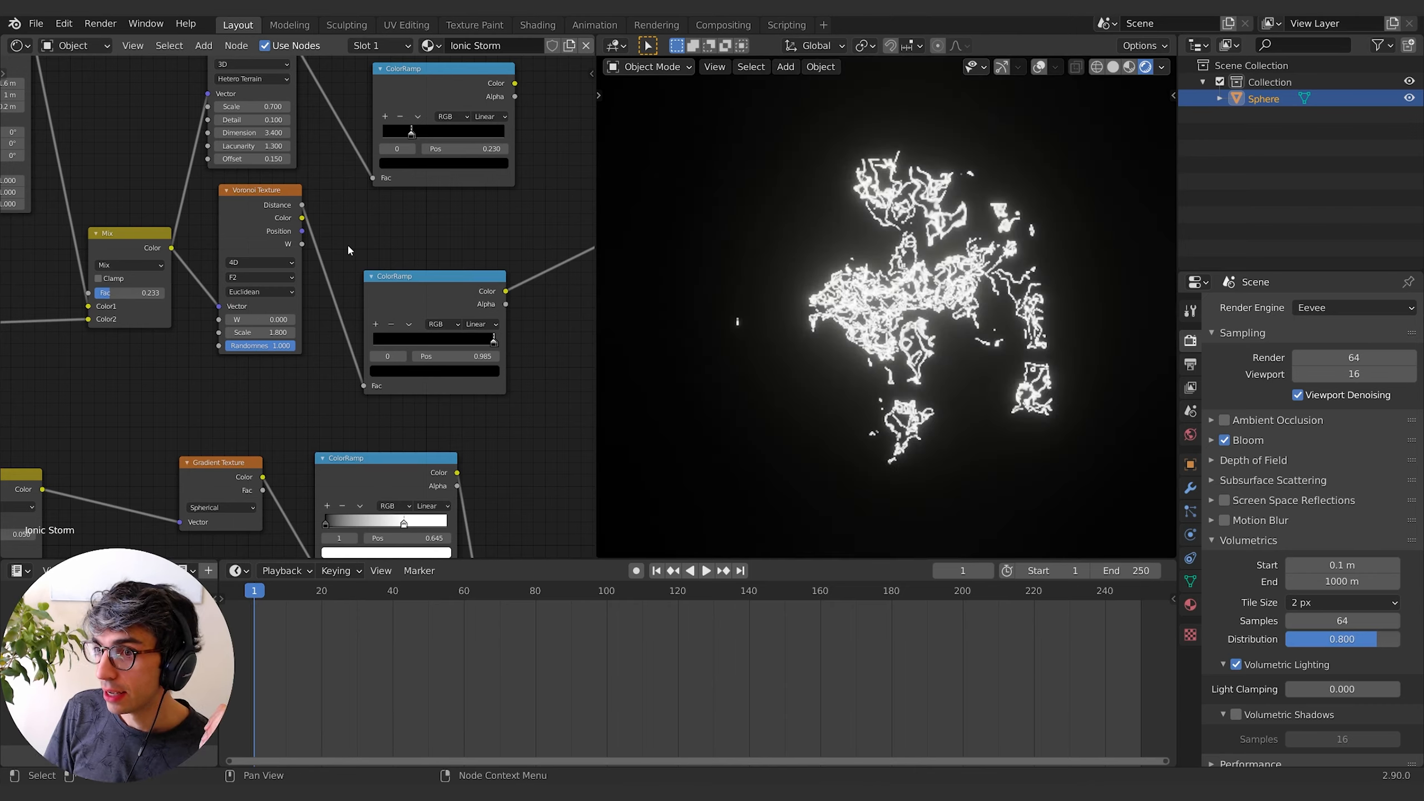
middle_drag(313, 304, 268, 377)
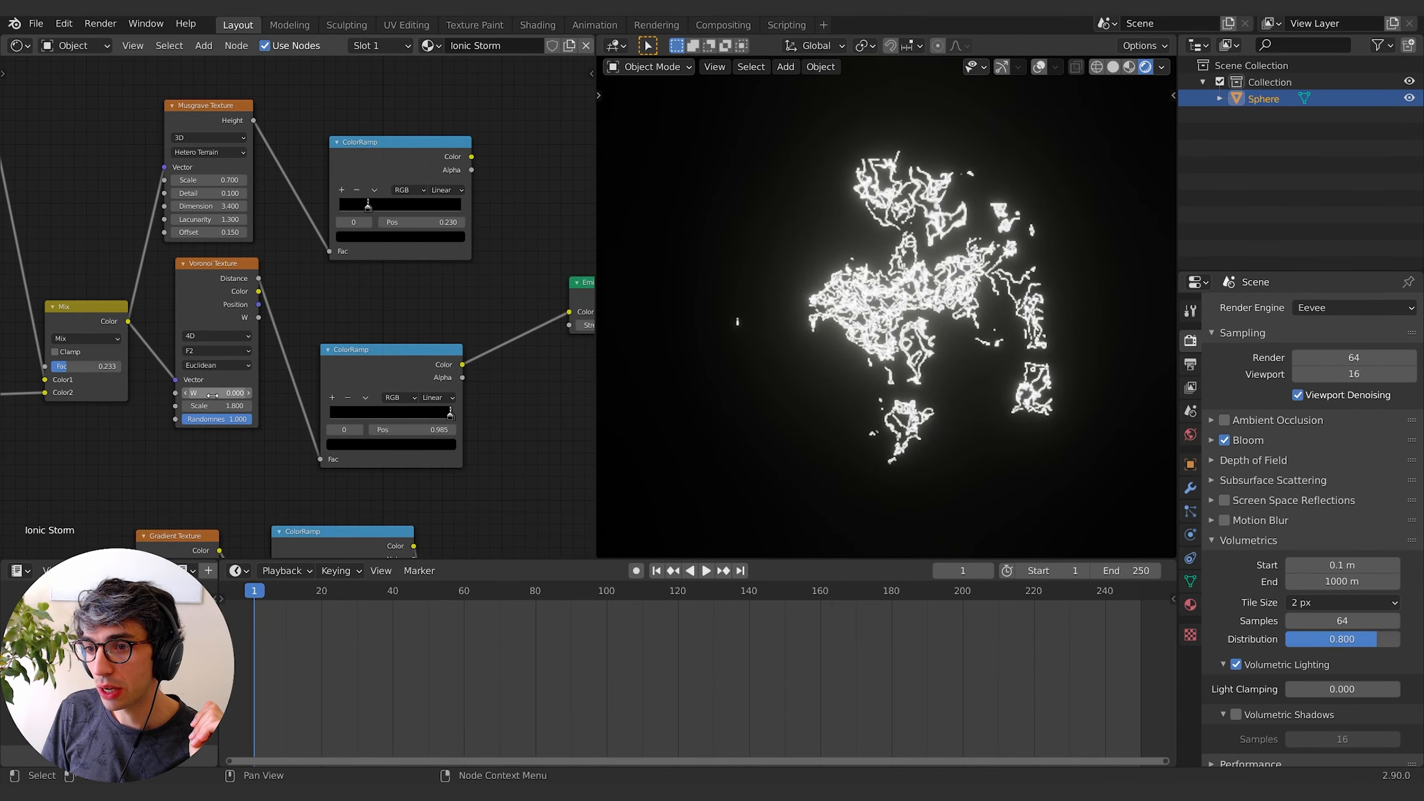
drag(218, 393, 168, 393)
shift+drag(218, 393, 252, 392)
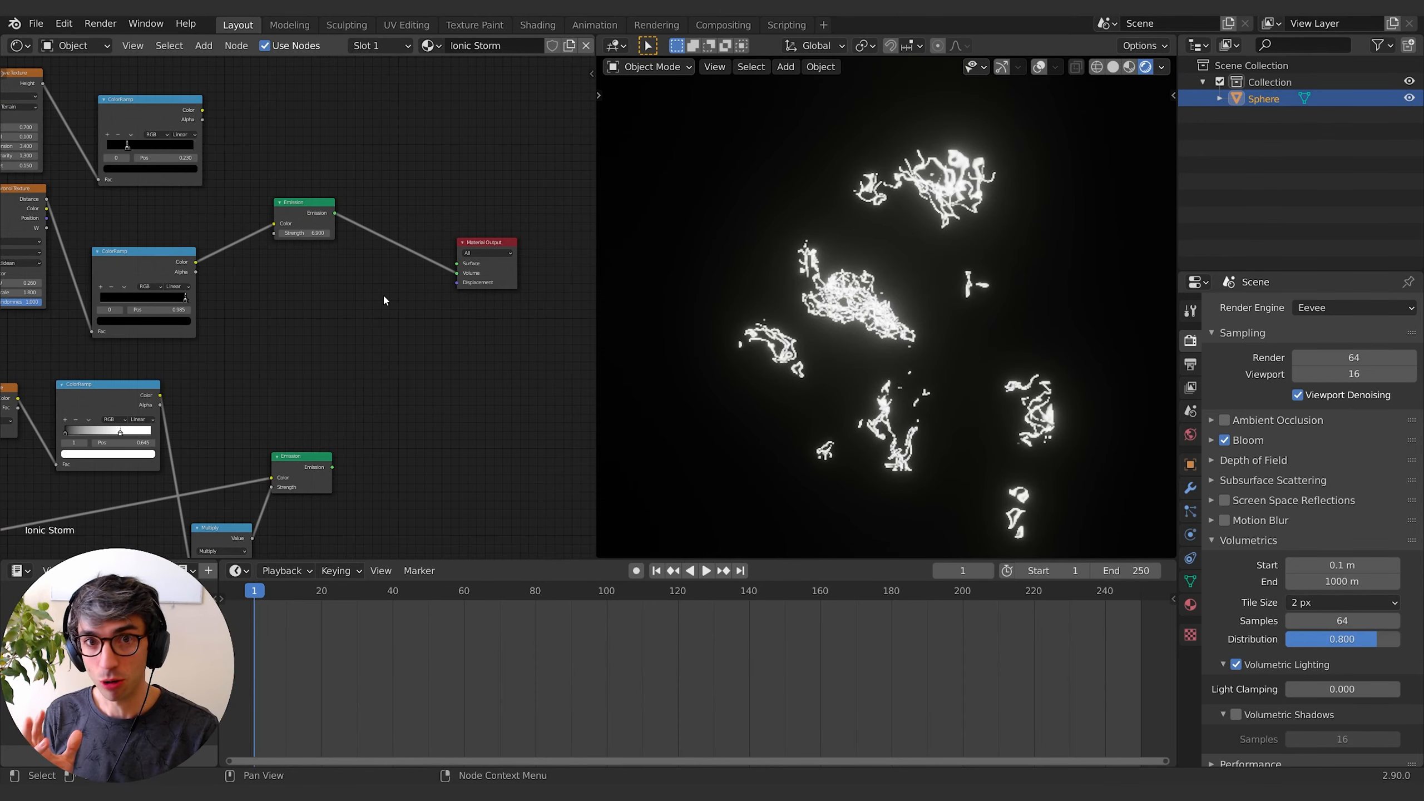
Move the cloud's Emission node farther away from its Multiply node, below the Material Output.
middle_drag(219, 380, 195, 239)
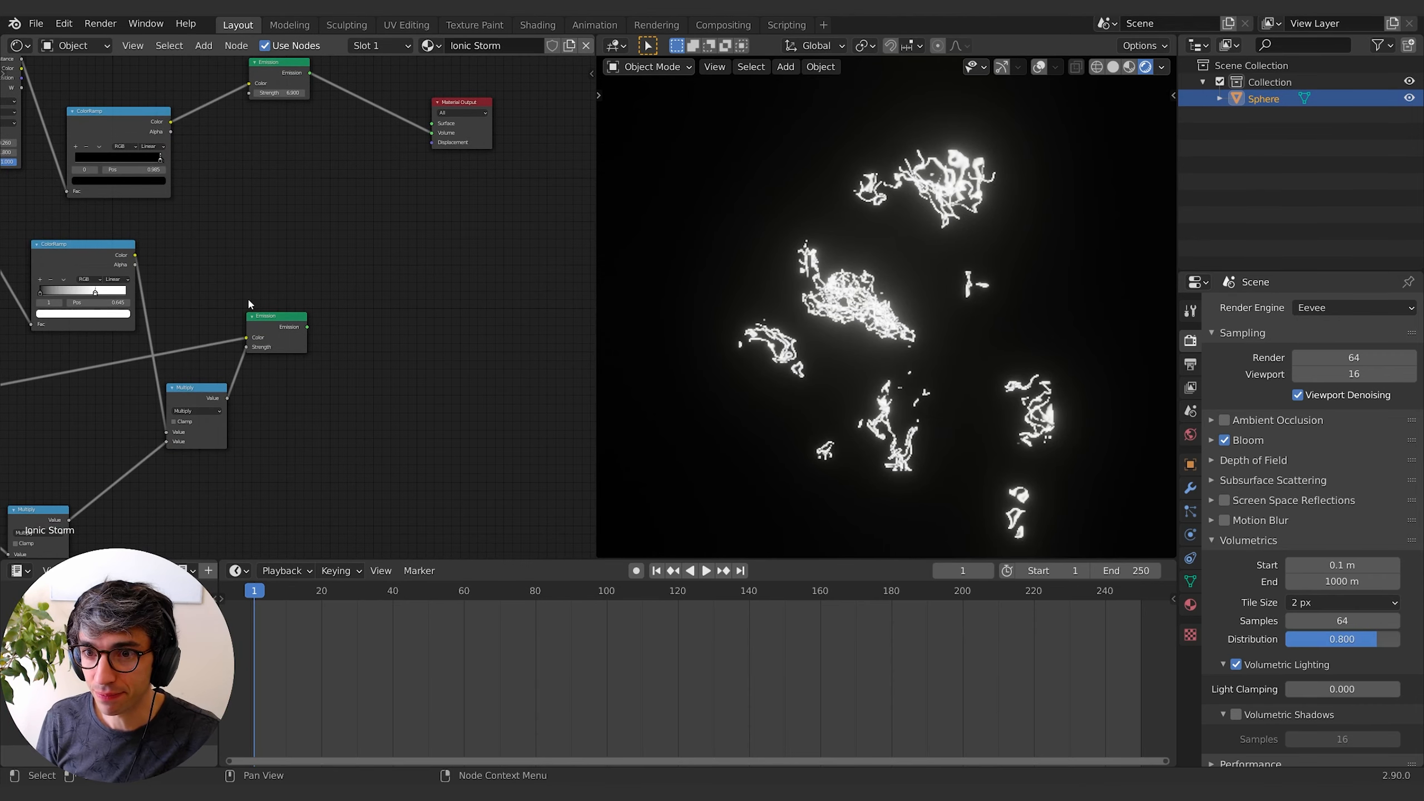
middle_drag(271, 314, 308, 280)
drag(308, 280, 416, 237)
middle_drag(467, 228, 452, 327)
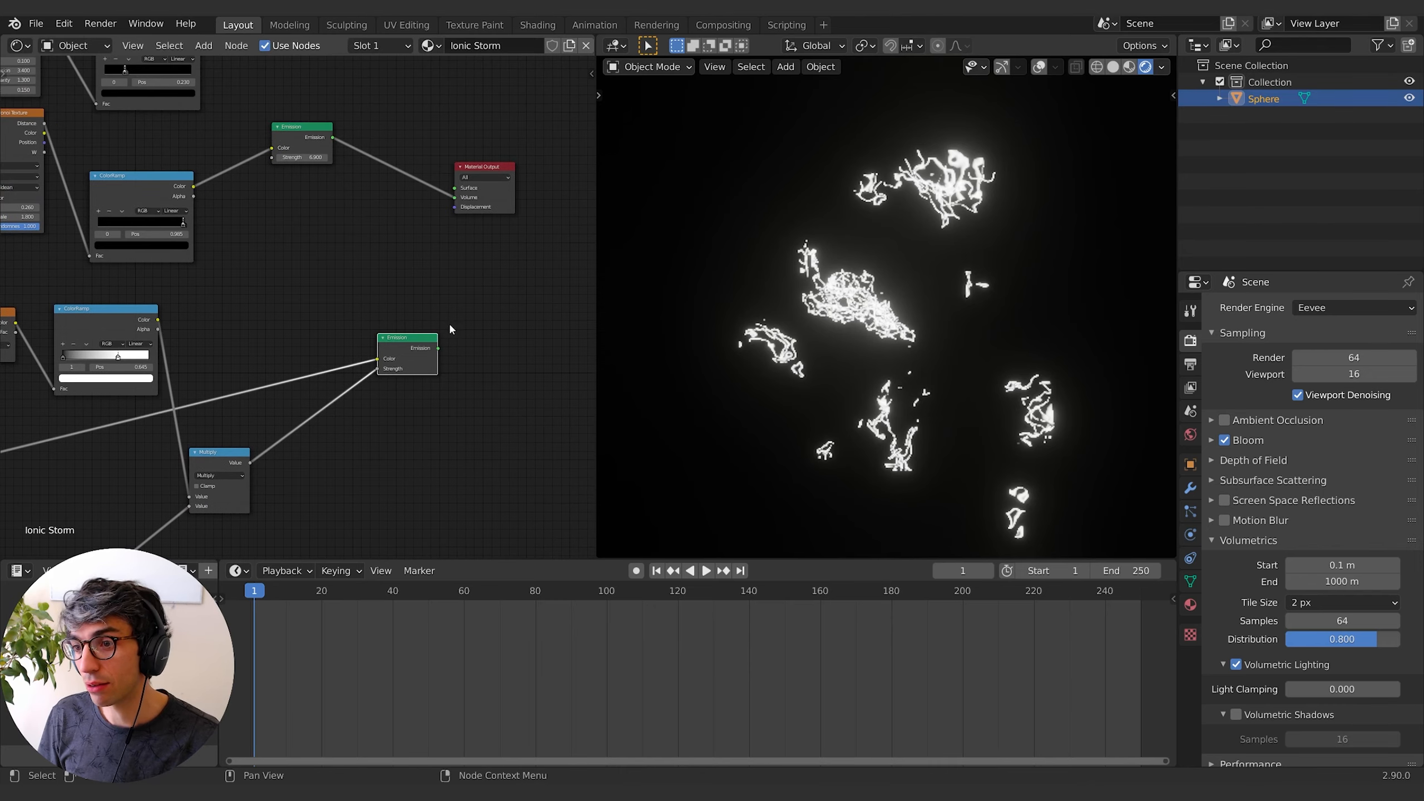
Delete the unused Musgrave Texture and its ColorRamp above the Voronoi branch.
middle_drag(363, 279, 353, 437)
click(303, 203)
middle_drag(303, 203, 328, 191)
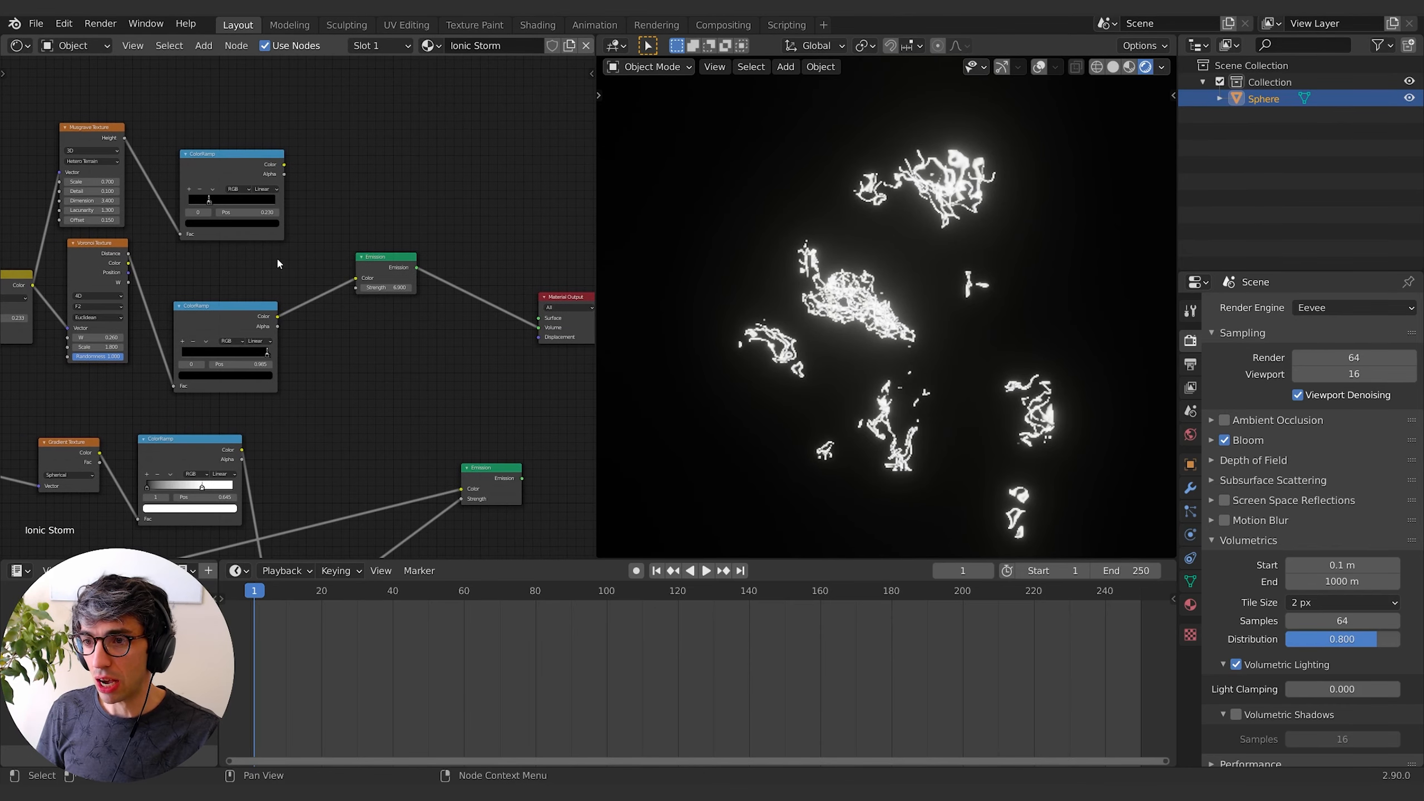
click(239, 157)
key(x)
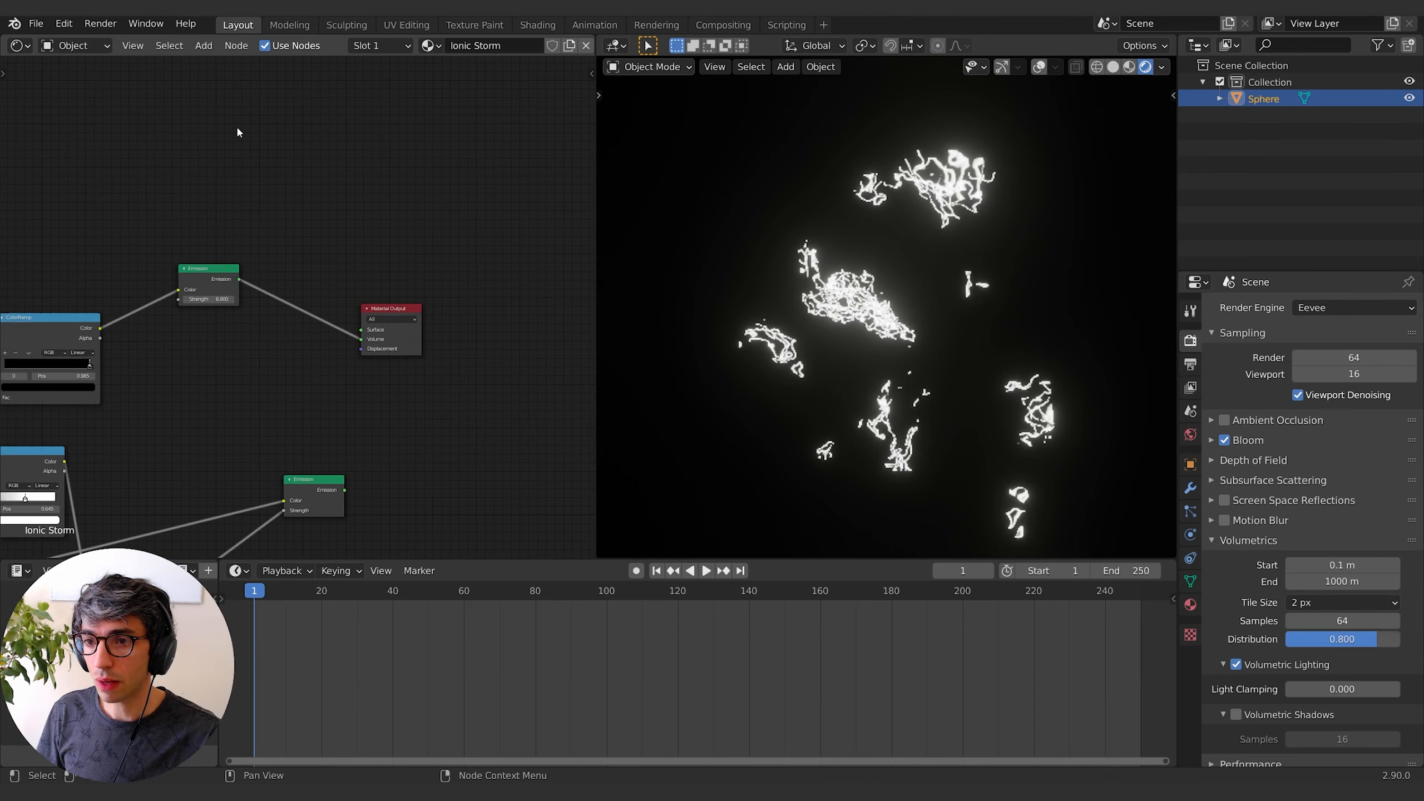
Connect the Voronoi ColorRamp to the lightning Emission's Strength and disconnect it from the Emission's Color.
middle_drag(238, 134, 345, 147)
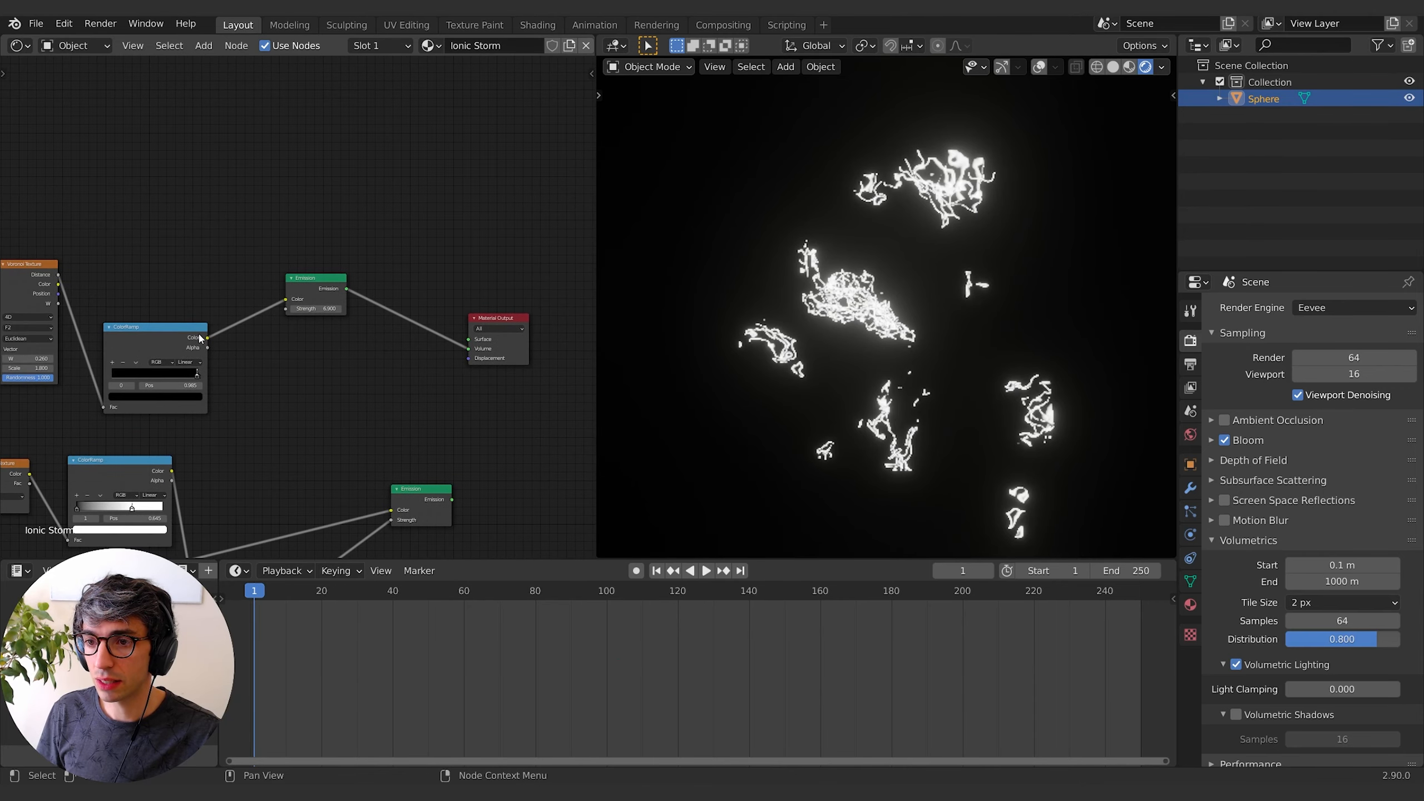
drag(202, 337, 290, 306)
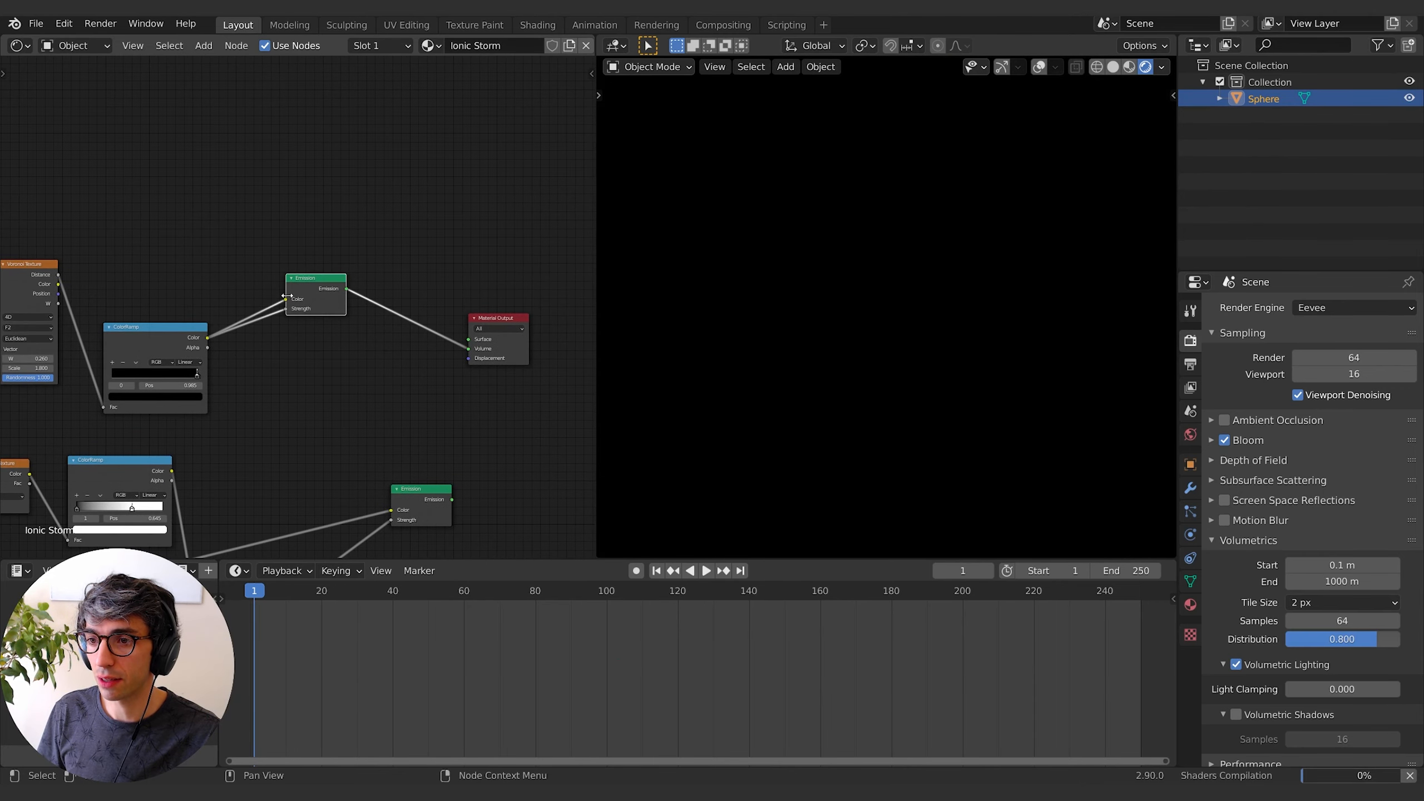
click(227, 267)
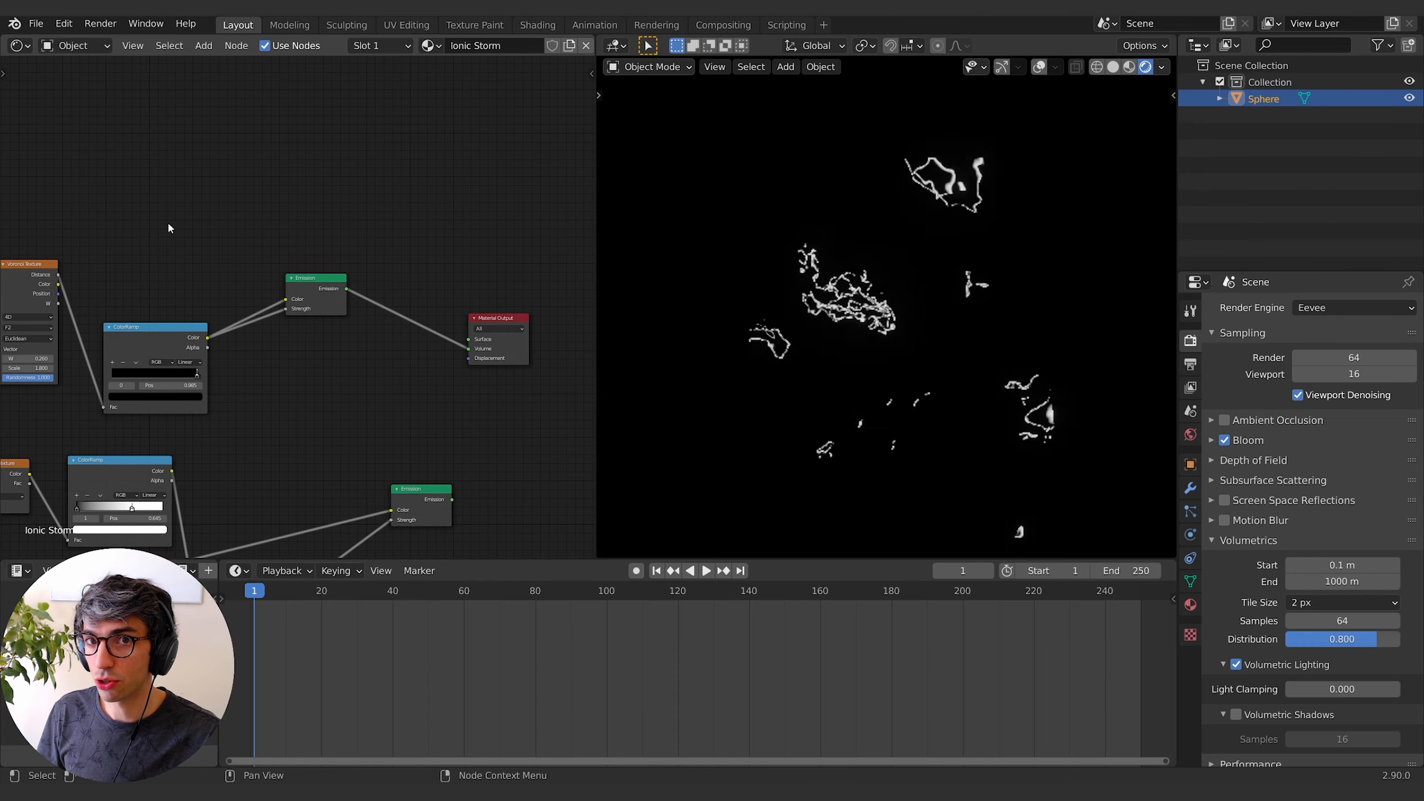
middle_drag(199, 248, 236, 257)
drag(324, 310, 245, 249)
Add a second ColorRamp above the first, driven by the Voronoi Distance and feeding the lightning Emission's Color.
key(shift+a)
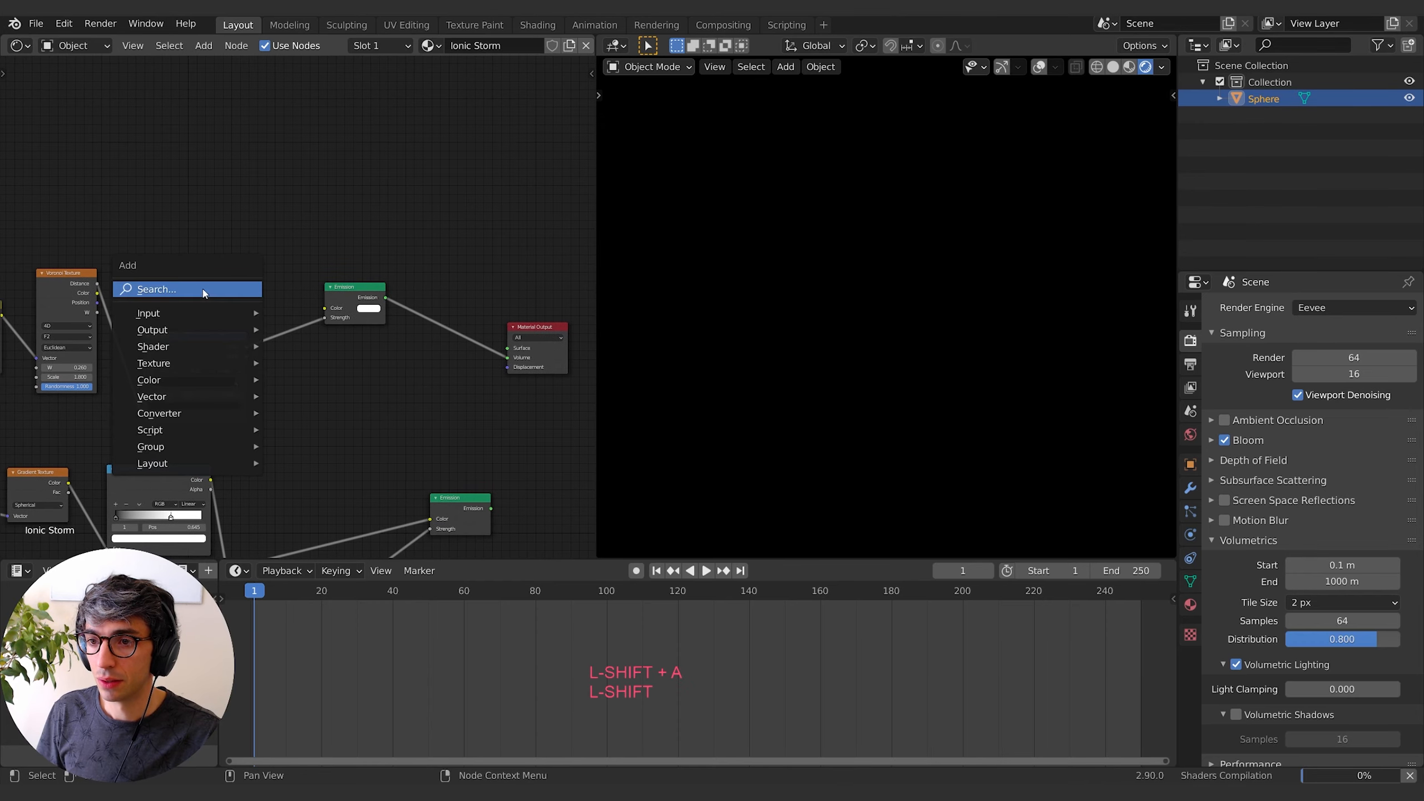
click(204, 289)
text(color)
key(Down)
key(Return)
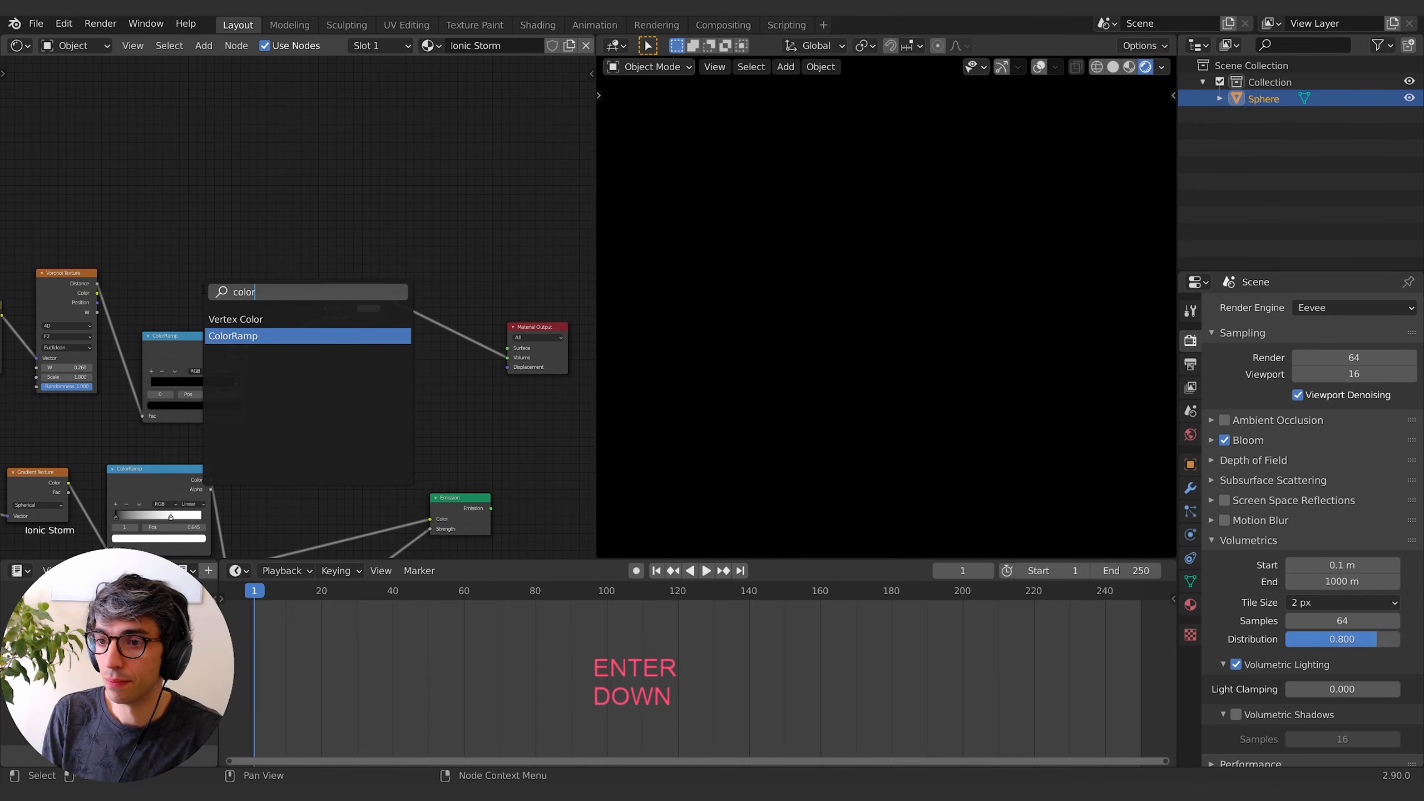
click(147, 218)
middle_drag(264, 220, 331, 210)
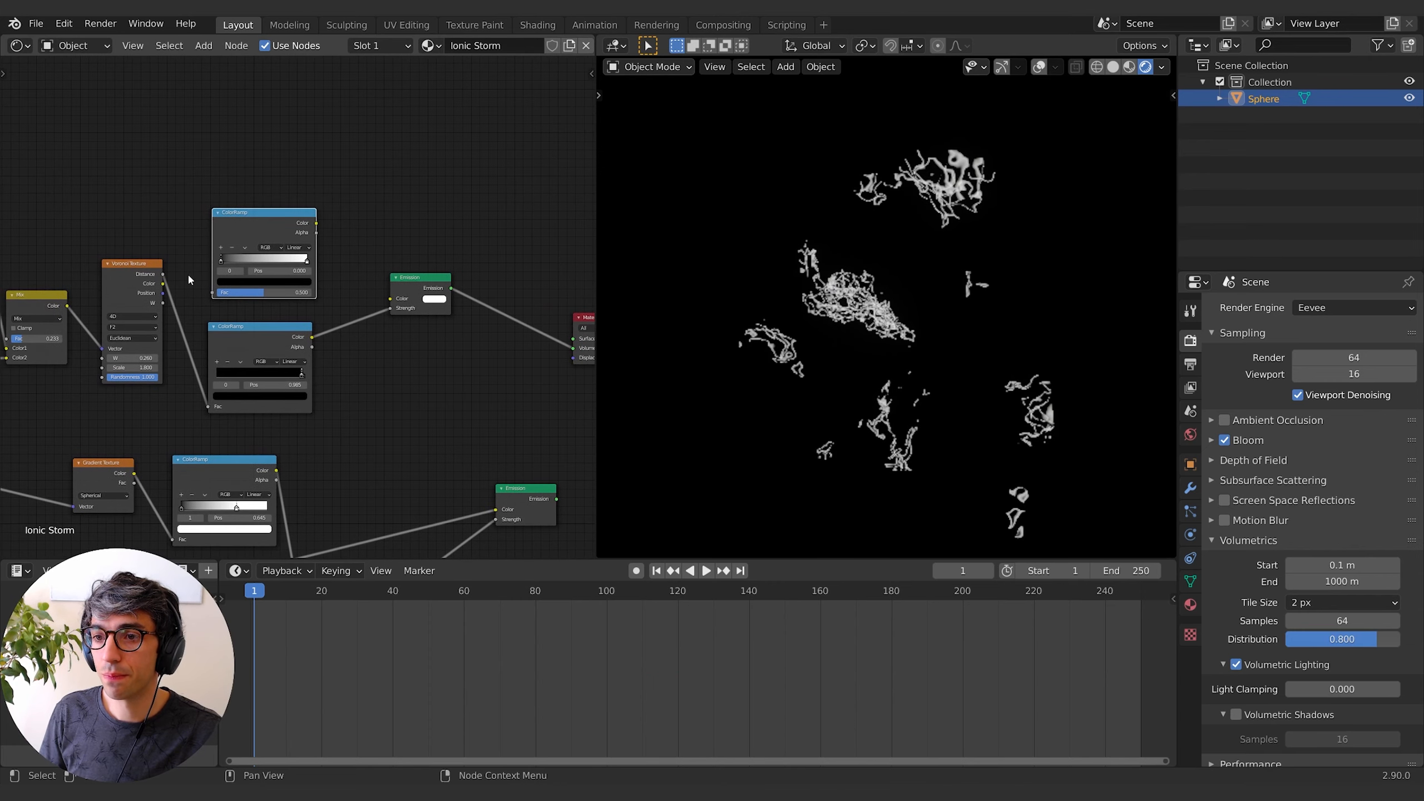
drag(163, 274, 213, 293)
drag(316, 223, 390, 299)
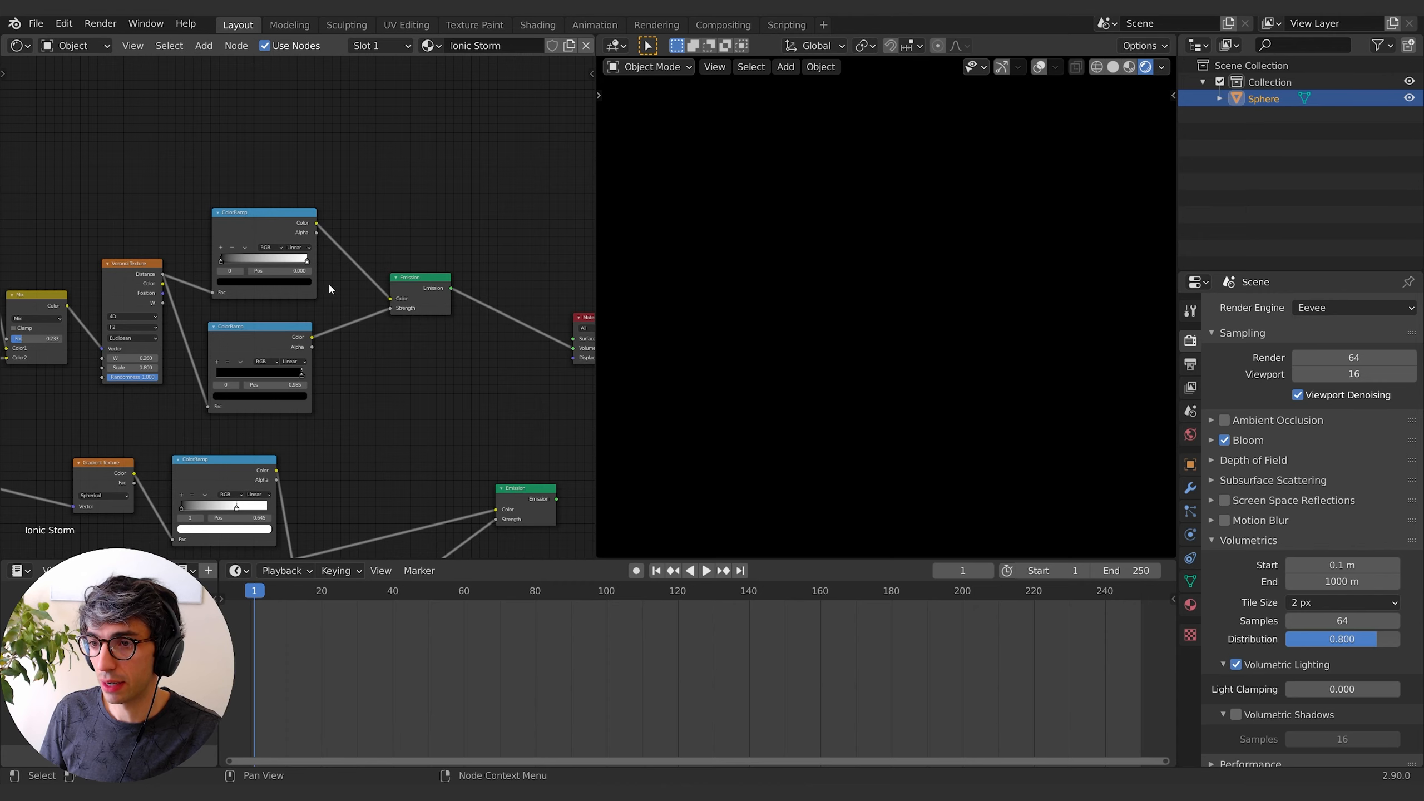
Colour the new ColorRamp's white end stop a light cyan-blue.
click(306, 260)
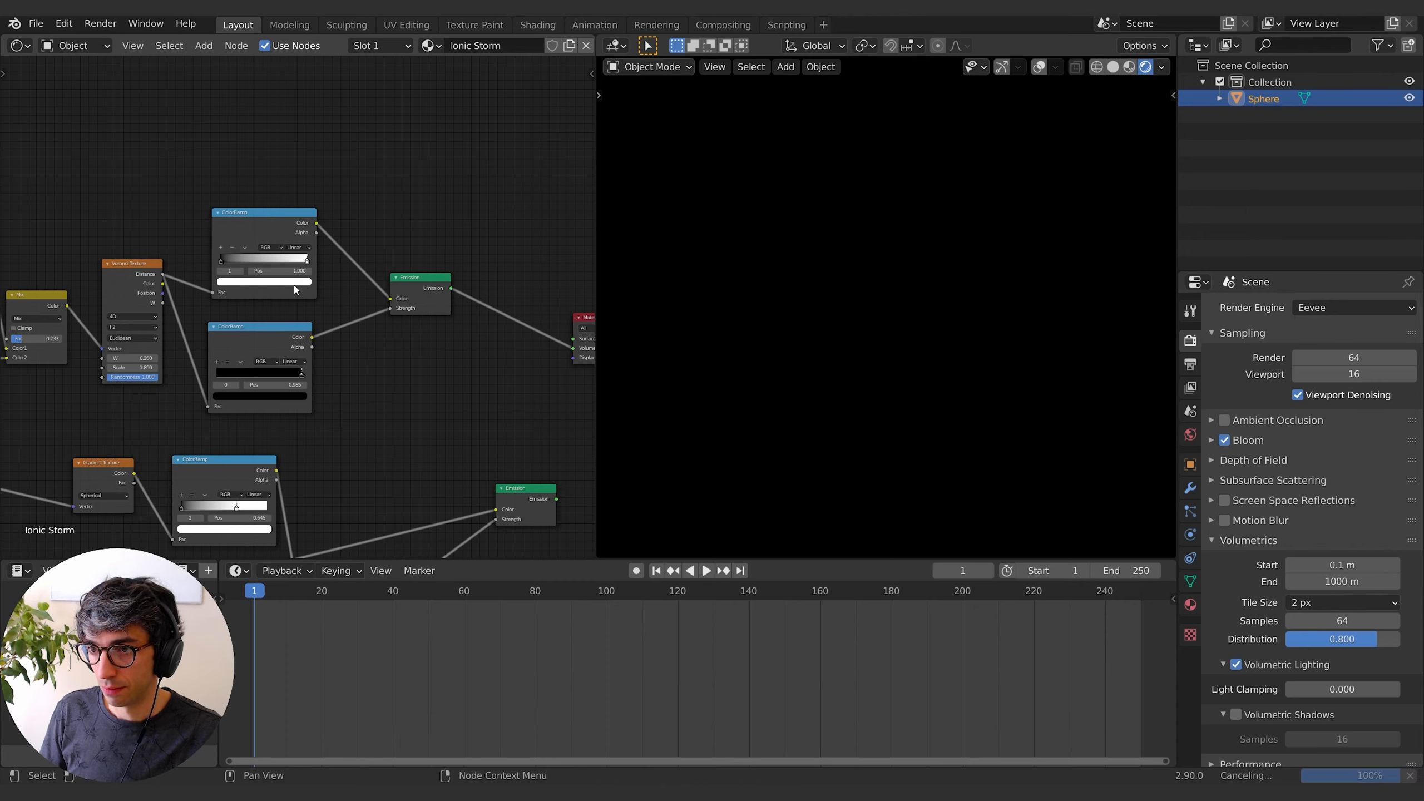
click(296, 282)
mouse_move(258, 186)
mouse_down()
mouse_move(257, 157)
mouse_move(257, 176)
mouse_up()
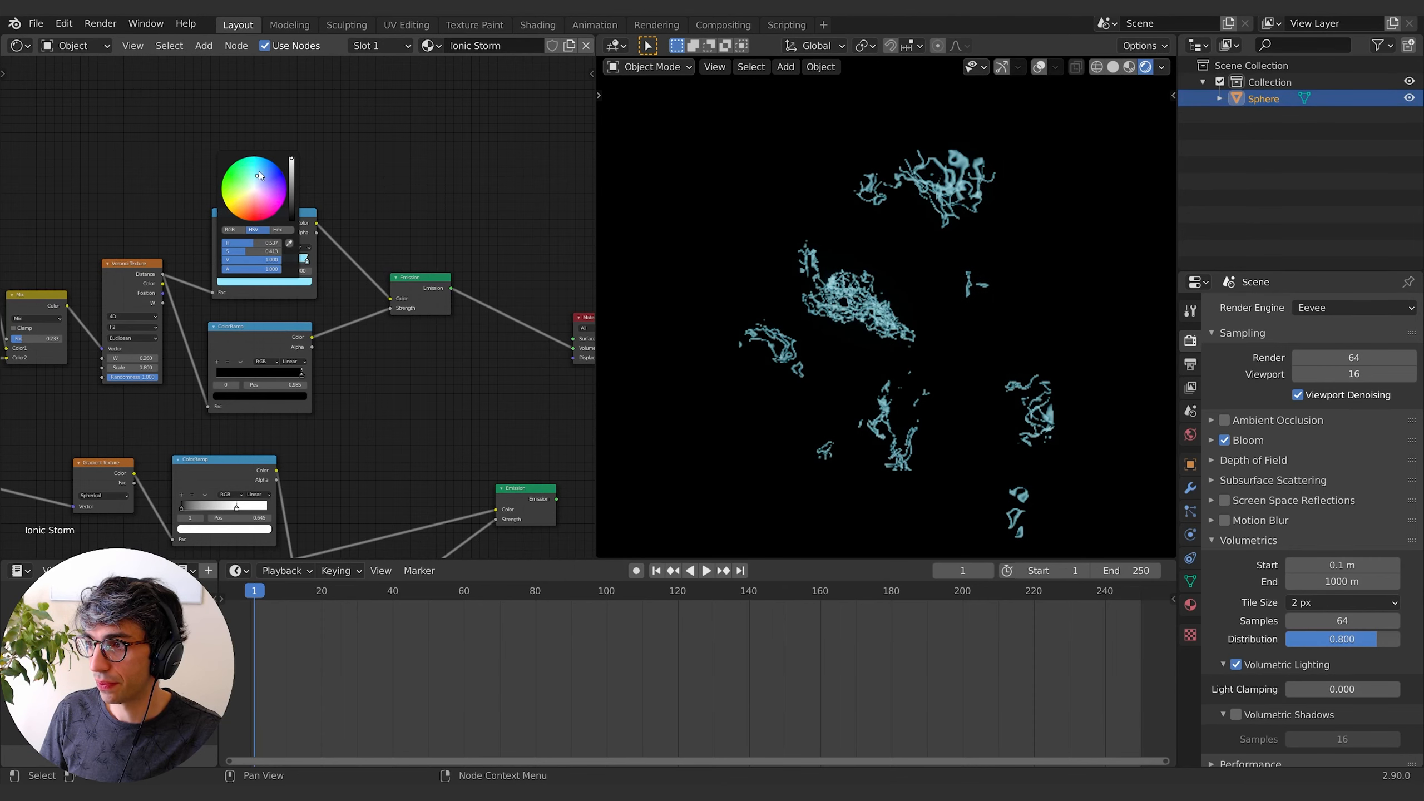
Insert a Math node between the Voronoi strength ColorRamp and the lightning Emission's Strength.
middle_drag(301, 130, 205, 90)
middle_drag(355, 143, 417, 133)
key(shift+a)
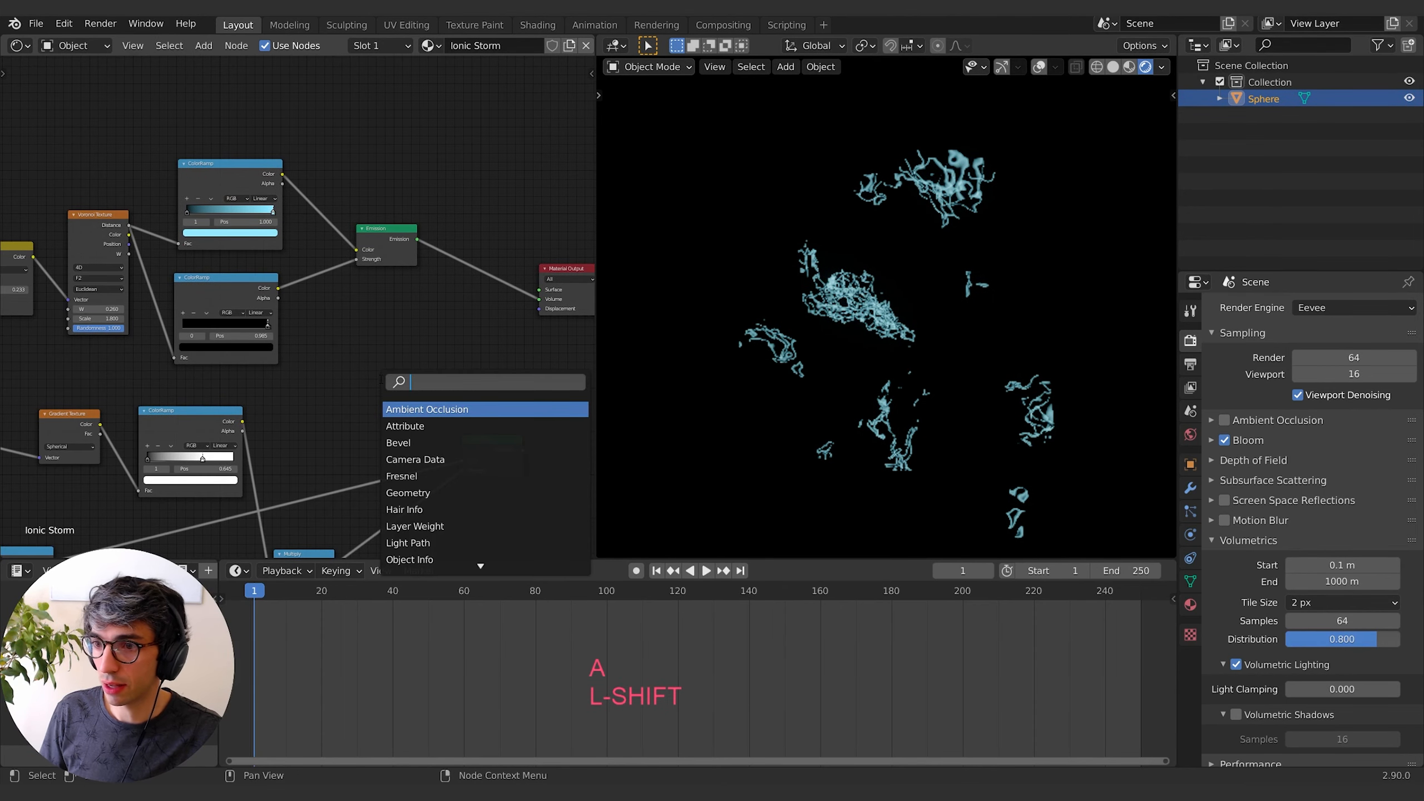
text(math)
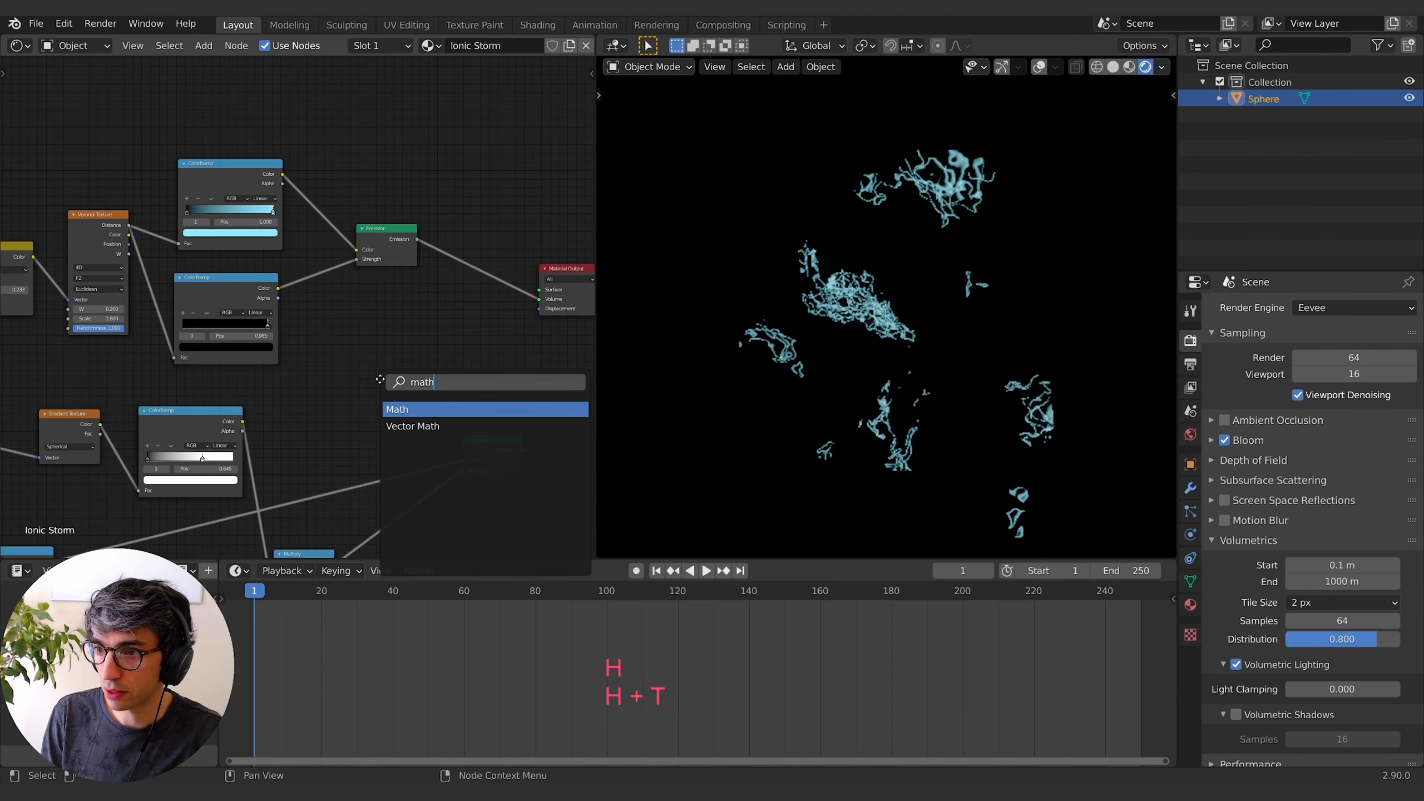
key(Return)
click(304, 308)
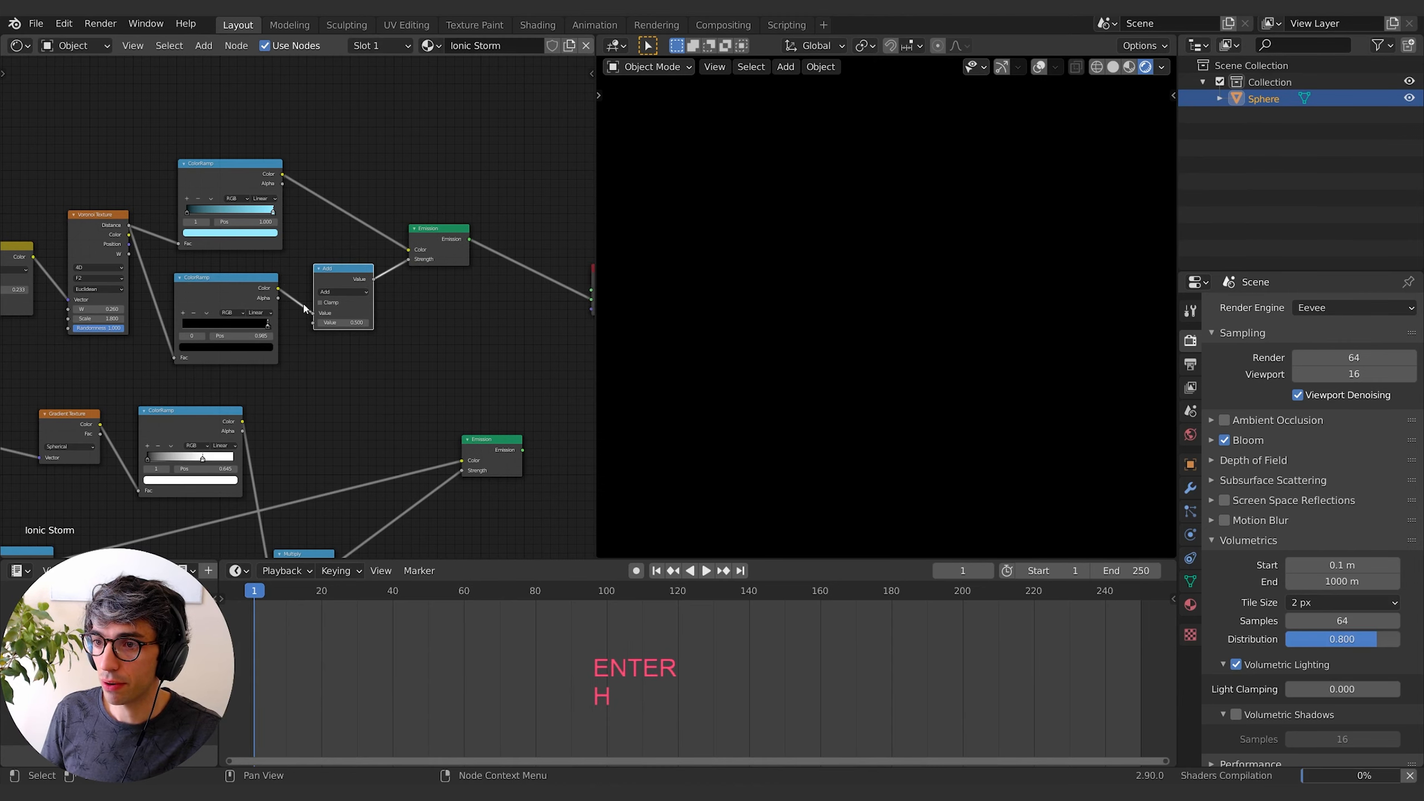
Set the new Math node to Multiply with Clamp off and a multiplier of about 37.3.
click(348, 293)
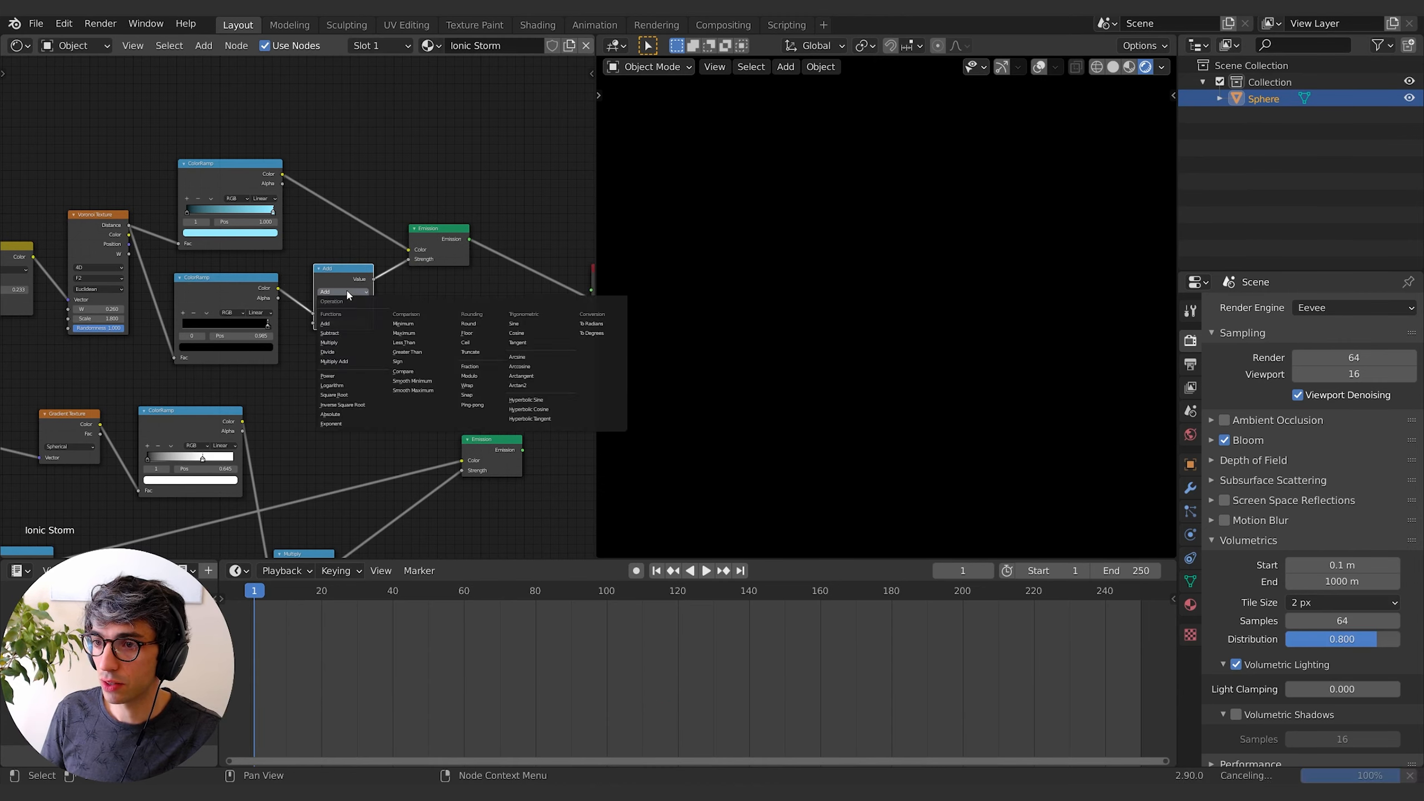
click(344, 341)
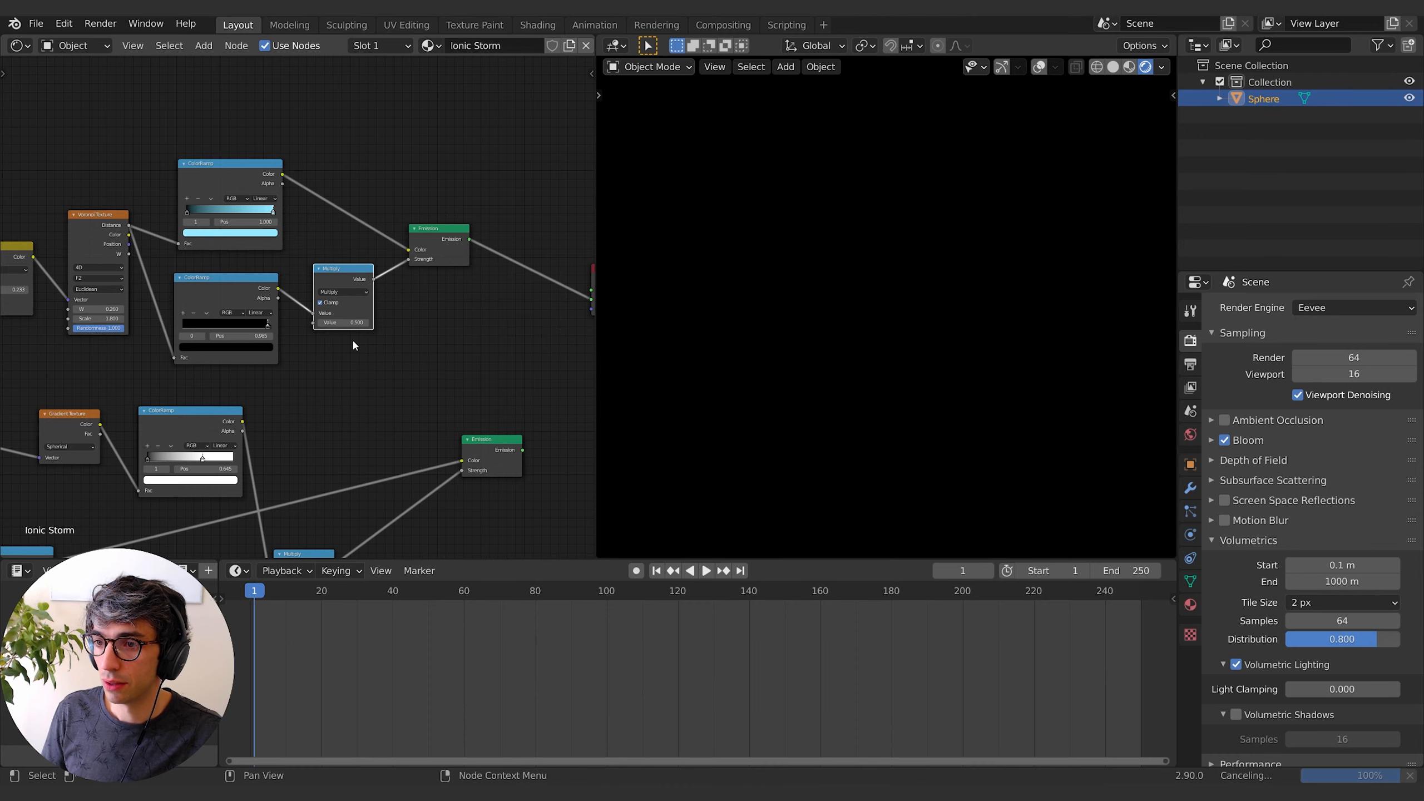
click(320, 303)
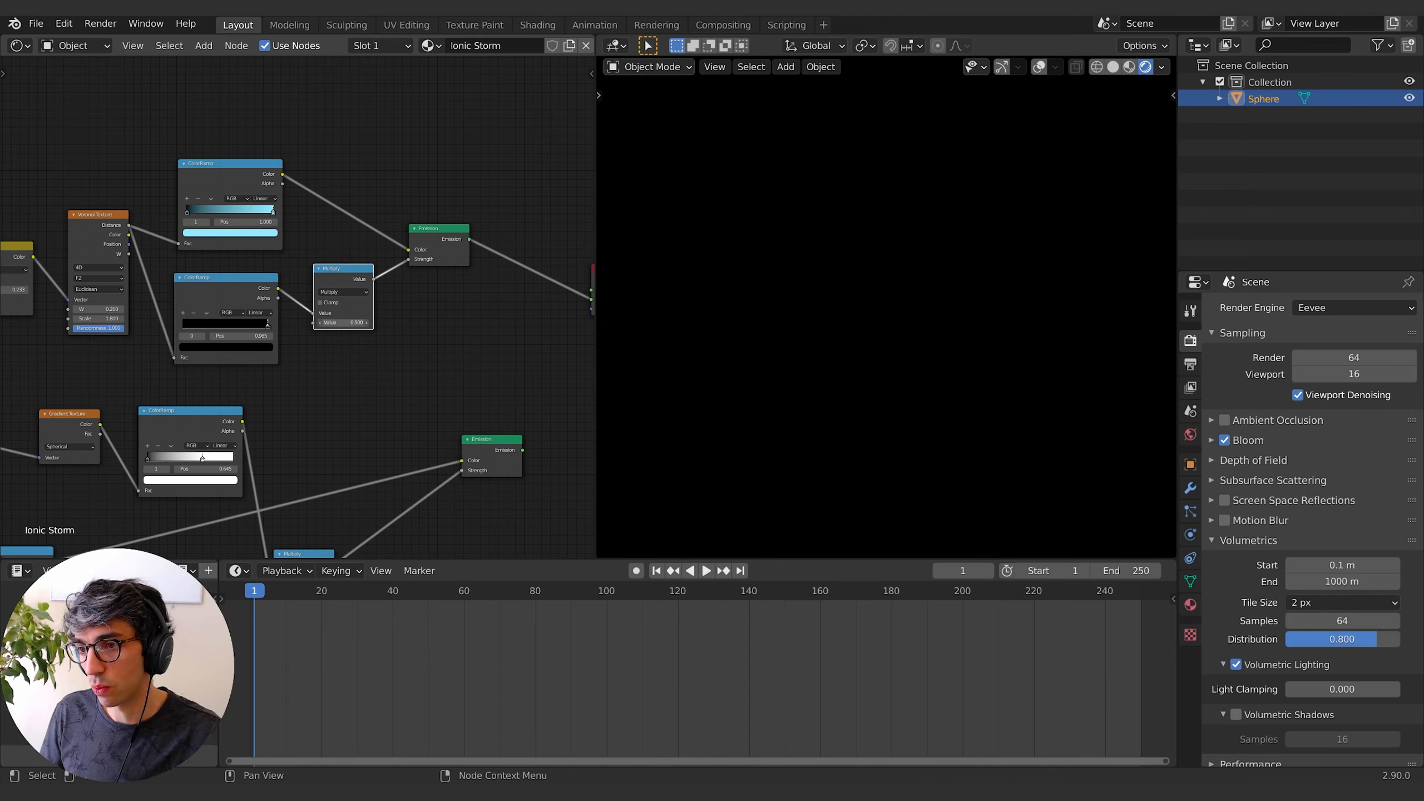
drag(344, 323, 451, 322)
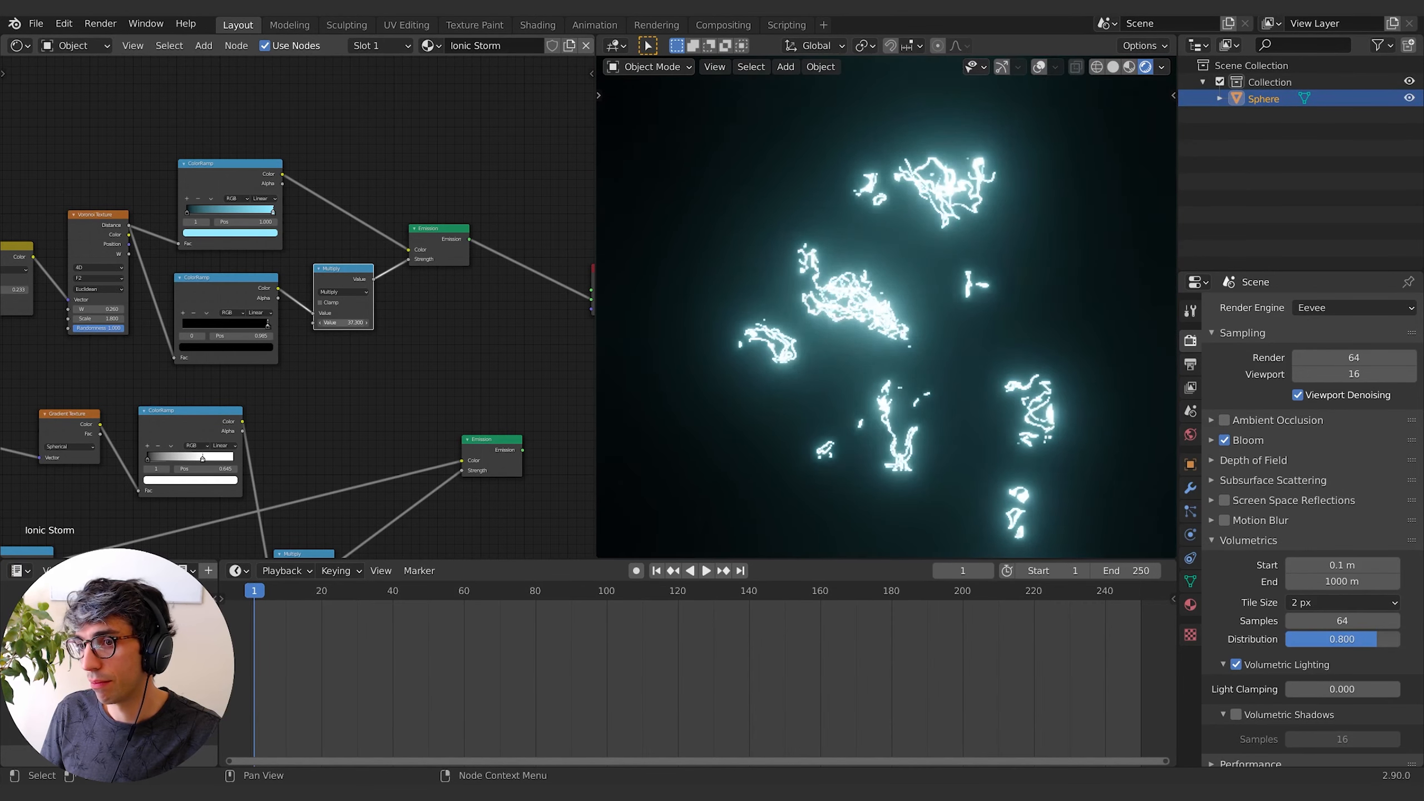
Move the cloud Emission node up beneath the lightning Emission node.
middle_drag(440, 323, 166, 230)
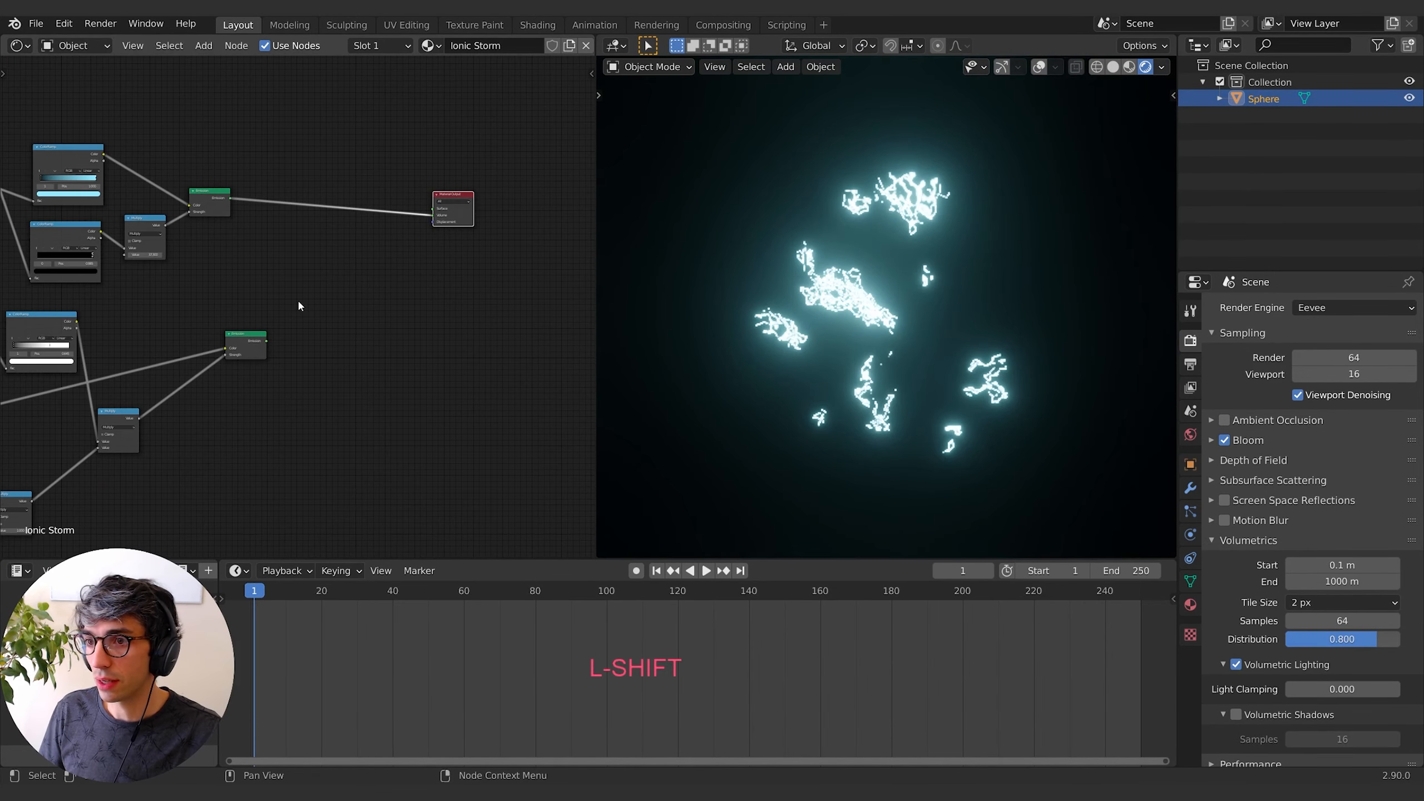
middle_drag(387, 298, 451, 285)
middle_drag(335, 288, 375, 294)
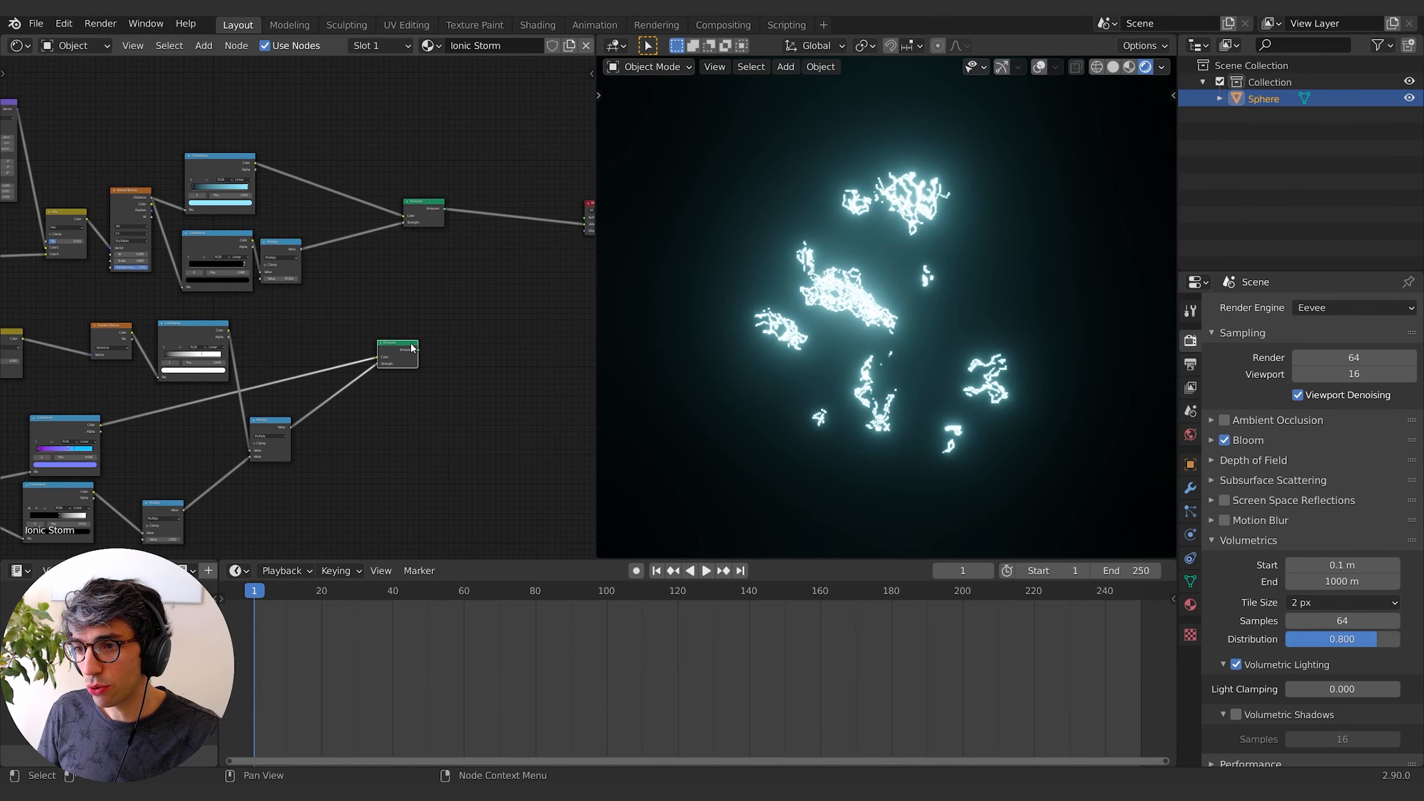
drag(410, 342, 445, 244)
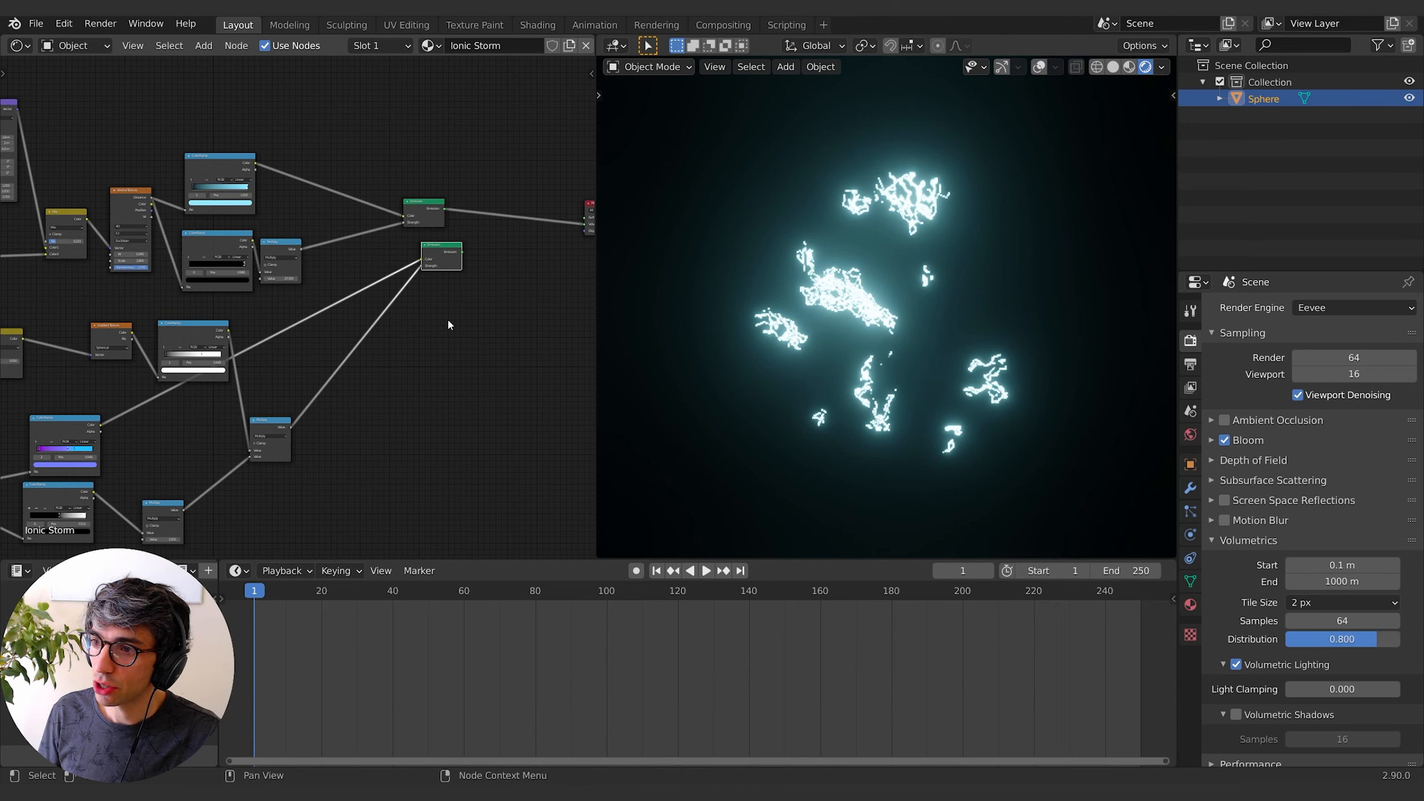
Try to combine the lightning and cloud Emissions through a Mix Shader placed before the Material Output.
click(450, 319)
key(shift+a)
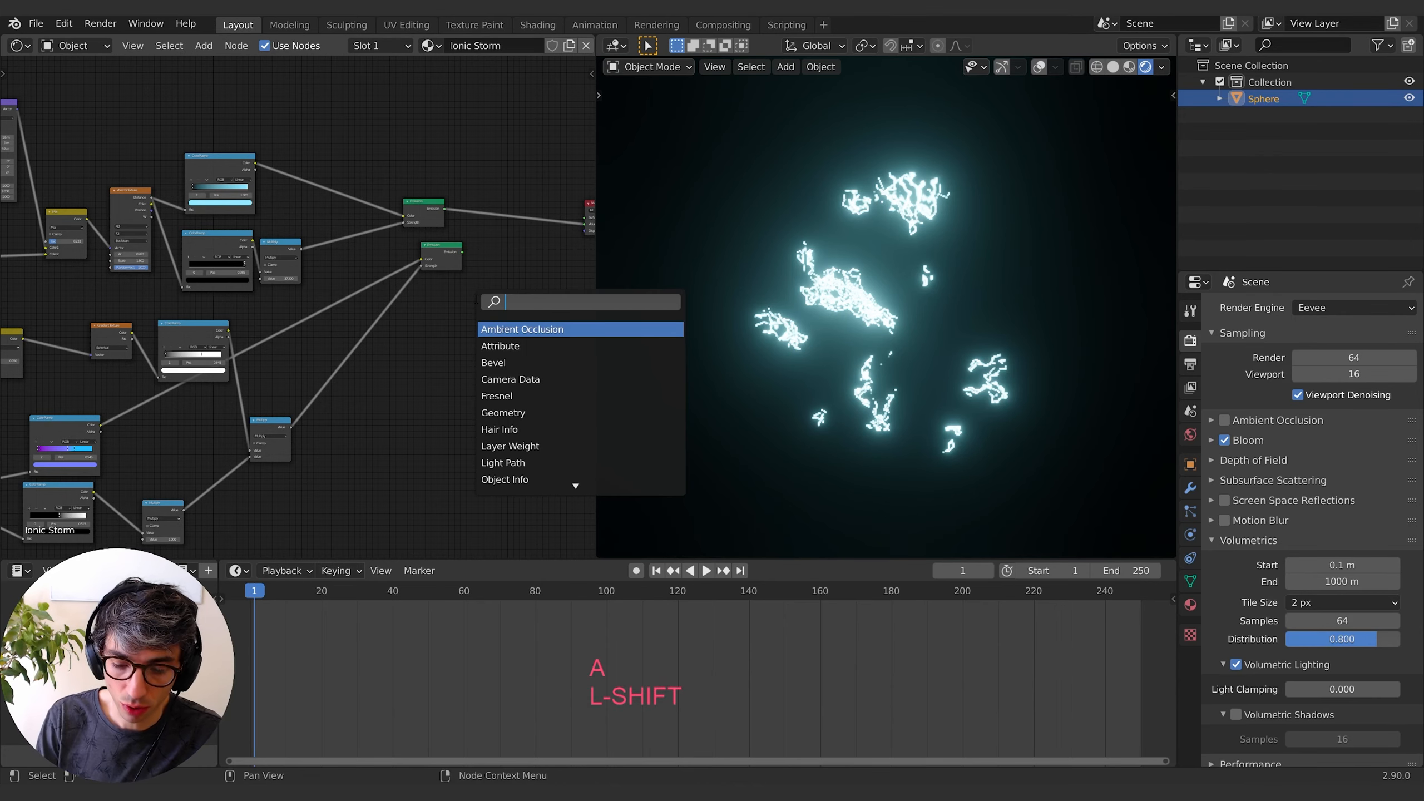
text(mix)
key(Return)
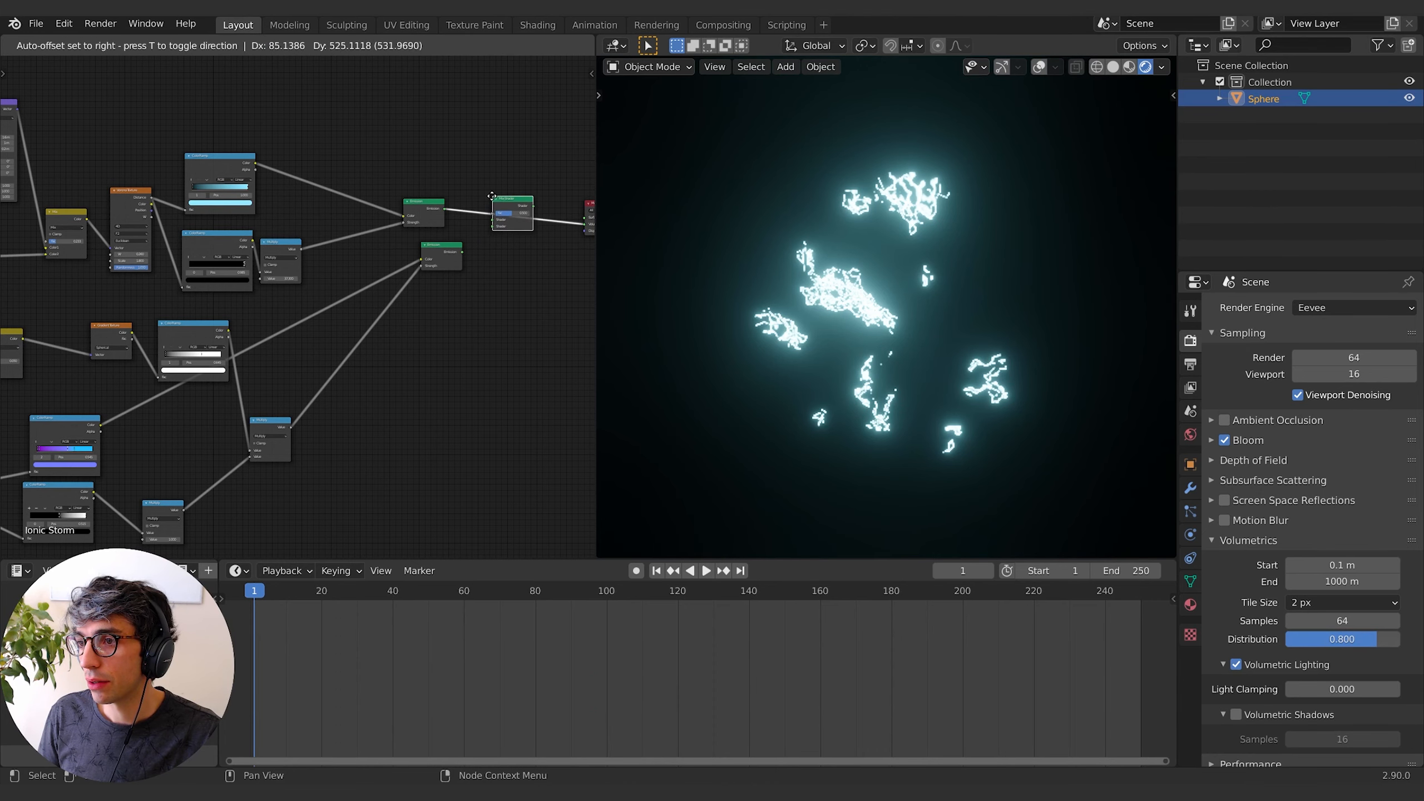
click(496, 200)
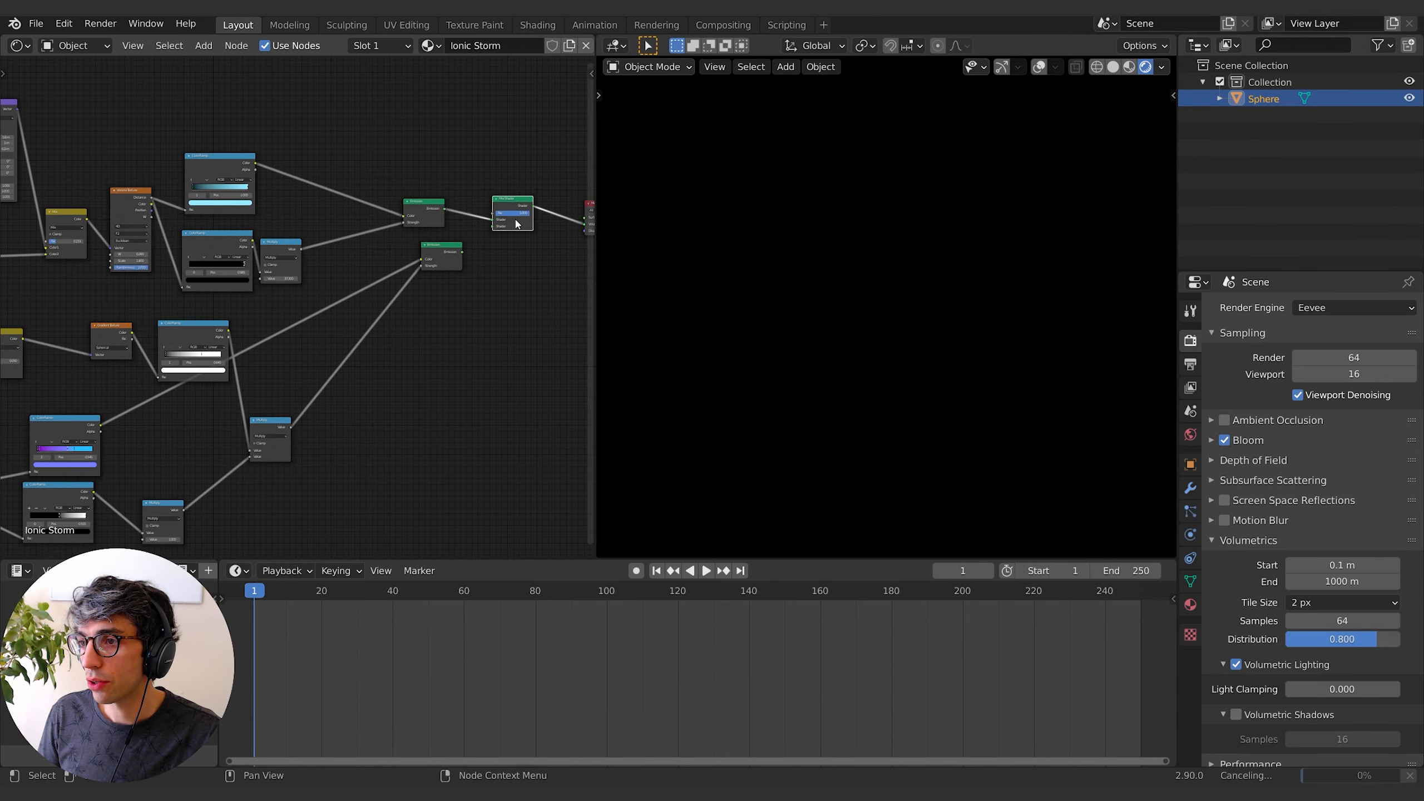
drag(461, 252, 492, 227)
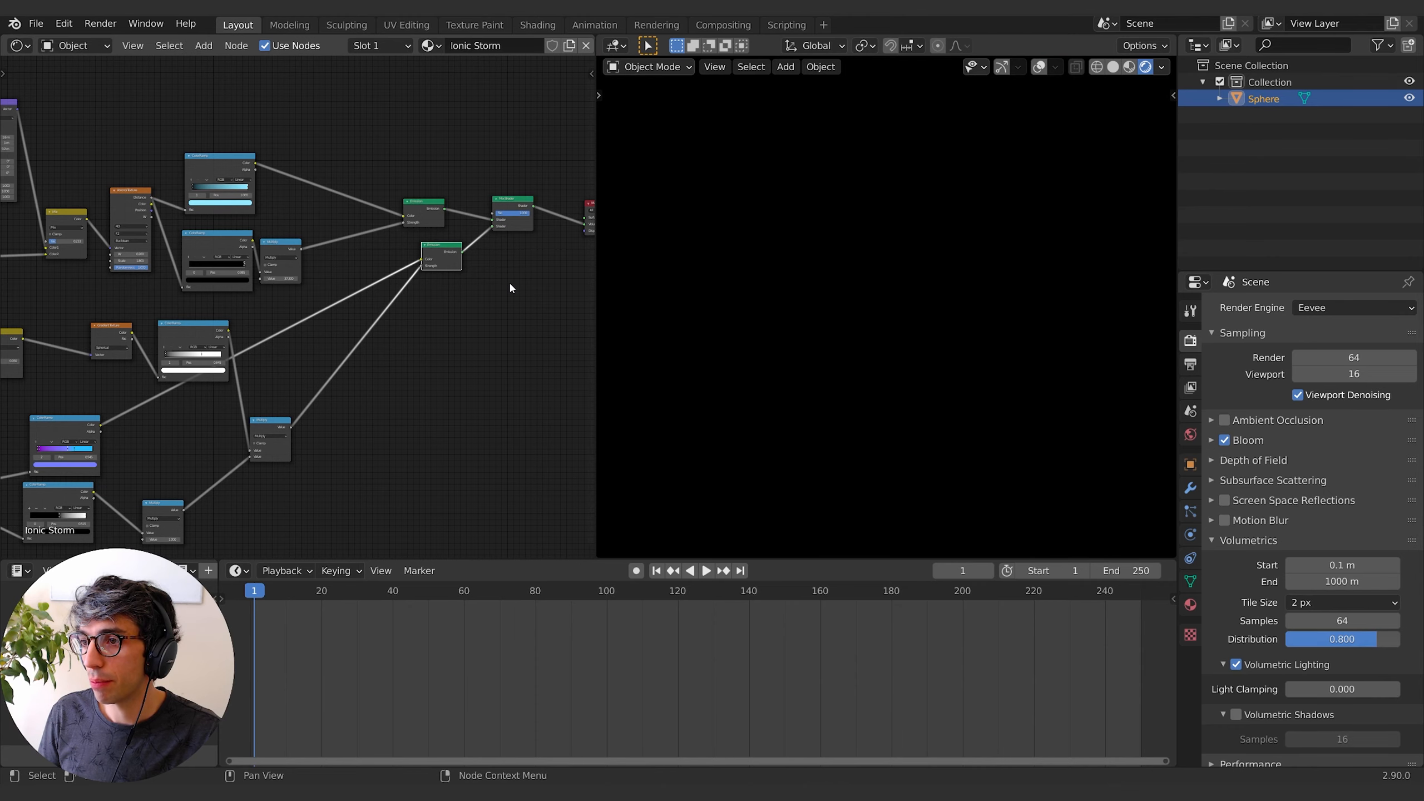
middle_drag(545, 297, 423, 320)
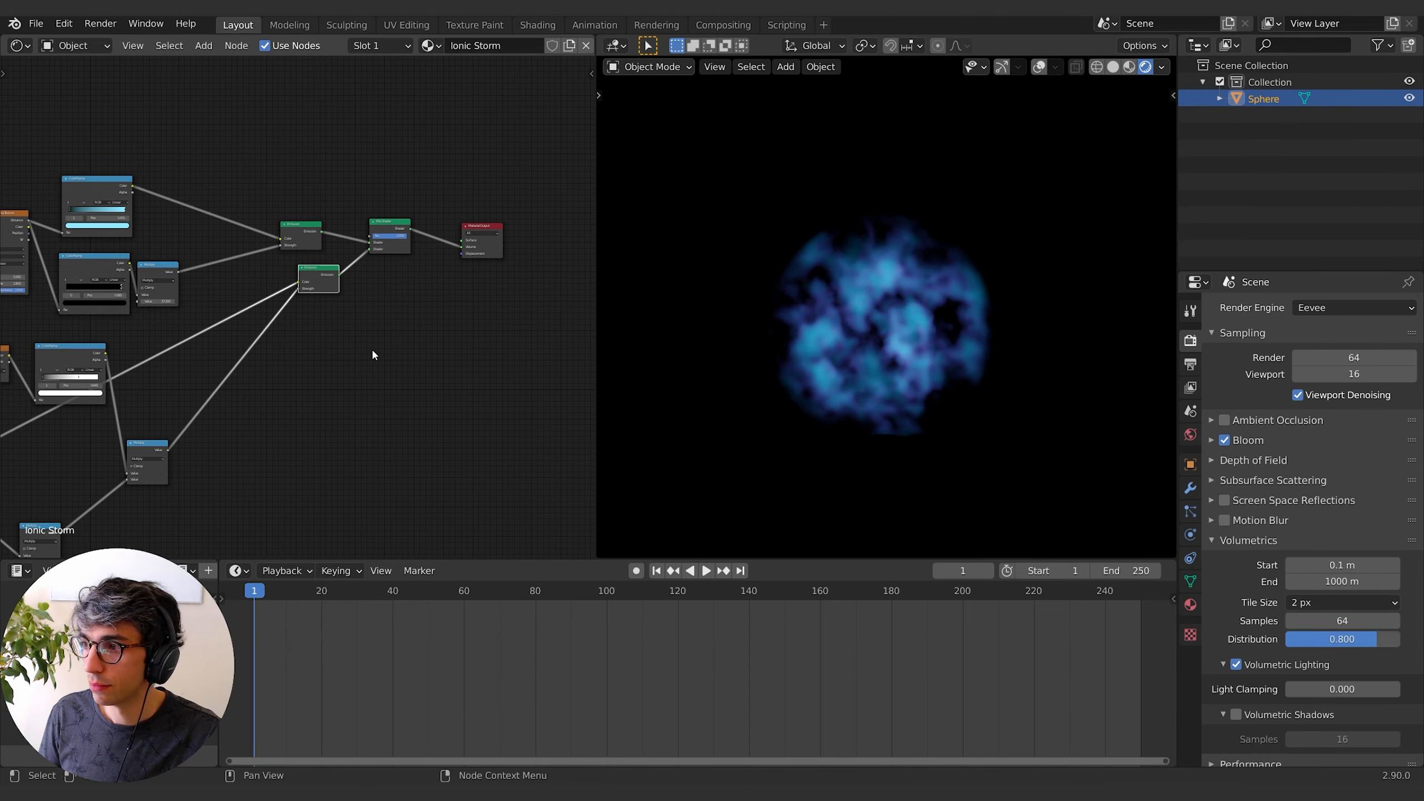
scroll(1002, 367, up, 4)
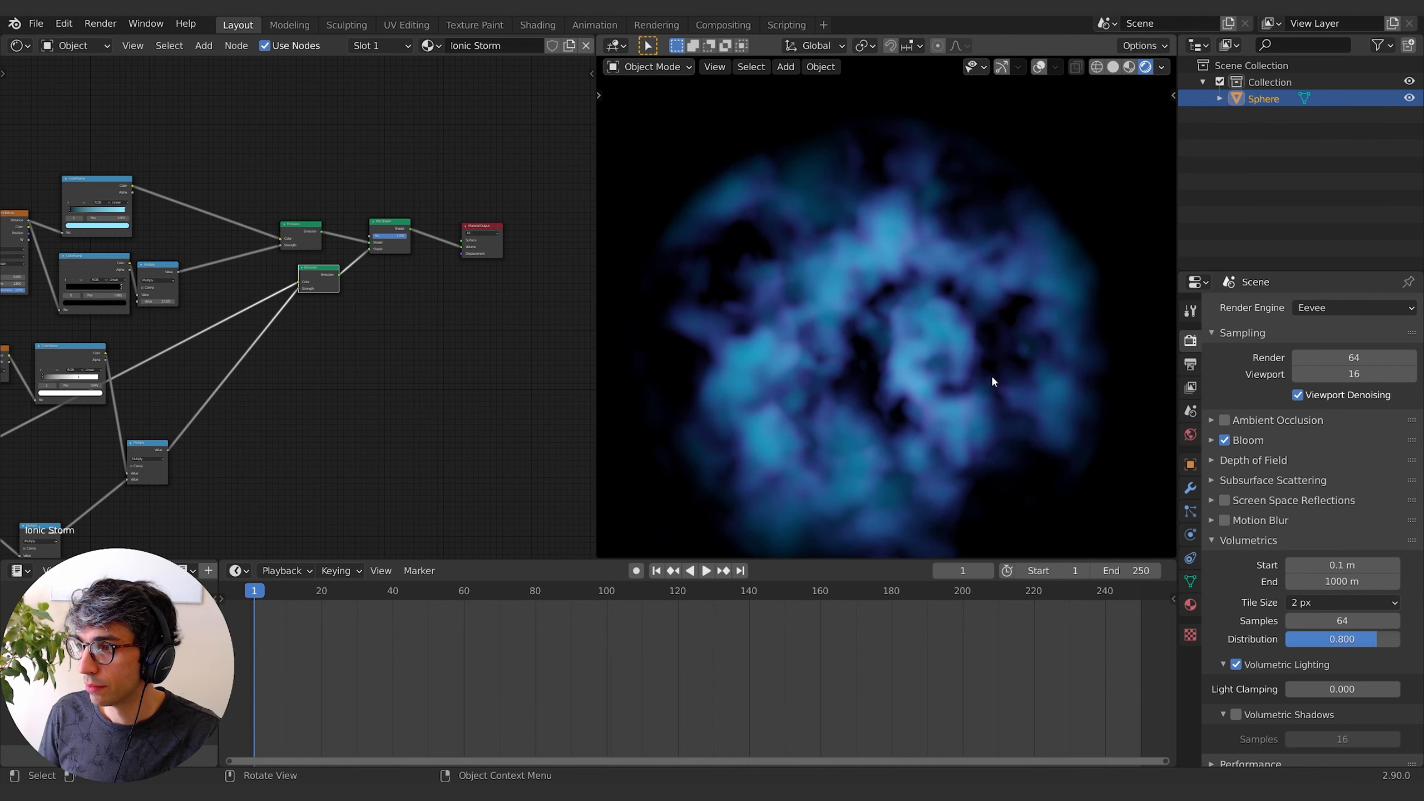
middle_drag(349, 374, 419, 368)
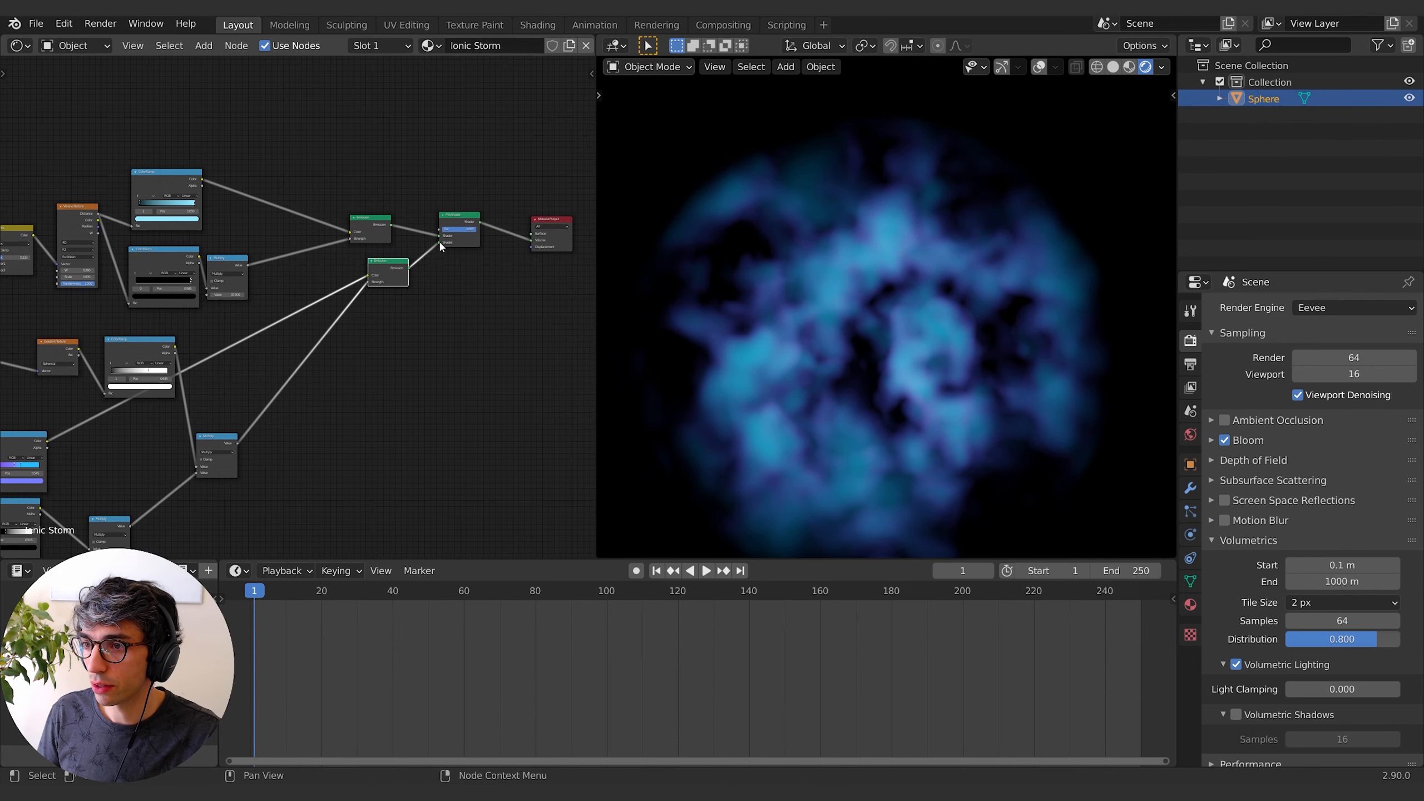
Delete the Mix Shader and replace the two Emission nodes with a single unconnected Emission beside the Material Output.
drag(438, 243, 409, 263)
key(x)
middle_drag(468, 342, 543, 311)
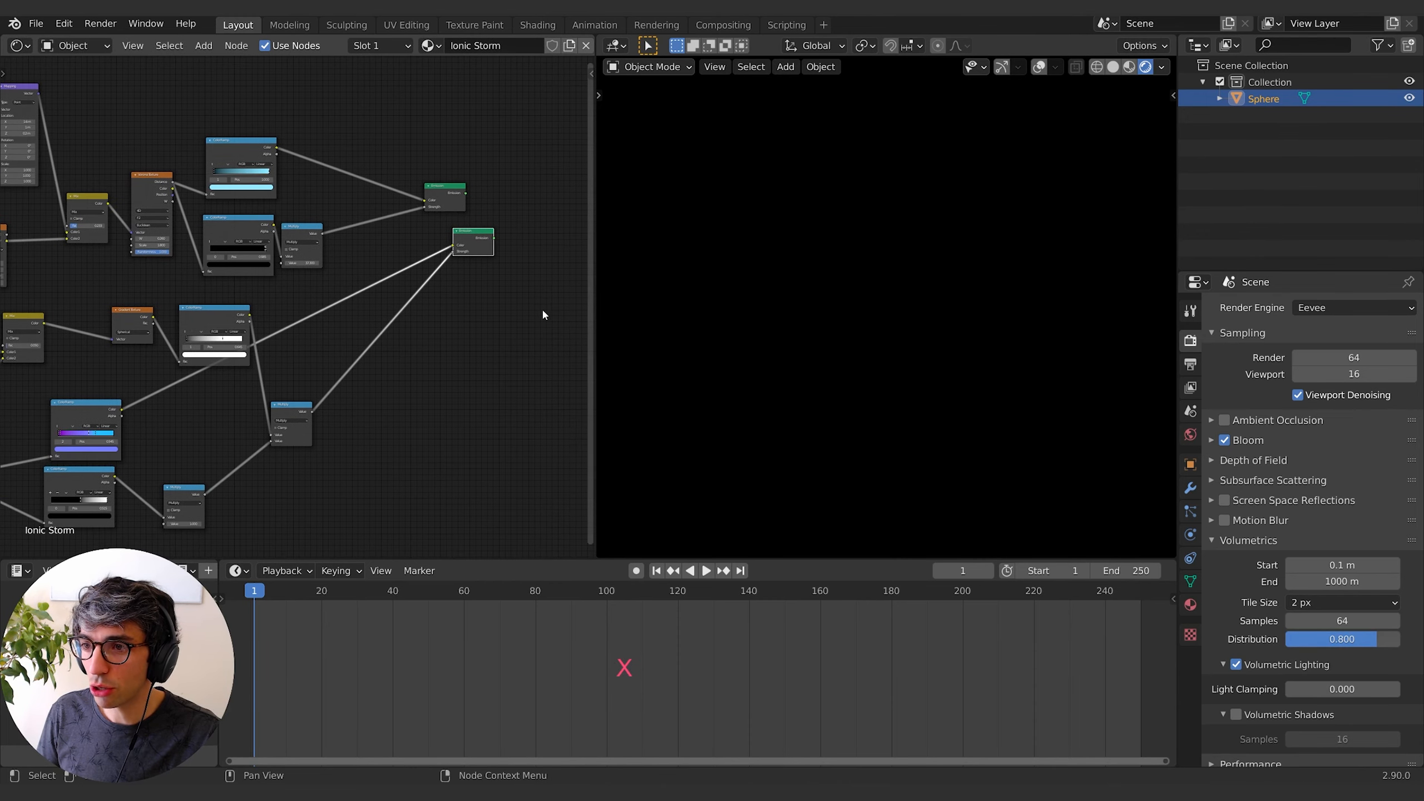
middle_drag(343, 257, 394, 246)
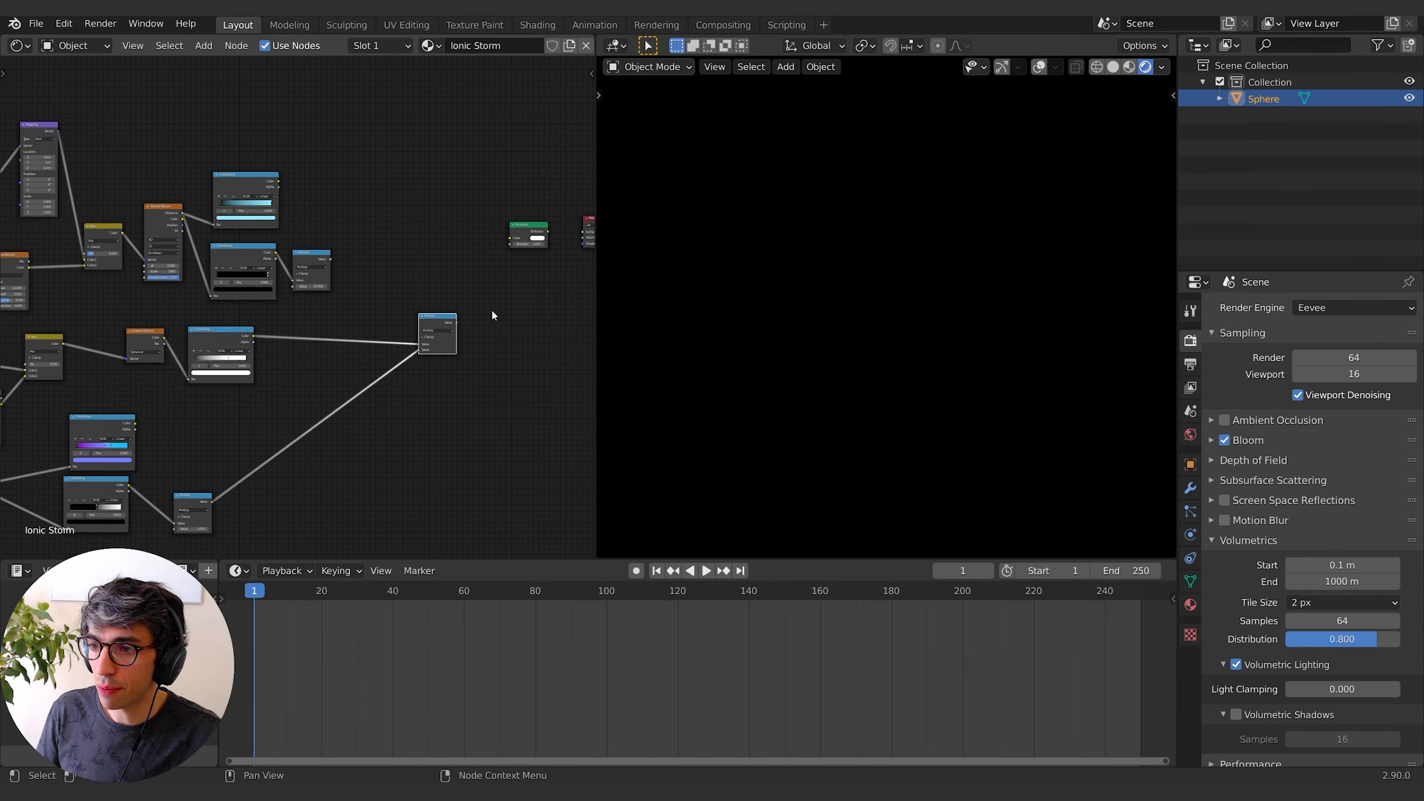
middle_drag(491, 309, 501, 313)
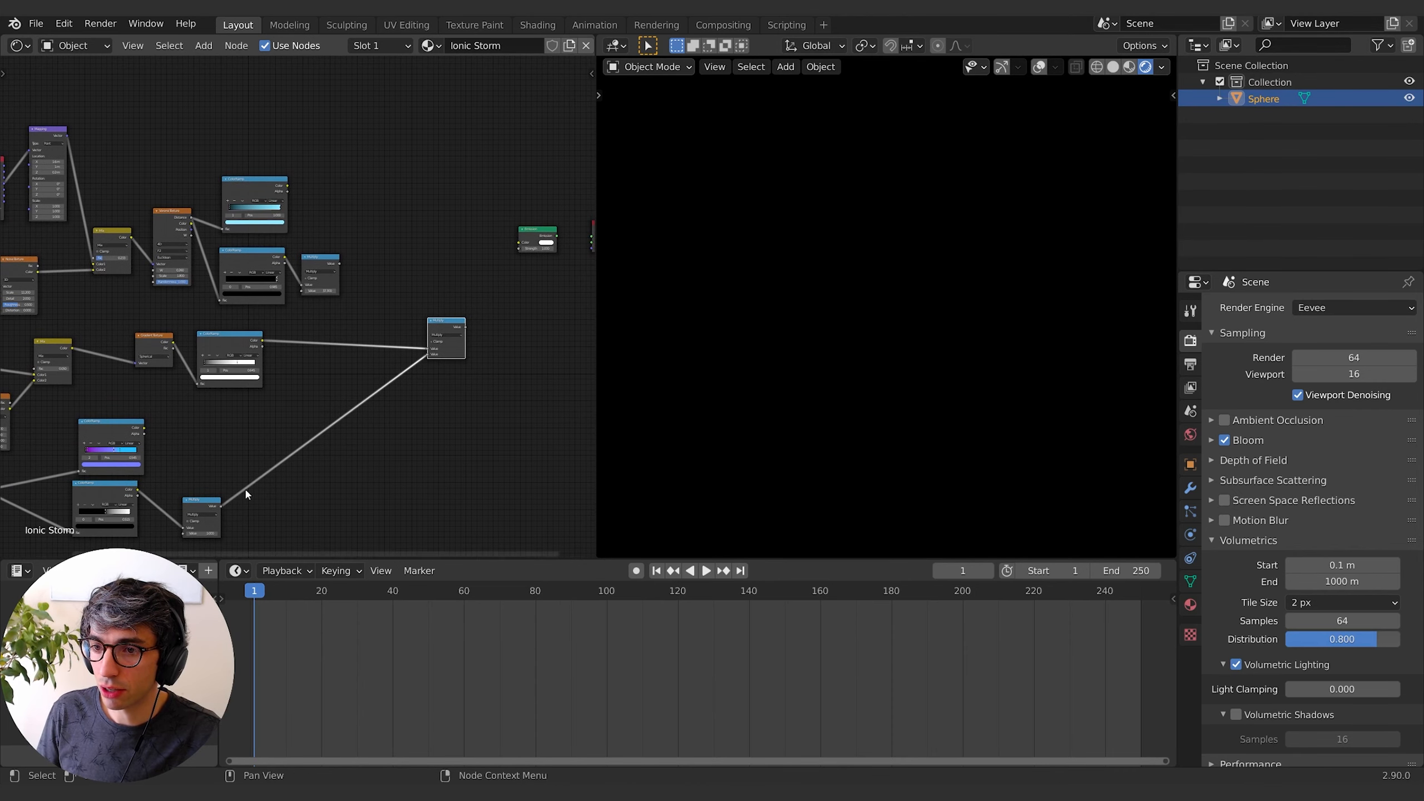
Move the purple-blue cloud ColorRamp near the Emission node and place the cloud's final Multiply node directly beneath it.
middle_drag(334, 386, 414, 375)
middle_drag(358, 320, 470, 291)
middle_drag(366, 375, 211, 410)
click(85, 399)
key(g)
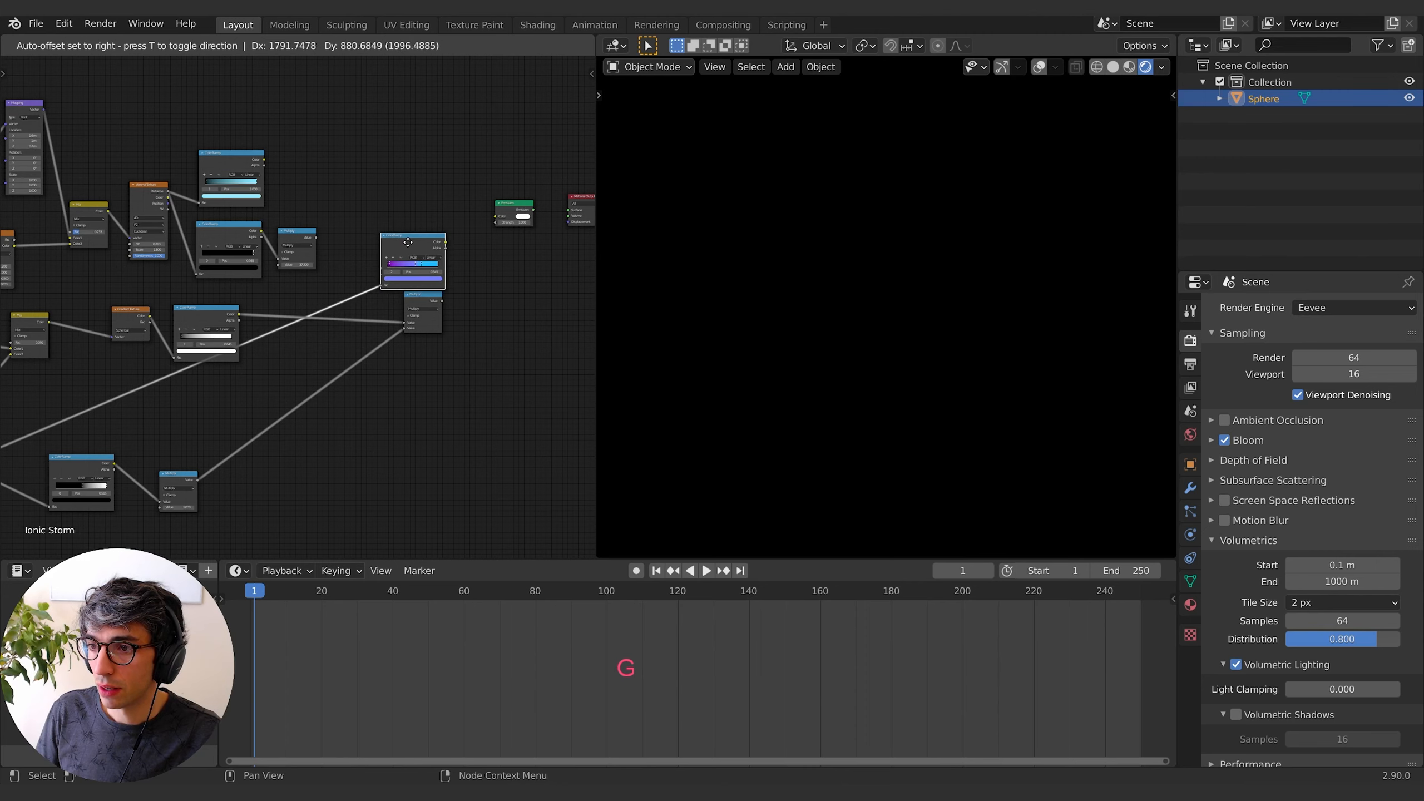
click(402, 243)
click(409, 313)
key(g)
click(375, 320)
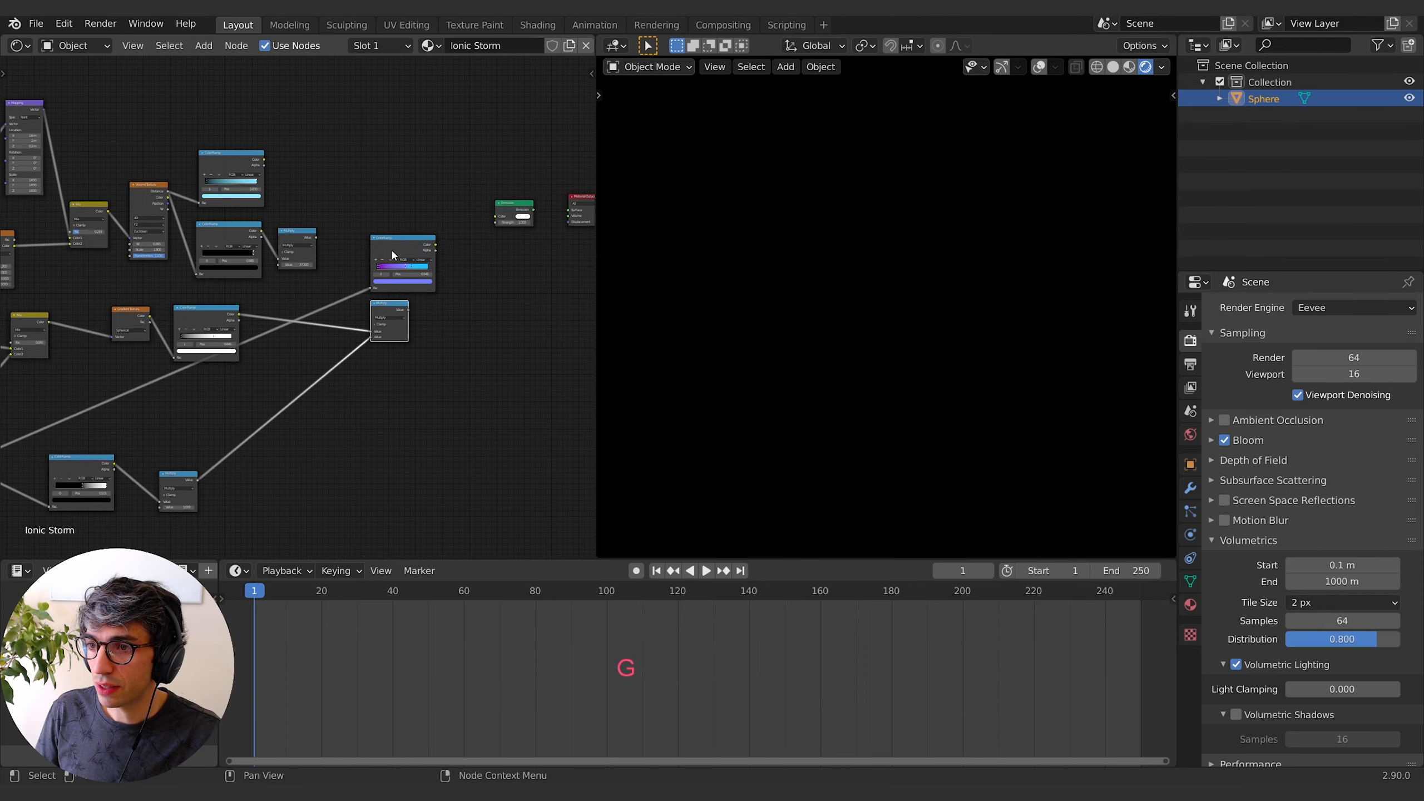
middle_drag(391, 254, 365, 308)
click(404, 321)
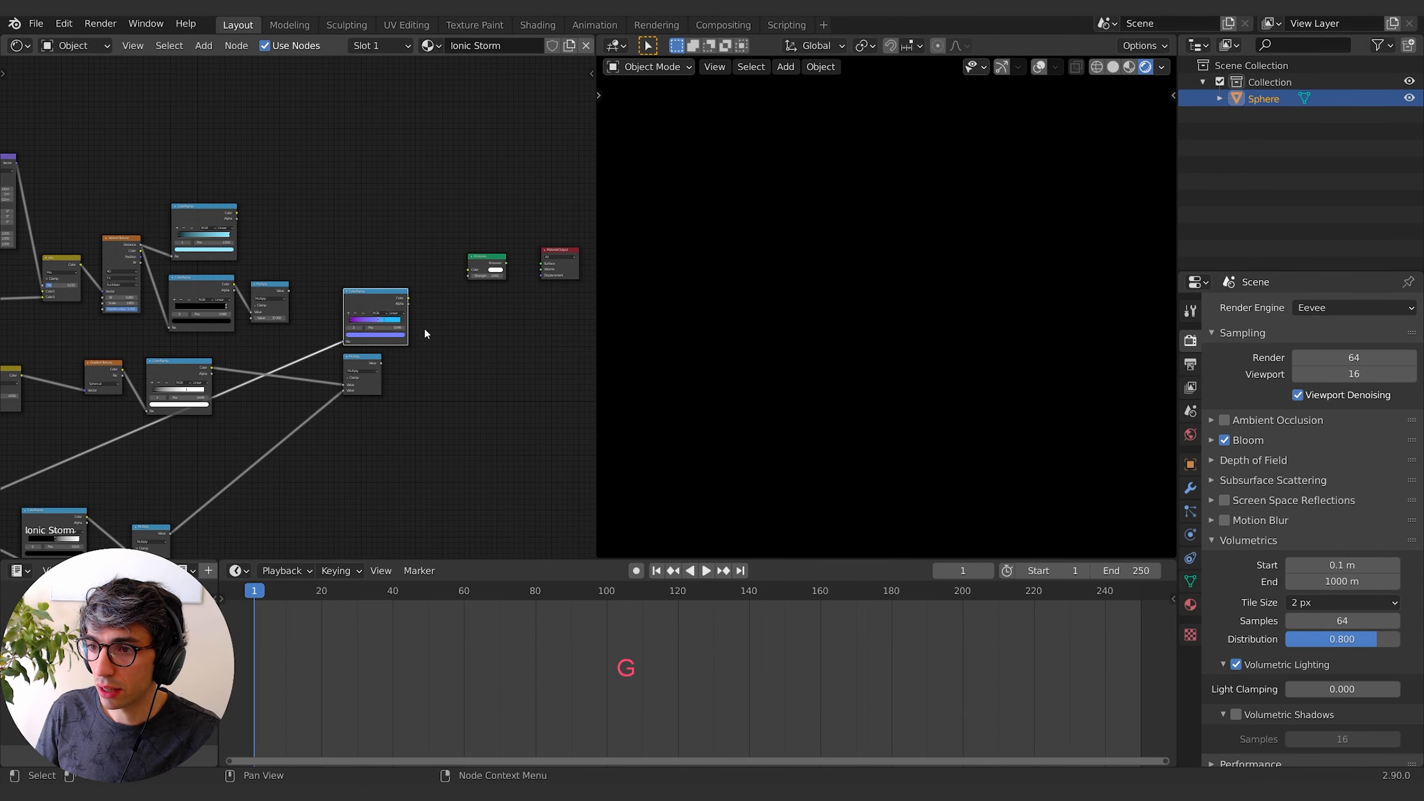
click(372, 360)
middle_drag(372, 362, 394, 450)
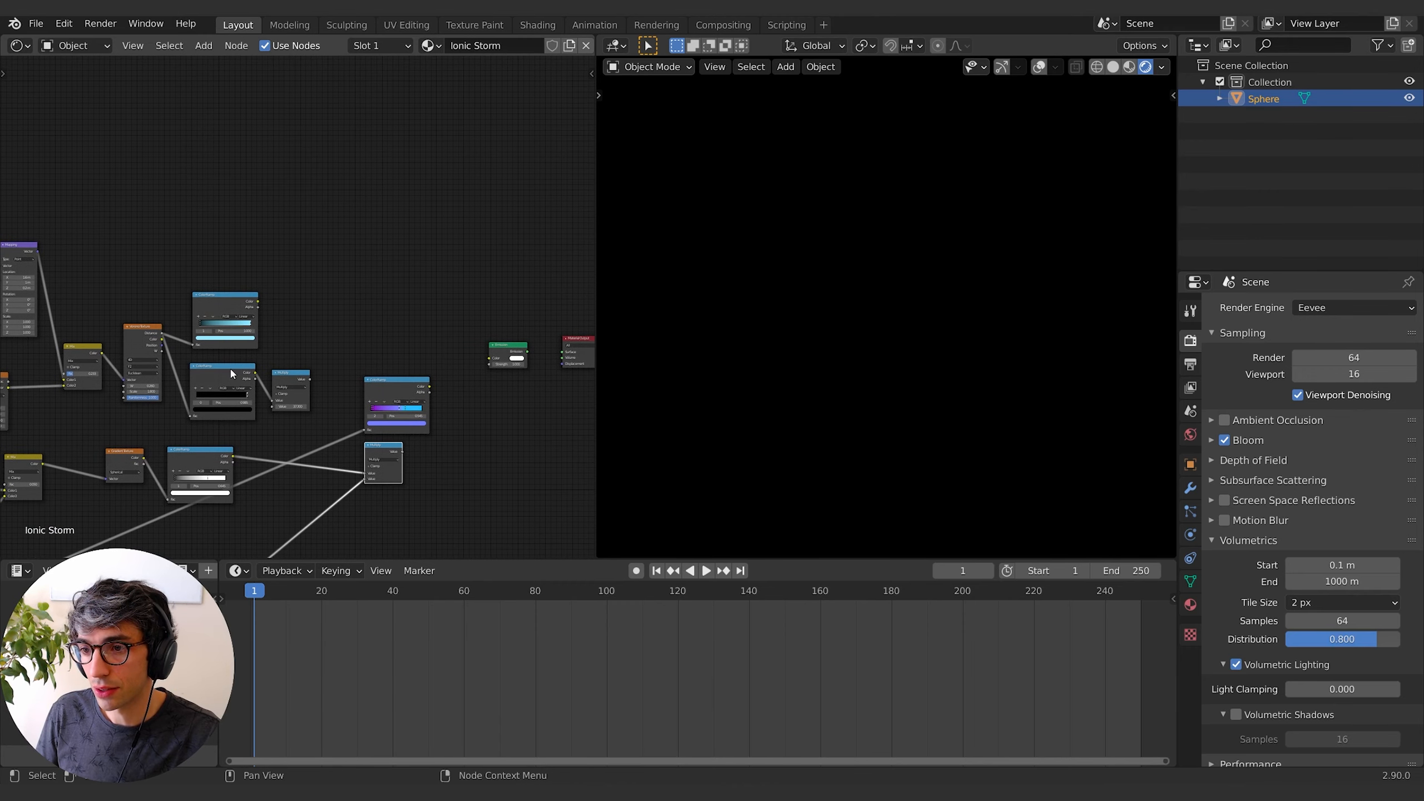
Move the lightning's Multiply node and cyan ColorRamp near the Emission, stacked above the cloud's purple-blue ColorRamp.
click(289, 387)
key(g)
click(403, 310)
middle_drag(403, 310, 379, 323)
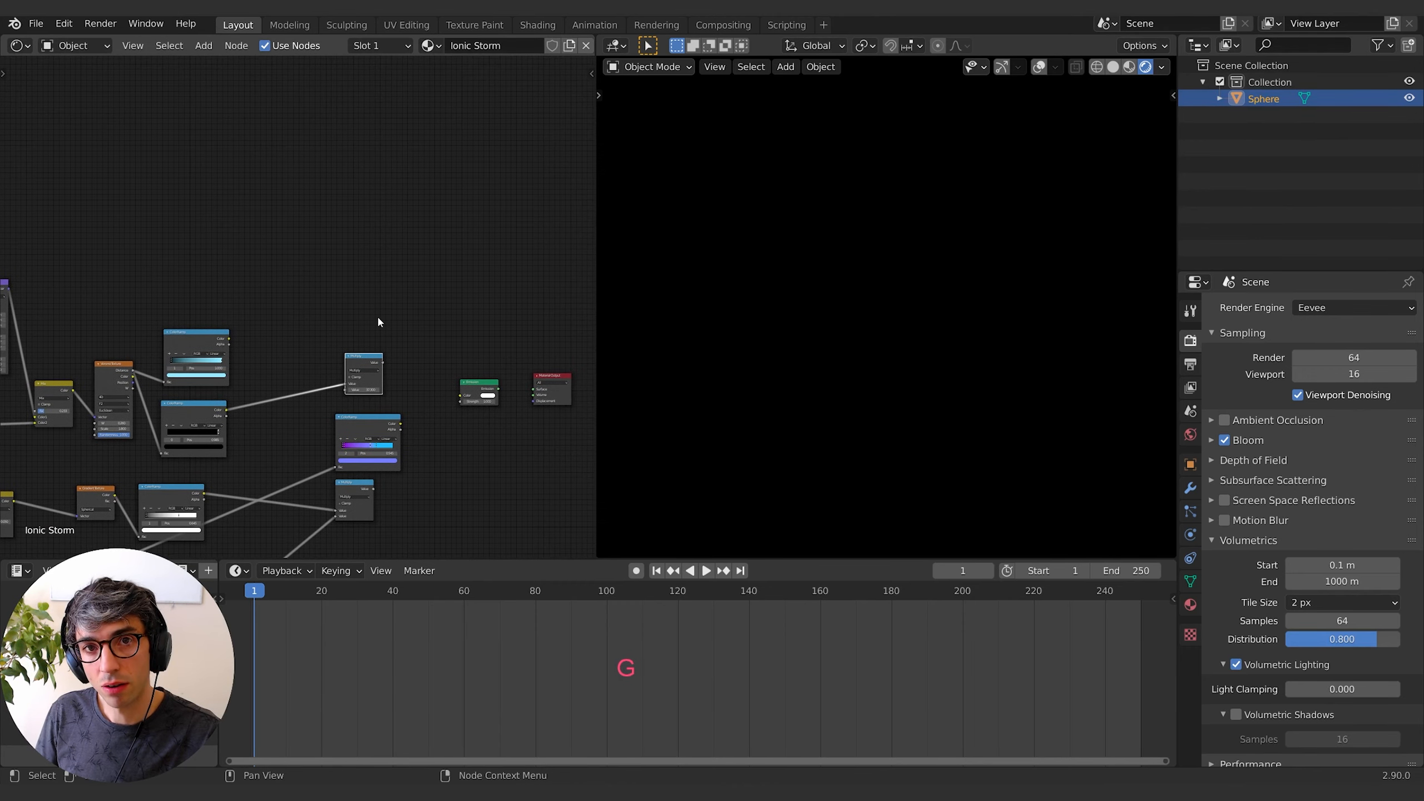
drag(220, 343, 404, 299)
middle_drag(497, 323, 412, 262)
middle_drag(337, 366, 318, 325)
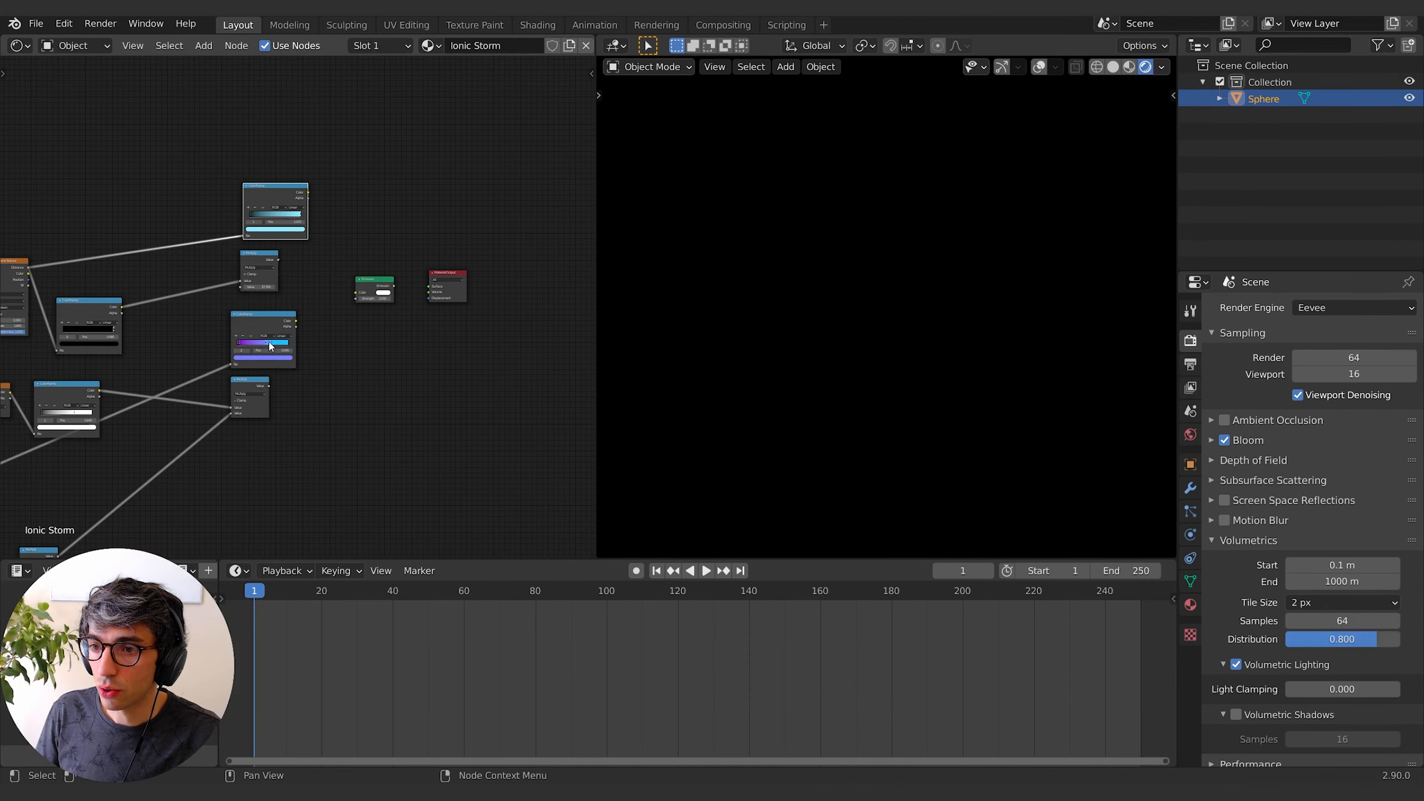
key(shift+a)
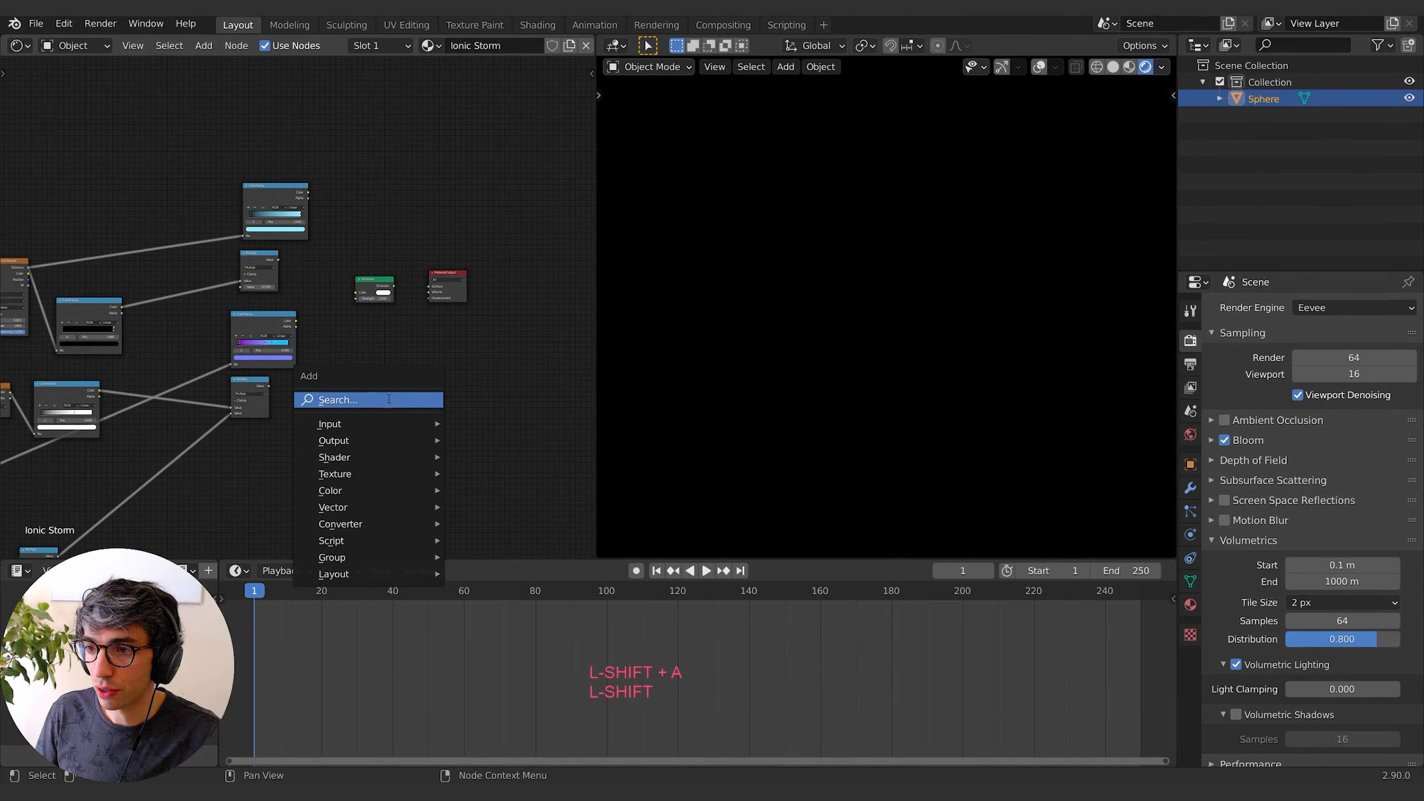
click(365, 398)
text(mix)
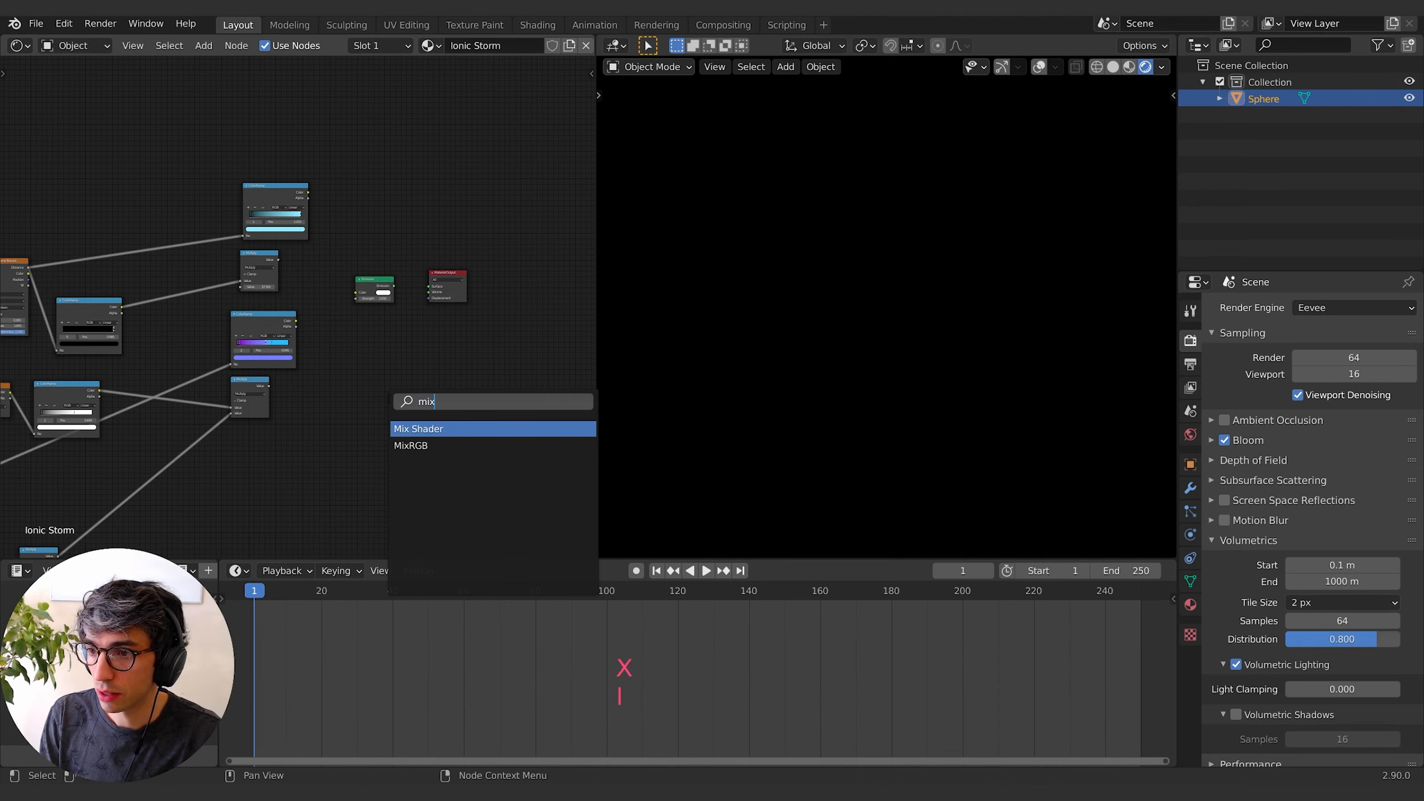
key(Escape)
Add a Math node between the cloud's Multiply node and the Material Output.
key(shift+a)
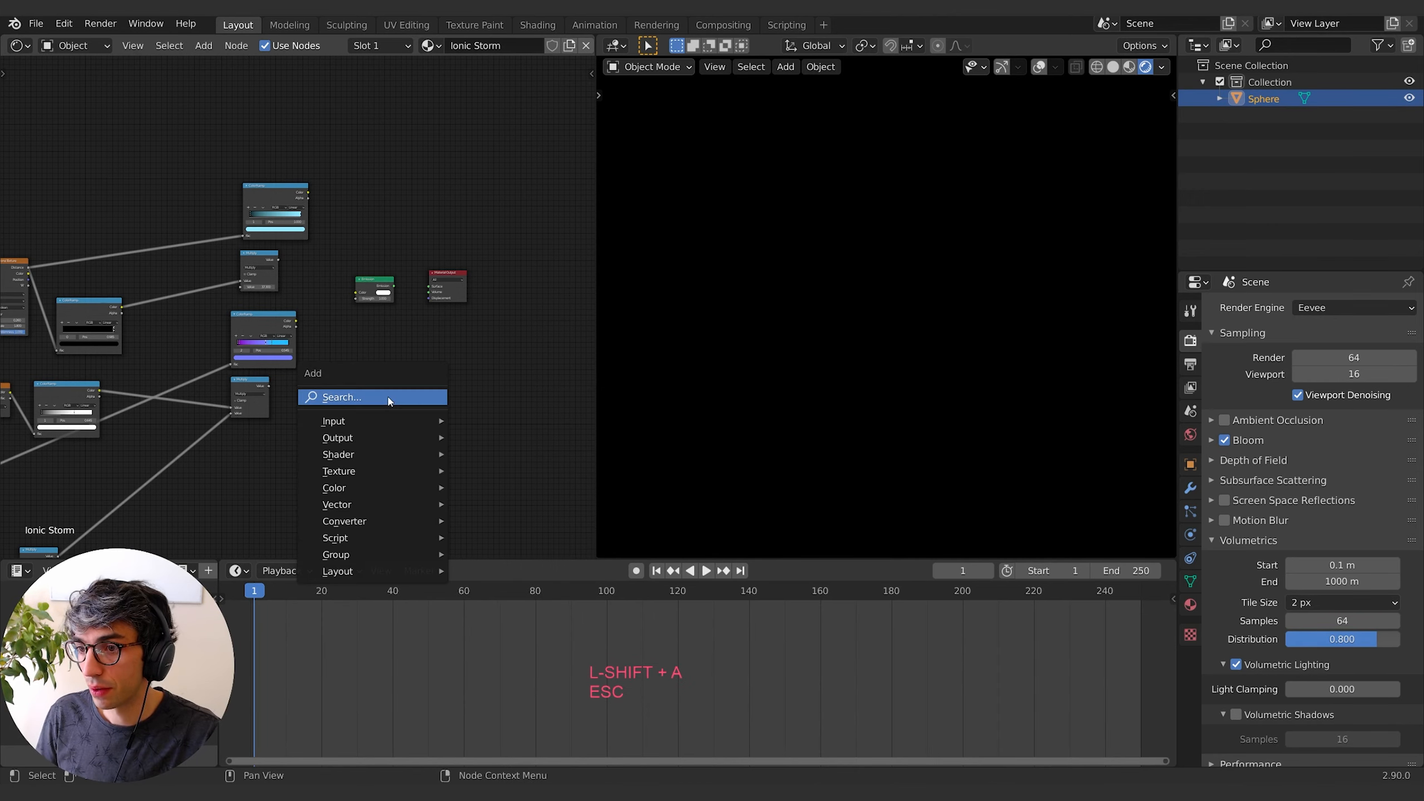
click(388, 398)
text(mat)
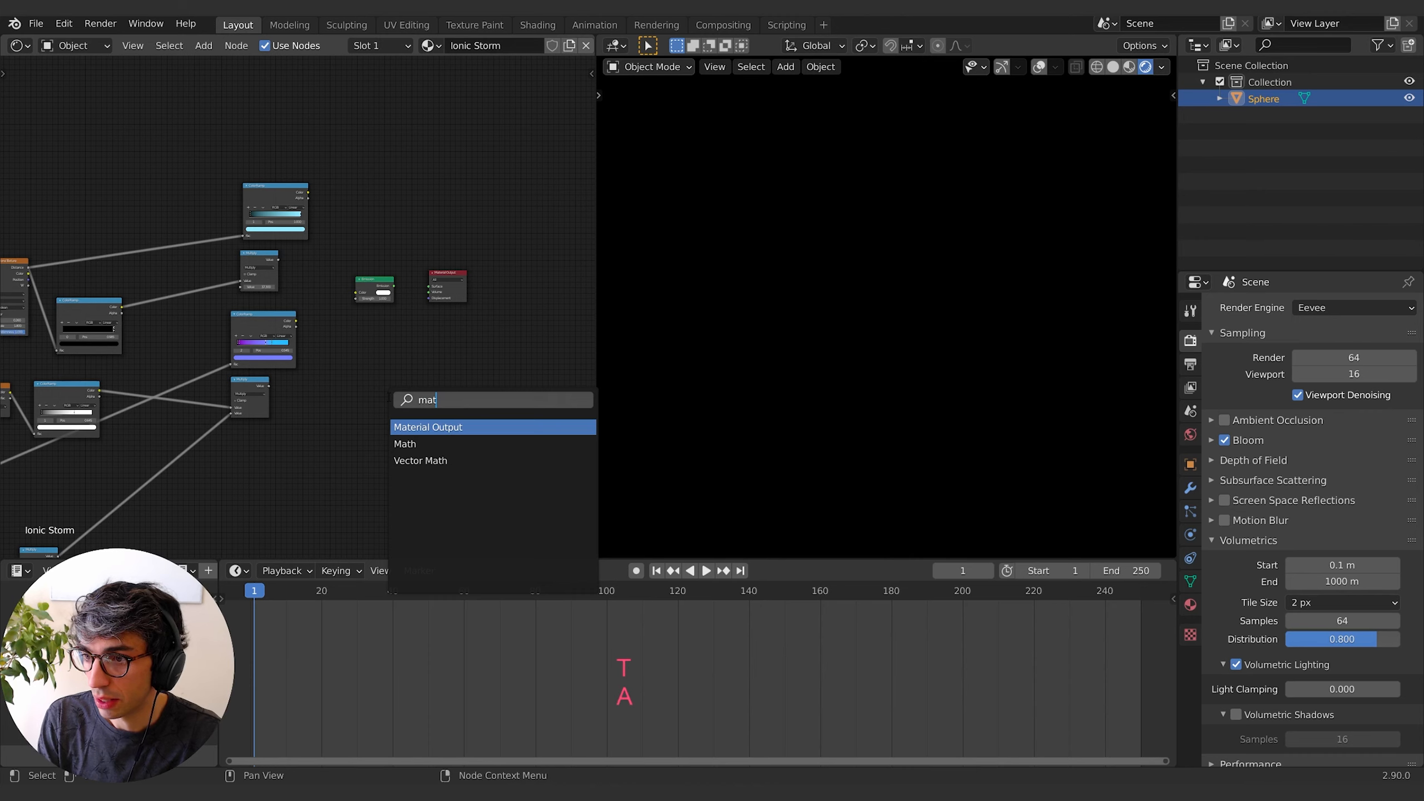
key(Down)
key(Return)
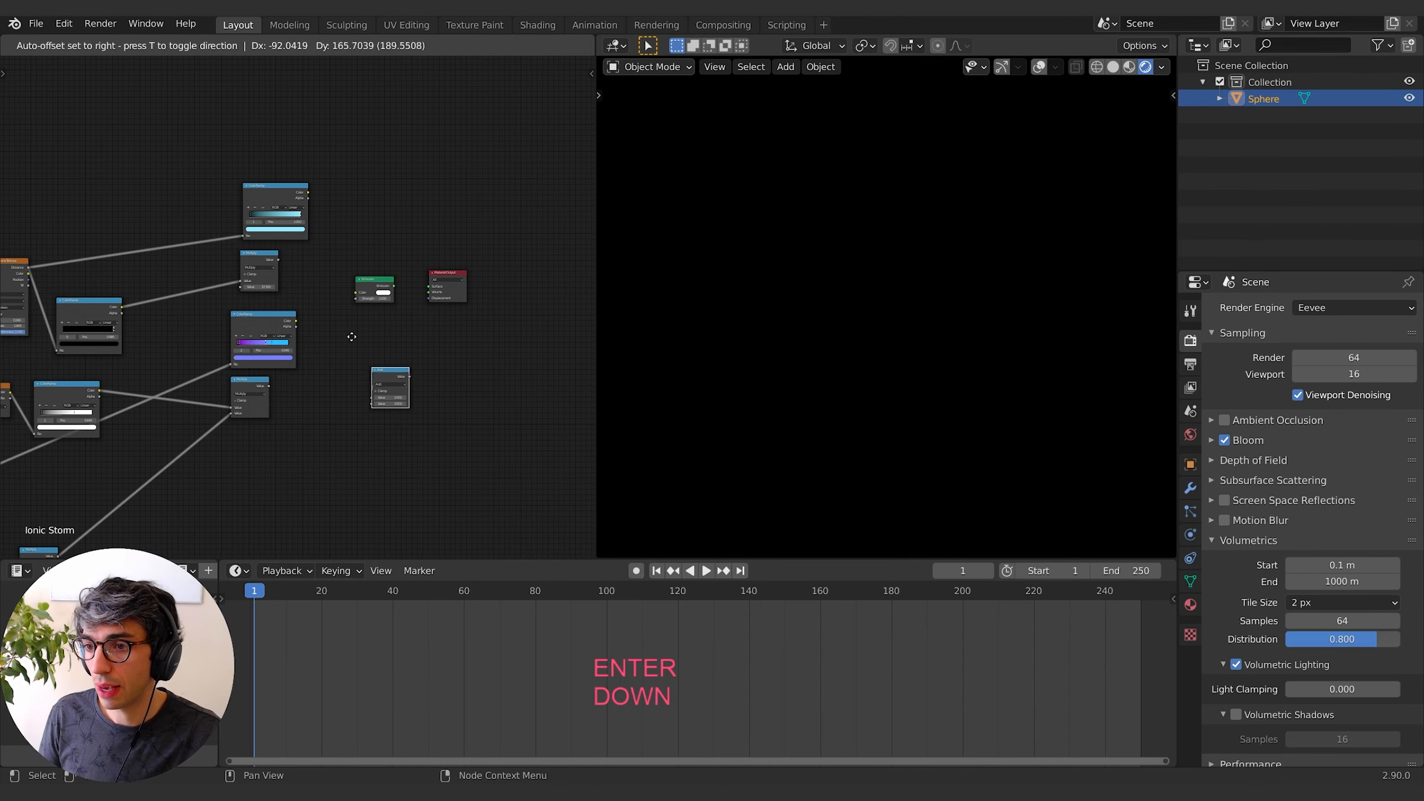
click(342, 349)
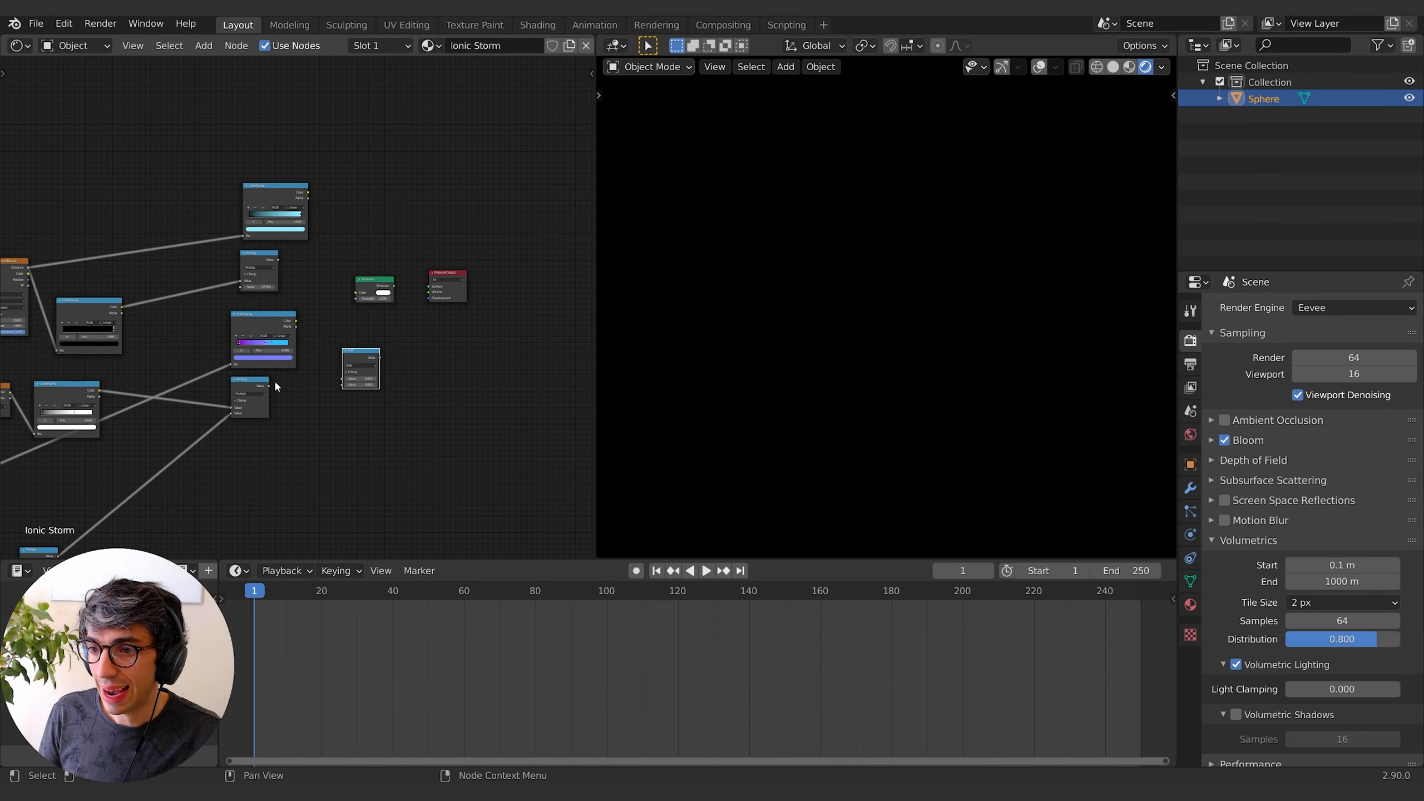
Feed both Multiply outputs into the new Math node, link it to the Emission's Strength, and connect the Emission to the output's Volume.
drag(269, 387, 343, 385)
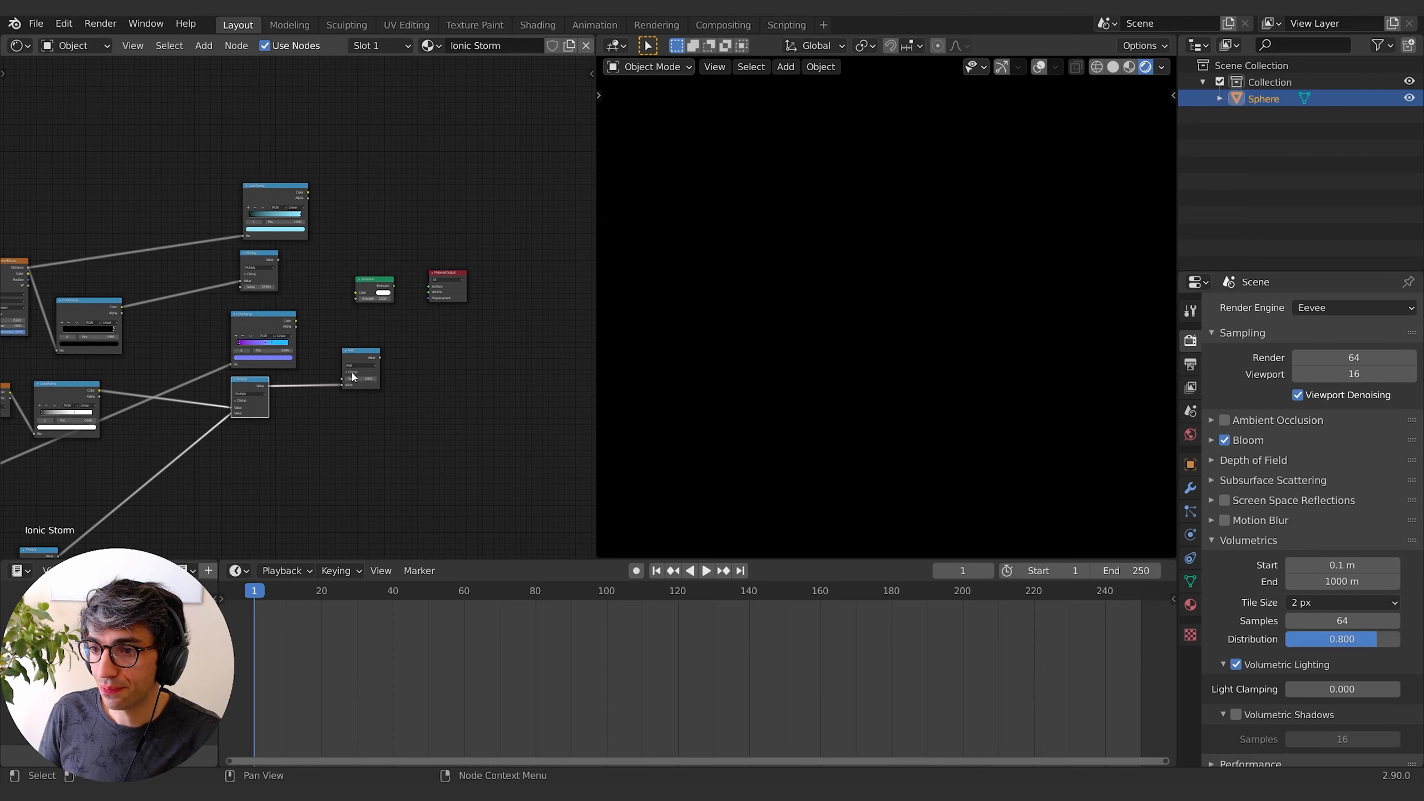
drag(276, 261, 429, 292)
middle_drag(410, 341, 566, 368)
middle_drag(456, 286, 378, 283)
Arrange the cyan lightning ColorRamp above the purple-blue cloud ColorRamp, with both sitting above the Multiply nodes.
key(g)
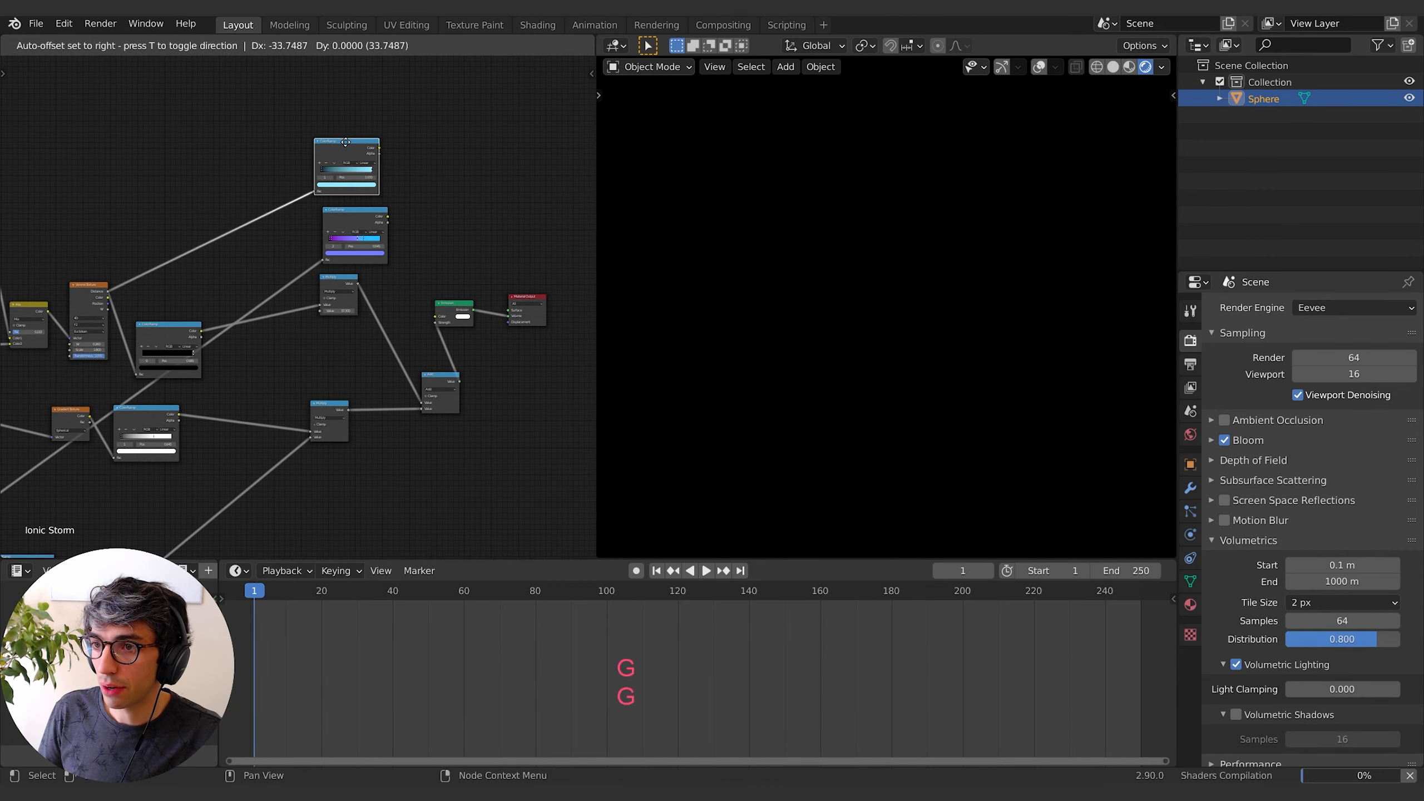
click(350, 142)
middle_drag(406, 224, 351, 262)
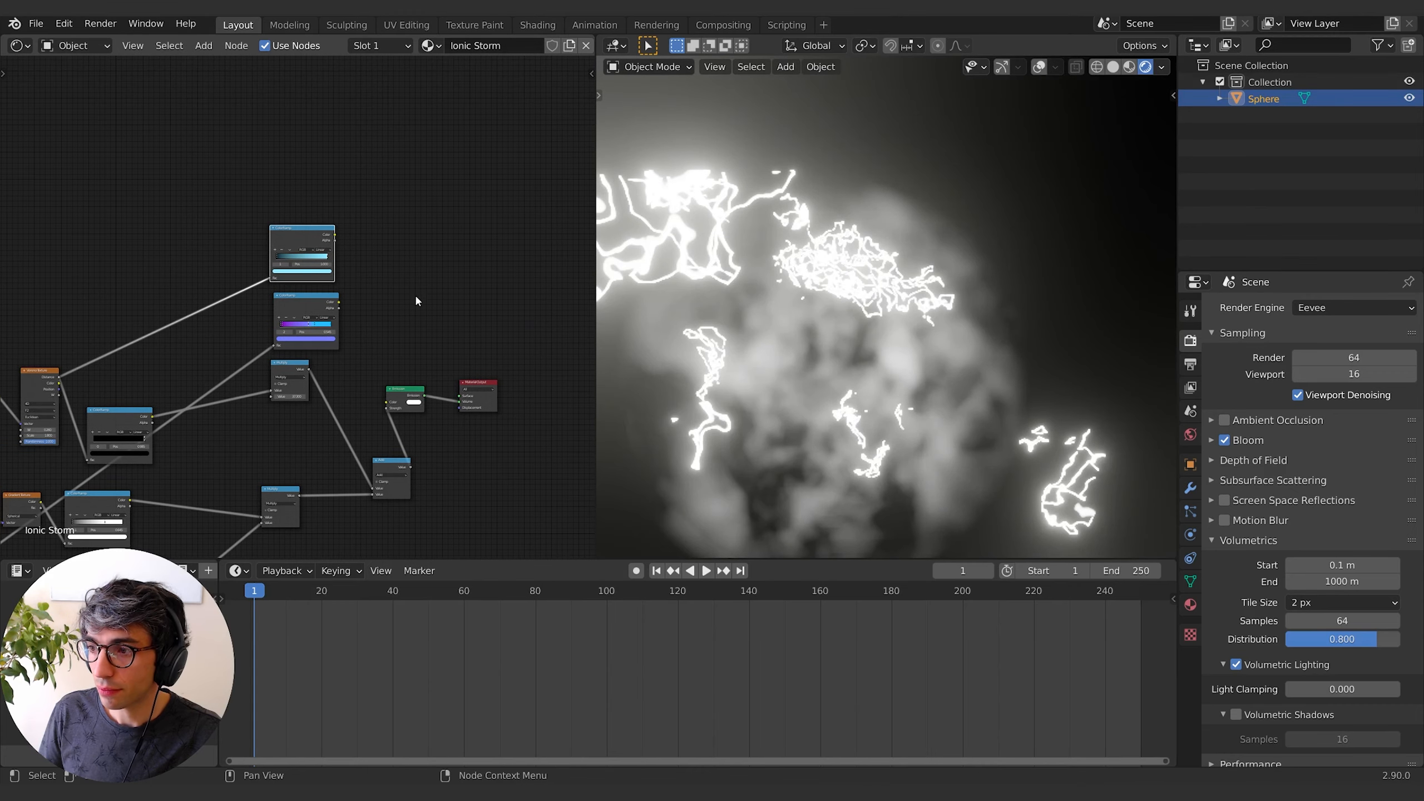
middle_drag(414, 295, 429, 272)
drag(316, 282, 316, 282)
middle_drag(316, 283, 325, 248)
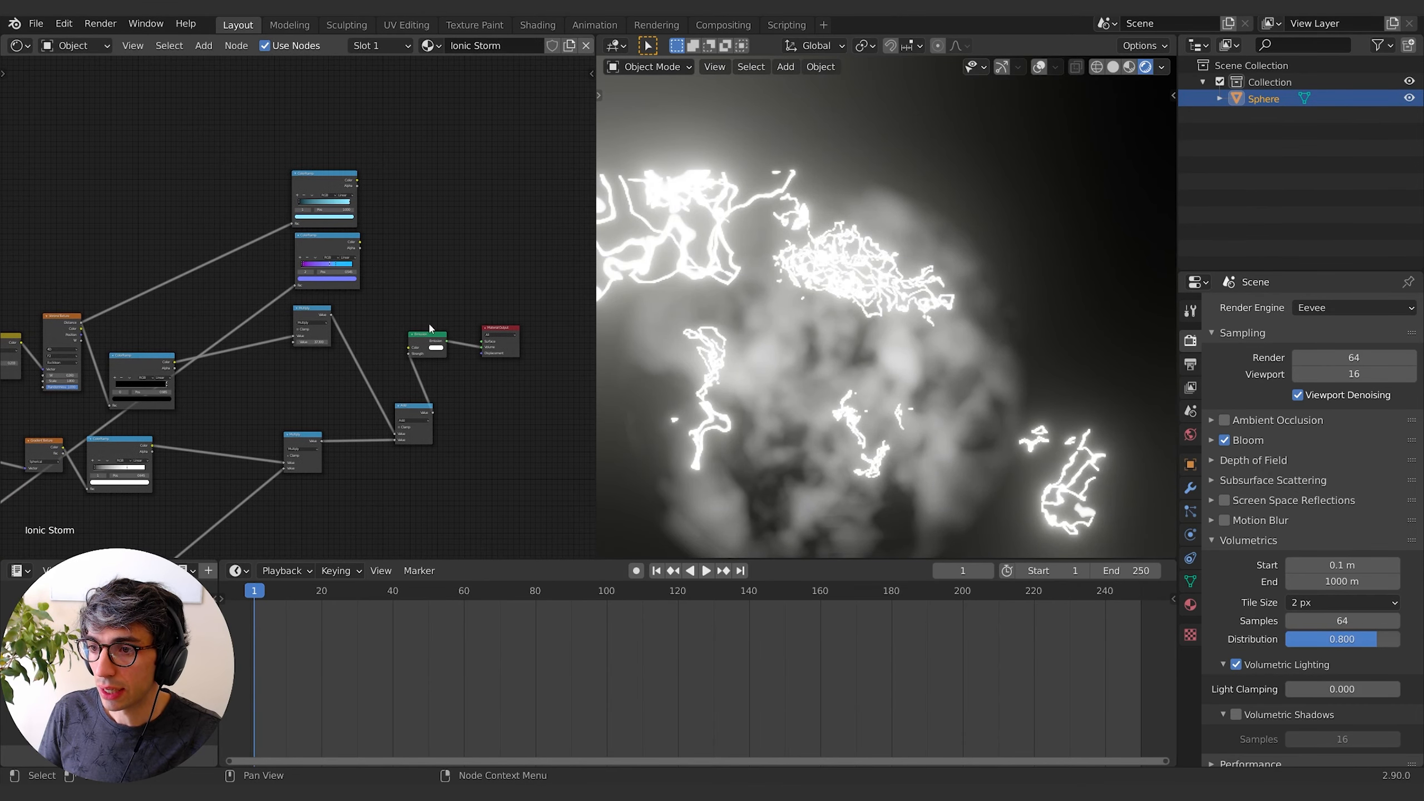
click(319, 235)
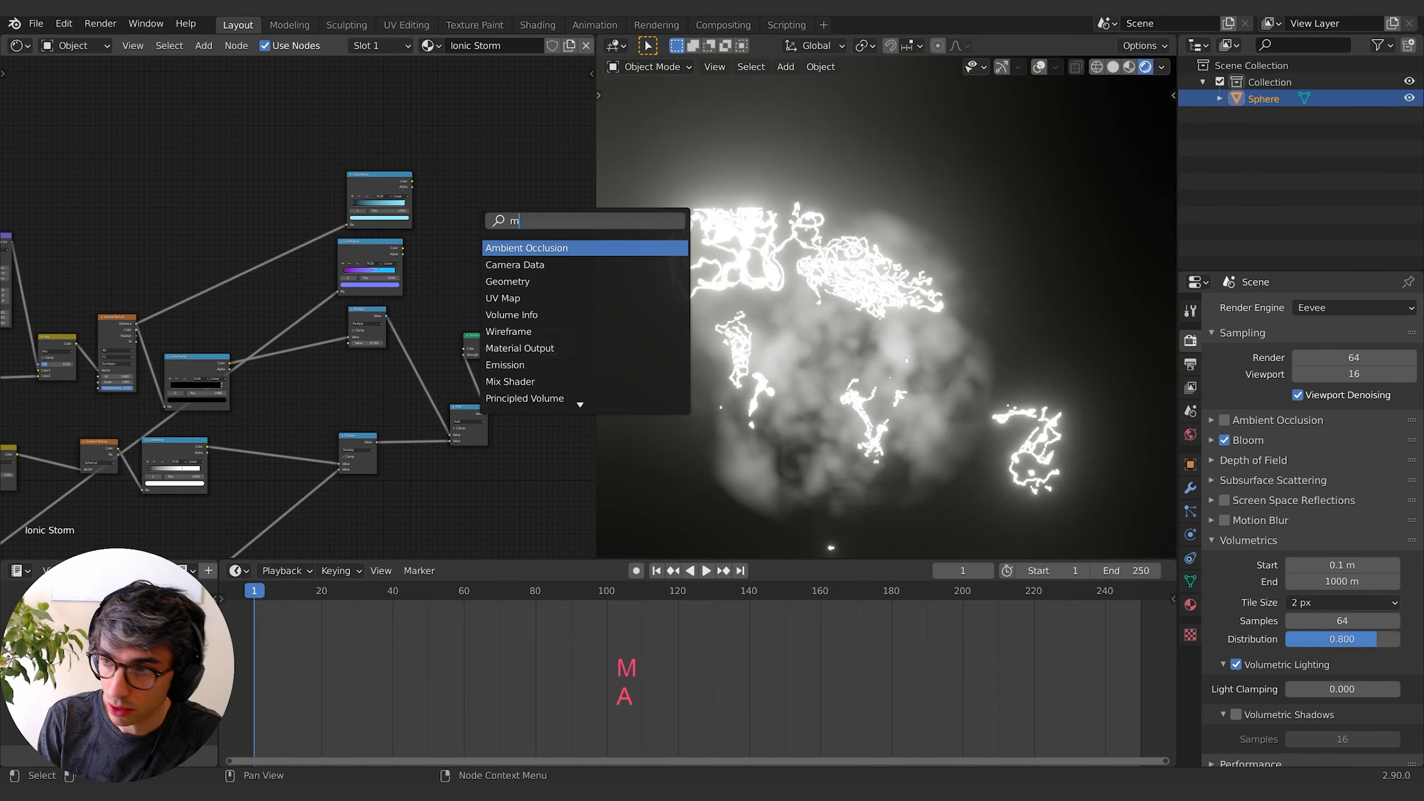
Add a MixRGB node taking the cyan ColorRamp as Color1 and the purple-blue ColorRamp as Color2.
text(mix)
key(Down)
key(Return)
click(483, 215)
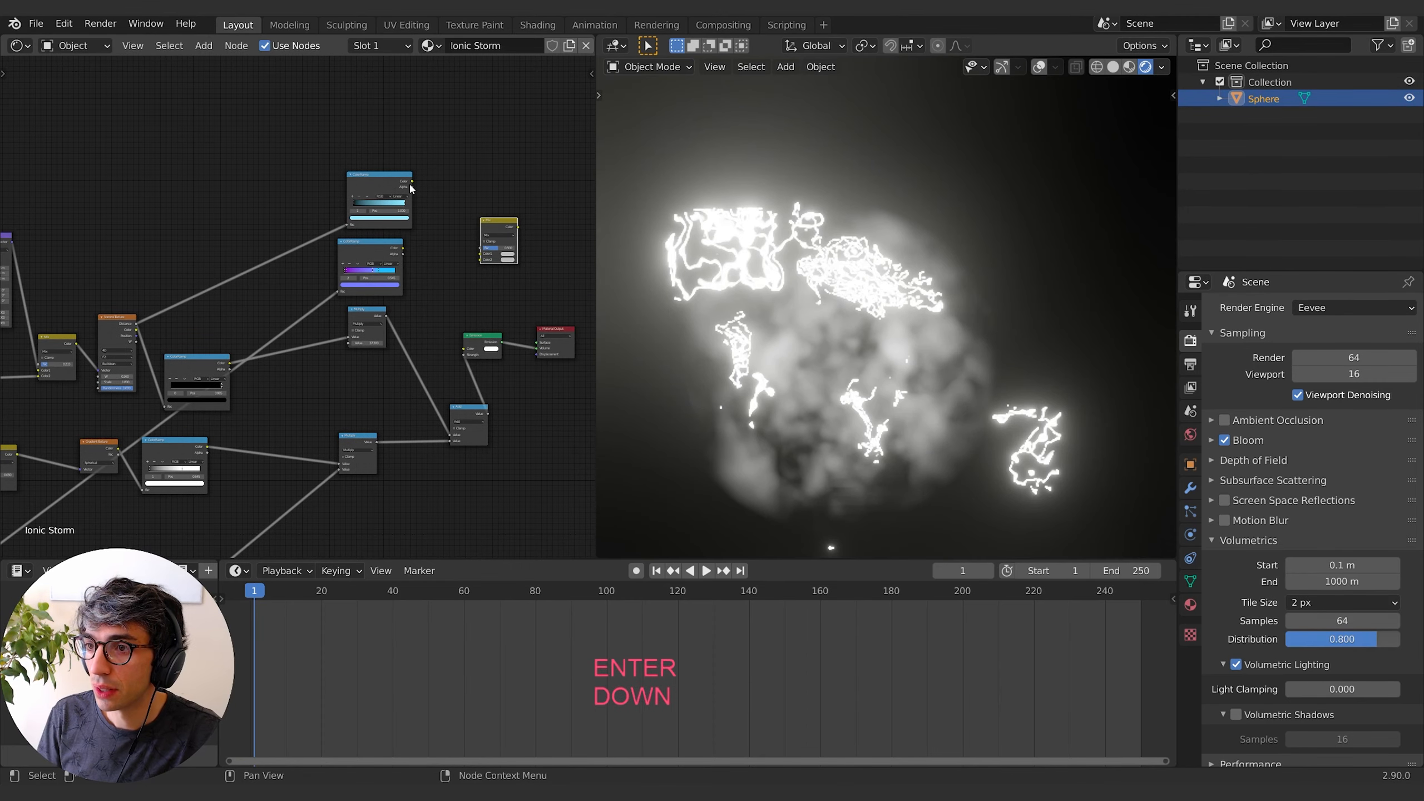
drag(413, 181, 480, 259)
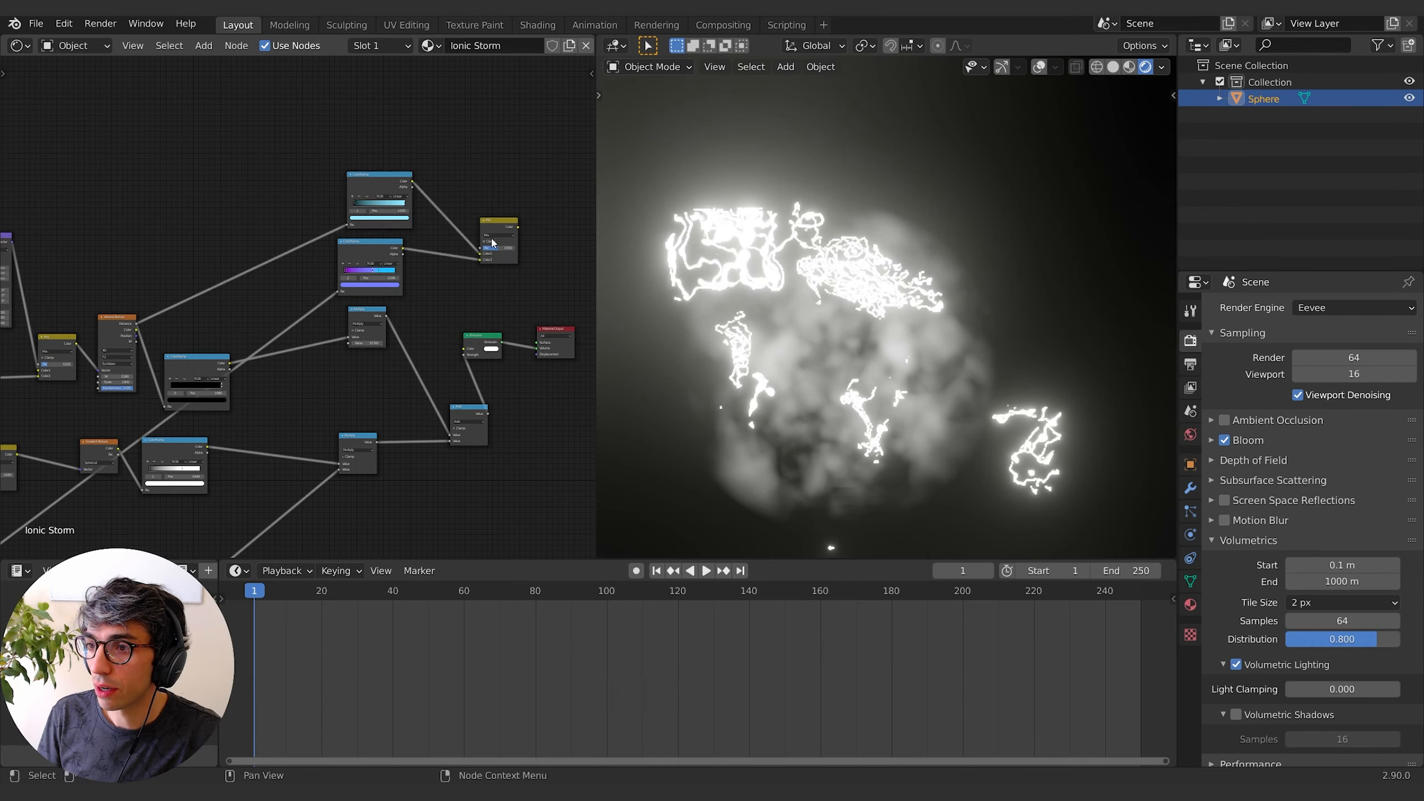
Change the MixRGB node's blend mode, raise its Fac to full, and link its Color output to the Emission's Color.
click(496, 236)
click(487, 287)
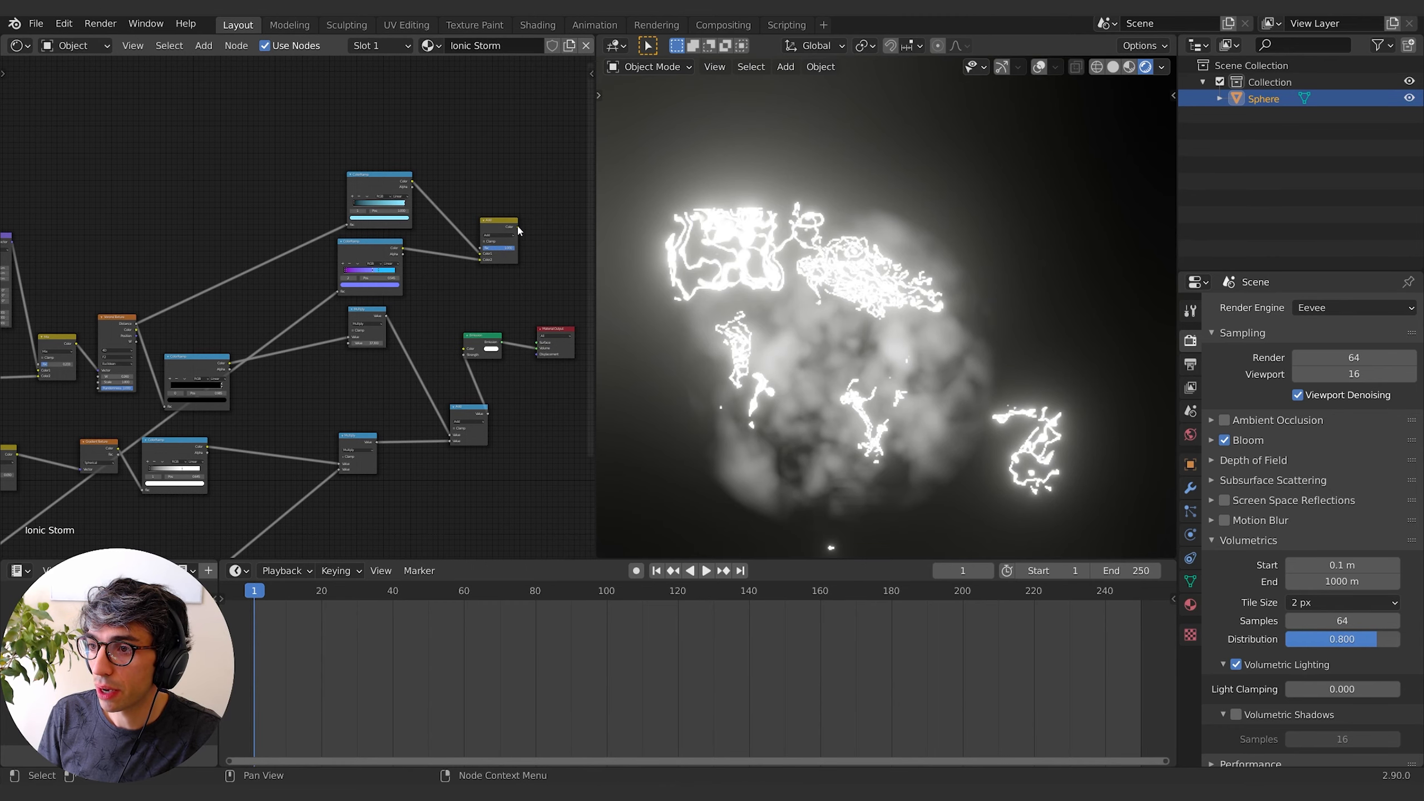
drag(518, 227, 465, 348)
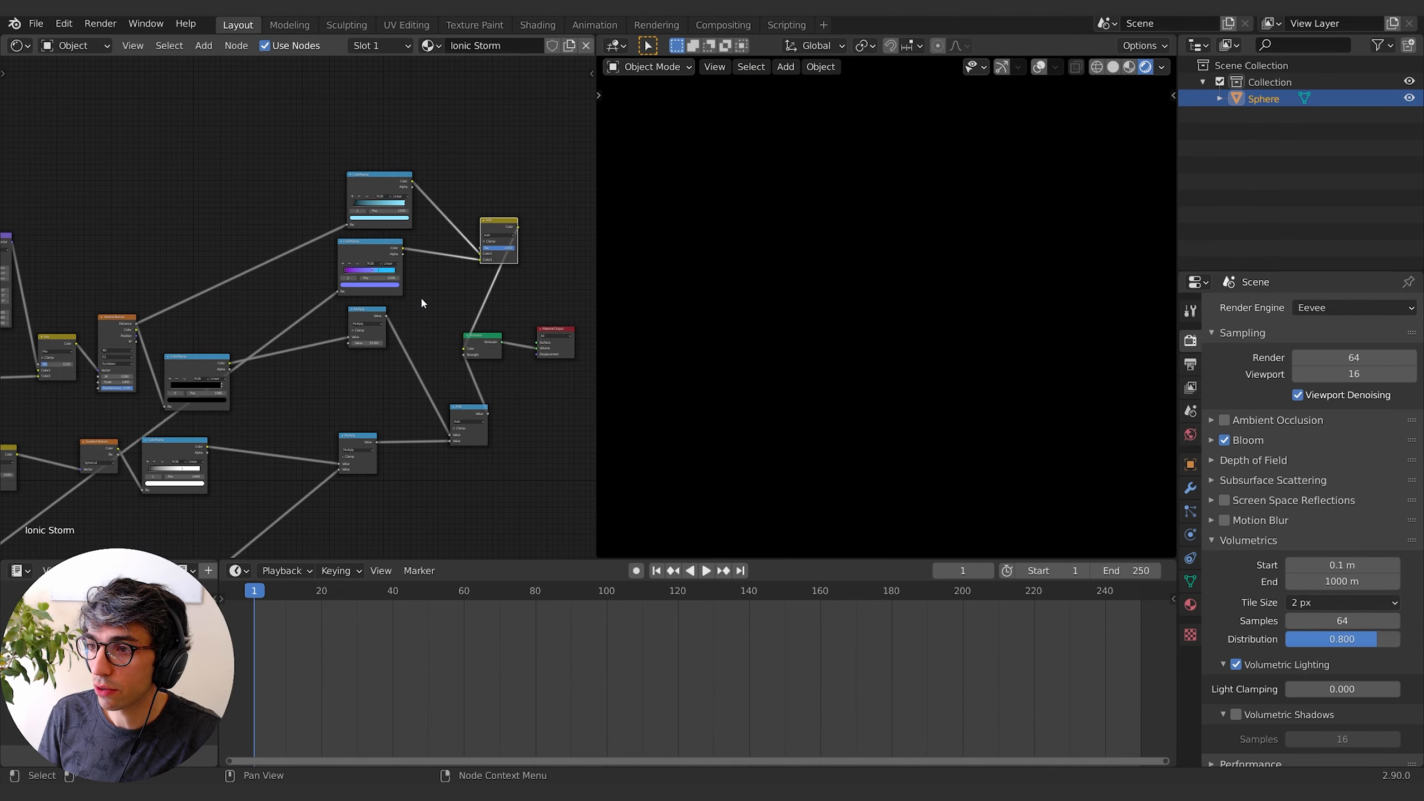
key(shift)
key(shift)
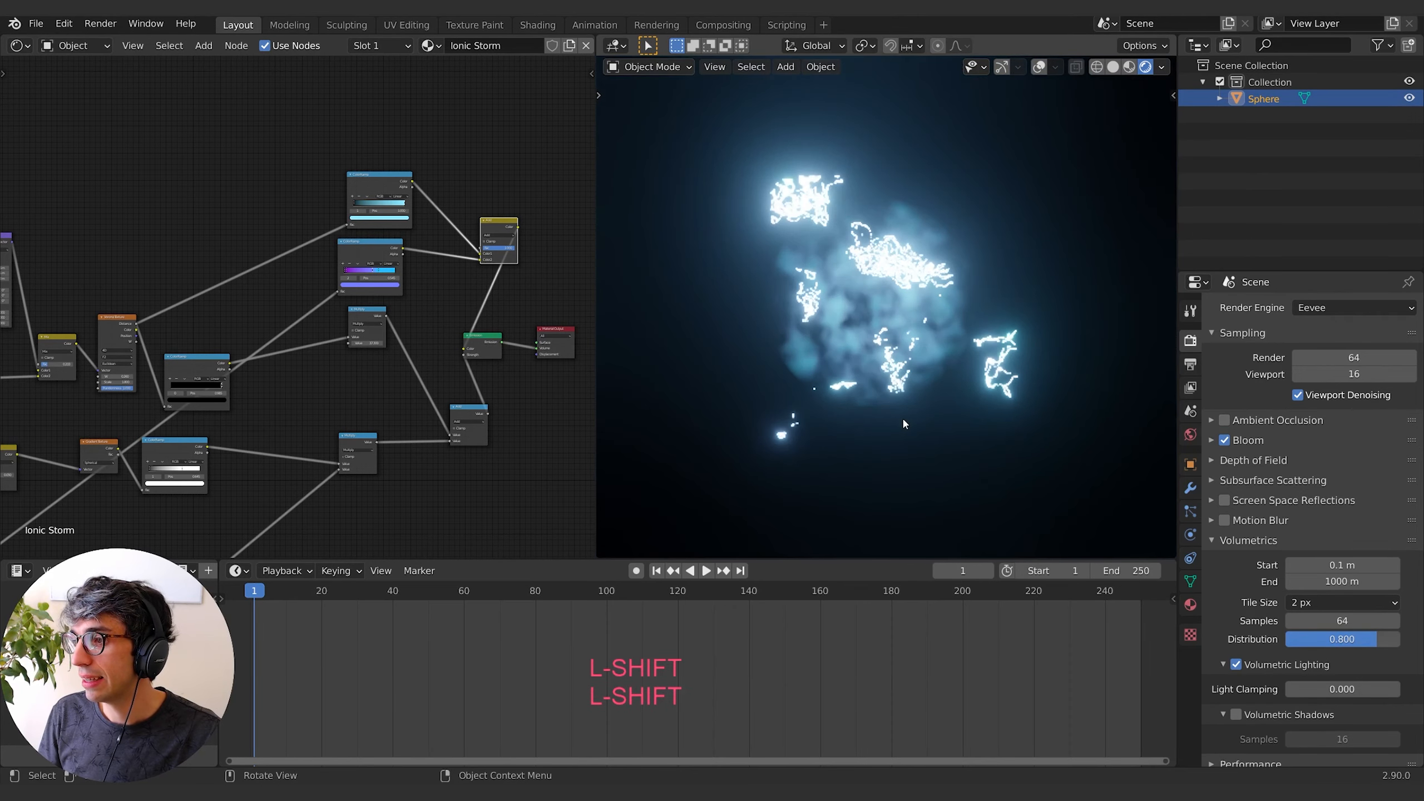
Move the cloud Noise Texture node so that it sits above its ColorRamp.
scroll(919, 387, up, 1)
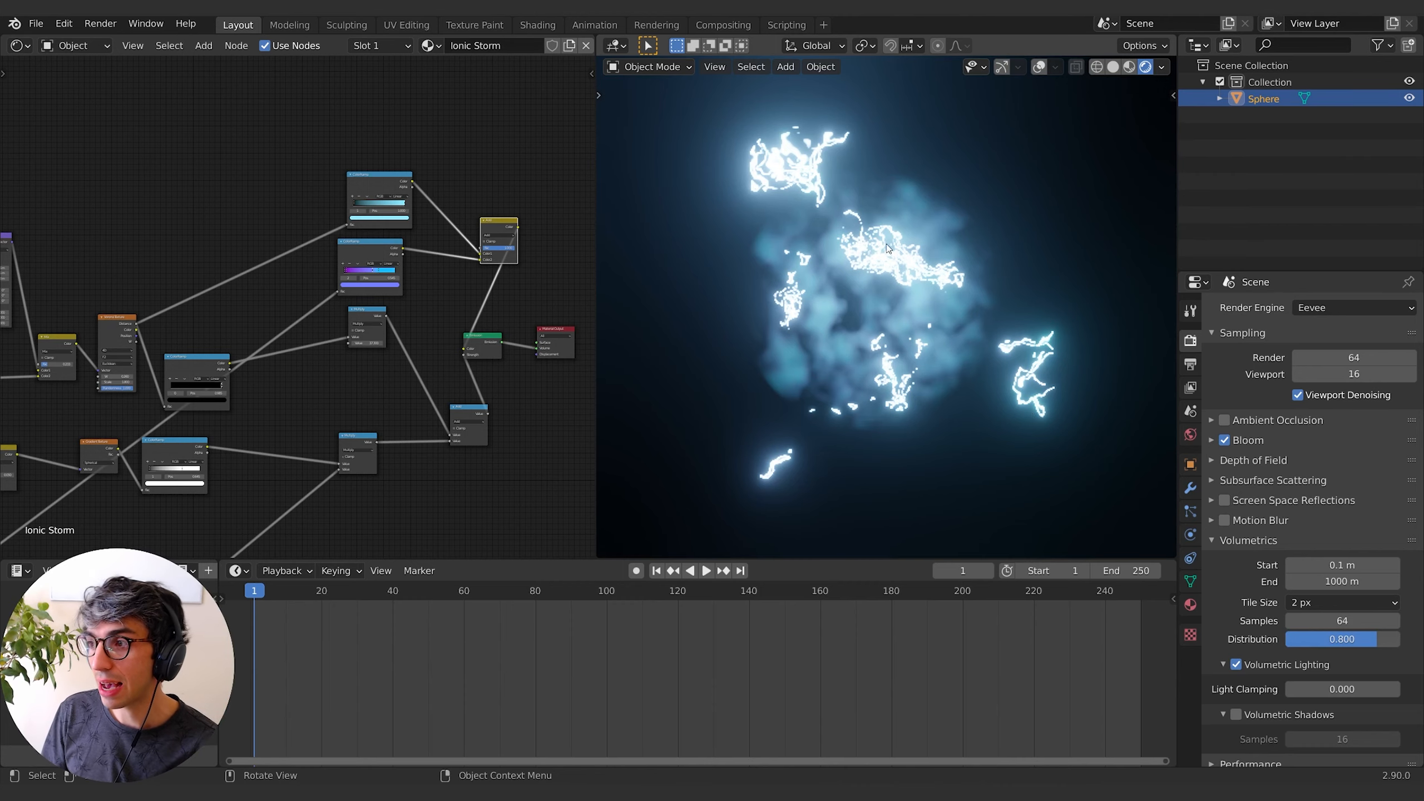
middle_drag(1077, 298, 990, 323)
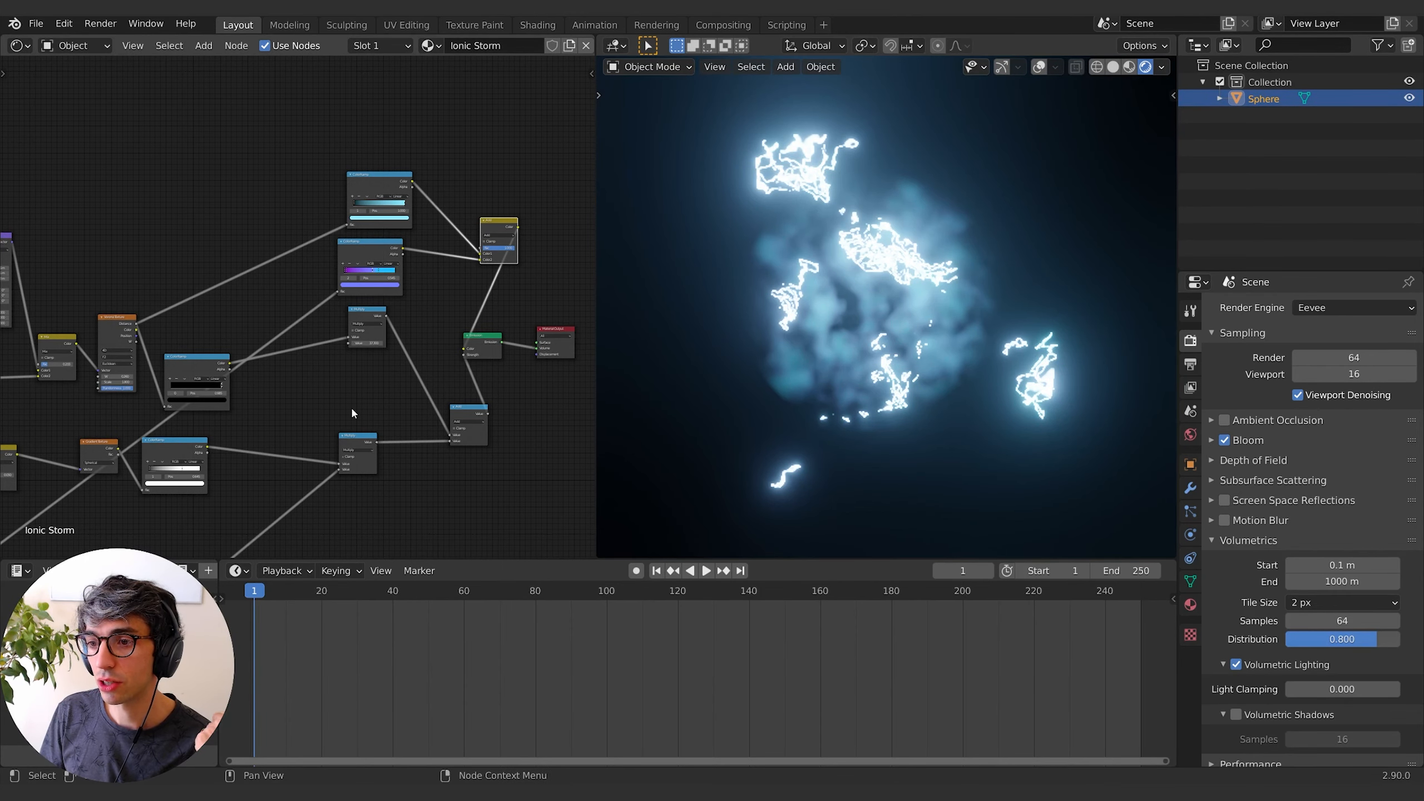
middle_drag(350, 385, 362, 349)
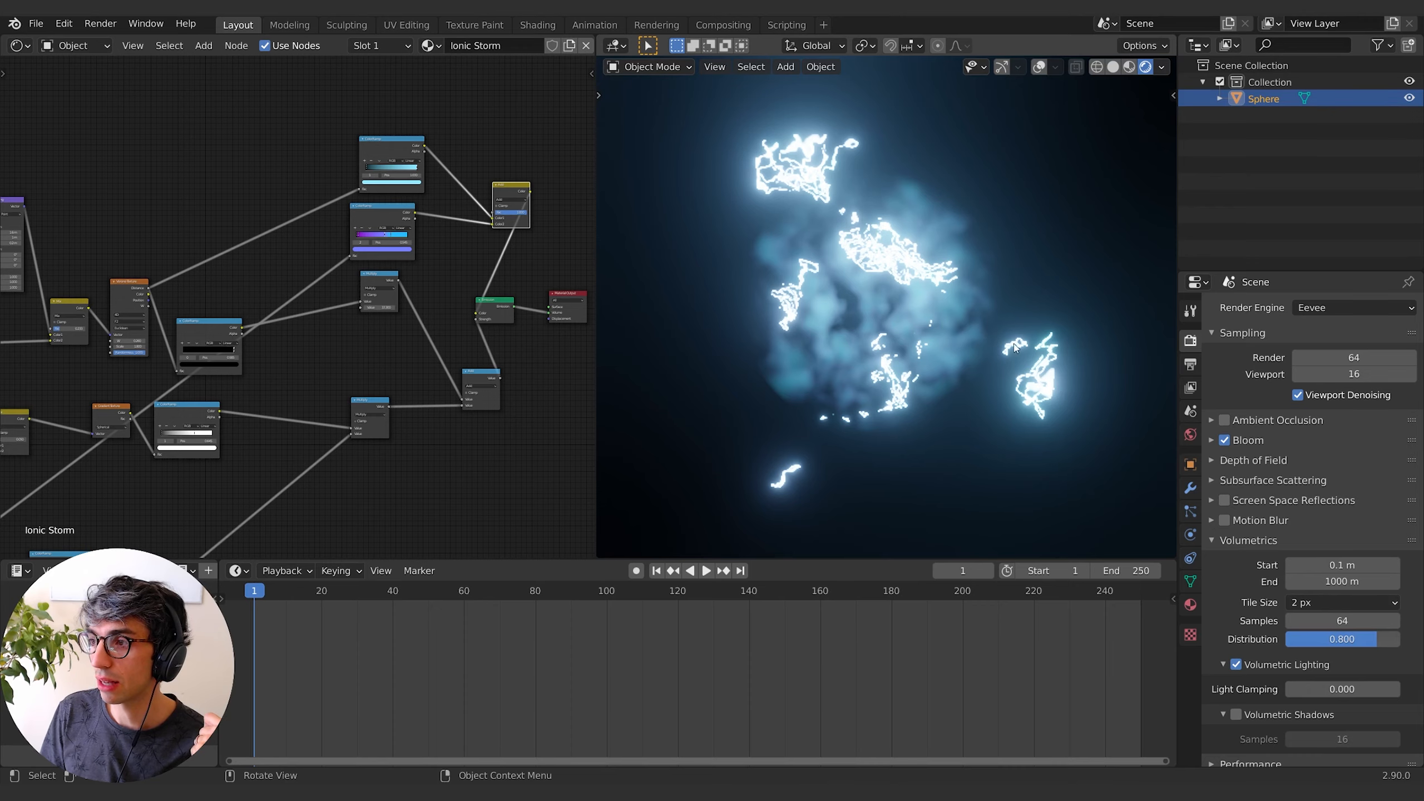
middle_drag(487, 478, 488, 478)
middle_drag(374, 437, 449, 413)
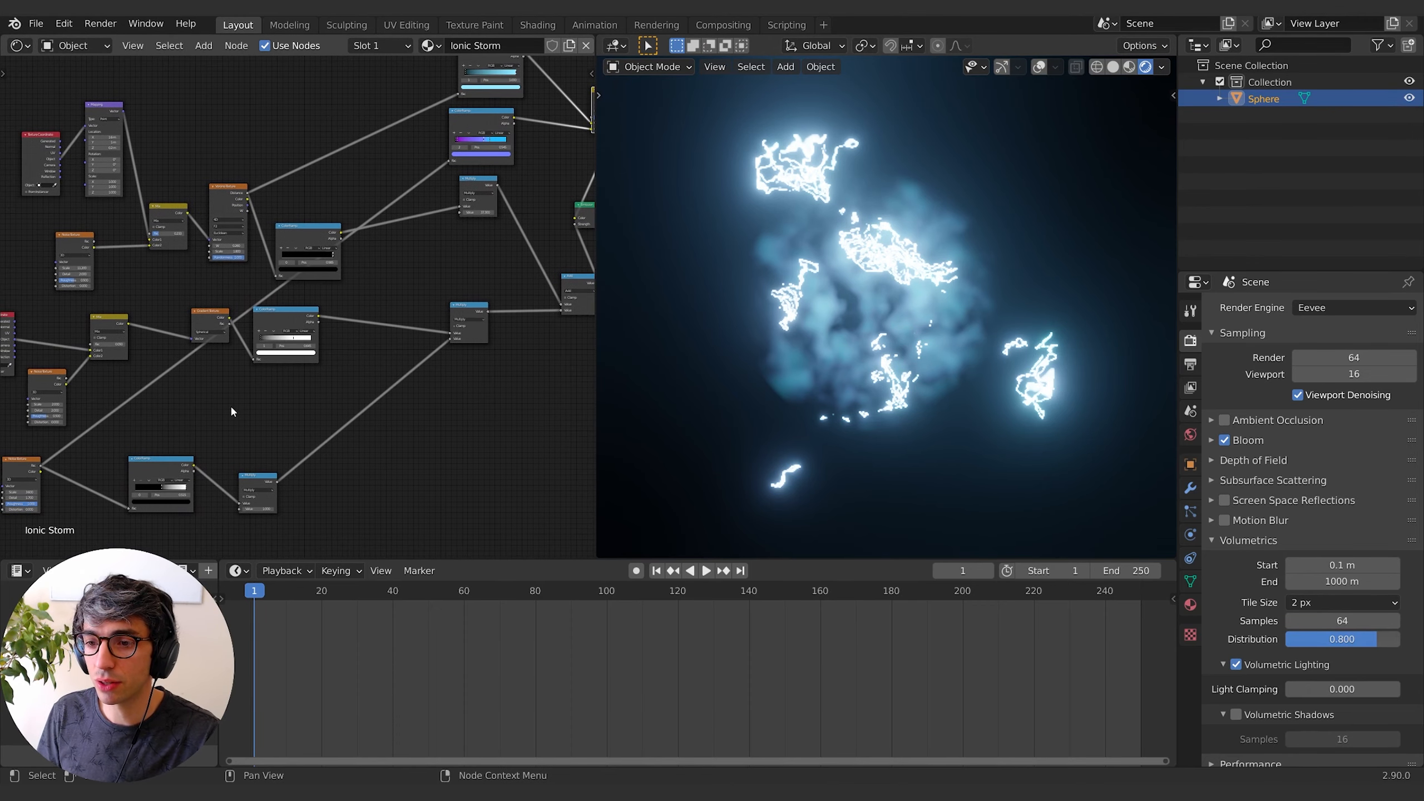
middle_drag(232, 411, 282, 406)
middle_drag(390, 396, 200, 449)
click(93, 495)
key(g)
click(322, 376)
Examine the distorted spherical Gradient Texture and its ColorRamp, comparing them with the Voronoi lightning branch.
middle_drag(267, 406, 405, 417)
scroll(347, 475, up, 3)
middle_drag(115, 438, 343, 410)
scroll(434, 418, up, 2)
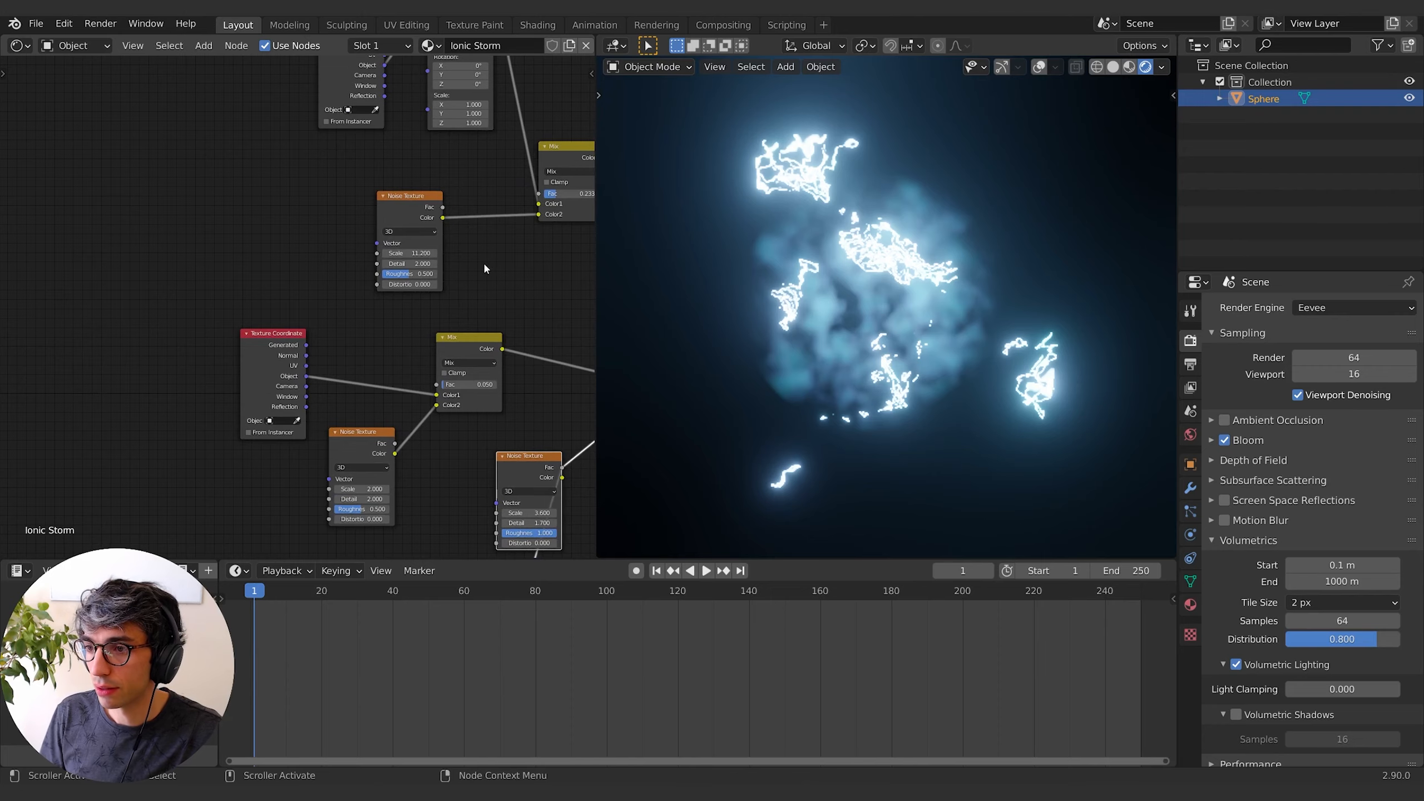
middle_drag(486, 270, 37, 224)
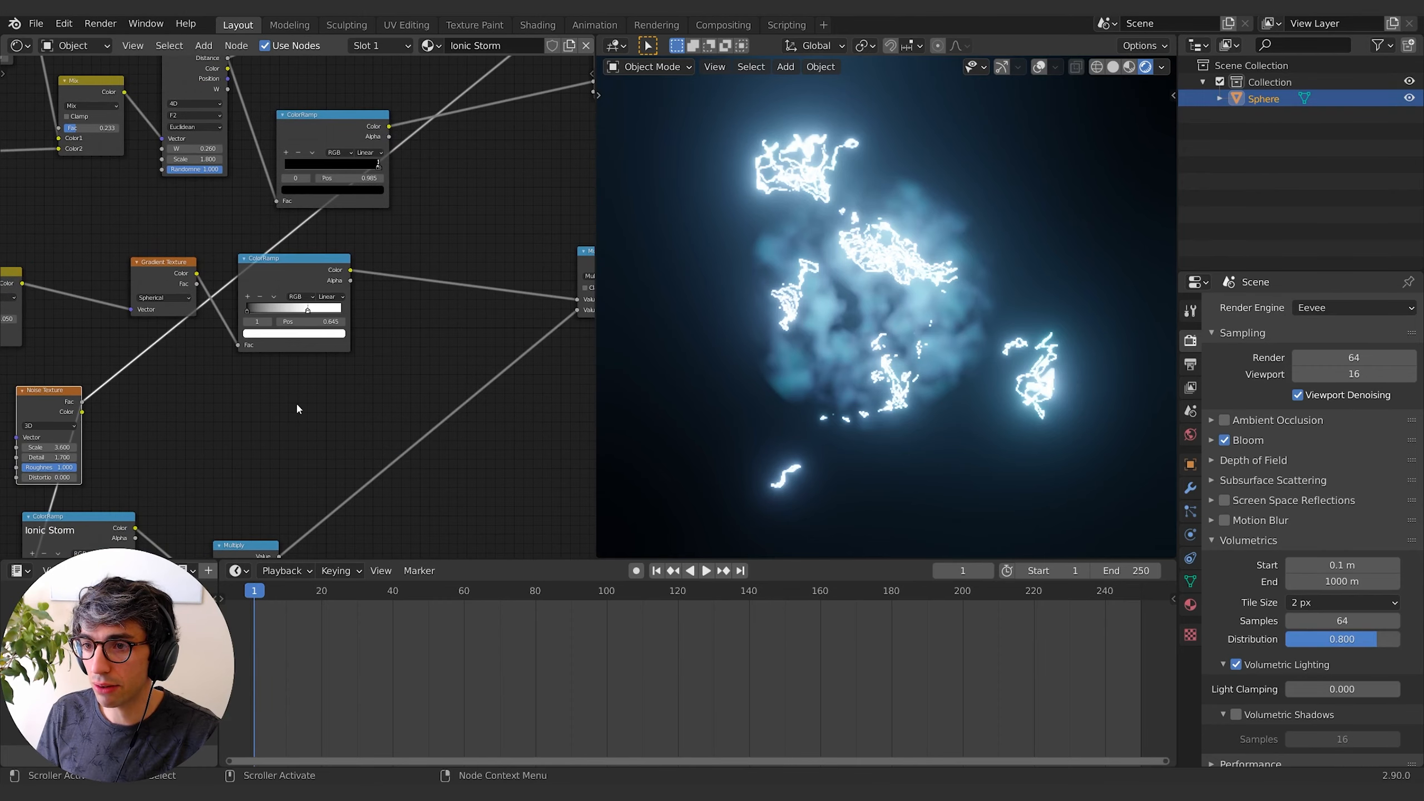
middle_drag(231, 448, 455, 334)
middle_drag(349, 107, 243, 283)
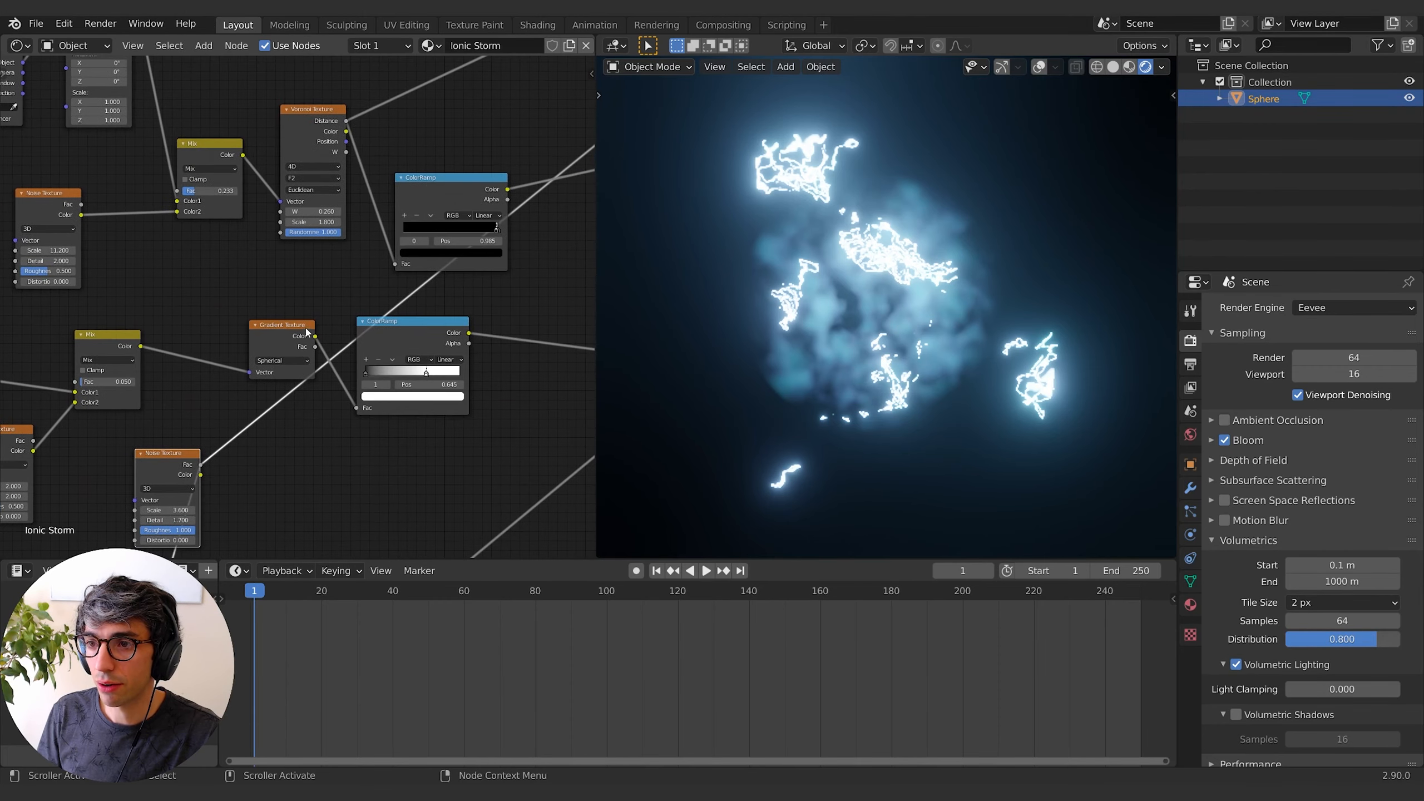
click(312, 322)
middle_drag(312, 321, 373, 375)
middle_drag(480, 492, 254, 485)
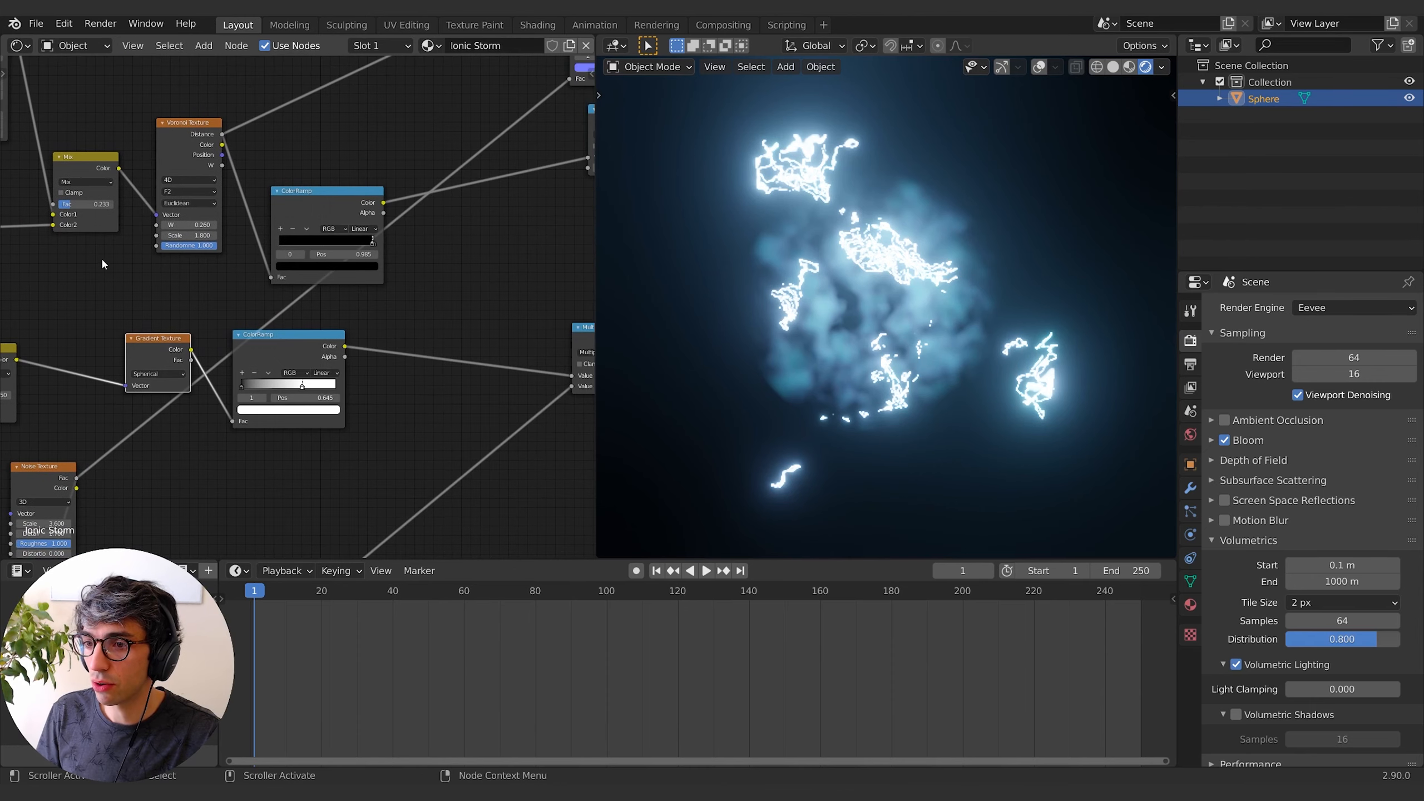
middle_drag(413, 312, 372, 305)
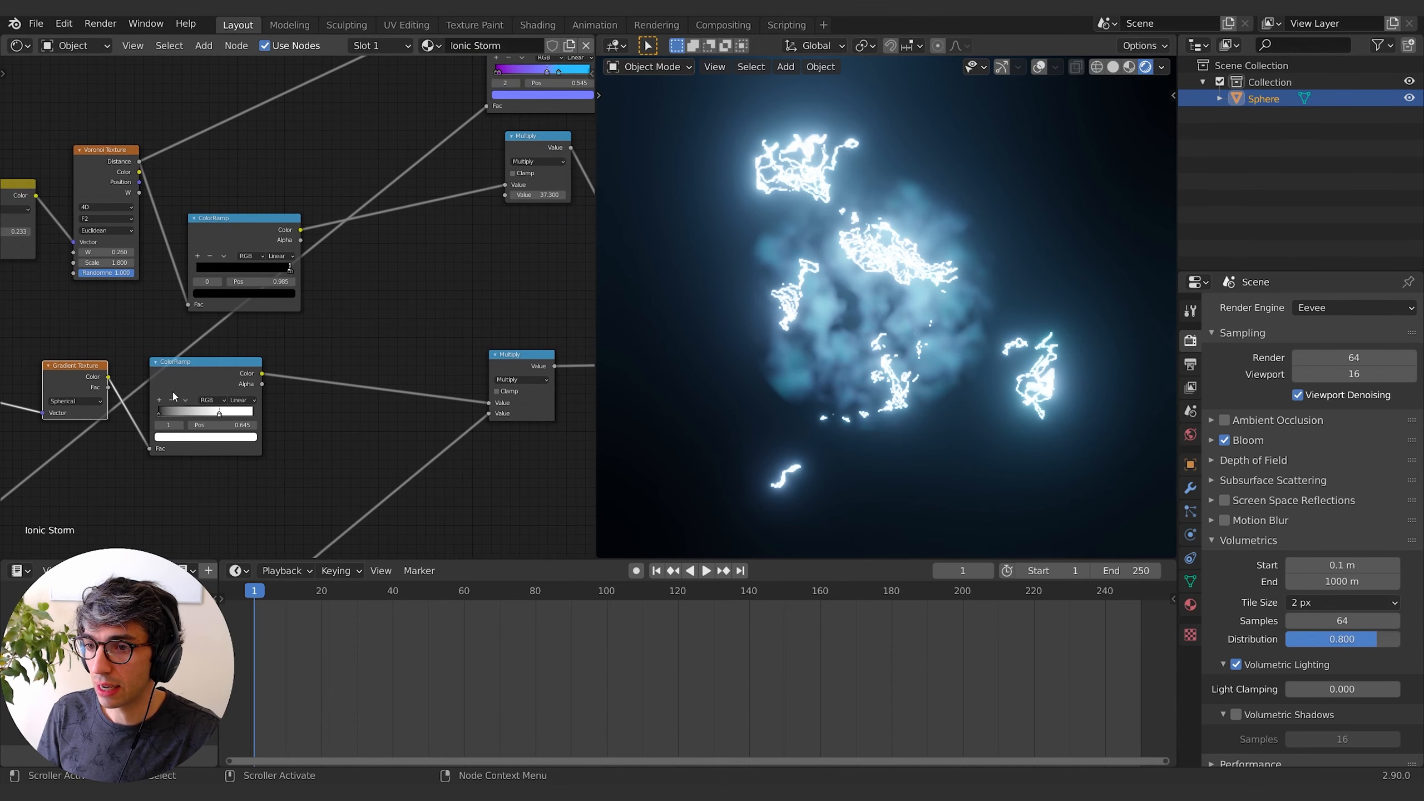
click(196, 386)
middle_drag(433, 352, 356, 388)
scroll(356, 389, down, 3)
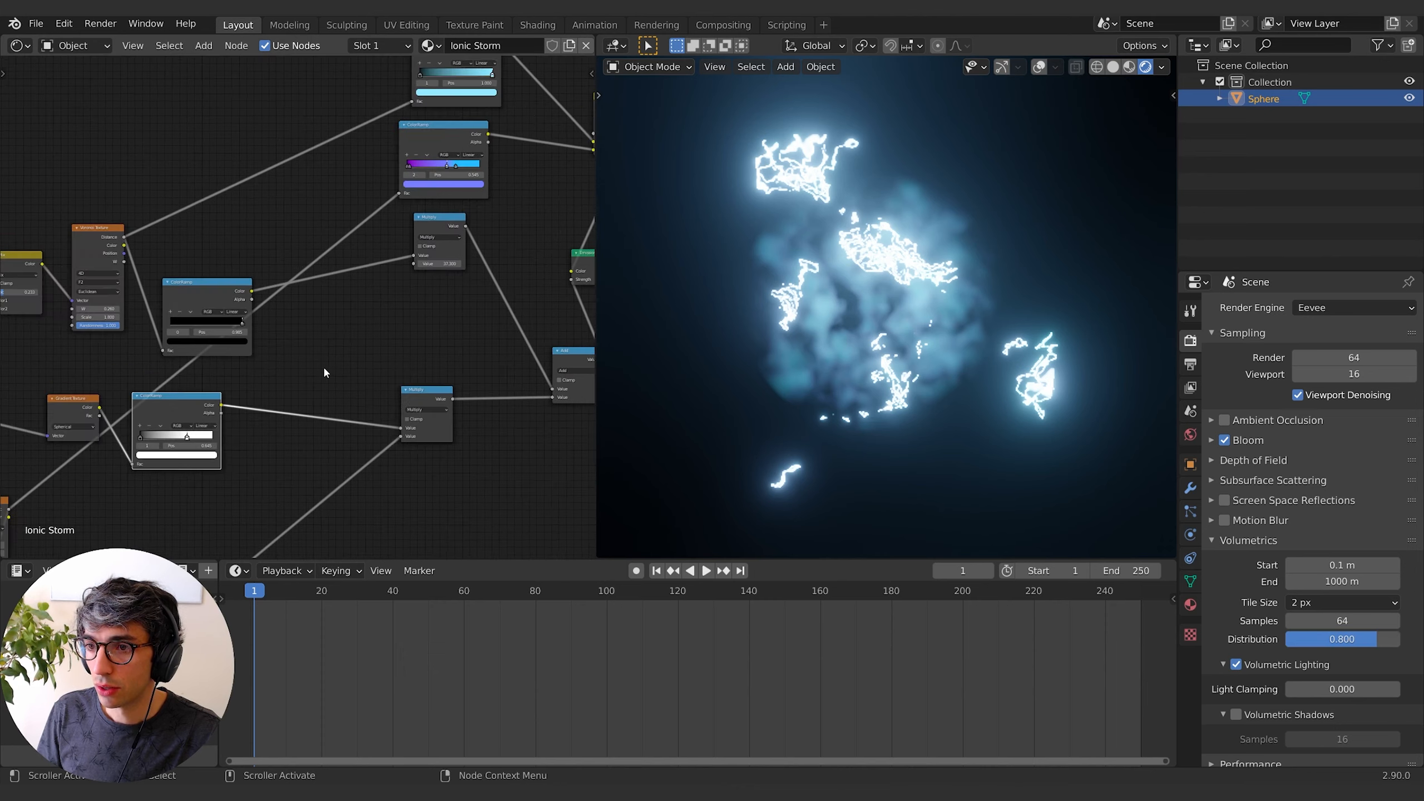
Add a Math node between the black lightning ColorRamp and its Multiply node.
click(326, 372)
key(shift+a)
click(350, 359)
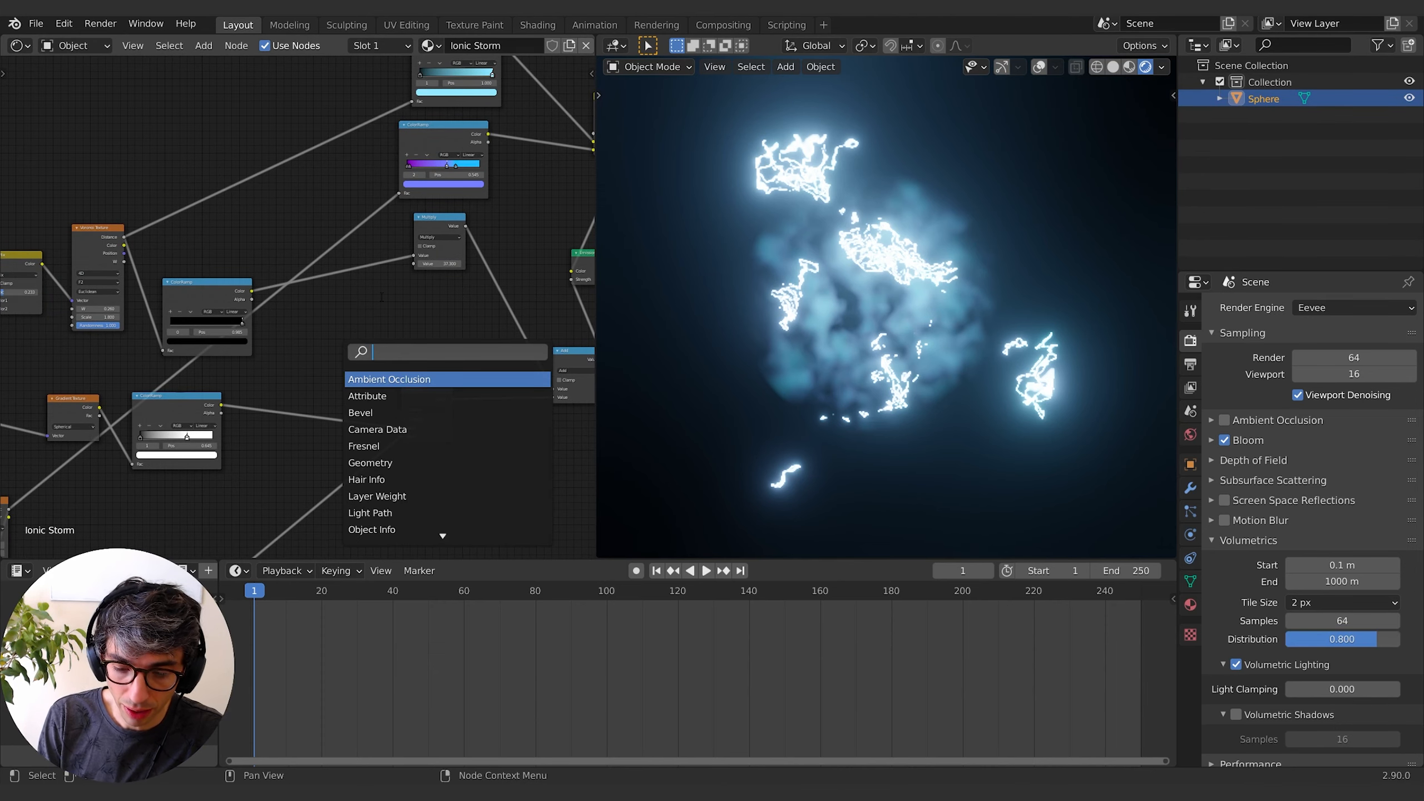
text(mul)
key(BackSpace)
key(BackSpace)
text(ath)
key(Return)
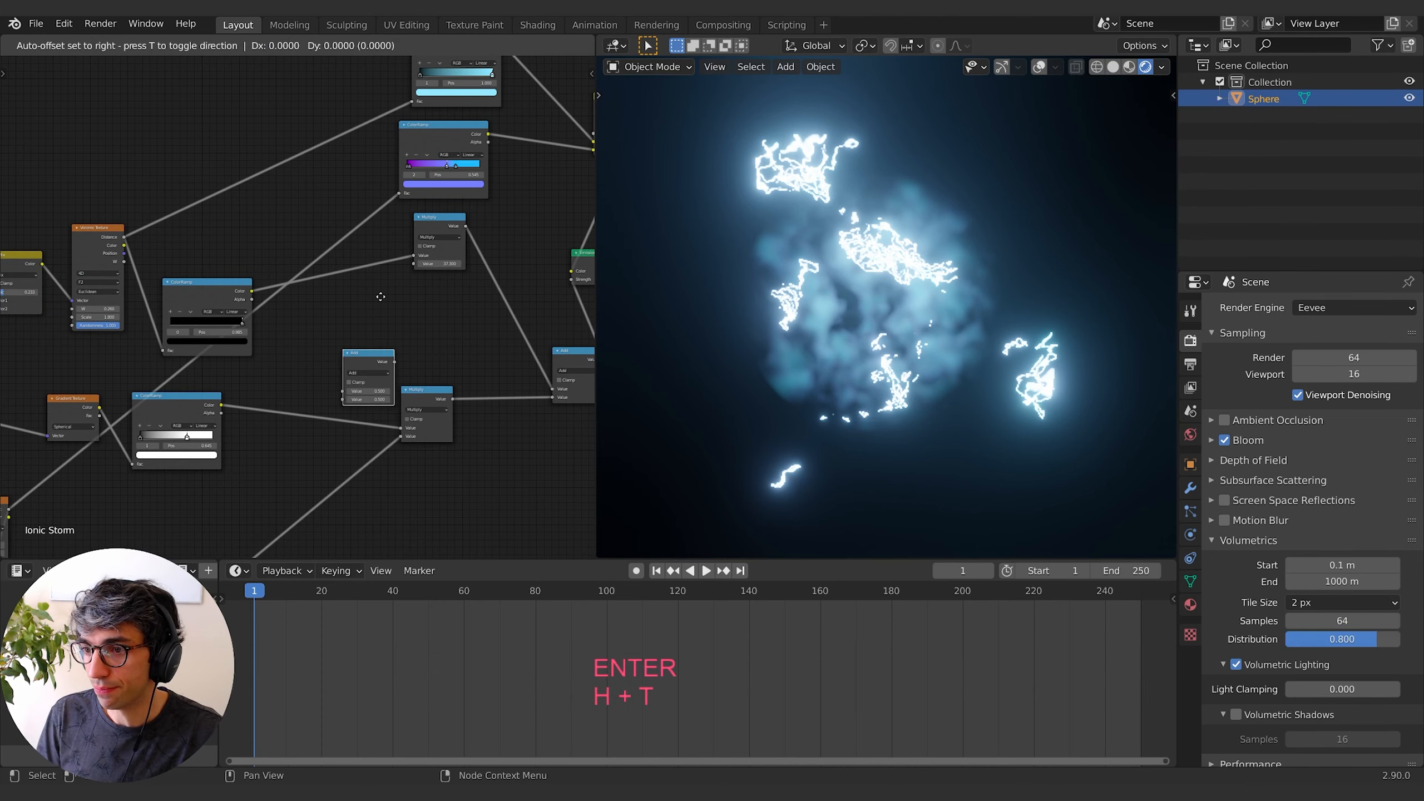
click(341, 284)
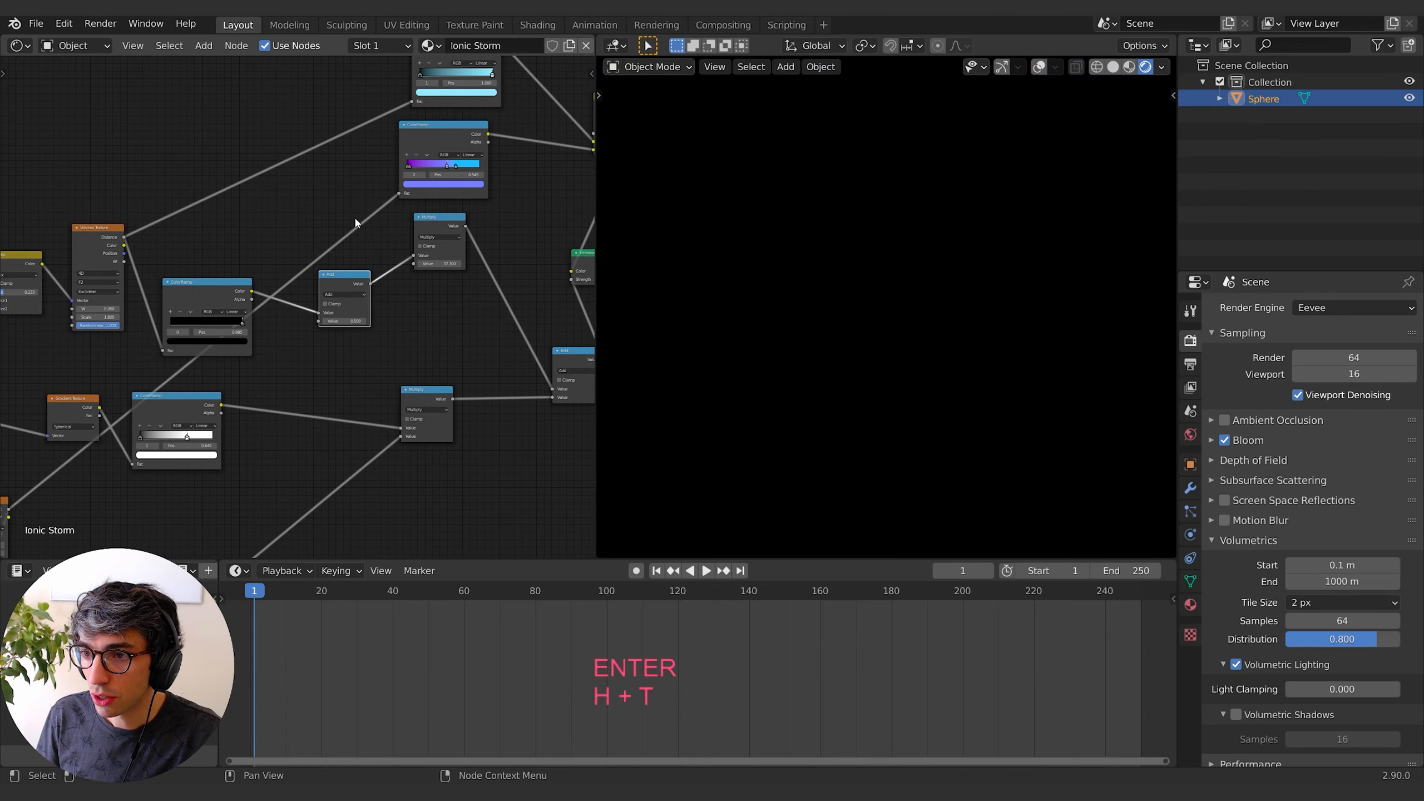
Set the new Math node to Multiply and feed the spherical gradient ColorRamp's Color into its second value.
click(348, 296)
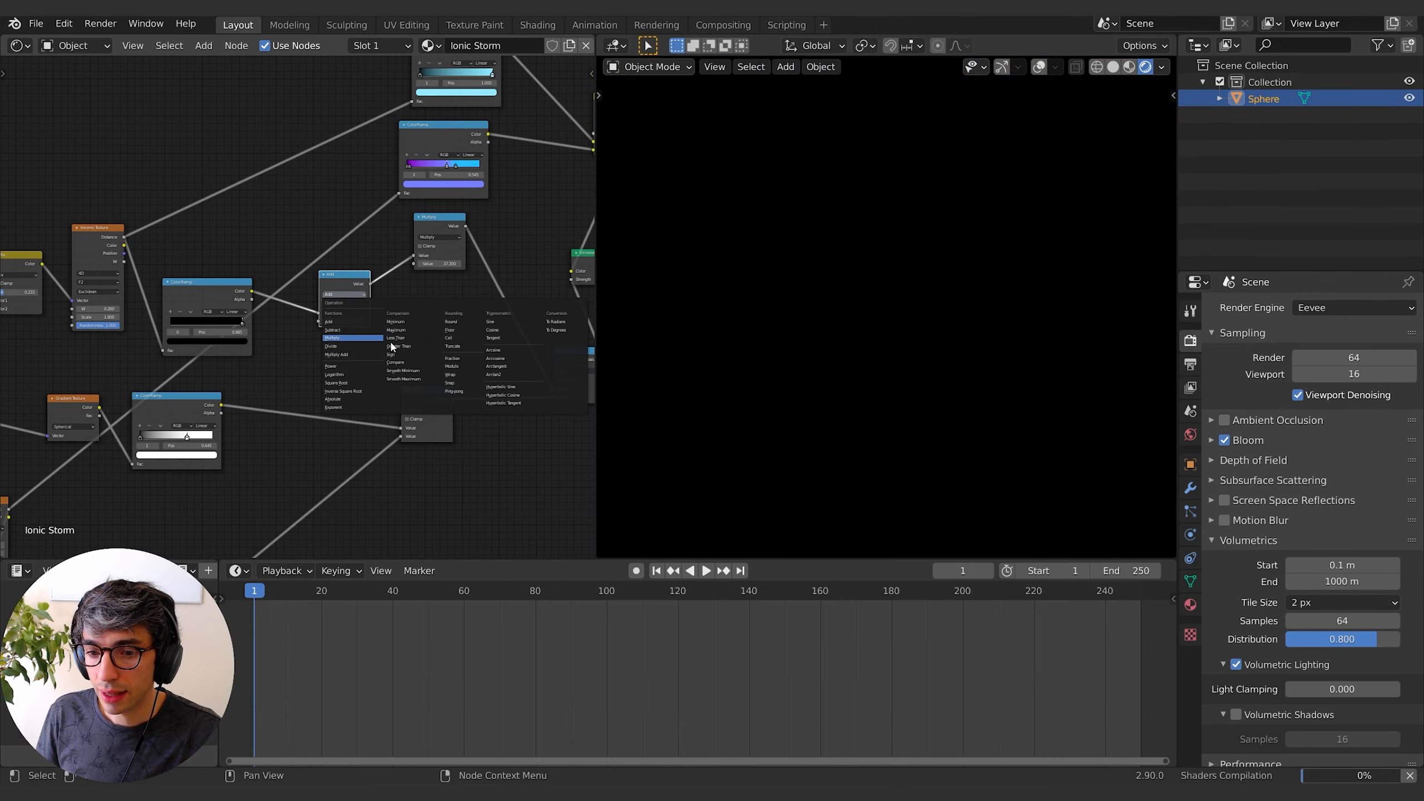
click(331, 337)
ctrl+scroll(336, 370, left, 4)
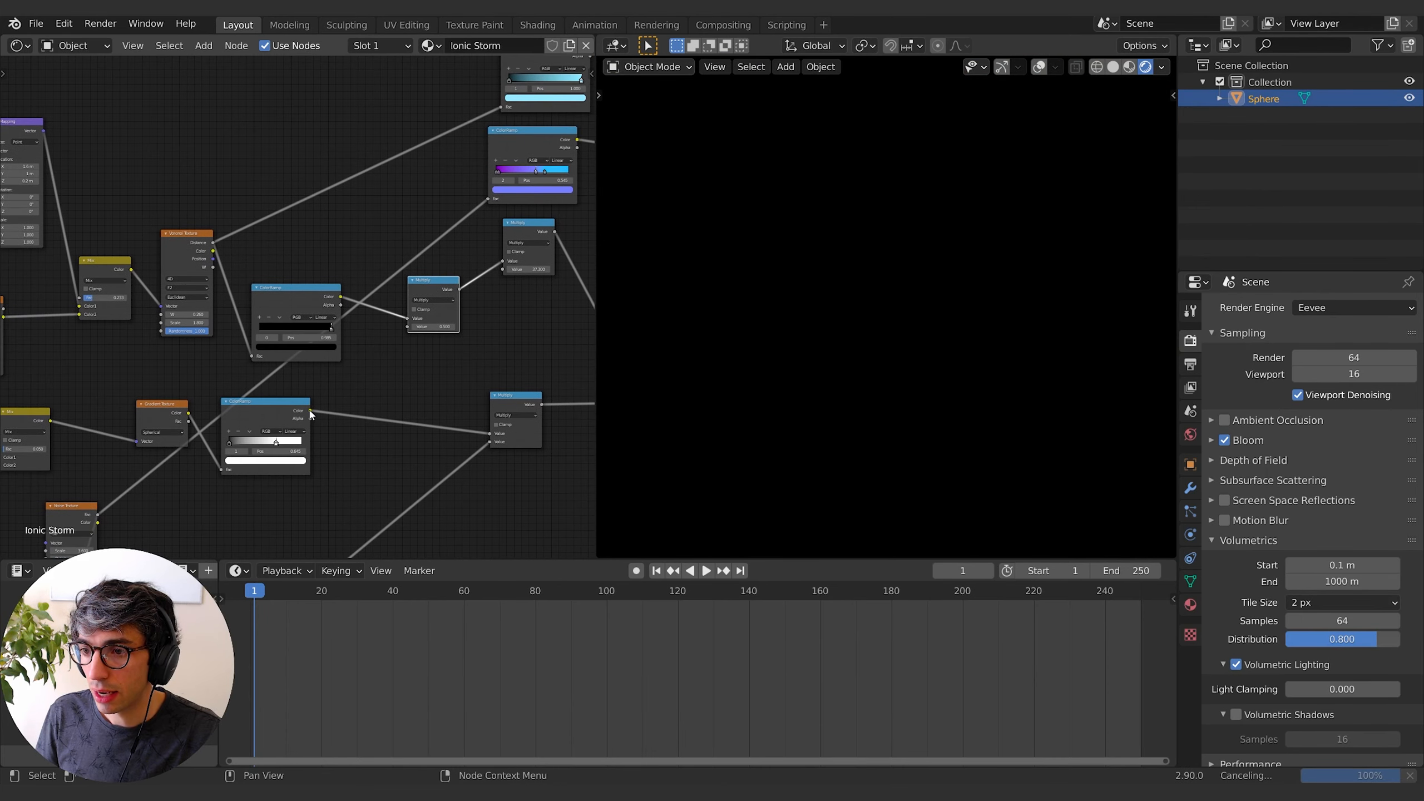
drag(310, 411, 442, 351)
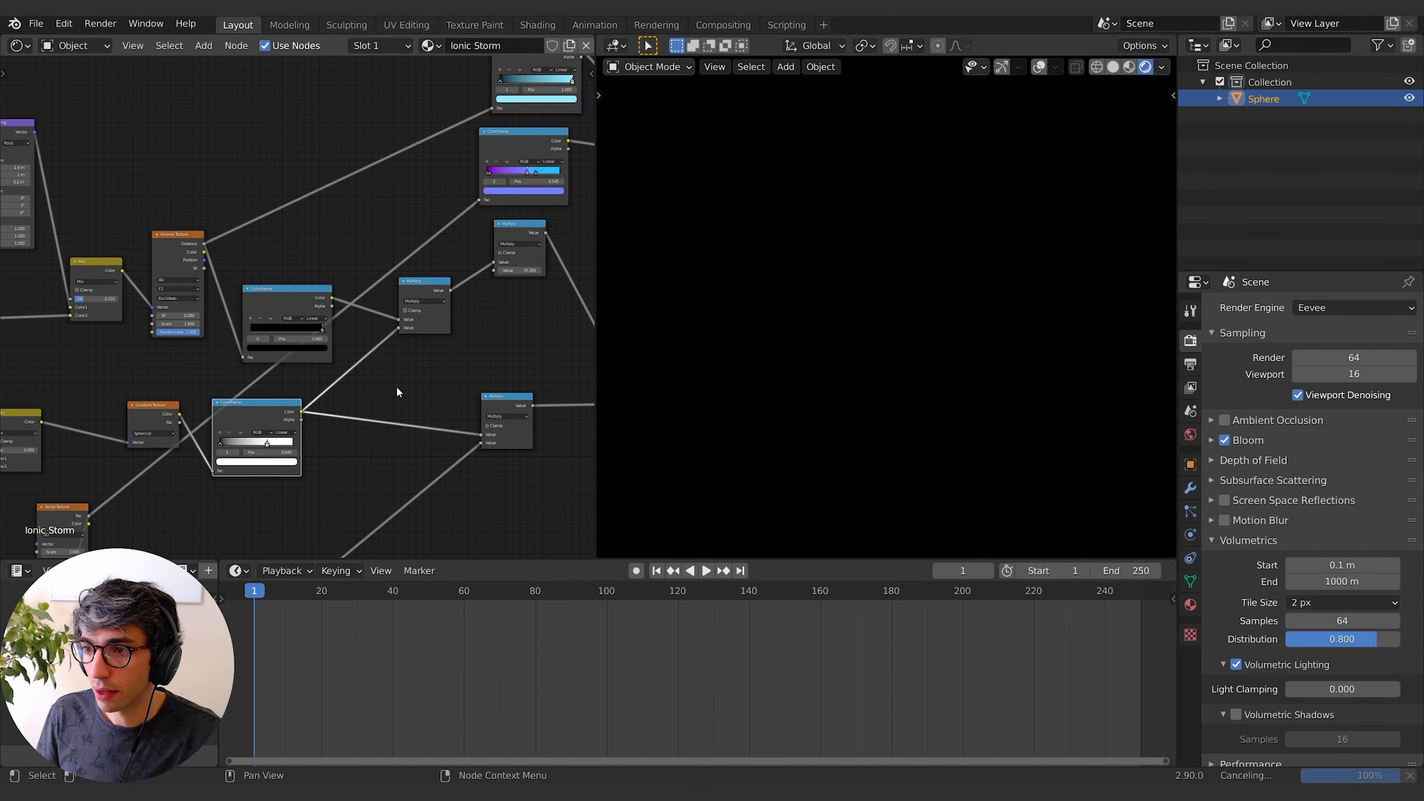
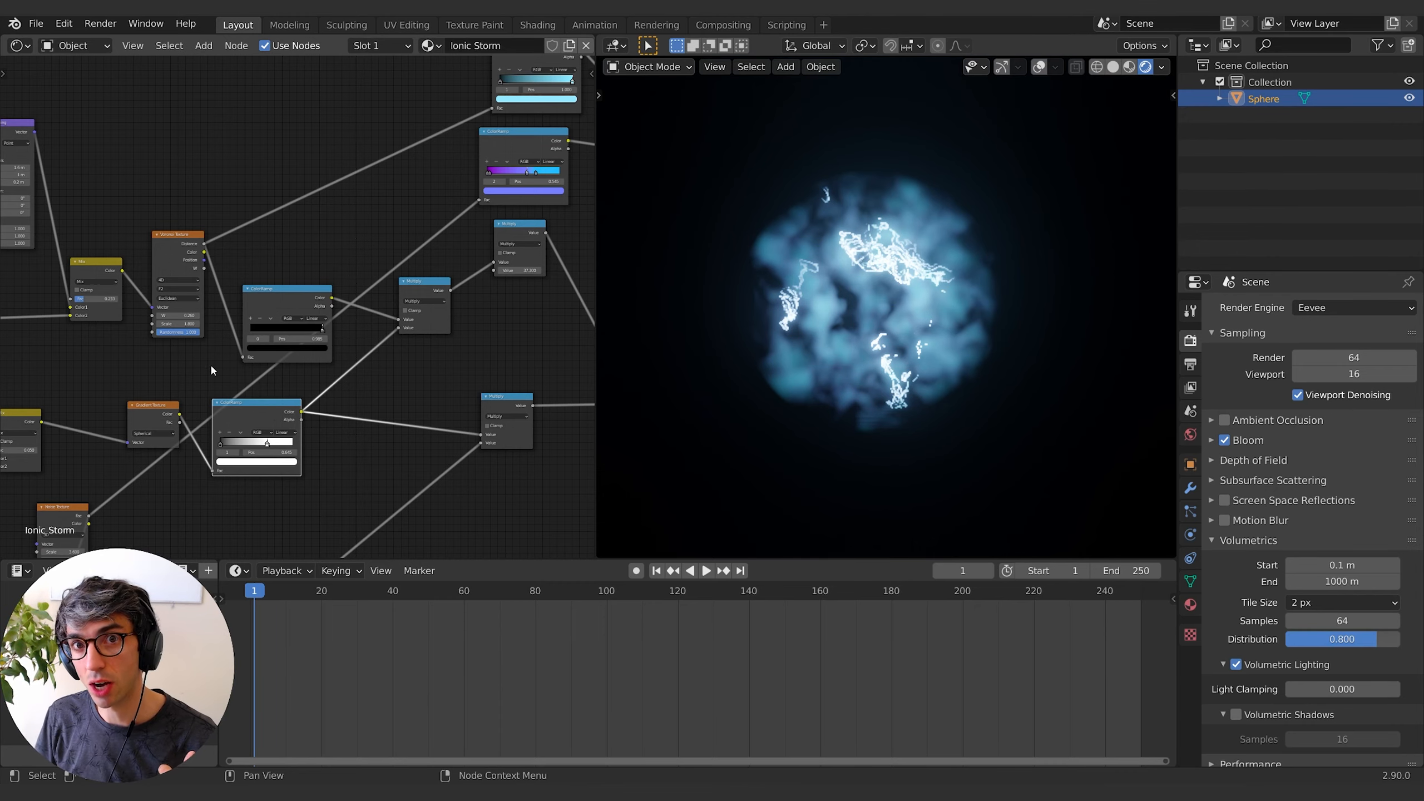
Move the Emission and Material Output nodes together, farther beyond the Mix and Add nodes.
middle_drag(957, 385, 942, 386)
middle_drag(330, 346, 211, 371)
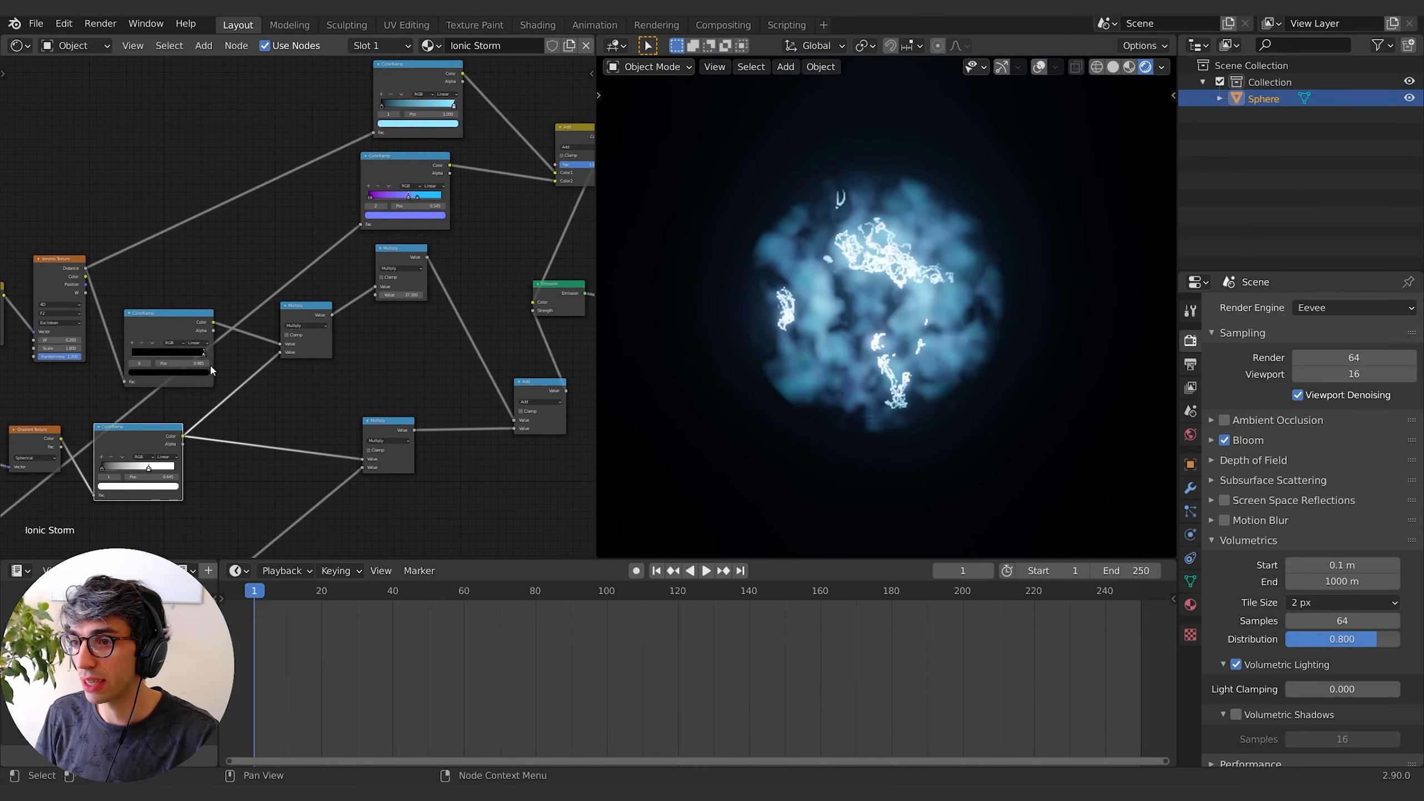
middle_drag(417, 335, 191, 366)
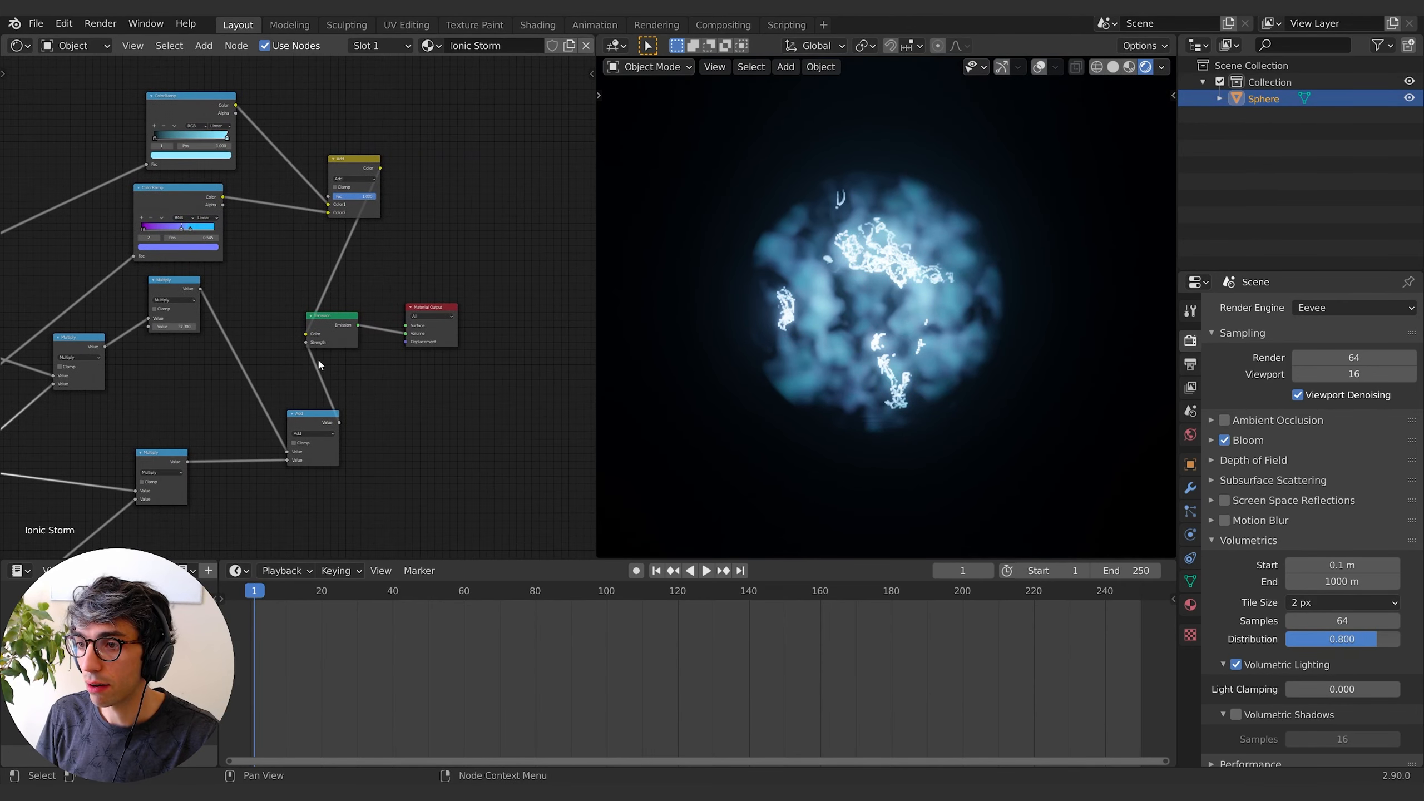
click(331, 331)
shift+click(432, 326)
key(g)
click(62, 313)
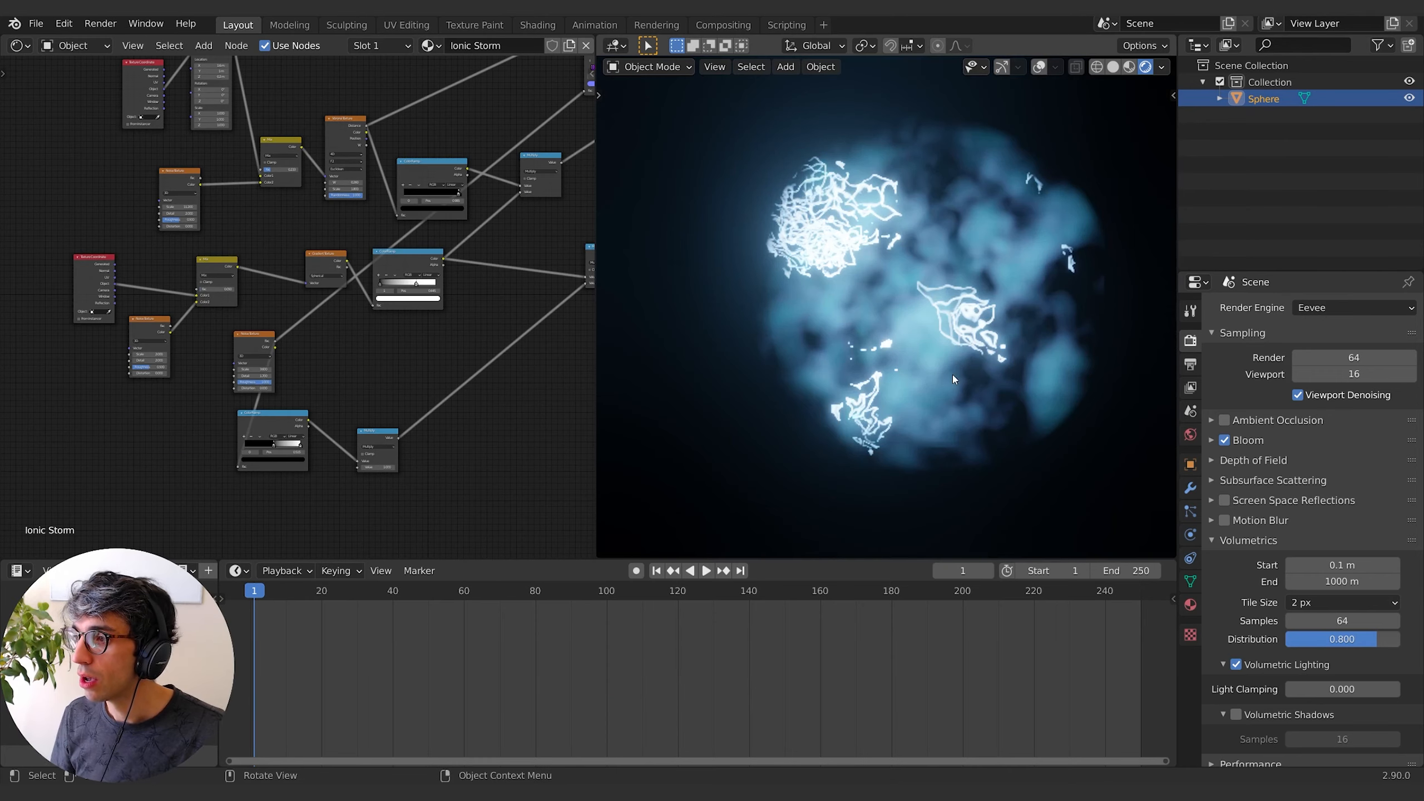
Add a Volume Scatter node below the Emission node.
middle_drag(952, 374, 946, 379)
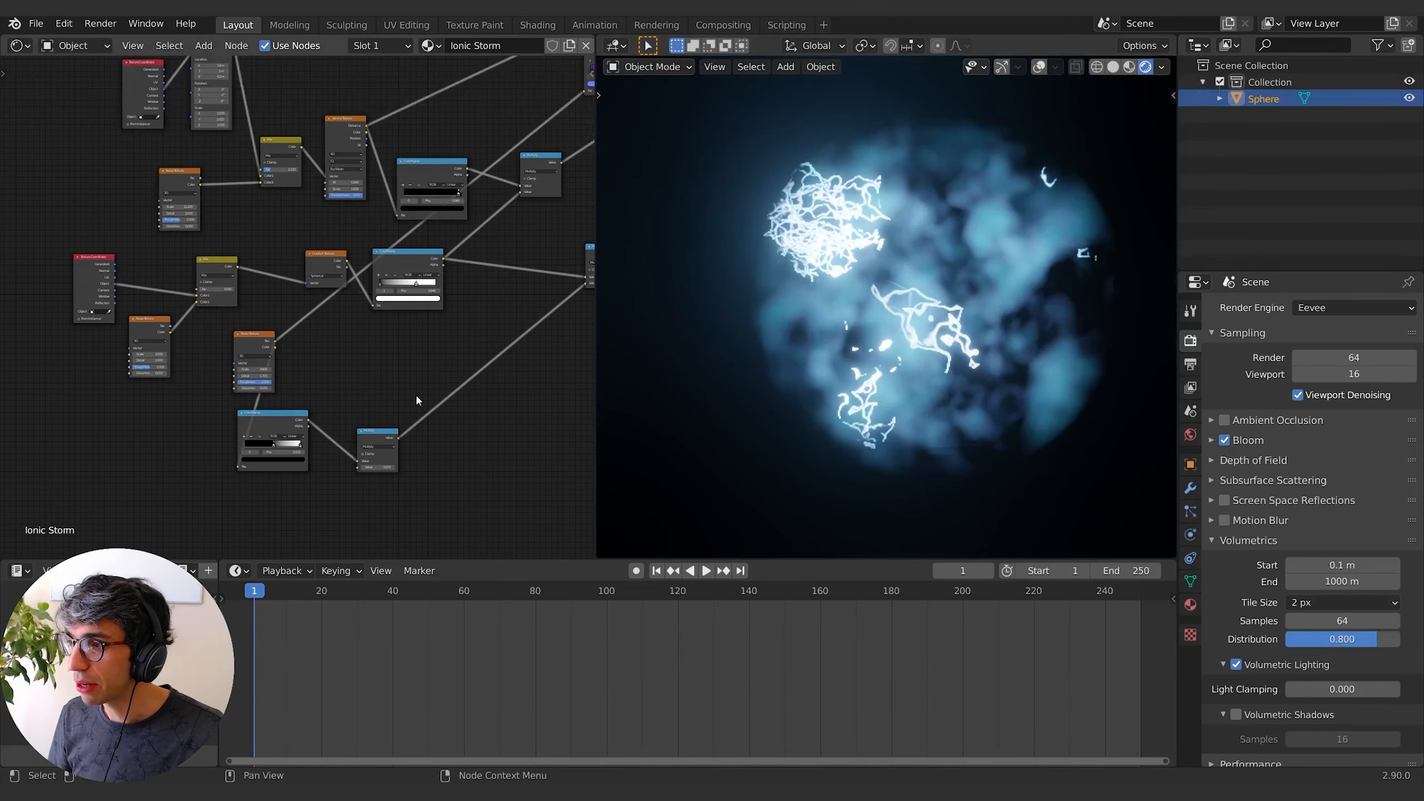
middle_drag(335, 380, 430, 371)
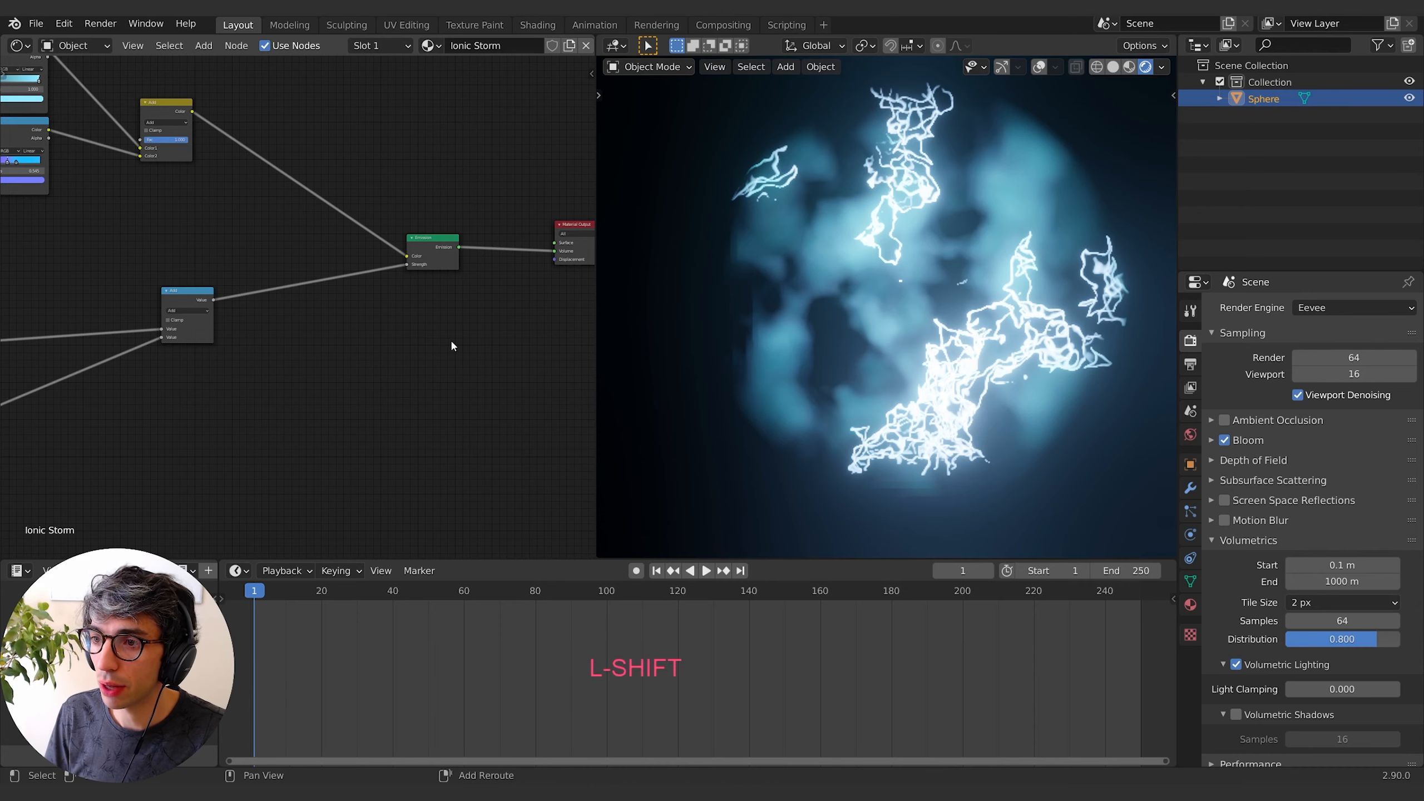
key(shift+a)
text(vol)
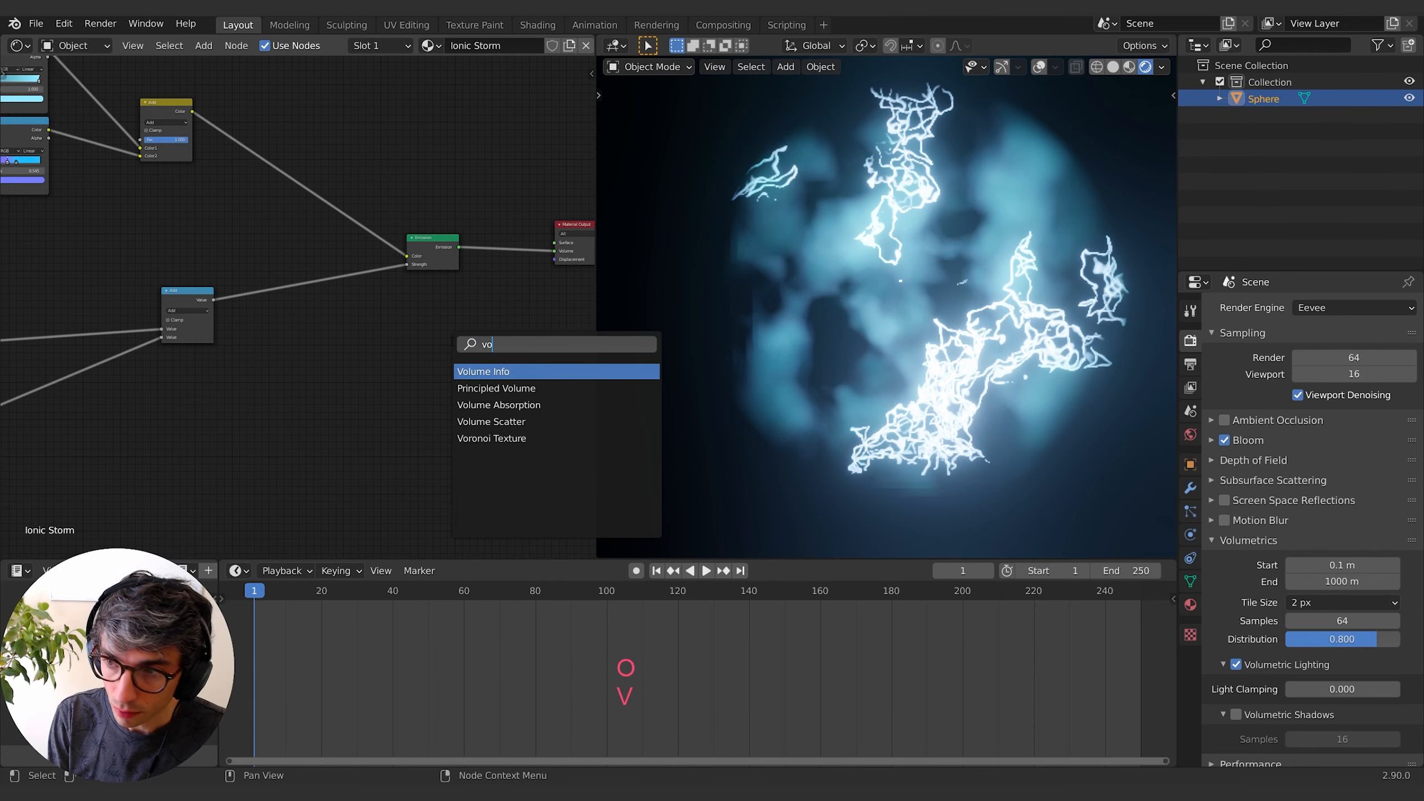
key(Down)
key(Down)
key(Down)
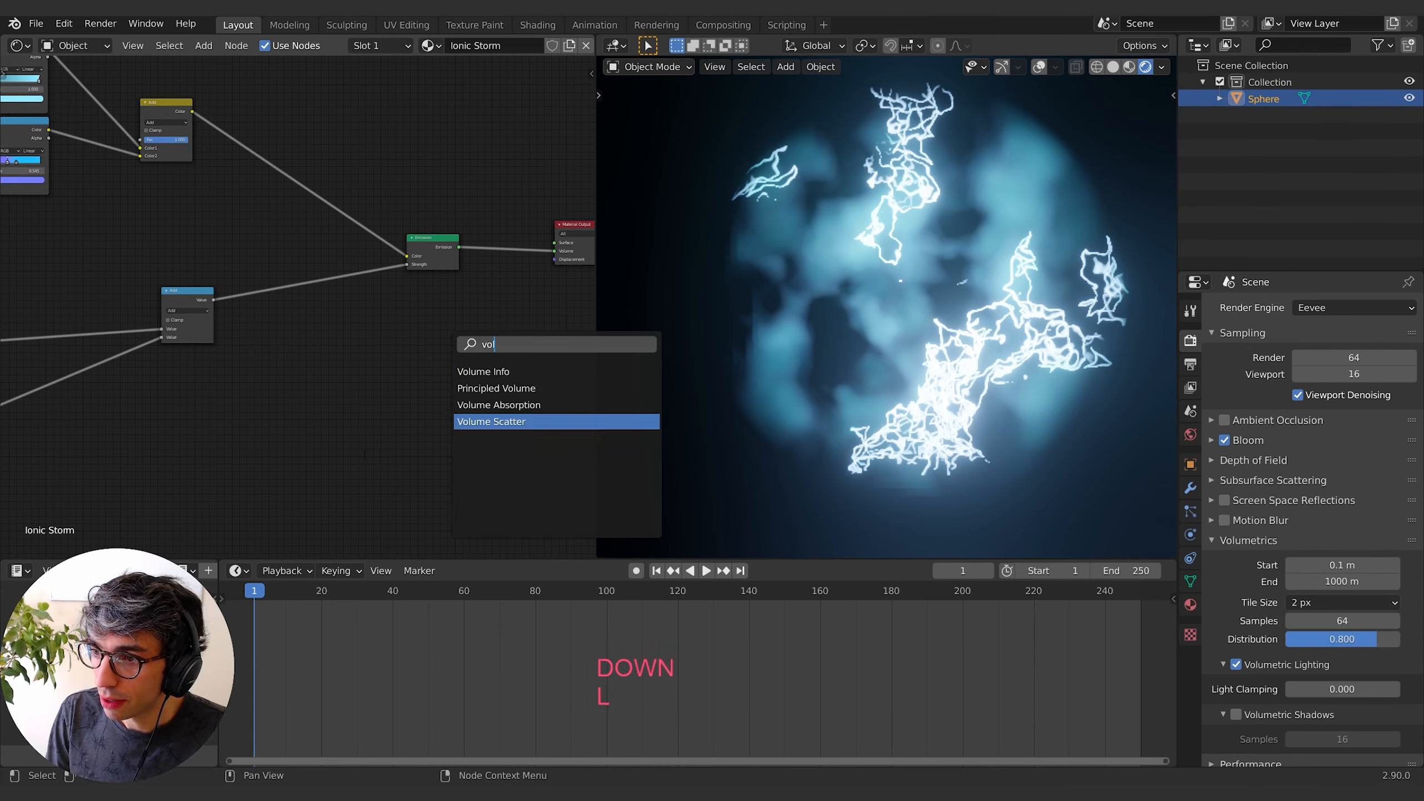
key(Return)
Replace the Volume Scatter with a Principled Volume node placed directly below the Emission.
key(shift+a)
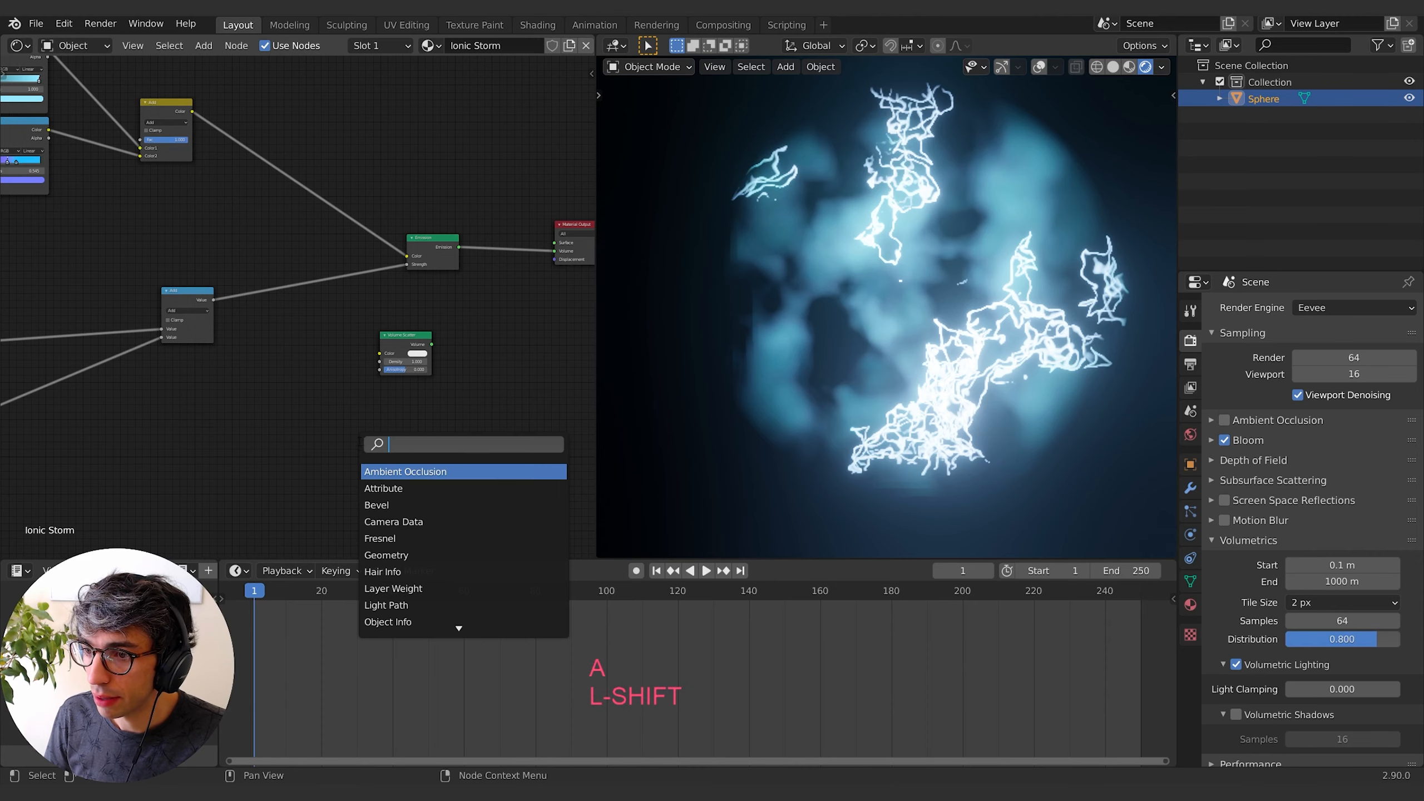
text(princ)
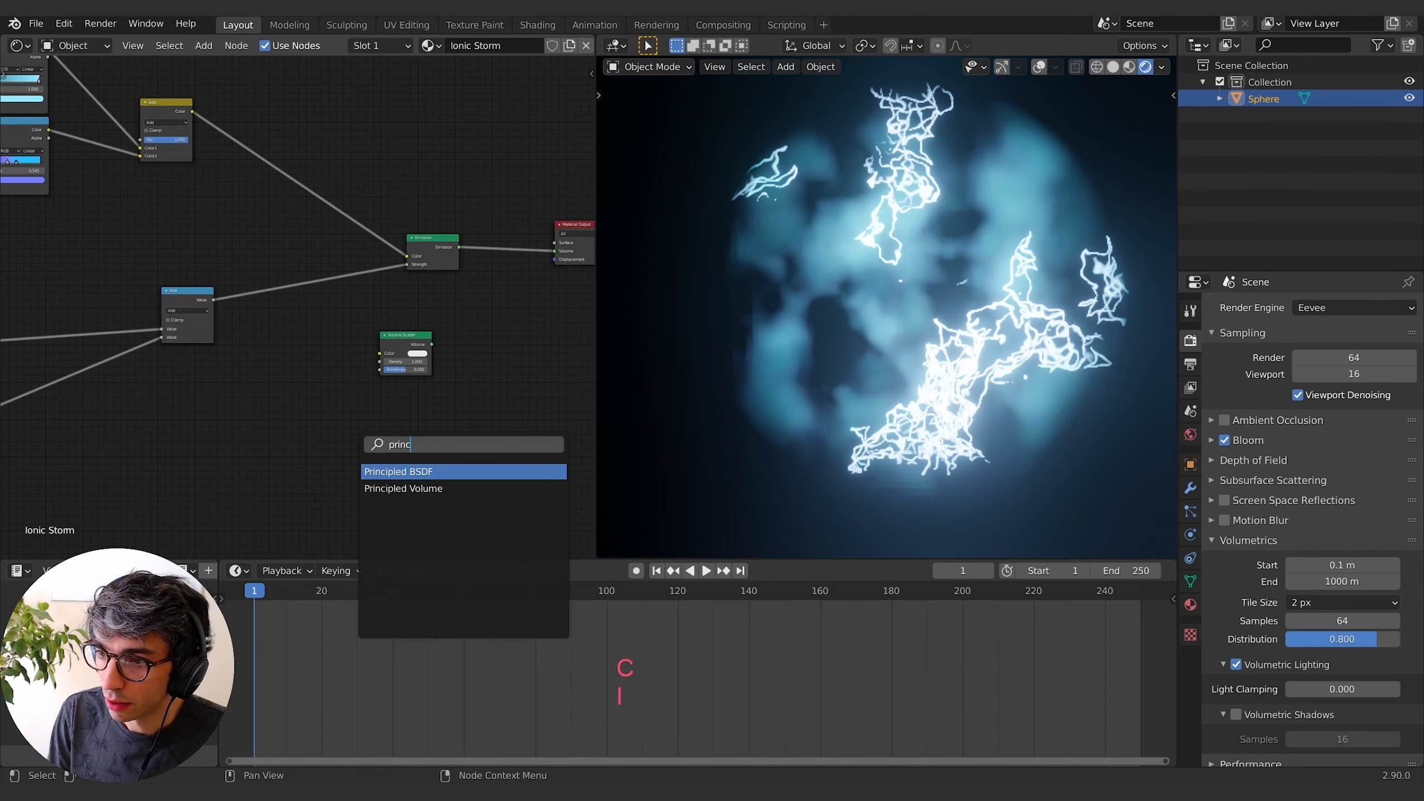
key(Down)
key(Return)
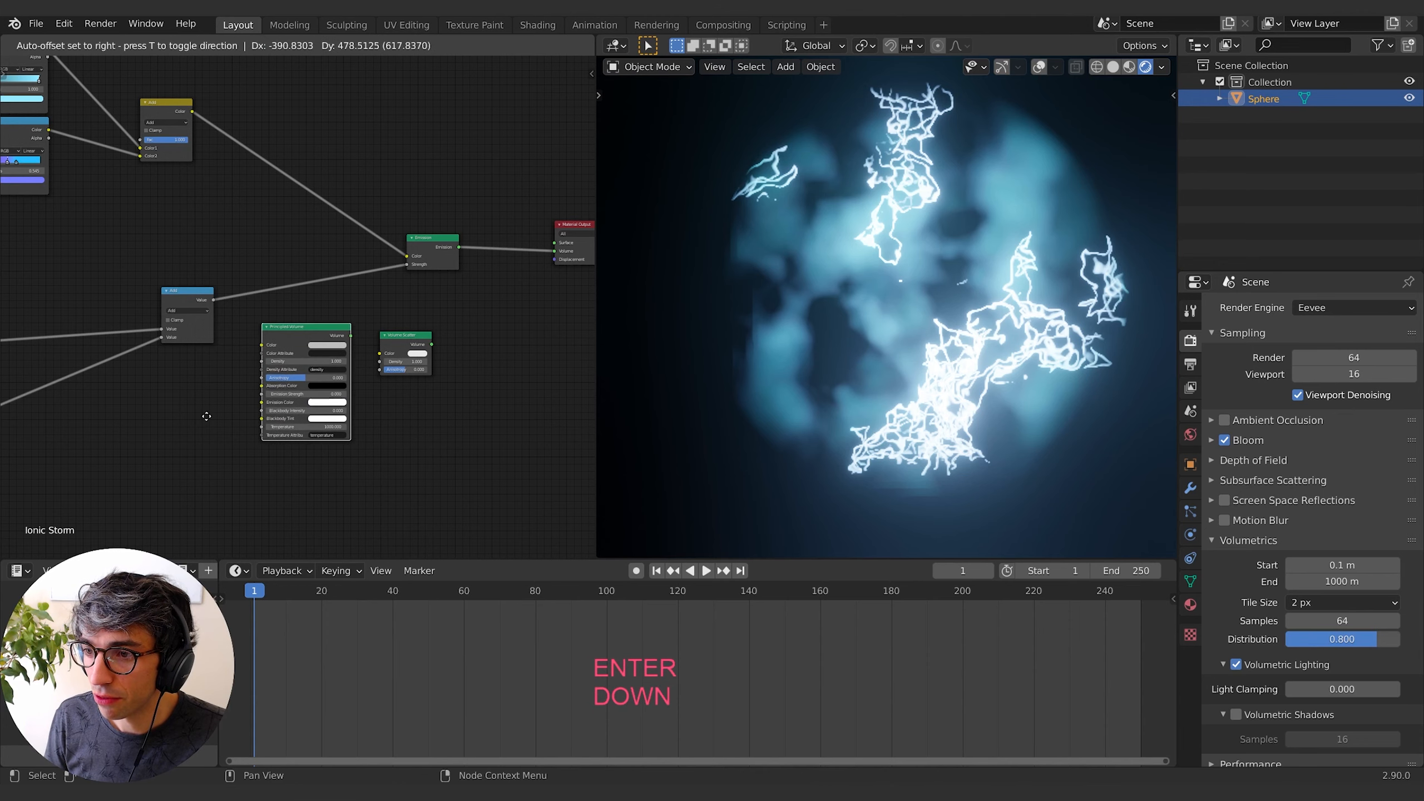
click(407, 338)
middle_drag(451, 351, 439, 387)
click(283, 384)
key(g)
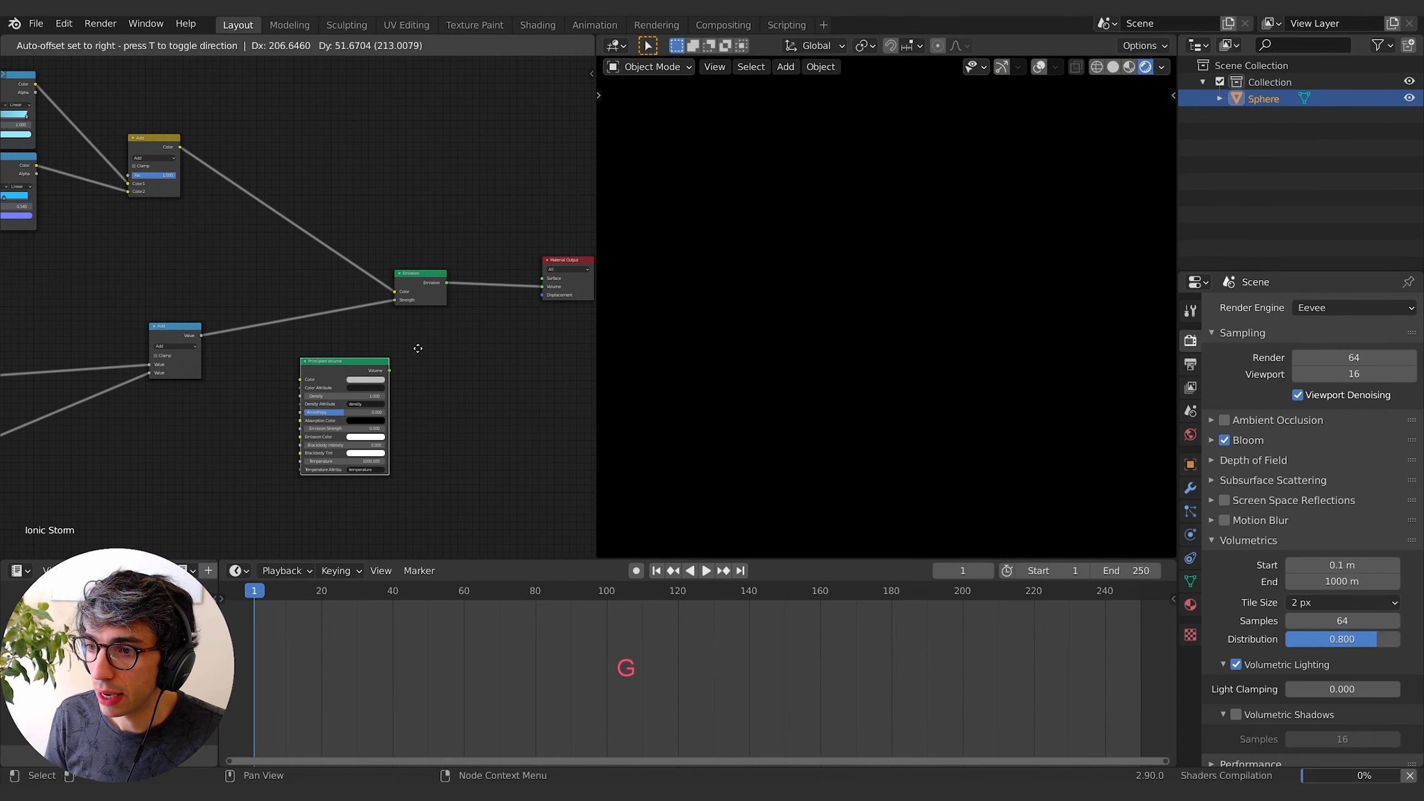
click(483, 321)
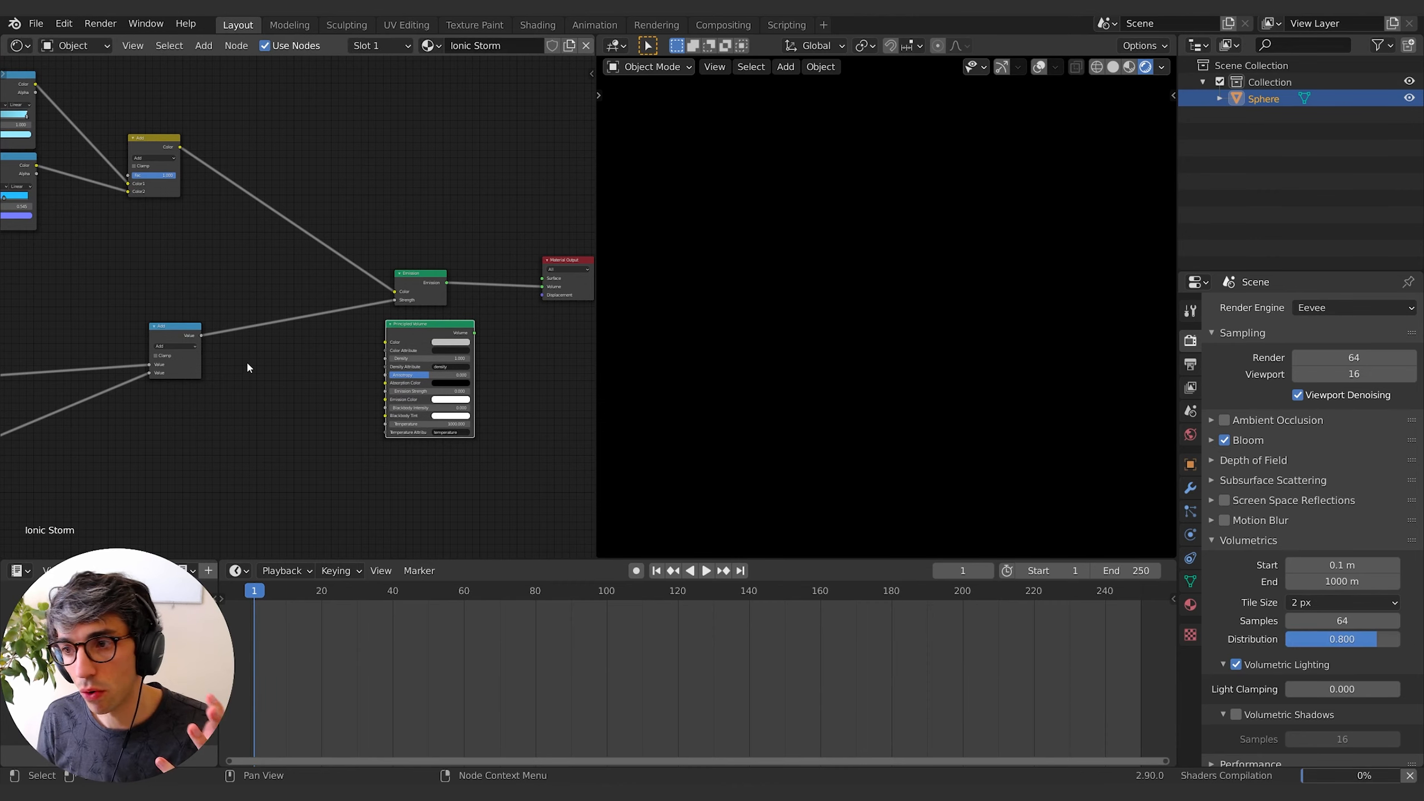
Link the Add node's Value to the Principled Volume's Emission Strength and connect the Principled Volume to the output's Volume.
middle_drag(285, 359, 147, 363)
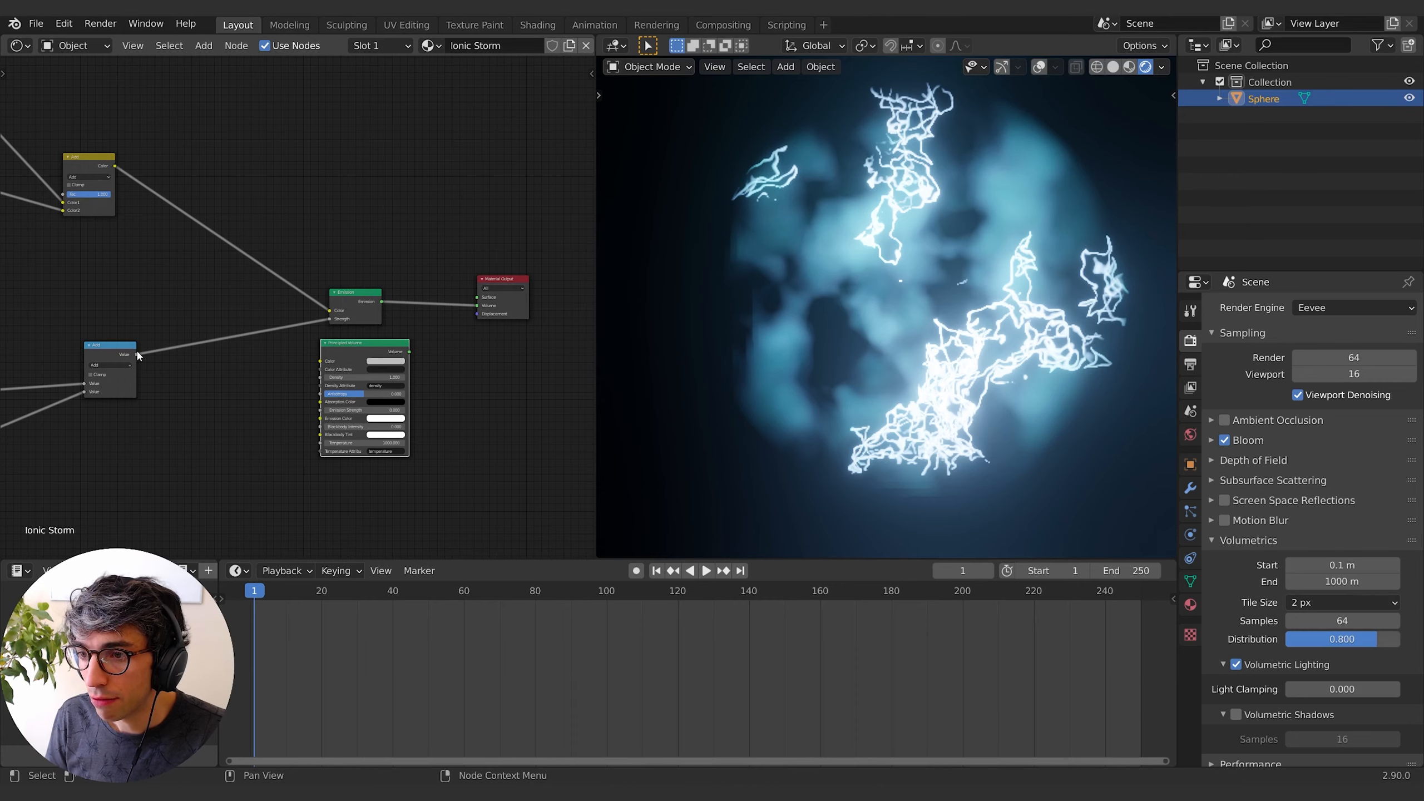
drag(137, 358, 322, 411)
drag(351, 350, 477, 305)
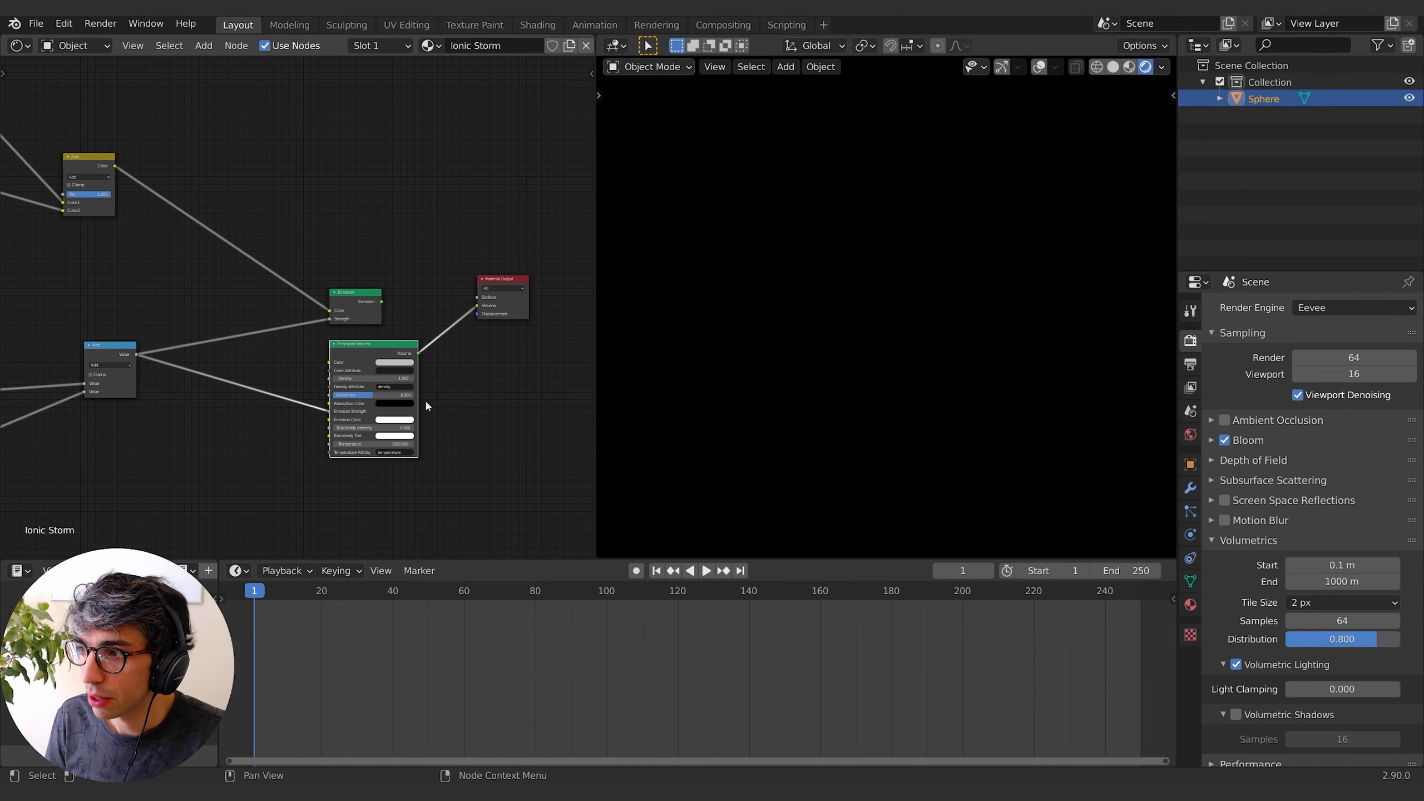
Link the color Mix node's output to the Principled Volume's Emission Color and set its Density to 0.
middle_drag(415, 435, 444, 407)
middle_drag(229, 367, 233, 373)
drag(148, 146, 154, 152)
drag(334, 371, 362, 400)
mouse_move(406, 358)
mouse_down()
mouse_move(774, 358)
mouse_move(406, 358)
mouse_up()
click(400, 358)
text(0.1)
key(Return)
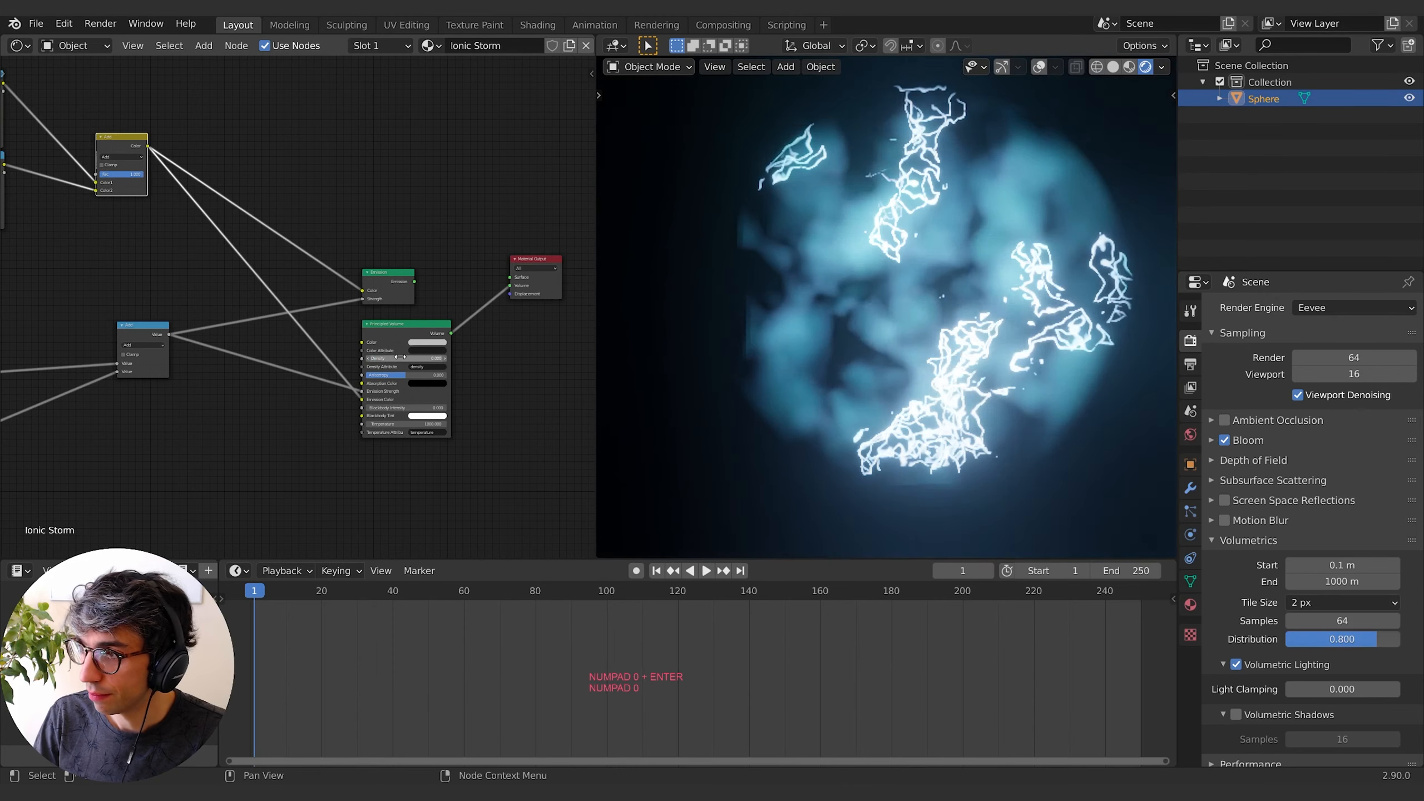
click(456, 444)
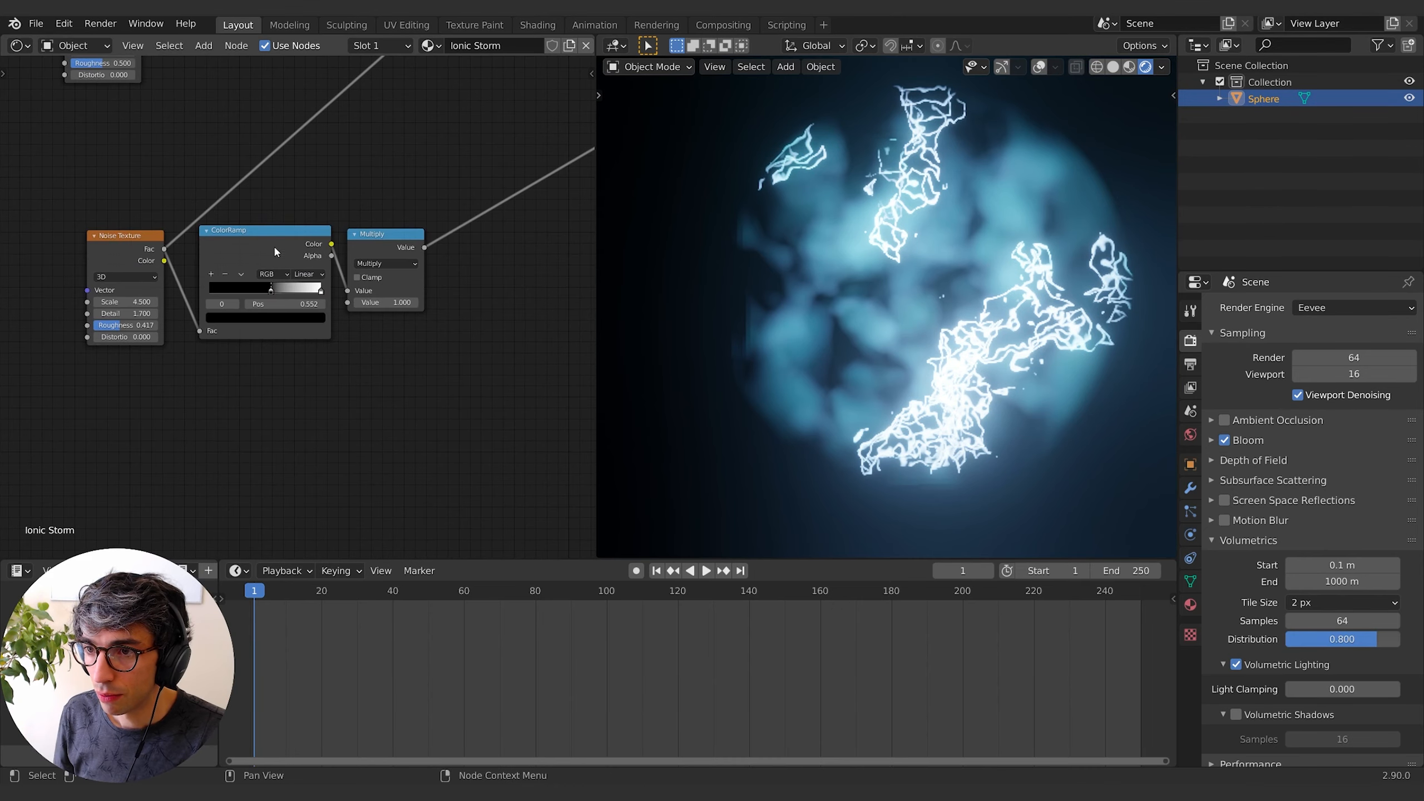
Duplicate the cloud noise ColorRamp below the original, shift the Multiply node over, and link the Noise Texture to the copy's Fac.
click(274, 253)
key(shift)
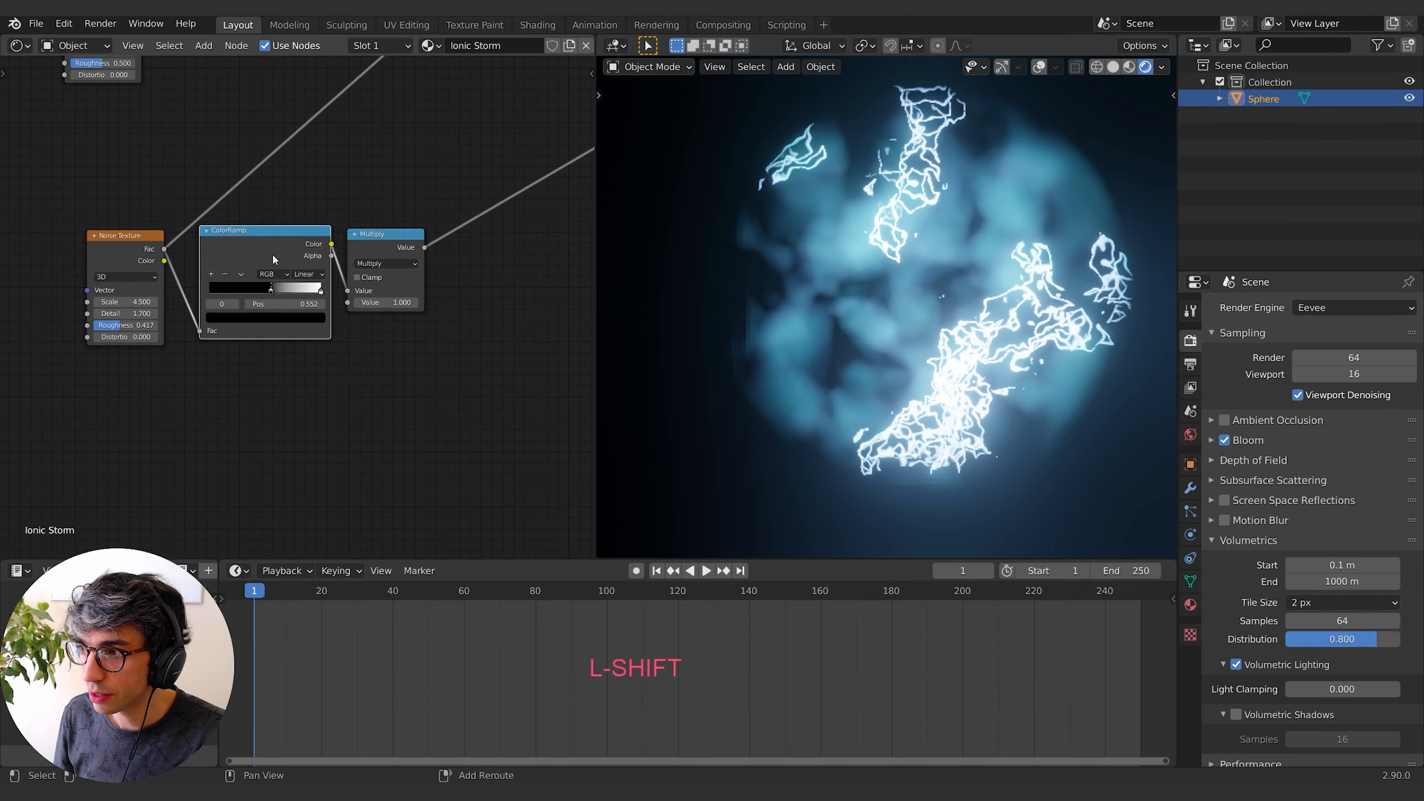
key(shift+d)
click(269, 373)
shift+click(369, 244)
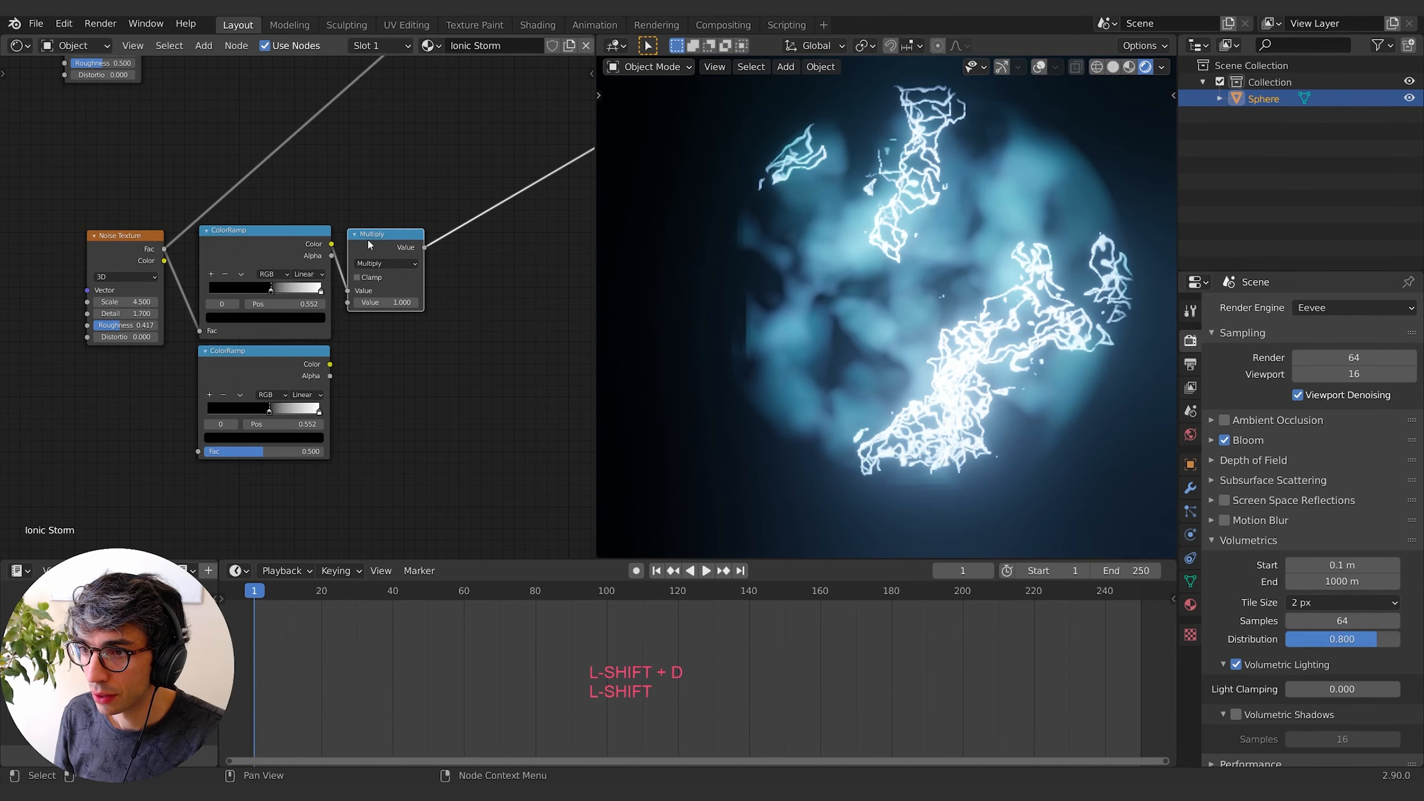
key(g)
click(400, 234)
mouse_move(338, 334)
middle_down()
mouse_move(210, 371)
mouse_move(350, 332)
middle_up()
drag(173, 246, 207, 448)
Move the Principled Volume node lower to separate it from the Emission node.
middle_drag(427, 334, 127, 422)
scroll(135, 419, down, 4)
middle_drag(251, 339, 188, 381)
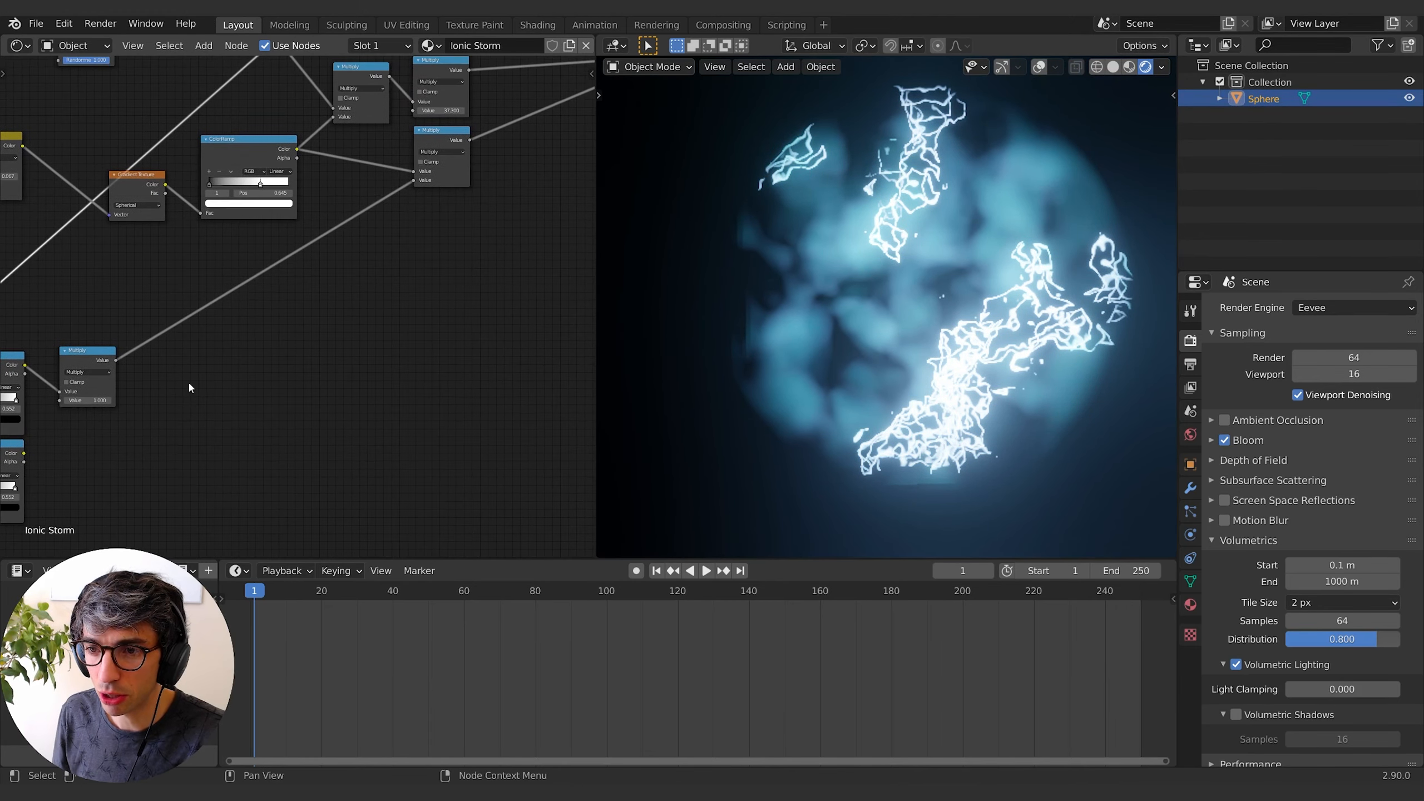
scroll(256, 360, down, 3)
scroll(127, 416, down, 2)
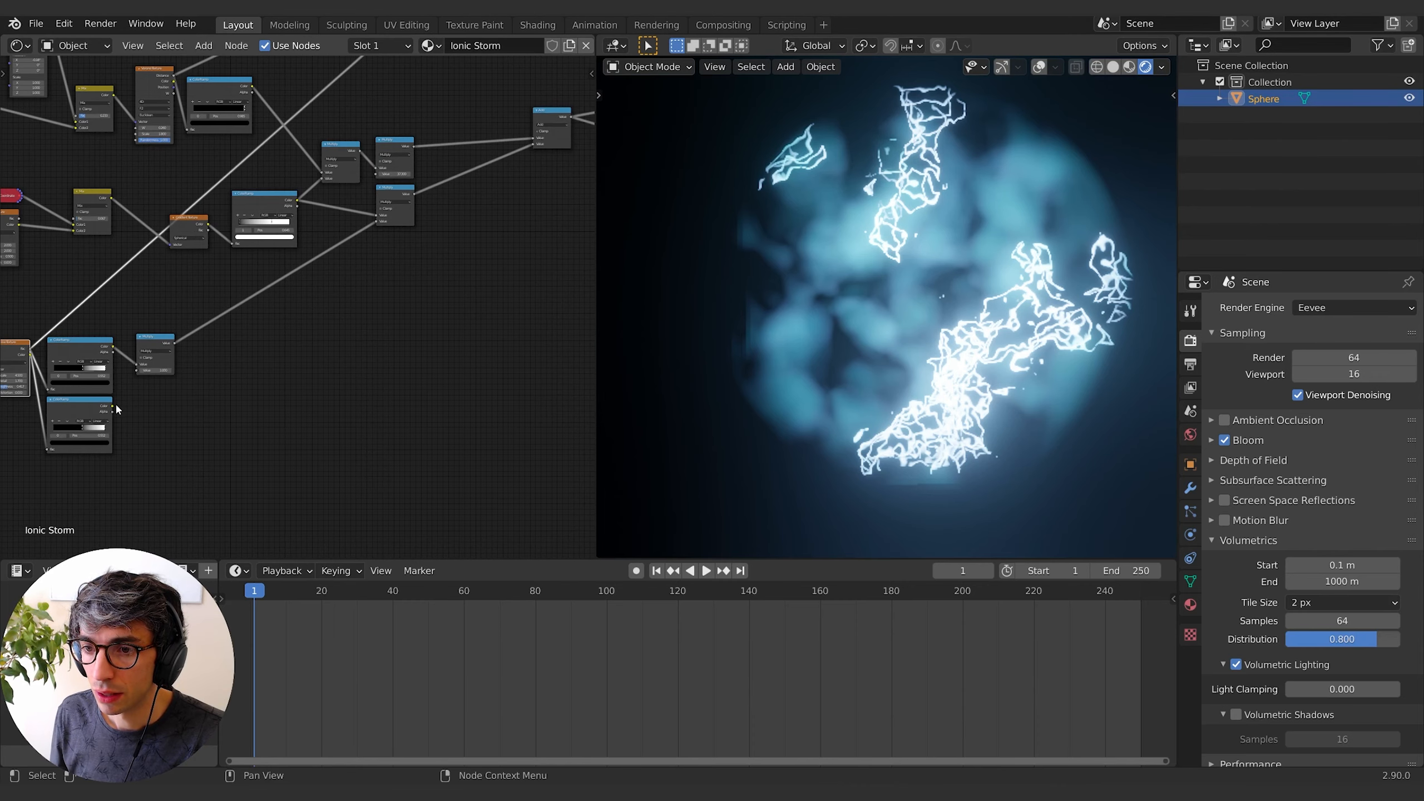
middle_drag(446, 355, 327, 406)
scroll(304, 403, down, 2)
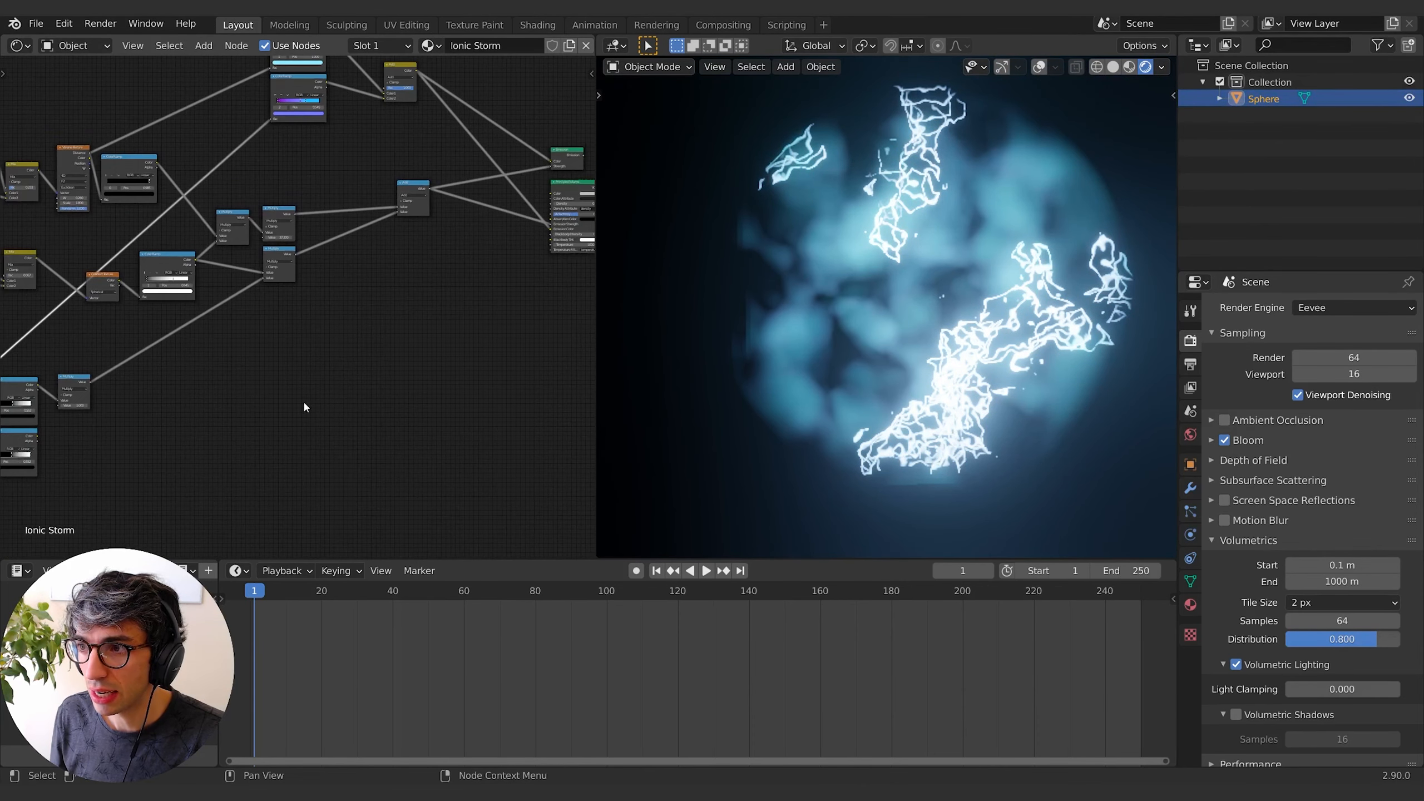
click(572, 224)
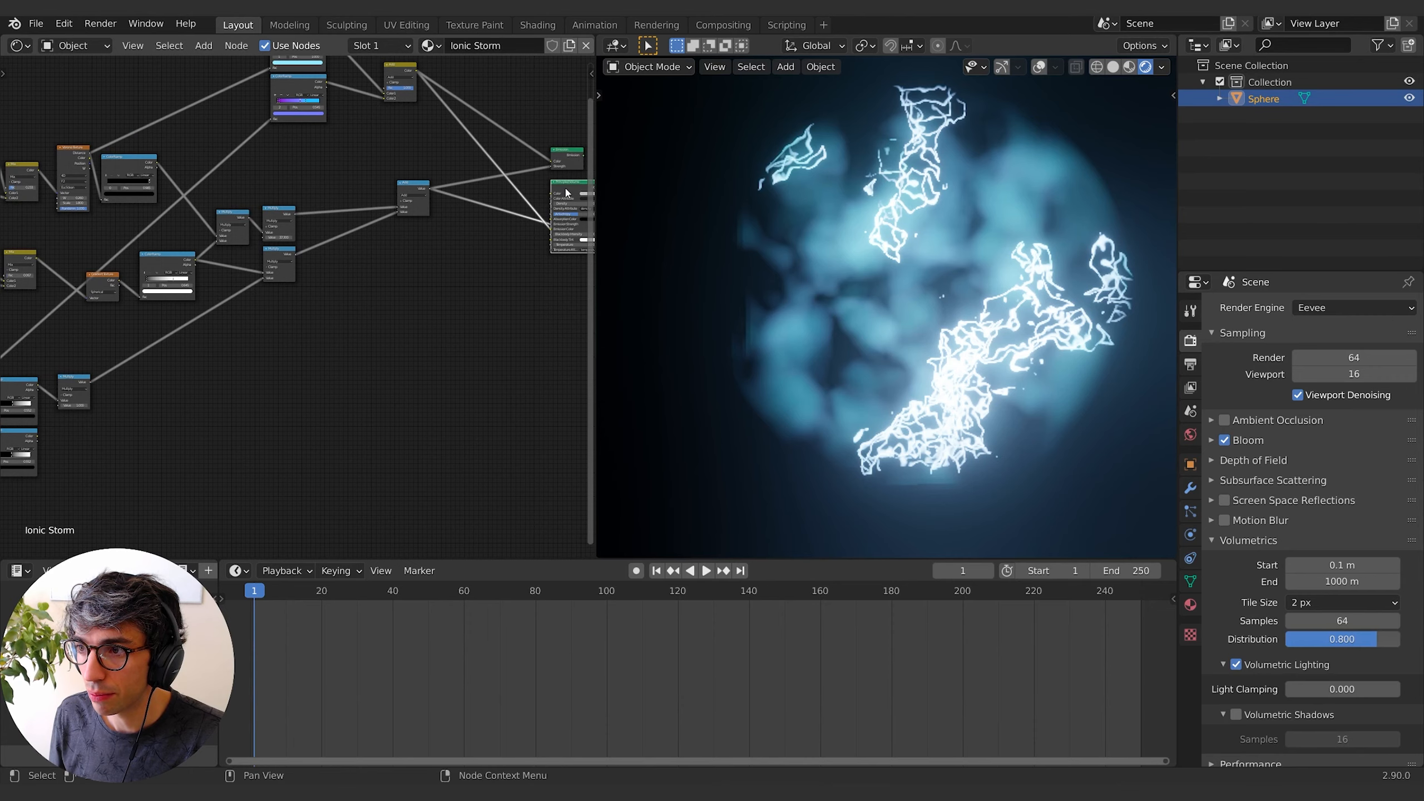
key(g)
click(449, 300)
Link the duplicated ColorRamp's Color output to the Principled Volume's Density.
scroll(336, 299, up, 2)
middle_drag(336, 299, 404, 273)
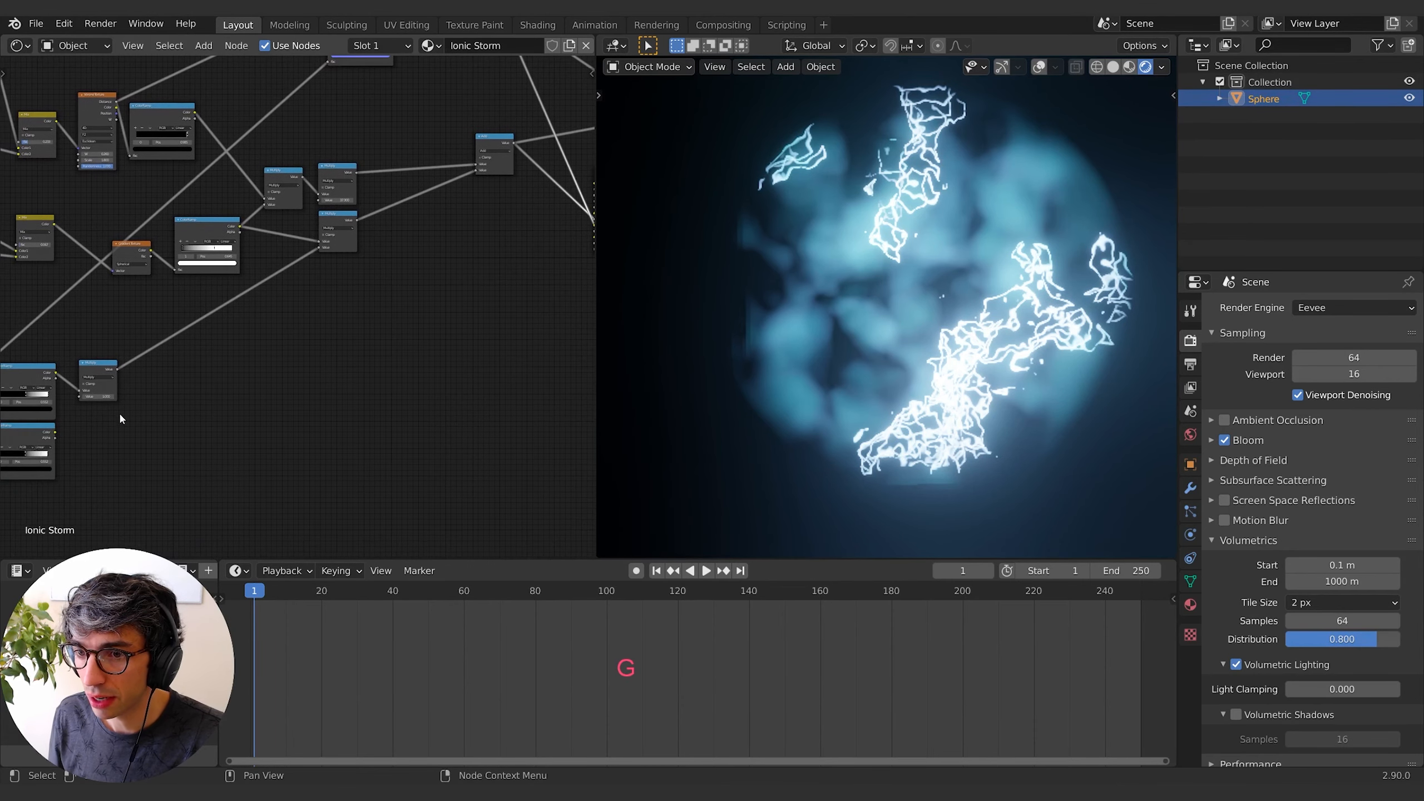
middle_drag(160, 414, 123, 425)
drag(21, 445, 560, 209)
middle_drag(207, 524, 455, 389)
scroll(279, 356, up, 3)
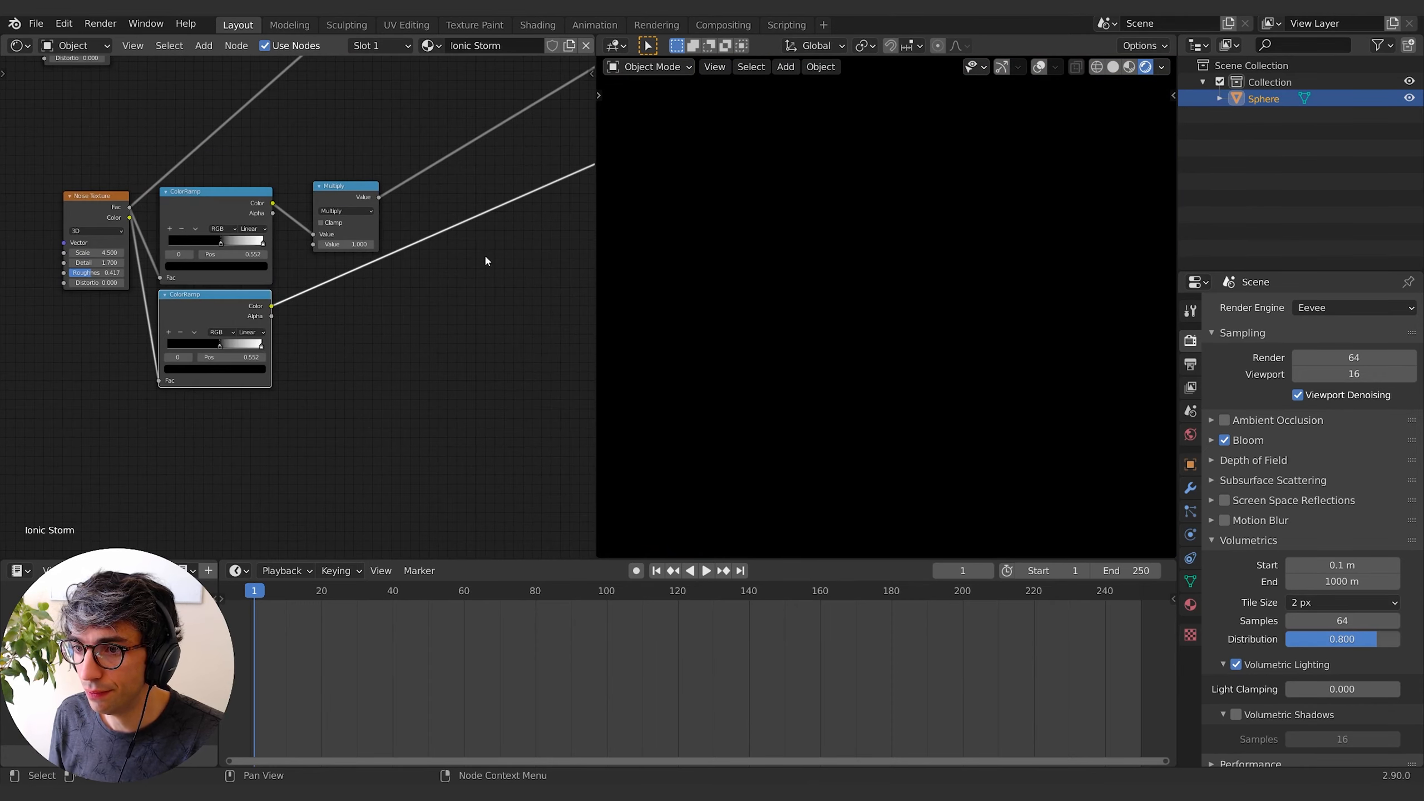
middle_drag(485, 259, 209, 443)
middle_drag(432, 304, 41, 485)
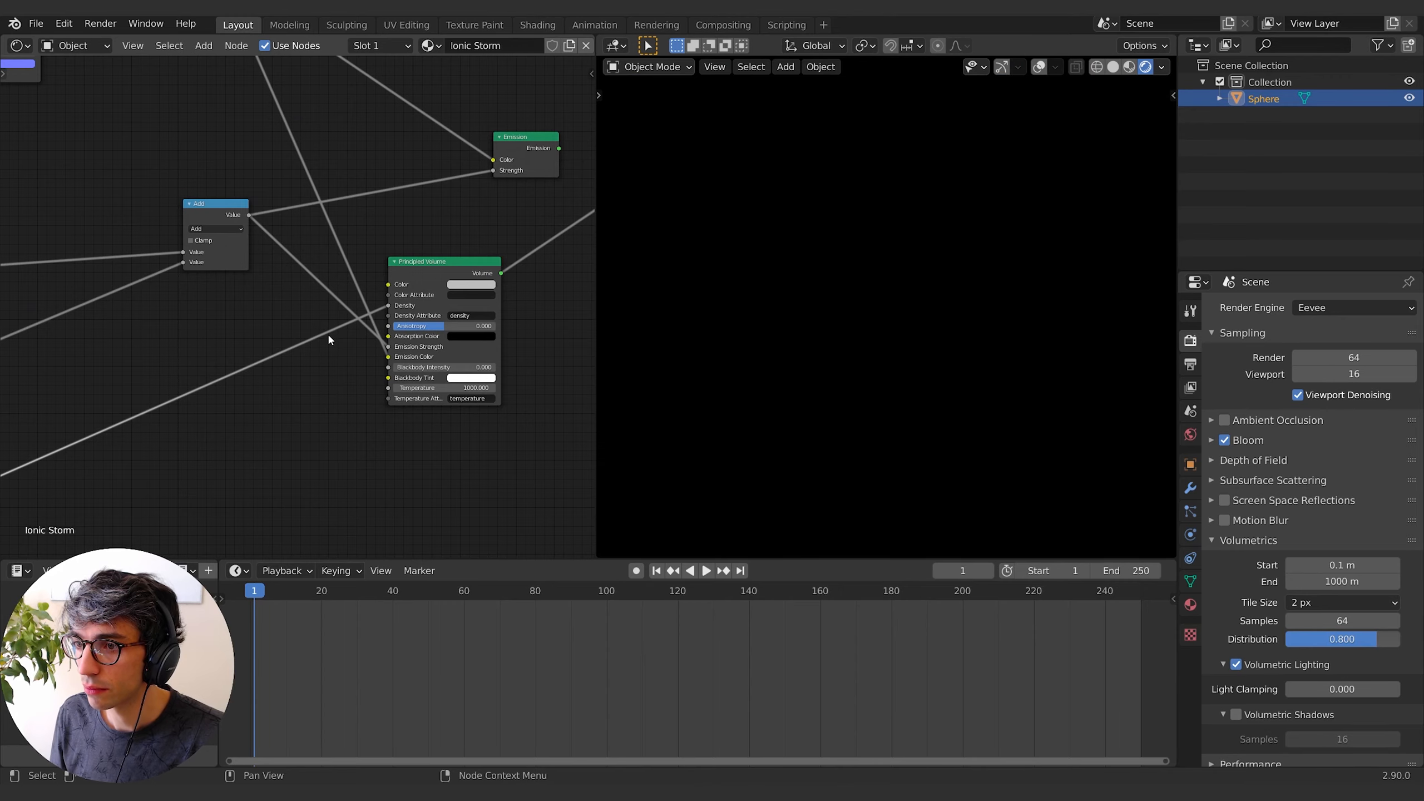
middle_drag(329, 340, 315, 265)
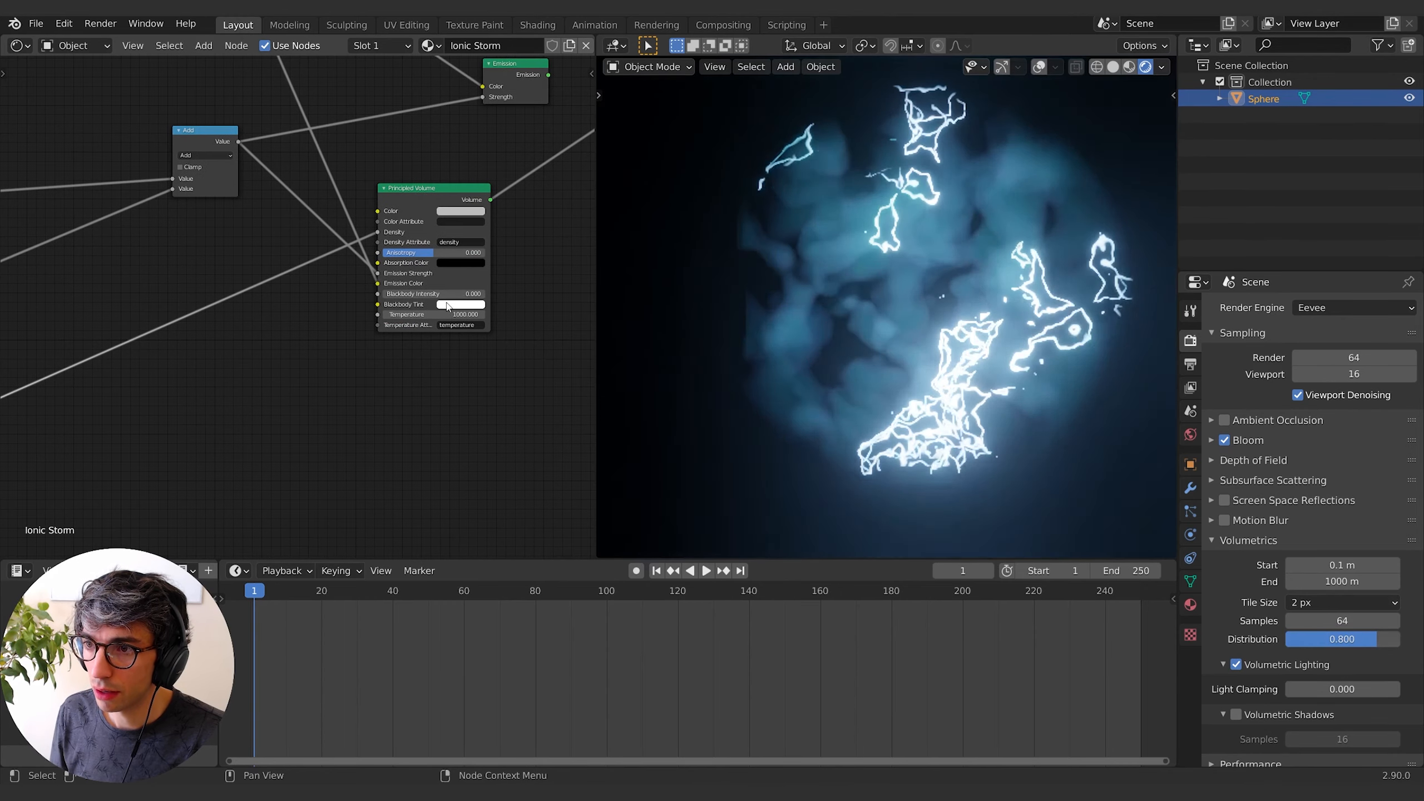
Link the purple-to-blue ColorRamp's Color output to the Principled Volume's Color.
middle_drag(421, 155, 442, 357)
scroll(415, 363, down, 4)
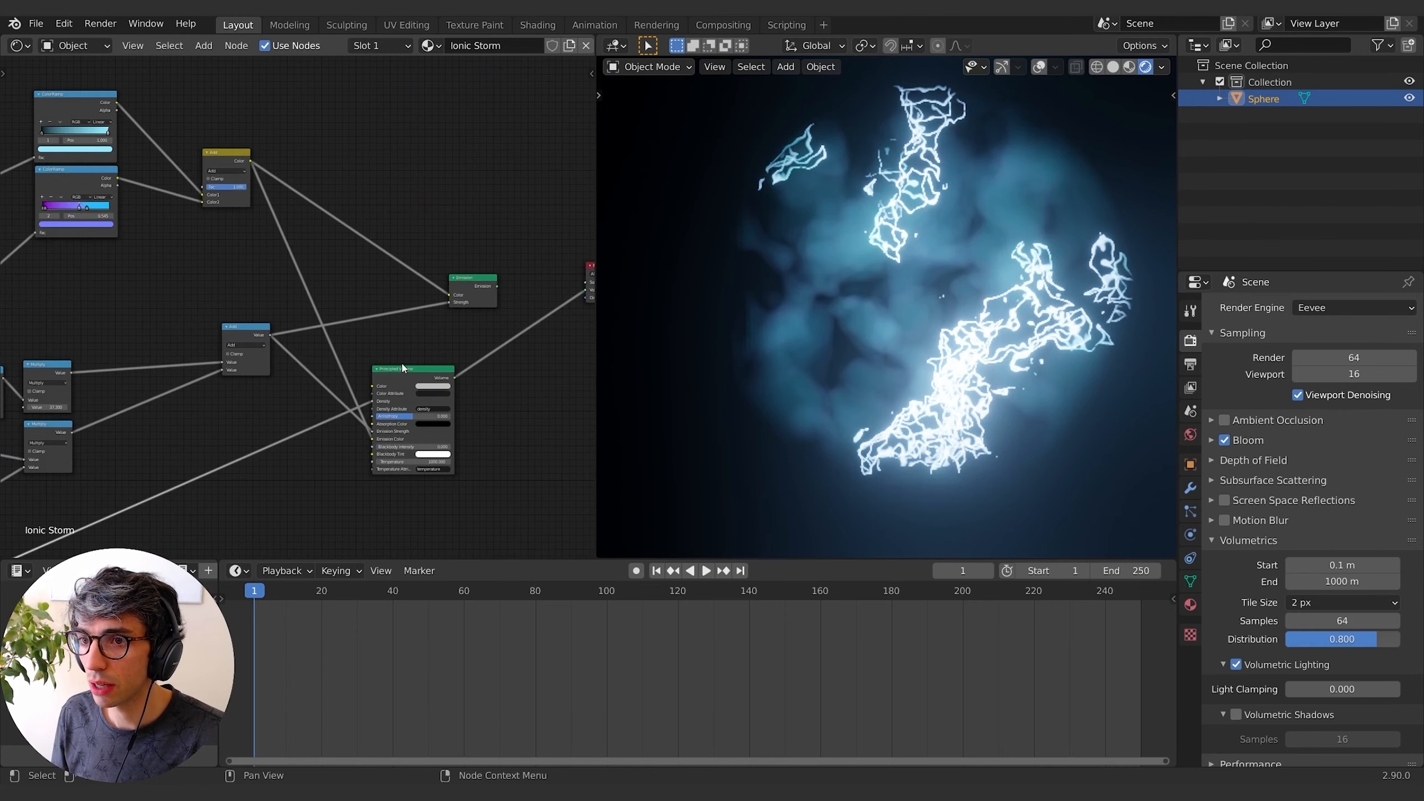
click(121, 183)
drag(181, 220, 372, 387)
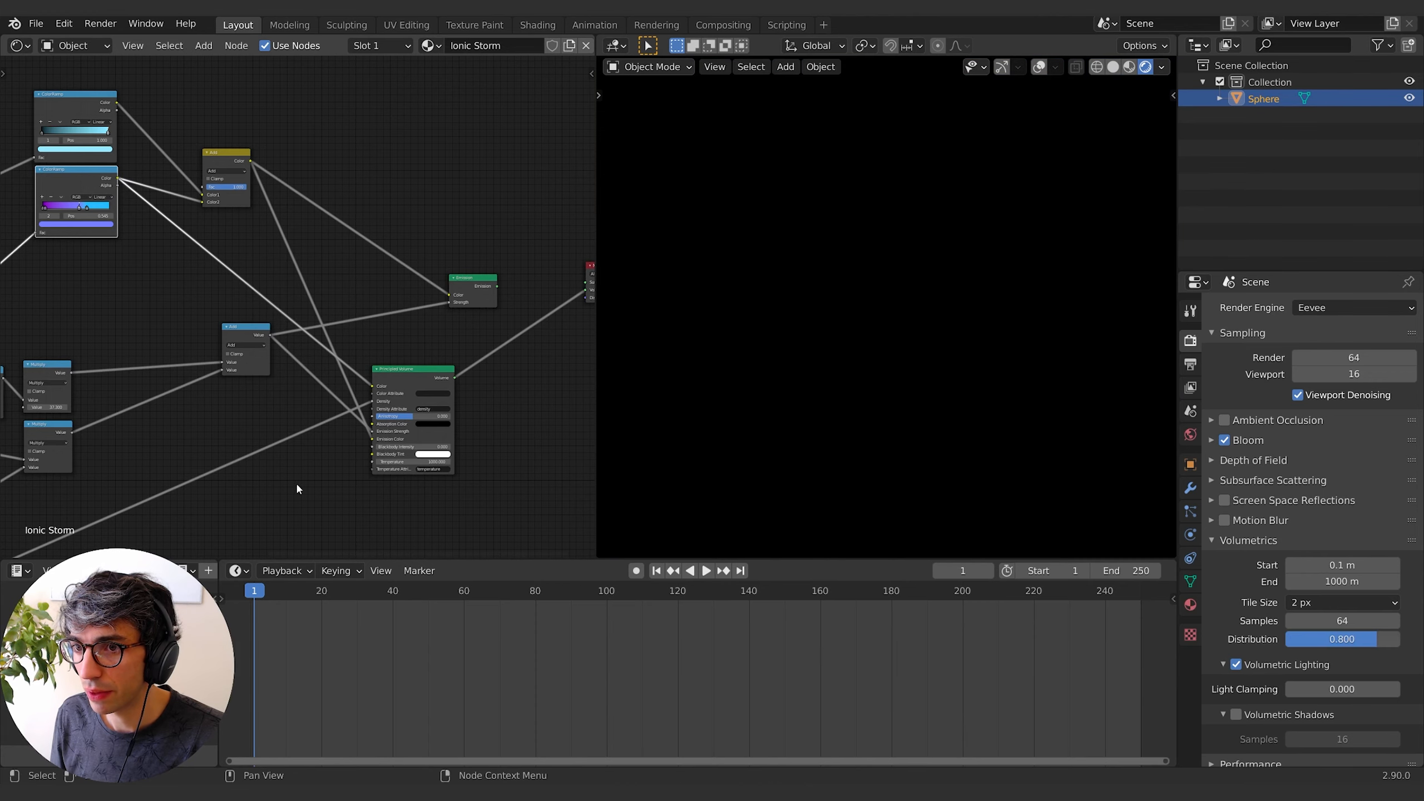
Delete the unused Emission node and move the Principled Volume up into its place.
click(472, 286)
key(x)
middle_drag(448, 292, 452, 244)
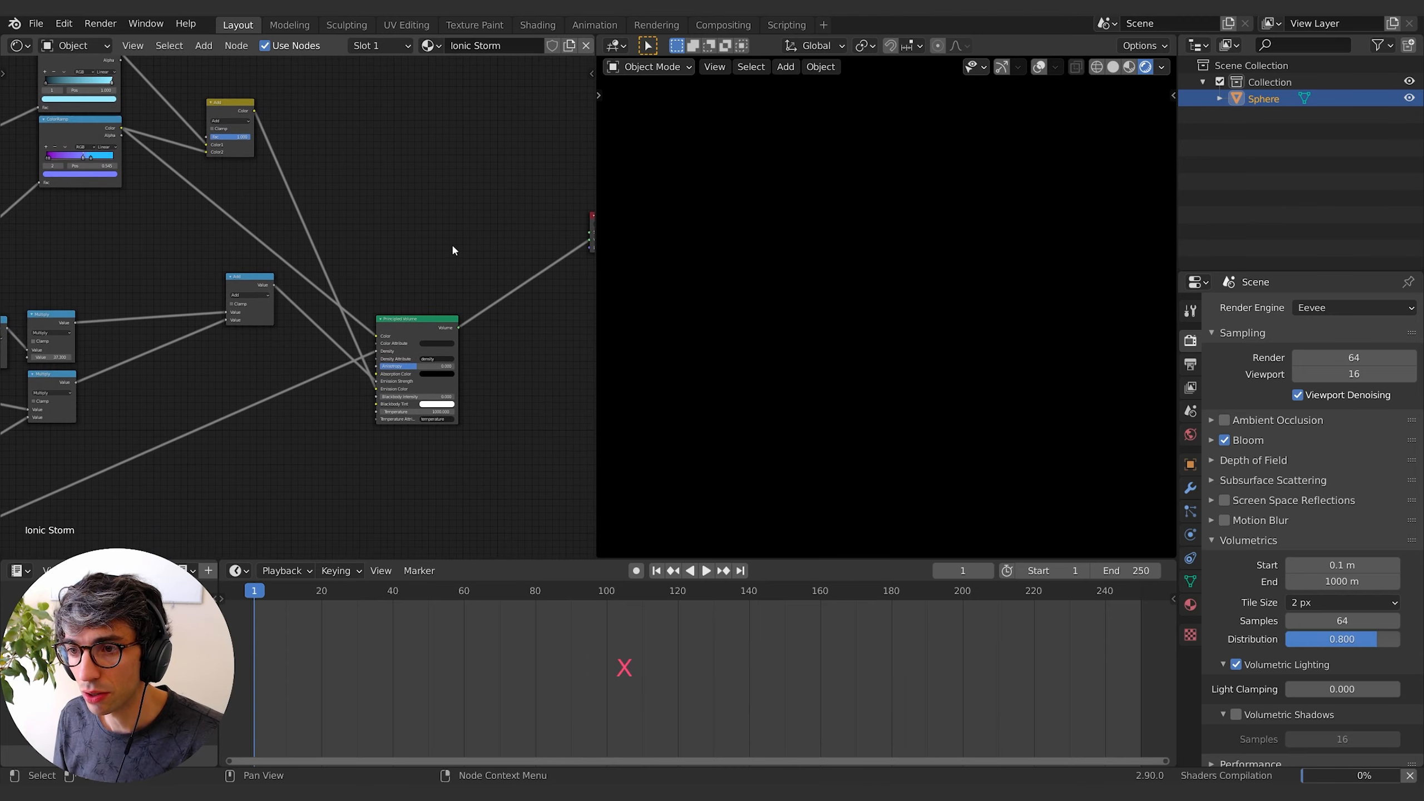
drag(416, 321, 453, 244)
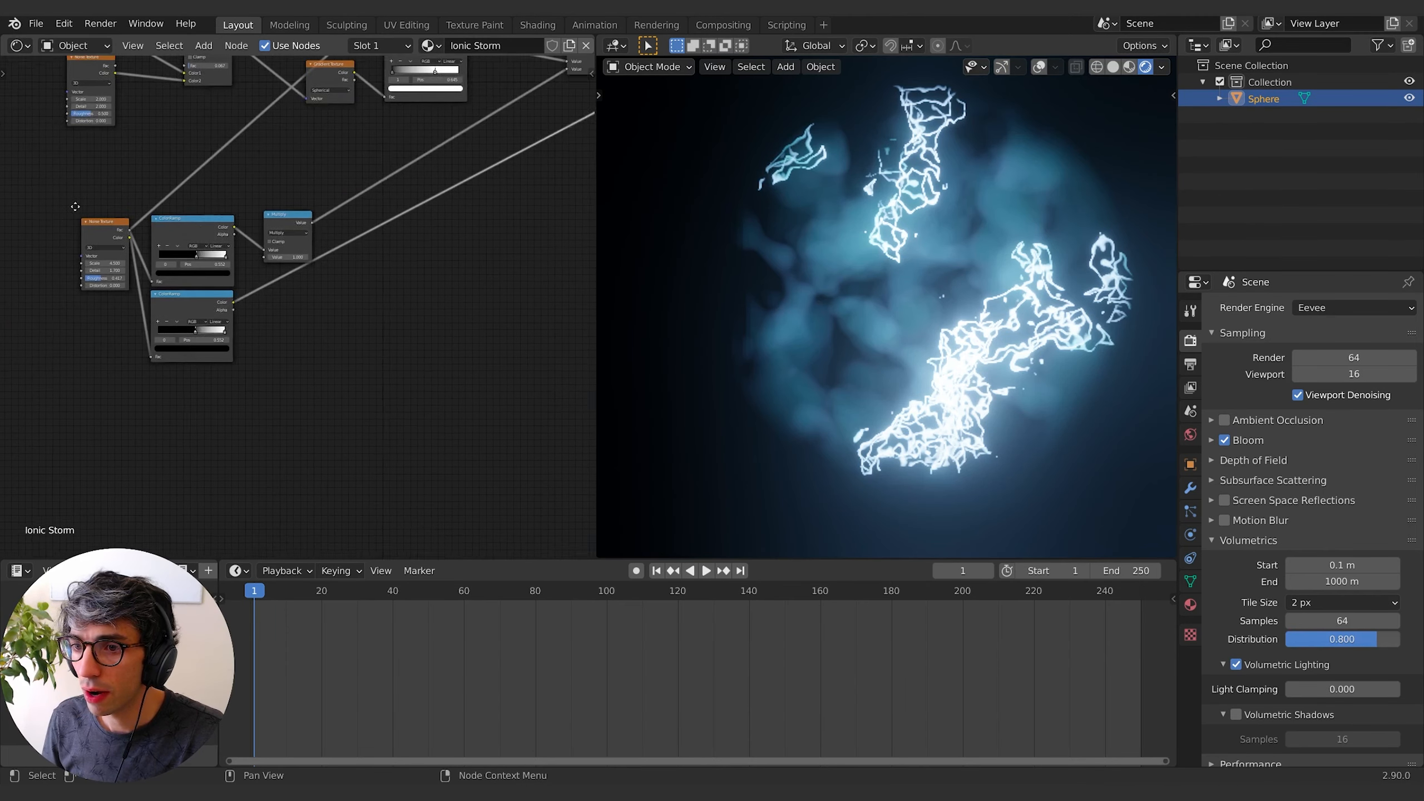
Move the black stop of the density ColorRamp to position 0.242.
scroll(170, 354, up, 7)
middle_drag(127, 415, 390, 417)
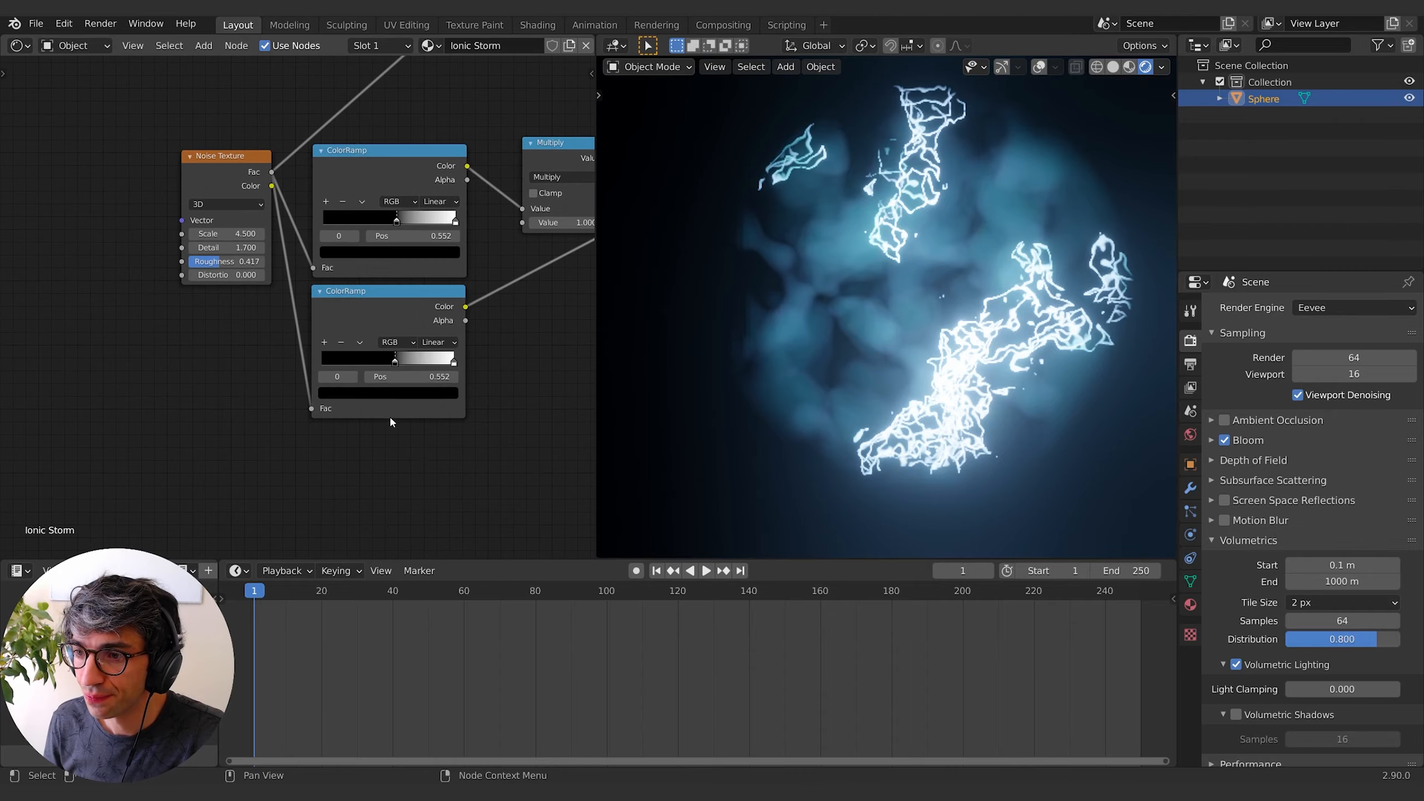
drag(395, 364, 350, 363)
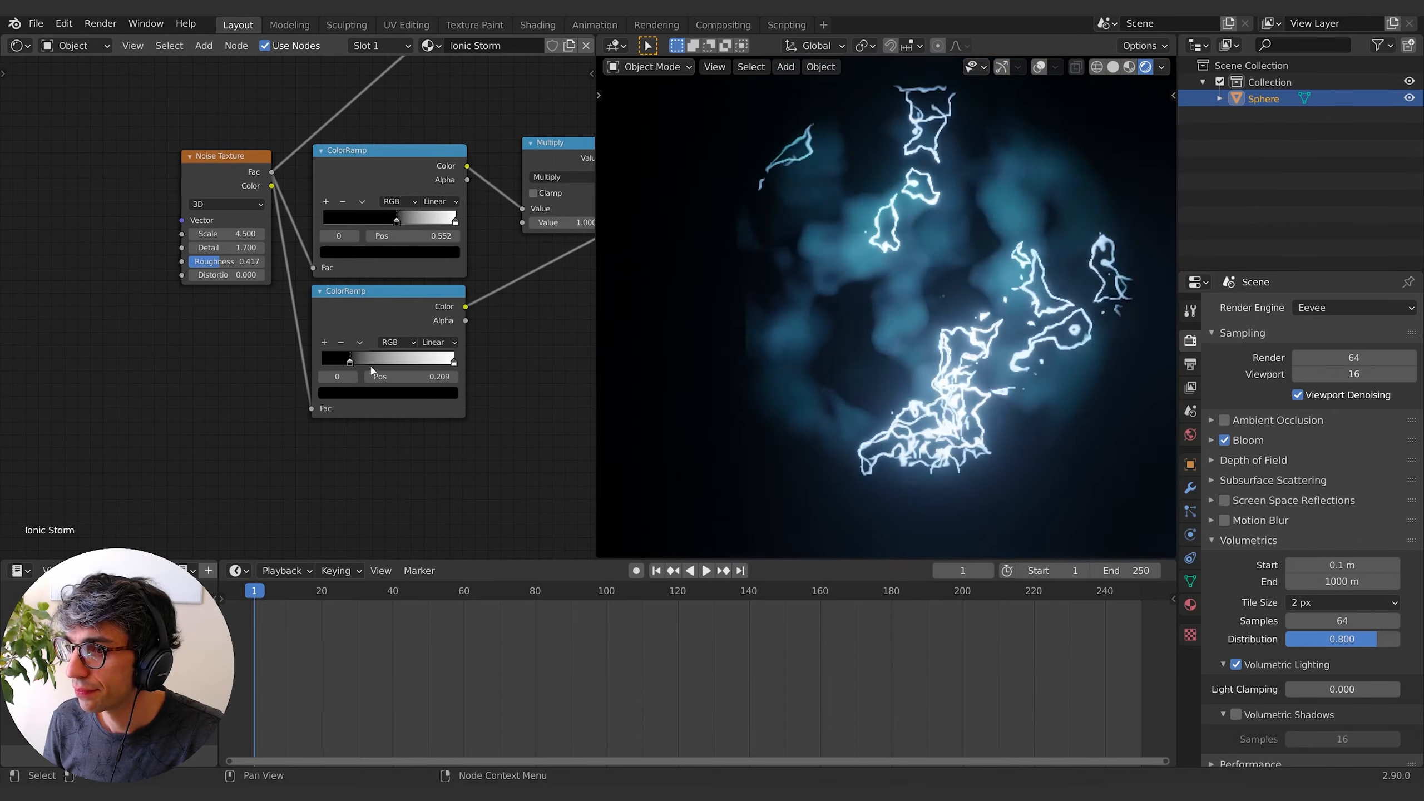
mouse_move(455, 363)
mouse_down()
mouse_move(274, 359)
mouse_move(454, 368)
mouse_up()
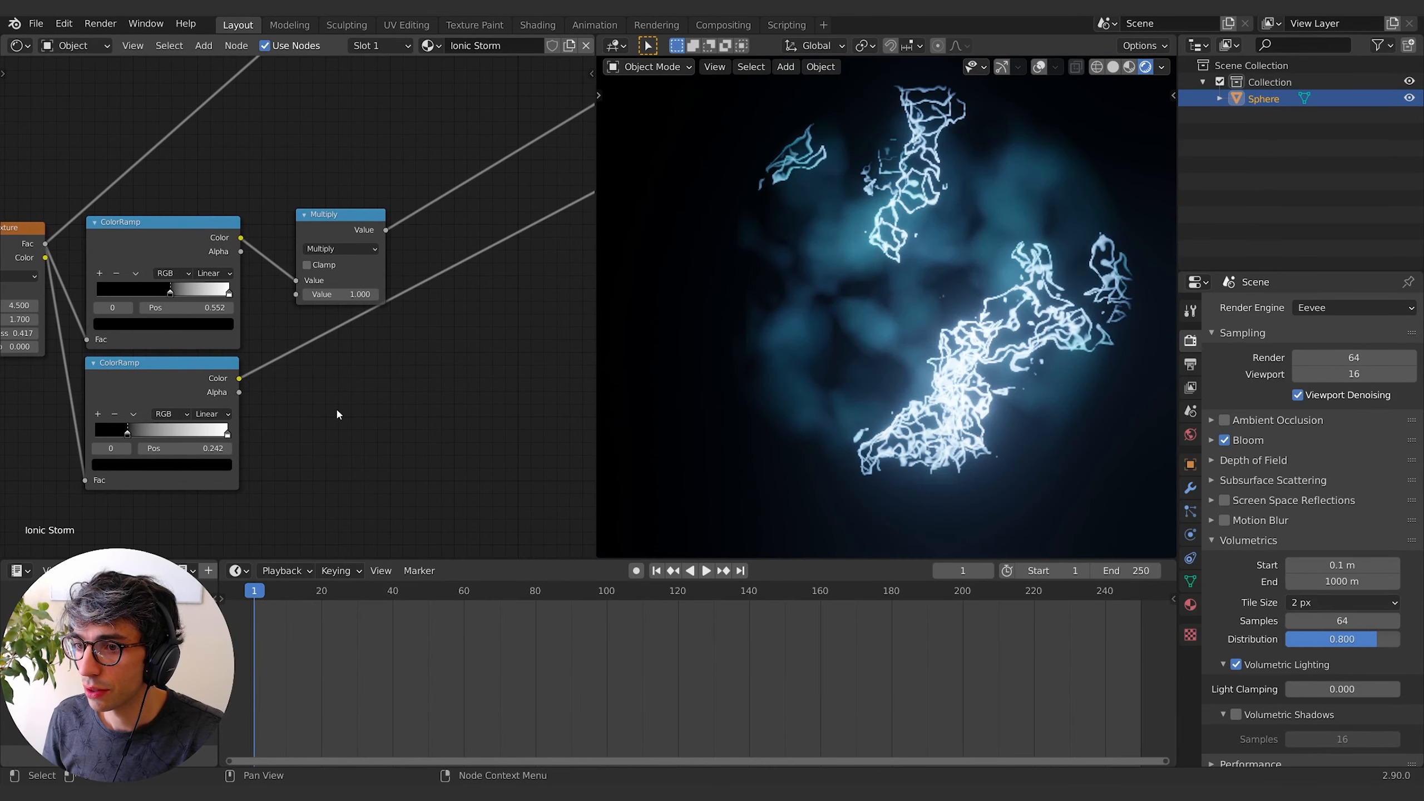
Duplicate the Multiply node onto the link between the density ColorRamp and the Principled Volume, with its Value set to 15.1.
key(shift+a)
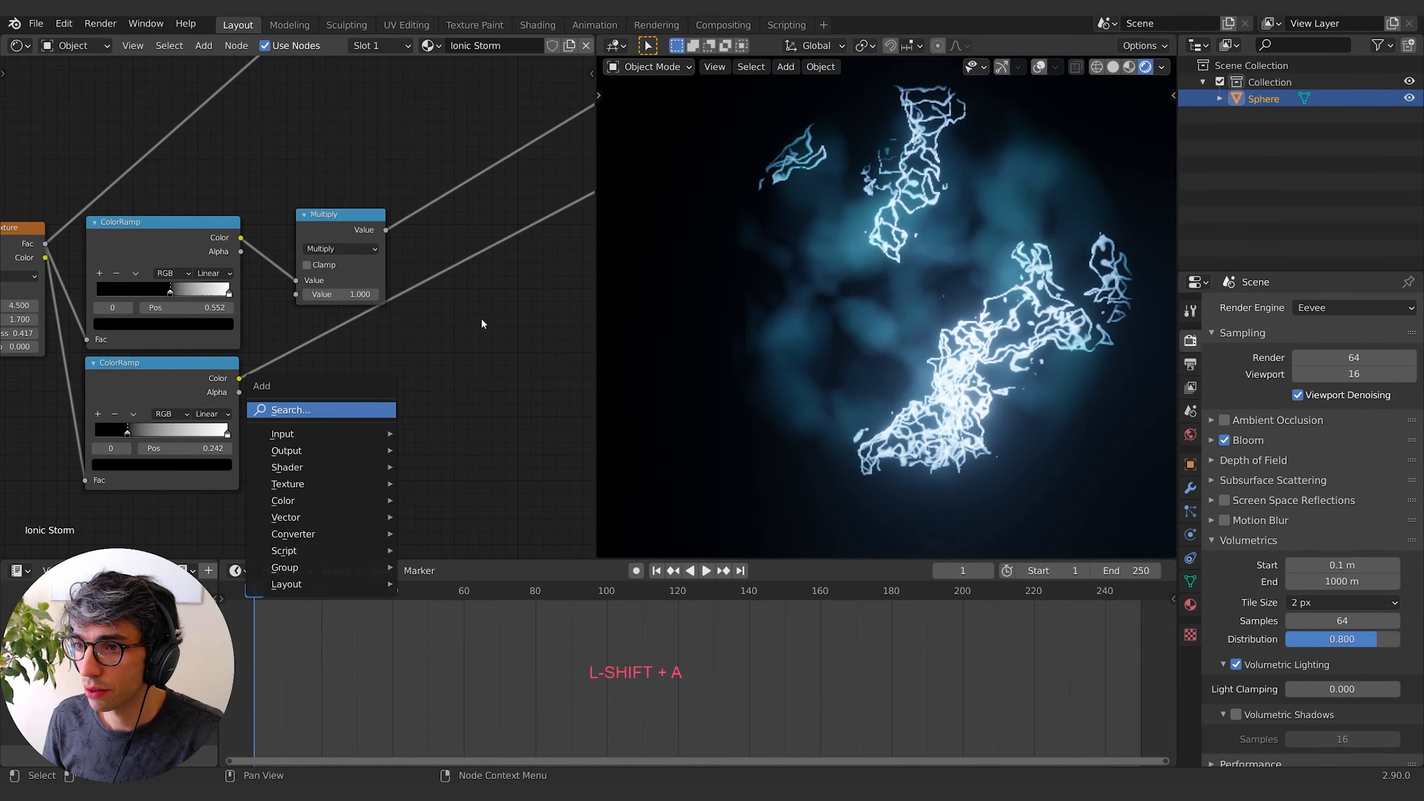
key(a)
key(shift+d)
click(346, 342)
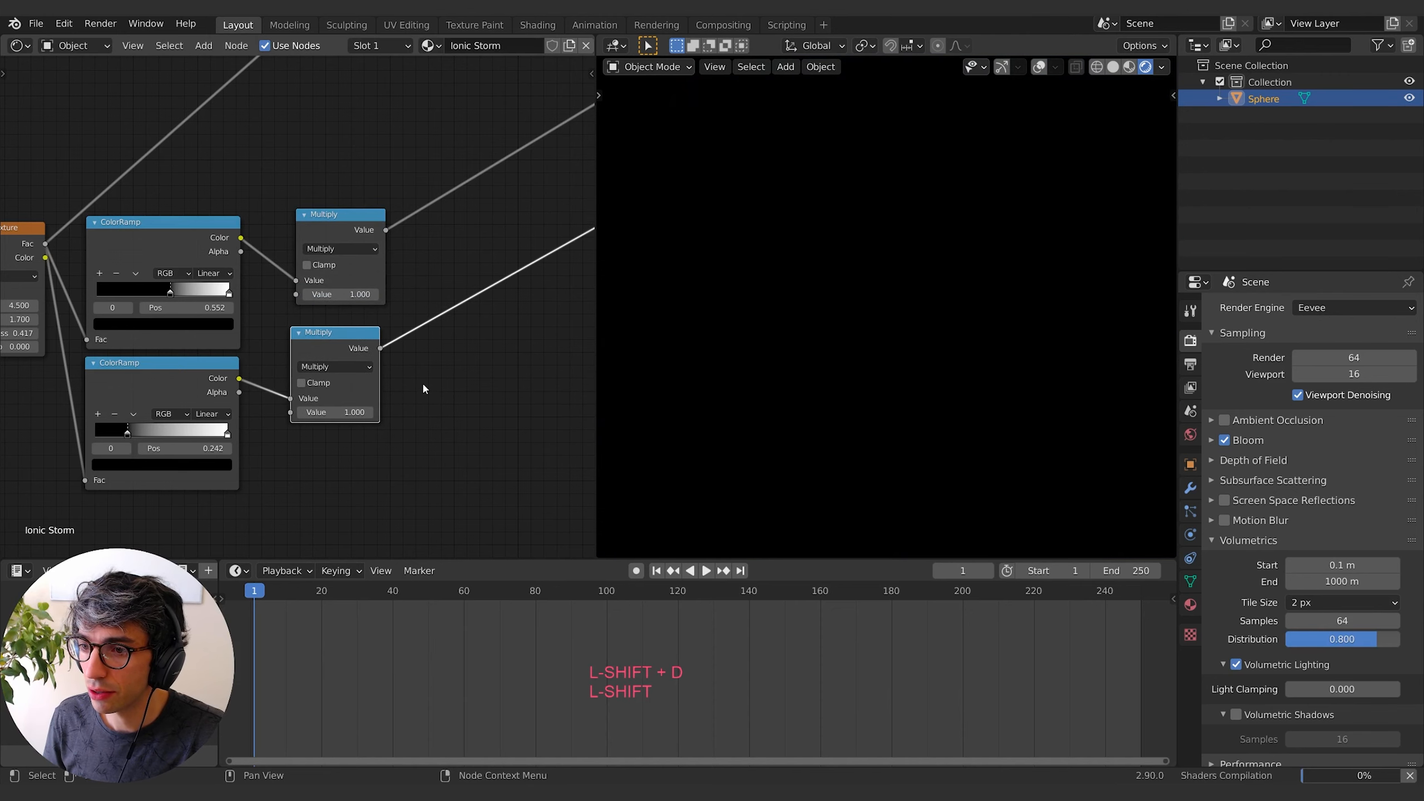
shift+scroll(422, 381, down, 2)
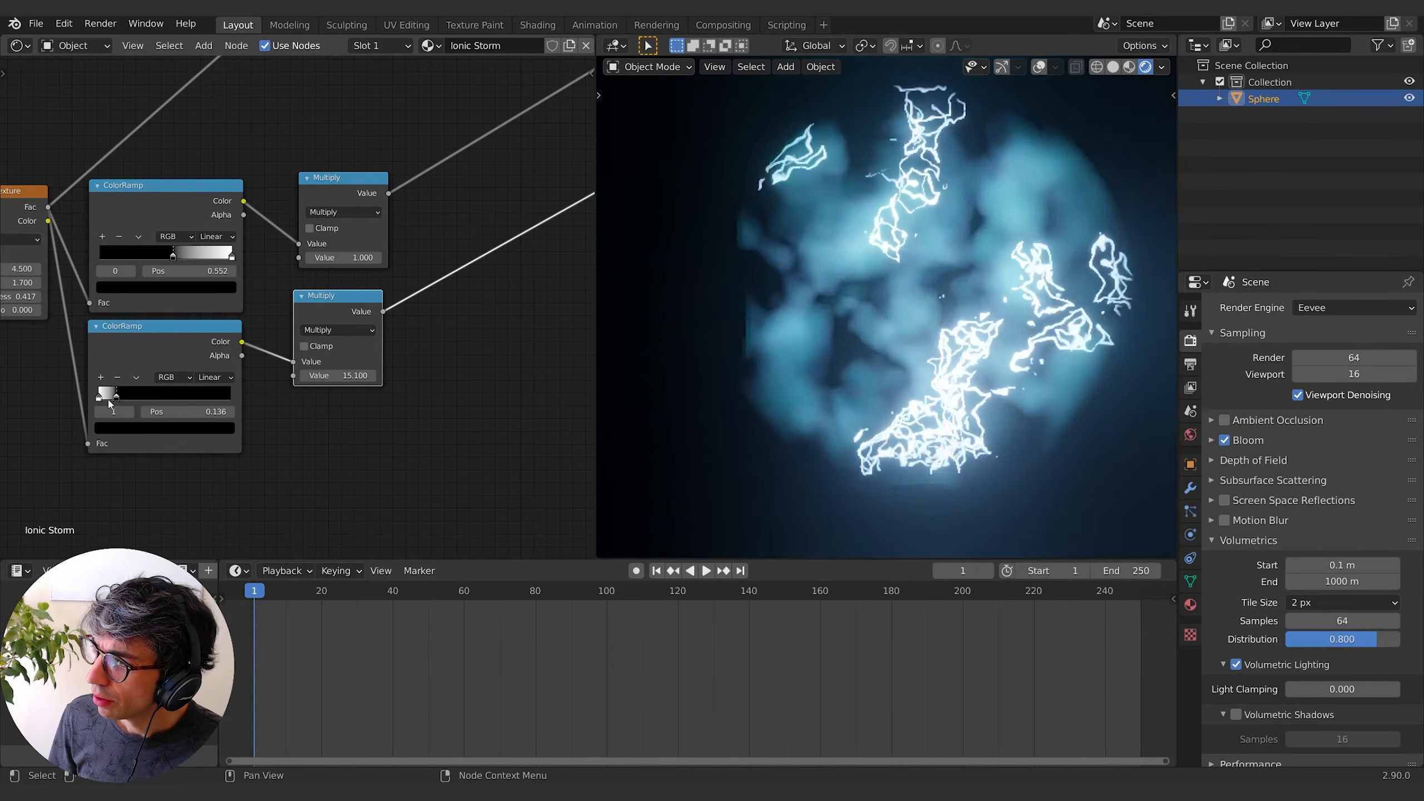
Set the density ColorRamp's white stop to 0.467 and the cloud emission ColorRamp's black stop to 0.770.
drag(111, 397, 161, 396)
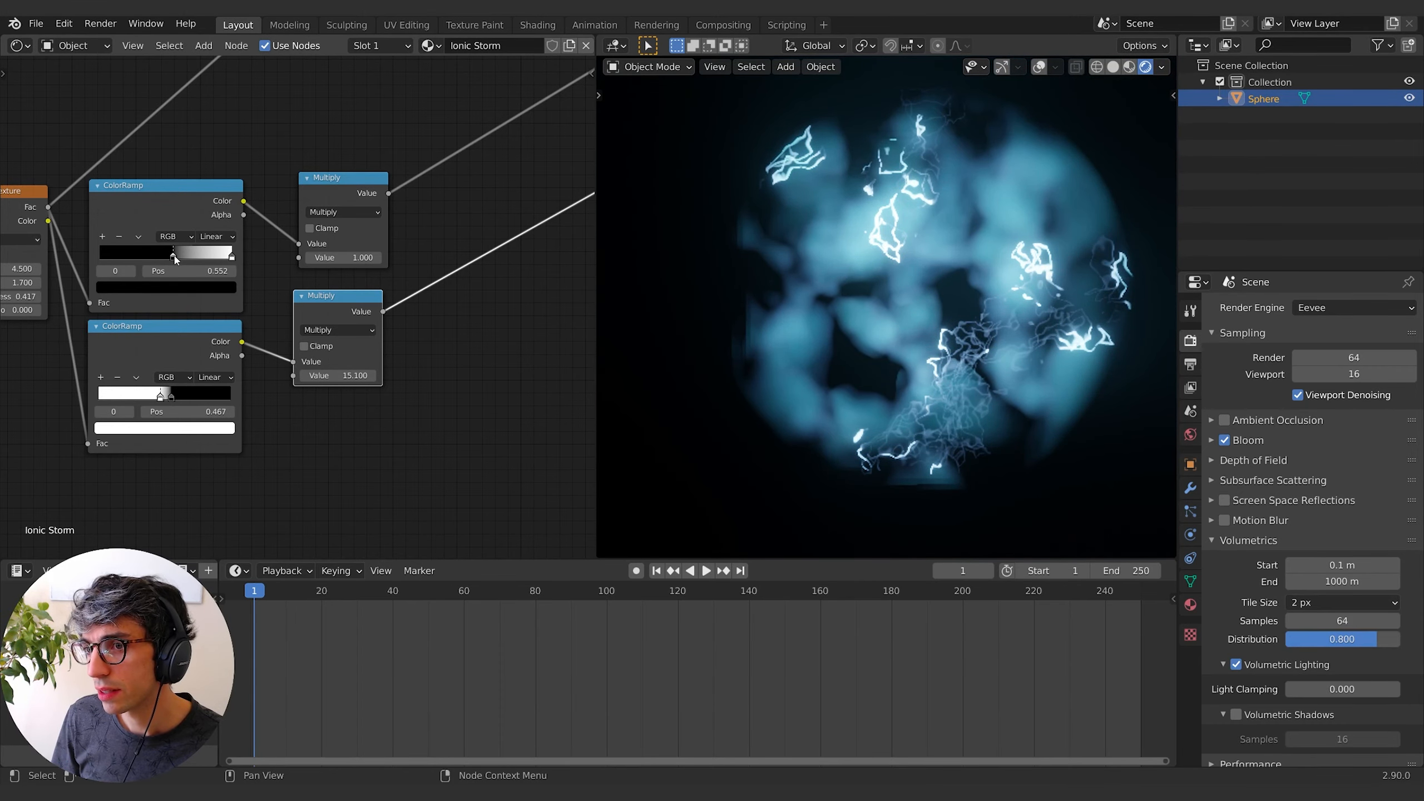
drag(174, 257, 202, 257)
Add a Sun light to the scene and rotate it to change the light direction on the volume.
key(shift+a)
mouse_move(874, 511)
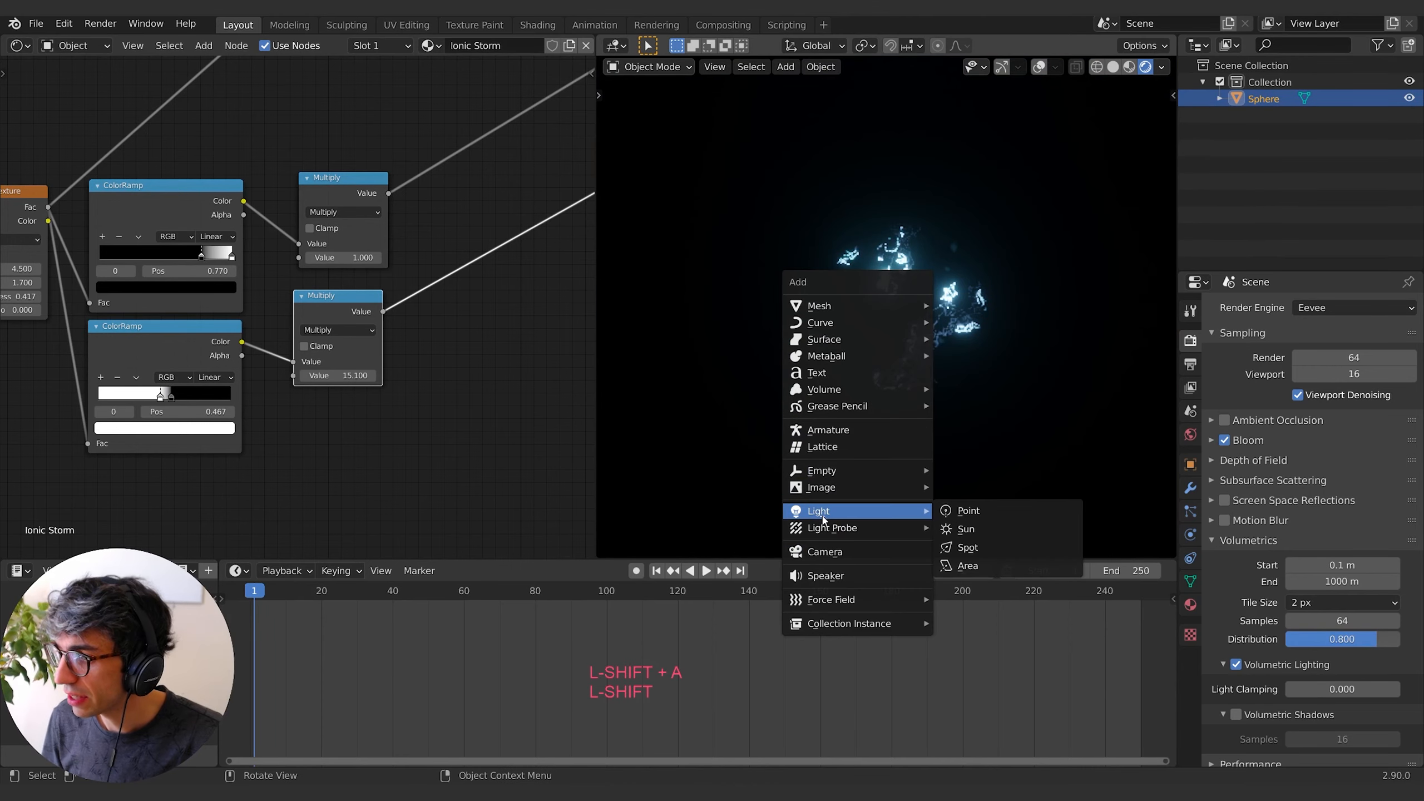
click(996, 535)
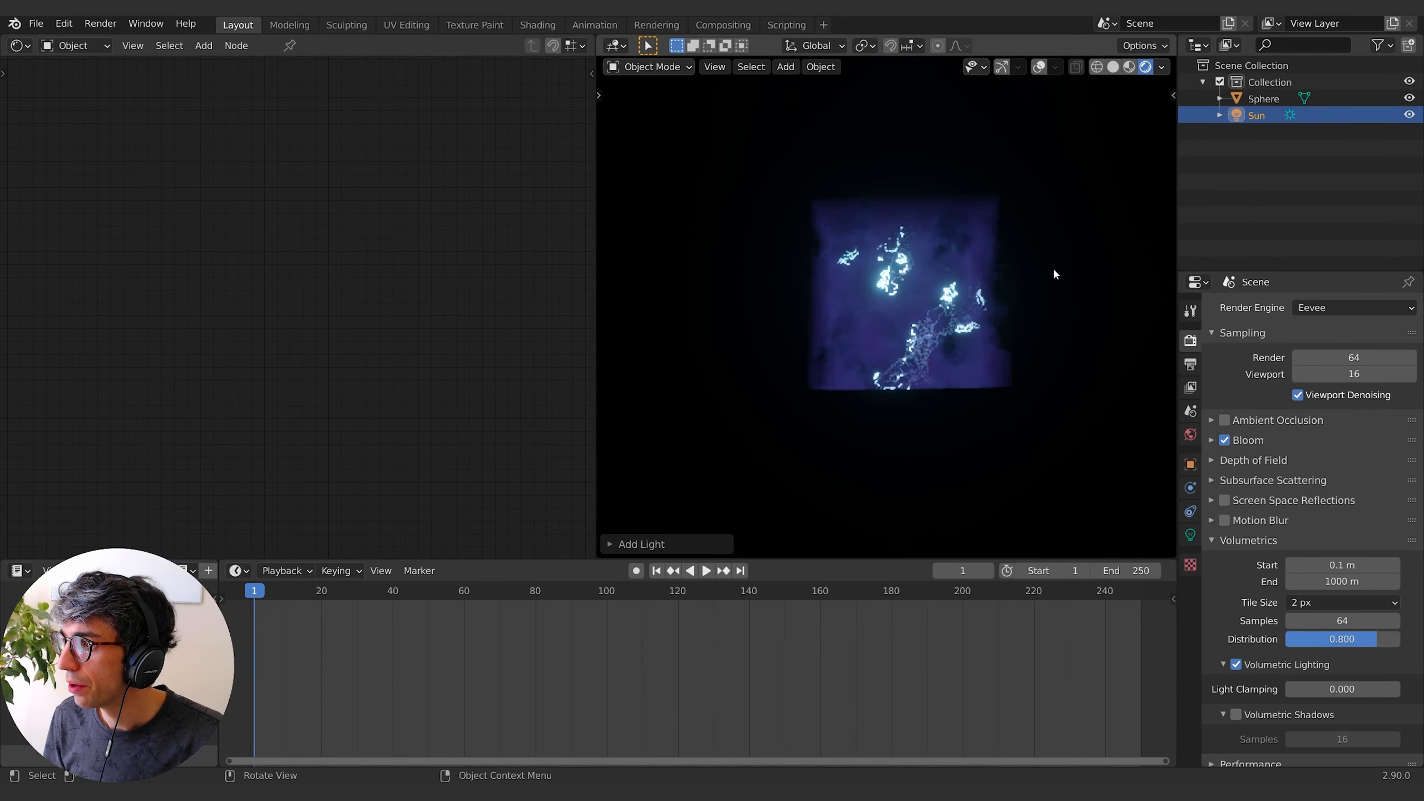
key(r)
click(979, 396)
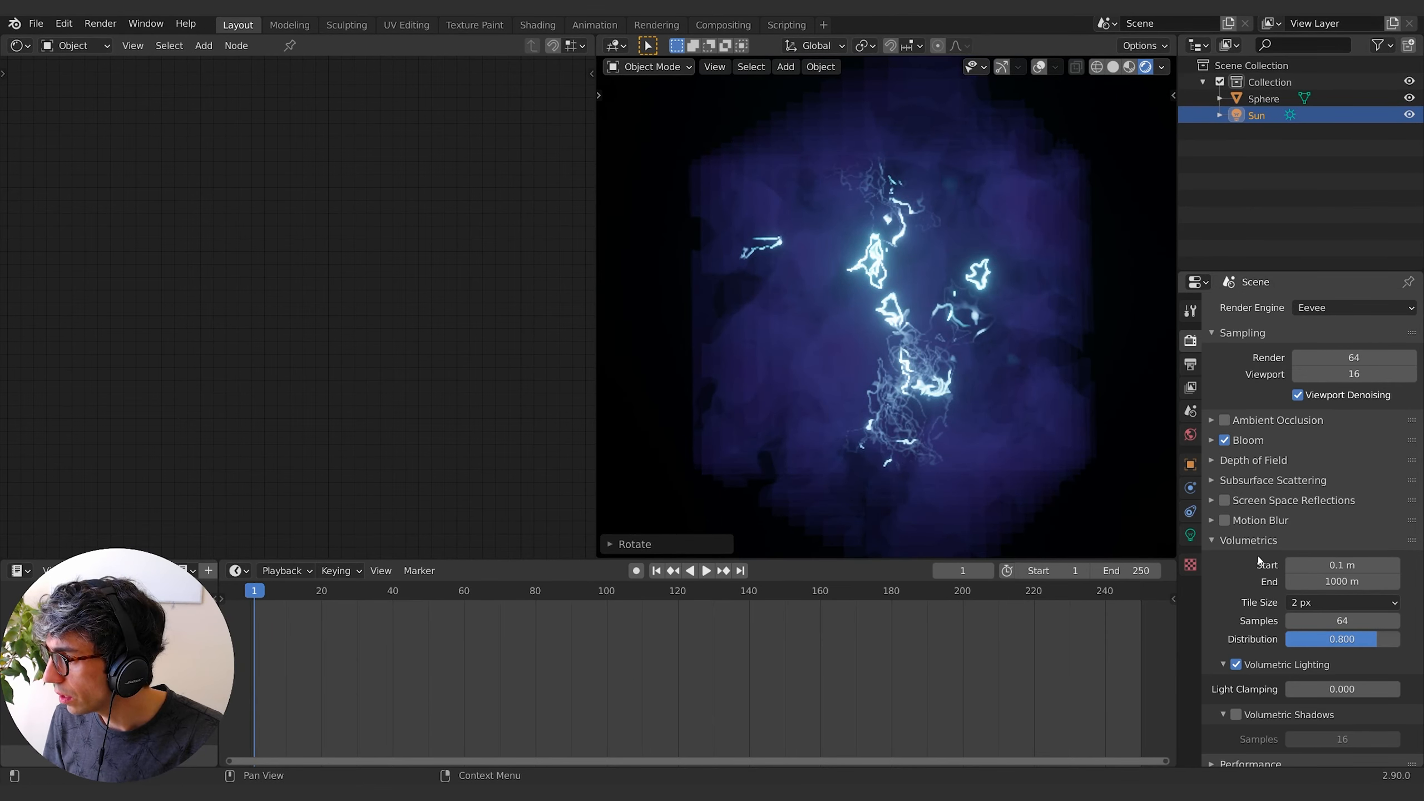
Enable Volumetric Shadows in the render settings and raise the Sun's Strength to 6.36.
scroll(1233, 617, down, 4)
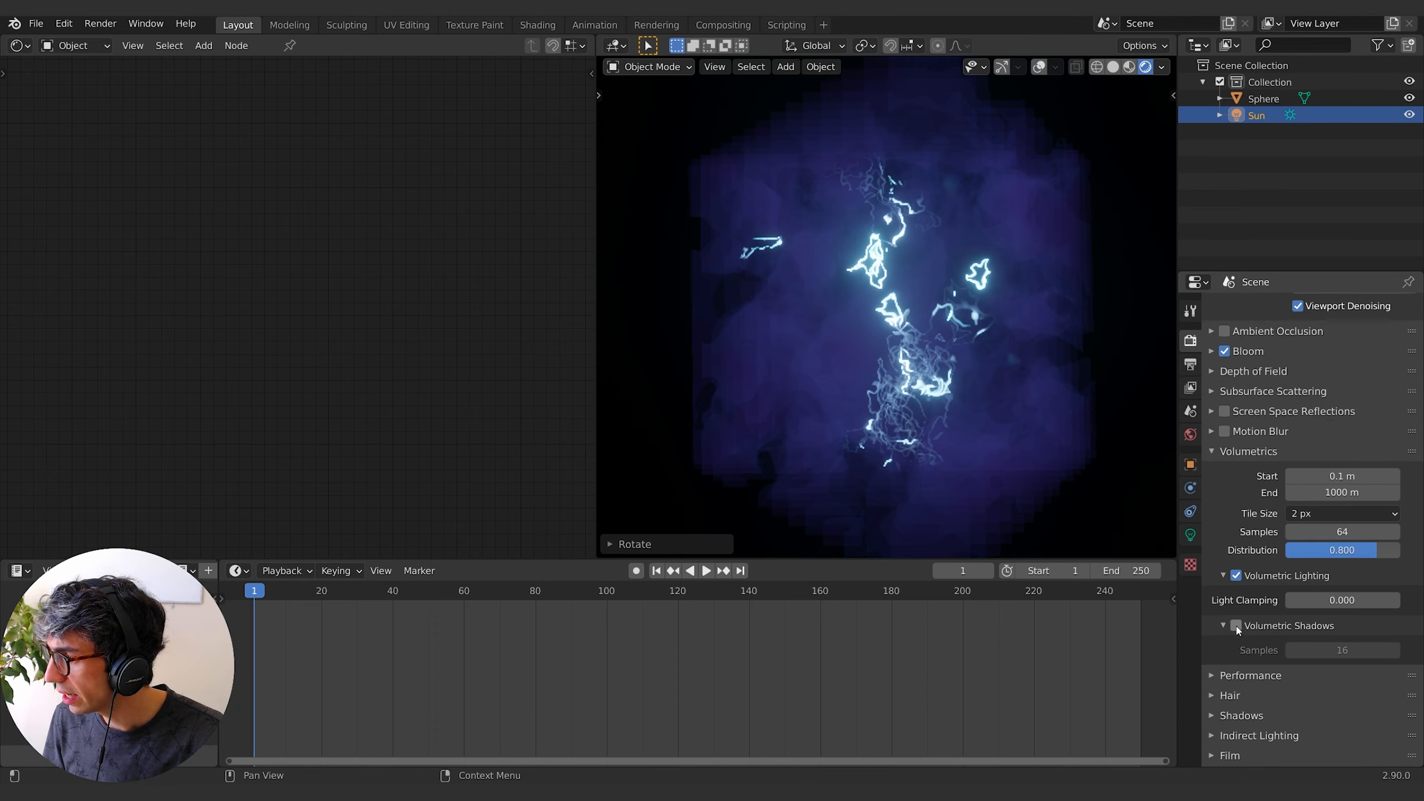
click(1236, 626)
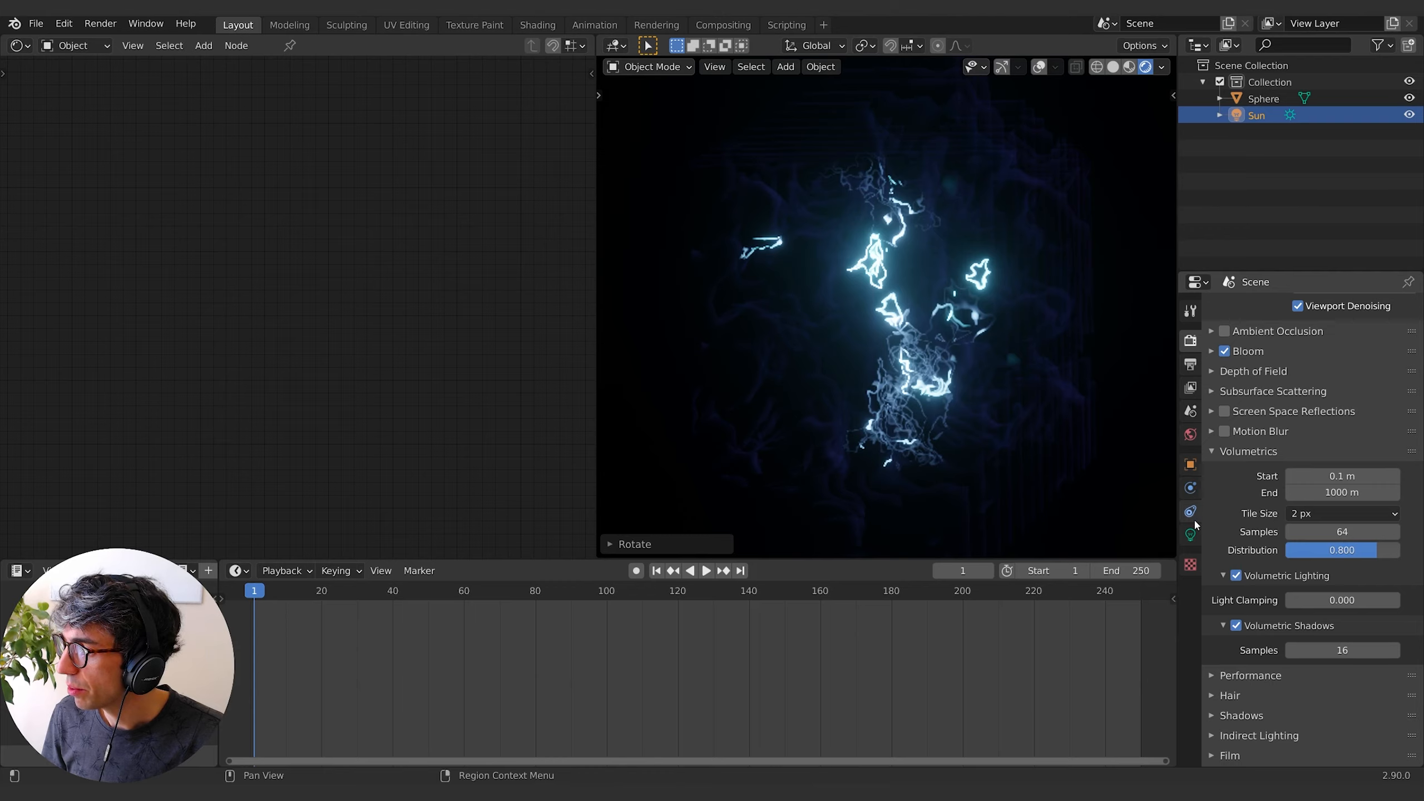
click(1191, 534)
drag(1343, 409, 1423, 416)
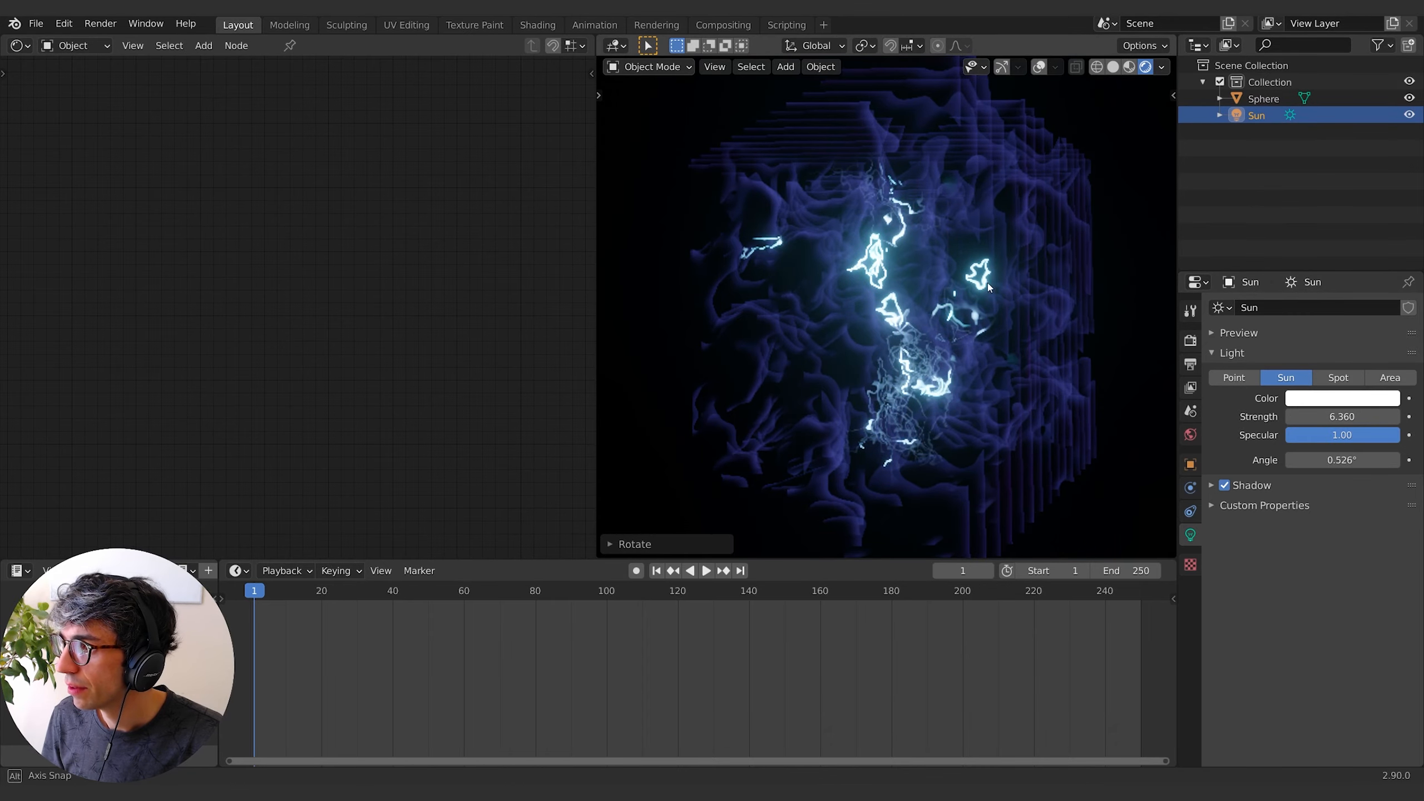
Set the Roughness of the Noise Texture feeding the cloud and density ColorRamps to 1.
key(shift)
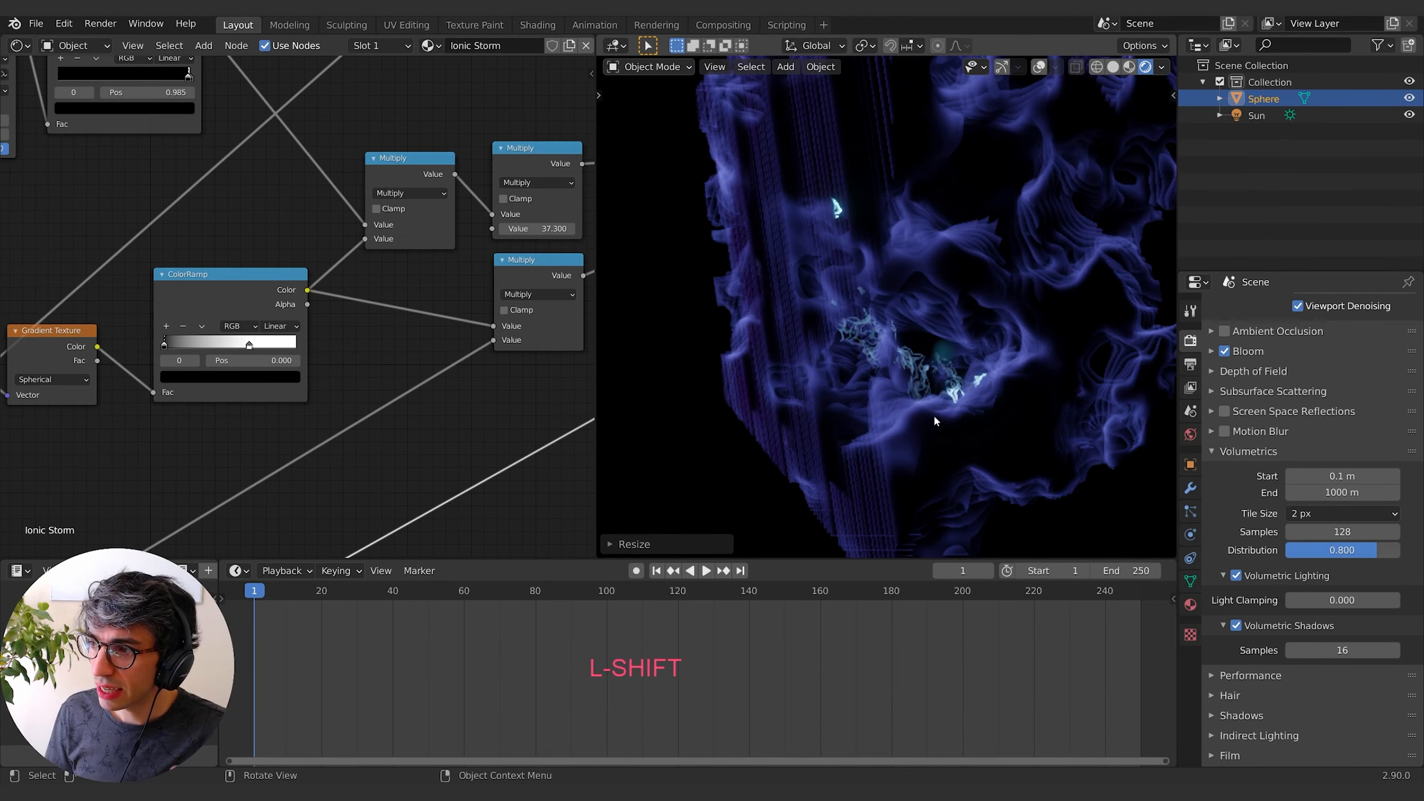
middle_drag(933, 416, 946, 241)
middle_drag(57, 428, 295, 165)
middle_drag(238, 315, 315, 204)
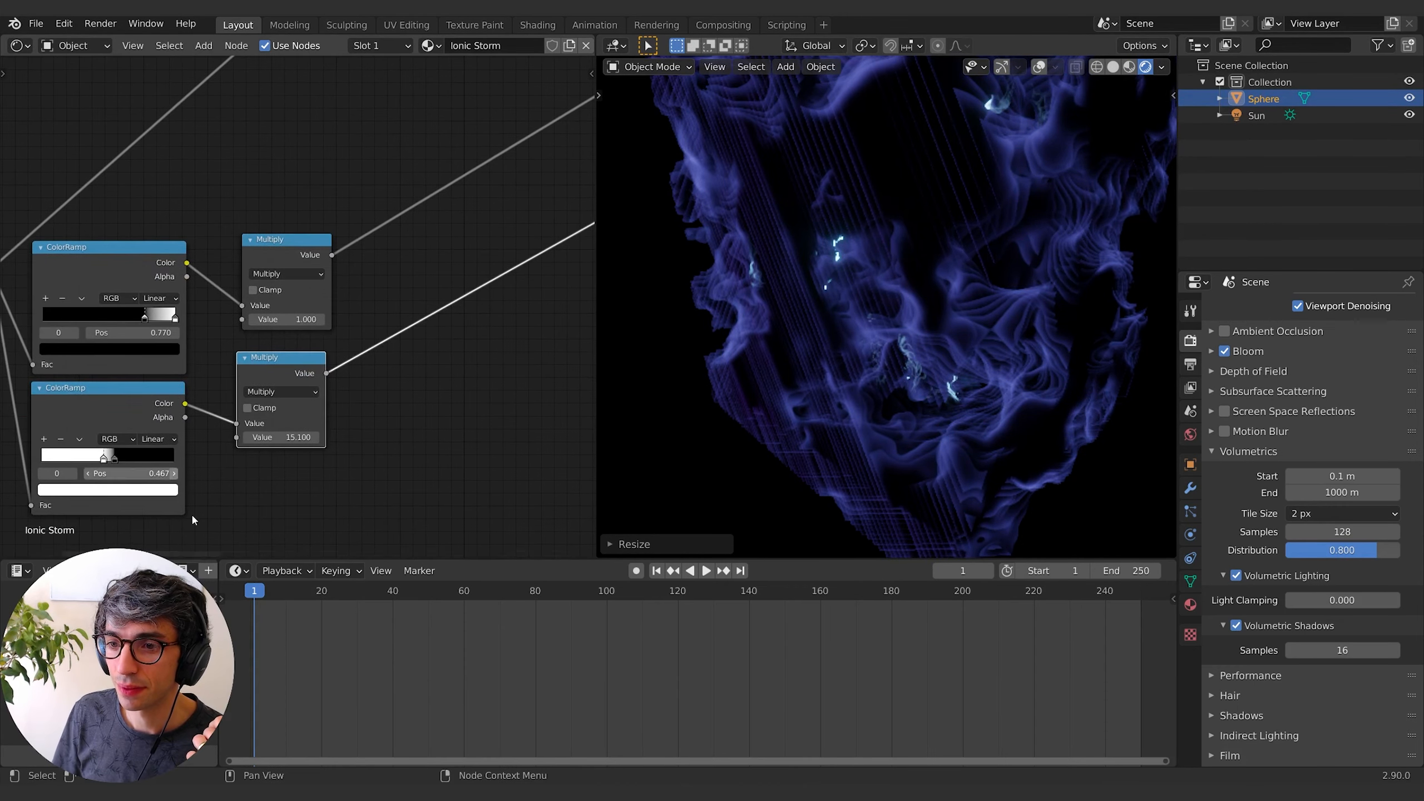
middle_drag(304, 453, 416, 325)
middle_drag(226, 424, 353, 491)
middle_drag(203, 351, 194, 428)
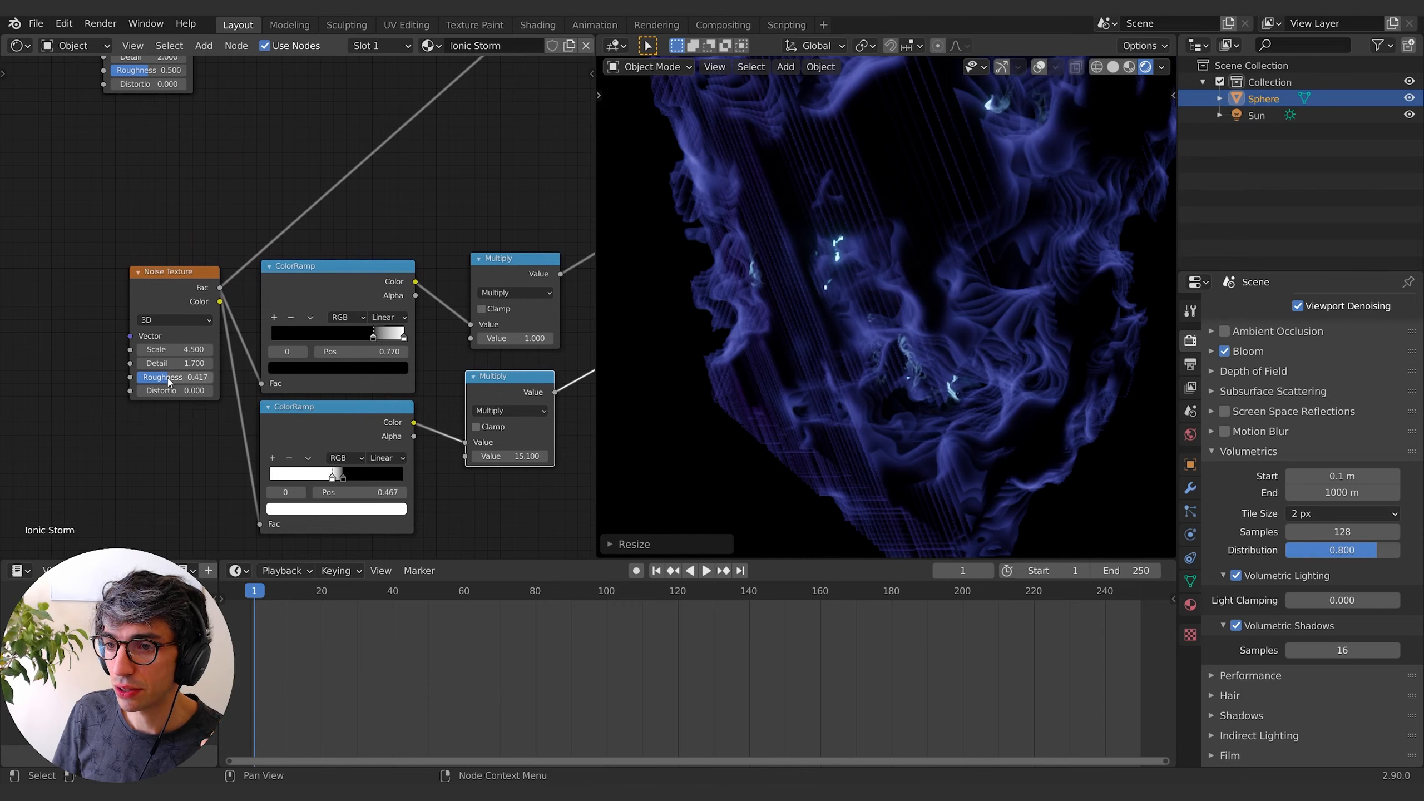
drag(169, 377, 211, 377)
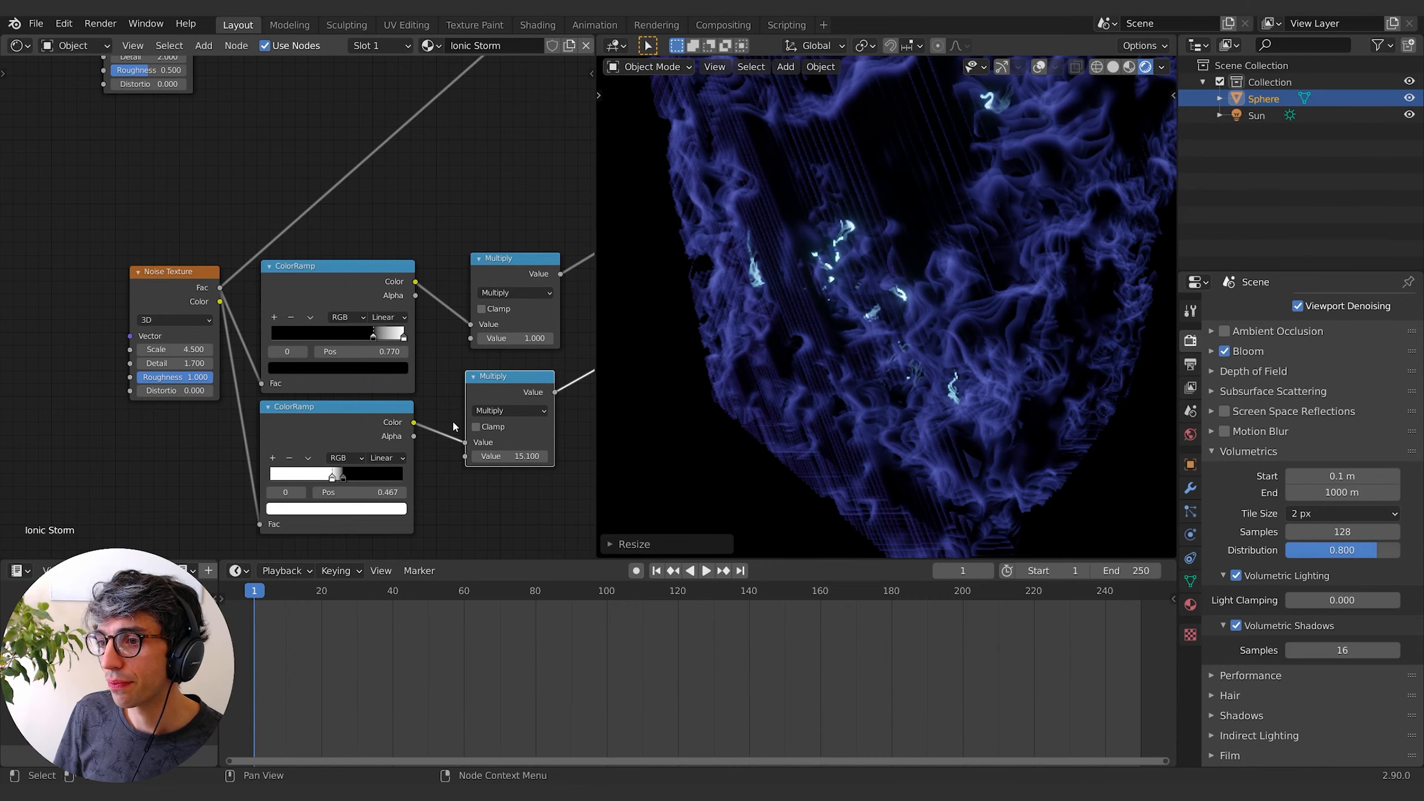
Set the density Multiply's Value to 1 and move the density ColorRamp's white stop slightly closer to its black stop.
middle_drag(453, 426, 327, 390)
drag(389, 420, 306, 420)
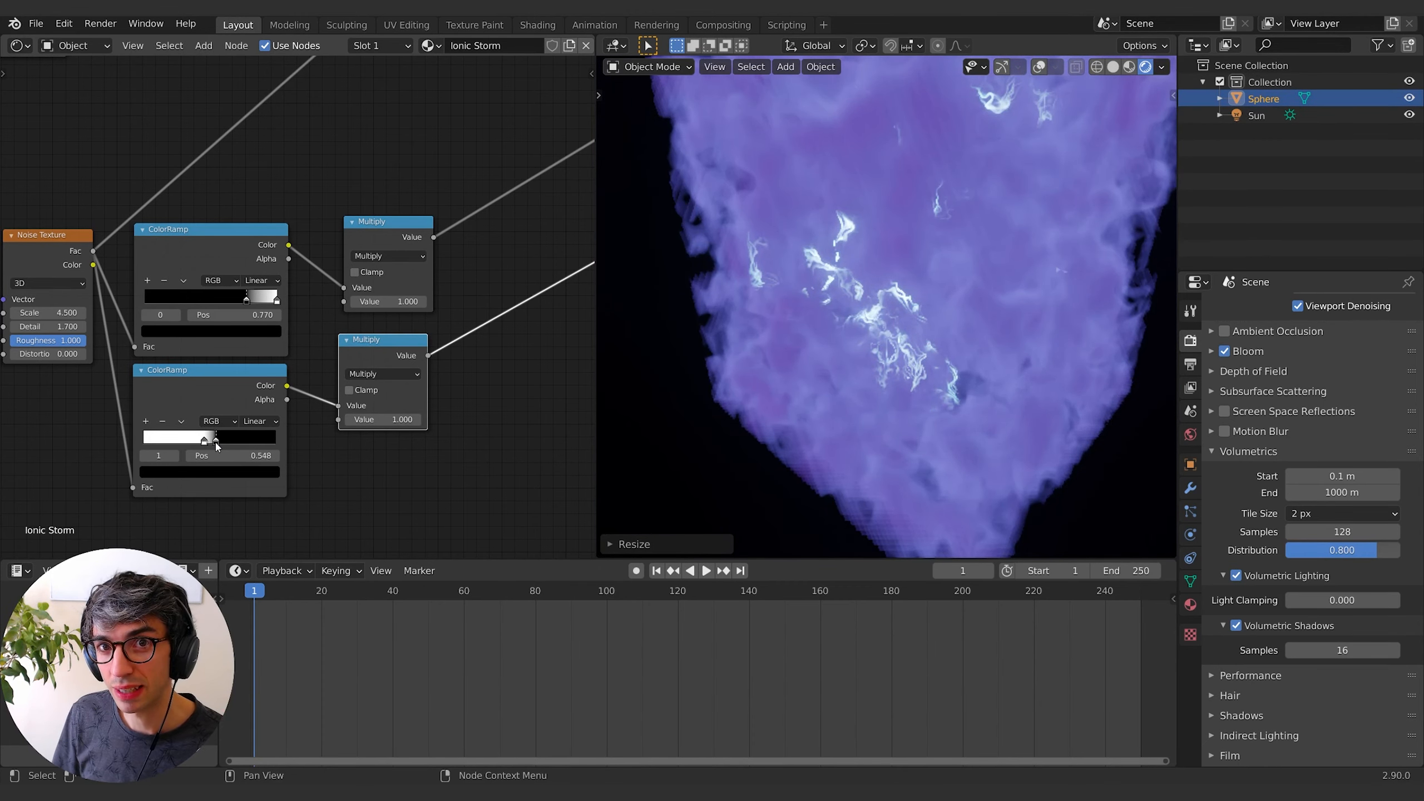
drag(204, 444, 211, 443)
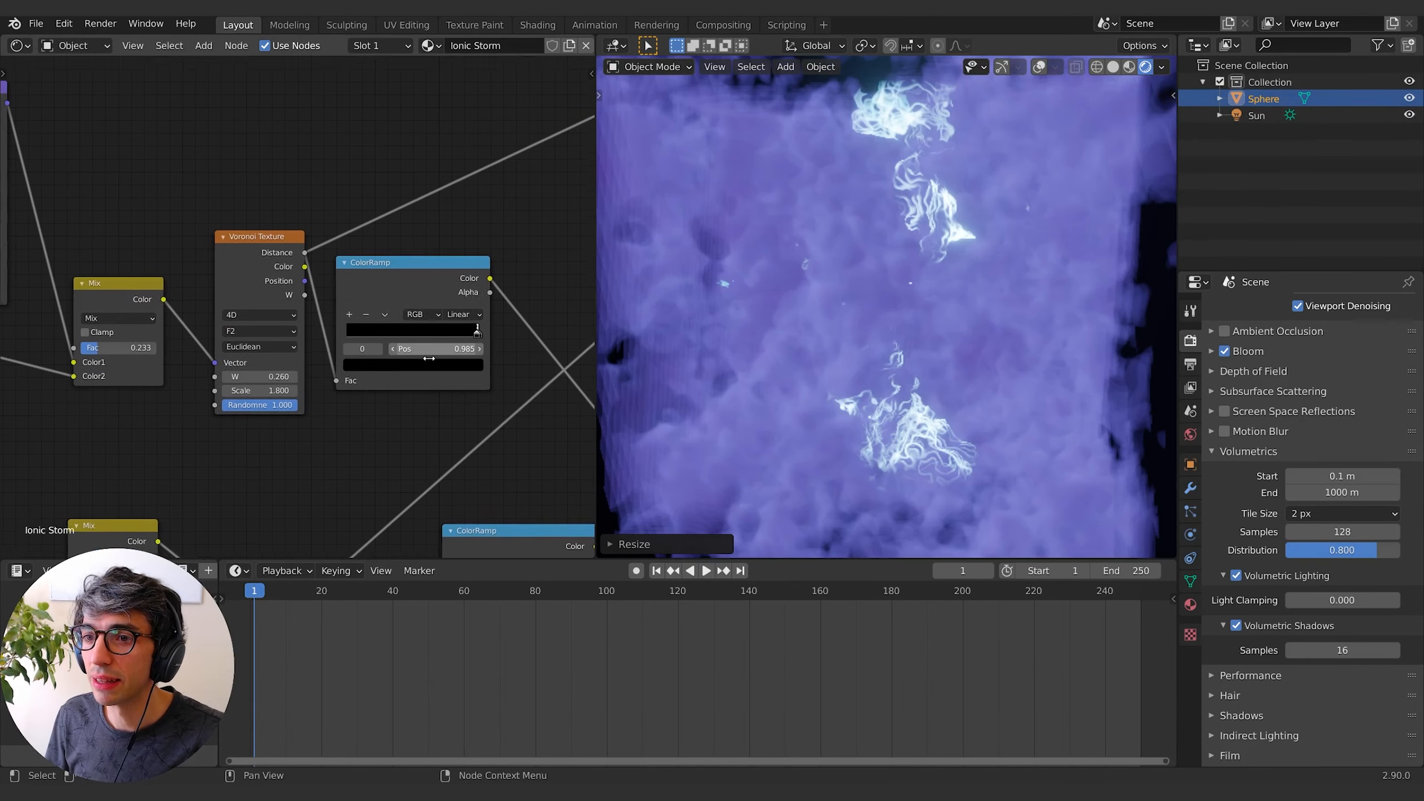
Raise the Fac of the Mix node feeding the Voronoi Texture, trying values around 0.311.
middle_drag(429, 358, 604, 349)
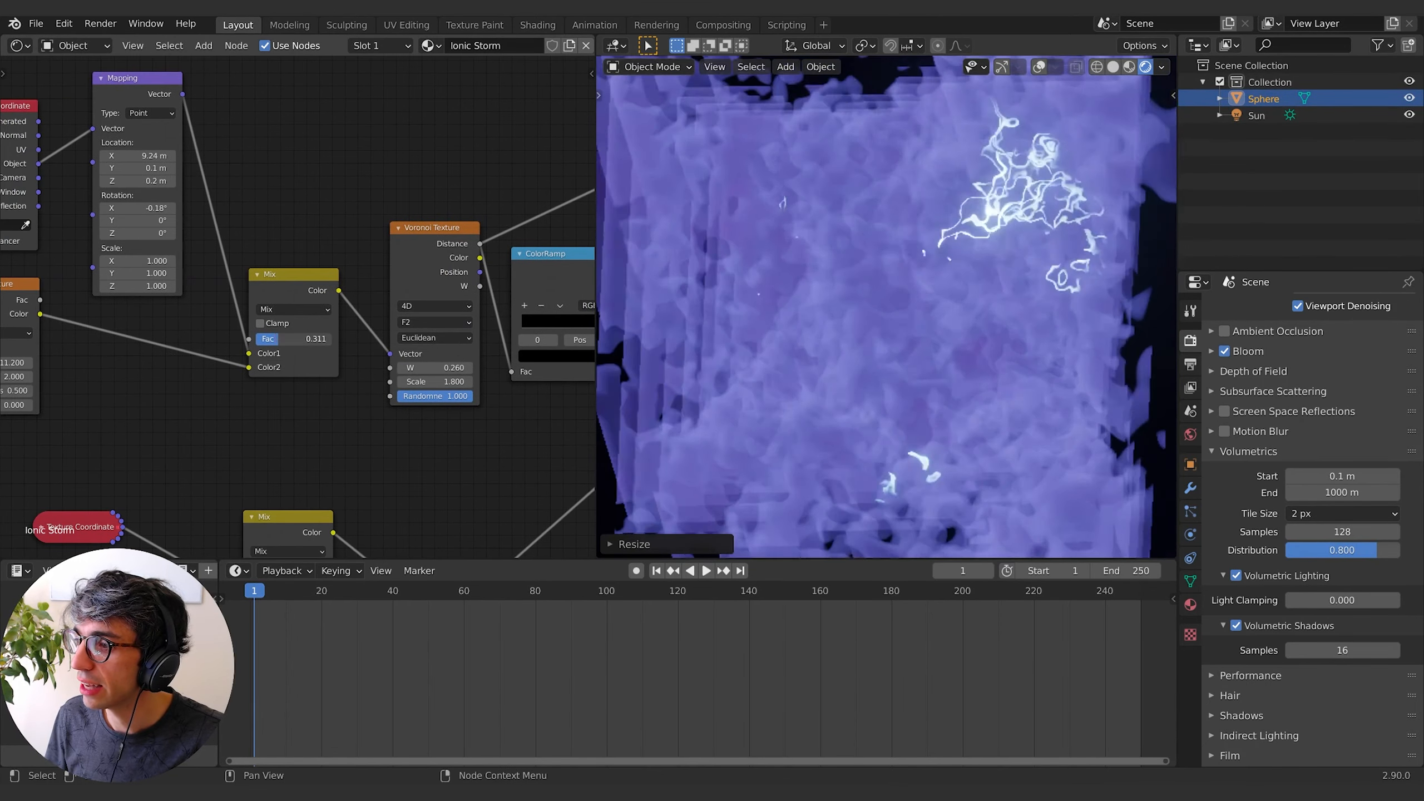
drag(288, 339, 302, 339)
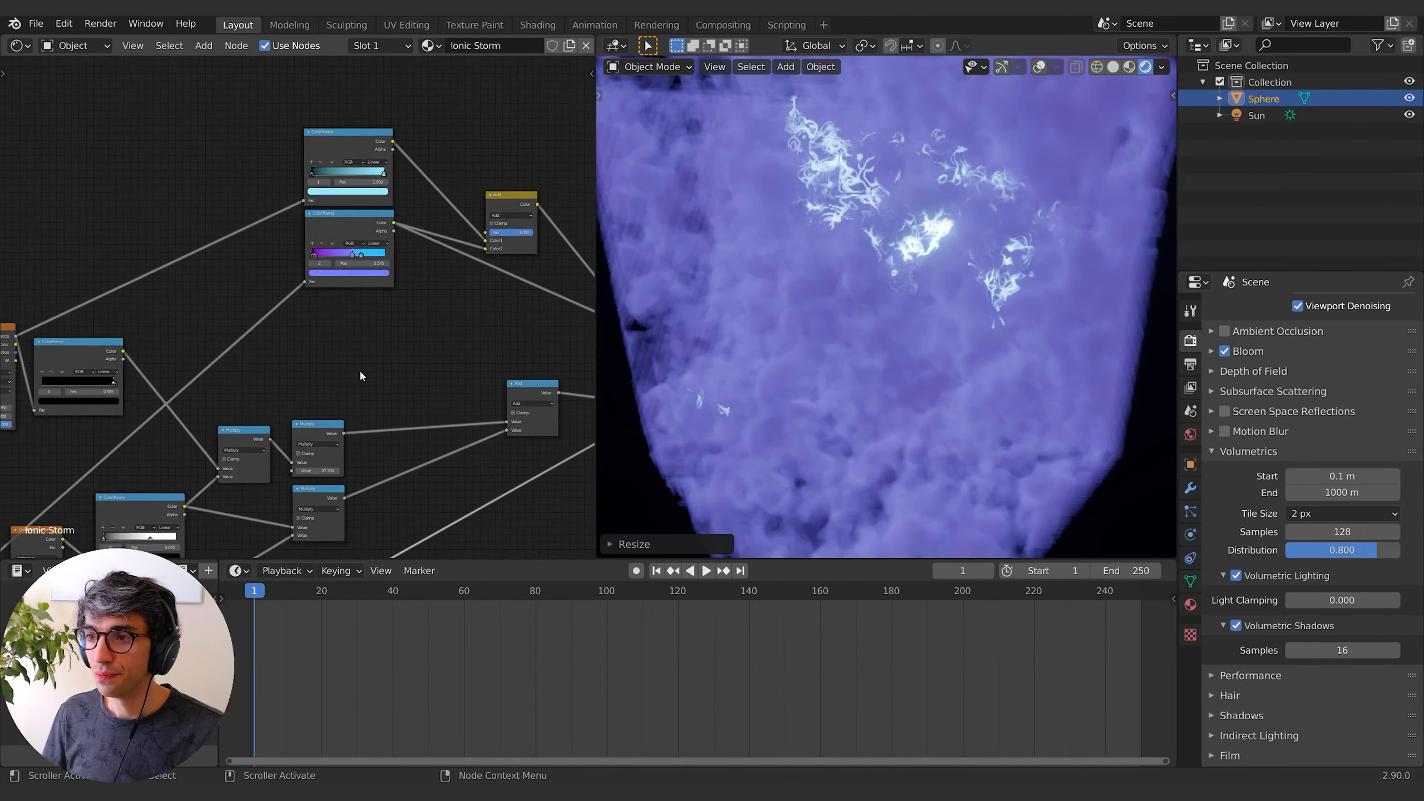
Darken the purple and violet-blue stops of the cloud ColorRamp and shift the violet-blue stop slightly toward the dark end.
middle_drag(360, 376, 256, 438)
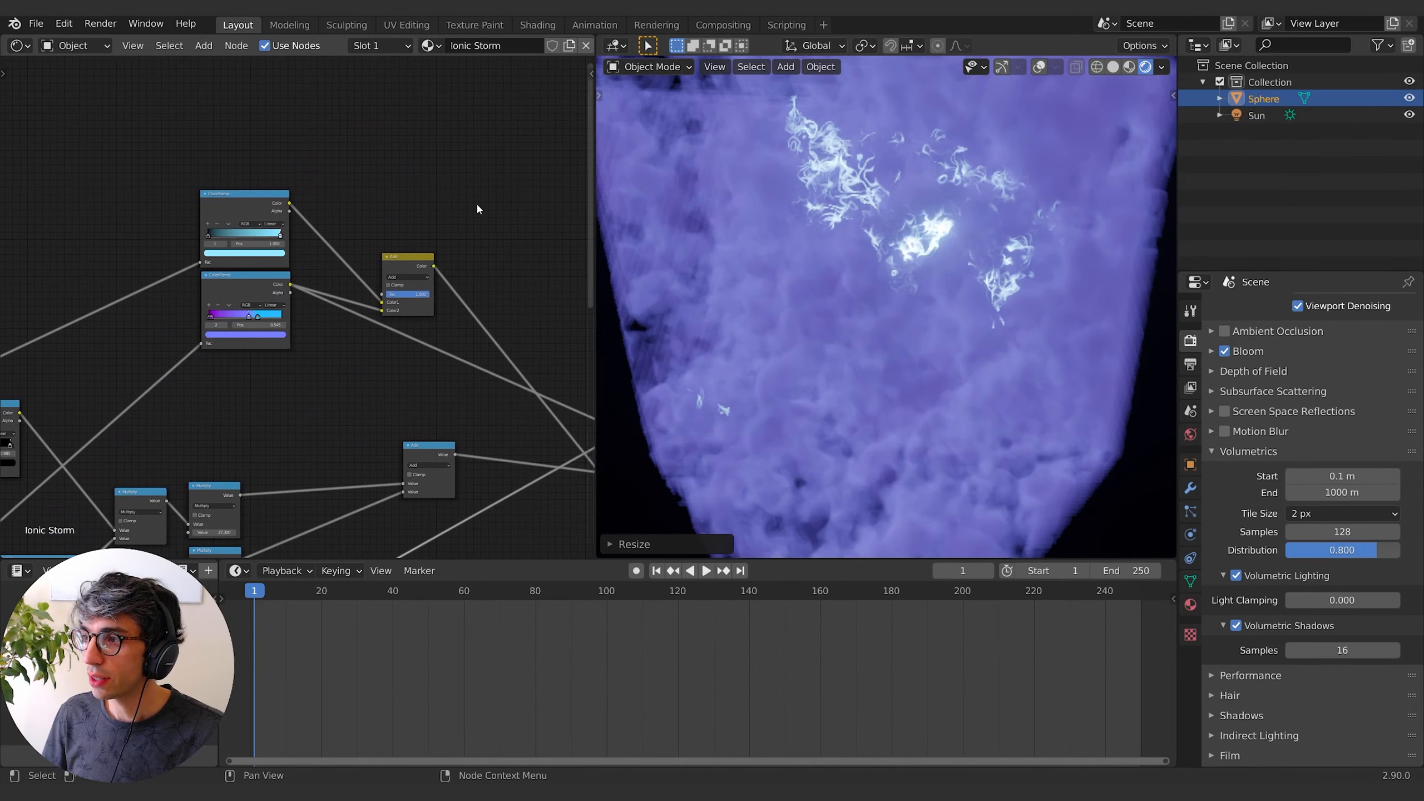
click(215, 317)
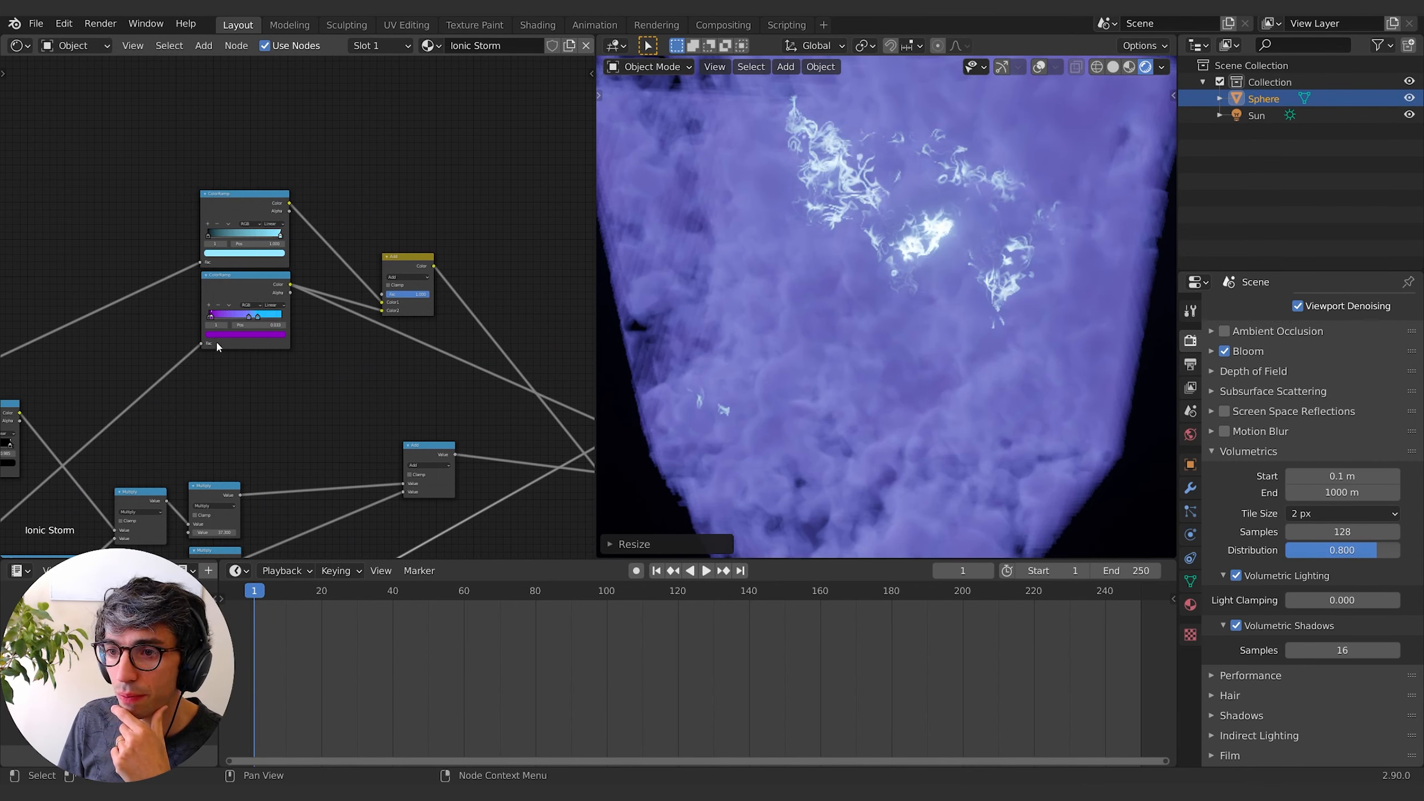
drag(269, 263, 269, 274)
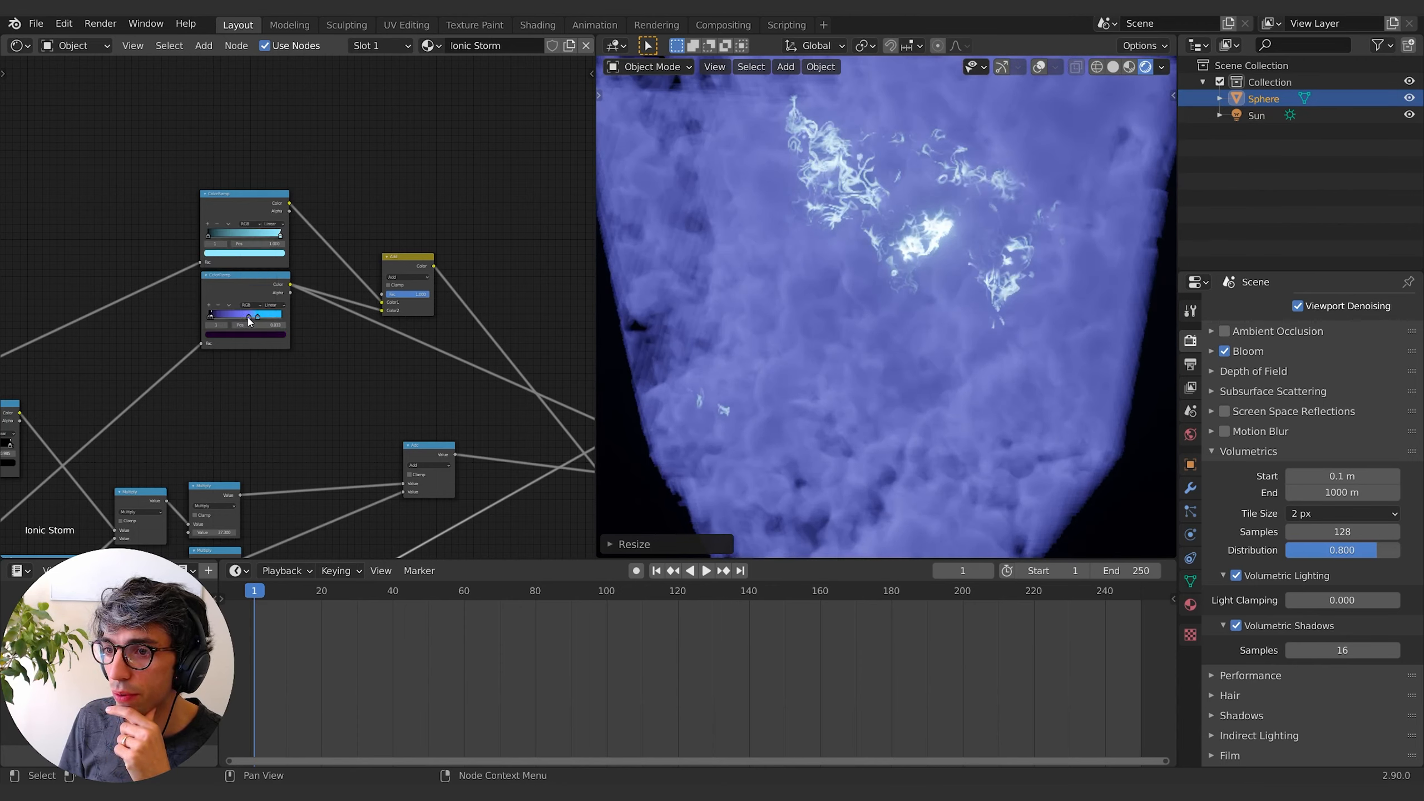
click(249, 318)
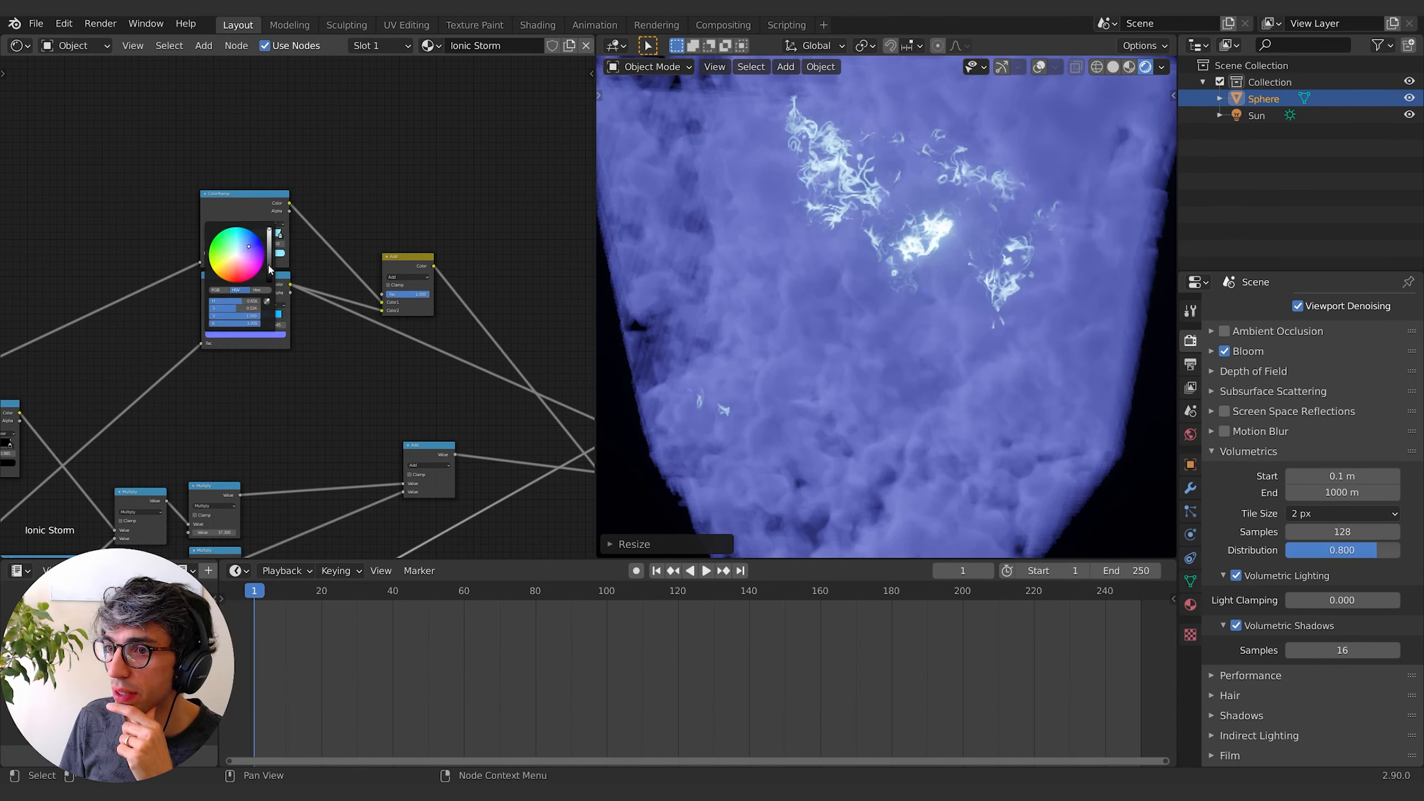
drag(271, 269, 269, 254)
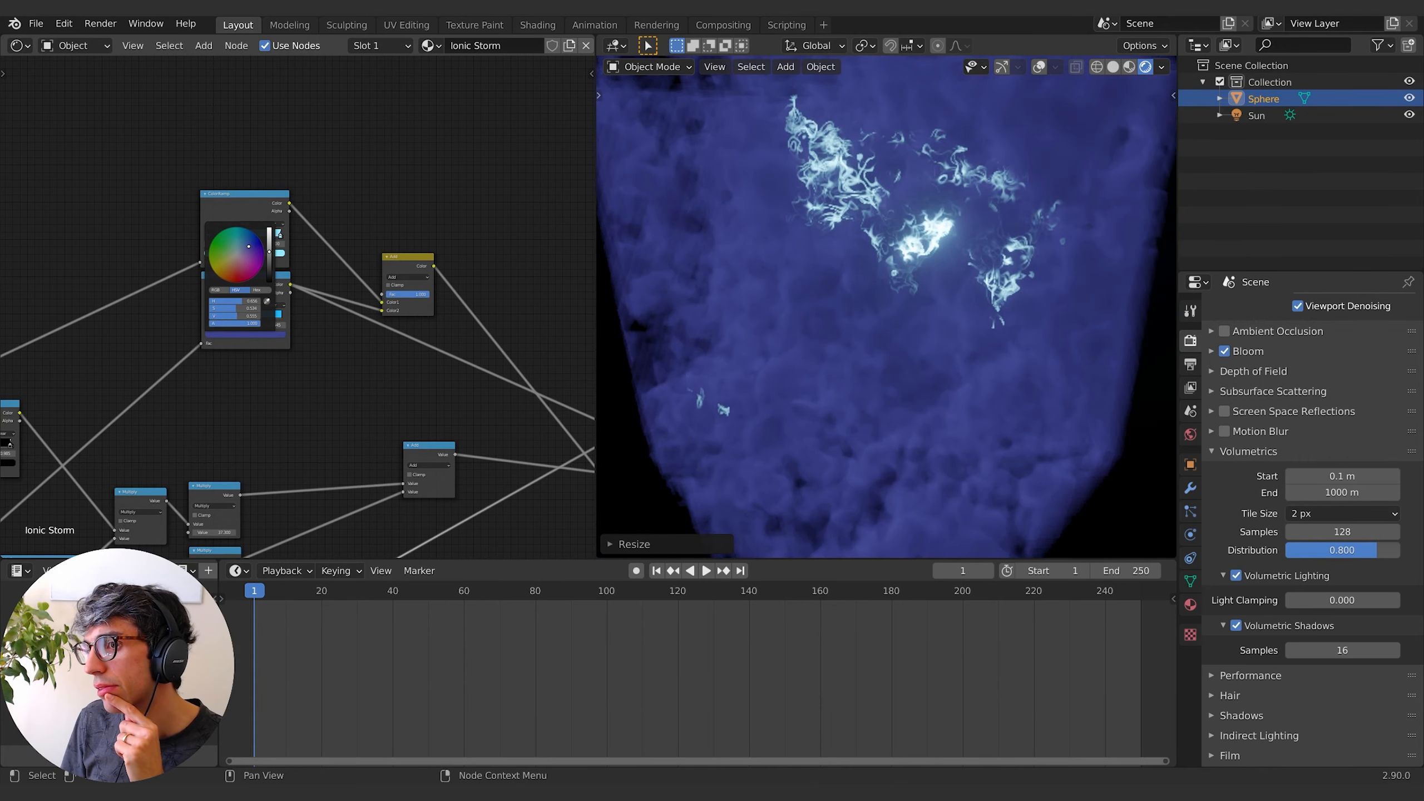
drag(249, 318, 244, 316)
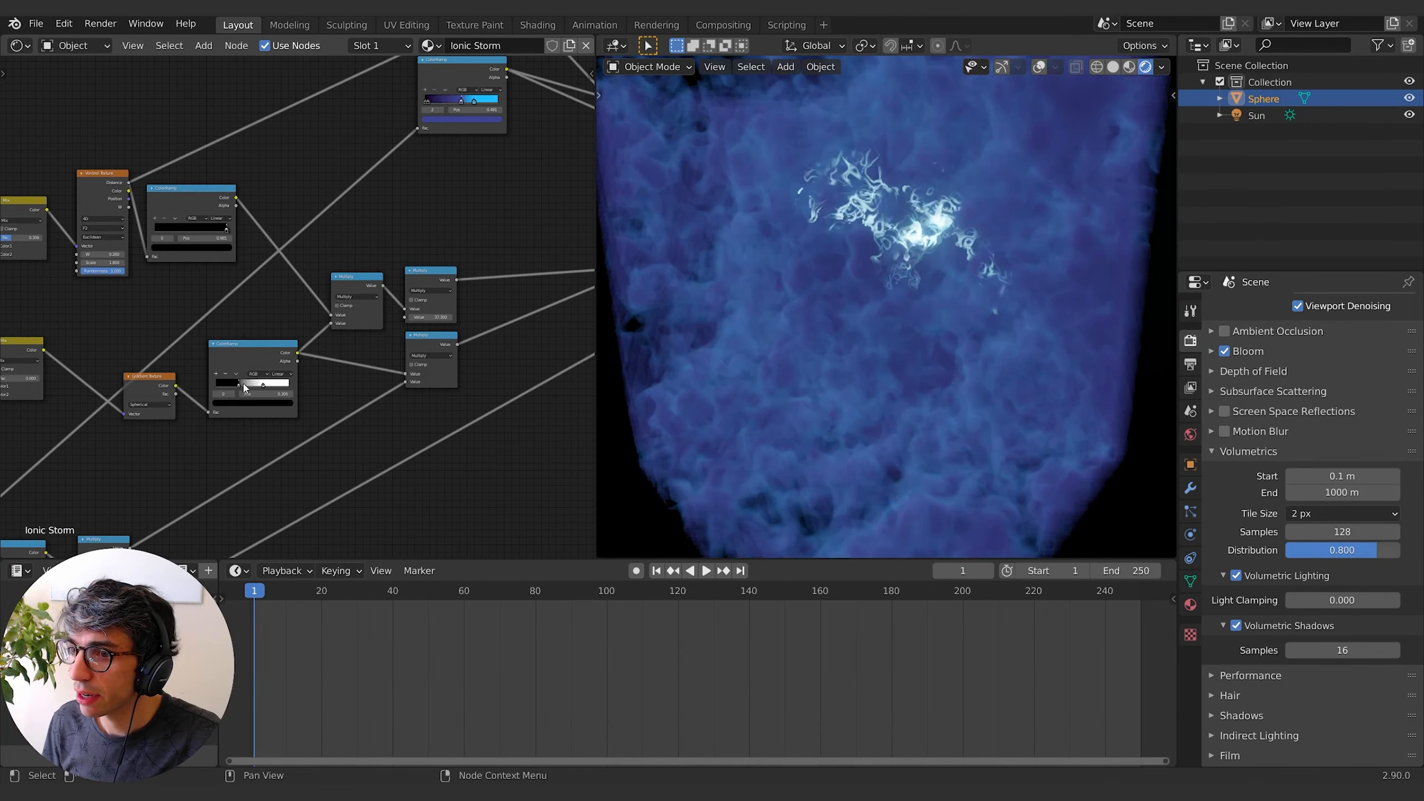
Widen the spherical gradient ColorRamp's falloff and multiply the density by its Color through a duplicated Multiply node on the density link.
drag(247, 384, 264, 388)
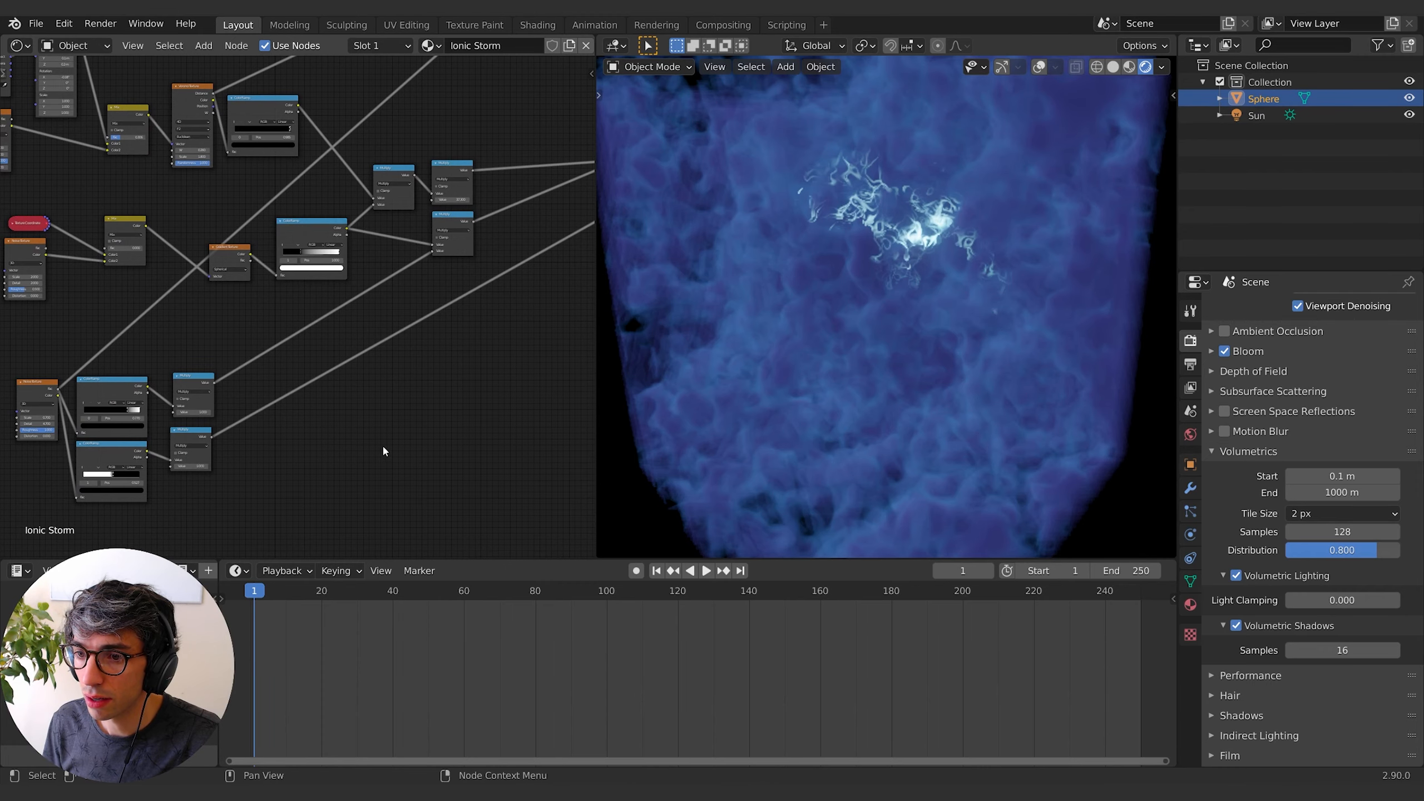
key(shift+d)
click(302, 374)
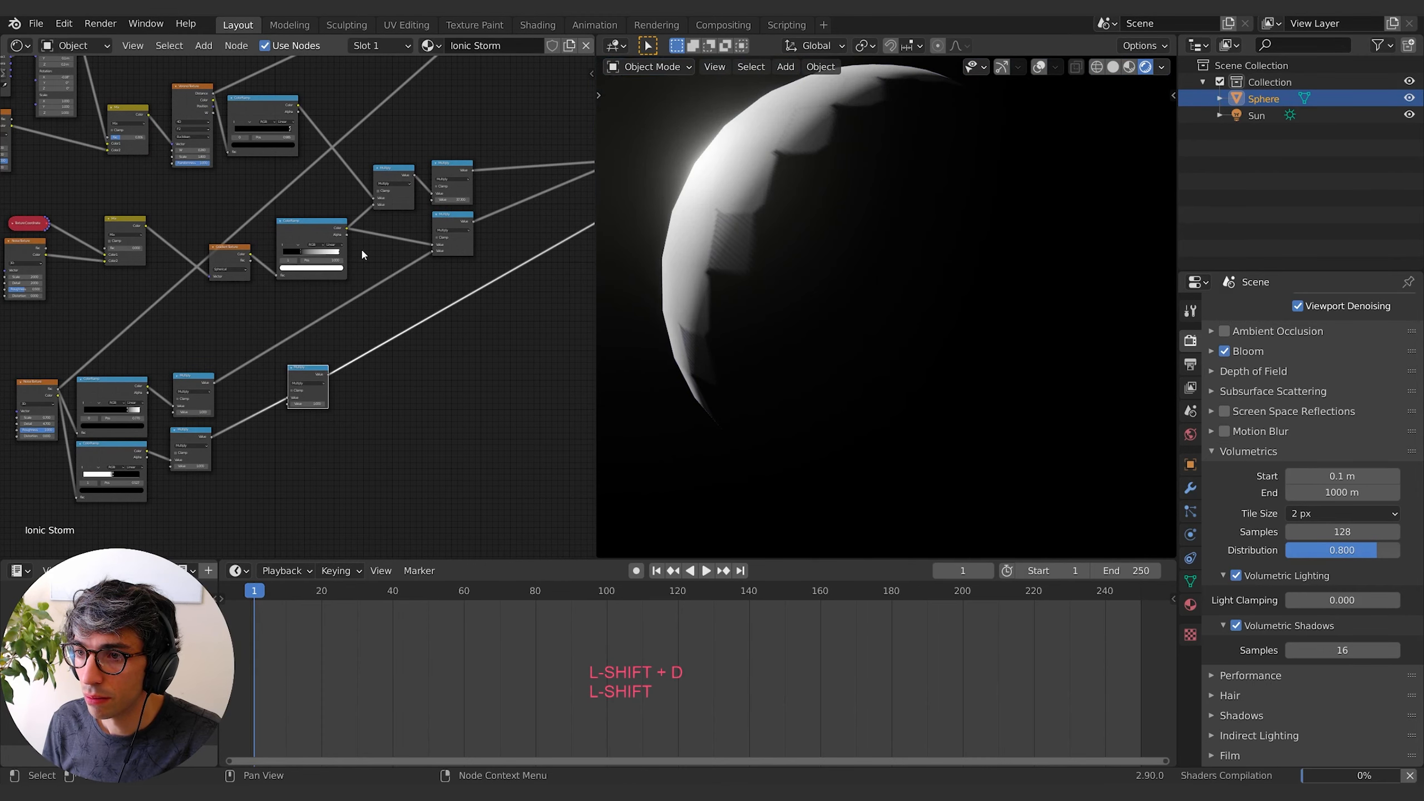
drag(346, 229, 361, 251)
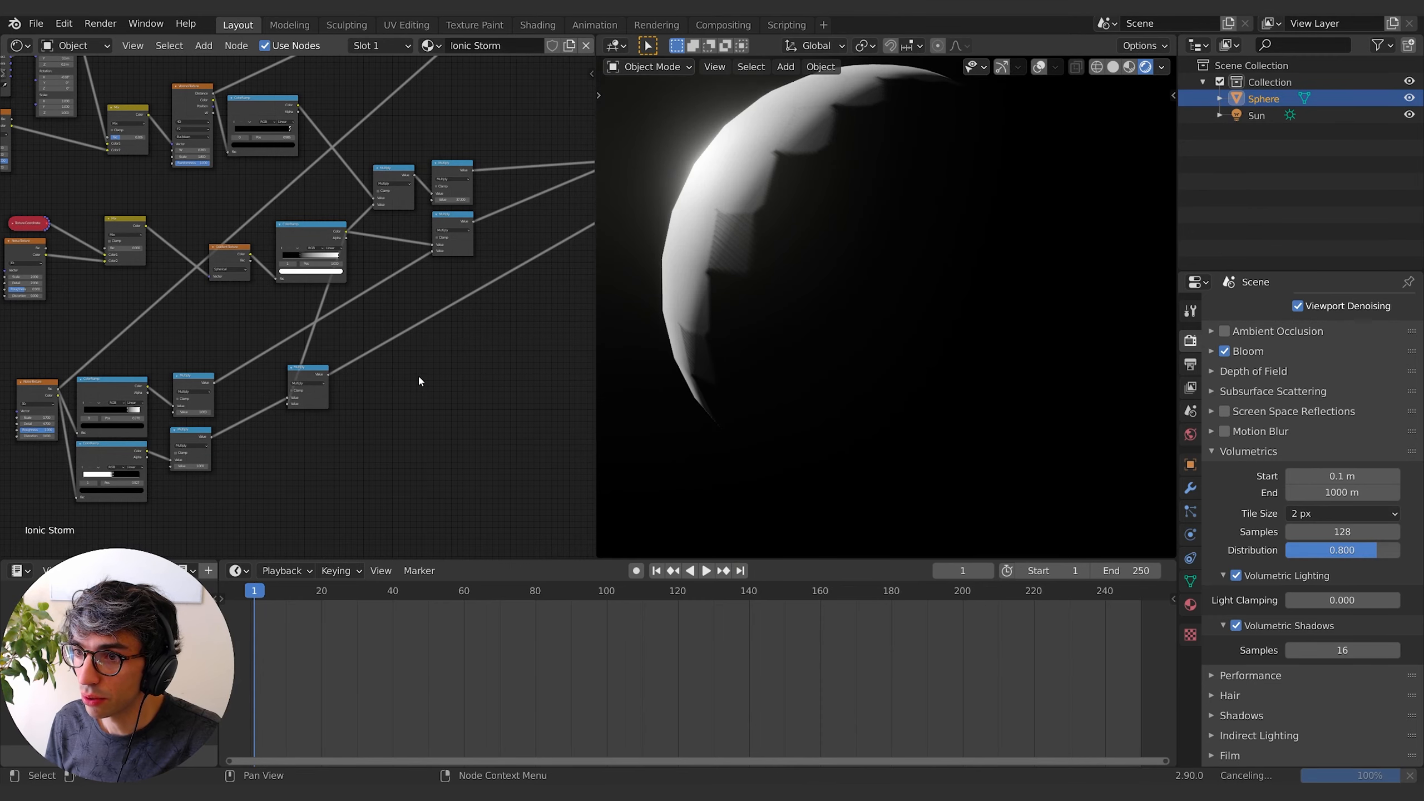
mouse_move(418, 381)
middle_down()
mouse_move(354, 387)
mouse_move(393, 389)
middle_up()
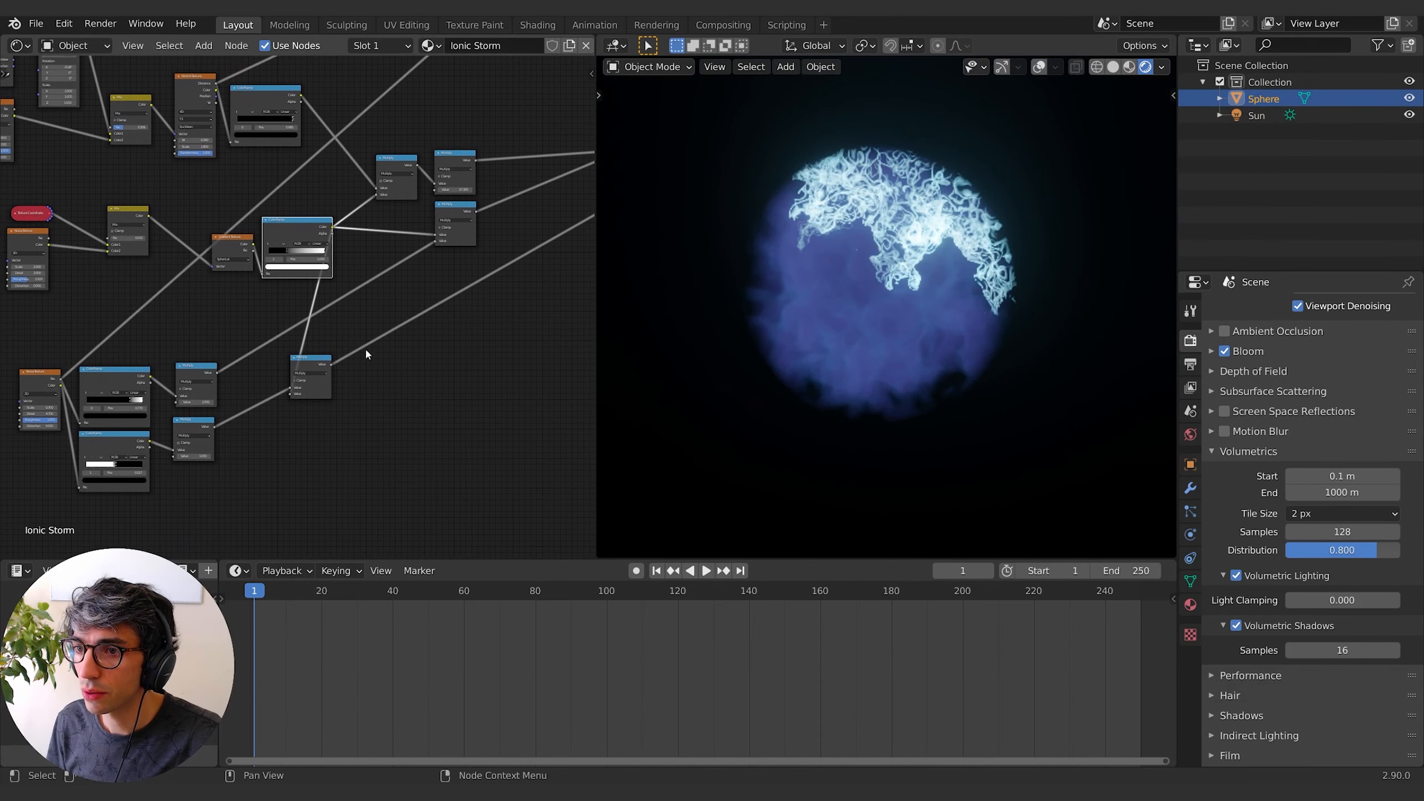
Move the spherical gradient ColorRamp's black stop to 0 and adjust its white stop, trying position 0.345.
scroll(296, 256, up, 5)
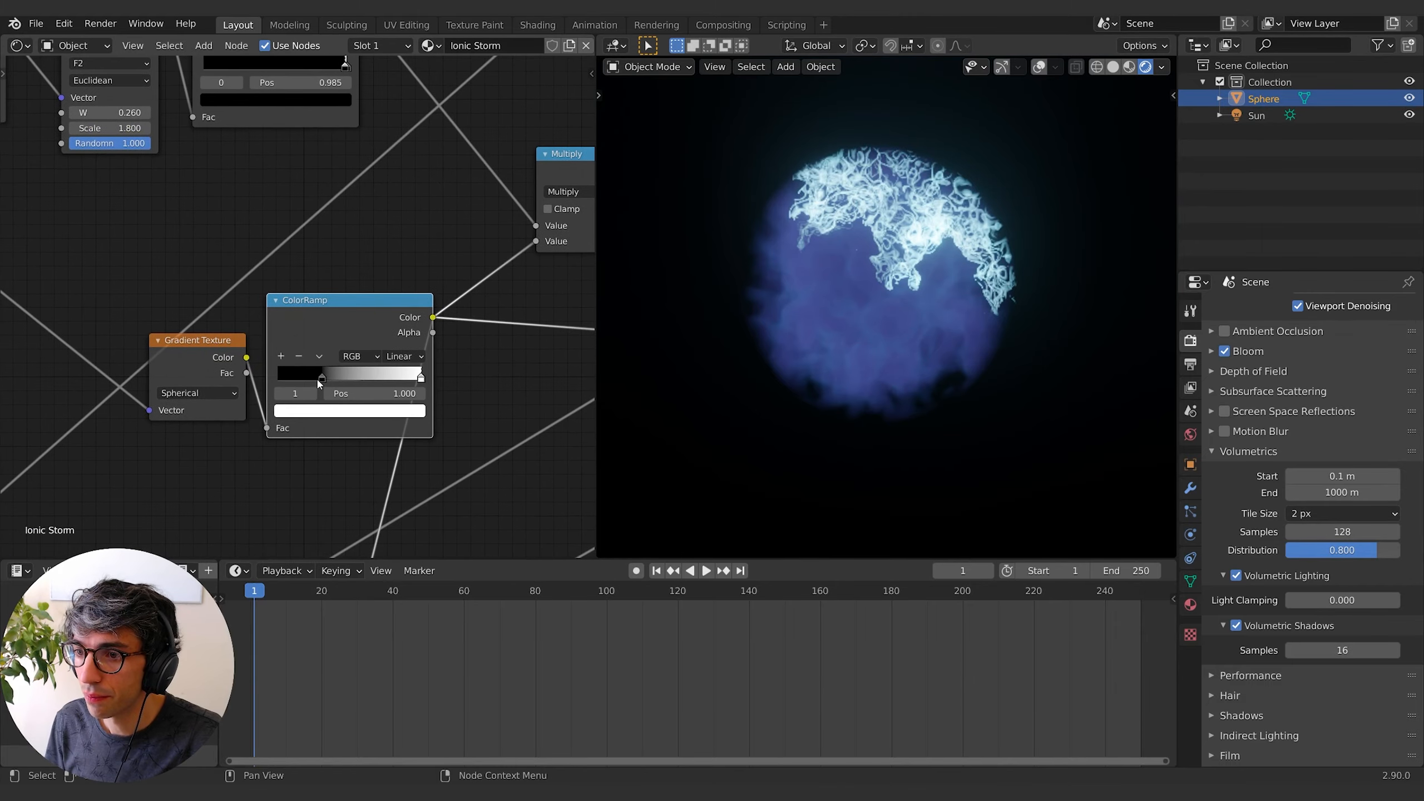
drag(317, 383, 259, 384)
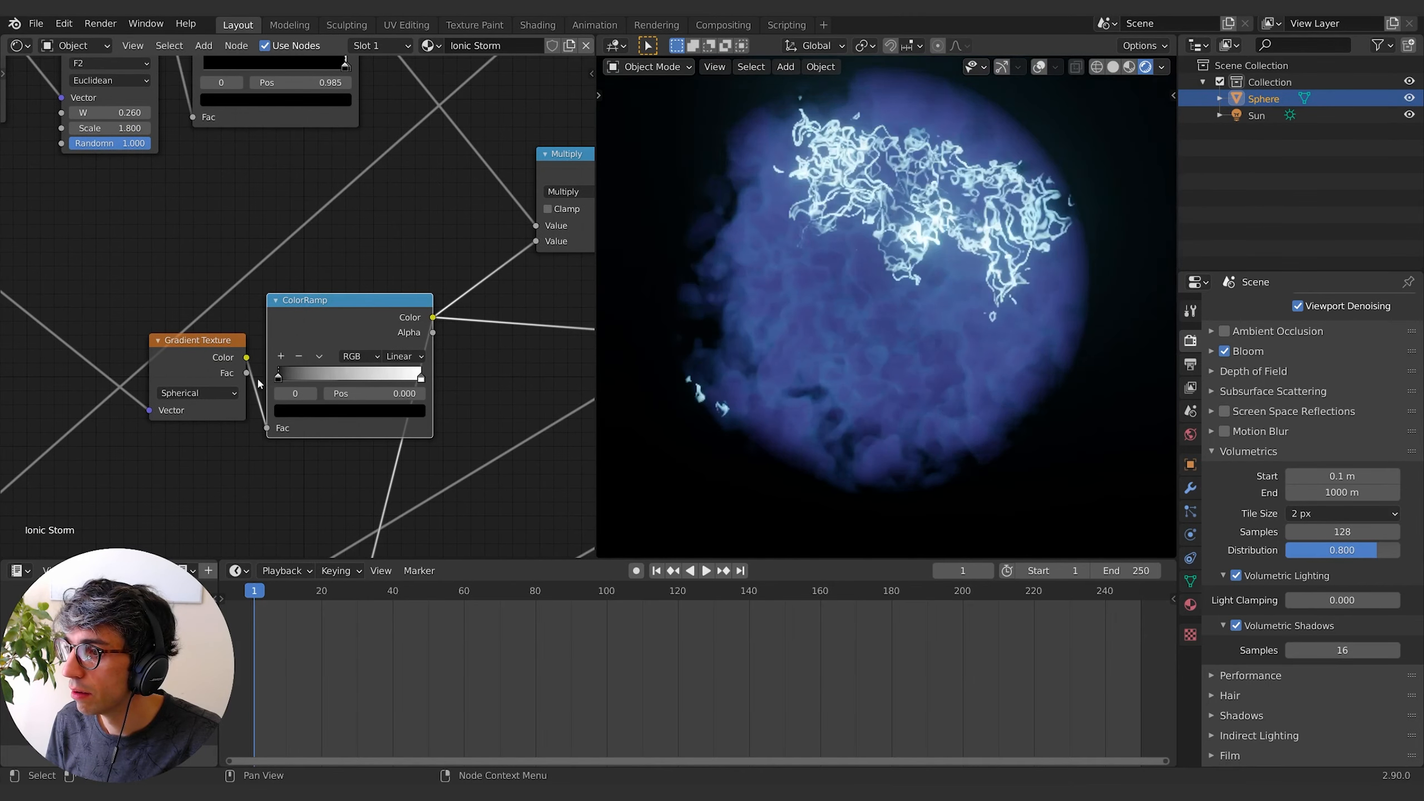
drag(425, 382, 324, 383)
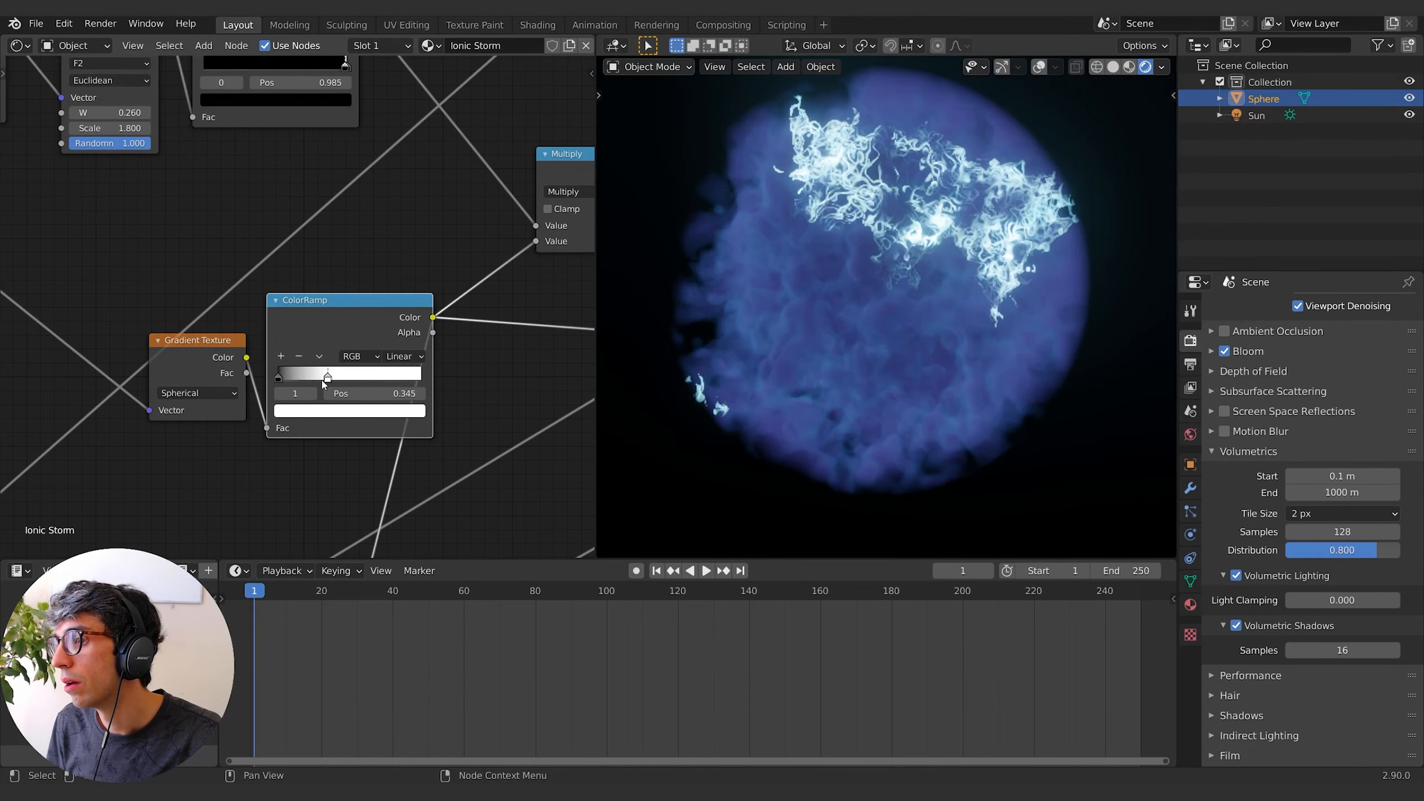
mouse_move(324, 383)
middle_down()
mouse_move(260, 404)
mouse_move(376, 352)
mouse_move(298, 377)
middle_up()
drag(382, 296, 396, 296)
drag(395, 296, 393, 296)
Fine-tune the density Multiply's Value and move the upper noise ColorRamp's black and white stops to lower positions.
mouse_move(151, 364)
mouse_down()
mouse_move(182, 364)
mouse_move(162, 364)
mouse_up()
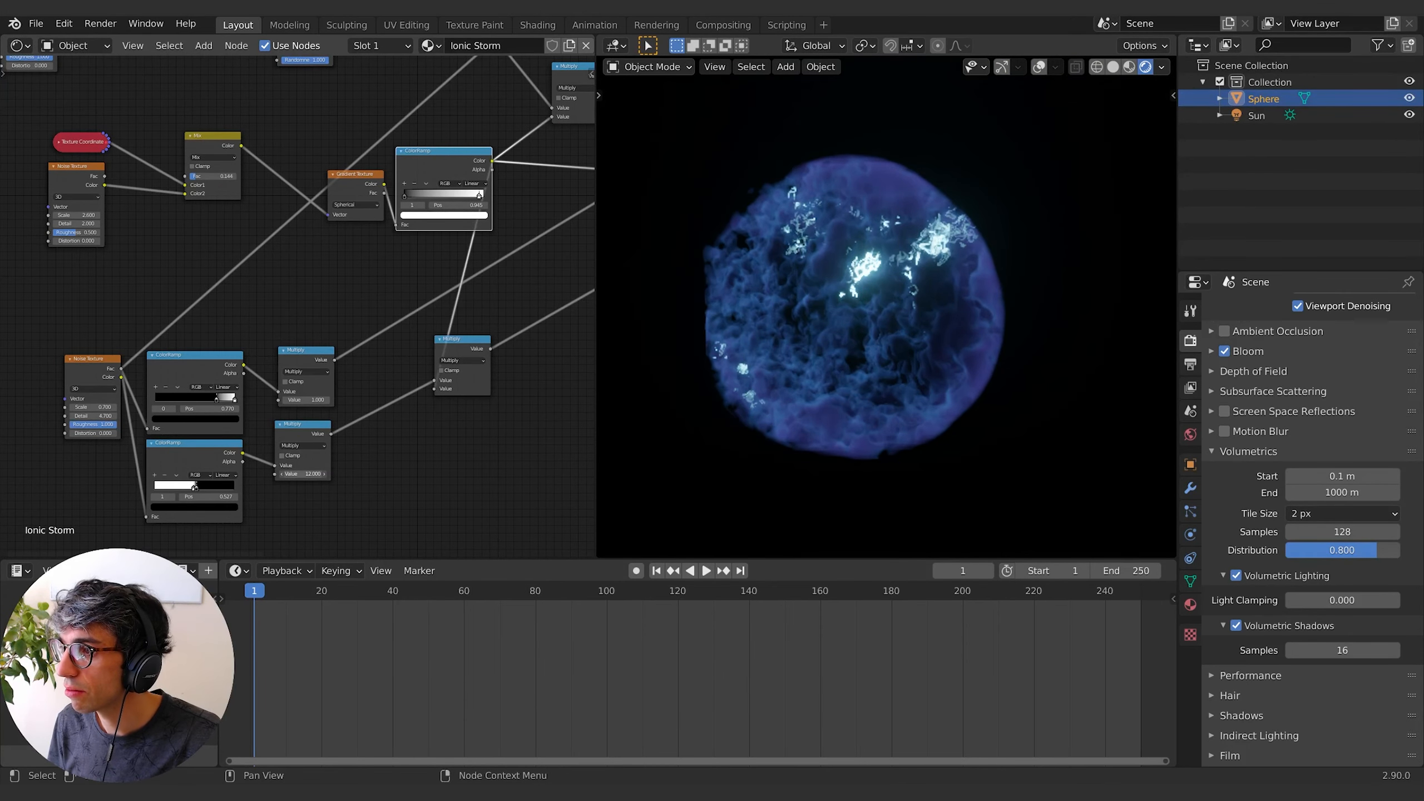
drag(307, 474, 304, 474)
middle_drag(317, 532, 396, 480)
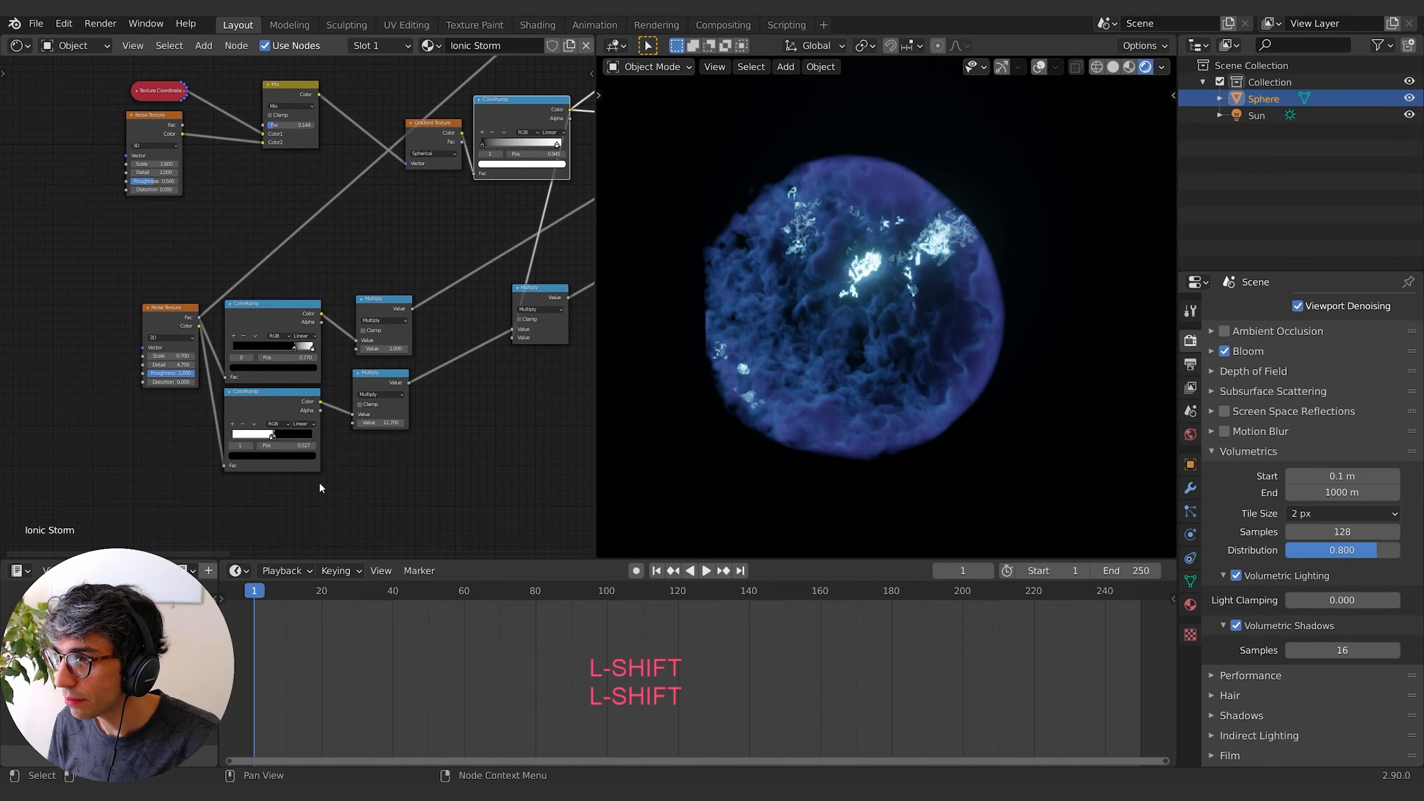
scroll(891, 383, up, 5)
drag(294, 347, 274, 349)
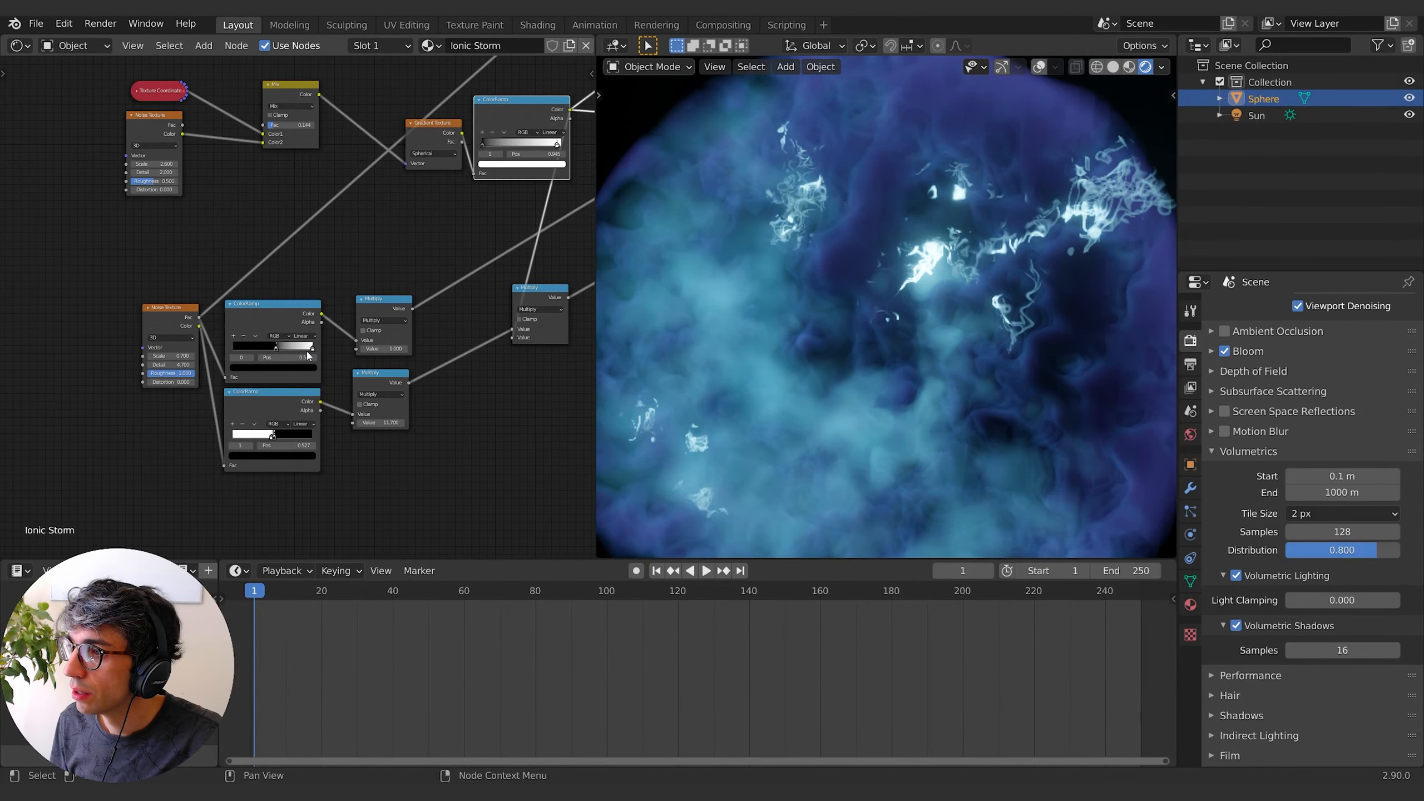
drag(313, 352, 304, 350)
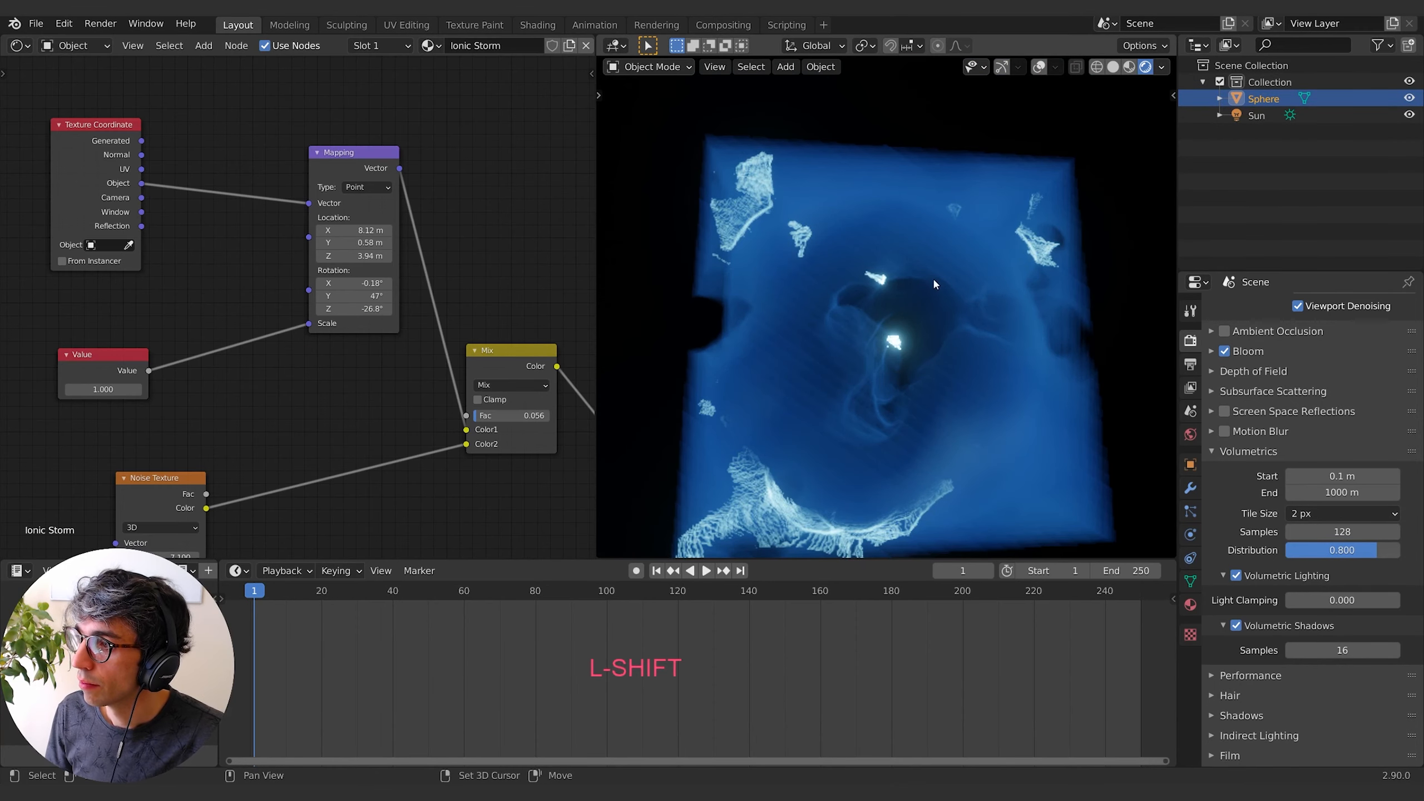
Add a camera, look through it and reframe the shot on the glowing volume.
key(shift+a)
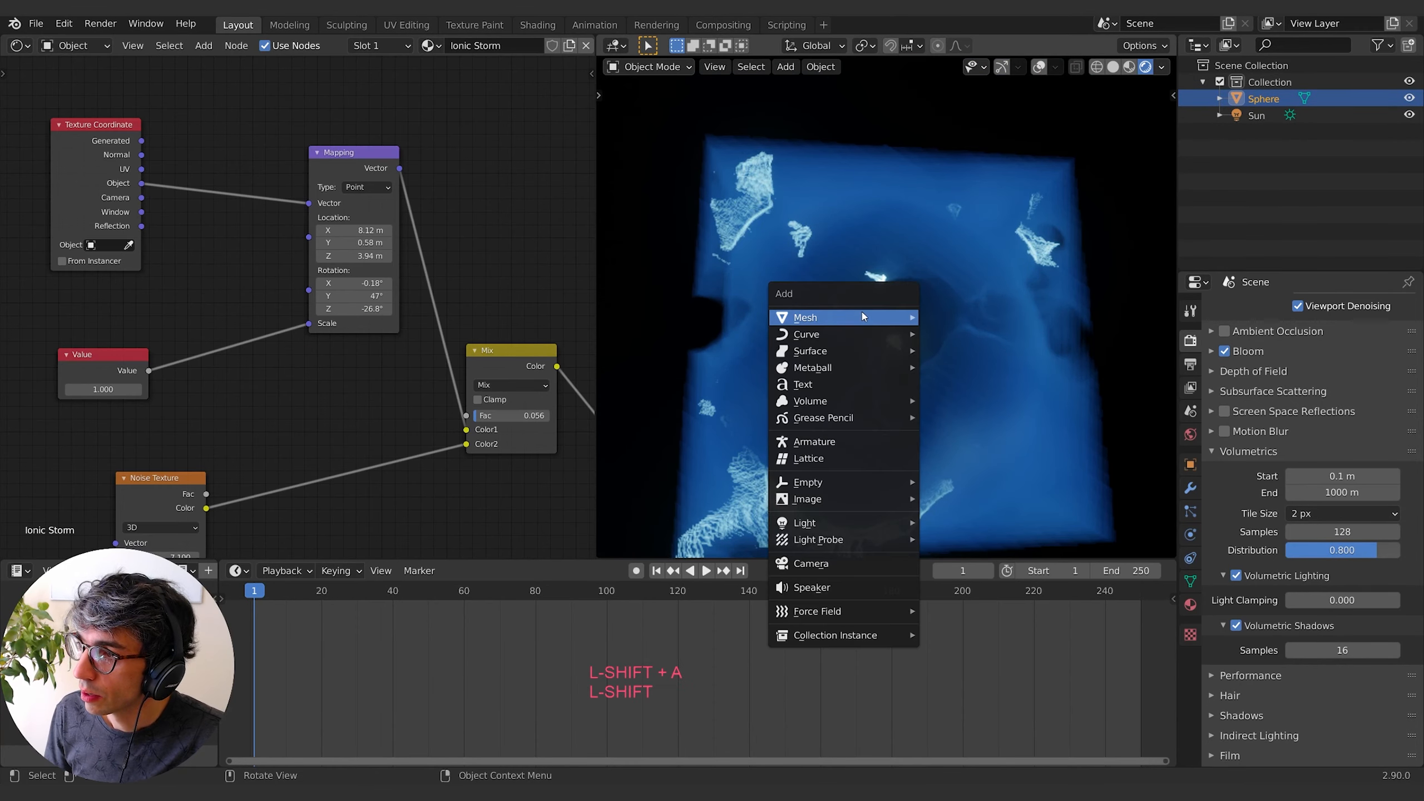
click(833, 565)
key(KP_0)
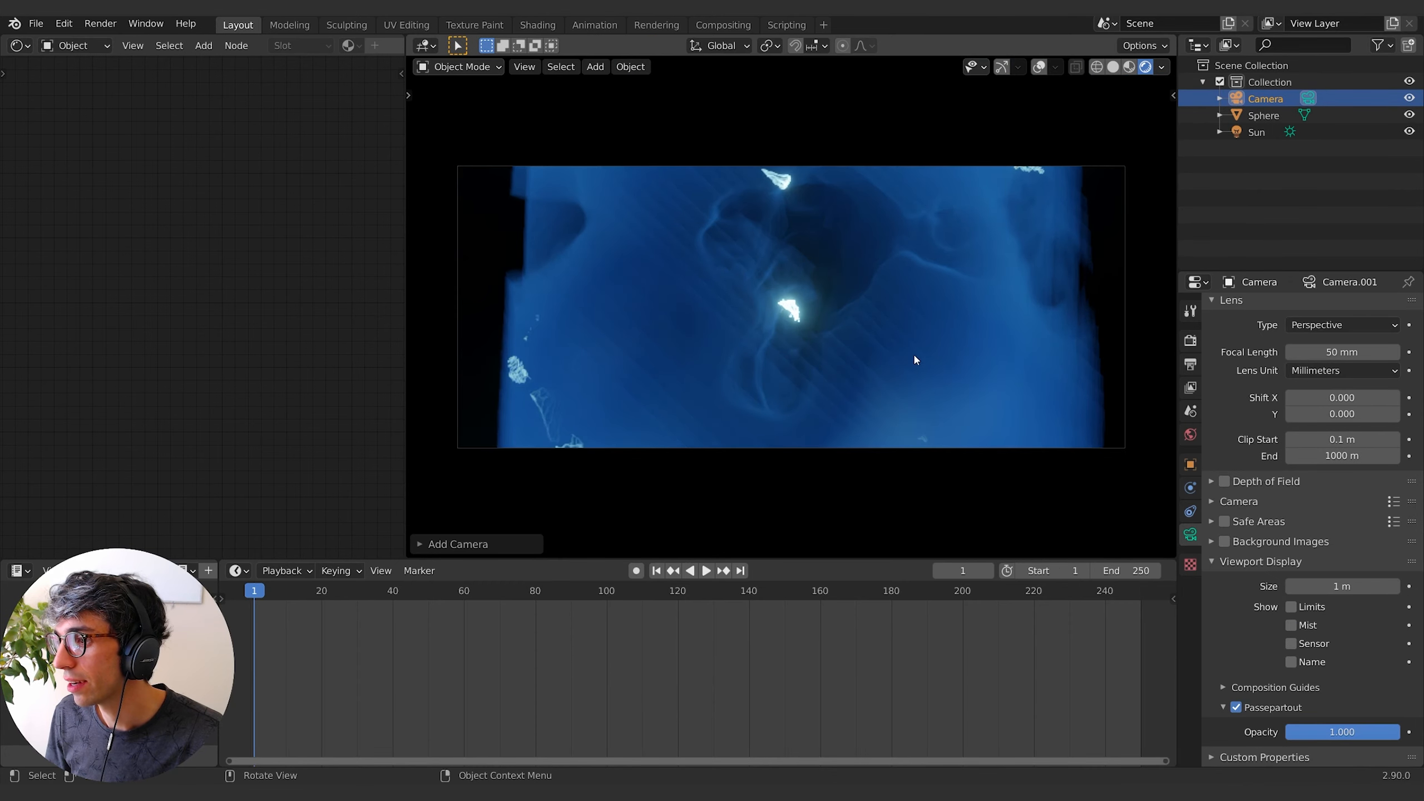
mouse_move(915, 356)
middle_down()
mouse_move(915, 326)
mouse_move(867, 339)
mouse_move(888, 323)
mouse_move(871, 353)
mouse_move(911, 332)
middle_up()
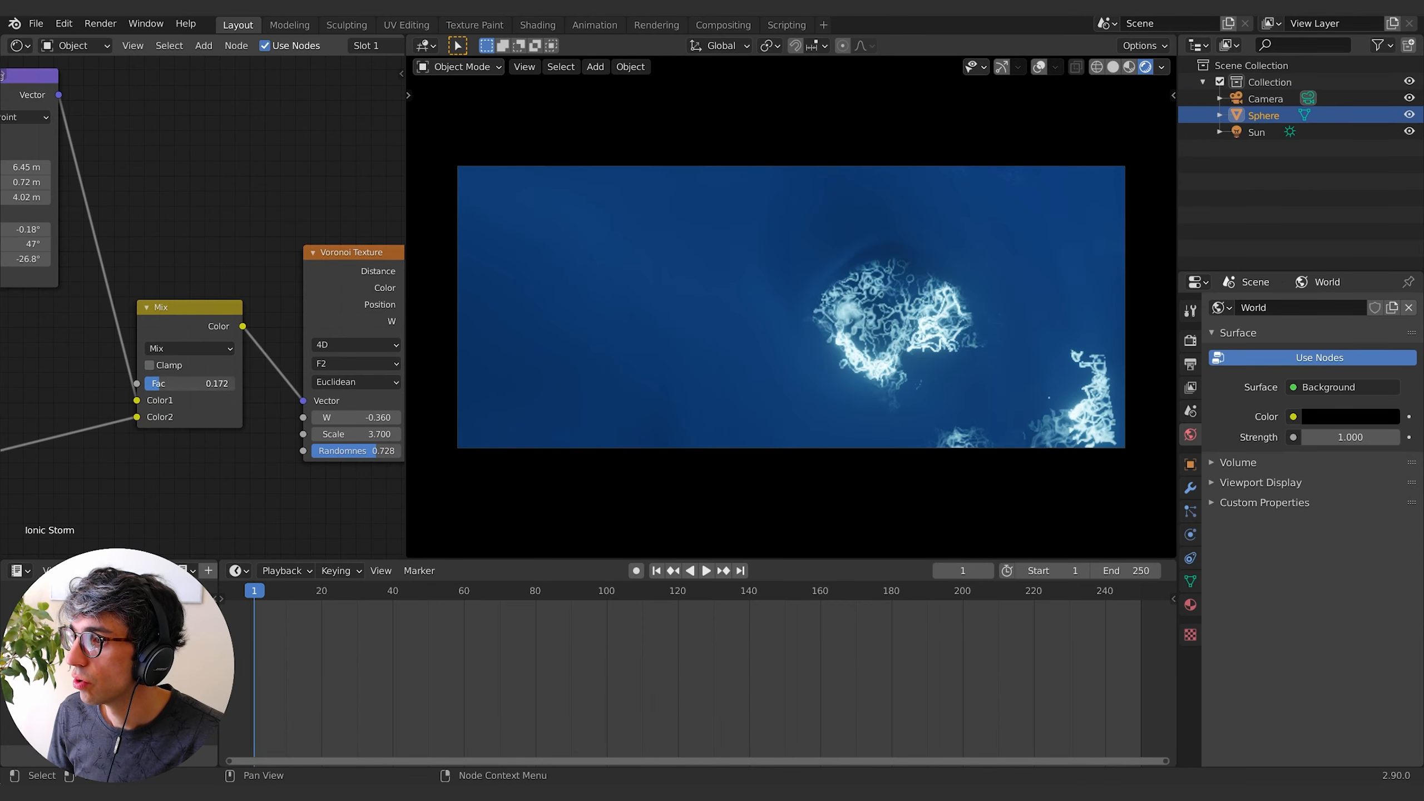
Set the Fac of the Mix node feeding the Voronoi Texture to 0.139.
drag(189, 384, 197, 383)
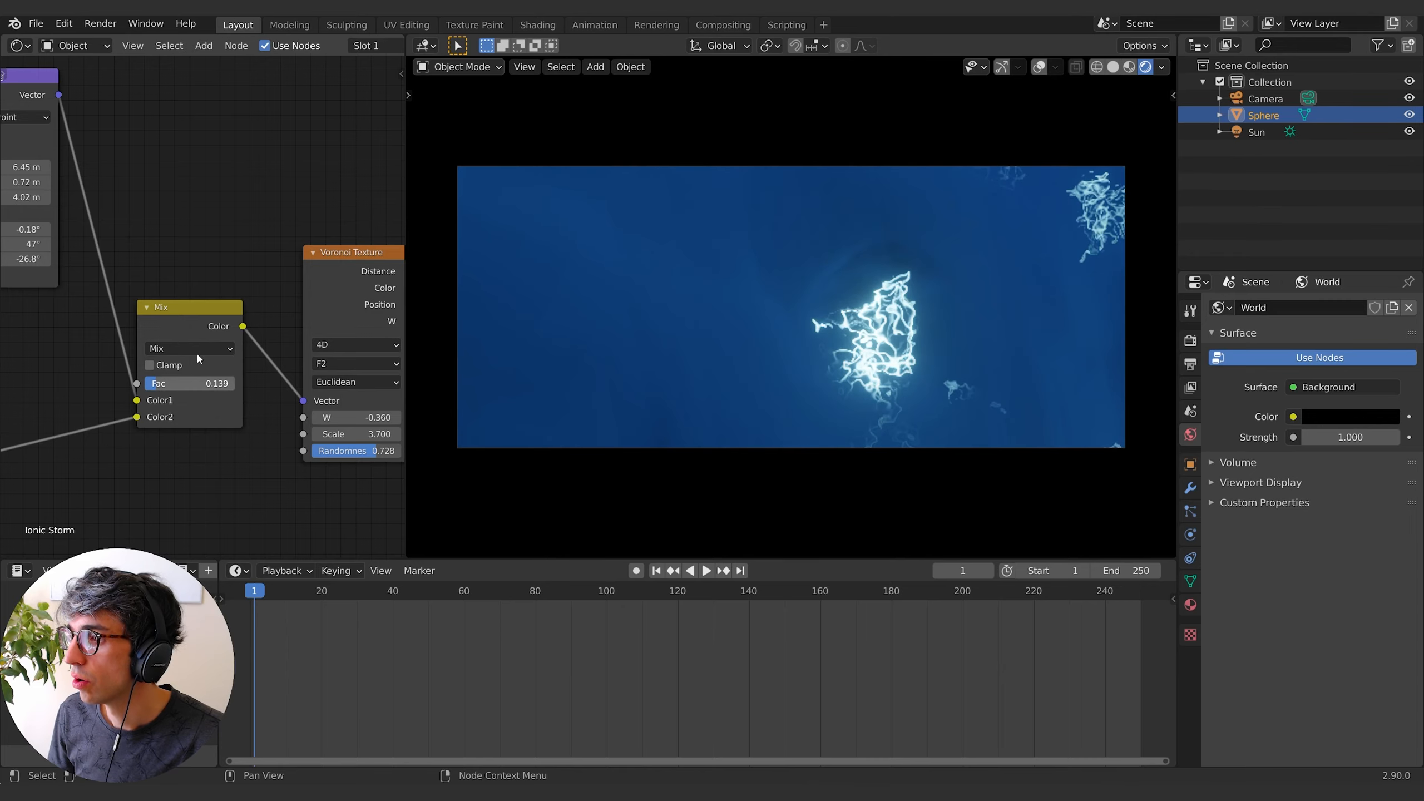
Set the density ColorRamp's black stop to 0.600 with its white stop at the end, and lower the cloud Noise Texture's Scale.
middle_drag(211, 248, 211, 163)
middle_drag(180, 365, 192, 285)
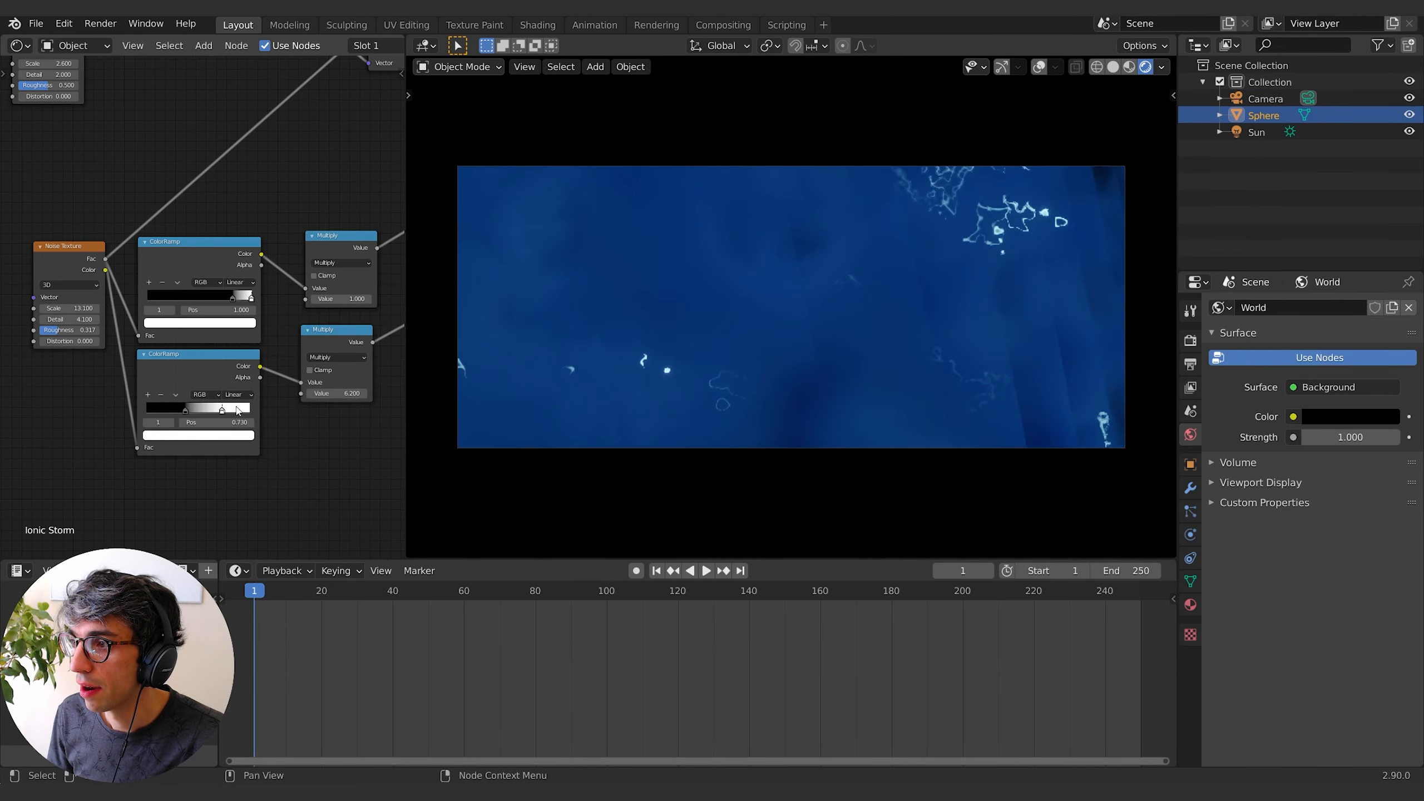
drag(237, 410, 208, 410)
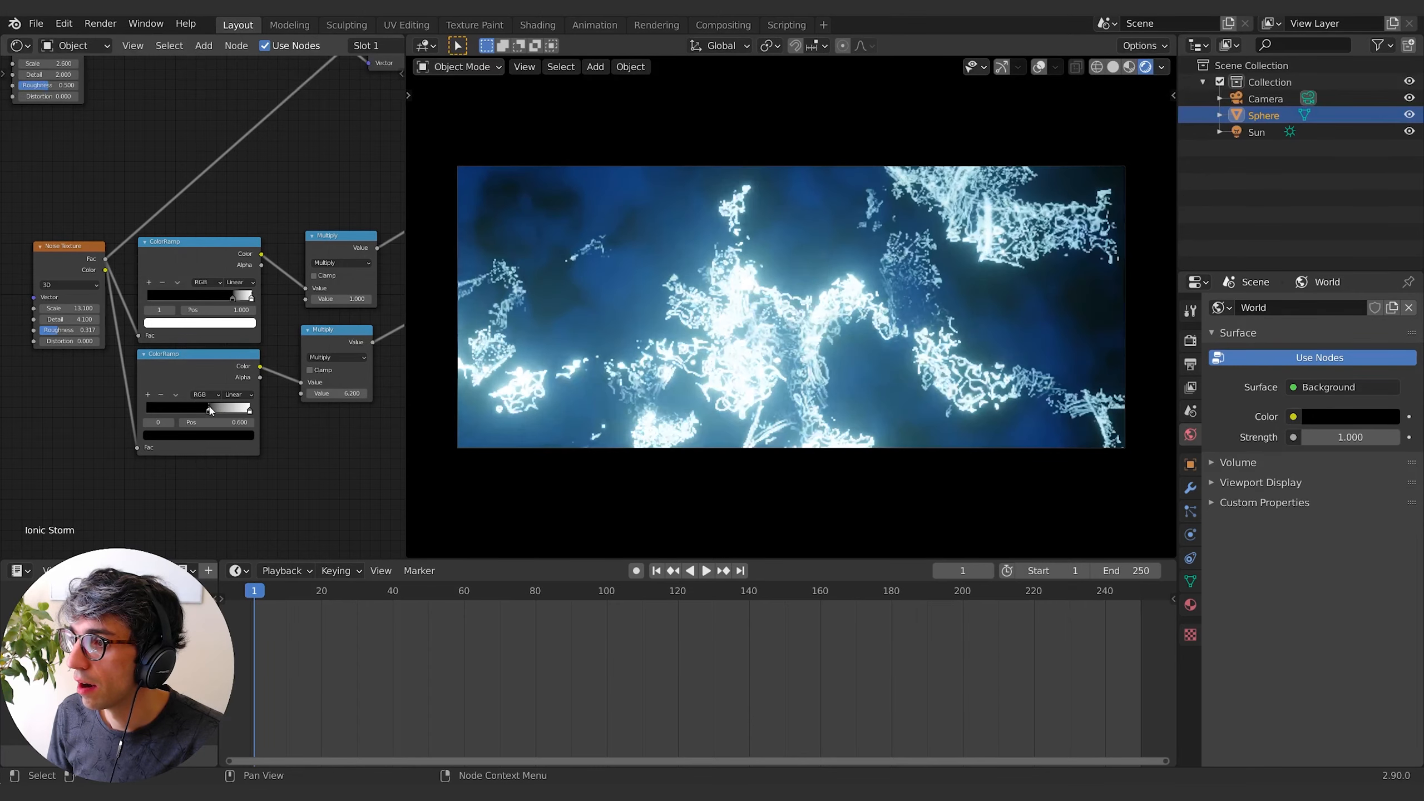
drag(70, 309, 22, 309)
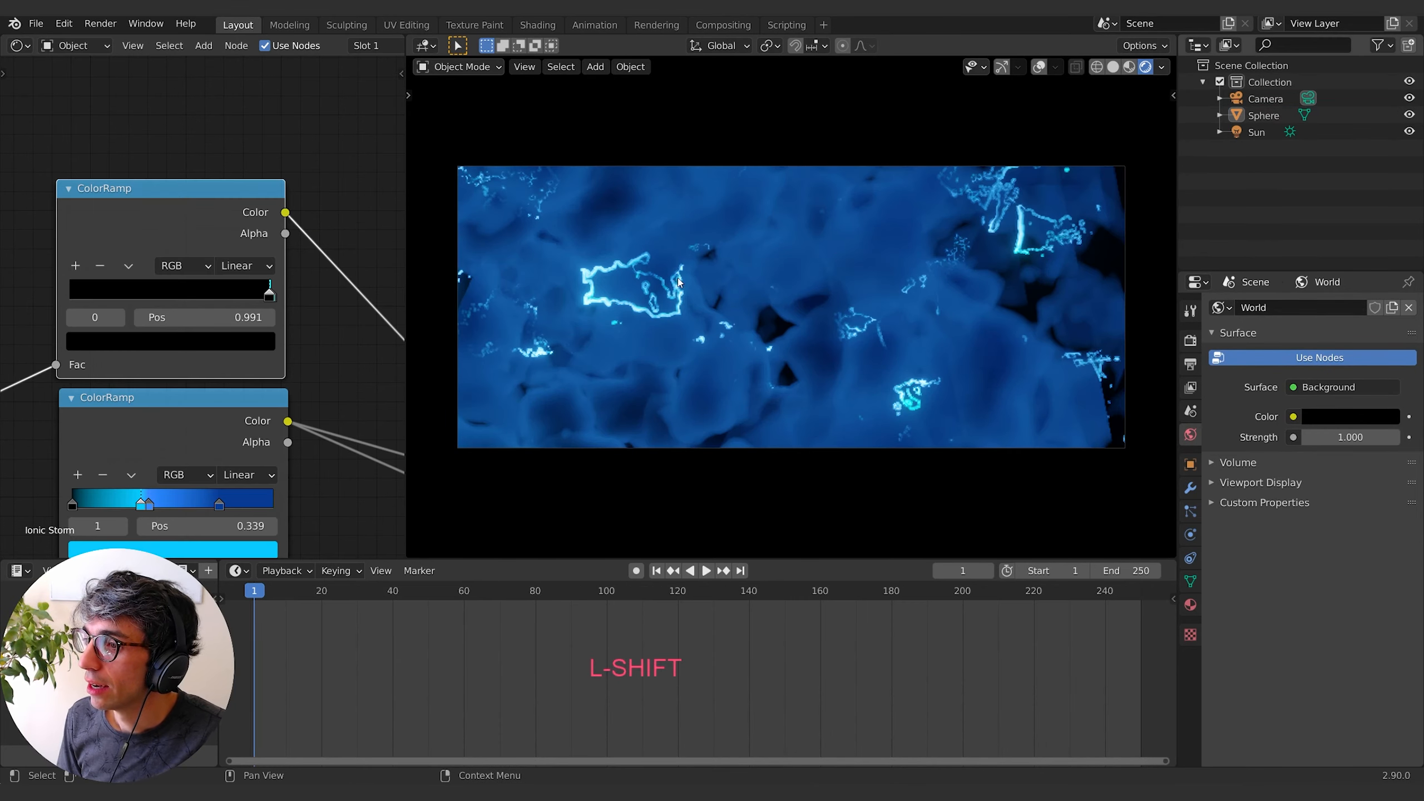
Add a Point light to the scene inside the storm volume.
key(shift+a)
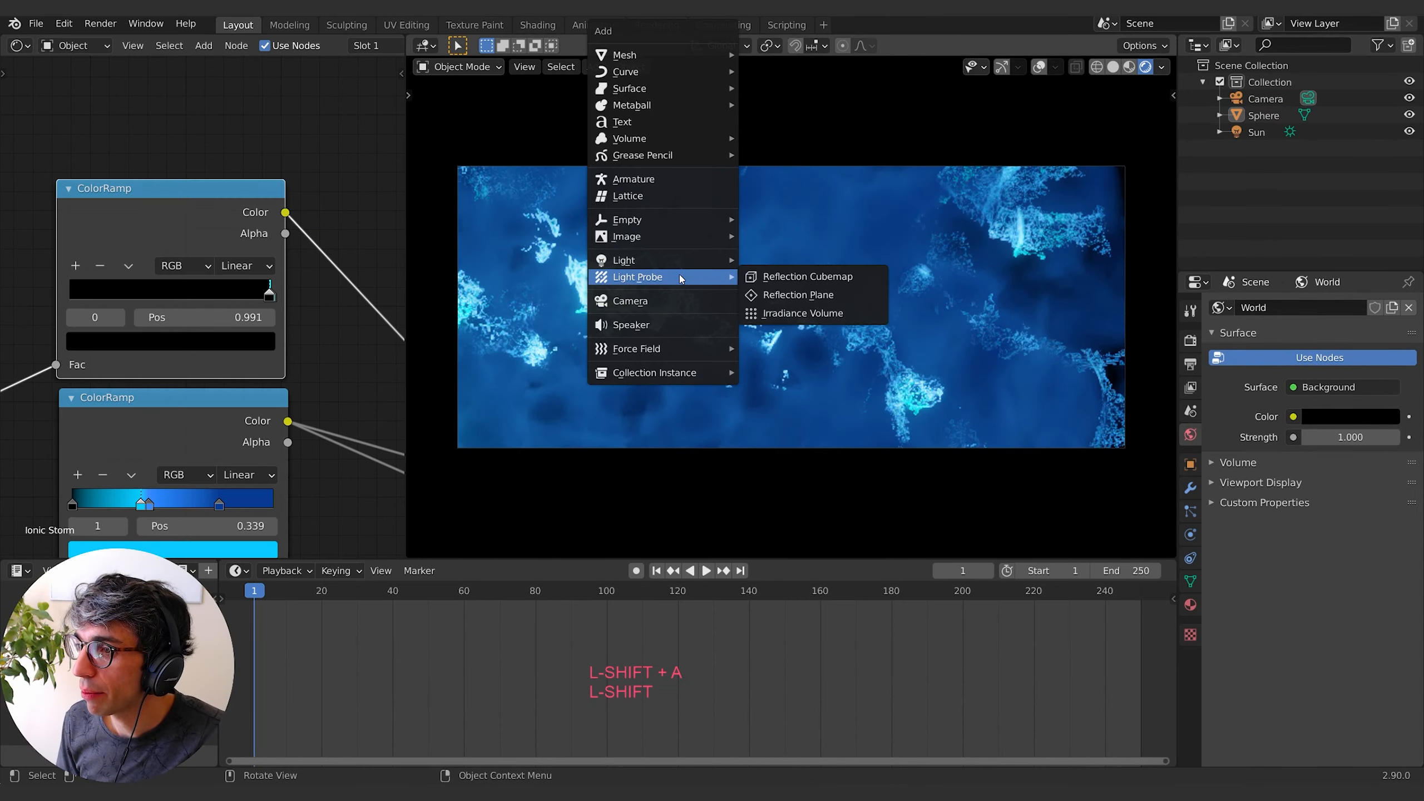
mouse_move(666, 257)
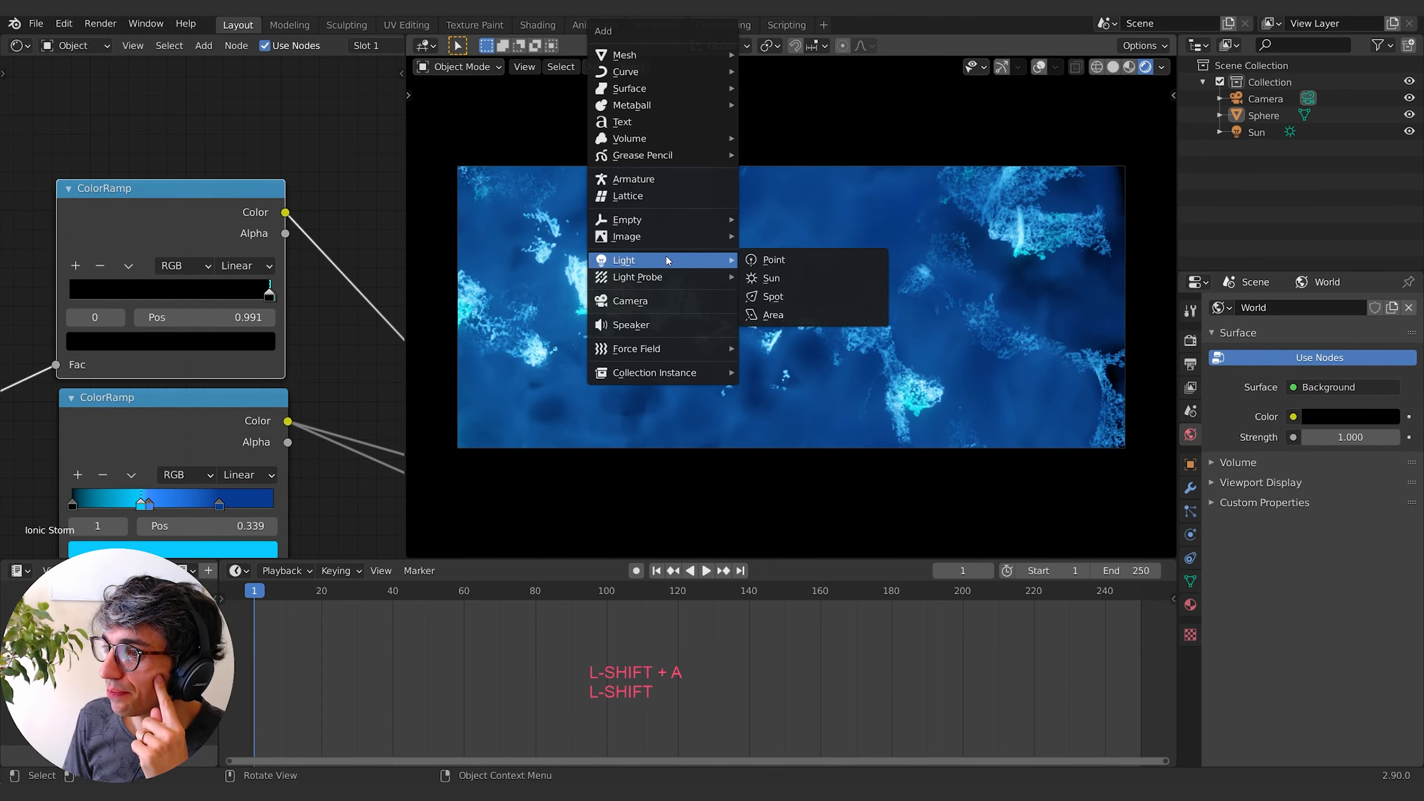
click(772, 262)
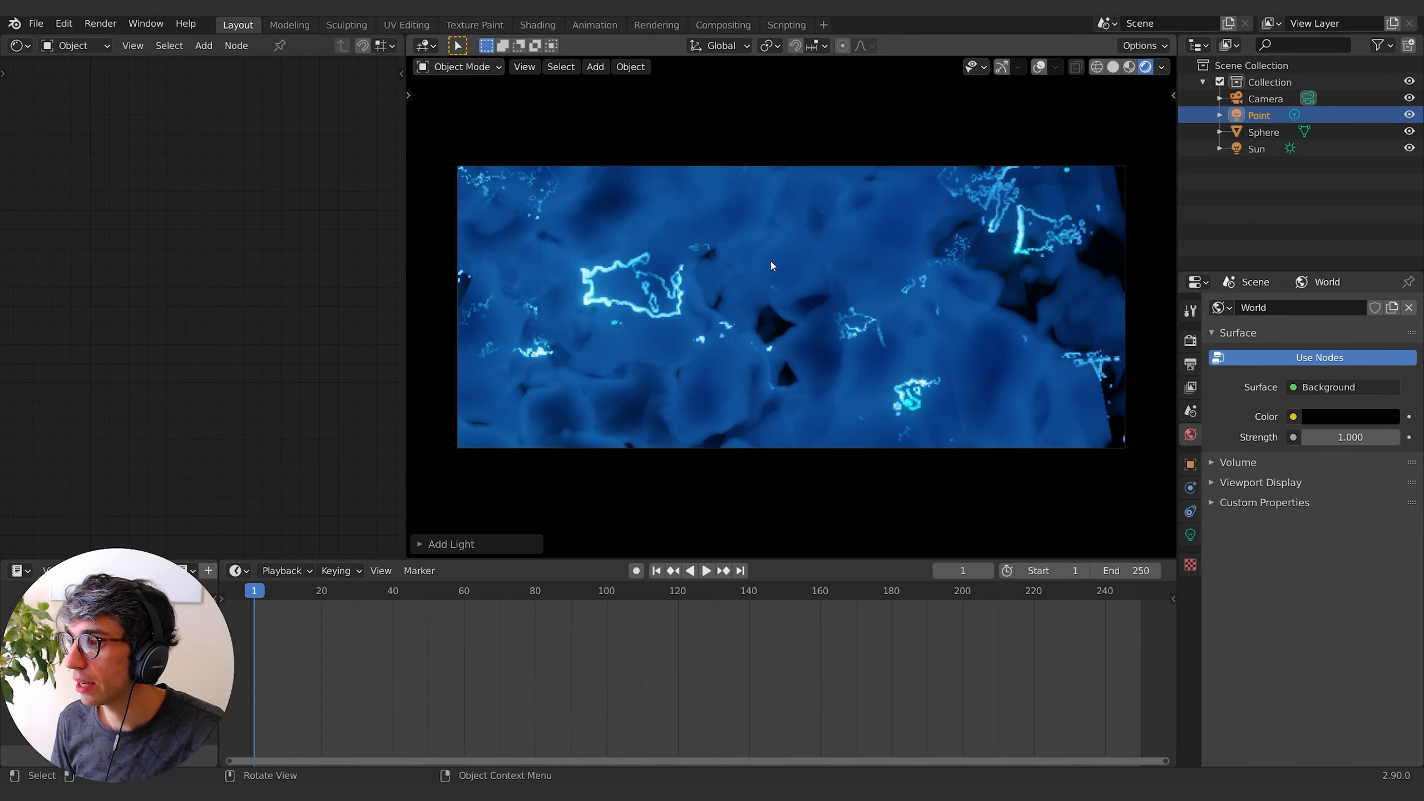
Turn off the Camera to View lock so that navigating the viewport leaves the camera in place.
click(1174, 98)
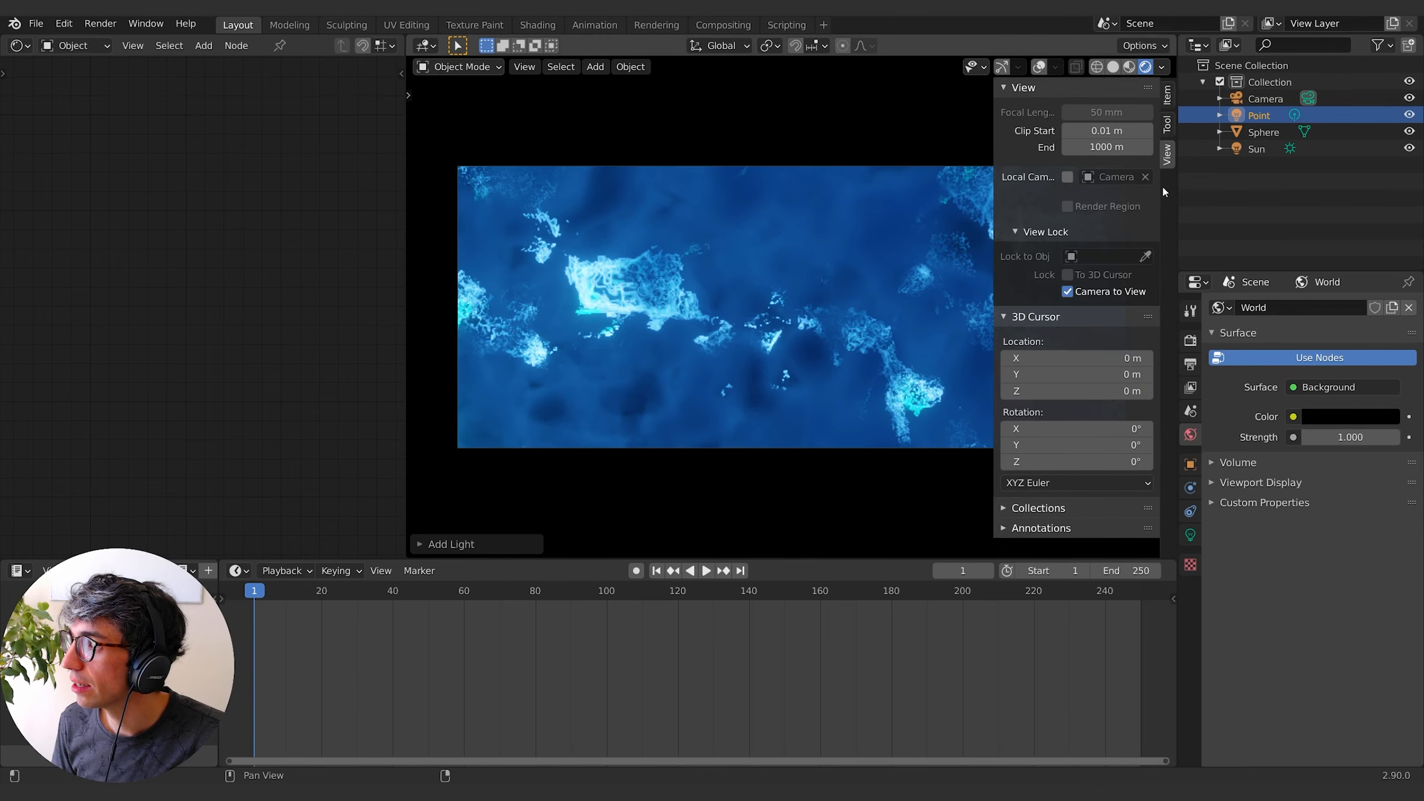
click(1067, 291)
middle_drag(645, 314, 688, 330)
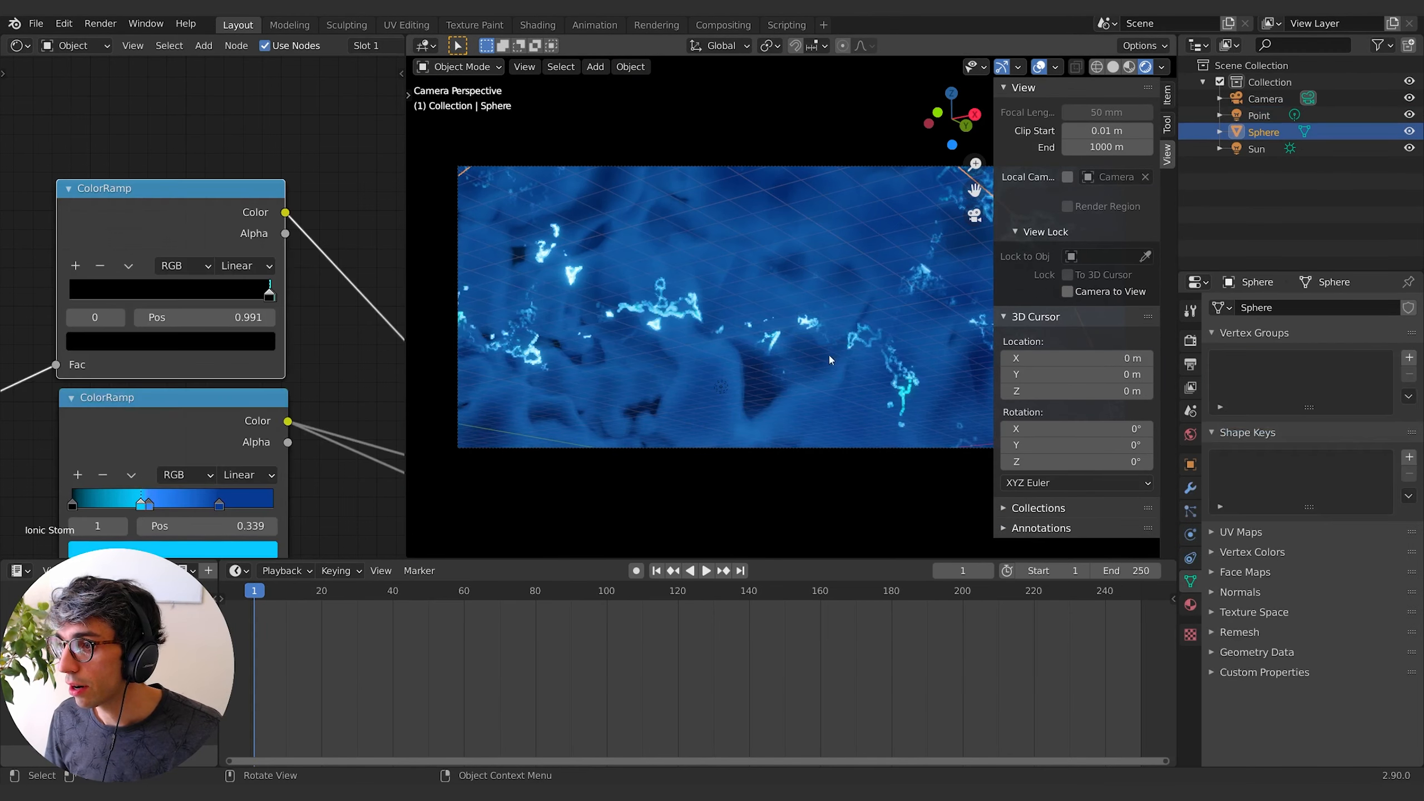
Lower the Principled Volume's Anisotropy into negative values.
middle_drag(289, 306, 320, 247)
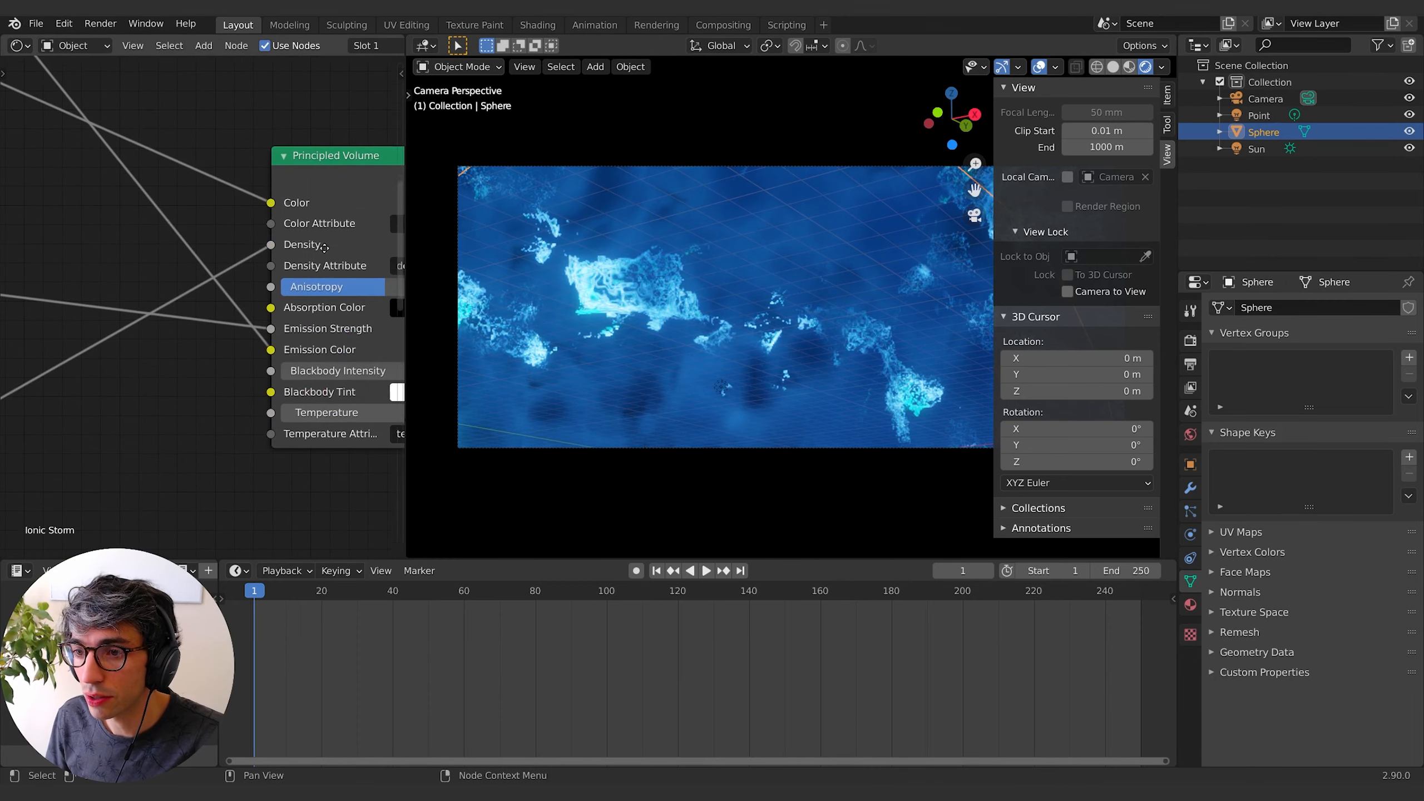
middle_drag(314, 397, 202, 400)
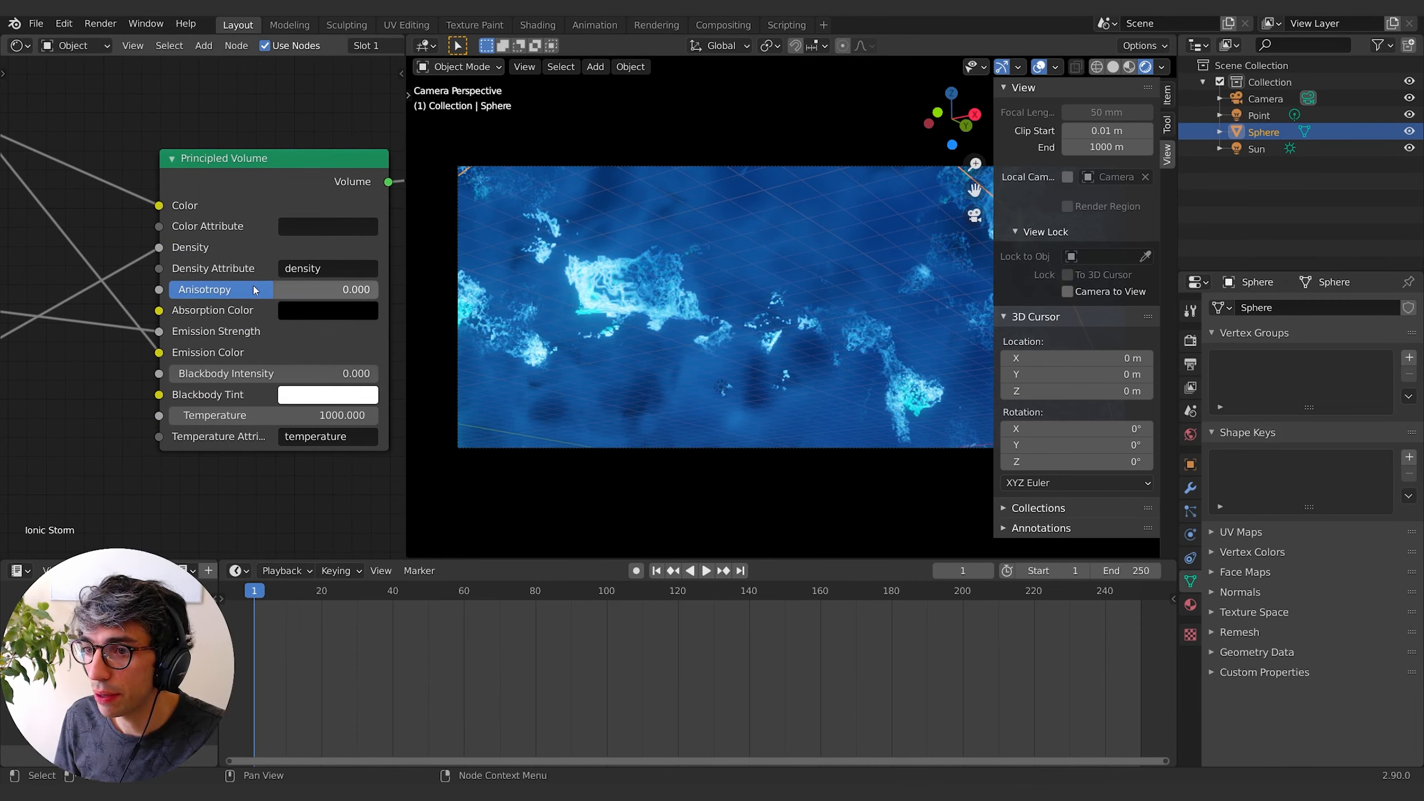
drag(273, 289, 191, 289)
Move the Point light to the upper middle of the camera view and duplicate it with the viewport overlays hidden.
click(723, 393)
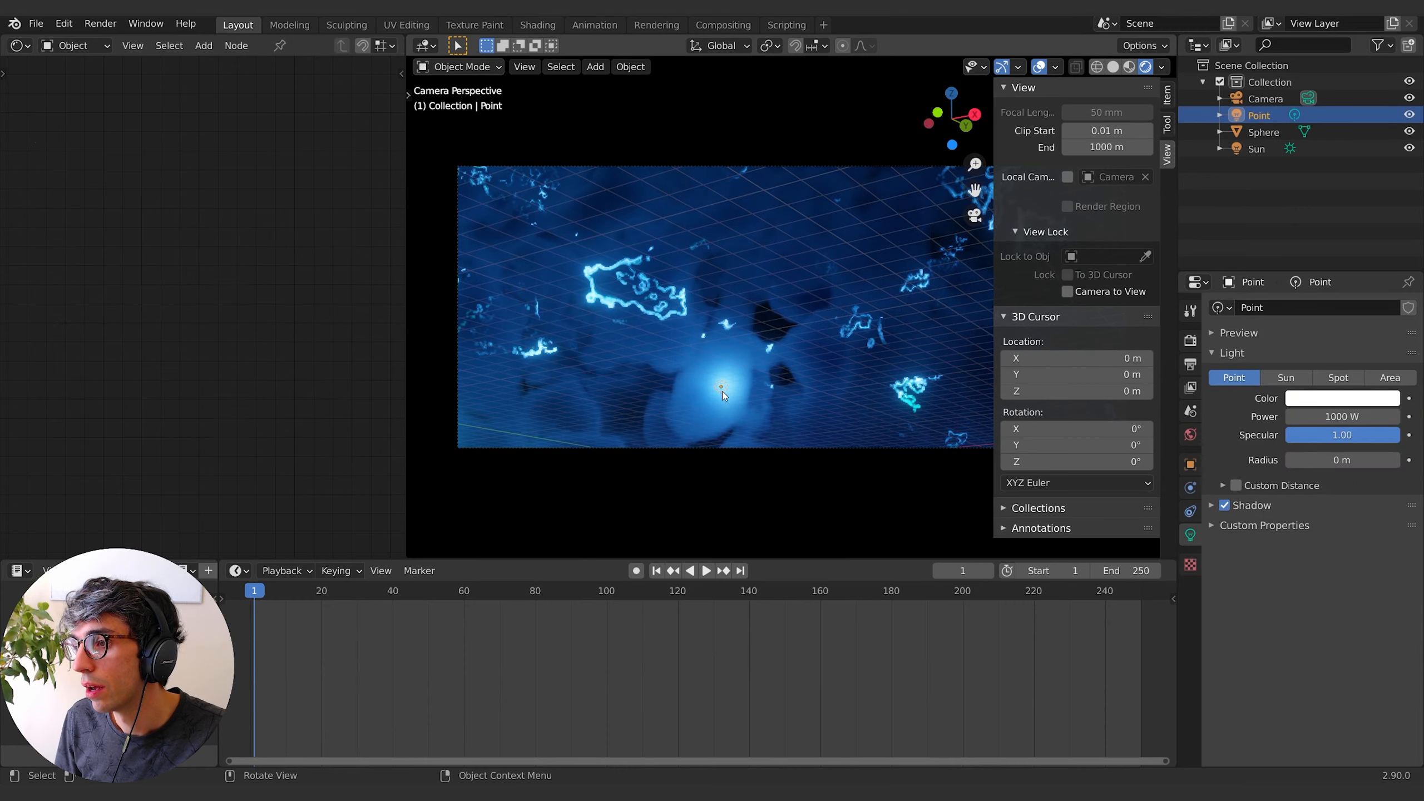
key(g)
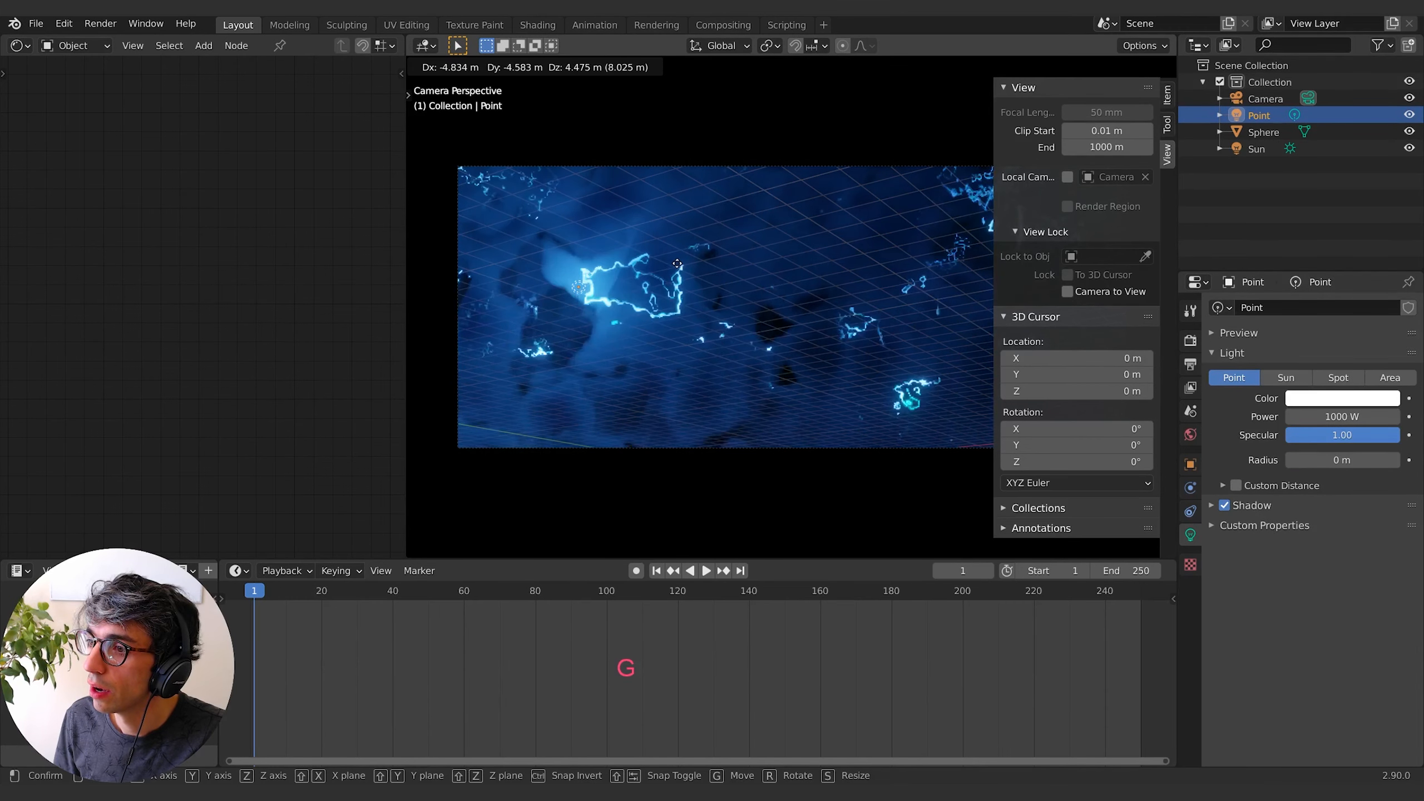
click(703, 258)
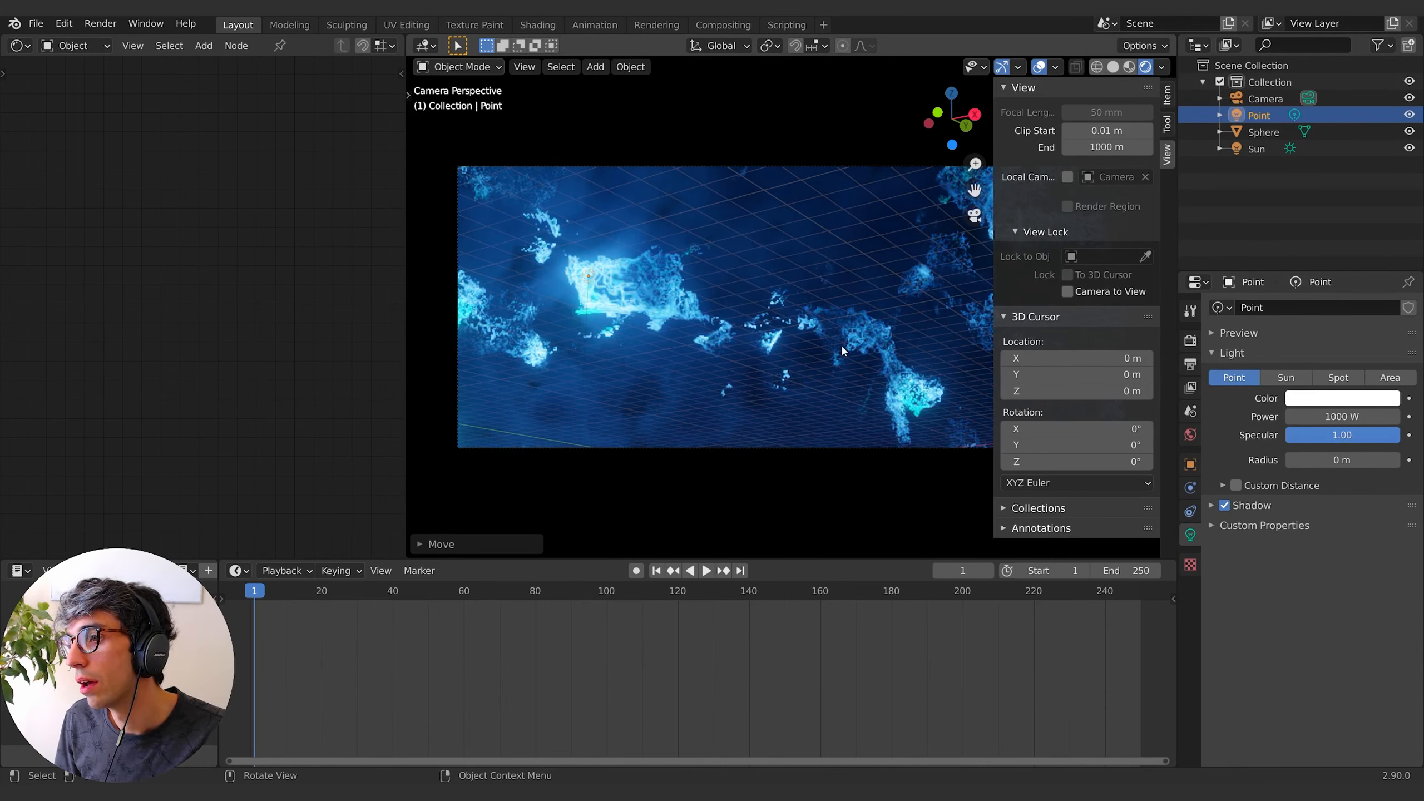
key(g)
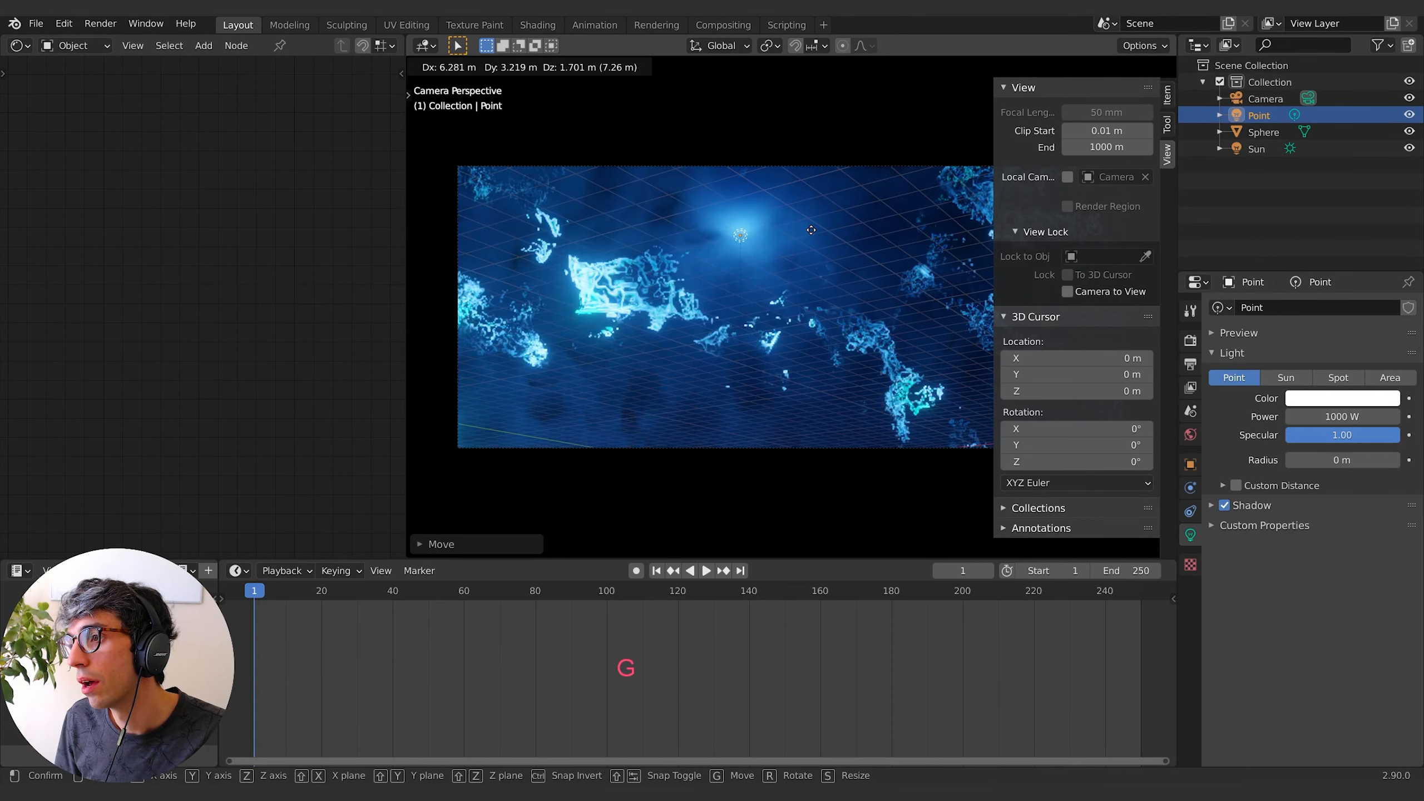
click(801, 234)
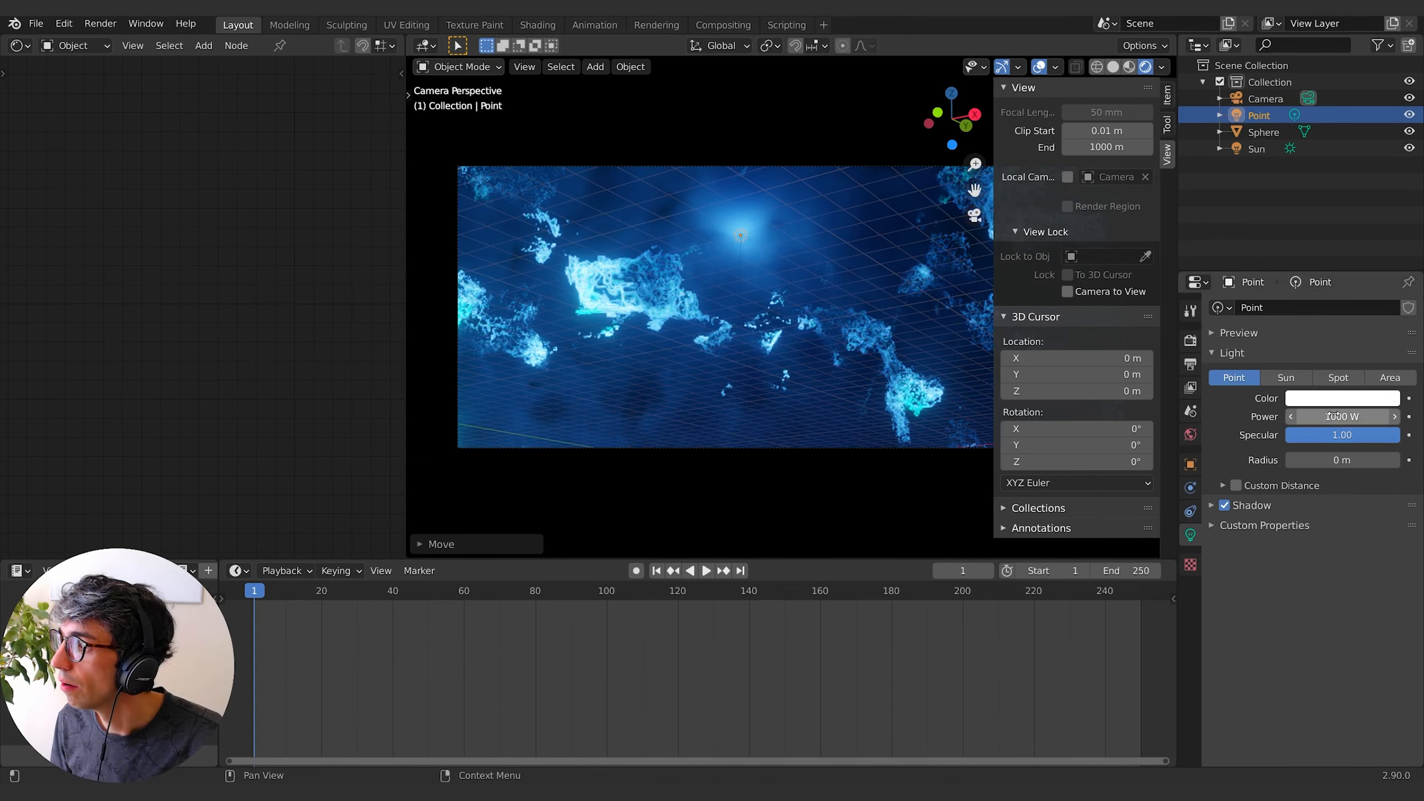
click(1037, 68)
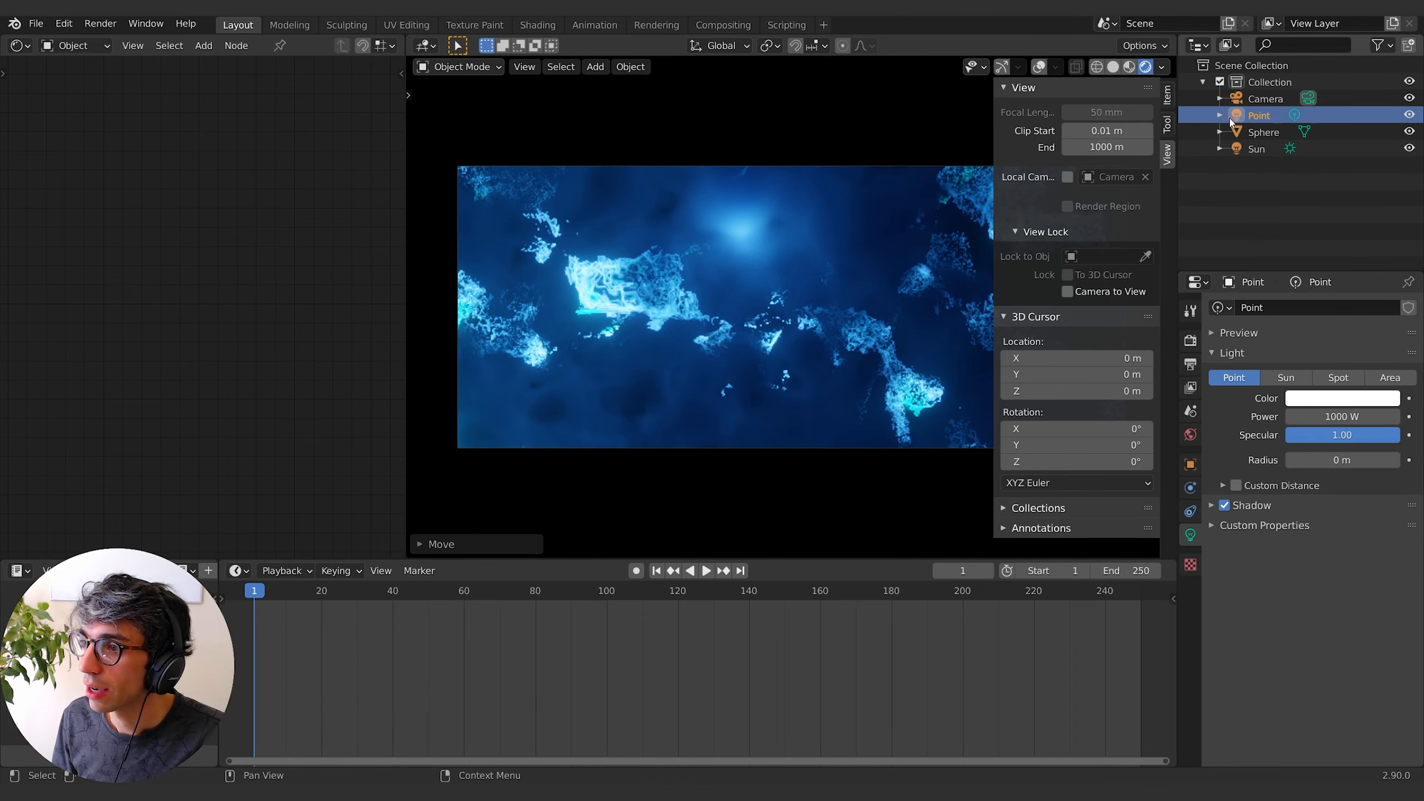
key(shift+d)
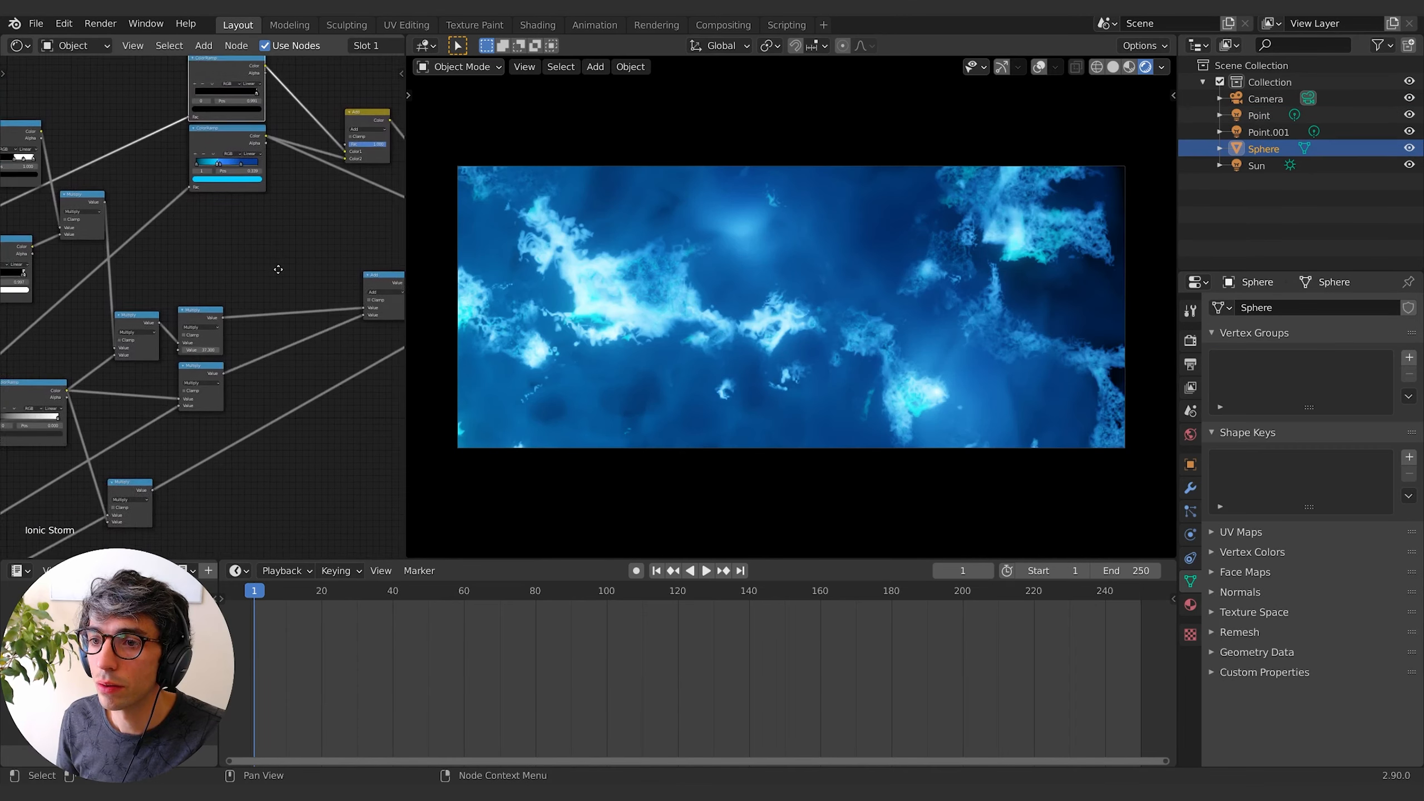
Change the end stop of the black ColorRamp above the blue gradient ramp to a bright blue.
middle_drag(276, 268, 265, 366)
scroll(241, 320, up, 6)
scroll(296, 217, up, 8)
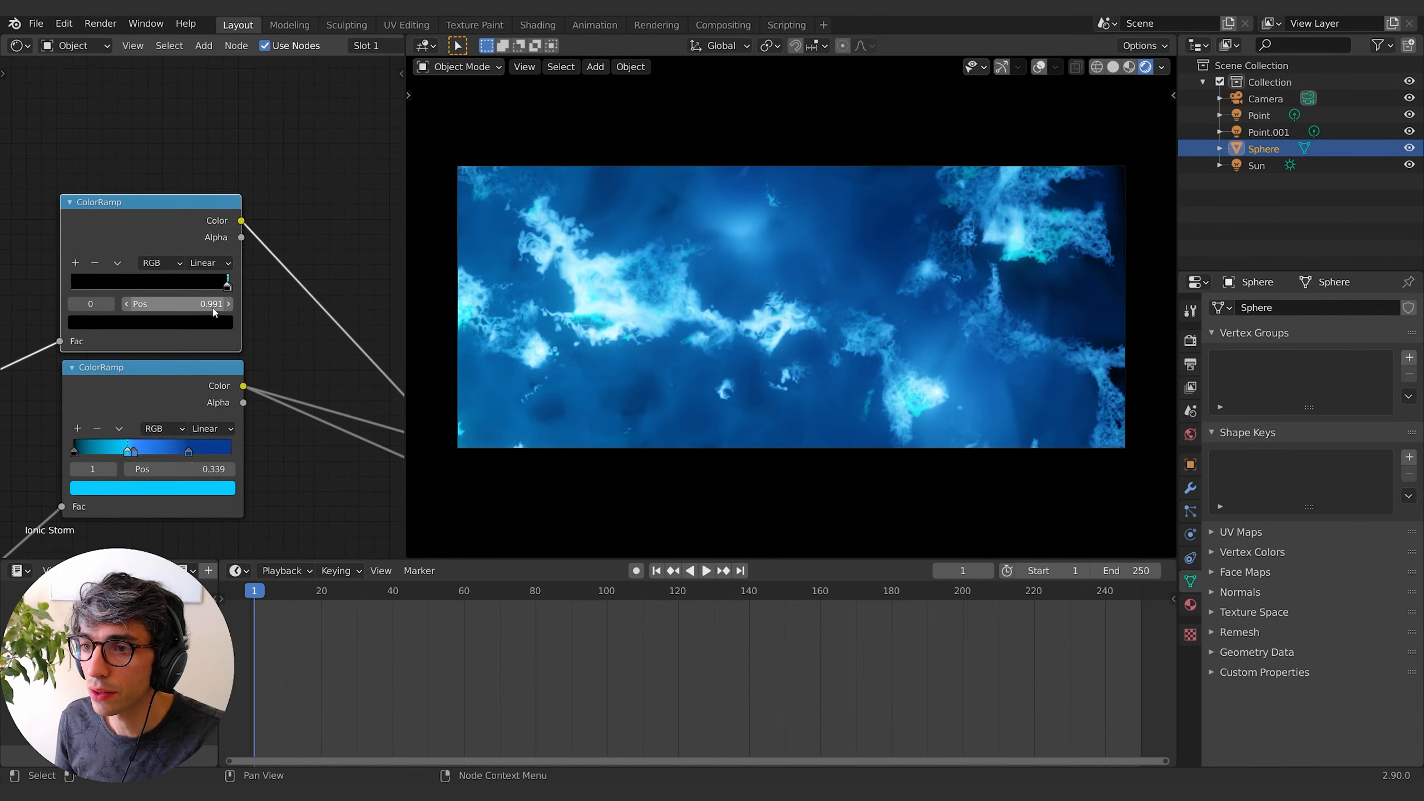
click(271, 252)
drag(271, 253, 267, 263)
drag(269, 259, 276, 258)
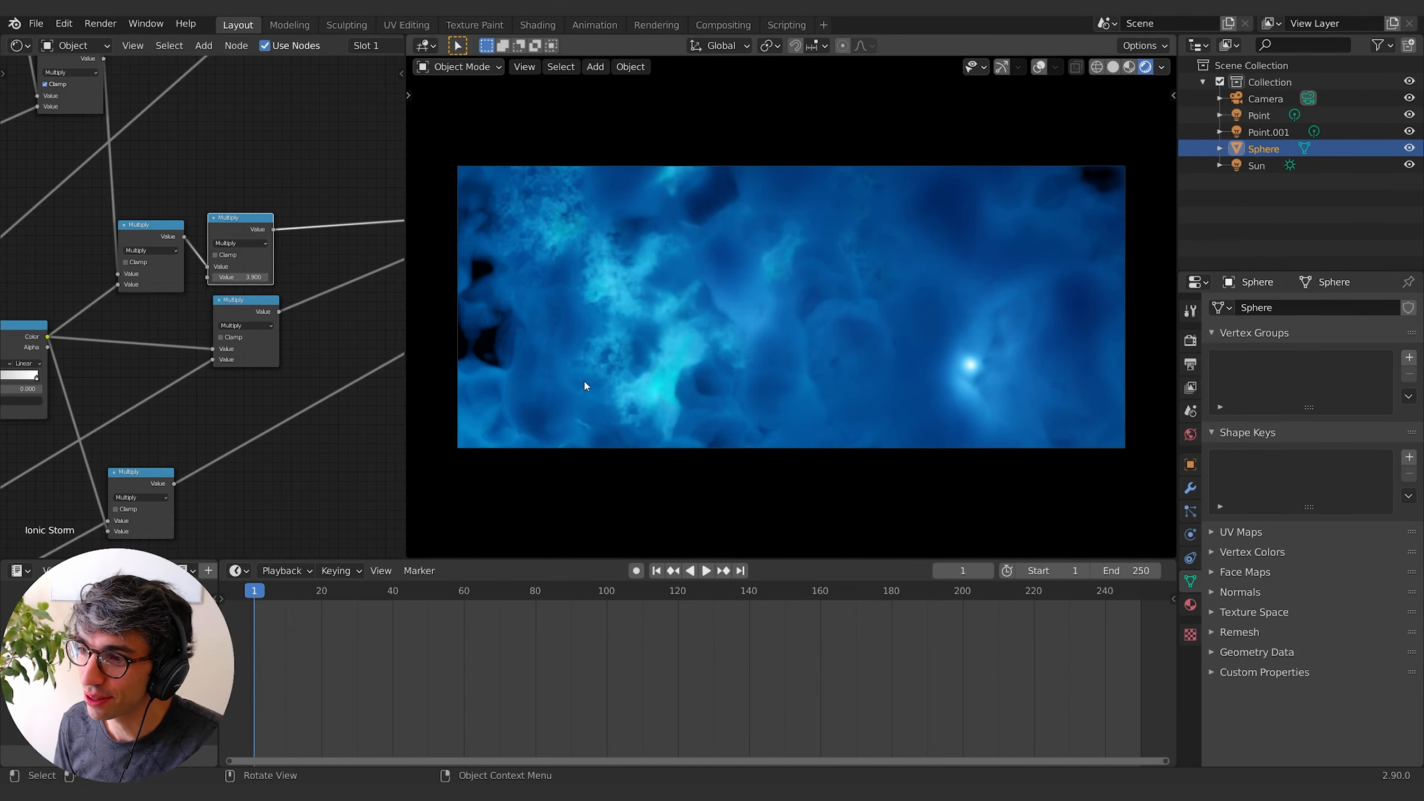
Review the node tree from the Multiply nodes back to the Voronoi Texture and its two ColorRamps.
scroll(216, 359, down, 3)
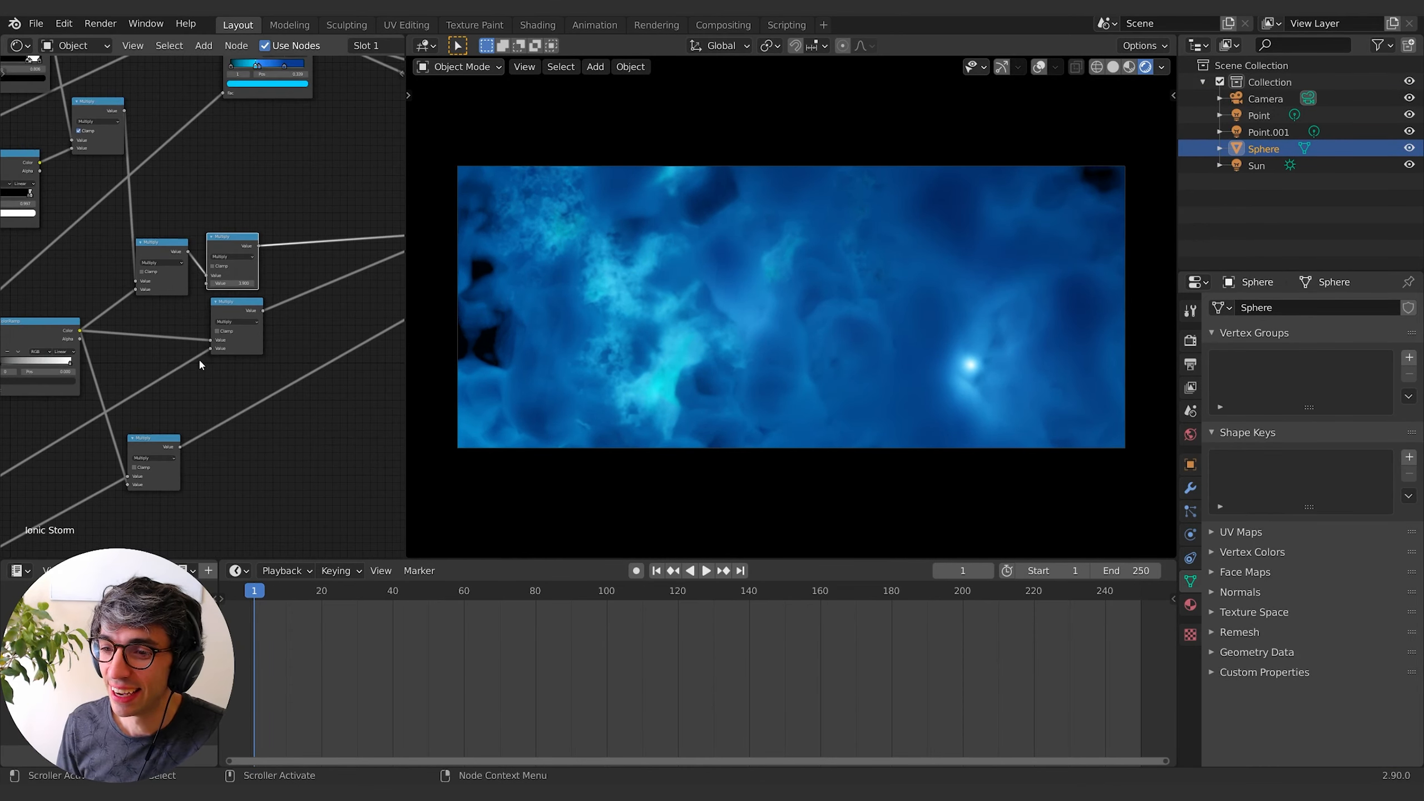
middle_drag(198, 358, 435, 231)
middle_drag(24, 290, 27, 211)
middle_drag(402, 310, 199, 428)
scroll(205, 366, up, 3)
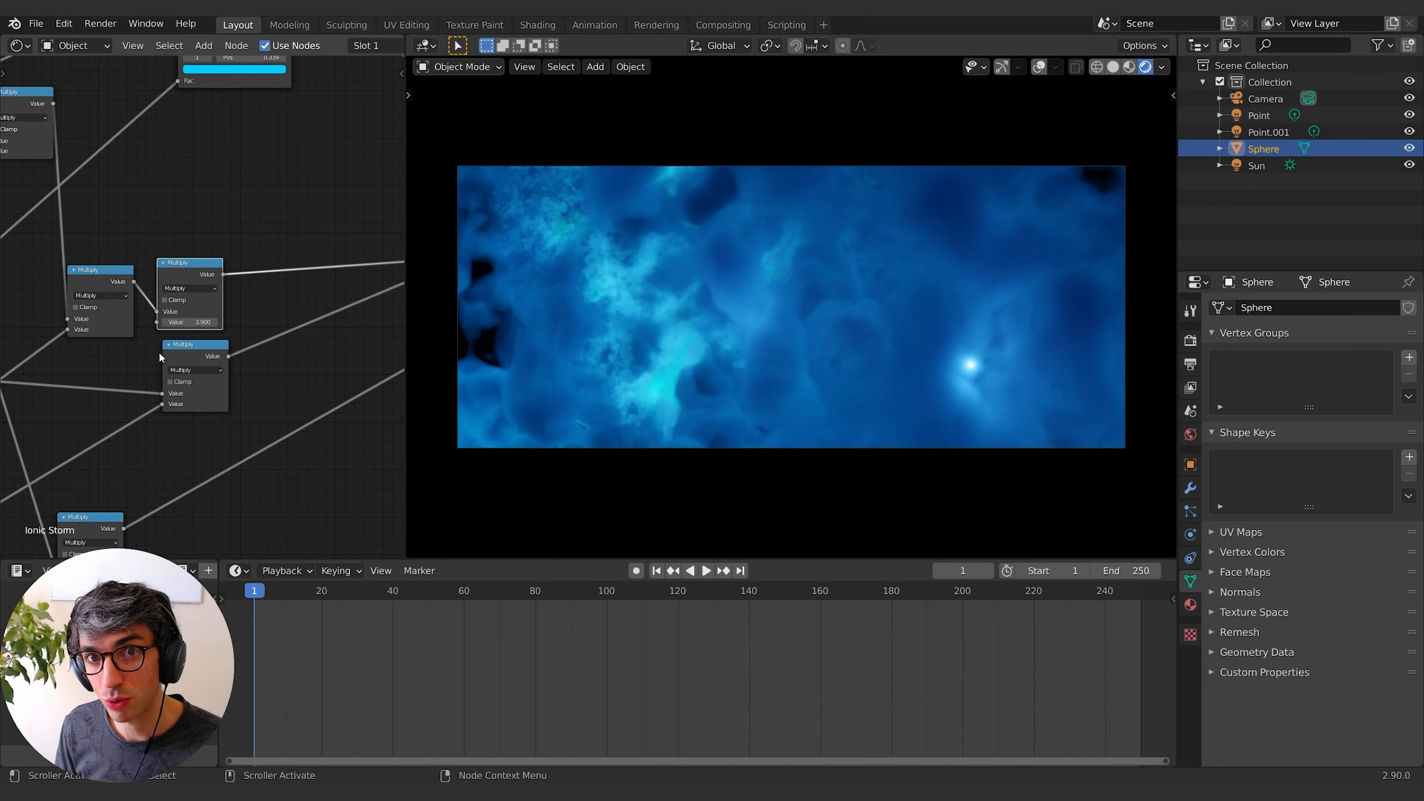
middle_drag(241, 319, 268, 363)
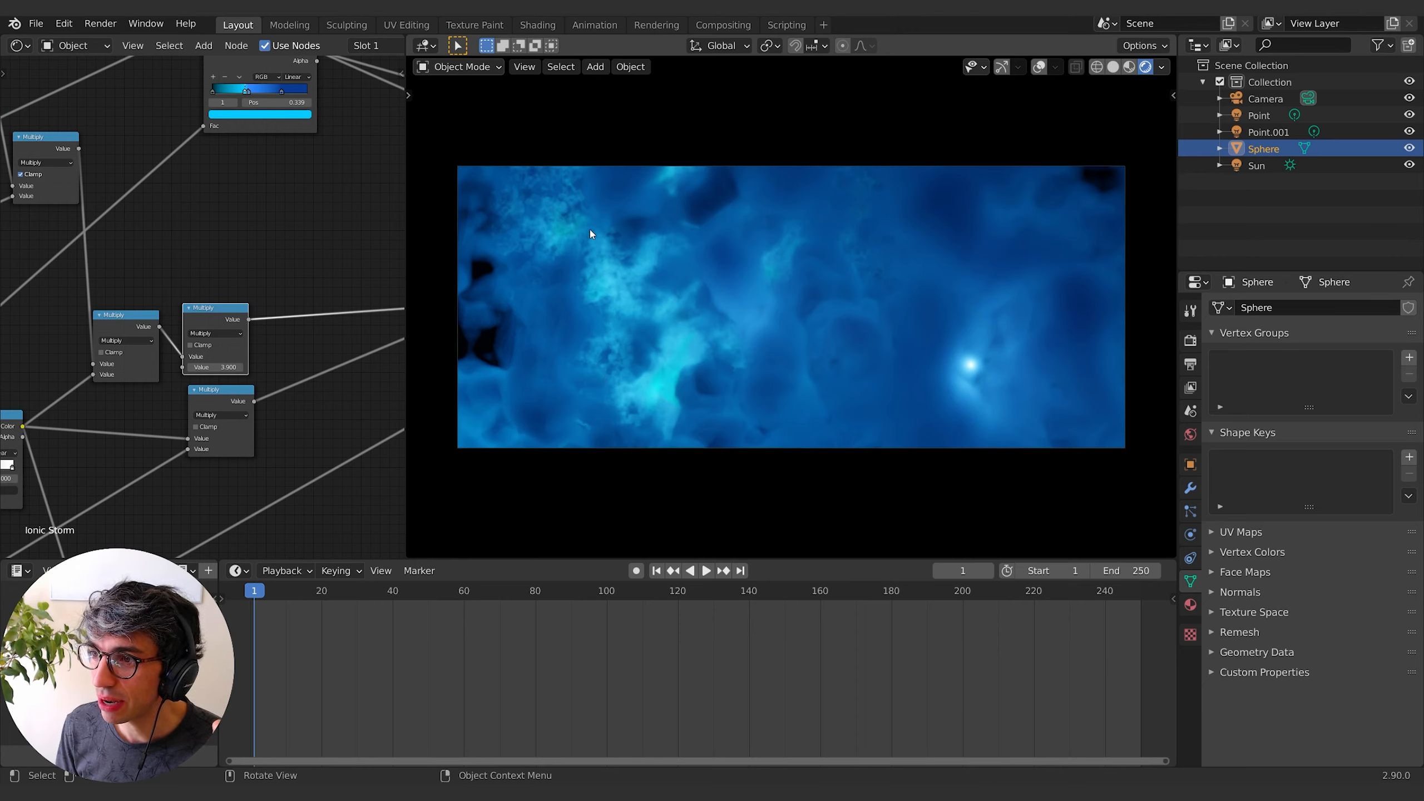
middle_drag(104, 224, 376, 373)
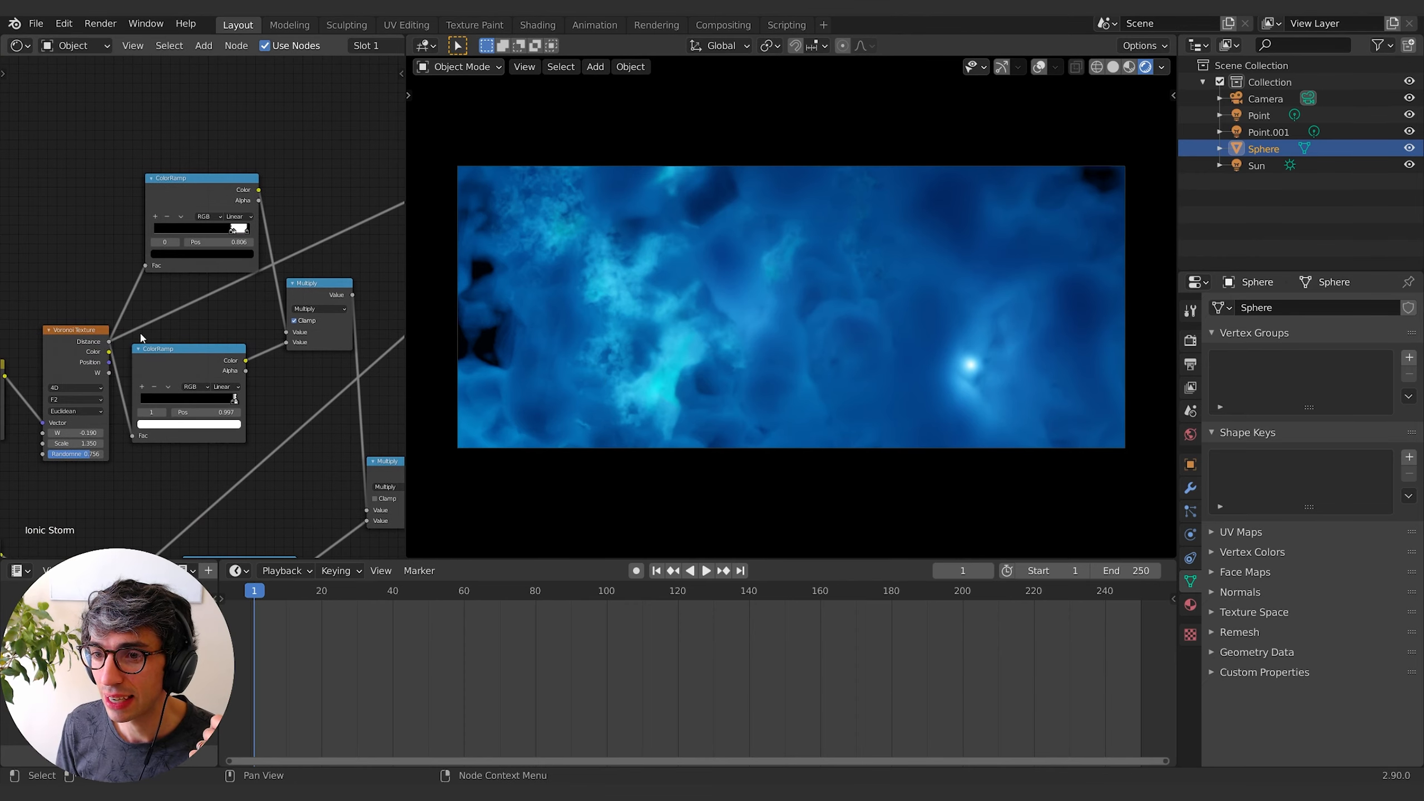
middle_drag(140, 335, 337, 262)
middle_drag(141, 239, 267, 203)
middle_drag(180, 372, 61, 360)
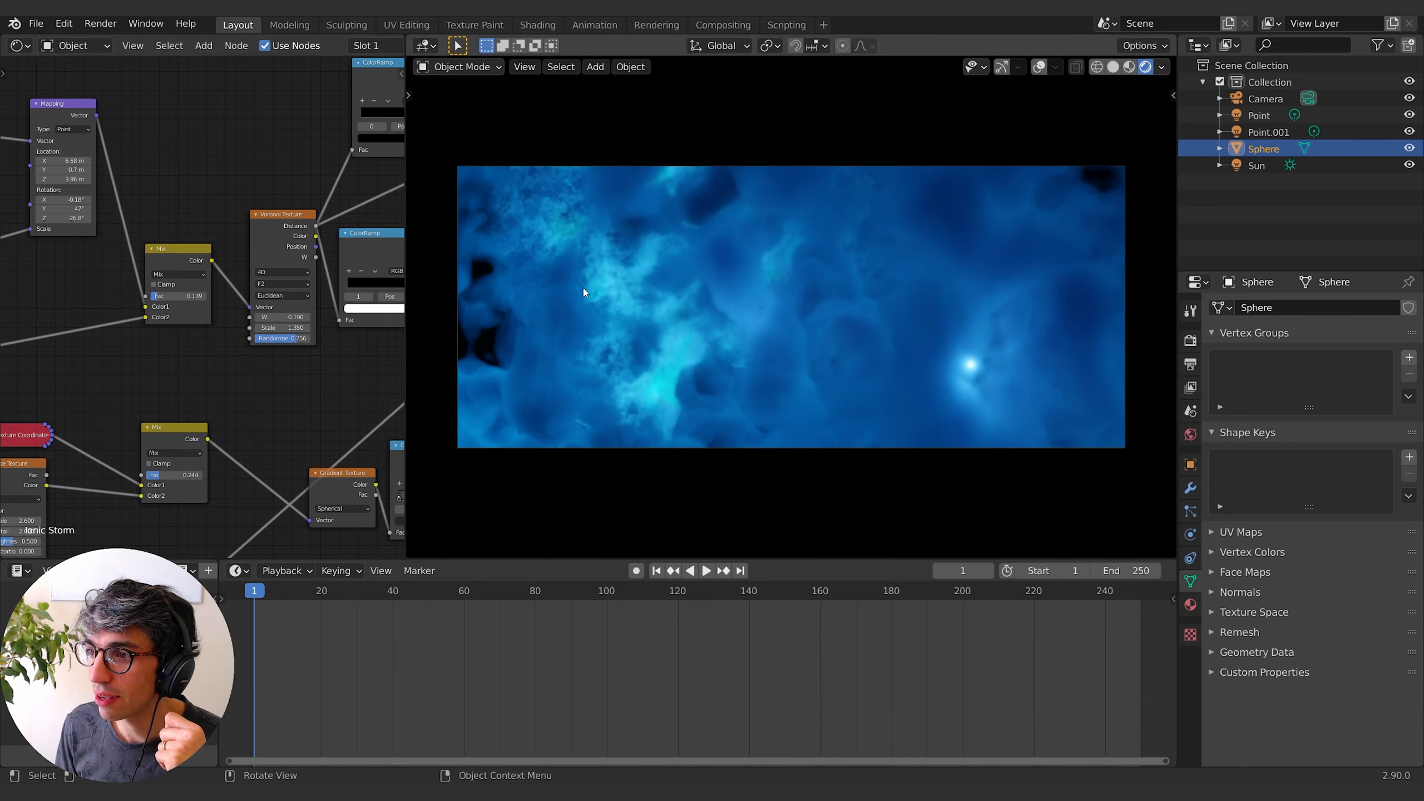
Examine the Mapping, Noise Texture and Mix nodes that distort the Voronoi Texture, and the ColorRamps following it.
middle_drag(108, 368, 44, 346)
middle_drag(249, 276, 161, 369)
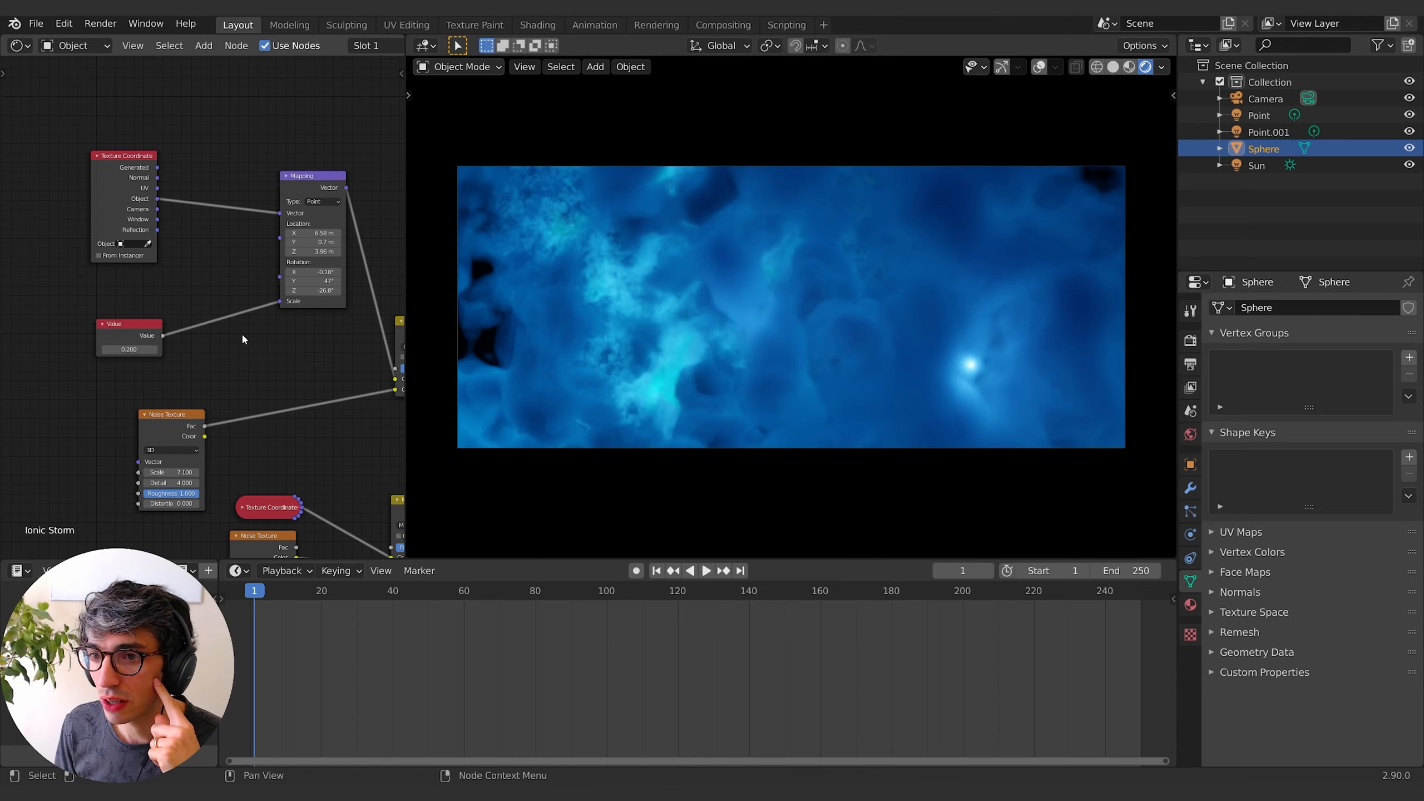
middle_drag(284, 309, 180, 272)
middle_drag(75, 349, 78, 317)
click(78, 316)
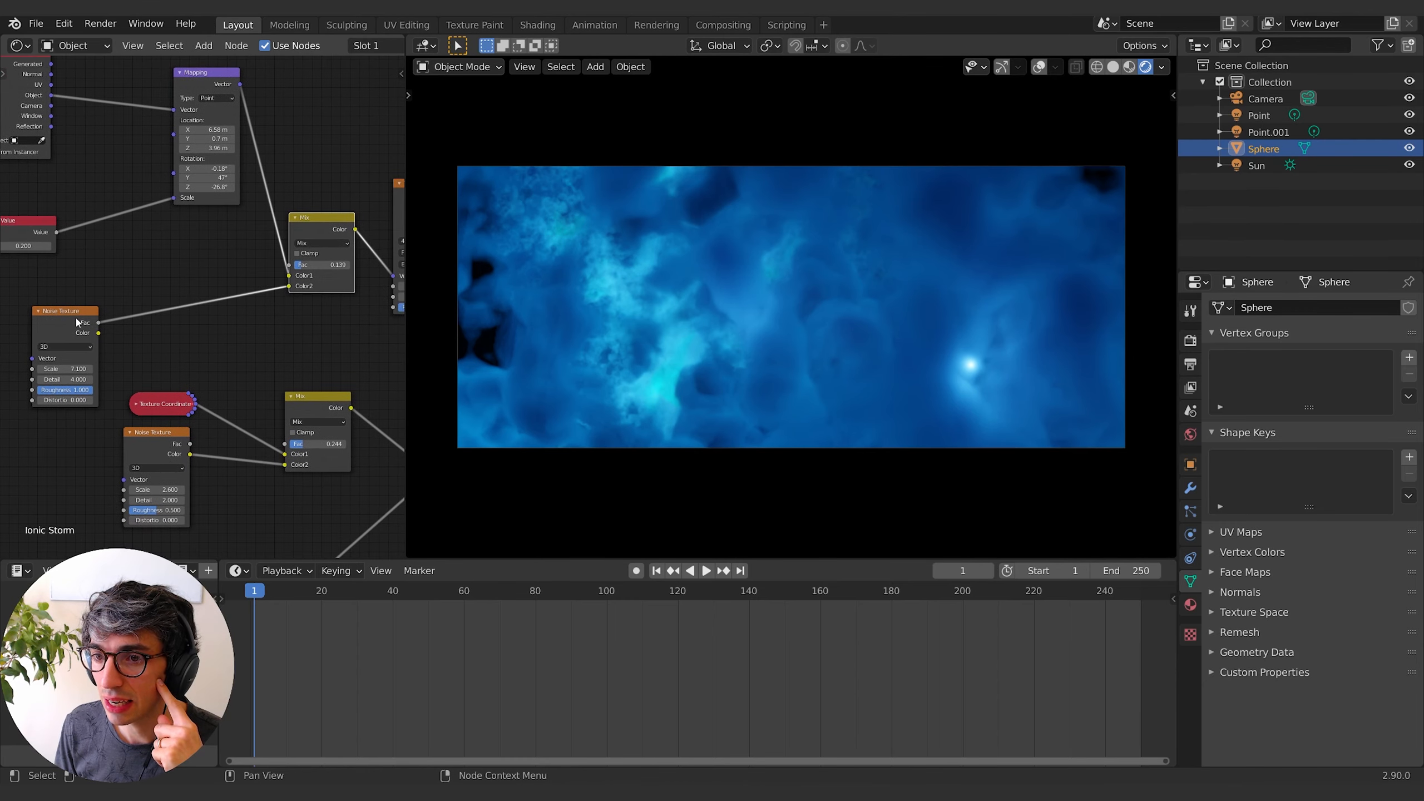
middle_drag(190, 335, 186, 313)
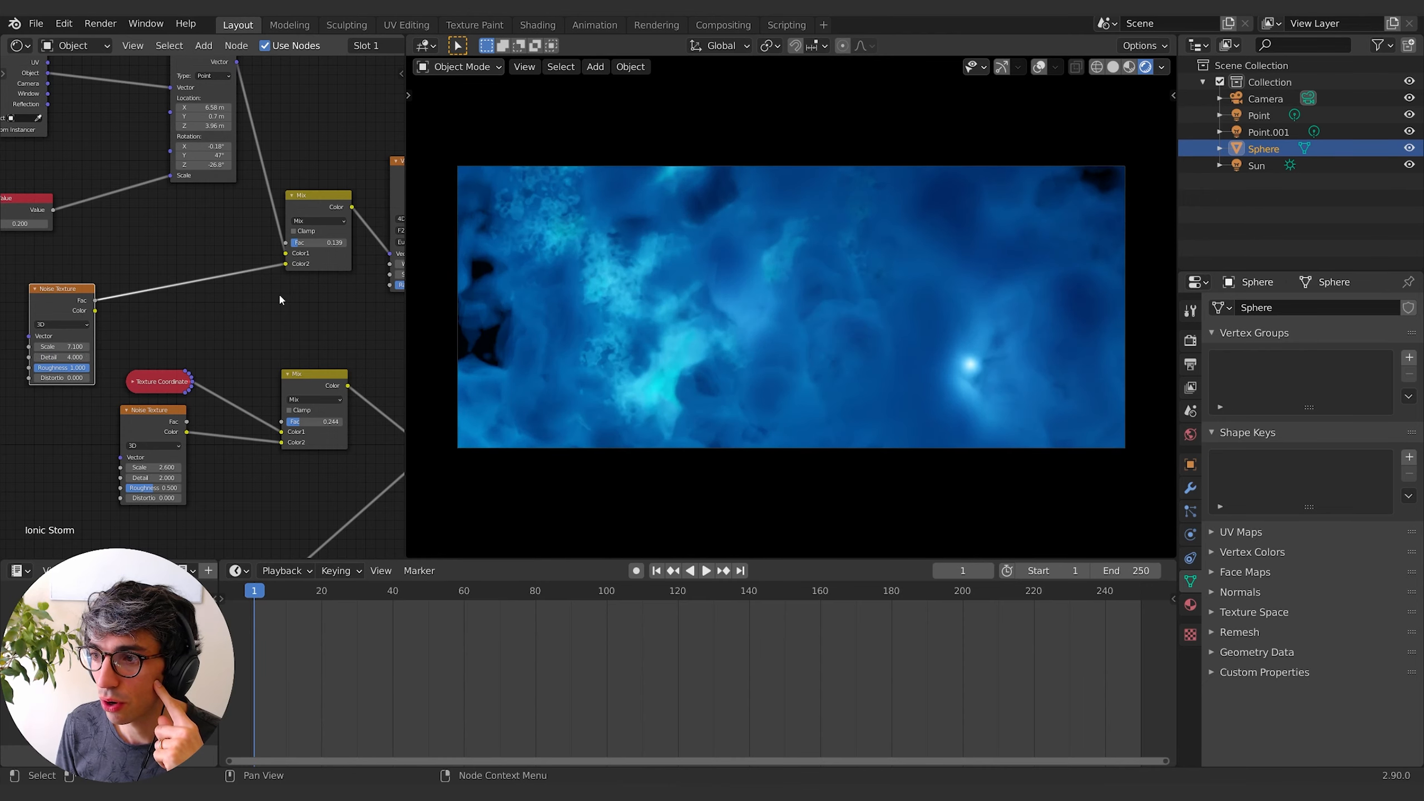
middle_drag(287, 306, 100, 333)
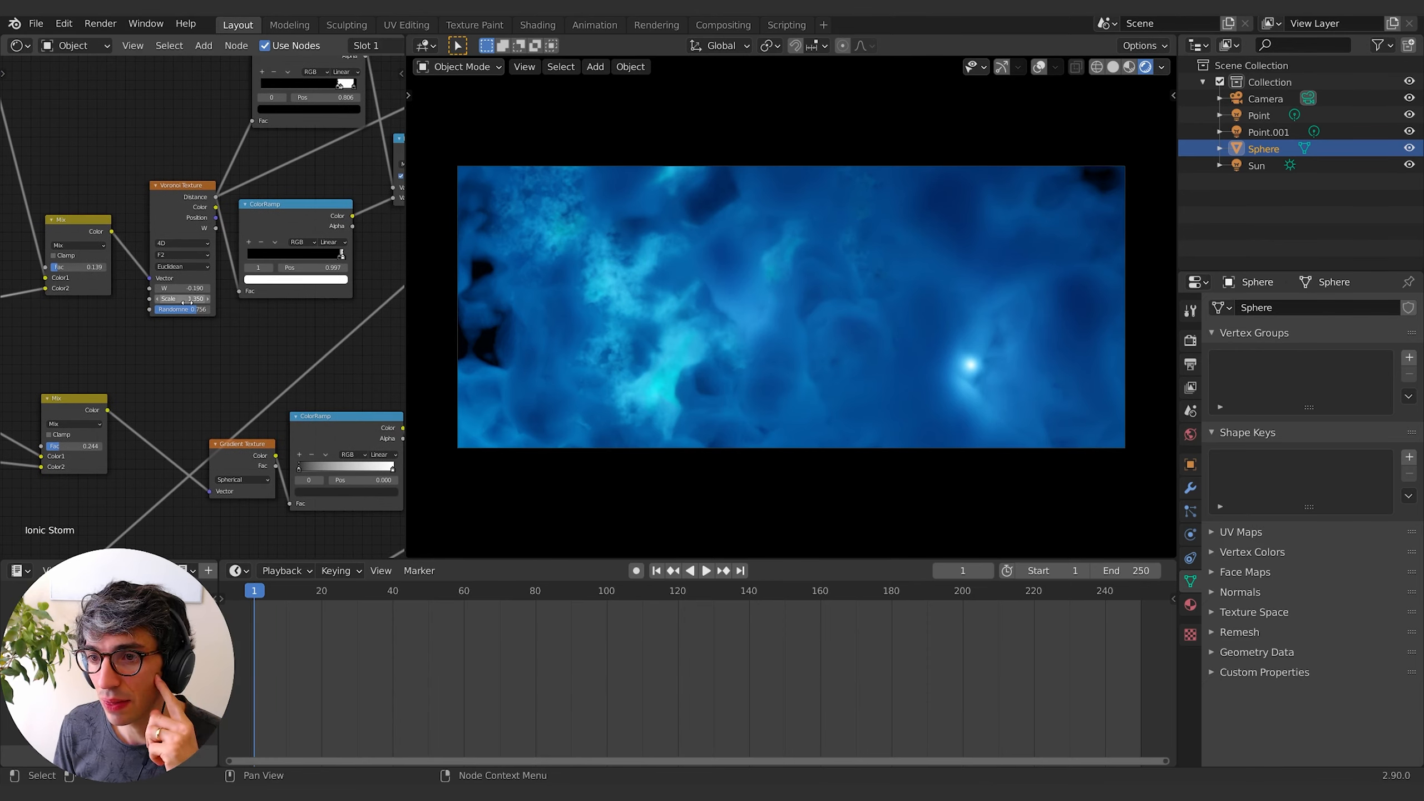
middle_drag(214, 291, 200, 312)
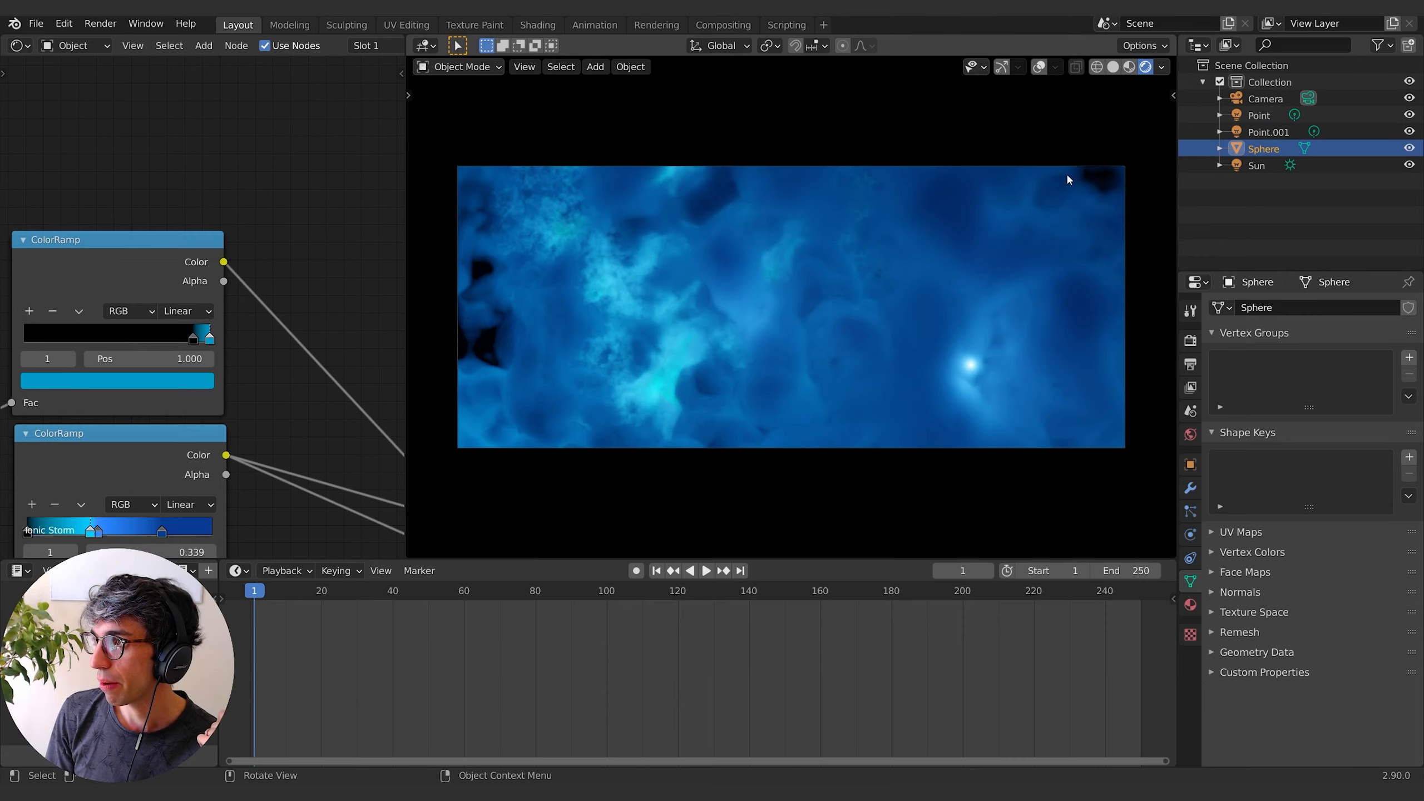
Disable the Camera to View lock and hide the viewport sidebar again.
click(1174, 95)
click(1070, 292)
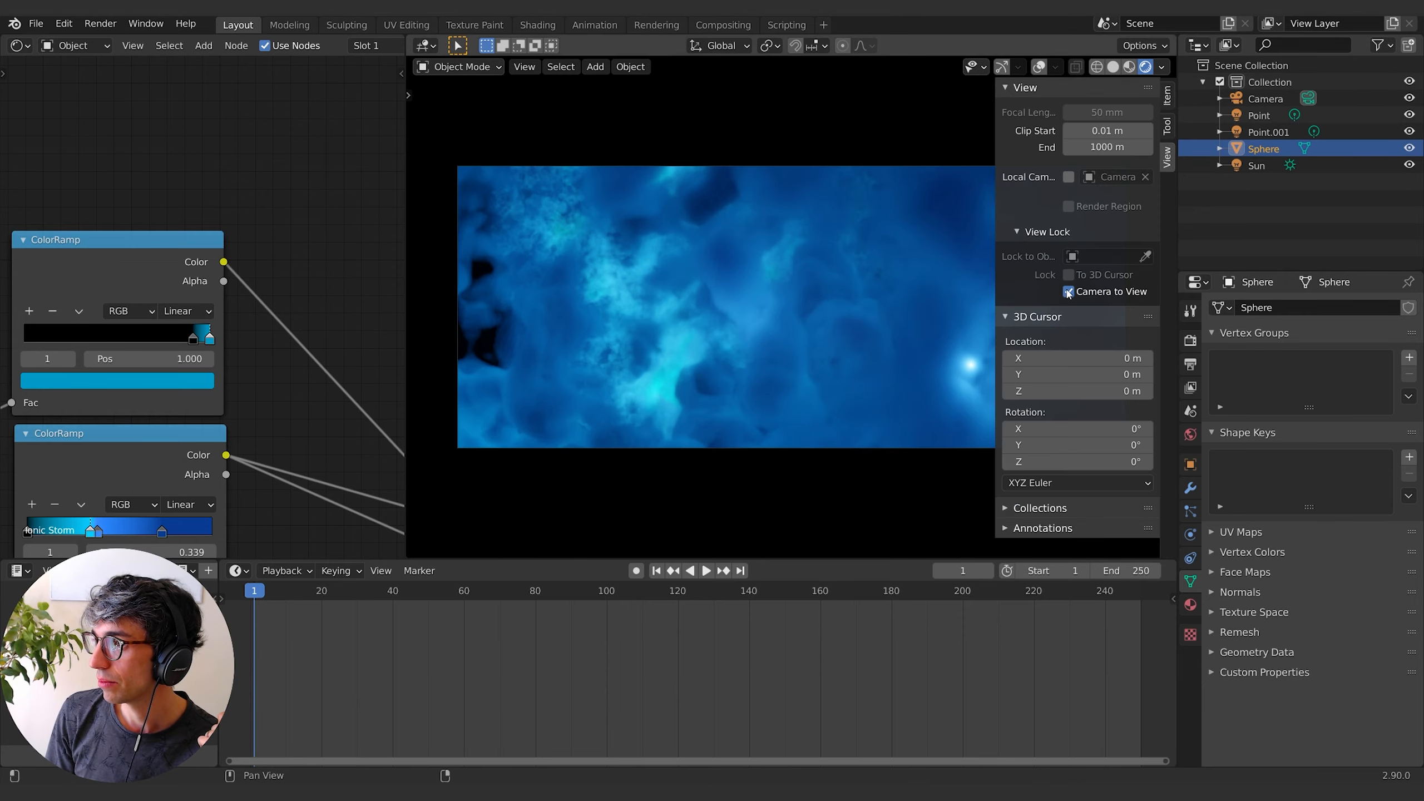
drag(996, 113, 1160, 118)
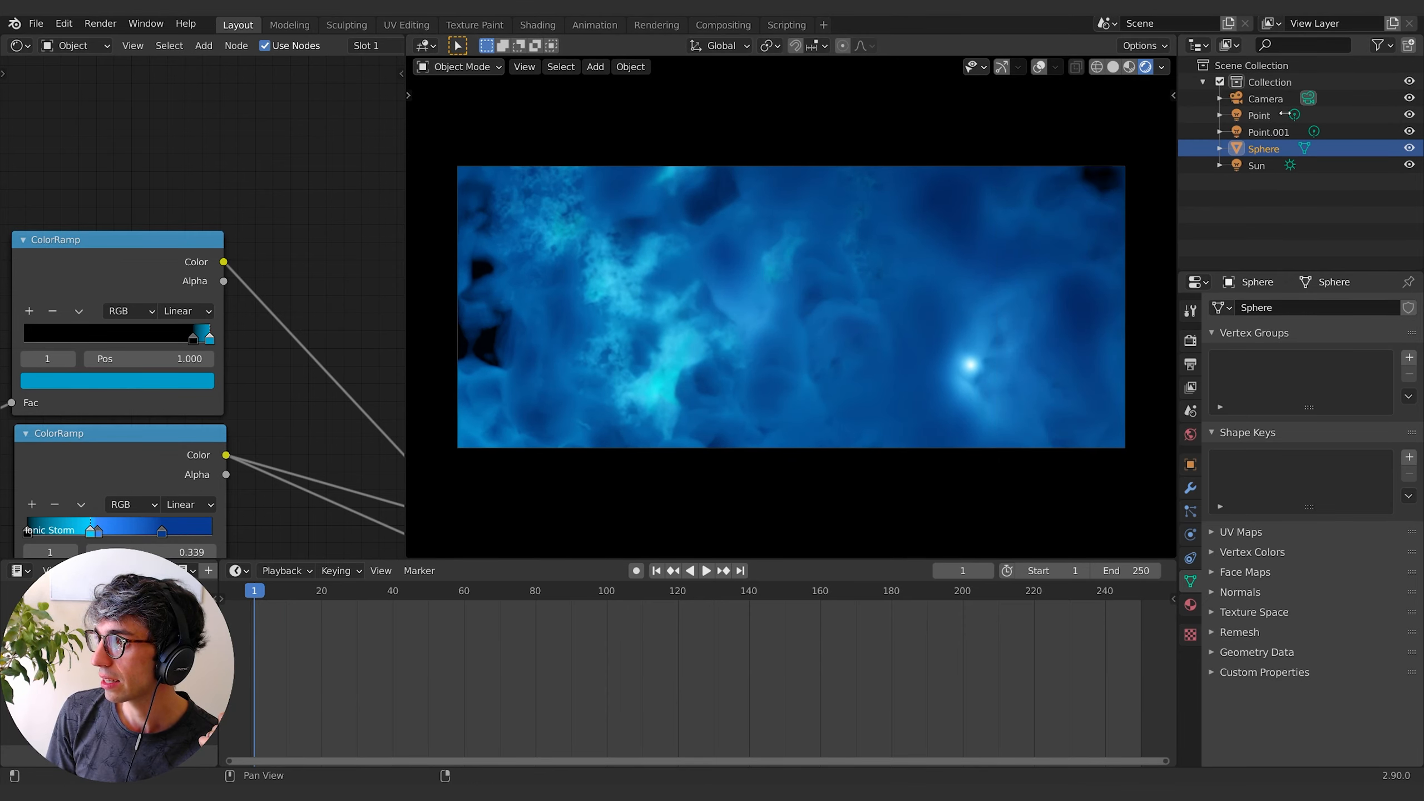
Inspect the storm volume from outside the camera view, checking its overall shape and the glowing clouds up close.
middle_drag(894, 252, 873, 202)
scroll(907, 320, down, 3)
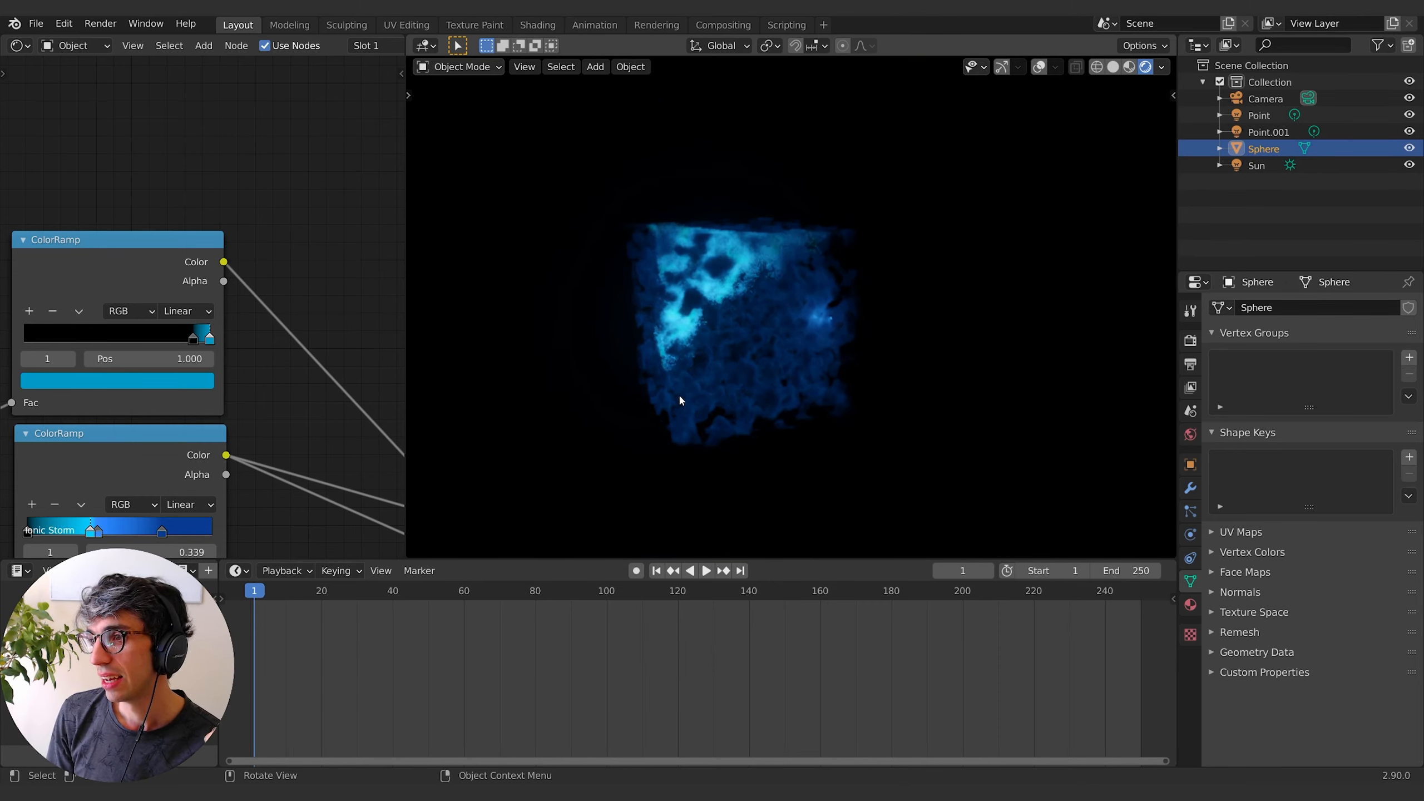
scroll(696, 388, up, 5)
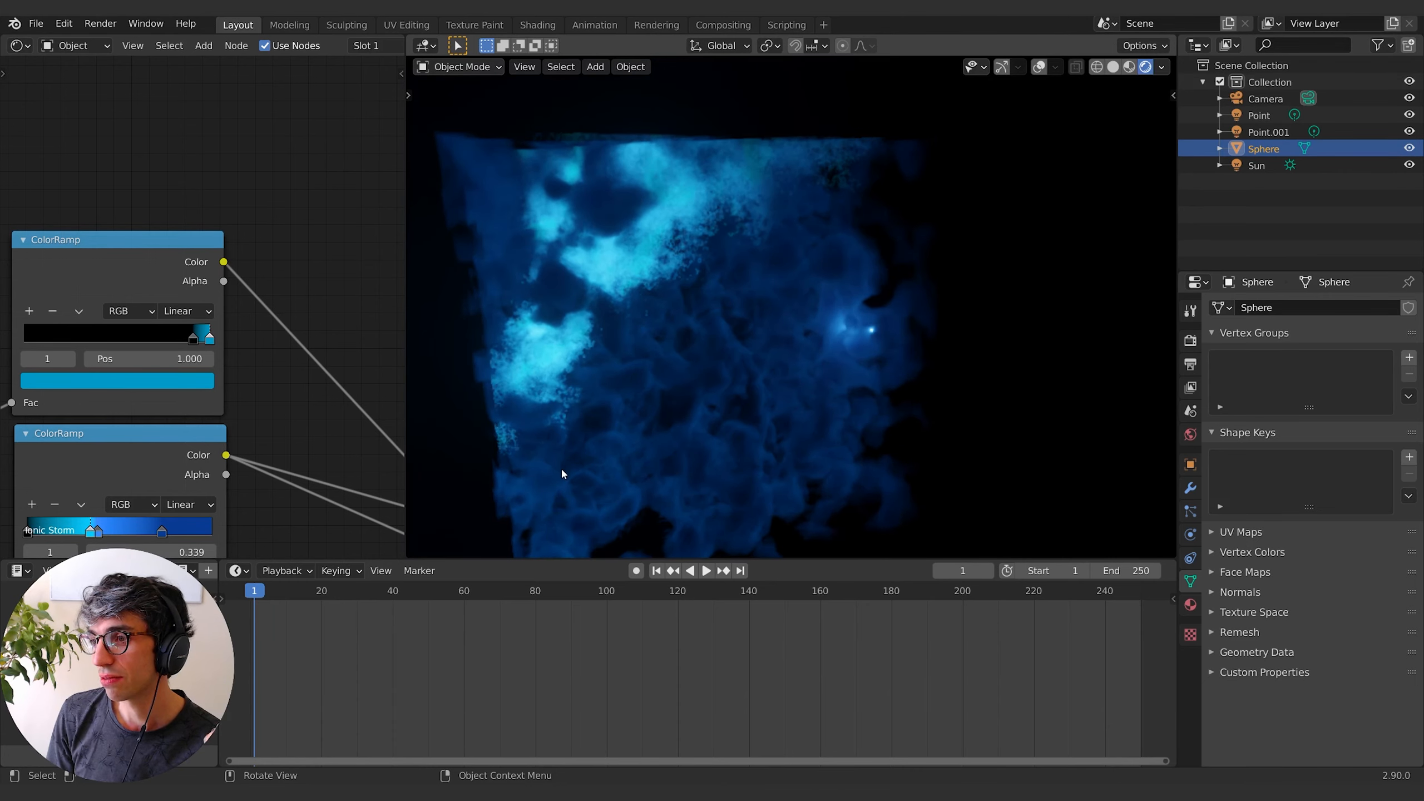
middle_drag(916, 465, 770, 420)
scroll(807, 436, down, 3)
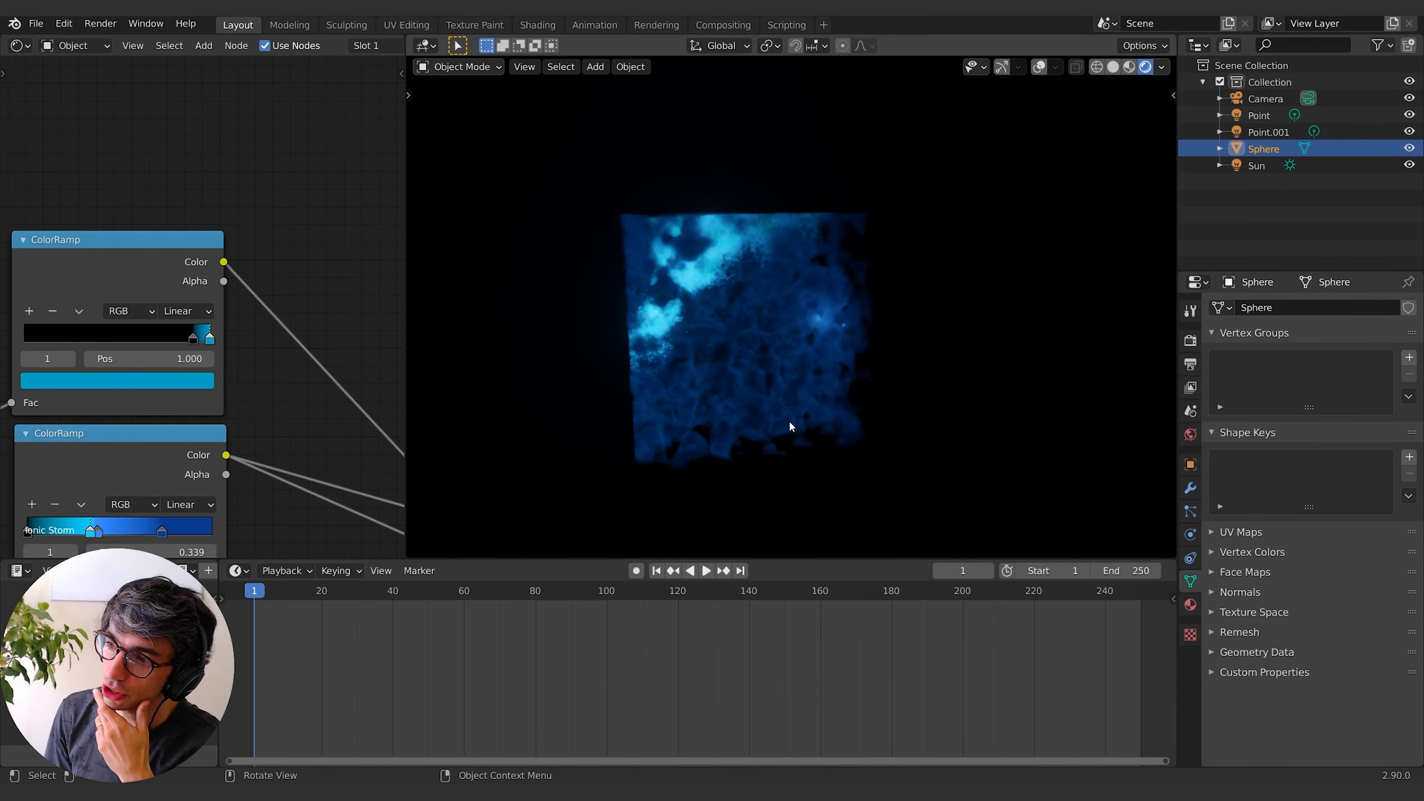
scroll(764, 413, up, 6)
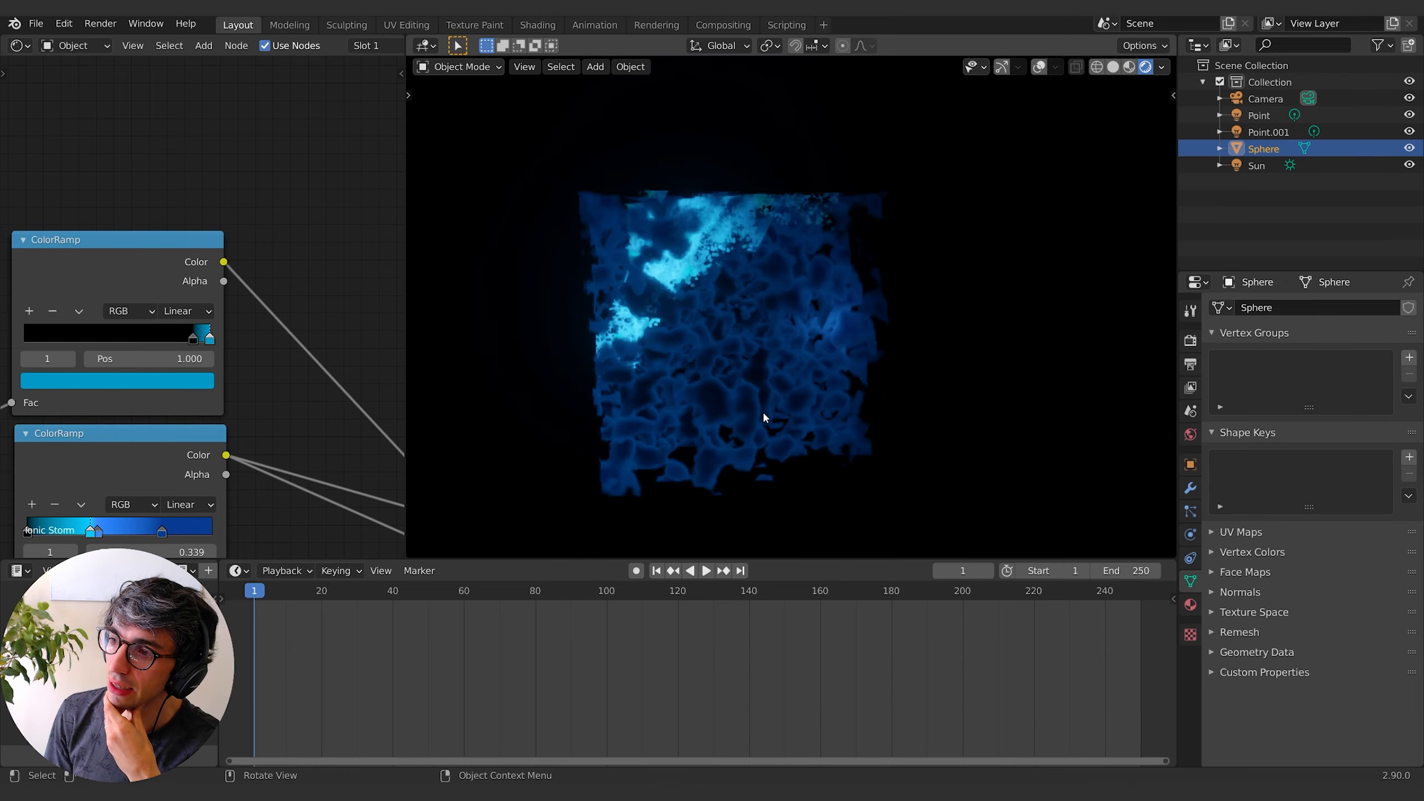
middle_drag(774, 422, 768, 421)
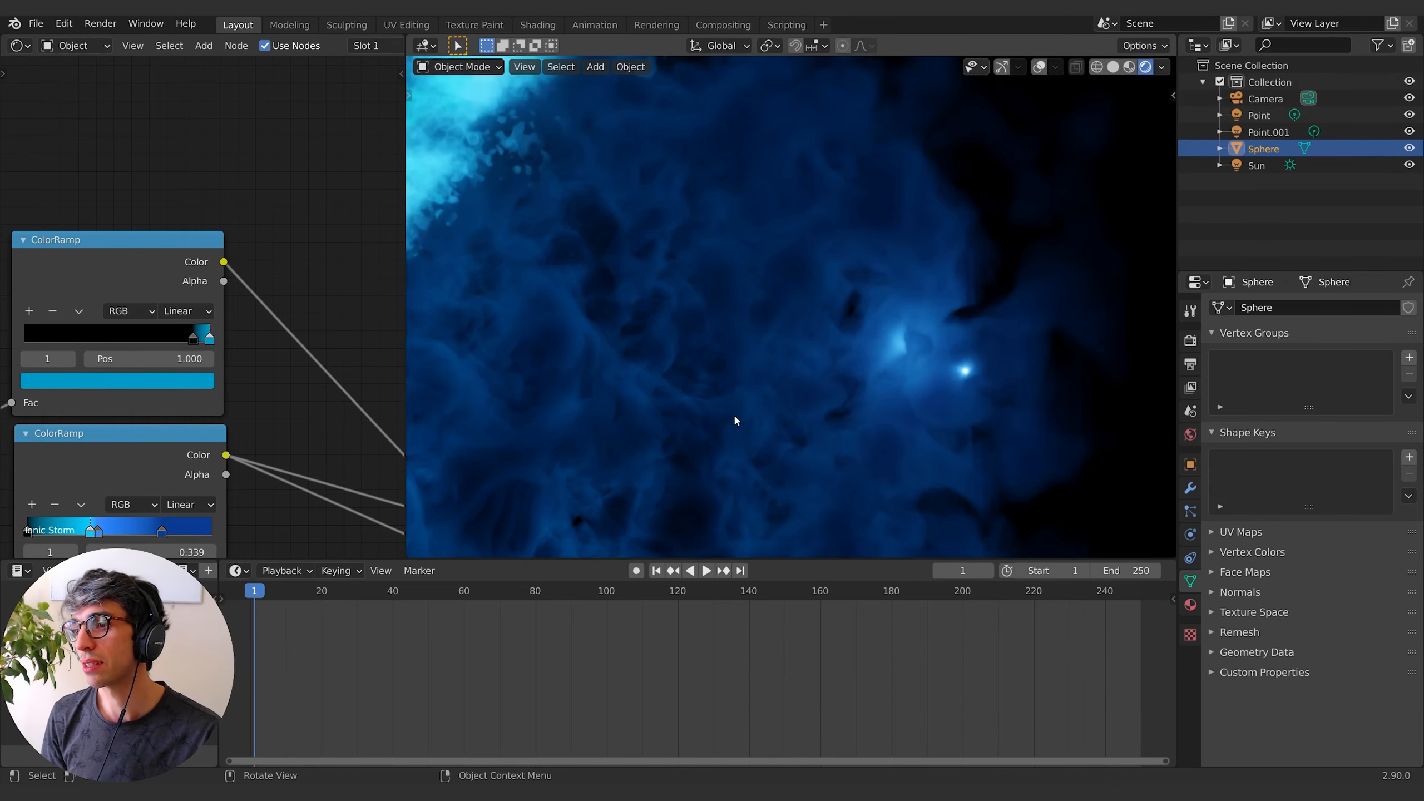
shift+middle_drag(655, 344, 932, 416)
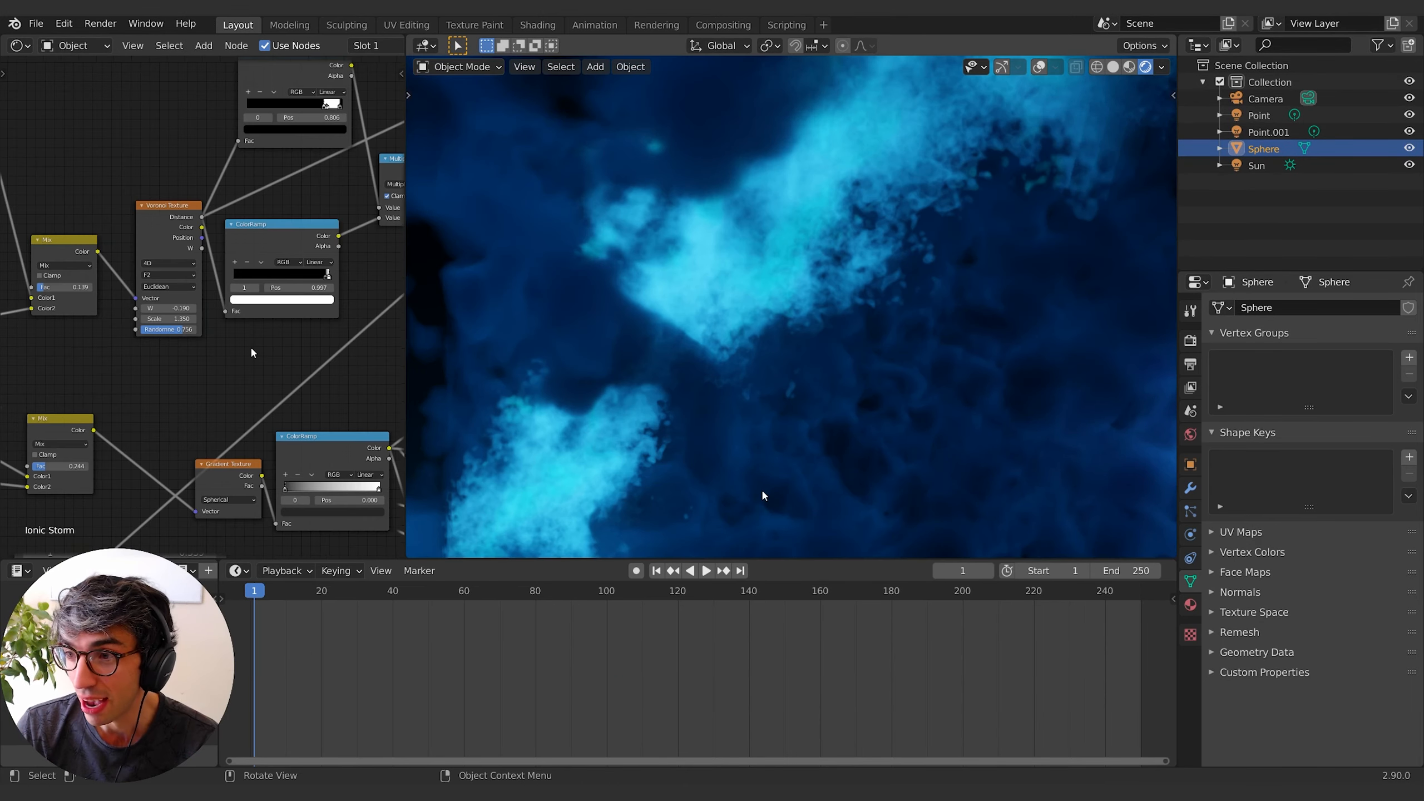